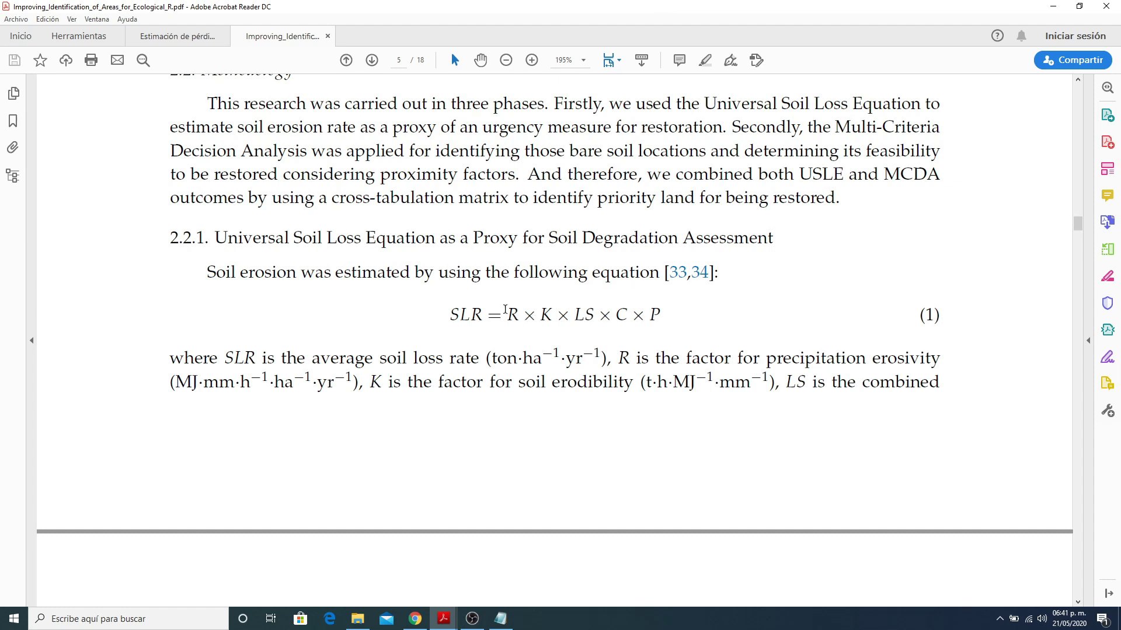
Step: Examine the R, K, LS and C factors in the Universal Soil Loss Equation of the article
{"action": "left_click_drag", "start_coordinate": [505, 309], "coordinate": [513, 312]}
{"action": "left_click_drag", "start_coordinate": [541, 313], "coordinate": [548, 319]}
{"action": "left_click_drag", "start_coordinate": [574, 313], "coordinate": [596, 318]}
{"action": "double_click", "coordinate": [620, 315]}
Step: Look through the article's methodology for the paragraph that describes the C factor
{"action": "scroll", "coordinate": [555, 363], "scroll_direction": "down", "scroll_amount": 5}
{"action": "scroll", "coordinate": [555, 363], "scroll_direction": "down", "scroll_amount": 15}
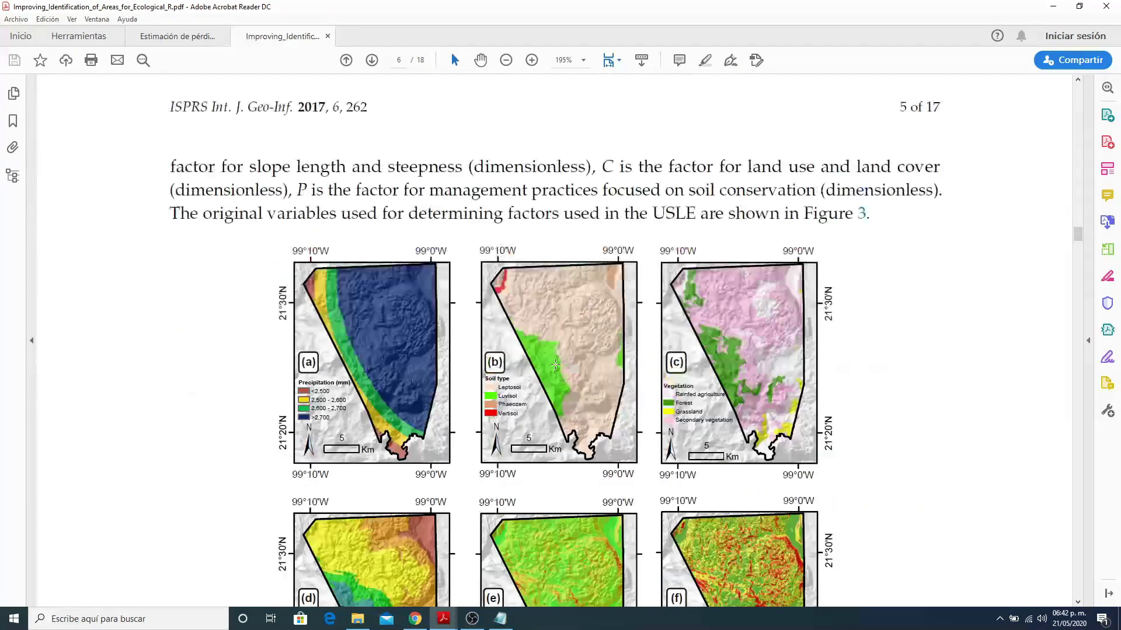
{"action": "scroll", "coordinate": [555, 364], "scroll_direction": "down", "scroll_amount": 3}
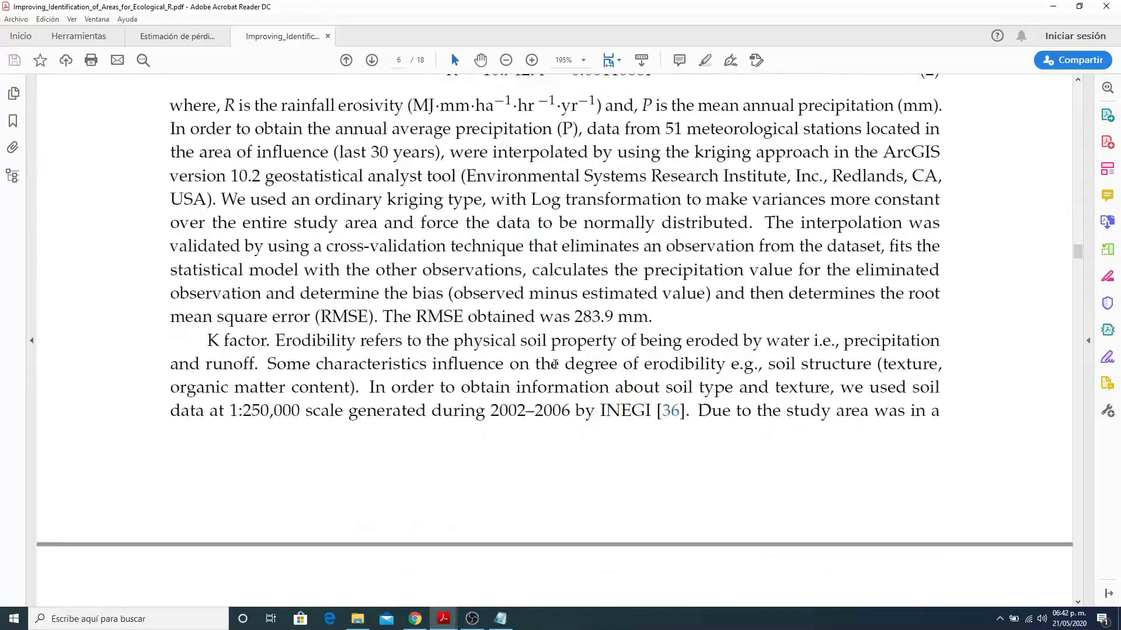
{"action": "scroll", "coordinate": [555, 365], "scroll_direction": "up", "scroll_amount": 2}
{"action": "scroll", "coordinate": [555, 365], "scroll_direction": "down", "scroll_amount": 9}
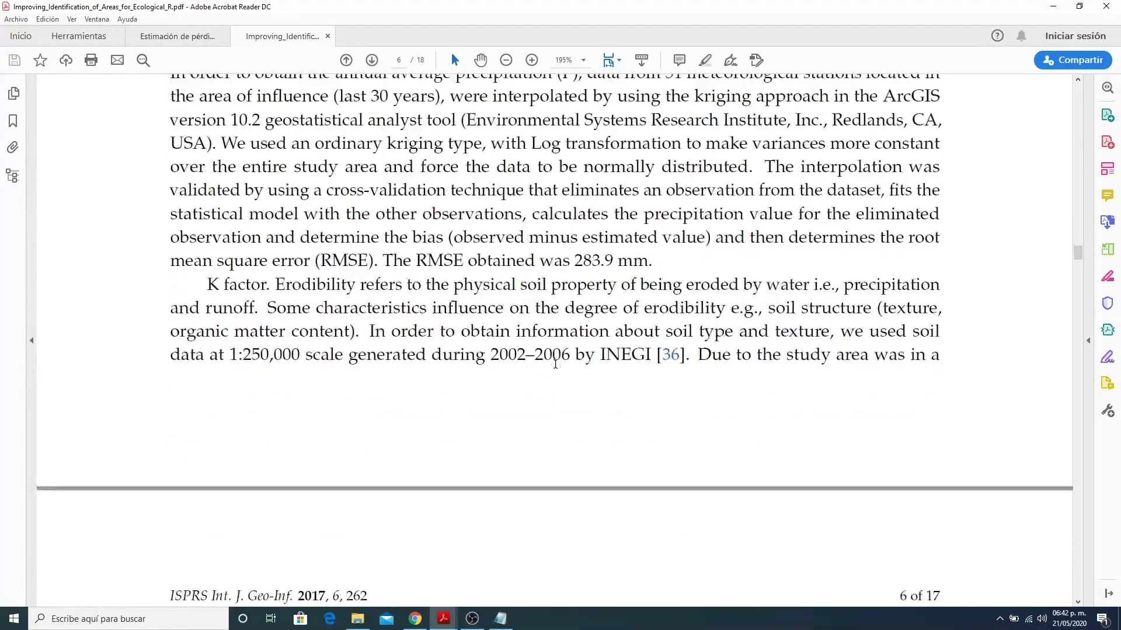
{"action": "scroll", "coordinate": [555, 364], "scroll_direction": "down", "scroll_amount": 5}
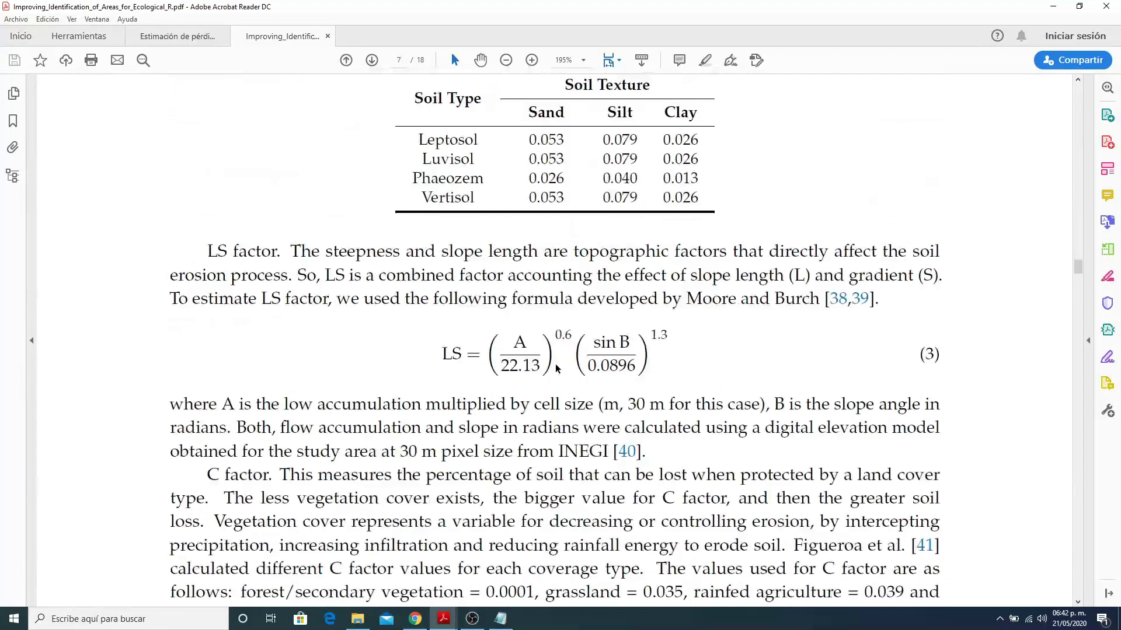
{"action": "scroll", "coordinate": [555, 363], "scroll_direction": "down", "scroll_amount": 3}
{"action": "scroll", "coordinate": [555, 363], "scroll_direction": "down", "scroll_amount": 1}
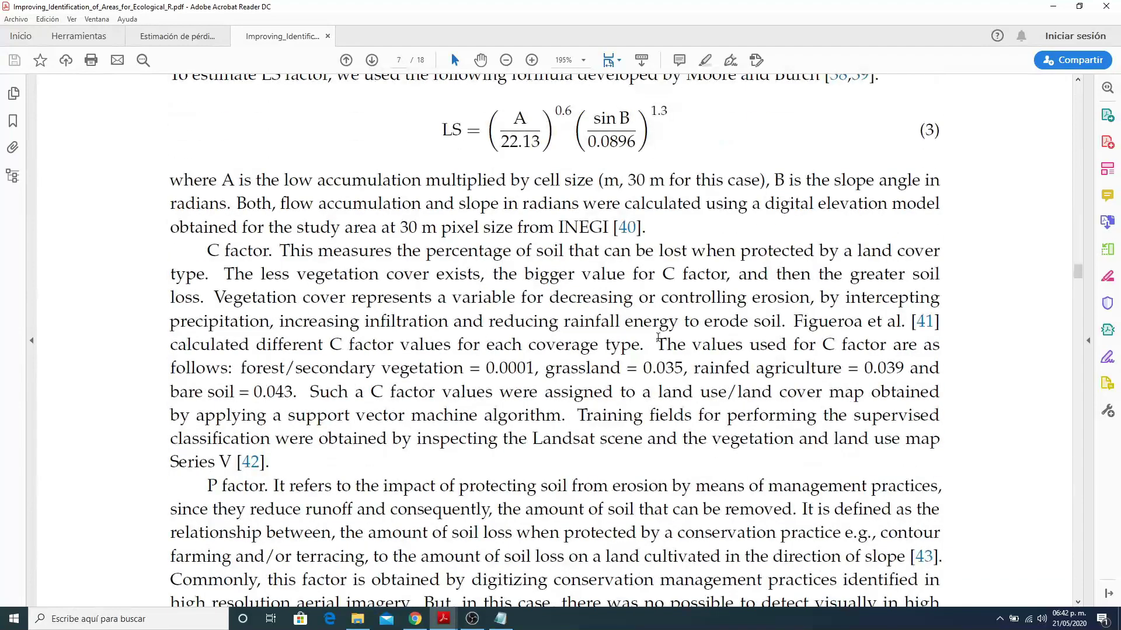
{"action": "left_click", "coordinate": [611, 627]}
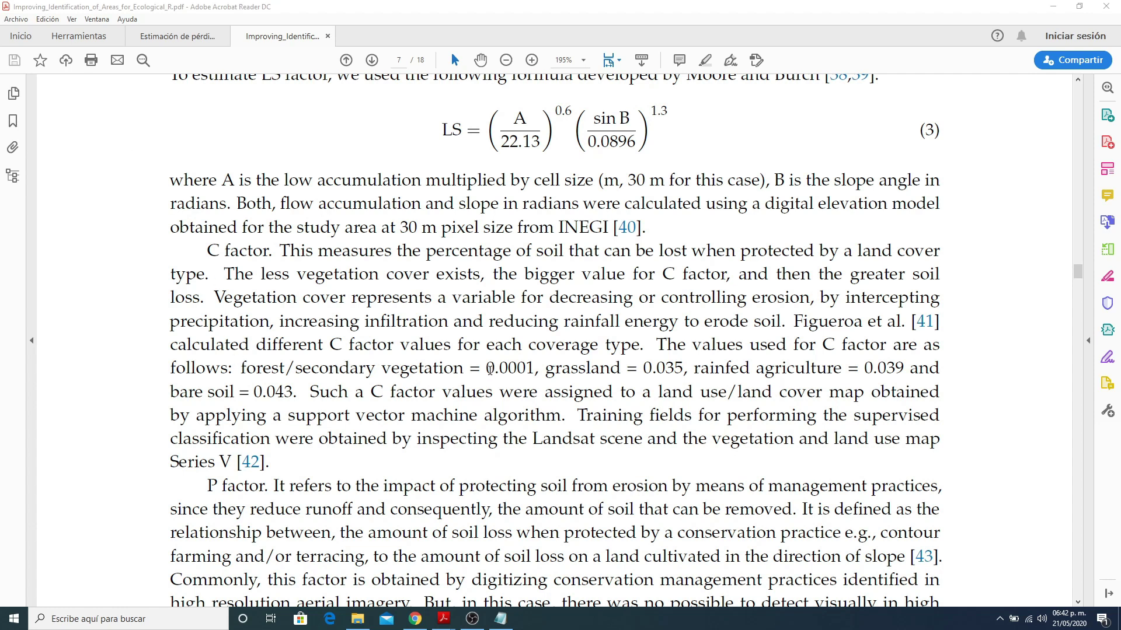
Step: Examine the C factor values for forest/secondary vegetation, grassland, rainfed agriculture and bare soil
{"action": "left_click_drag", "start_coordinate": [487, 369], "coordinate": [534, 369]}
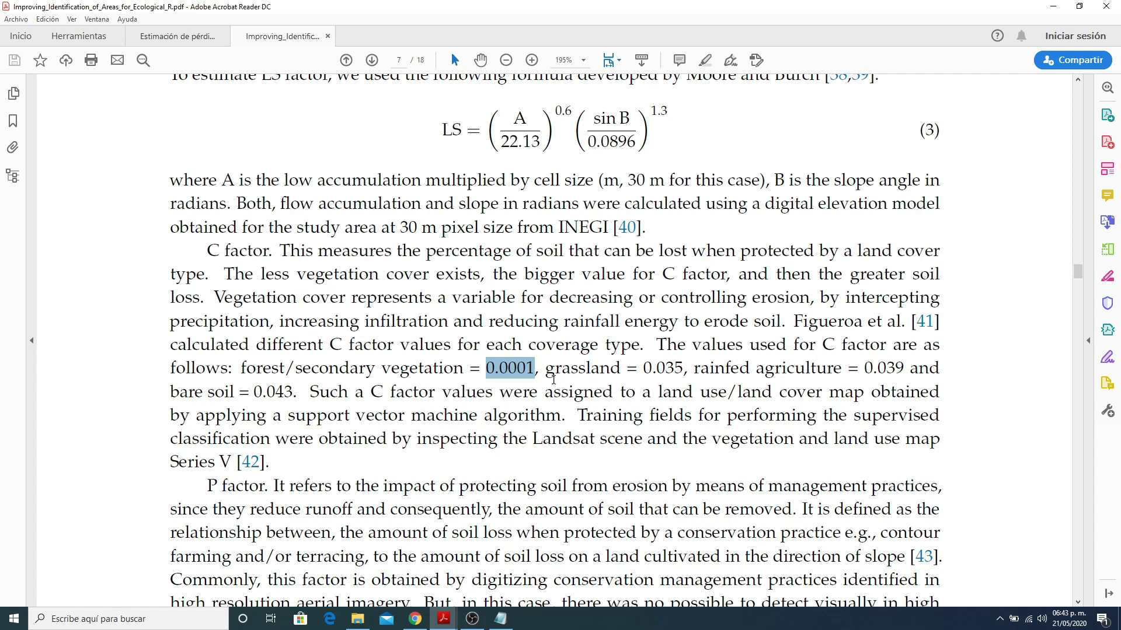
{"action": "left_click_drag", "start_coordinate": [544, 369], "coordinate": [622, 377]}
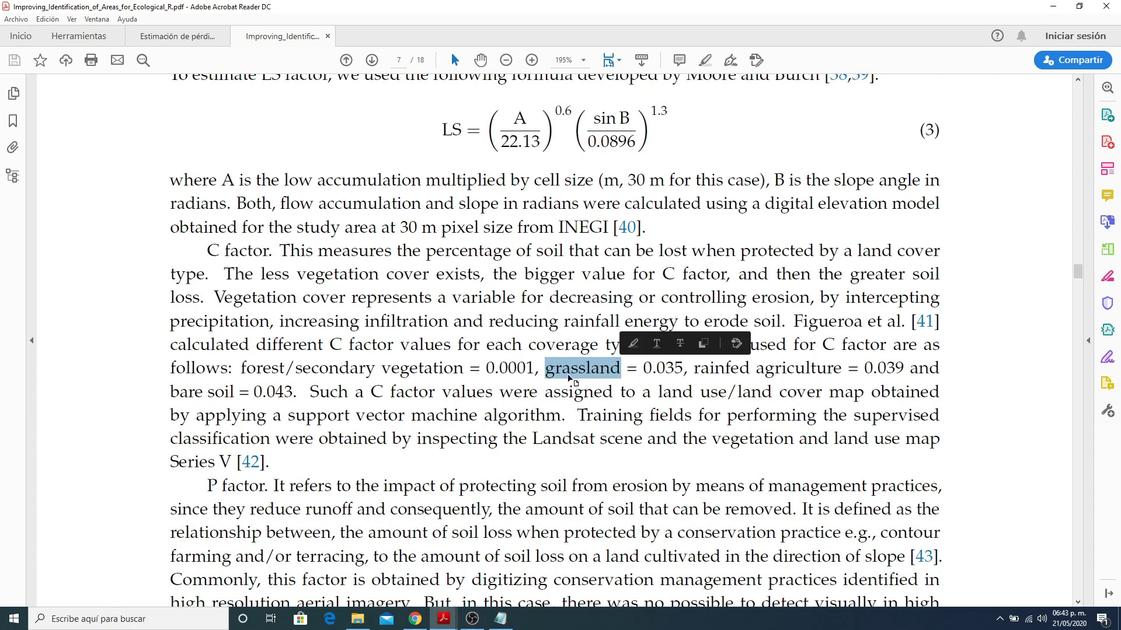
{"action": "left_click_drag", "start_coordinate": [642, 369], "coordinate": [906, 374]}
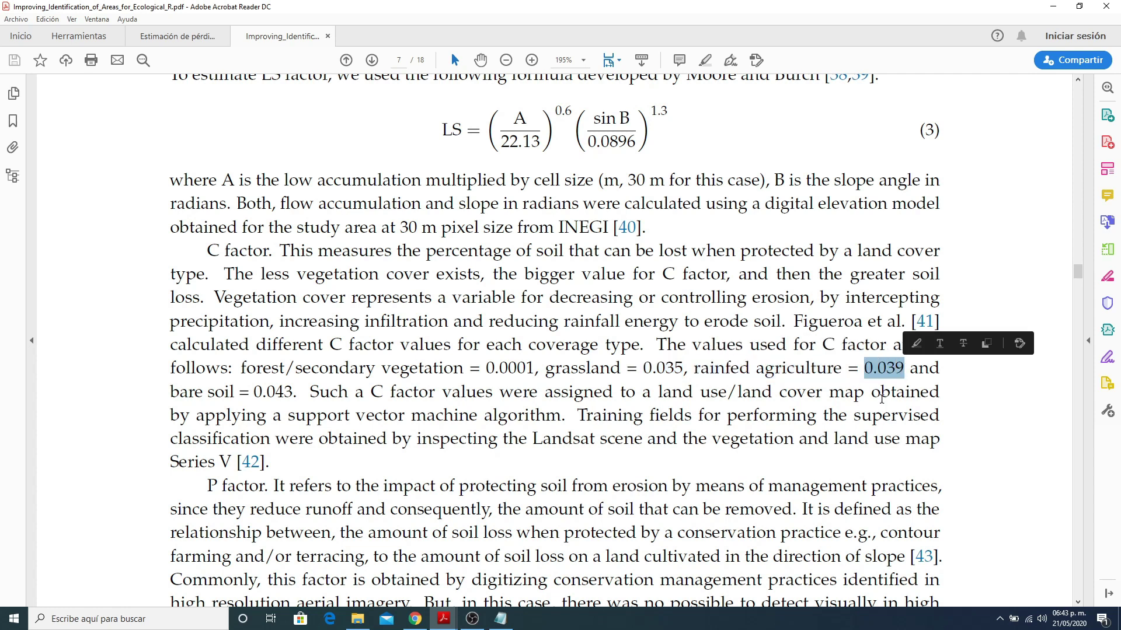
{"action": "left_click_drag", "start_coordinate": [170, 392], "coordinate": [281, 390]}
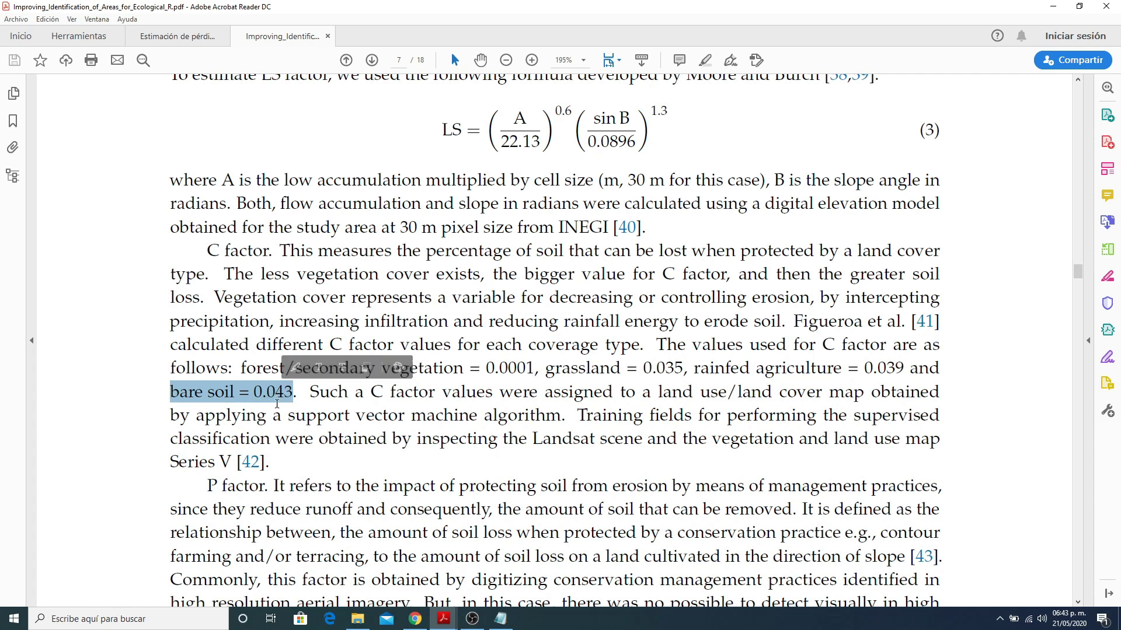
{"action": "left_click", "coordinate": [309, 394]}
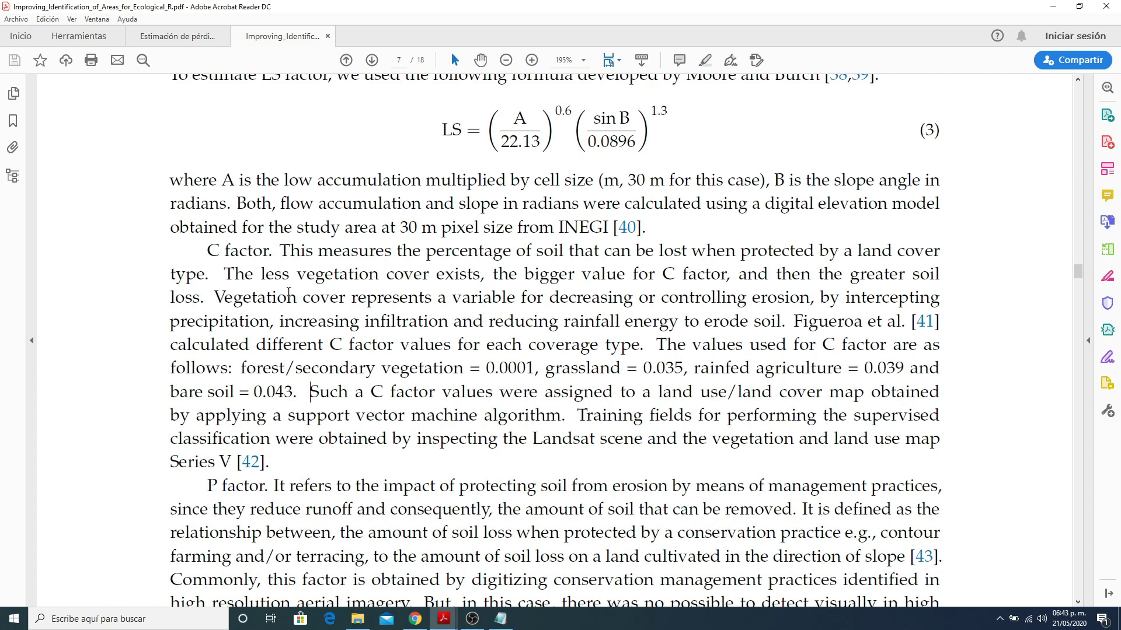
Step: Consult the Cuadro 9 table of C values by crop in the other PDF, and return to the ecological restoration article
{"action": "left_click", "coordinate": [181, 36]}
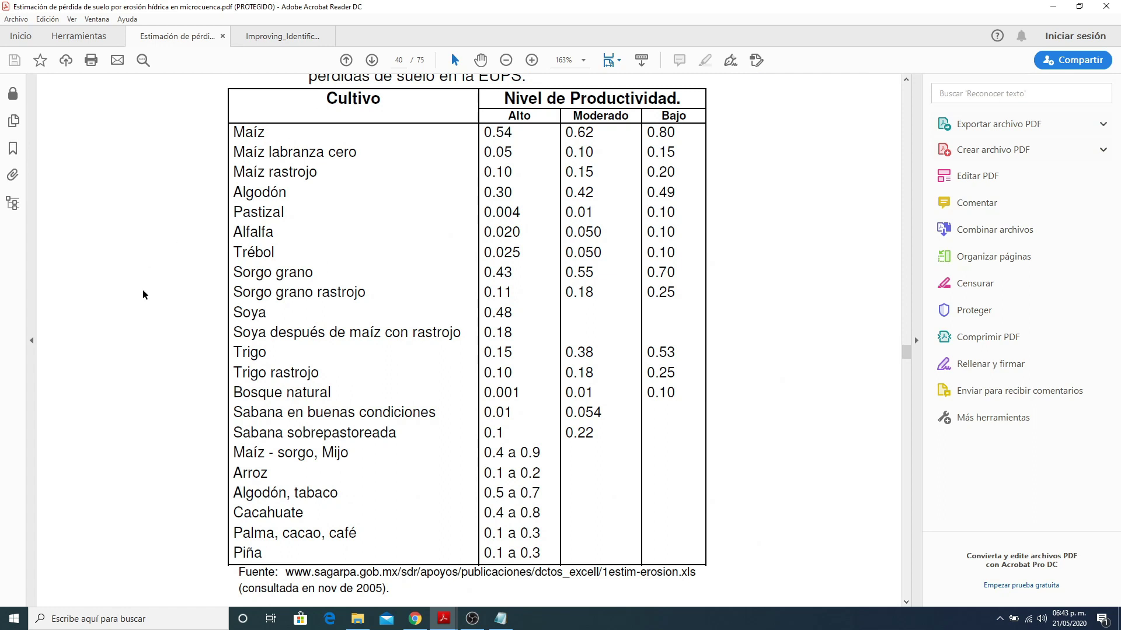
{"action": "scroll", "coordinate": [142, 290], "scroll_direction": "up", "scroll_amount": 1}
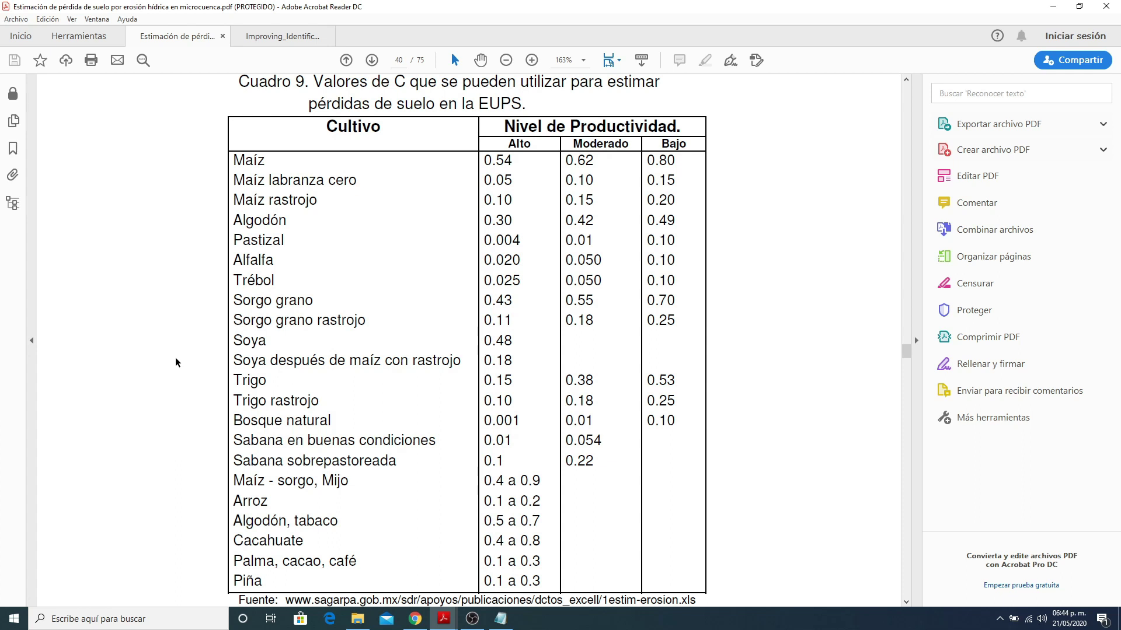
{"action": "left_click", "coordinate": [271, 42]}
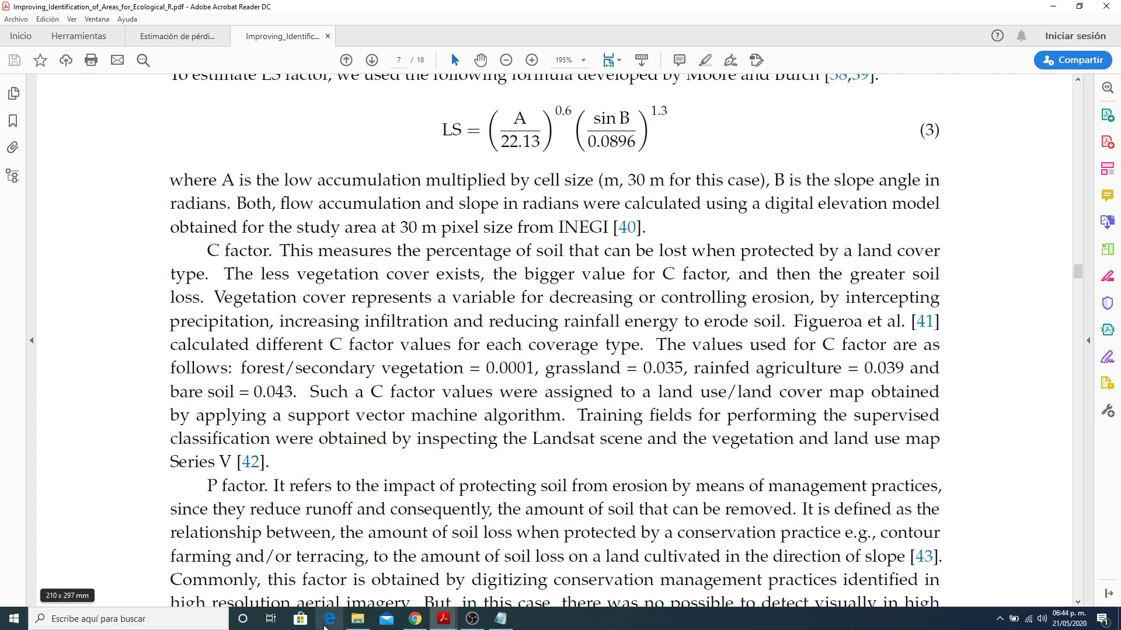
Step: Switch to the Notepad list and review its five land cover classes, from Cuerpo agua to Agricultura de riego, and minimize it
{"action": "left_click", "coordinate": [500, 619]}
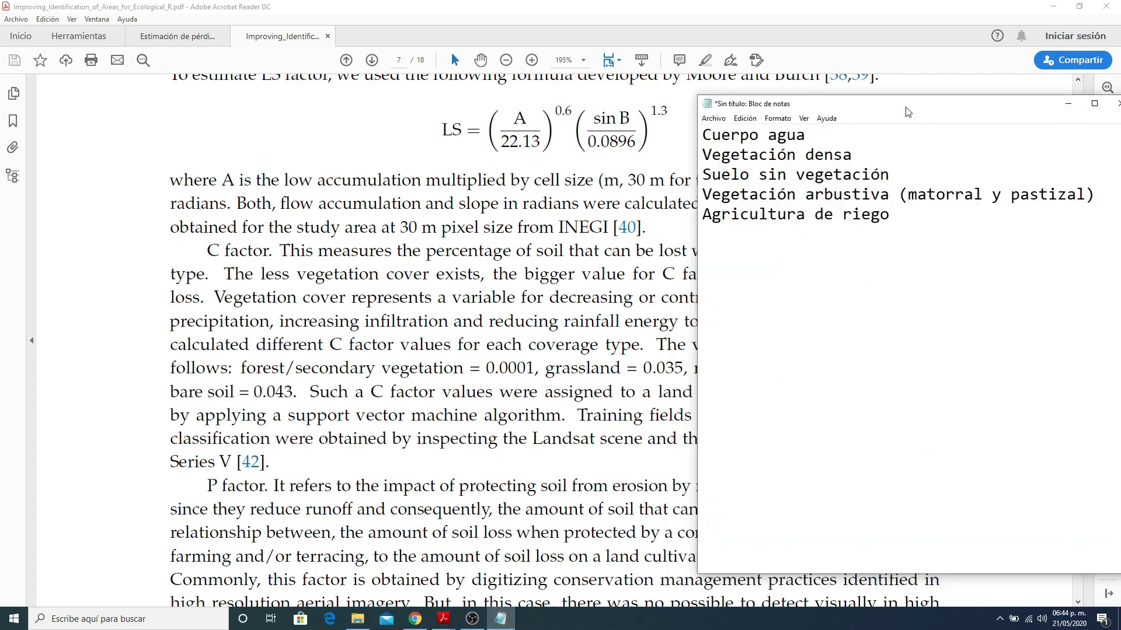
{"action": "left_click_drag", "start_coordinate": [908, 110], "coordinate": [869, 86]}
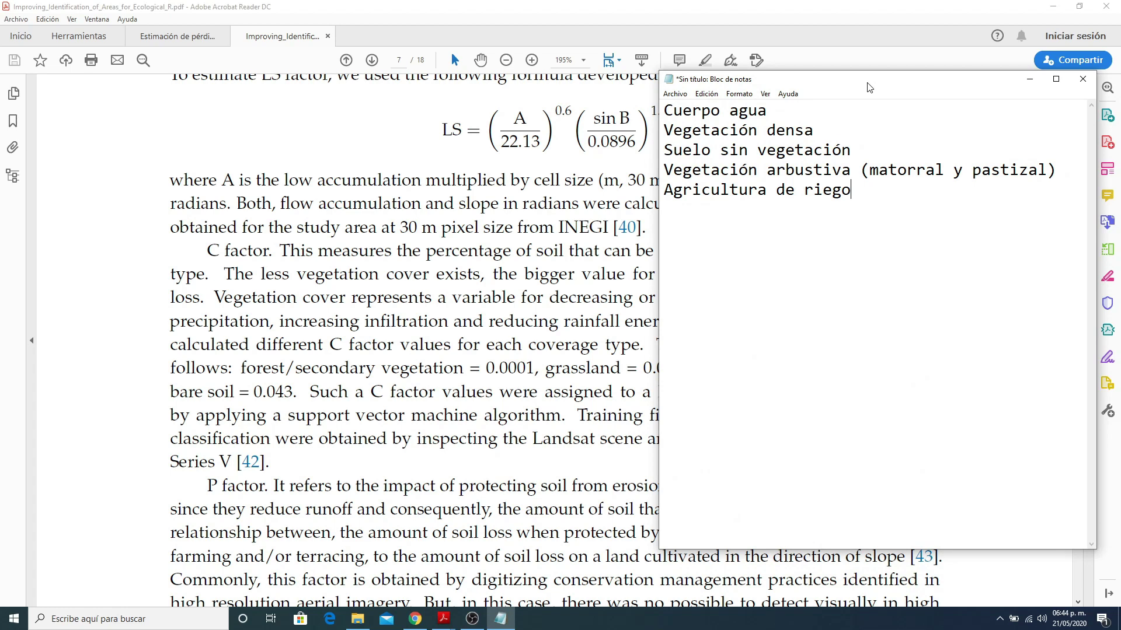
{"action": "left_click_drag", "start_coordinate": [664, 111], "coordinate": [809, 111]}
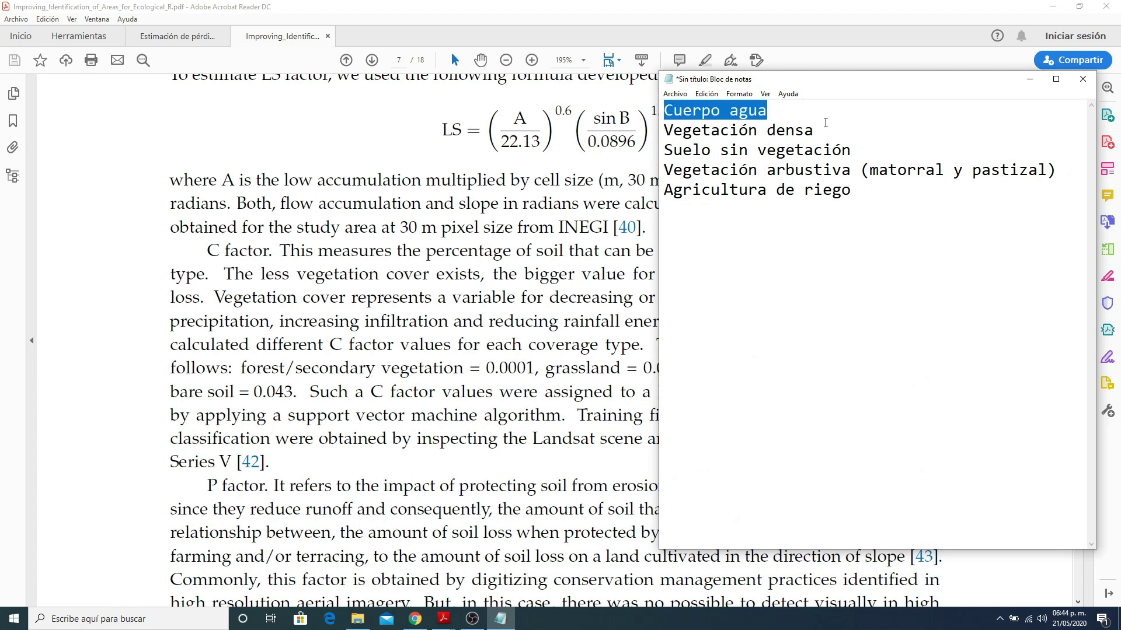
{"action": "left_click_drag", "start_coordinate": [670, 147], "coordinate": [664, 130]}
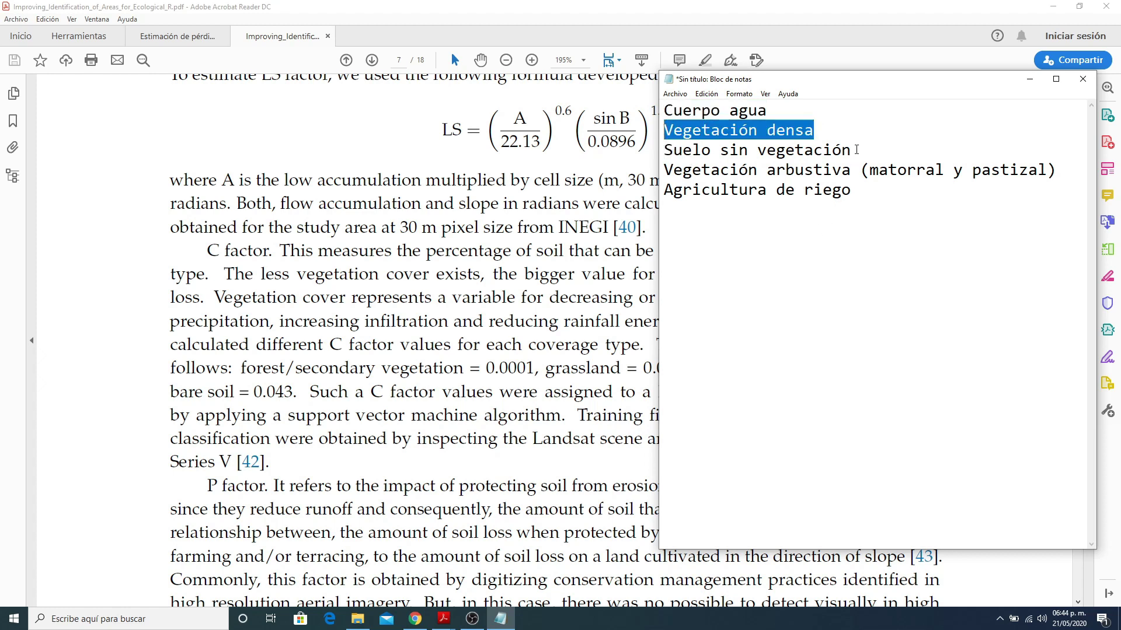
{"action": "left_click_drag", "start_coordinate": [856, 149], "coordinate": [1057, 171]}
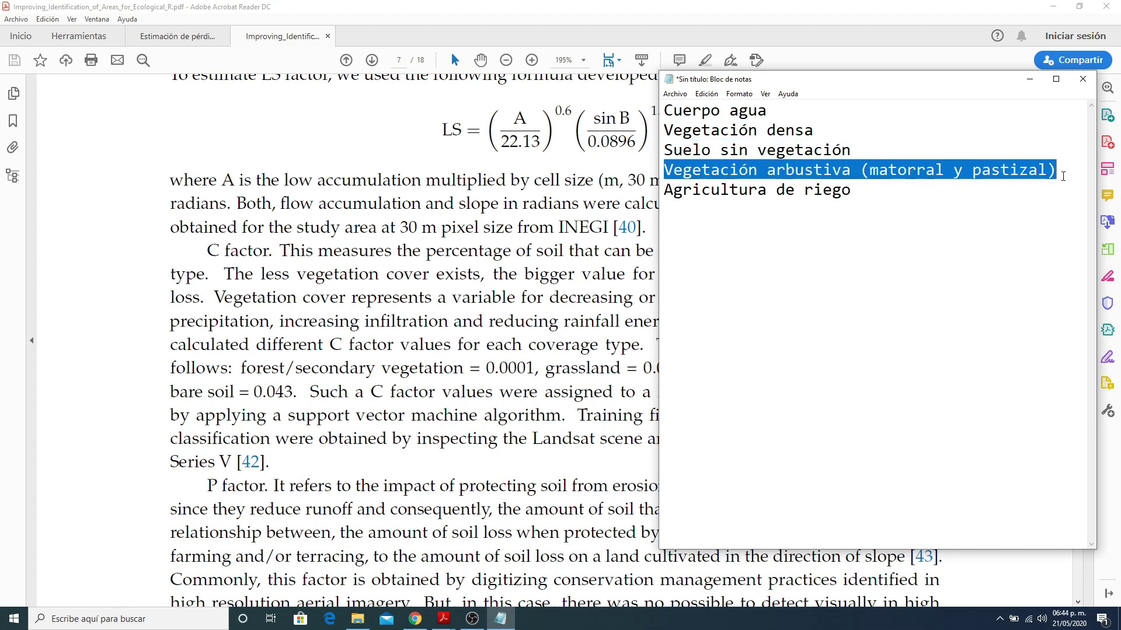
{"action": "left_click", "coordinate": [1061, 174]}
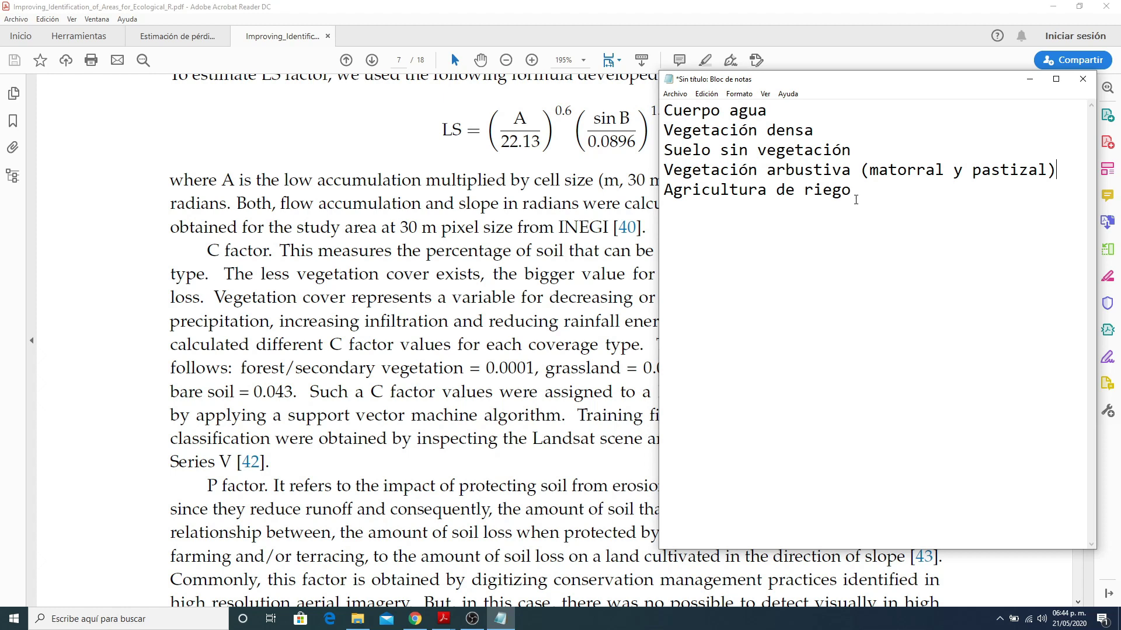
{"action": "left_click_drag", "start_coordinate": [851, 191], "coordinate": [671, 201]}
{"action": "left_click", "coordinate": [810, 248]}
{"action": "left_click", "coordinate": [1024, 80]}
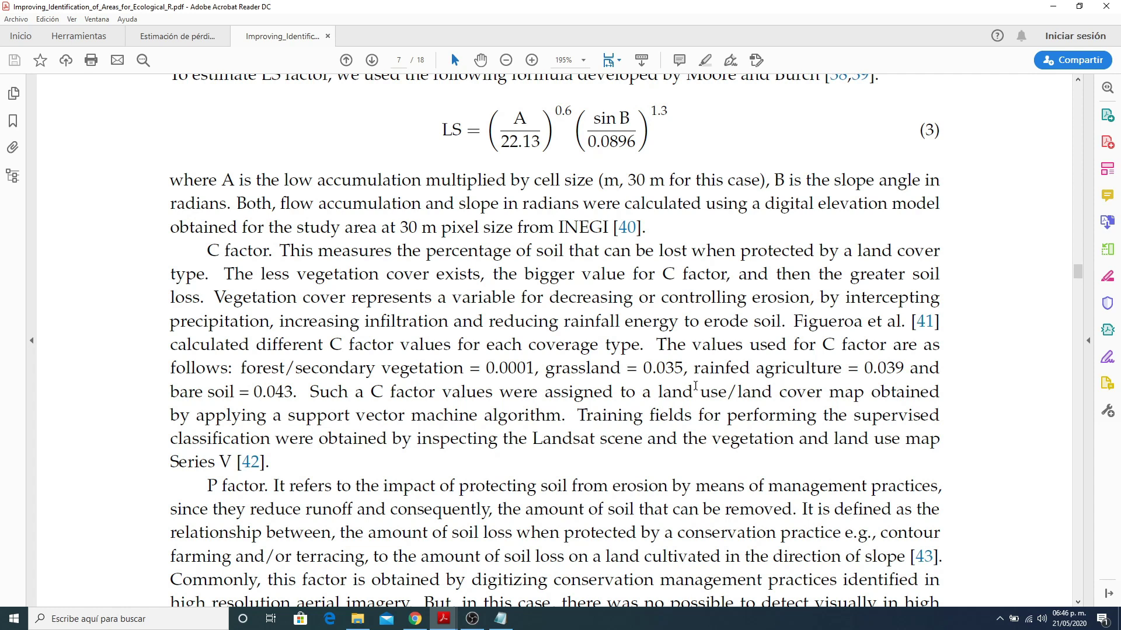
Step: Search Windows for "envi" and launch ENVI 5.3 (64-bit)
{"action": "left_click", "coordinate": [663, 627]}
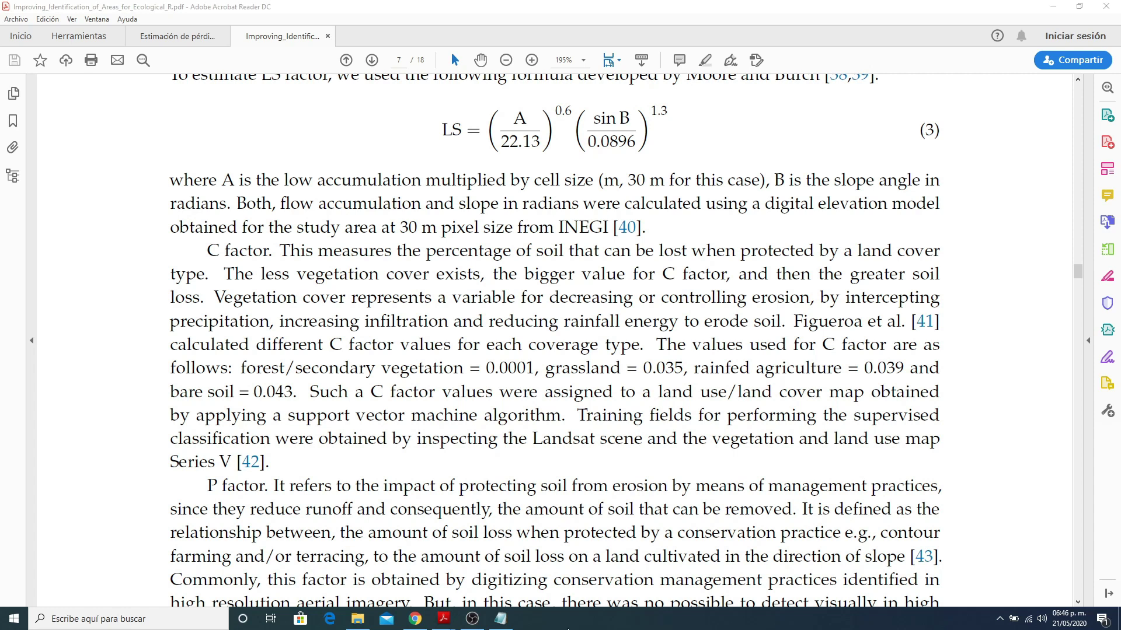
{"action": "left_click", "coordinate": [186, 619]}
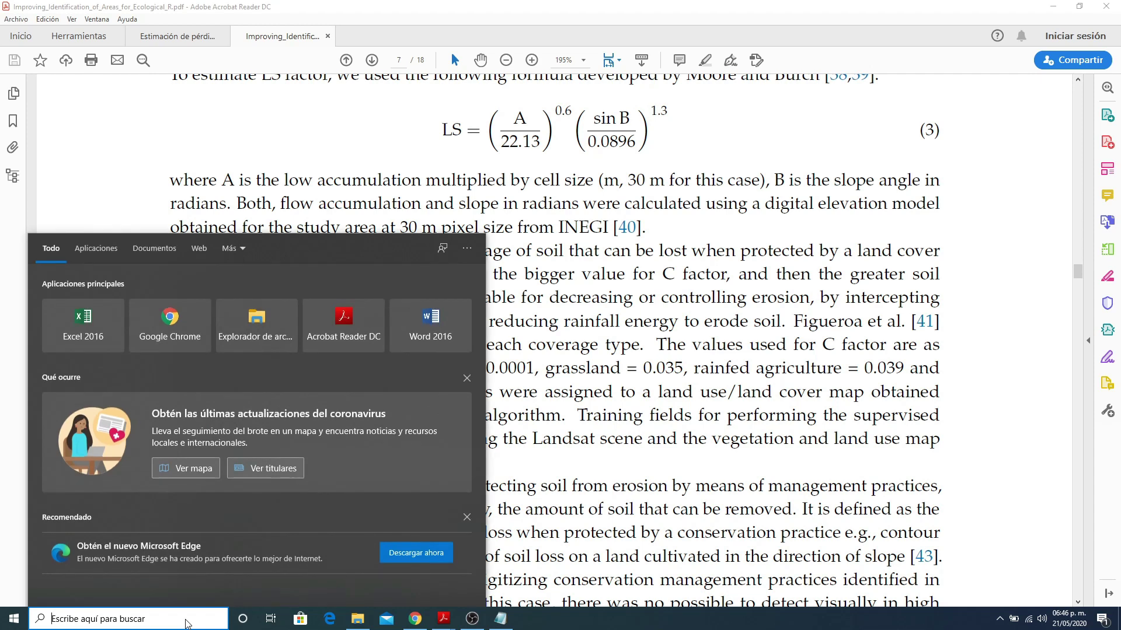
{"action": "type", "text": "envi"}
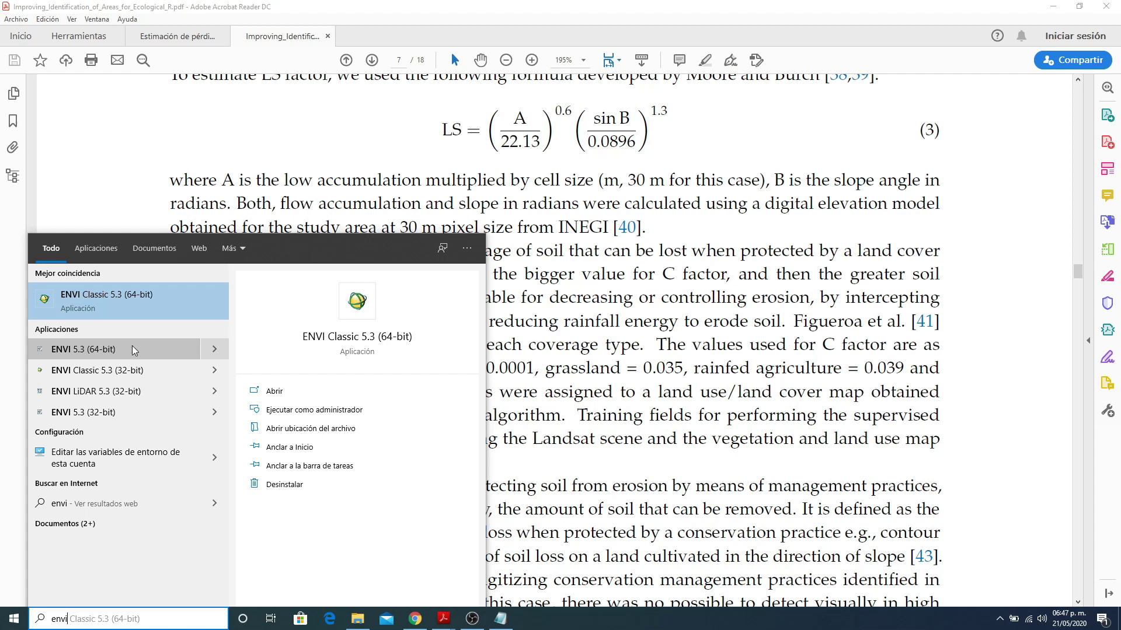
{"action": "left_click", "coordinate": [132, 349]}
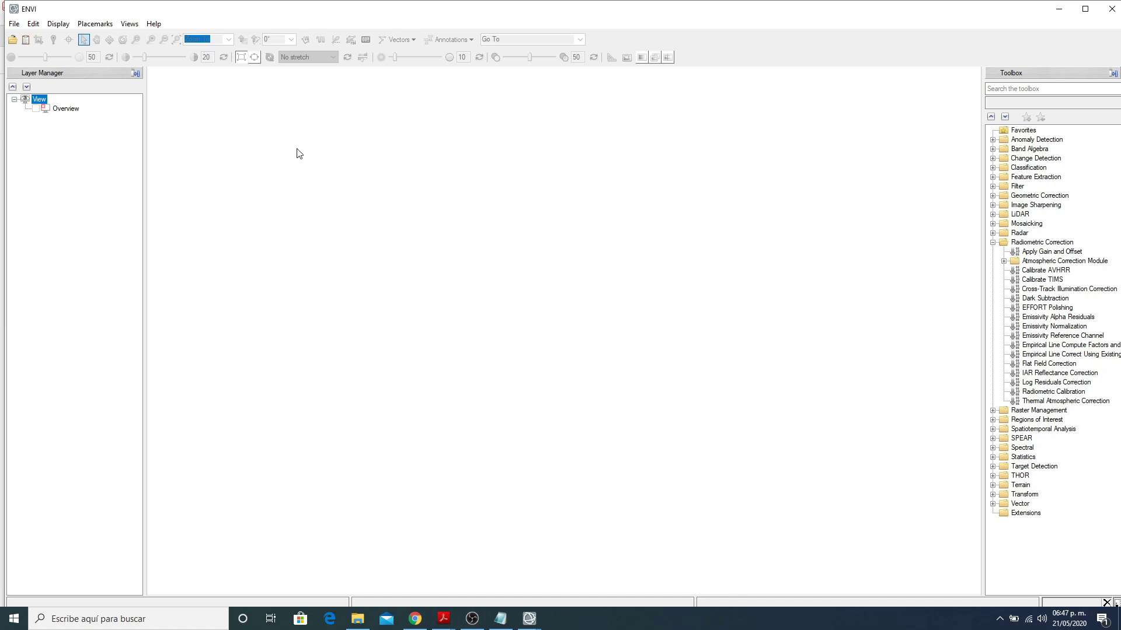
Step: Open LC08_L1TP_027044_20131205_20170308_01_T1_MTL from its Landsat scene folder in P3
{"action": "left_click", "coordinate": [13, 39]}
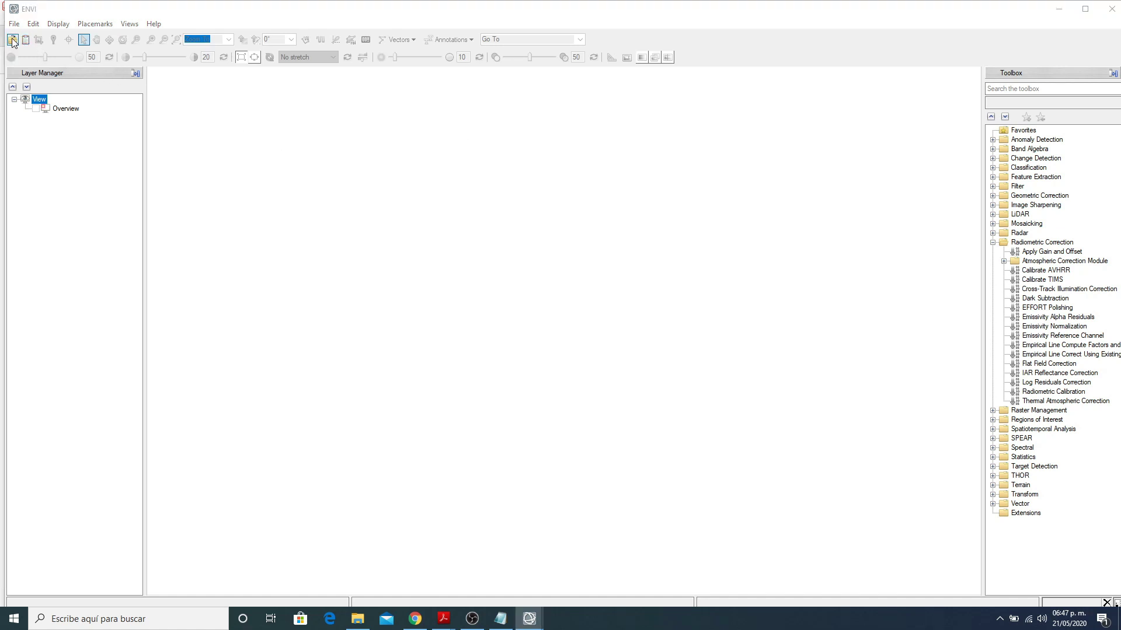
{"action": "left_click_drag", "start_coordinate": [96, 45], "coordinate": [275, 51]}
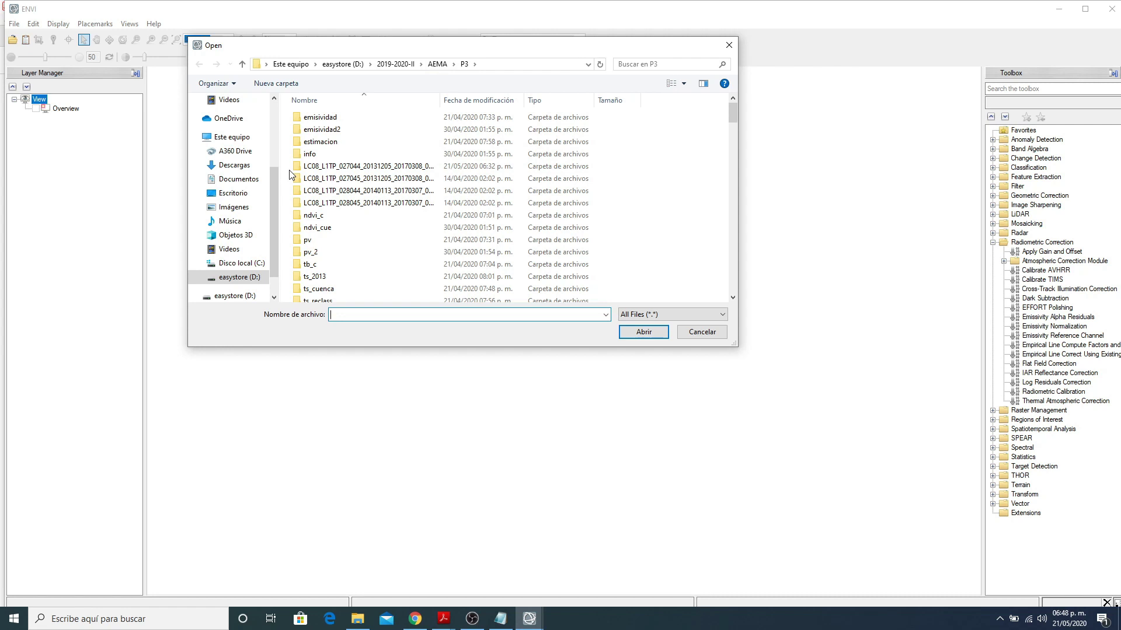
{"action": "left_click_drag", "start_coordinate": [289, 169], "coordinate": [541, 196]}
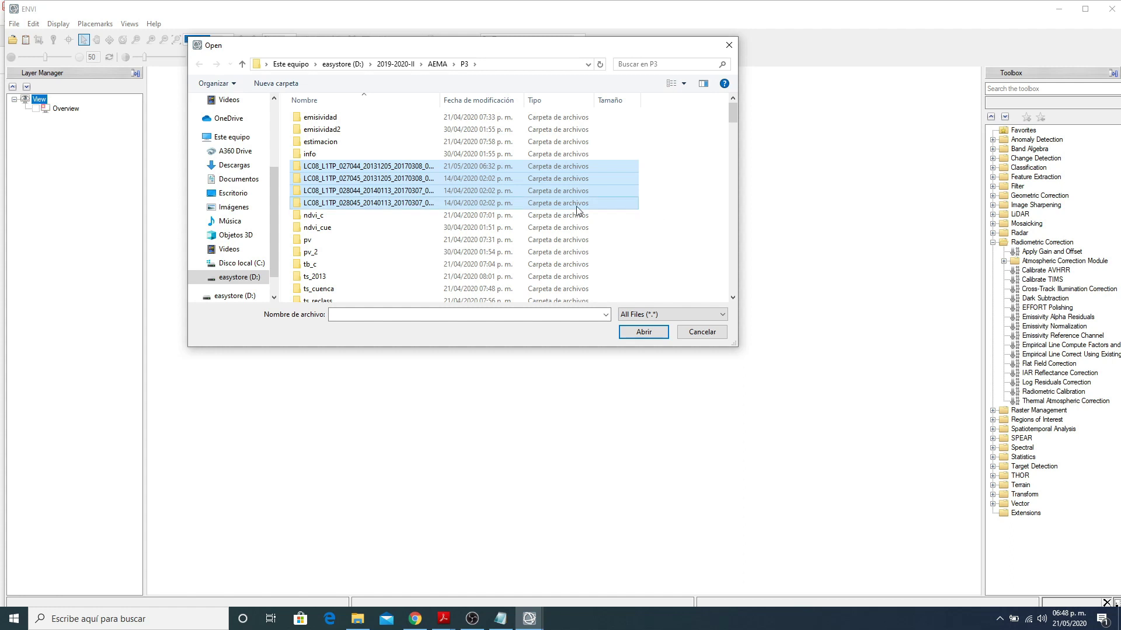
{"action": "double_click", "coordinate": [361, 169]}
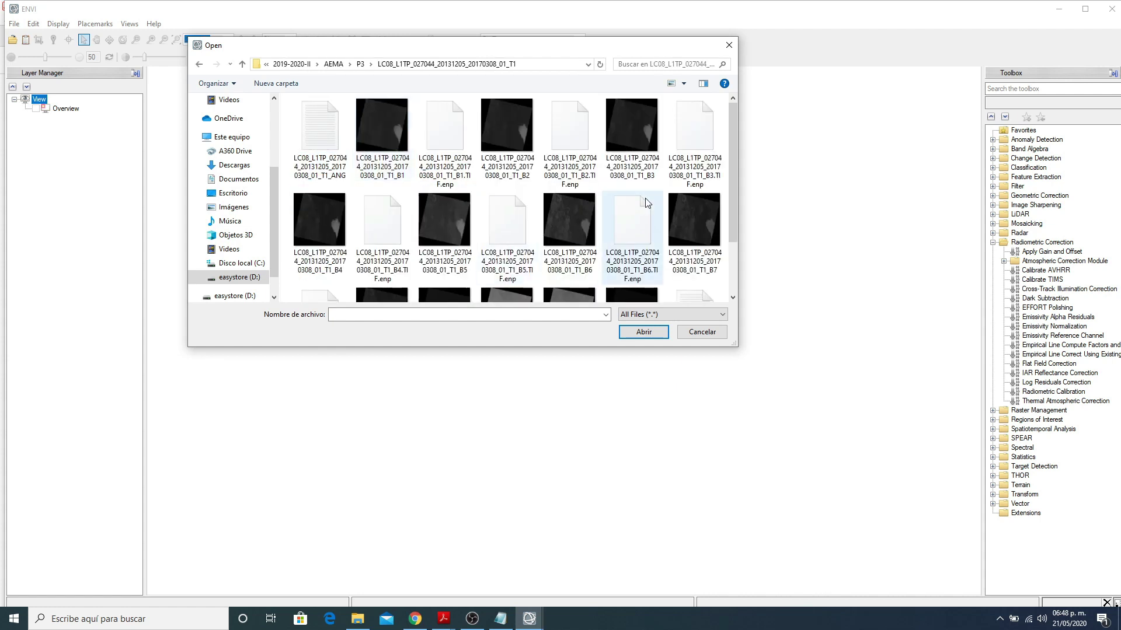
{"action": "scroll", "coordinate": [646, 202], "scroll_direction": "down", "scroll_amount": 1}
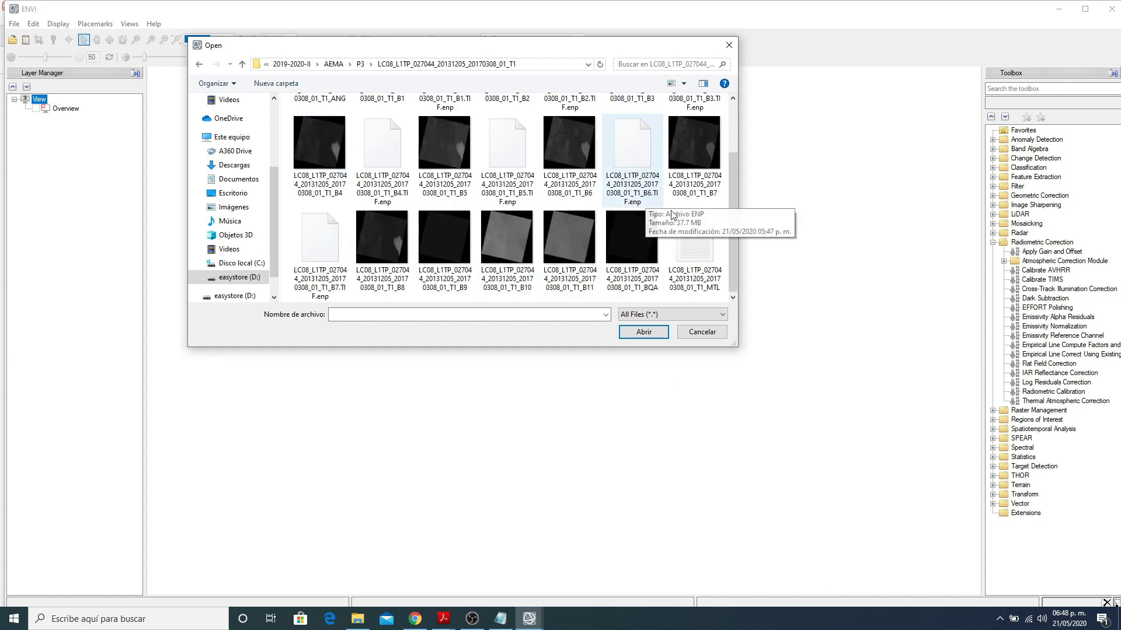
{"action": "left_click", "coordinate": [702, 254]}
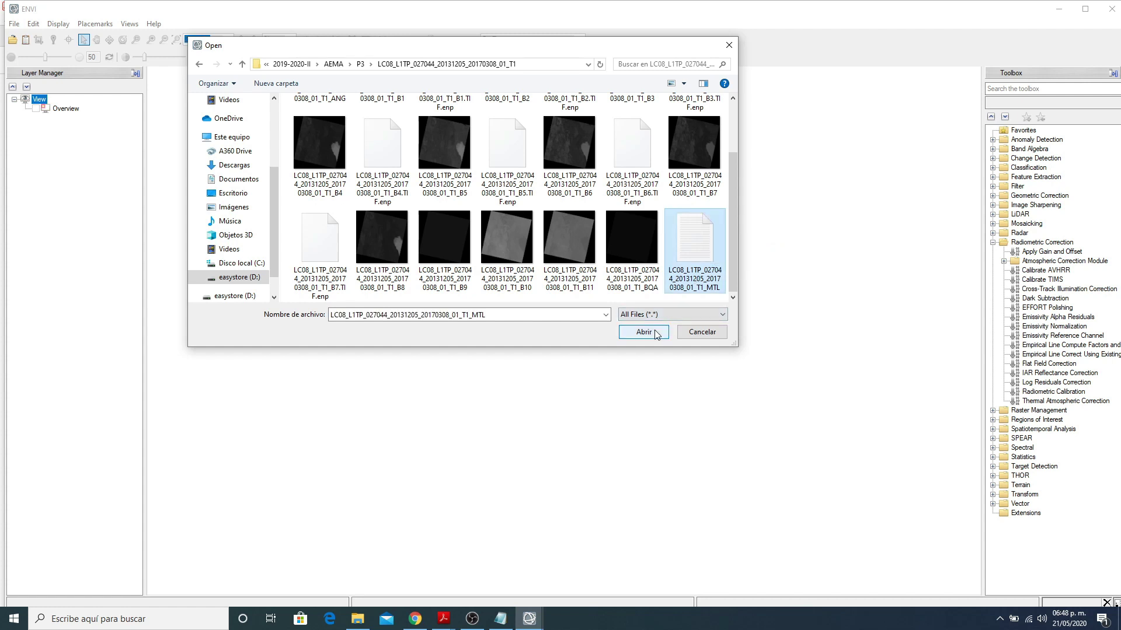
{"action": "left_click", "coordinate": [656, 333]}
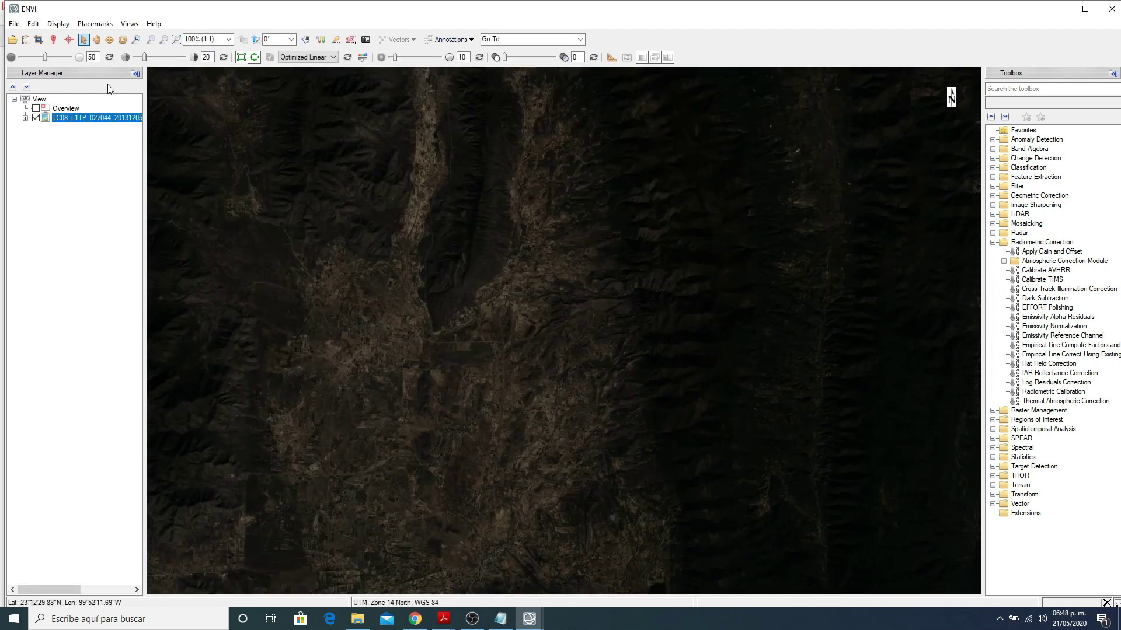
Step: Start Radiometric Calibration on the 027044 scene's MultiSpectral raster with all 7 bands, and set the calibration type to Reflectance
{"action": "left_click", "coordinate": [177, 41]}
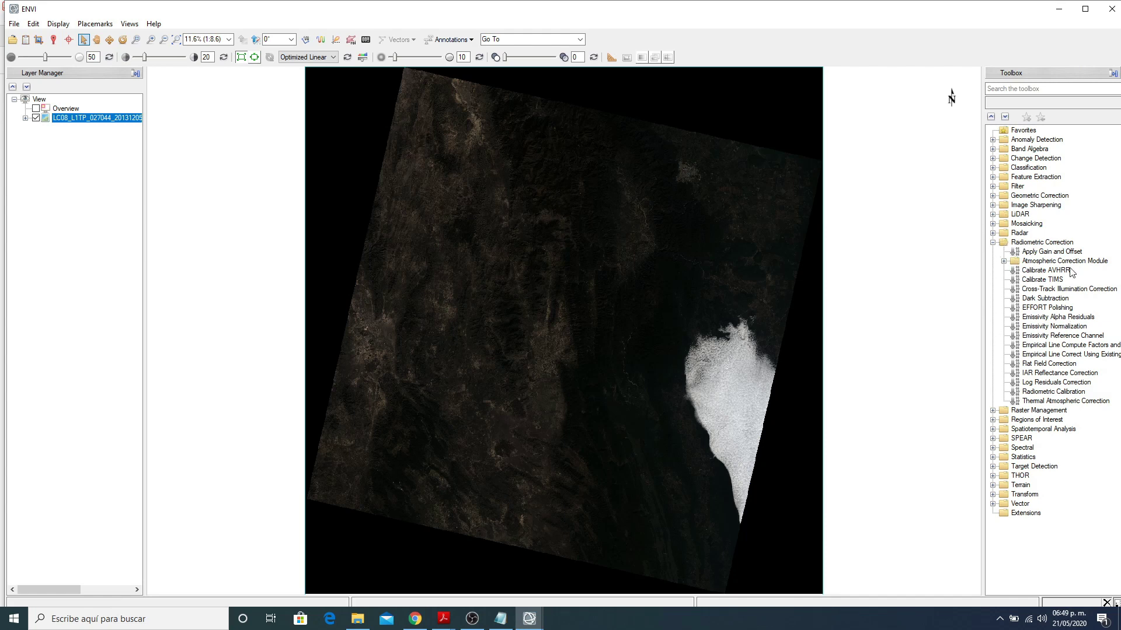
{"action": "double_click", "coordinate": [1073, 394]}
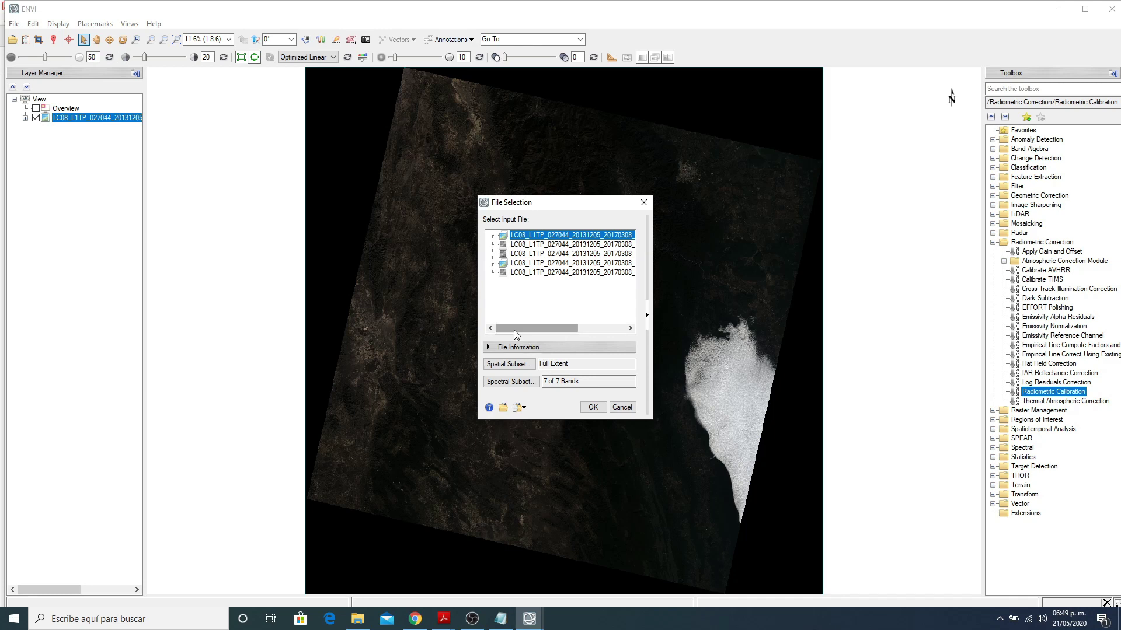
{"action": "left_click_drag", "start_coordinate": [517, 334], "coordinate": [564, 334]}
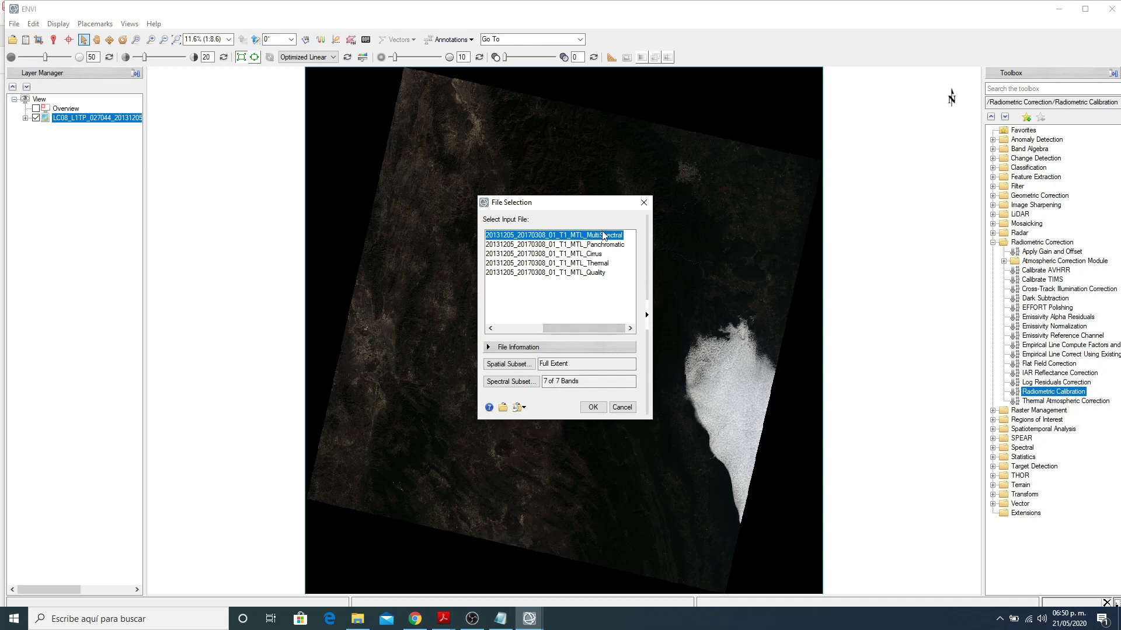
{"action": "left_click_drag", "start_coordinate": [581, 331], "coordinate": [535, 331]}
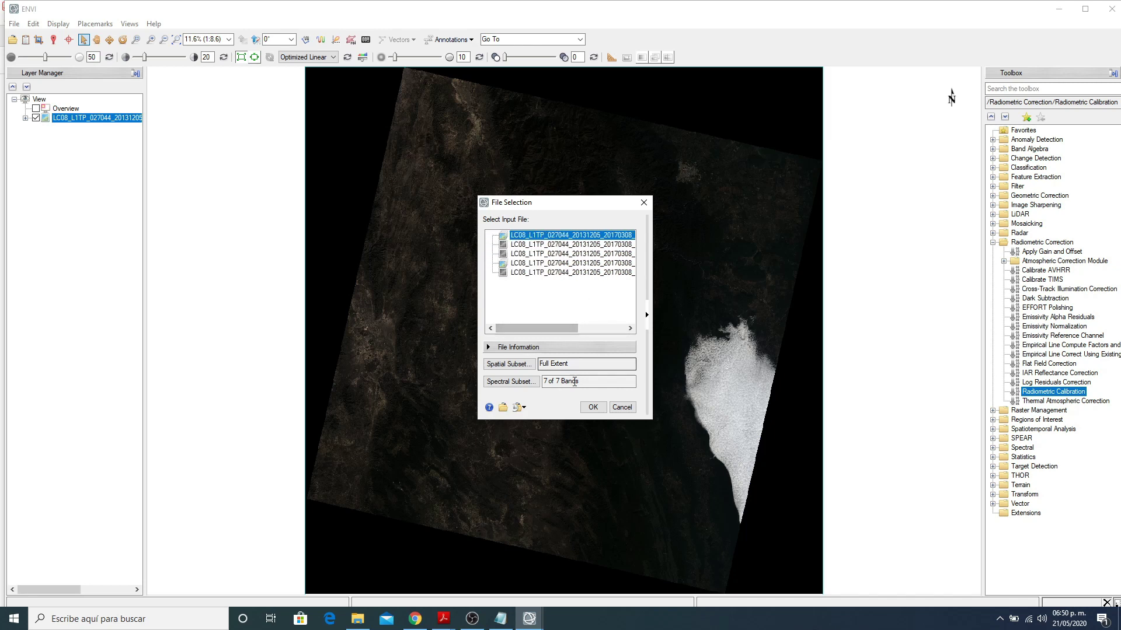
{"action": "left_click", "coordinate": [593, 407]}
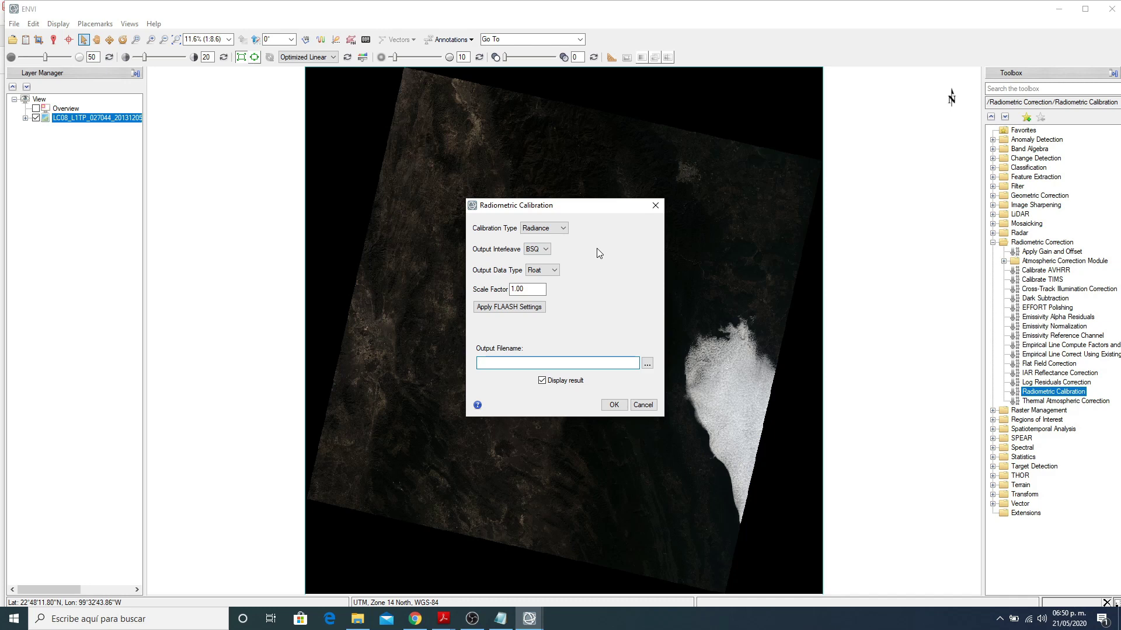
{"action": "left_click", "coordinate": [563, 231]}
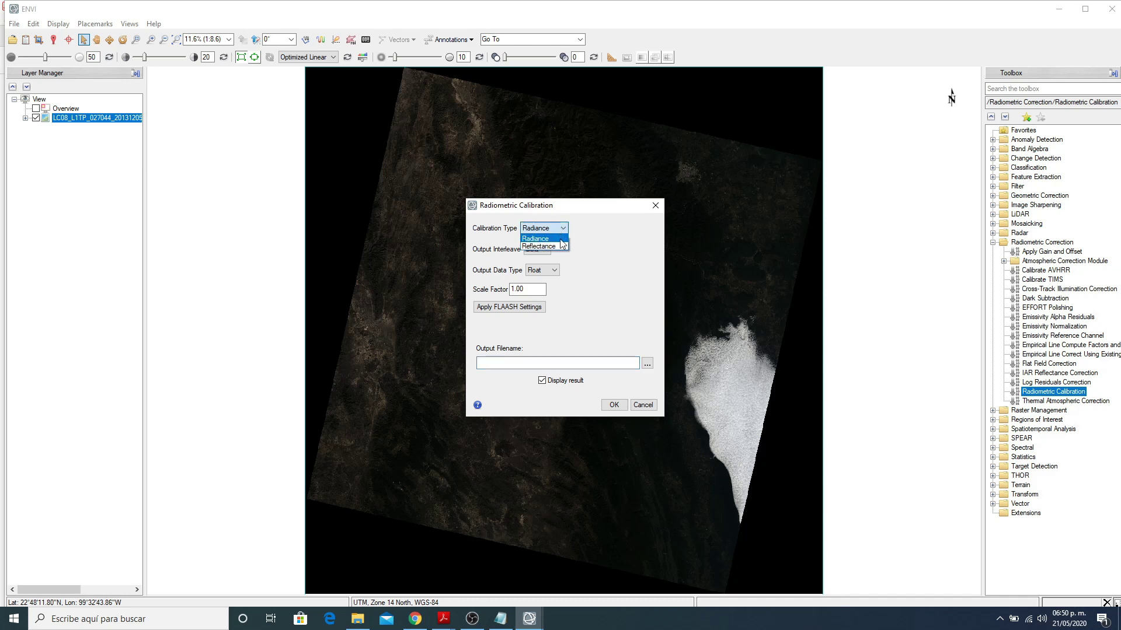
{"action": "left_click", "coordinate": [562, 247]}
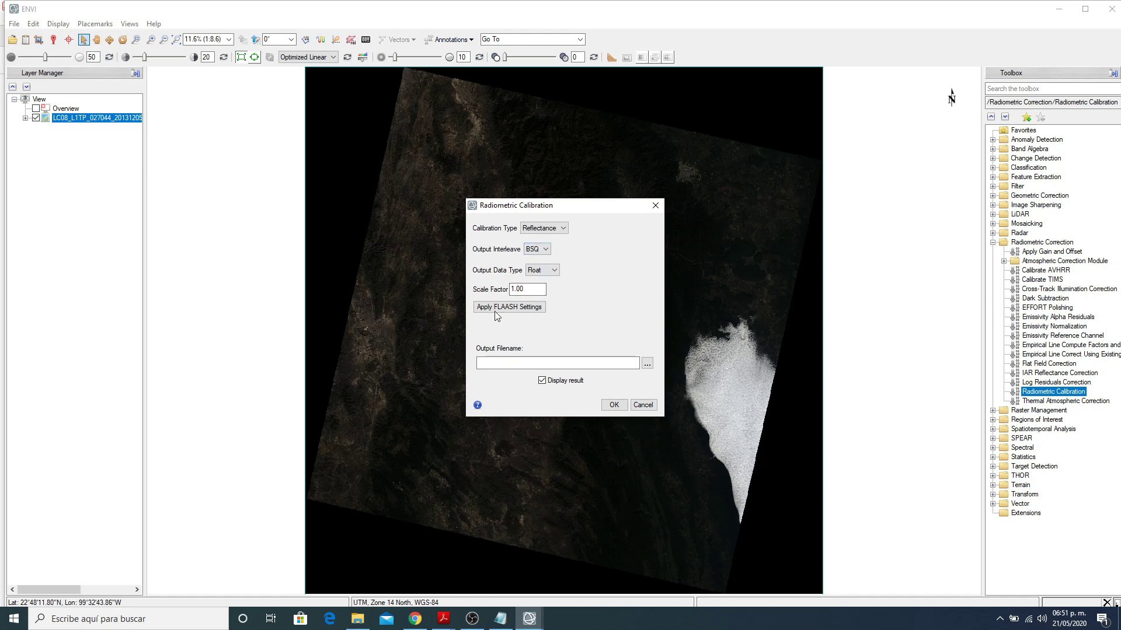
Step: Create a folder named Correcciones inside P4 and open it as the destination for the calibration output
{"action": "left_click", "coordinate": [647, 367]}
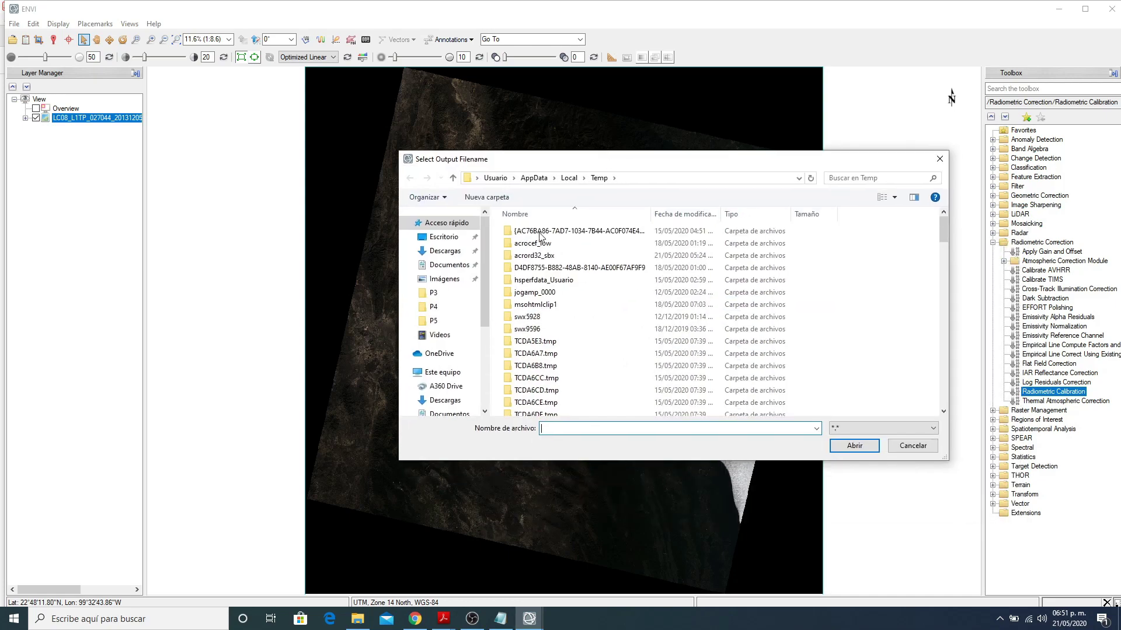
{"action": "left_click", "coordinate": [450, 314]}
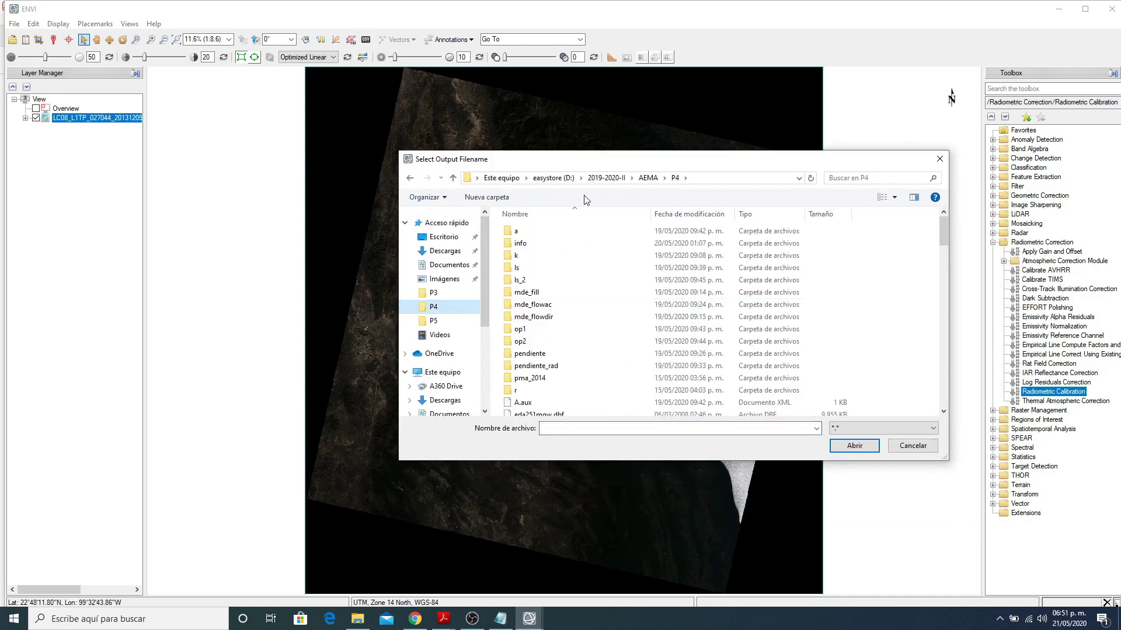
{"action": "left_click", "coordinate": [512, 202]}
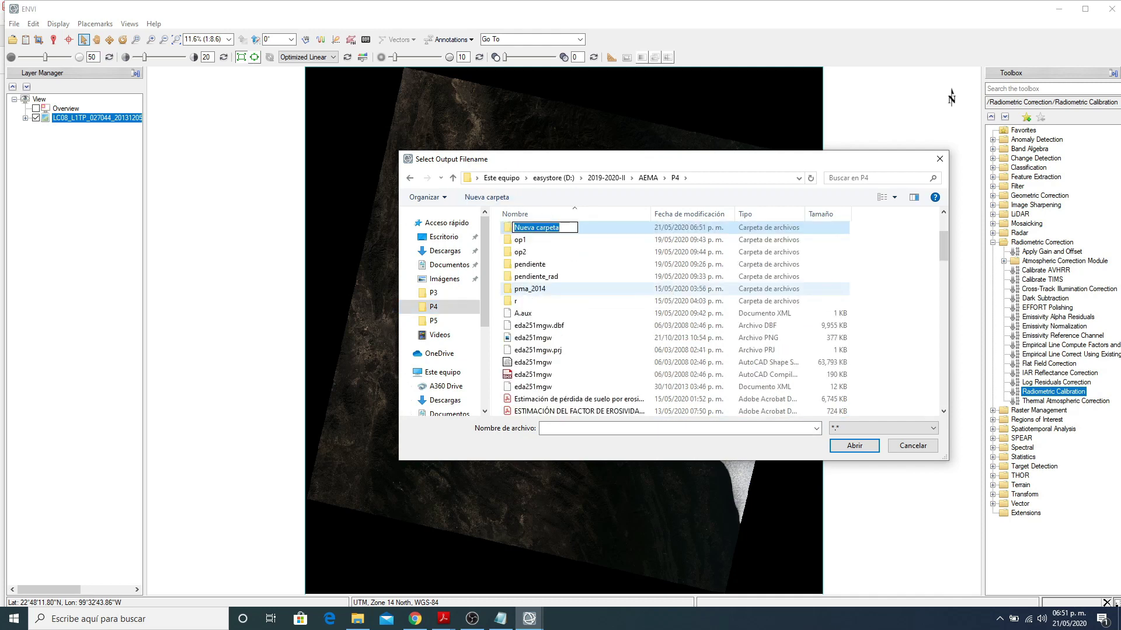
{"action": "type", "text": "Correcciones"}
{"action": "key", "text": "Return"}
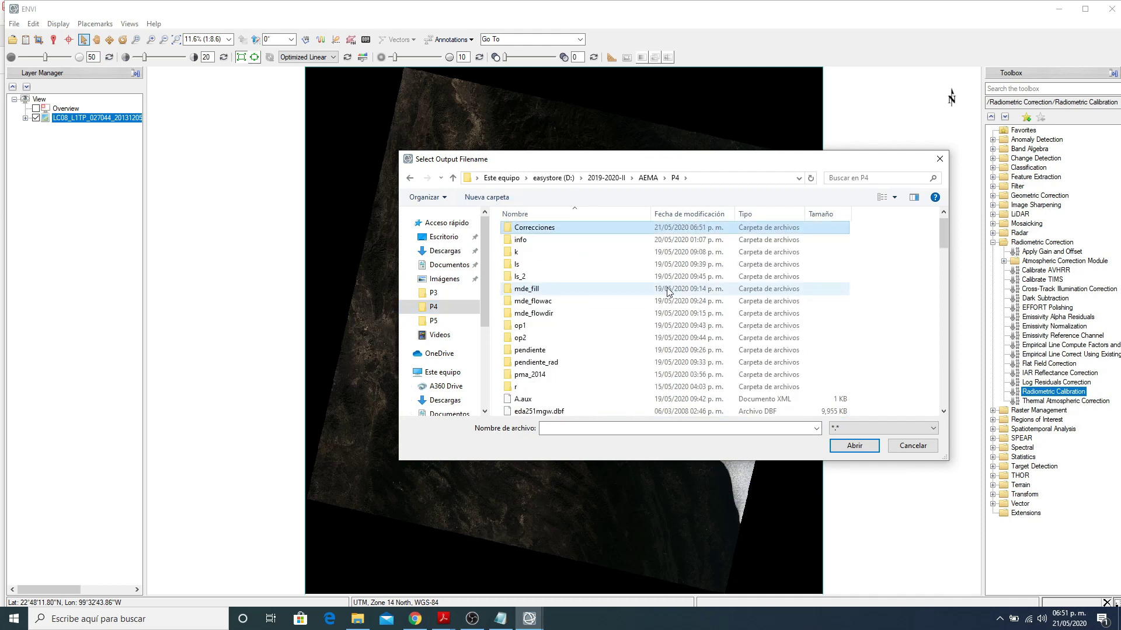
{"action": "double_click", "coordinate": [548, 231]}
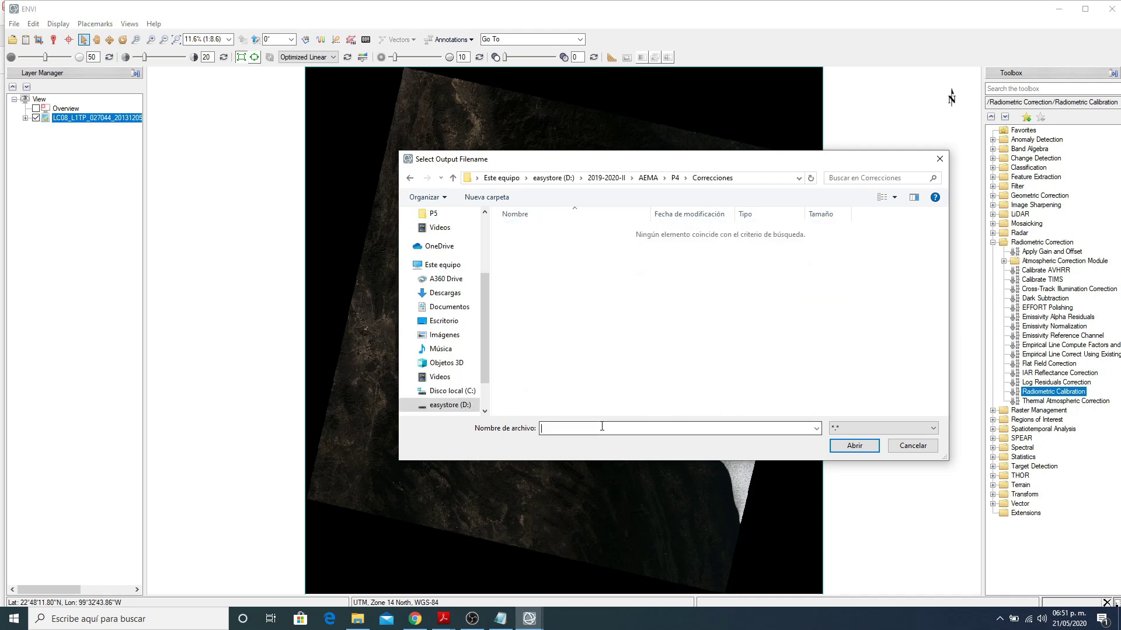
Step: Name the output file L8_2744_2014_Reflectancia and run the radiometric calibration
{"action": "type", "text": "L8_"}
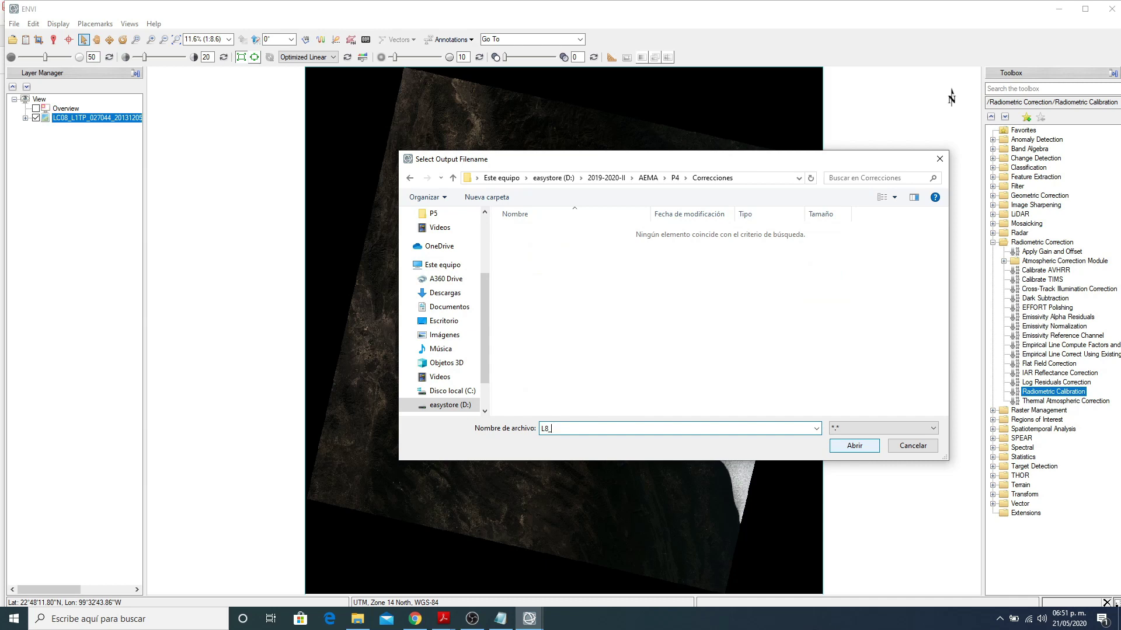
{"action": "type", "text": "2744_2014_Reflectancia"}
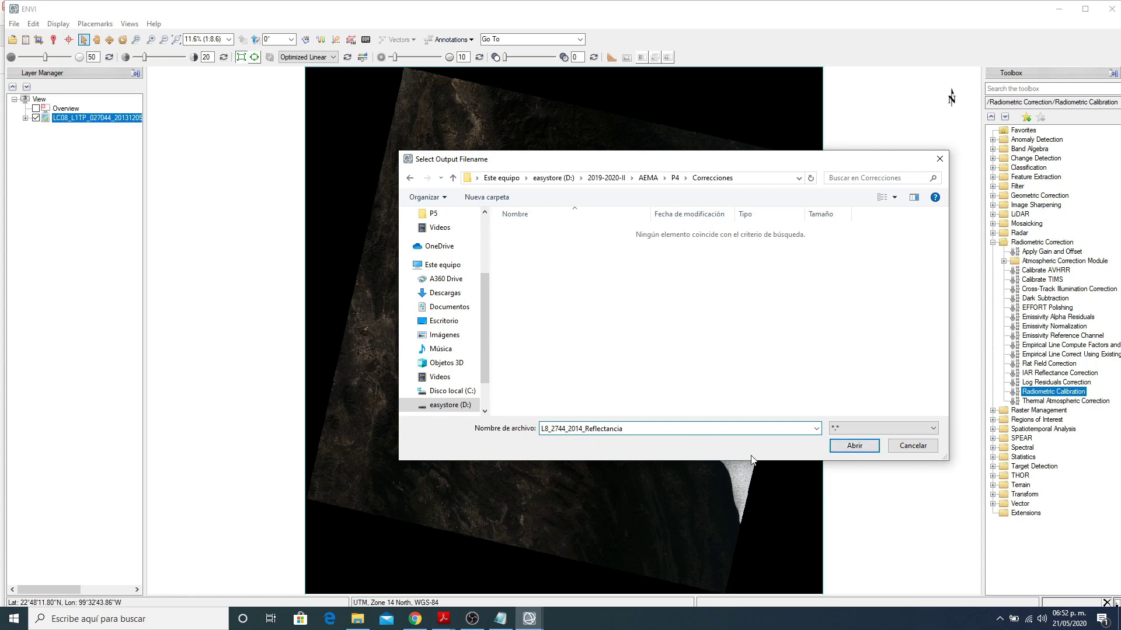
{"action": "left_click", "coordinate": [852, 448]}
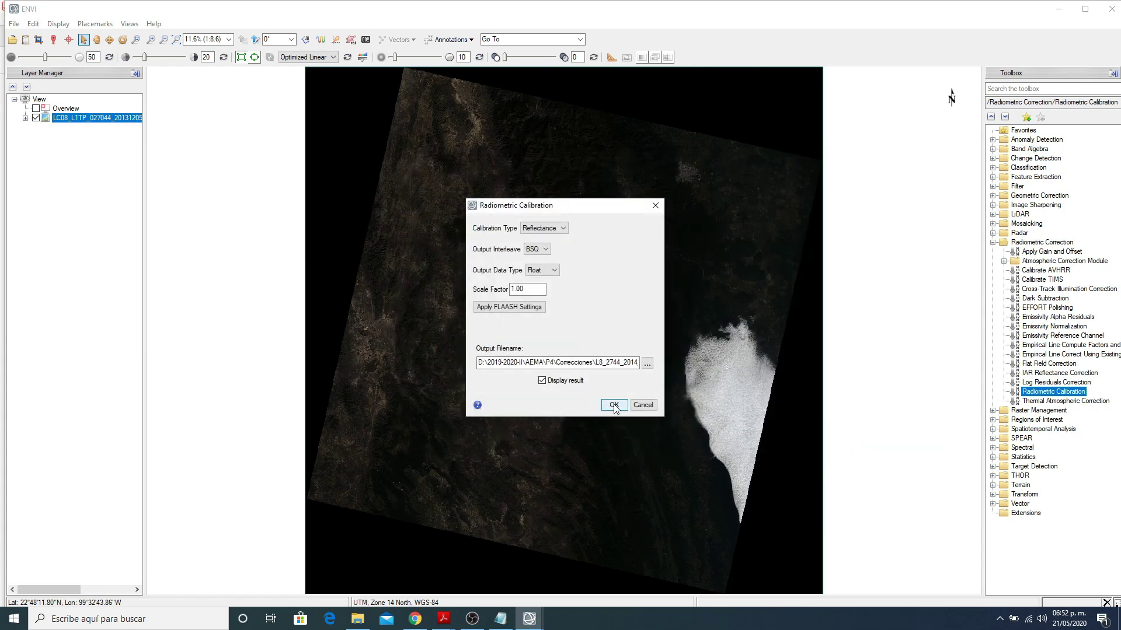
{"action": "left_click", "coordinate": [613, 405]}
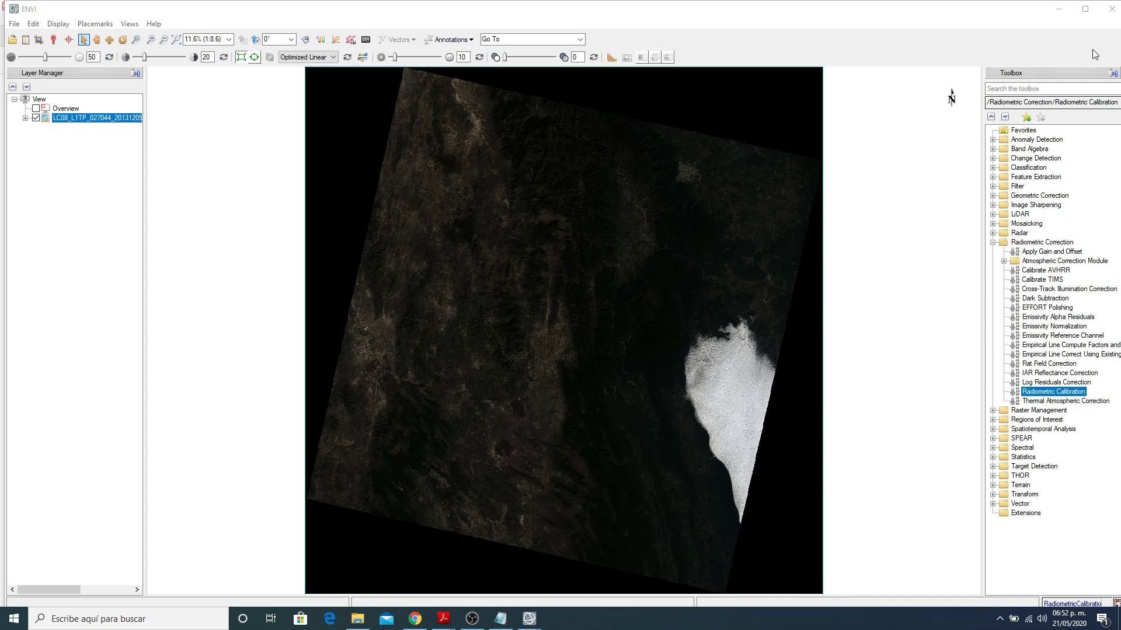
Step: Maximize the window, expand the reflectance layer's bands, and compare the cursor data values of the calibrated and original rasters
{"action": "left_click", "coordinate": [1084, 10]}
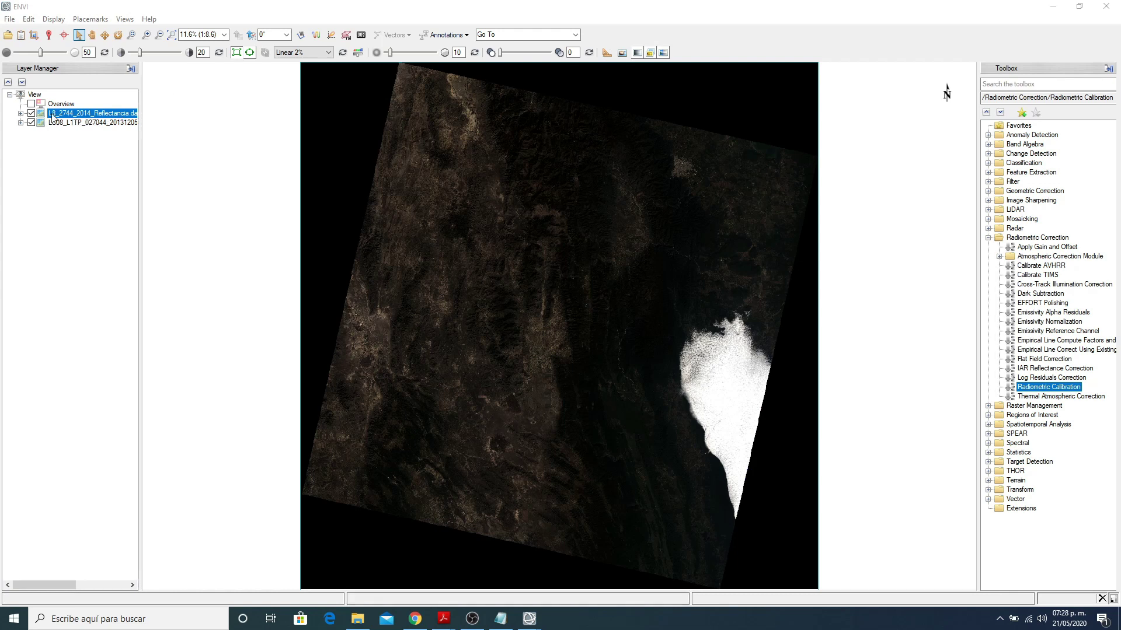
{"action": "left_click", "coordinate": [21, 113]}
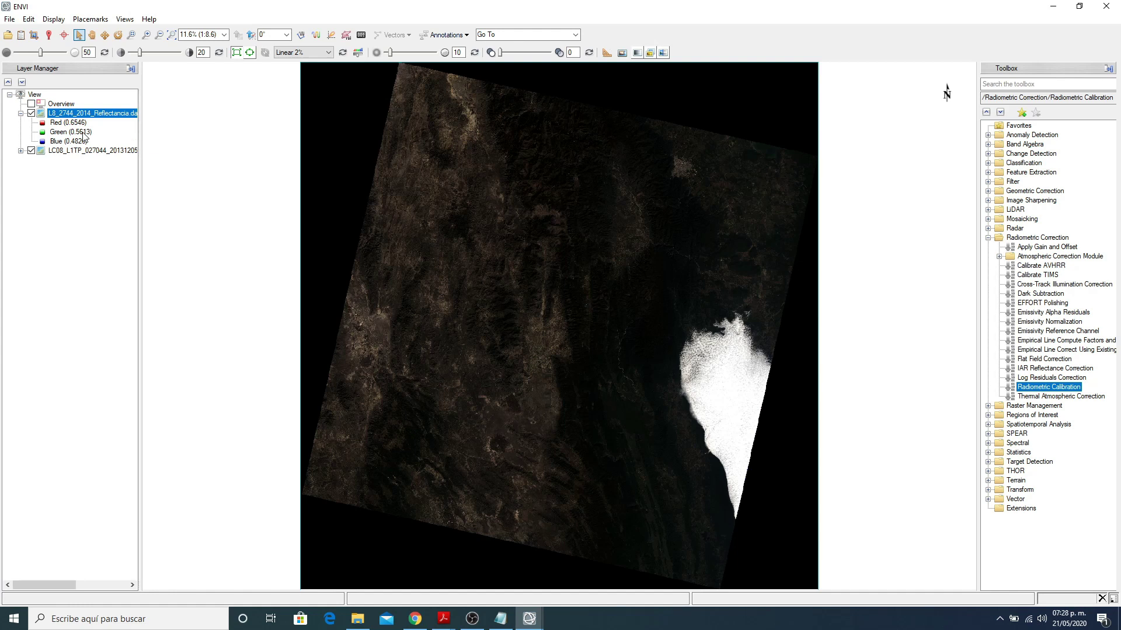
{"action": "left_click", "coordinate": [50, 36]}
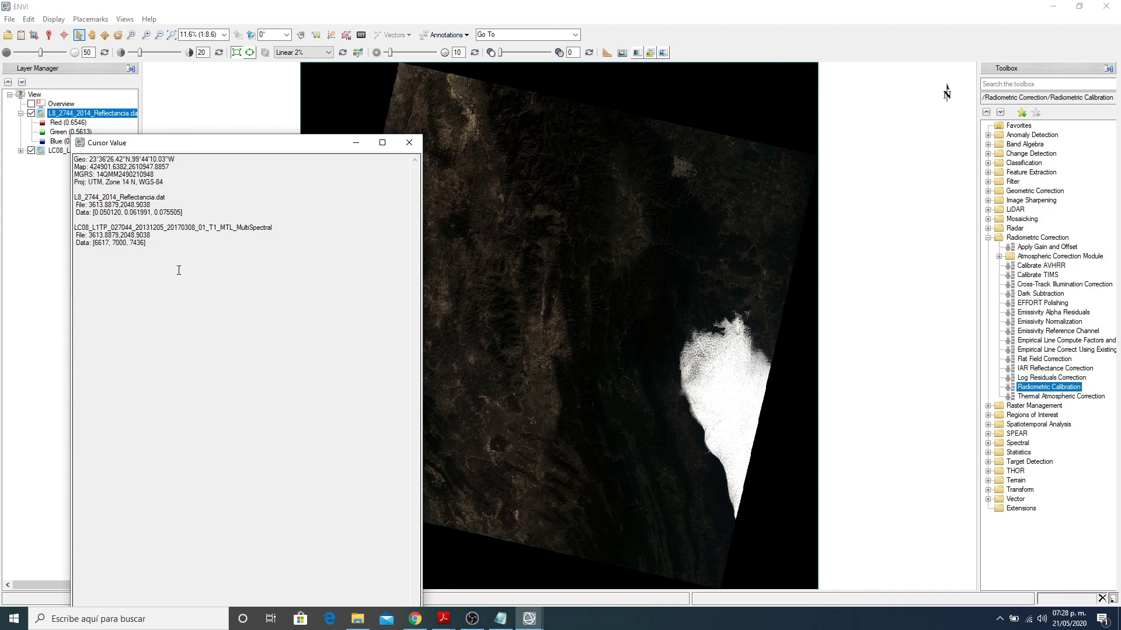
{"action": "mouse_move", "coordinate": [147, 243]}
{"action": "left_mouse_down"}
{"action": "mouse_move", "coordinate": [93, 244]}
{"action": "mouse_move", "coordinate": [149, 244]}
{"action": "left_mouse_up"}
{"action": "left_click", "coordinate": [92, 245]}
{"action": "left_click", "coordinate": [149, 250]}
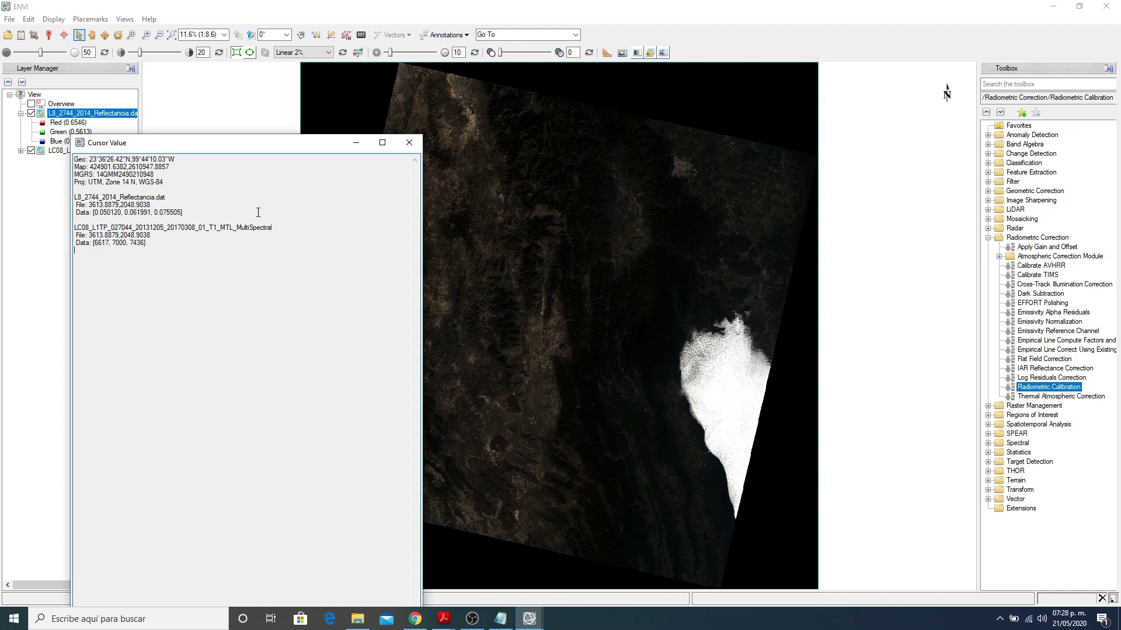
{"action": "left_click_drag", "start_coordinate": [189, 210], "coordinate": [73, 212]}
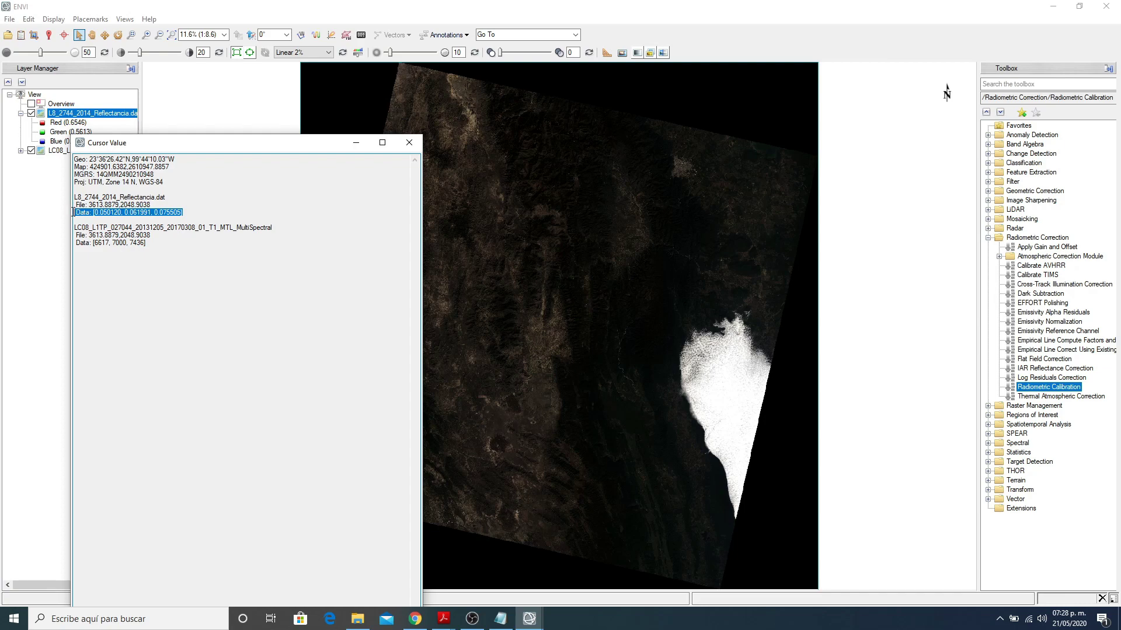
{"action": "left_click", "coordinate": [409, 144]}
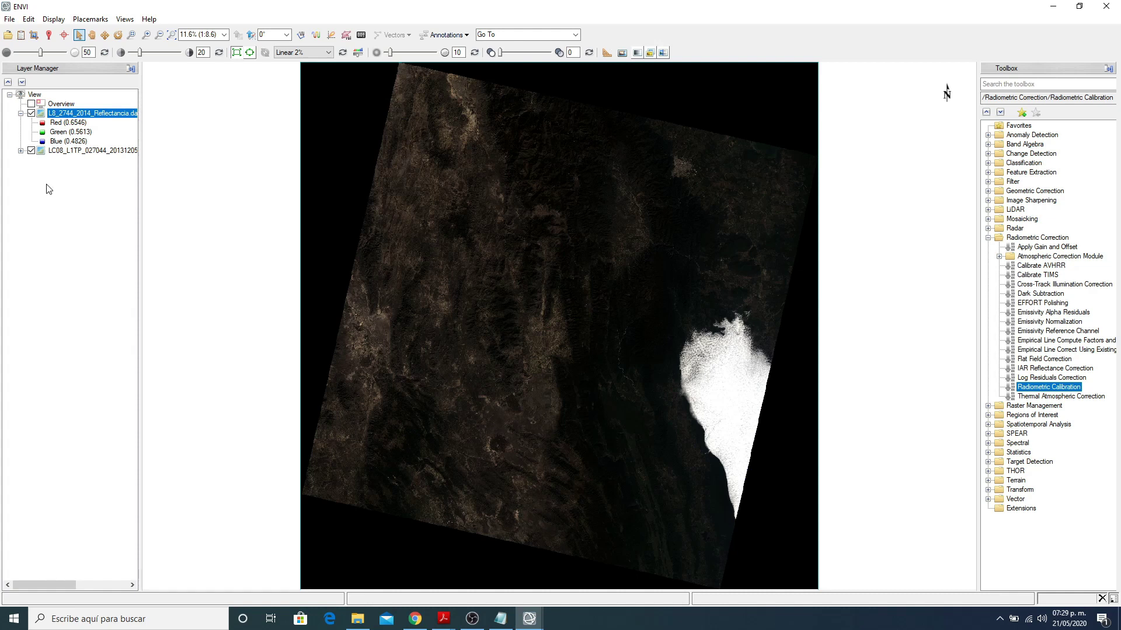
Step: Hide both 027044 layers and open LC08_L1TP_027045_20131205_20170308_01_T1_MTL from its Landsat scene folder in P3
{"action": "left_click", "coordinate": [31, 151]}
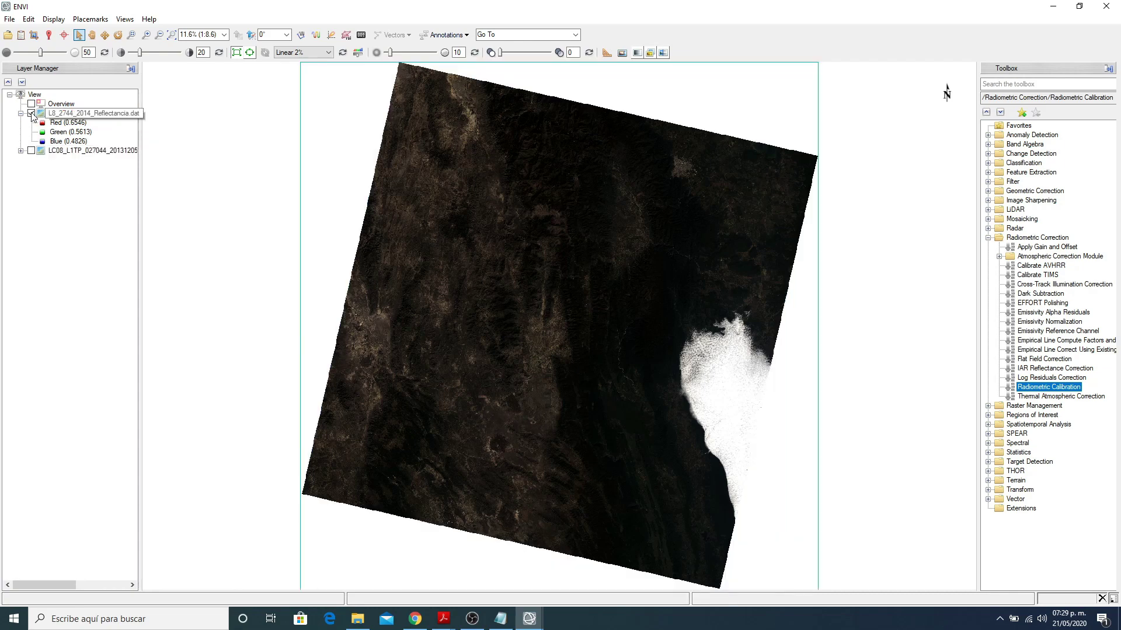
{"action": "left_click", "coordinate": [31, 113]}
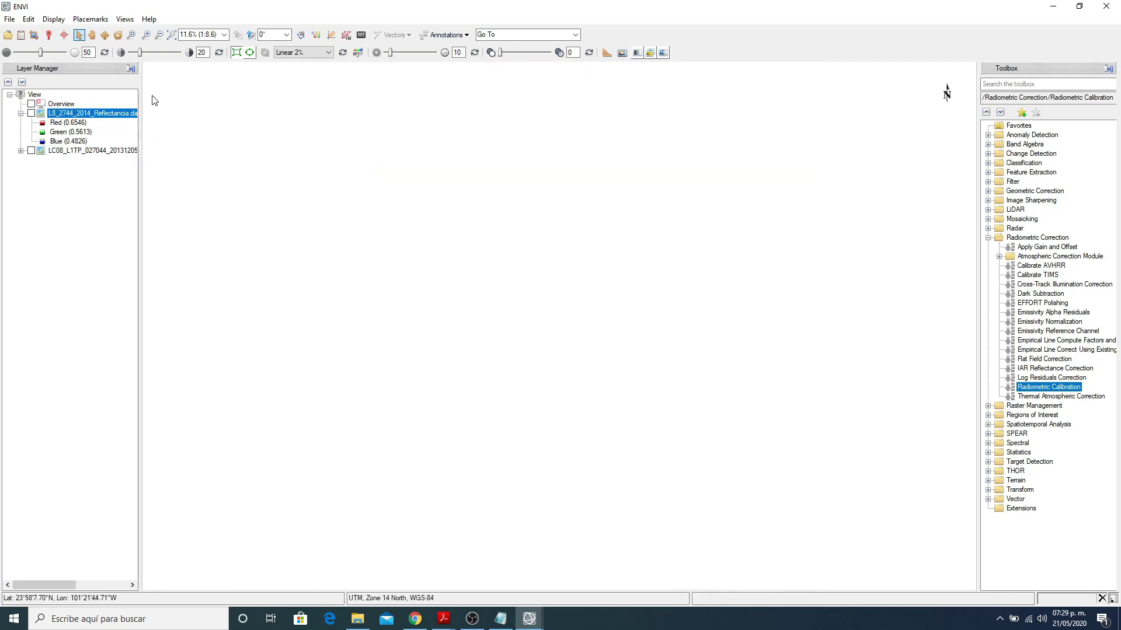
{"action": "left_click", "coordinate": [7, 36]}
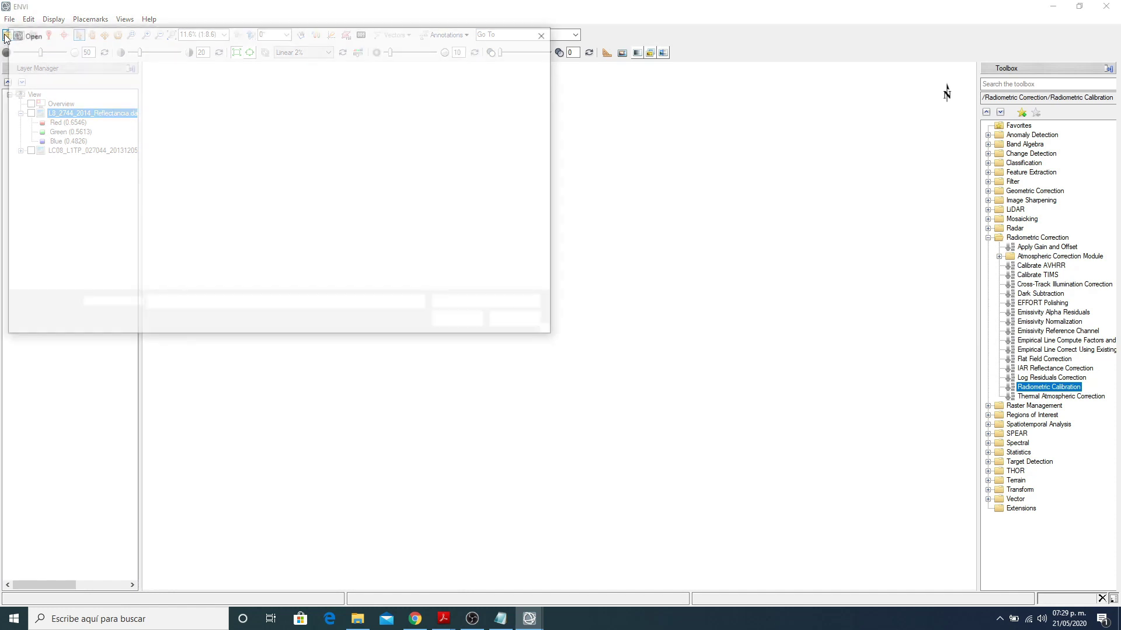
{"action": "left_click_drag", "start_coordinate": [125, 40], "coordinate": [338, 47]}
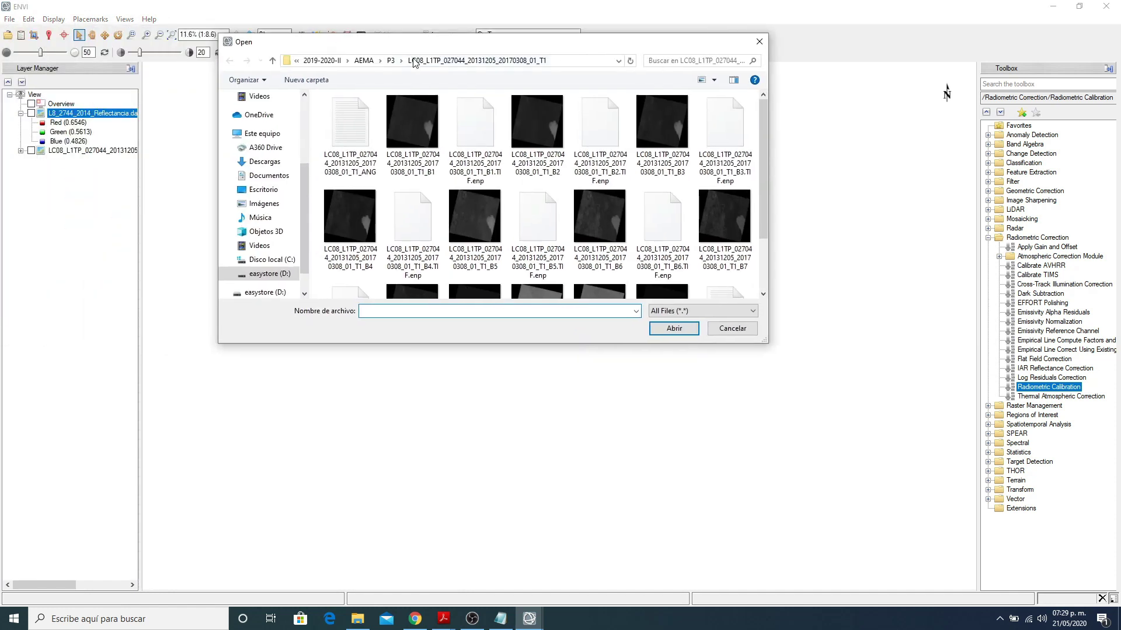
{"action": "left_click", "coordinate": [389, 62]}
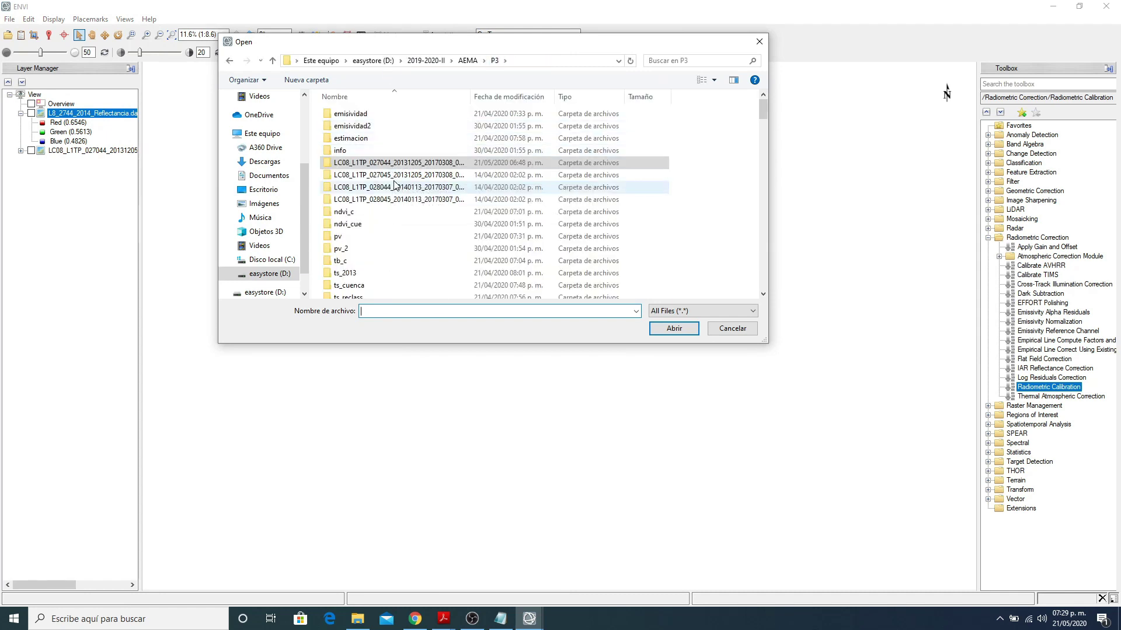
{"action": "double_click", "coordinate": [378, 177]}
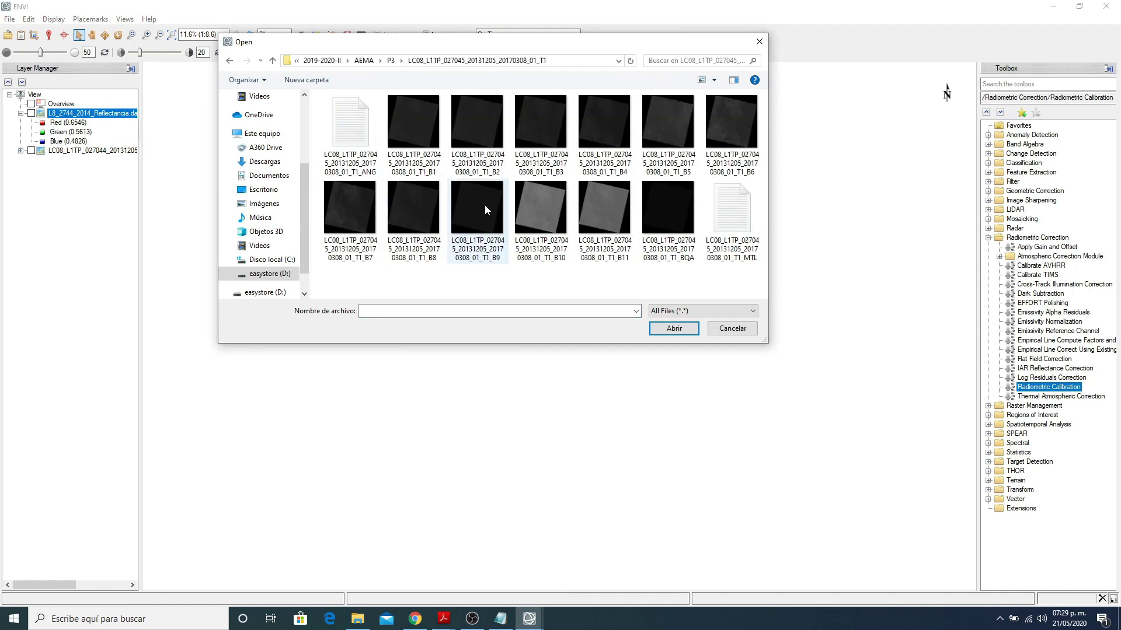
{"action": "left_click", "coordinate": [673, 329]}
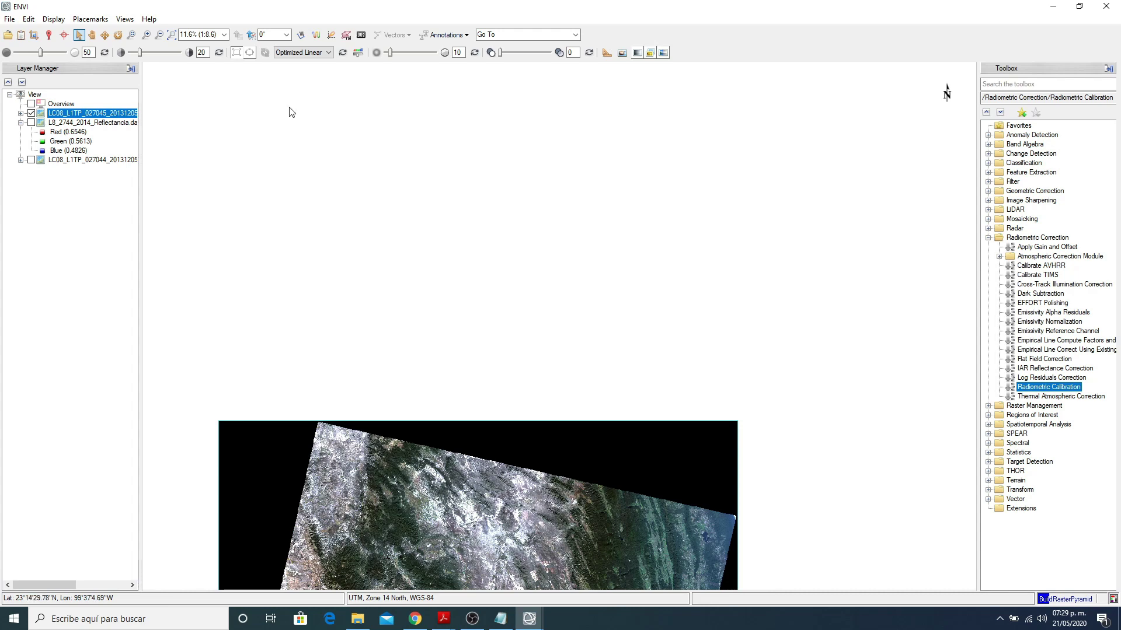
{"action": "left_click", "coordinate": [172, 38]}
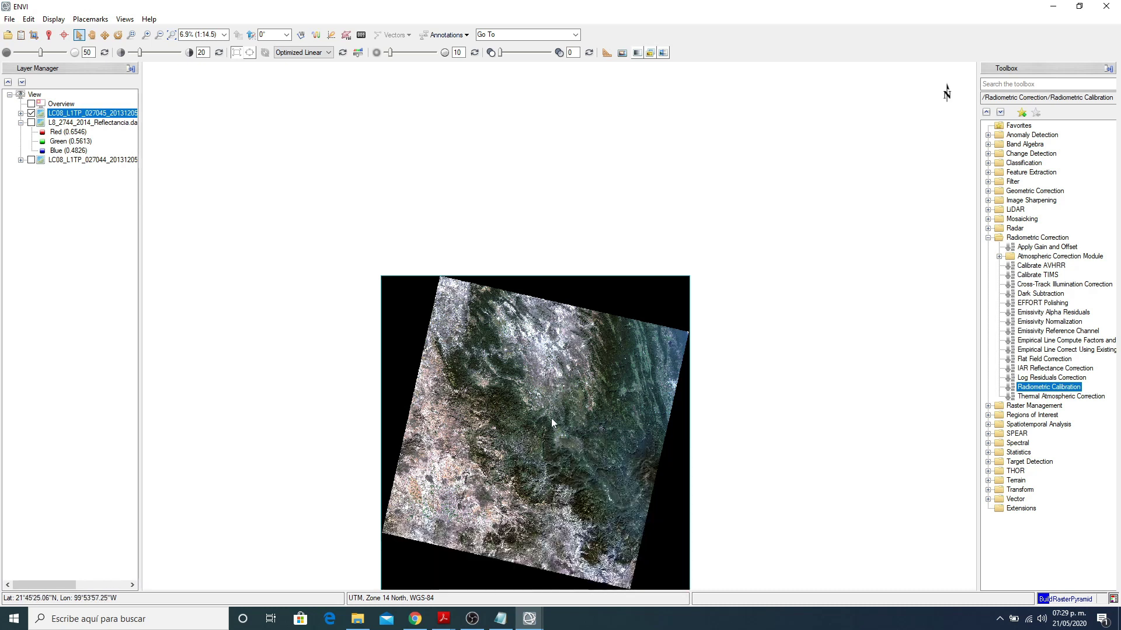
{"action": "left_click", "coordinate": [92, 35]}
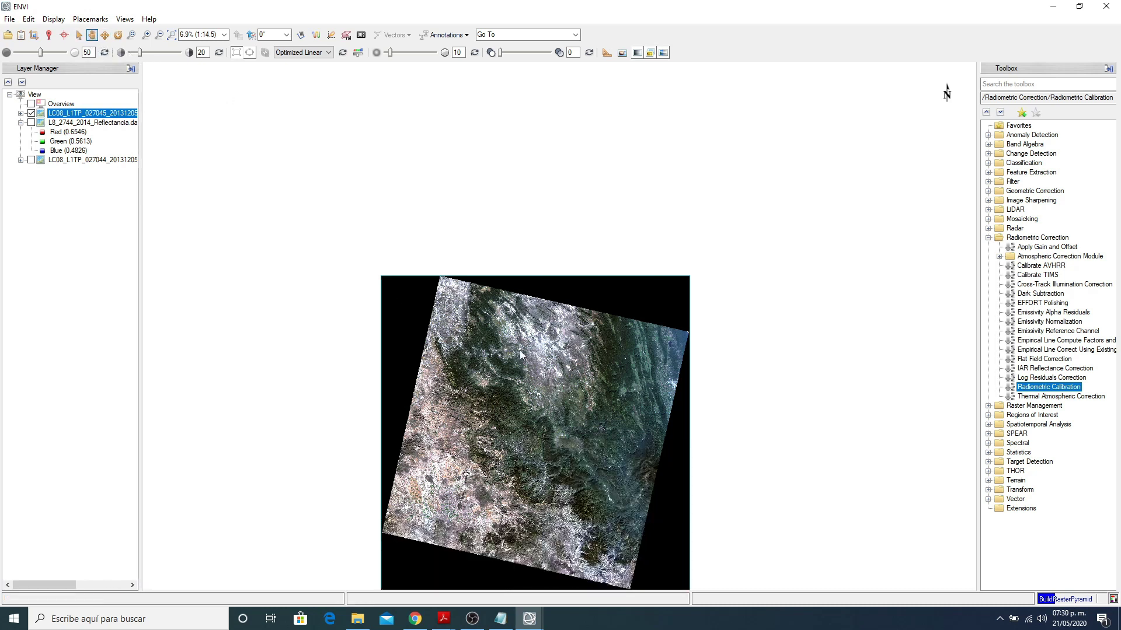
{"action": "left_click", "coordinate": [79, 36]}
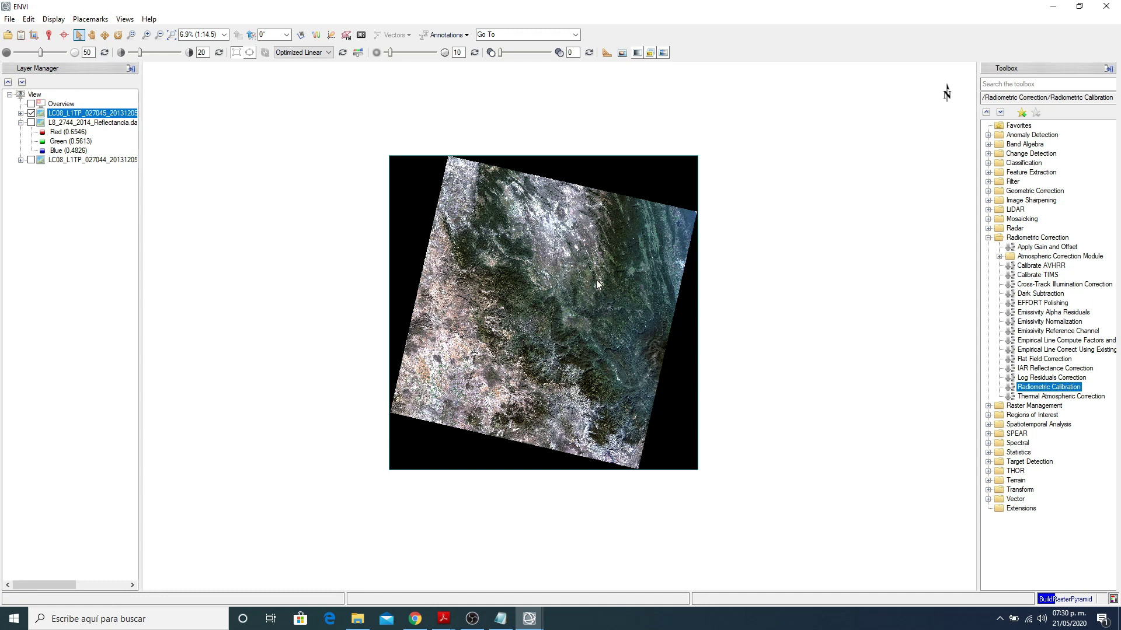
Step: Start a radiometric calibration of the LC08_L1TP_027045_20131205 MultiSpectral raster and set its calibration type to Reflectance
{"action": "double_click", "coordinate": [1058, 391]}
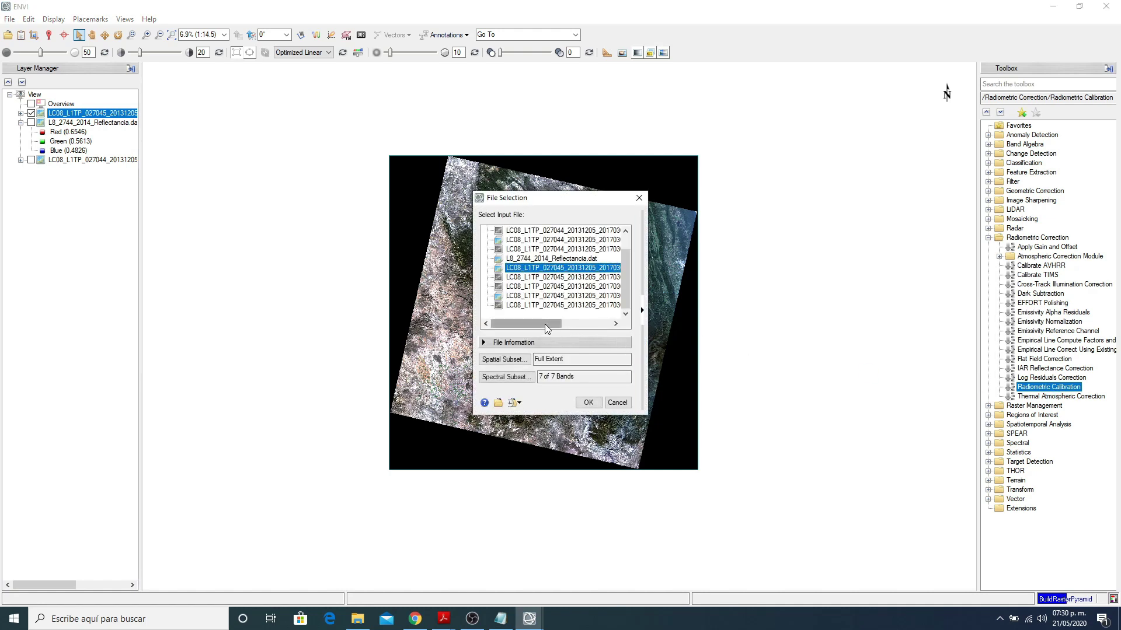
{"action": "left_click_drag", "start_coordinate": [547, 328], "coordinate": [607, 330]}
{"action": "scroll", "coordinate": [569, 296], "scroll_direction": "up", "scroll_amount": 1}
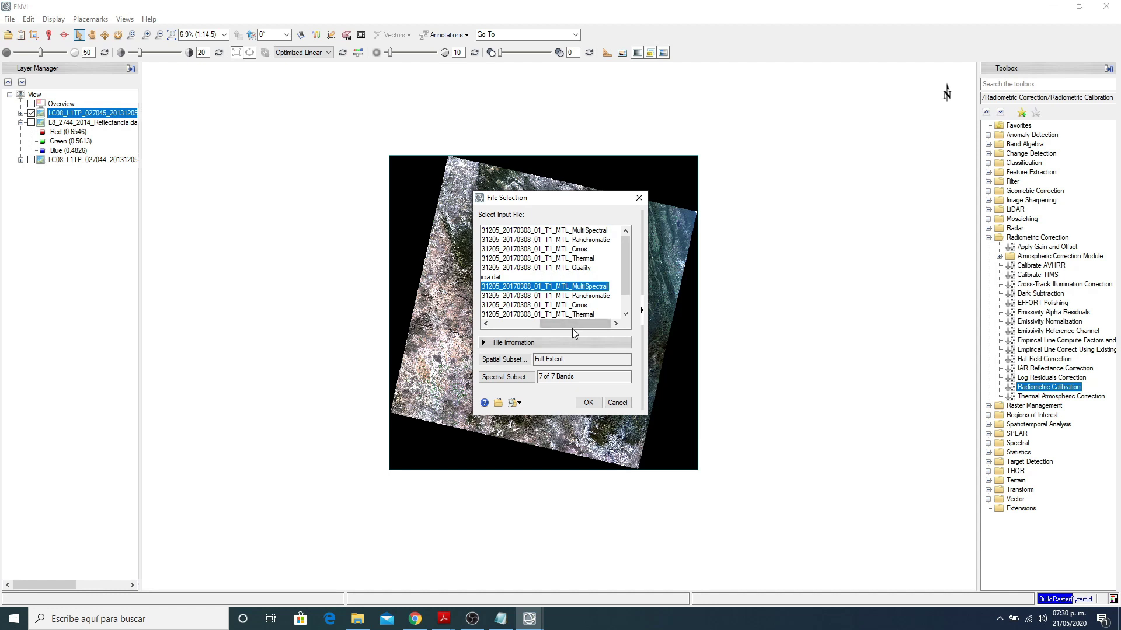
{"action": "scroll", "coordinate": [563, 280], "scroll_direction": "left", "scroll_amount": 5}
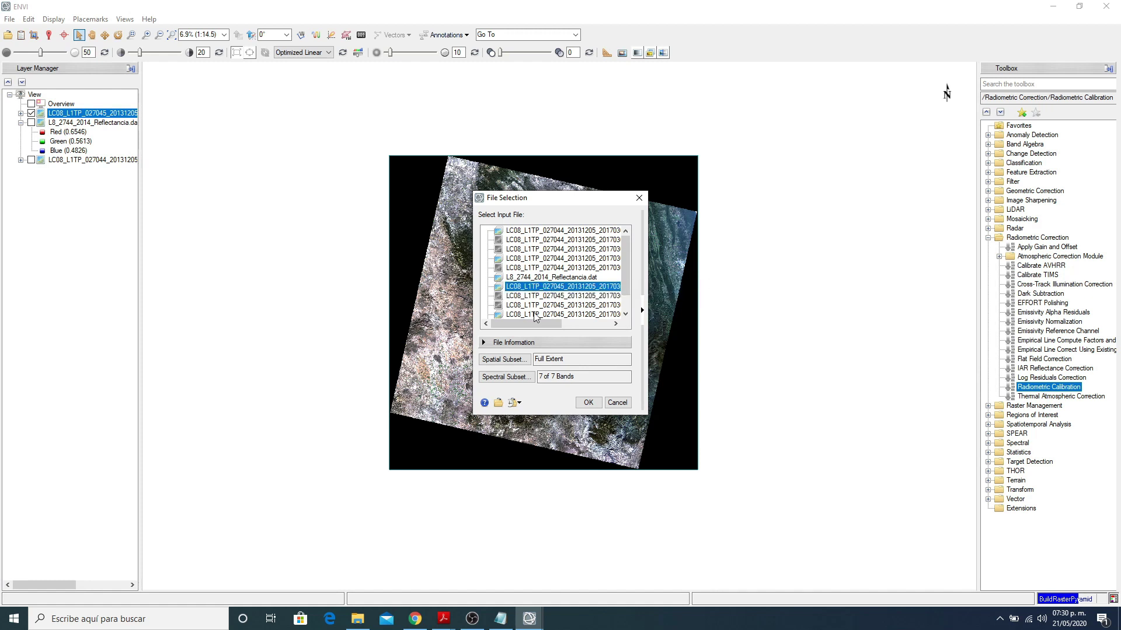
{"action": "left_click_drag", "start_coordinate": [519, 324], "coordinate": [569, 327]}
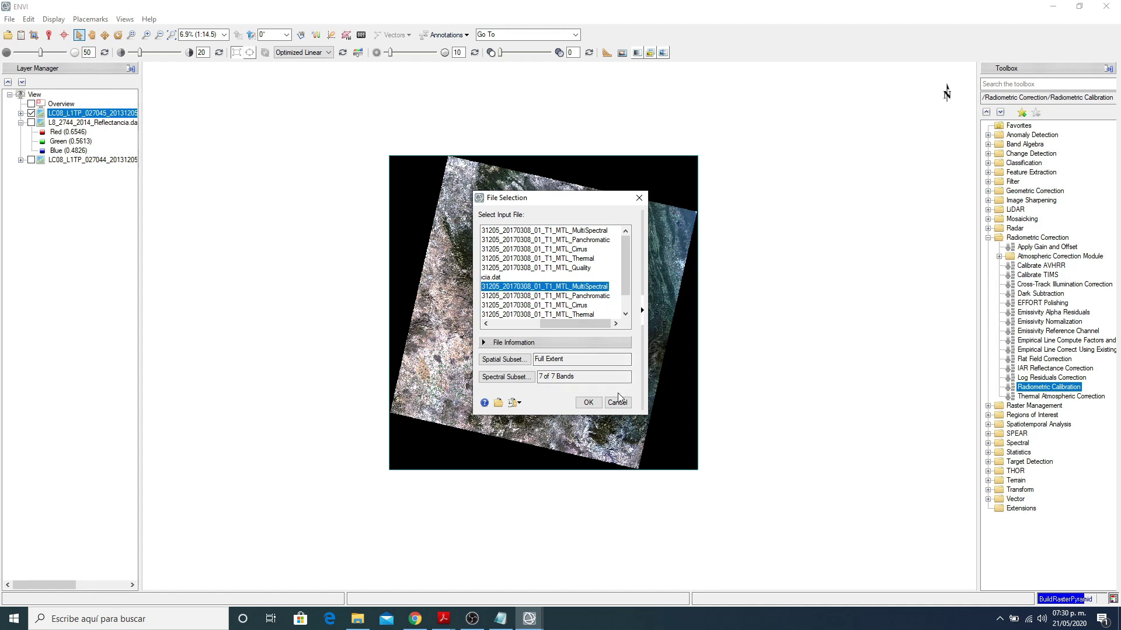
{"action": "left_click", "coordinate": [588, 402]}
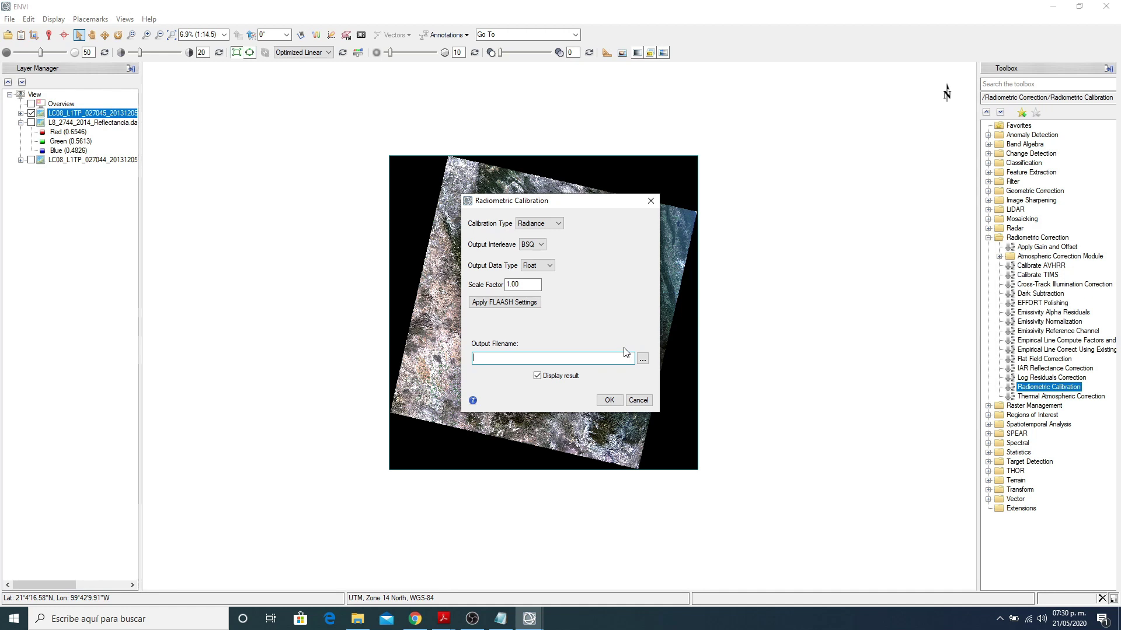
{"action": "left_click", "coordinate": [558, 225]}
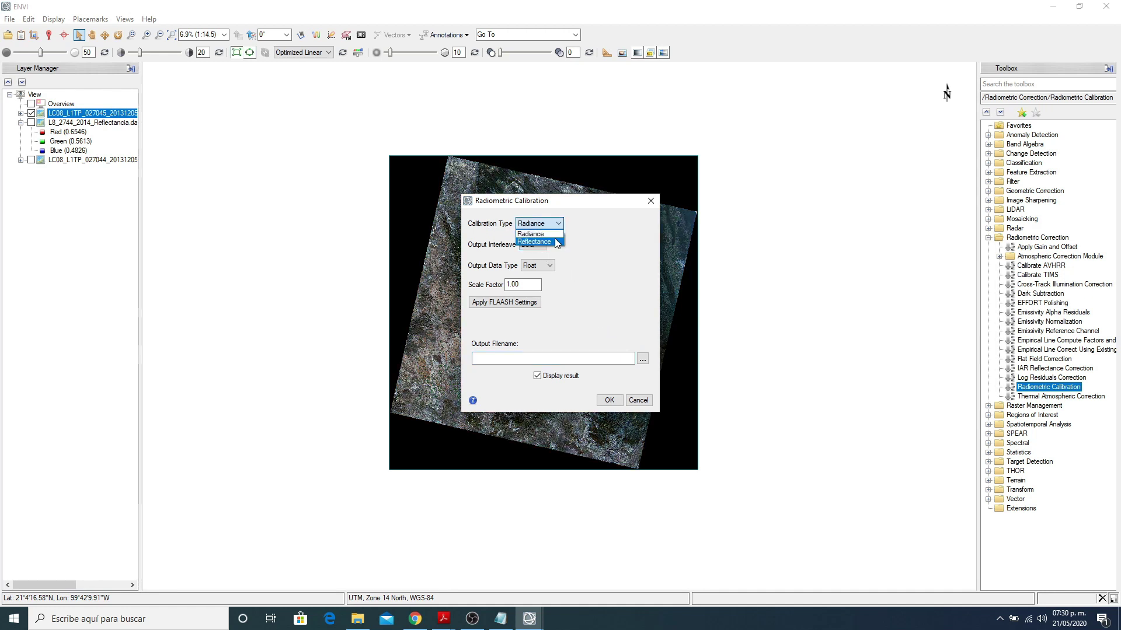
{"action": "left_click", "coordinate": [546, 233]}
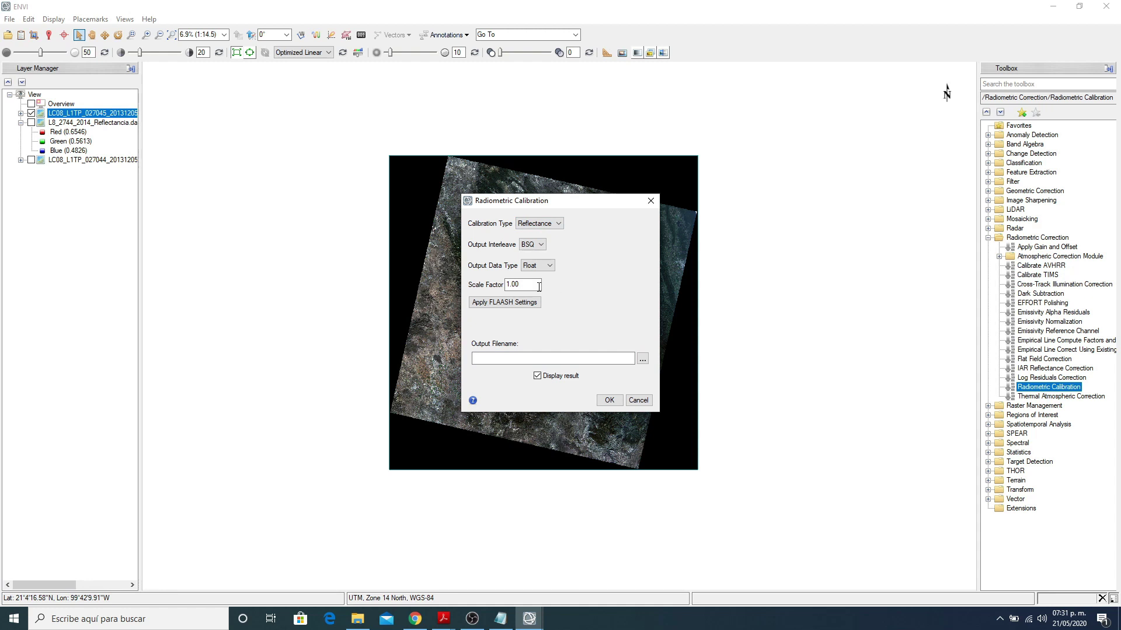
Step: Name the output L8_2745_2014_Reflectancia in the Correcciones folder, without the .dat extension, and run the calibration
{"action": "left_click", "coordinate": [643, 359]}
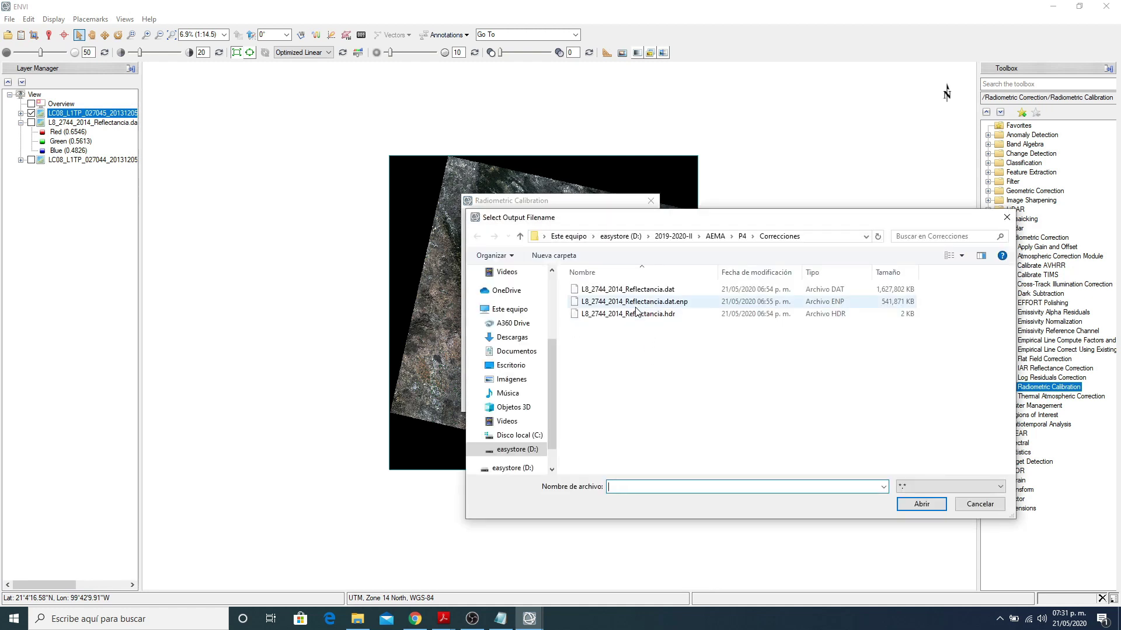
{"action": "left_click", "coordinate": [605, 292]}
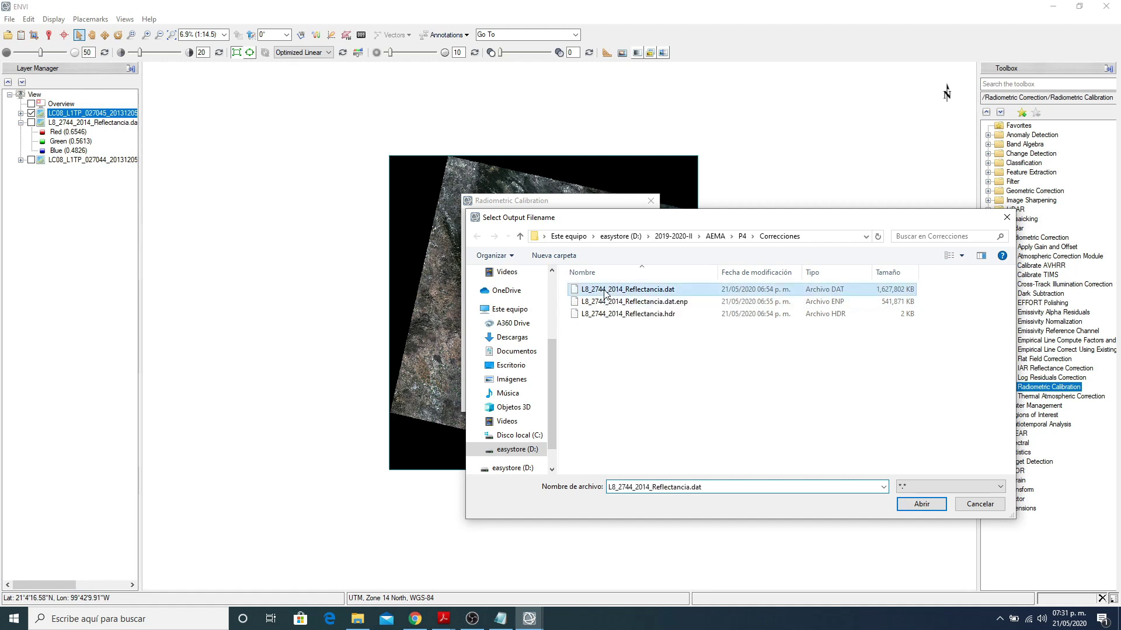
{"action": "left_click", "coordinate": [635, 486]}
{"action": "left_click", "coordinate": [633, 486]}
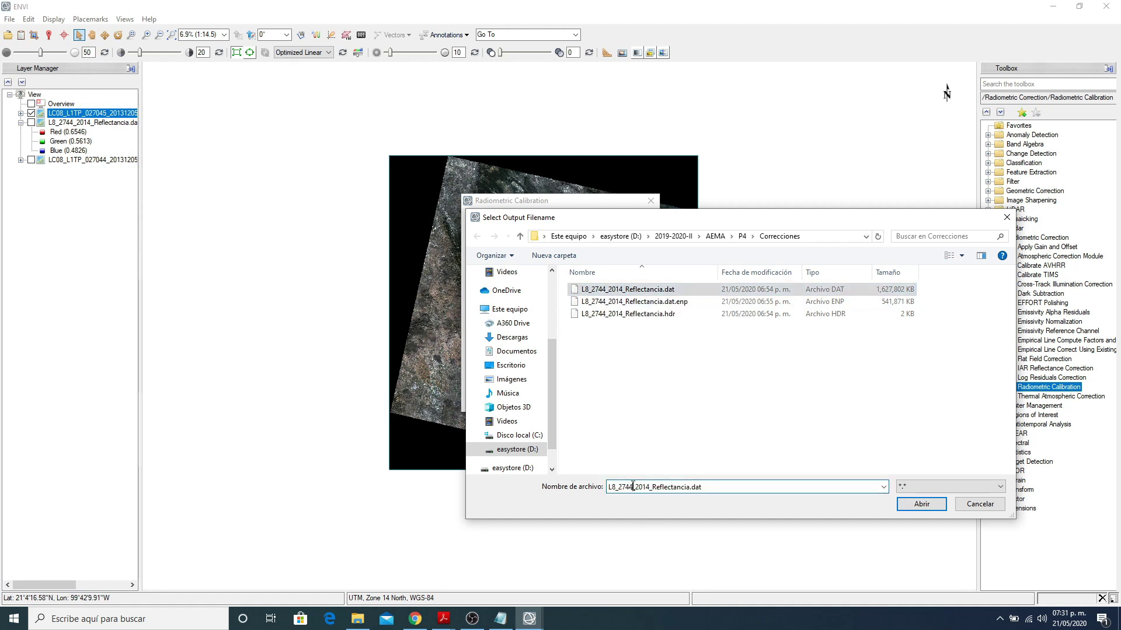
{"action": "key", "text": "BackSpace"}
{"action": "type", "text": "5"}
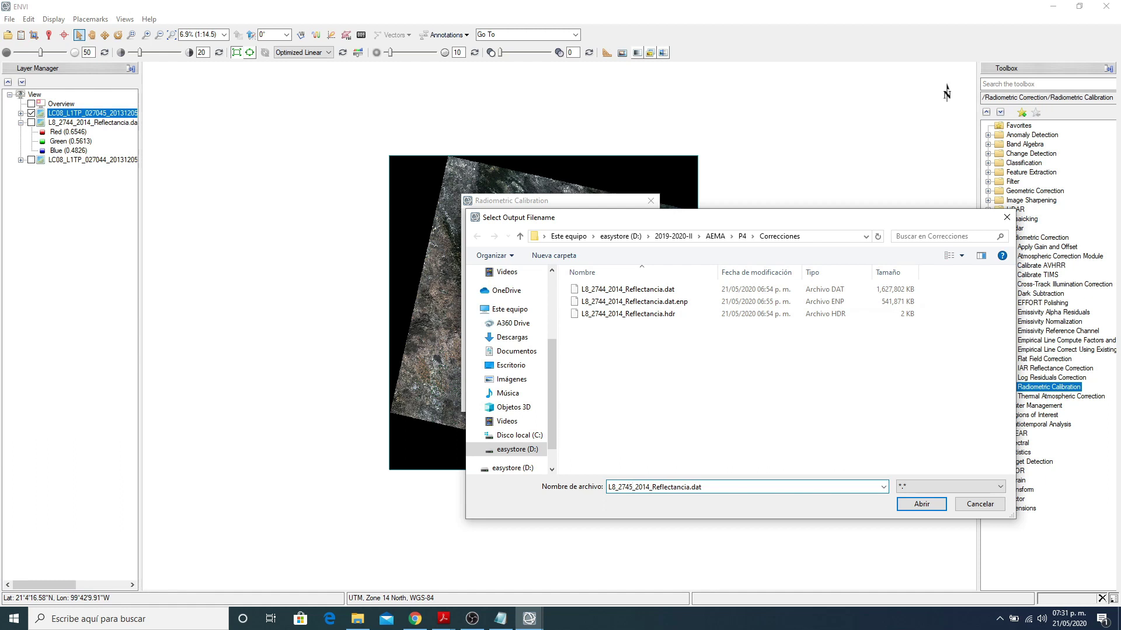
{"action": "left_click", "coordinate": [646, 487]}
{"action": "left_click_drag", "start_coordinate": [655, 487], "coordinate": [684, 488]}
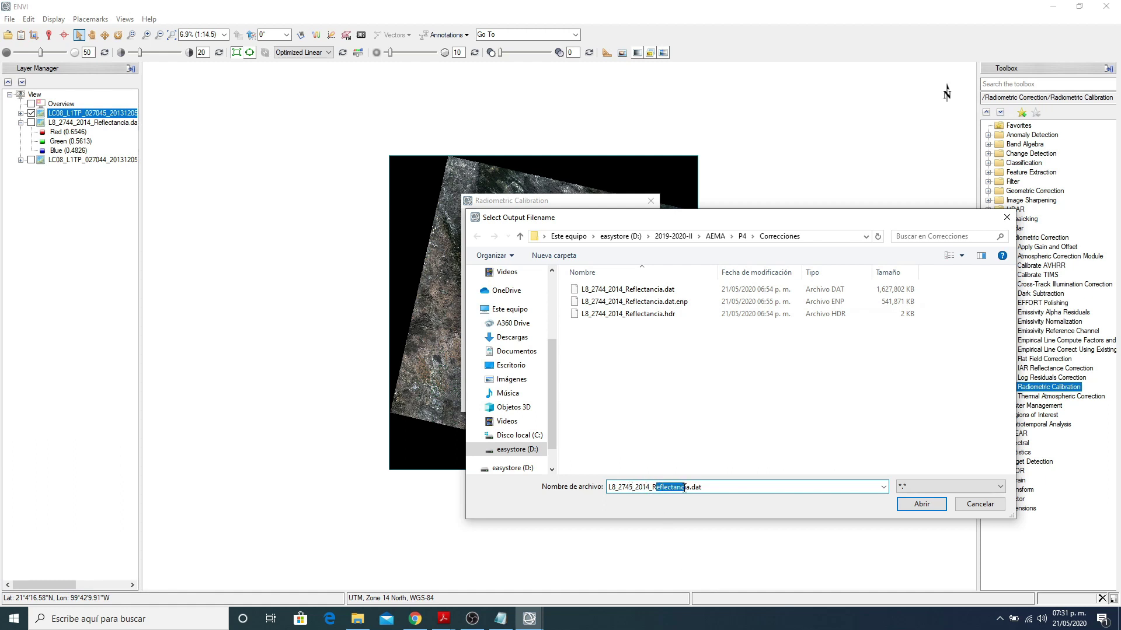
{"action": "left_click", "coordinate": [740, 486]}
{"action": "left_click_drag", "start_coordinate": [713, 486], "coordinate": [690, 486]}
{"action": "key", "text": "BackSpace"}
{"action": "key", "text": "BackSpace"}
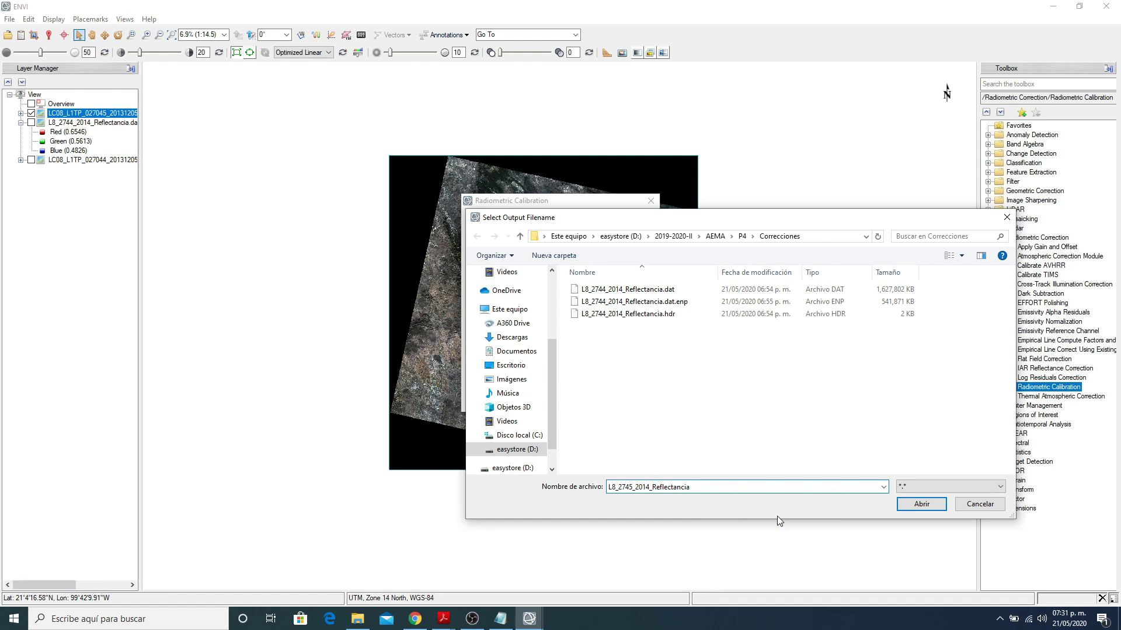
{"action": "left_click", "coordinate": [908, 506]}
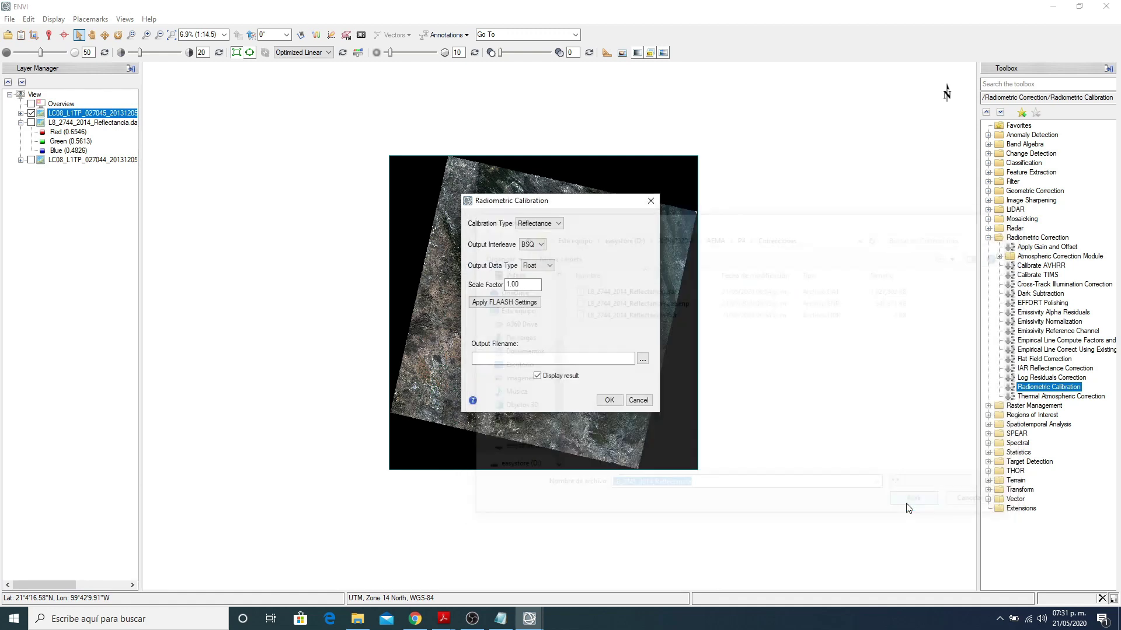
{"action": "left_click", "coordinate": [609, 400]}
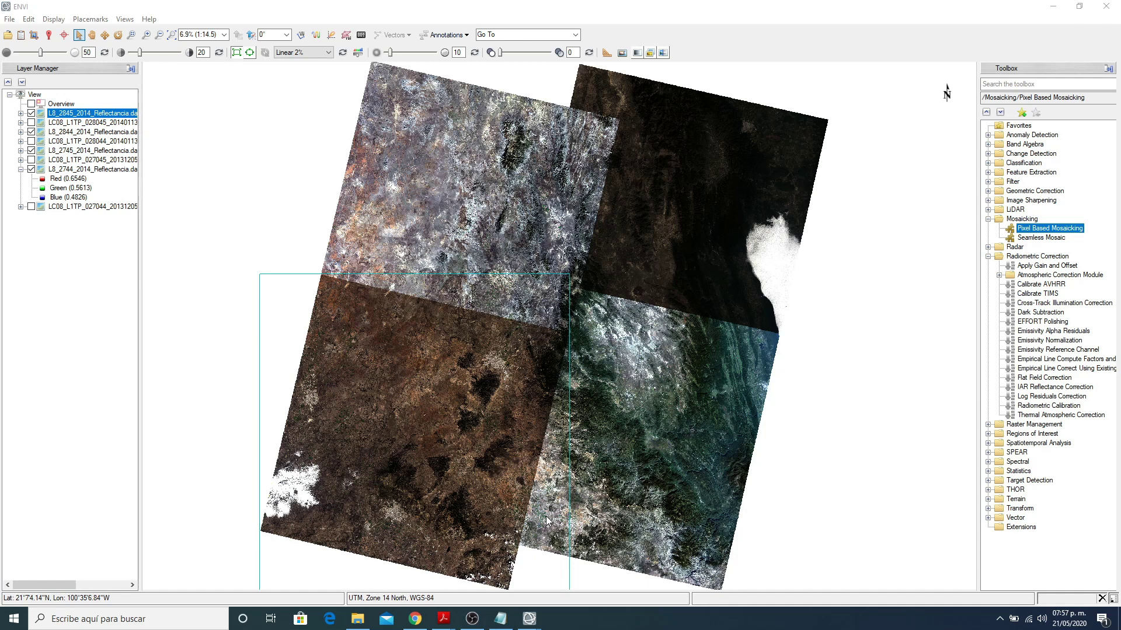
Step: Launch ENVI Classic 5.3 (64-bit) and exit the standard ENVI application, then shift the ENVI Classic window slightly lower
{"action": "left_click", "coordinate": [114, 623]}
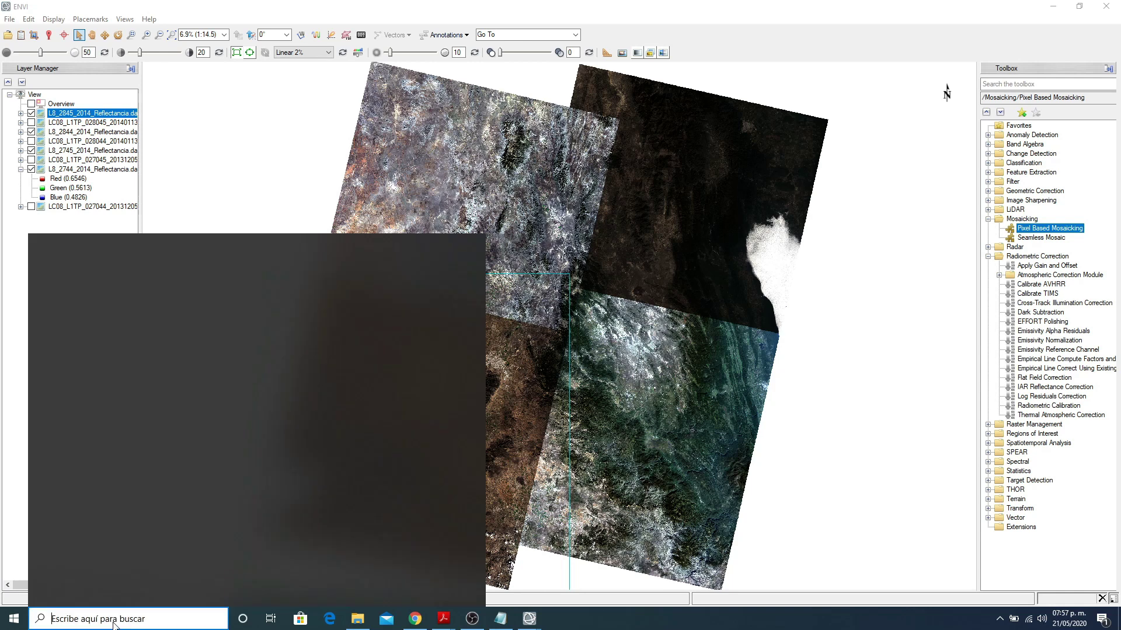
{"action": "type", "text": "envi"}
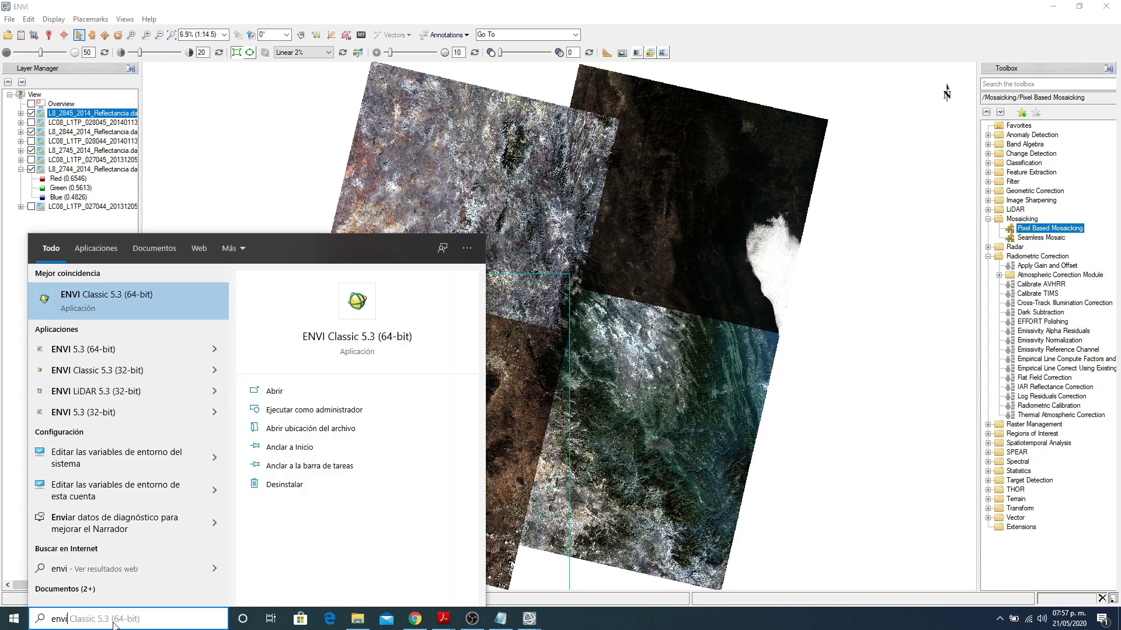
{"action": "key", "text": "Return"}
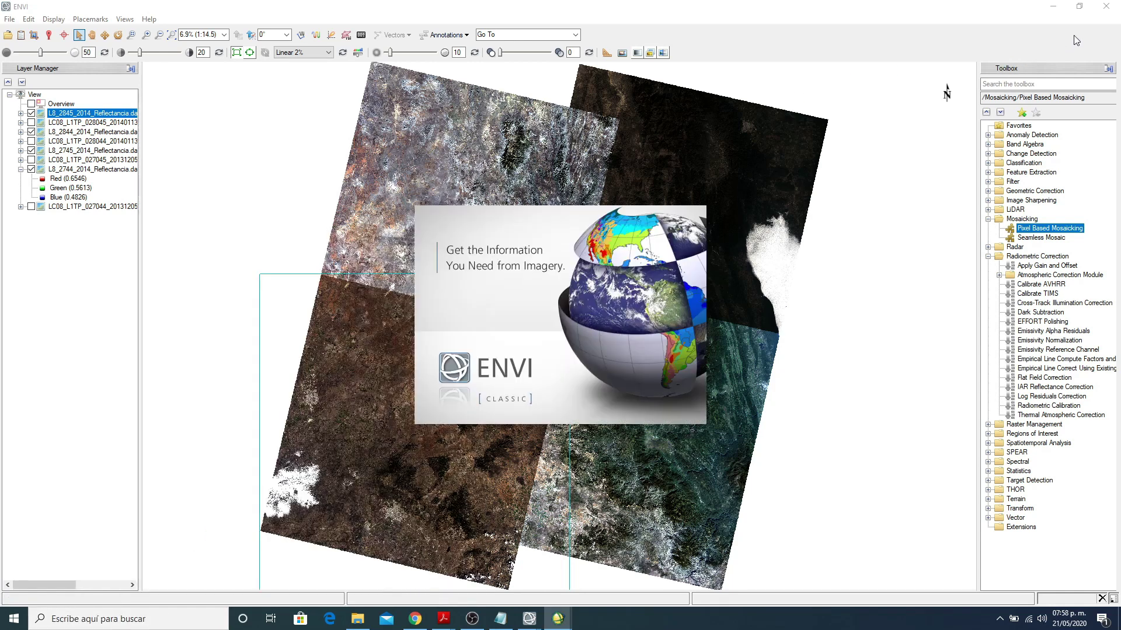
{"action": "left_click", "coordinate": [1107, 13]}
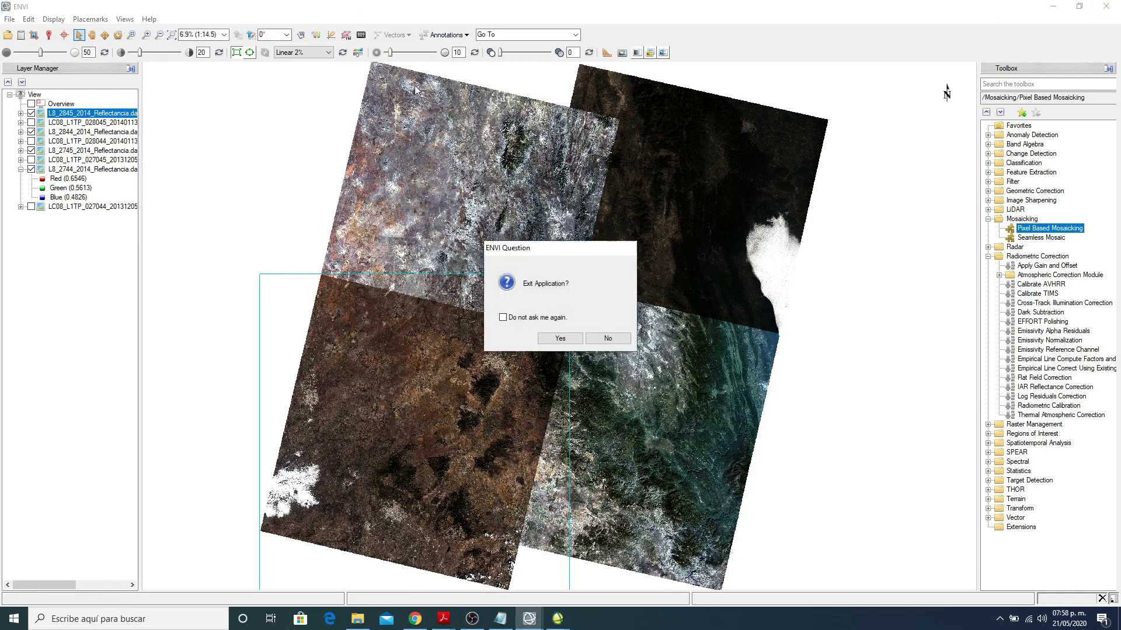
{"action": "left_click", "coordinate": [555, 352]}
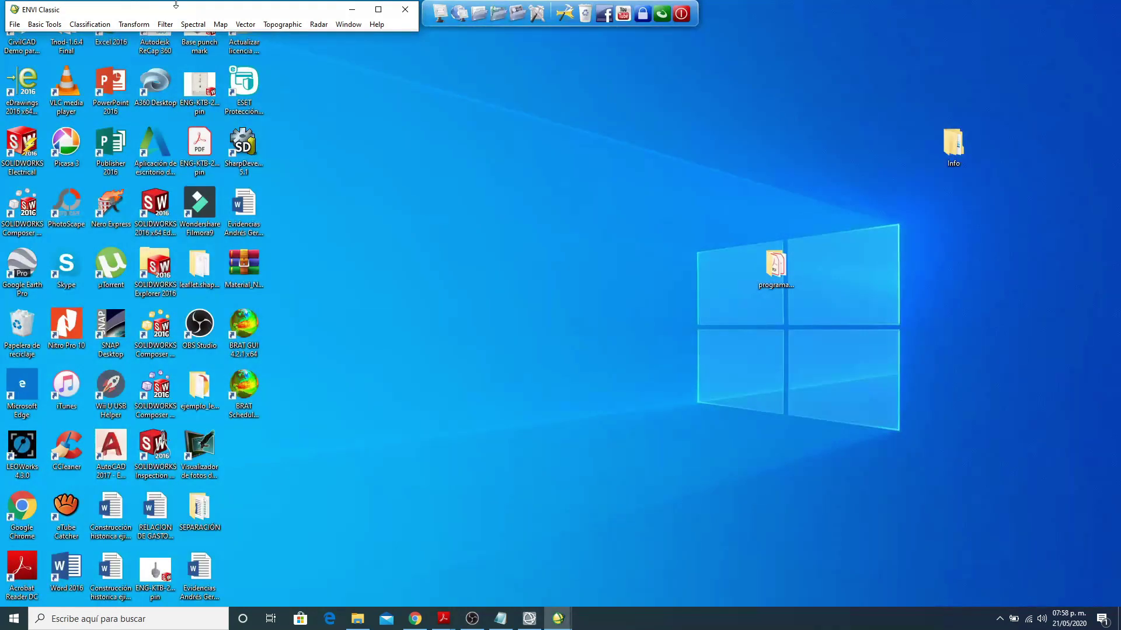
{"action": "left_click_drag", "start_coordinate": [175, 4], "coordinate": [186, 33]}
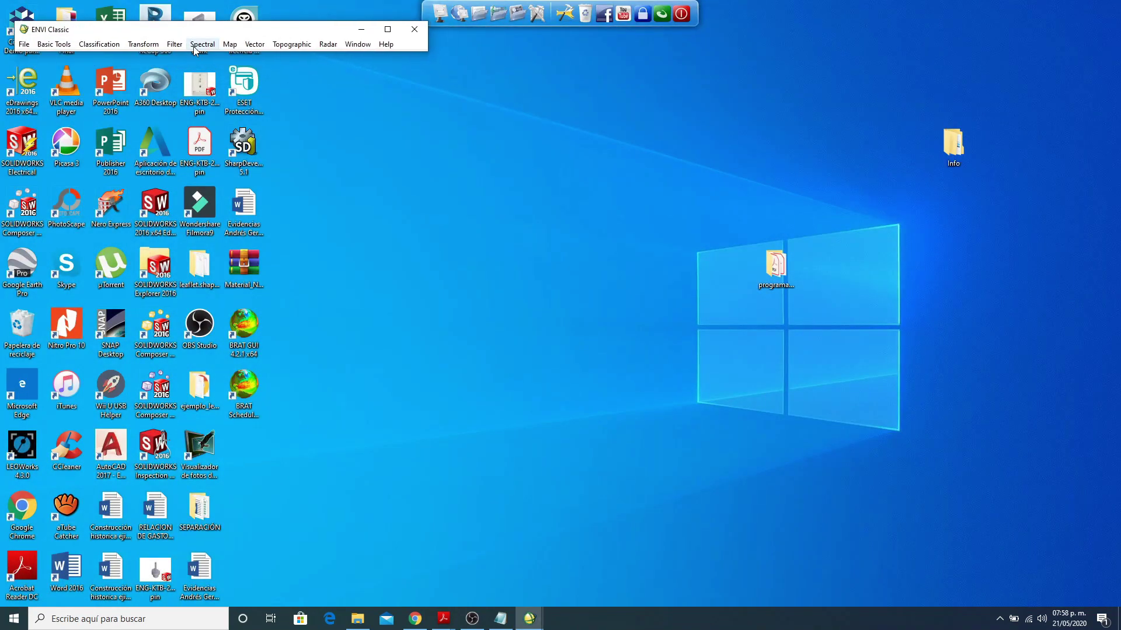
Step: Start opening image files and browse to the Correcciones folder under easystore (D:), 2019-2020-II, AEMA, P4
{"action": "left_click", "coordinate": [24, 45]}
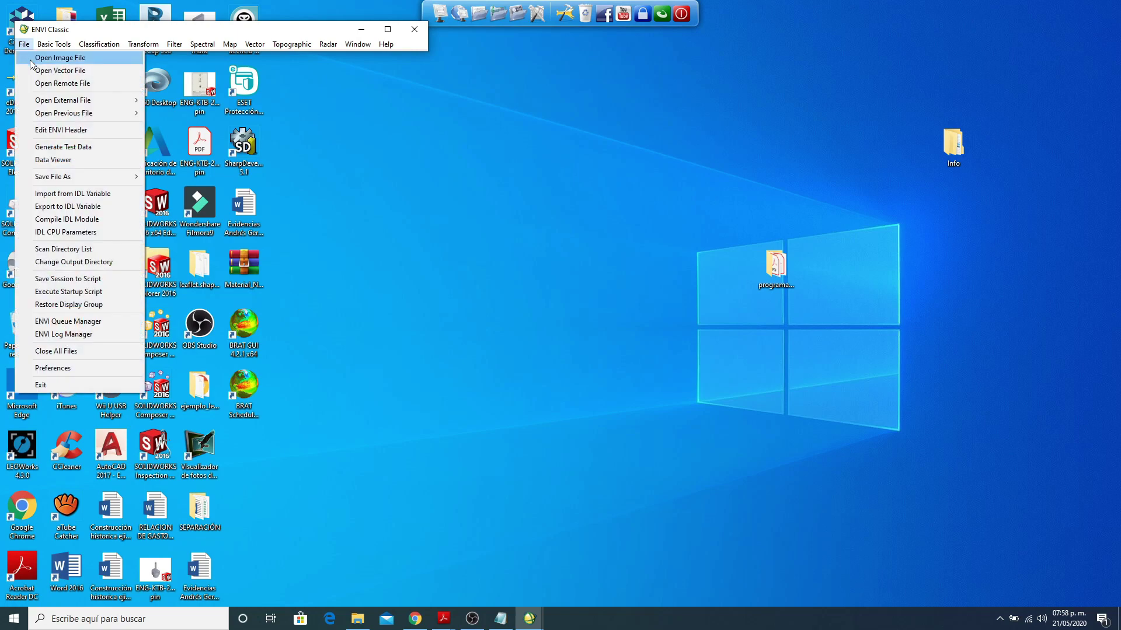
{"action": "left_click", "coordinate": [30, 58]}
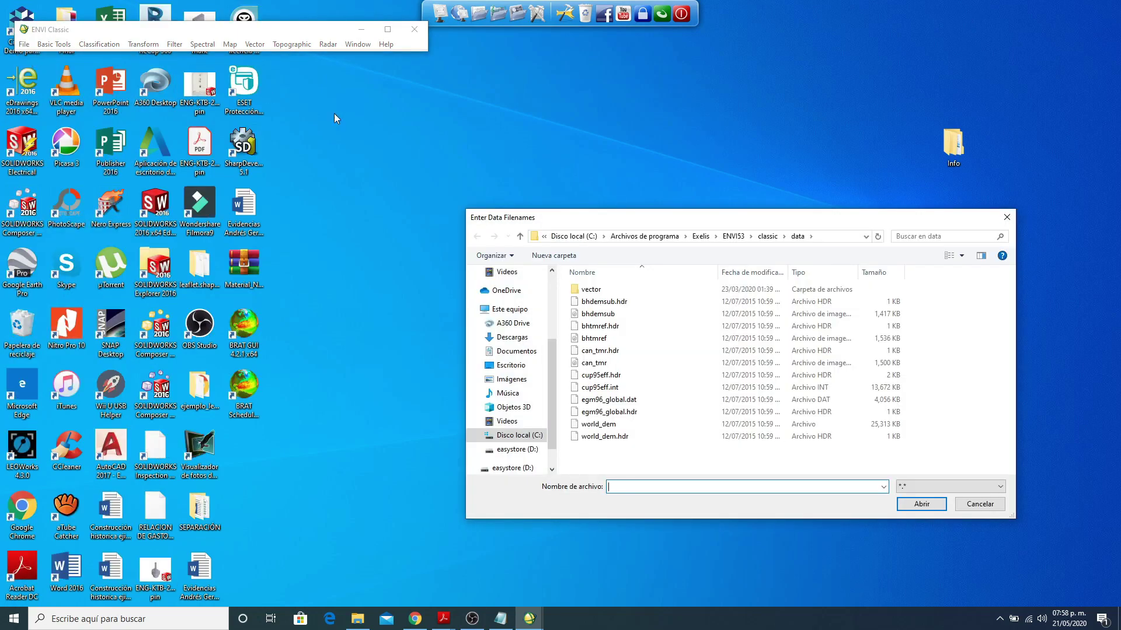
{"action": "left_click", "coordinate": [514, 449]}
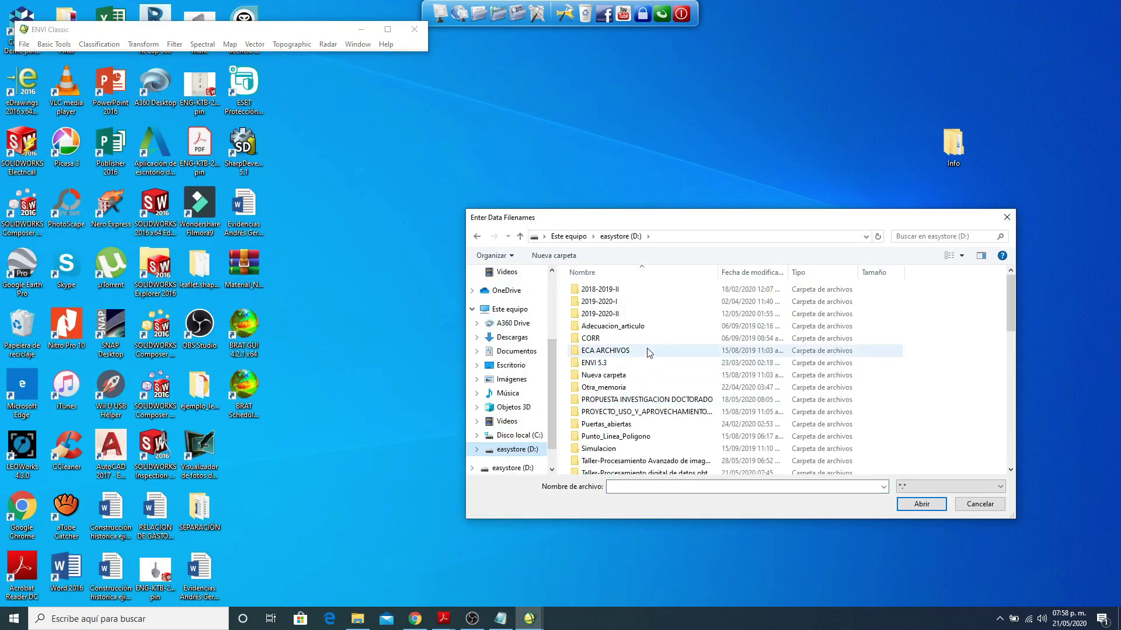
{"action": "double_click", "coordinate": [589, 313]}
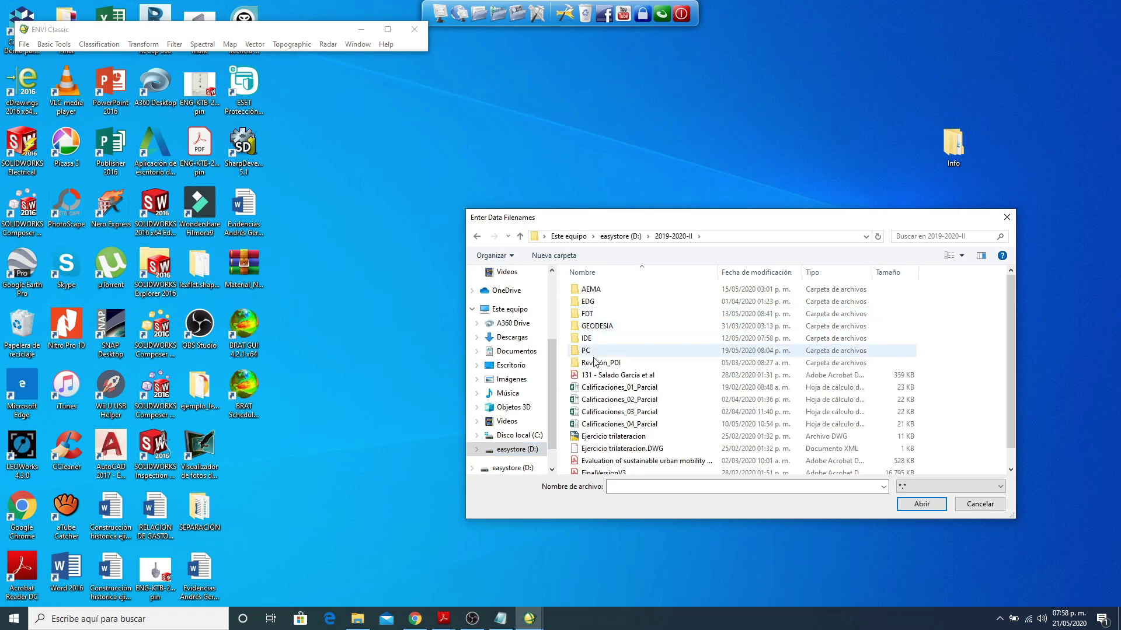
{"action": "double_click", "coordinate": [599, 287]}
{"action": "double_click", "coordinate": [588, 362]}
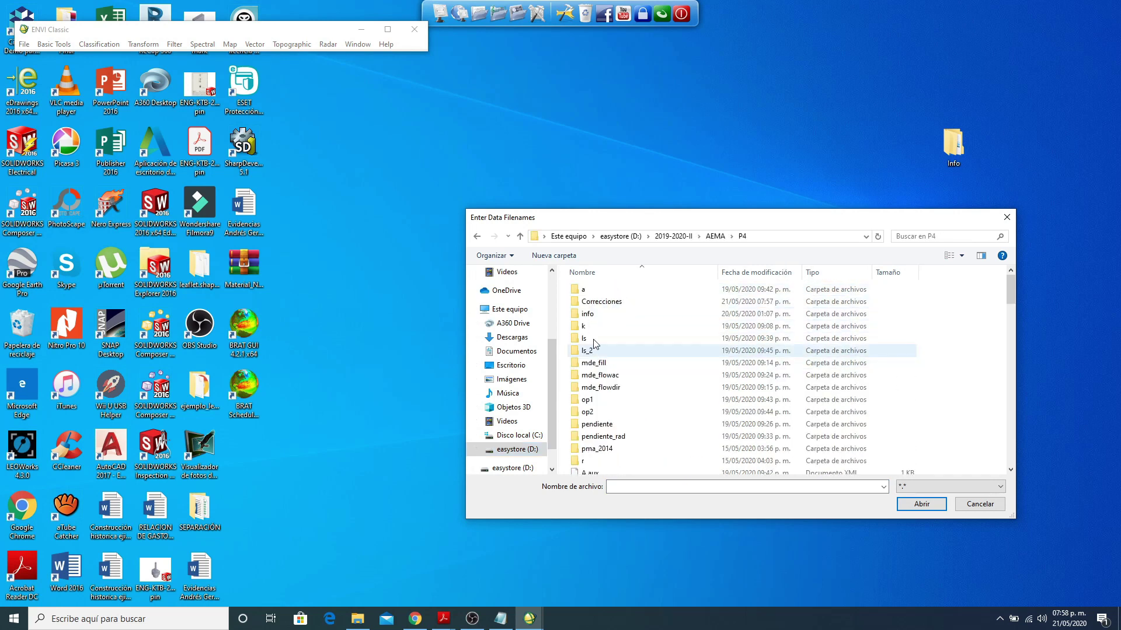
{"action": "double_click", "coordinate": [595, 301]}
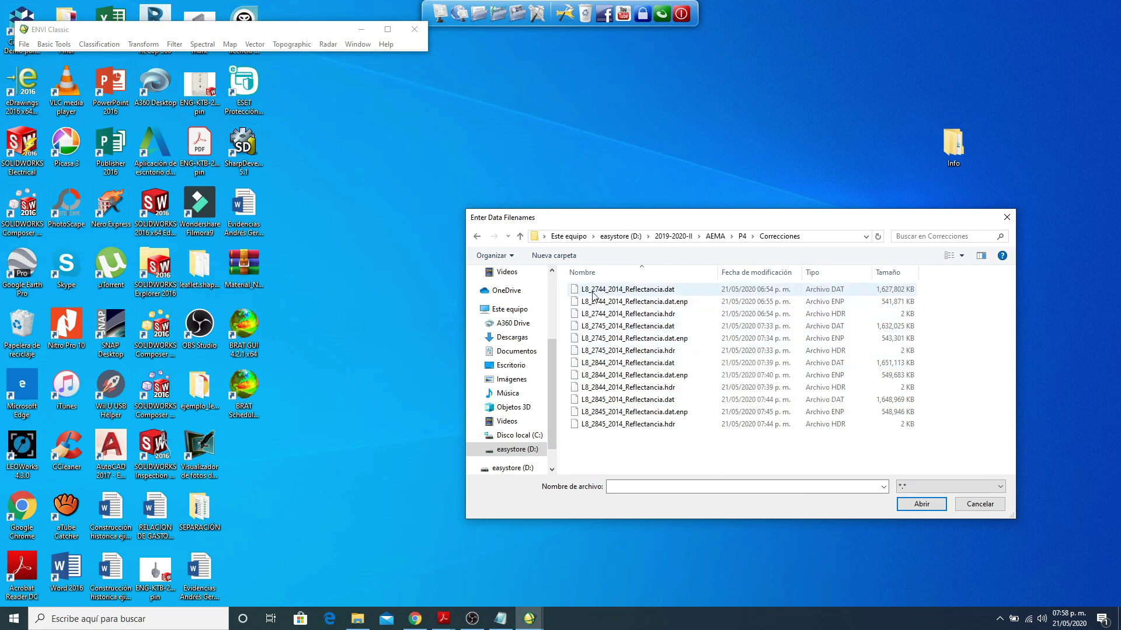
Step: Open the four reflectance .dat rasters together: L8_2744_2014, L8_2745_2014, L8_2844_2014 and L8_2845_2014
{"action": "left_click", "coordinate": [658, 290]}
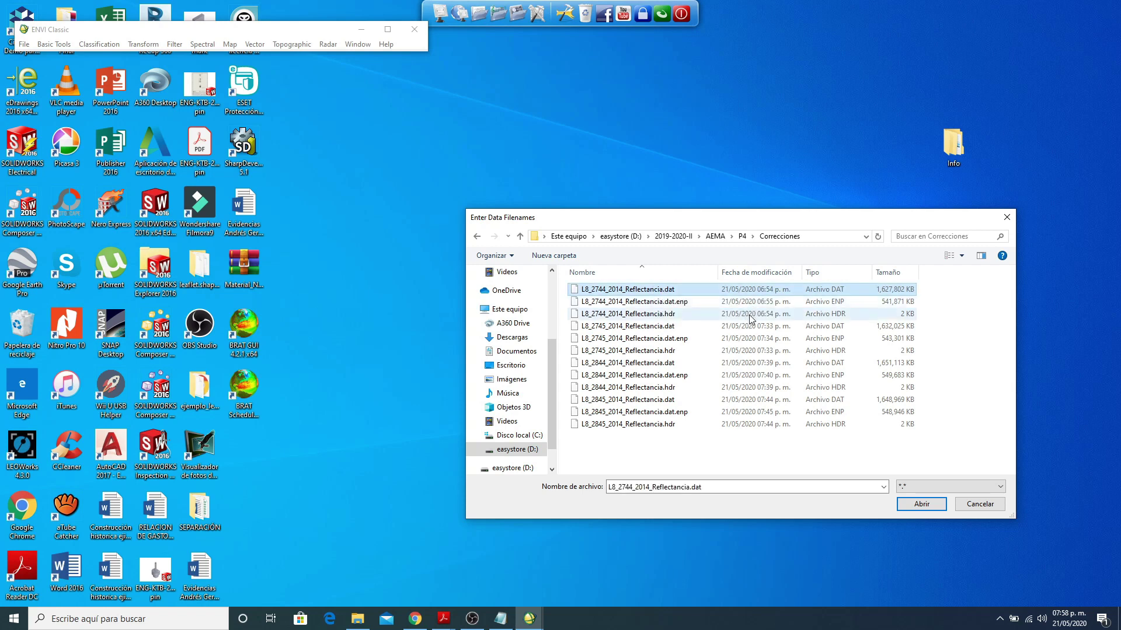
{"action": "left_click", "coordinate": [657, 325], "text": "ctrl"}
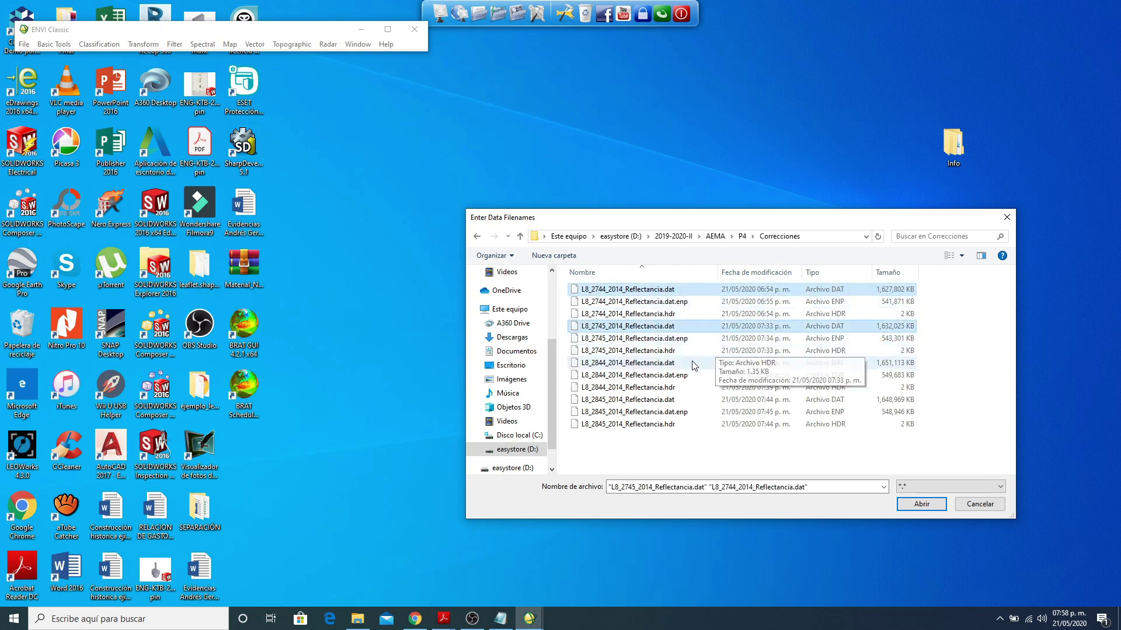
{"action": "left_click", "coordinate": [690, 363], "text": "ctrl"}
{"action": "left_click", "coordinate": [684, 402], "text": "ctrl"}
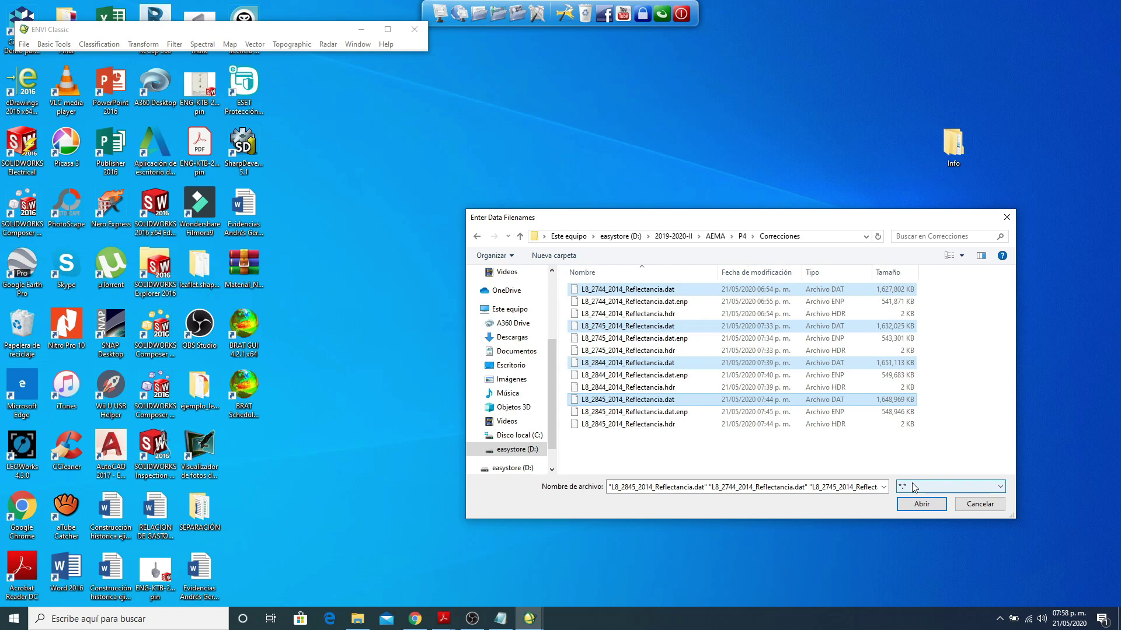
{"action": "left_click", "coordinate": [921, 504]}
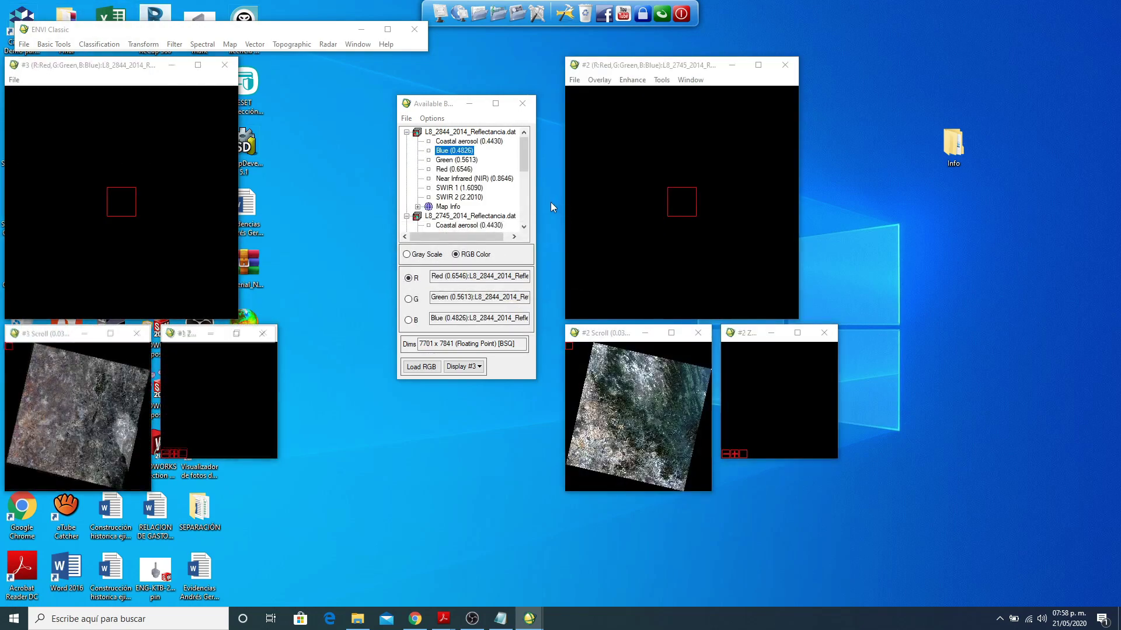
Step: Close the three image displays and move the Available Bands List clear of the main ENVI Classic window
{"action": "left_click", "coordinate": [224, 65]}
{"action": "left_click", "coordinate": [785, 65]}
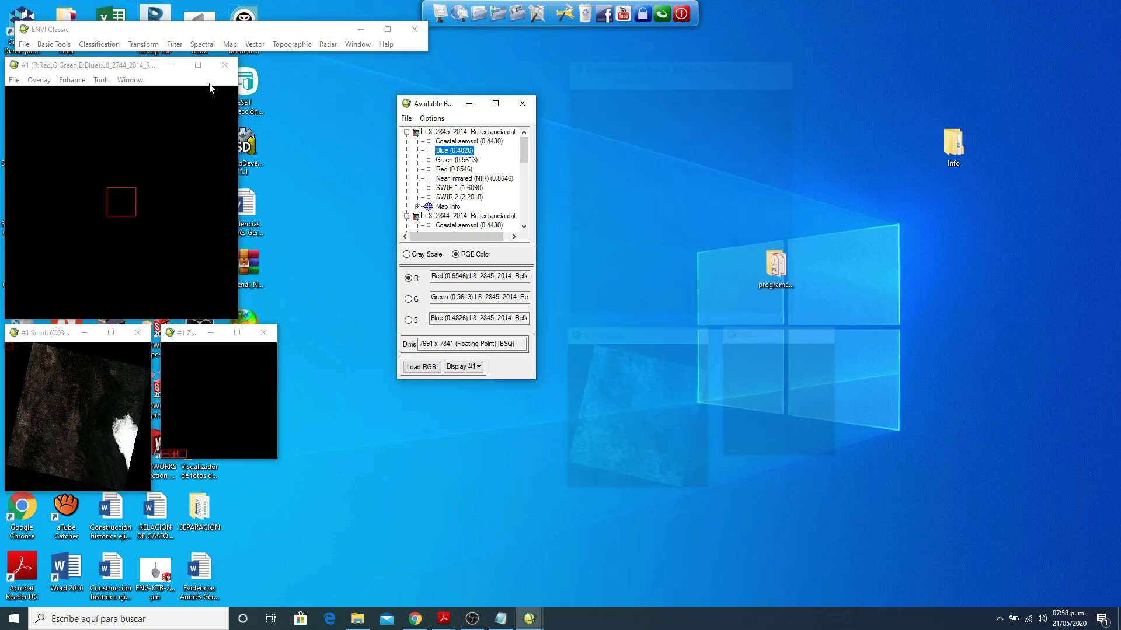
{"action": "left_click", "coordinate": [225, 64]}
{"action": "left_click_drag", "start_coordinate": [429, 105], "coordinate": [582, 67]}
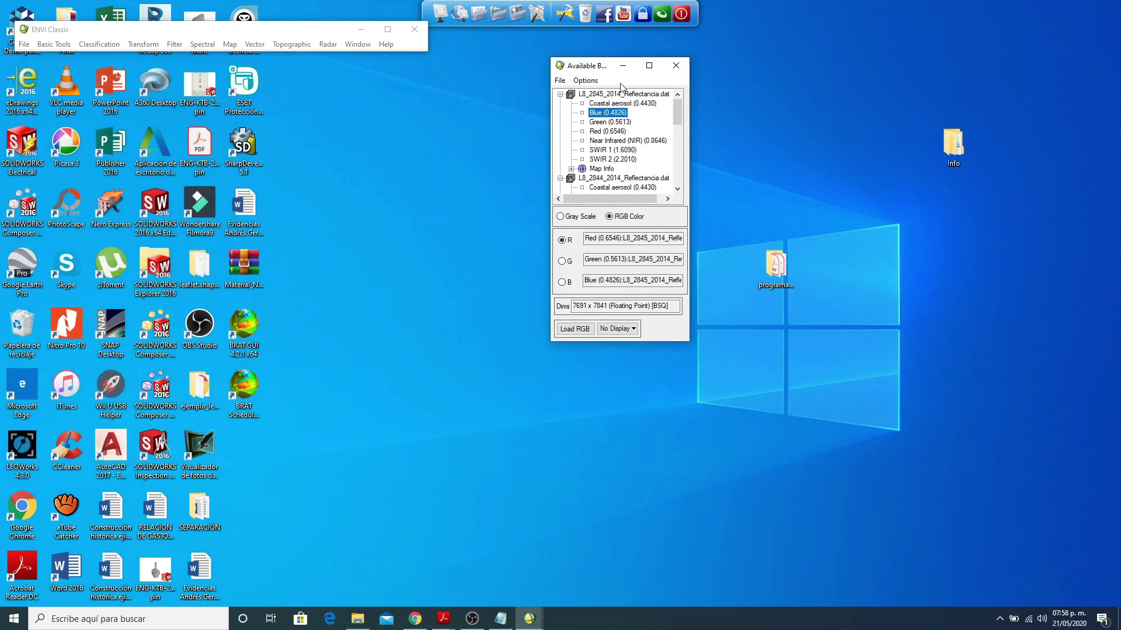
{"action": "mouse_move", "coordinate": [682, 115]}
{"action": "left_mouse_down"}
{"action": "mouse_move", "coordinate": [681, 179]}
{"action": "mouse_move", "coordinate": [681, 114]}
{"action": "left_mouse_up"}
Step: Start a georeferenced mosaic and move its window clear of the Available Bands List
{"action": "left_click", "coordinate": [59, 45]}
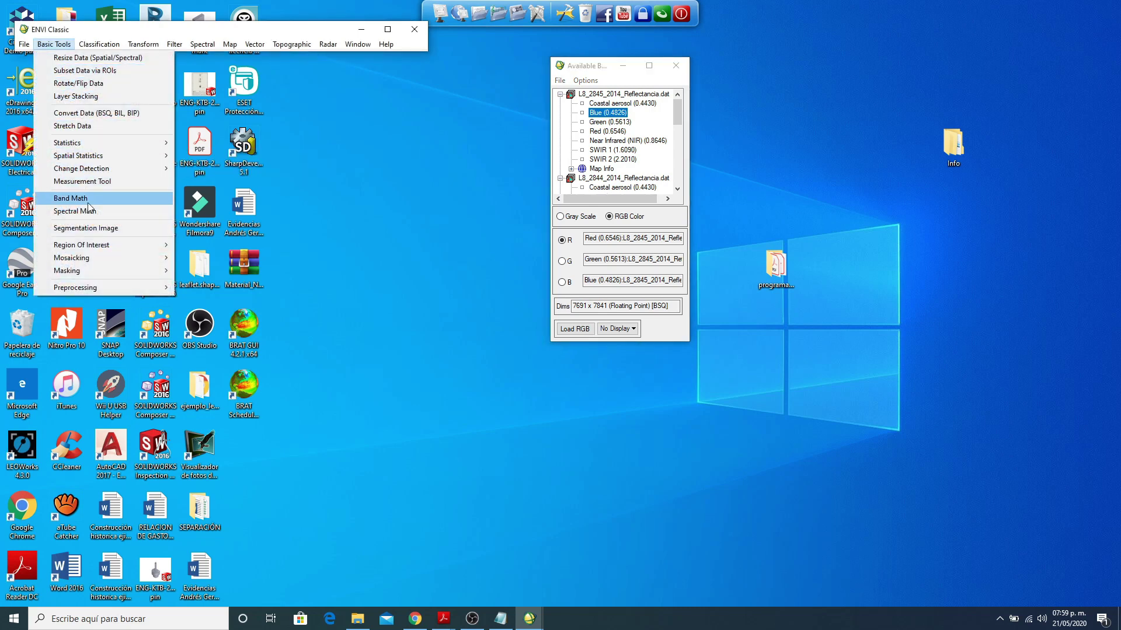
{"action": "mouse_move", "coordinate": [120, 258]}
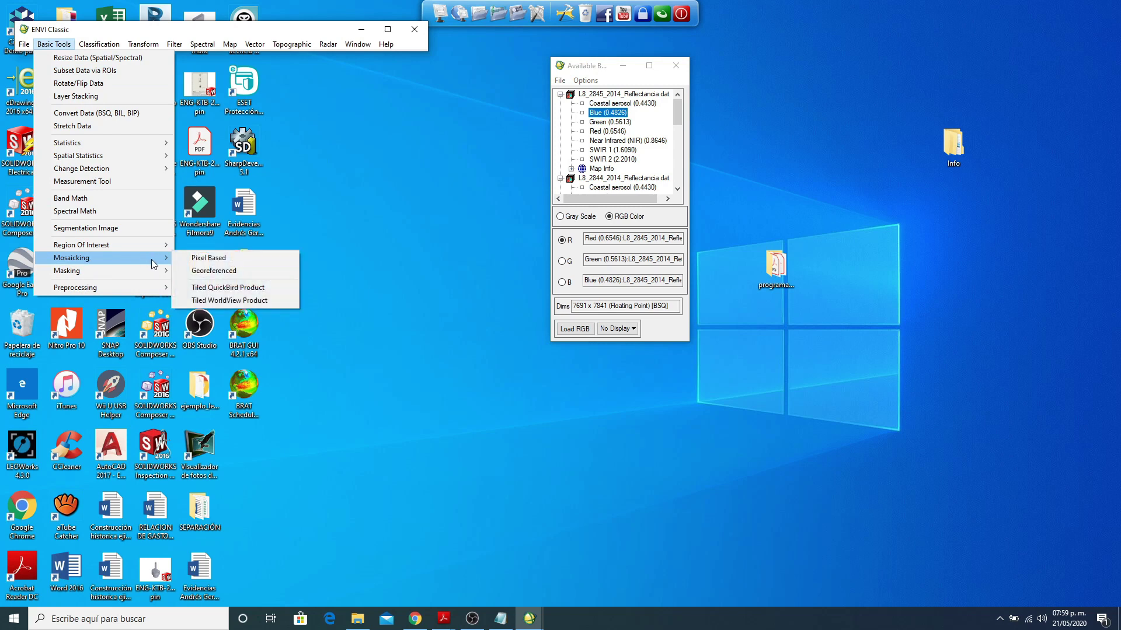
{"action": "left_click", "coordinate": [249, 272]}
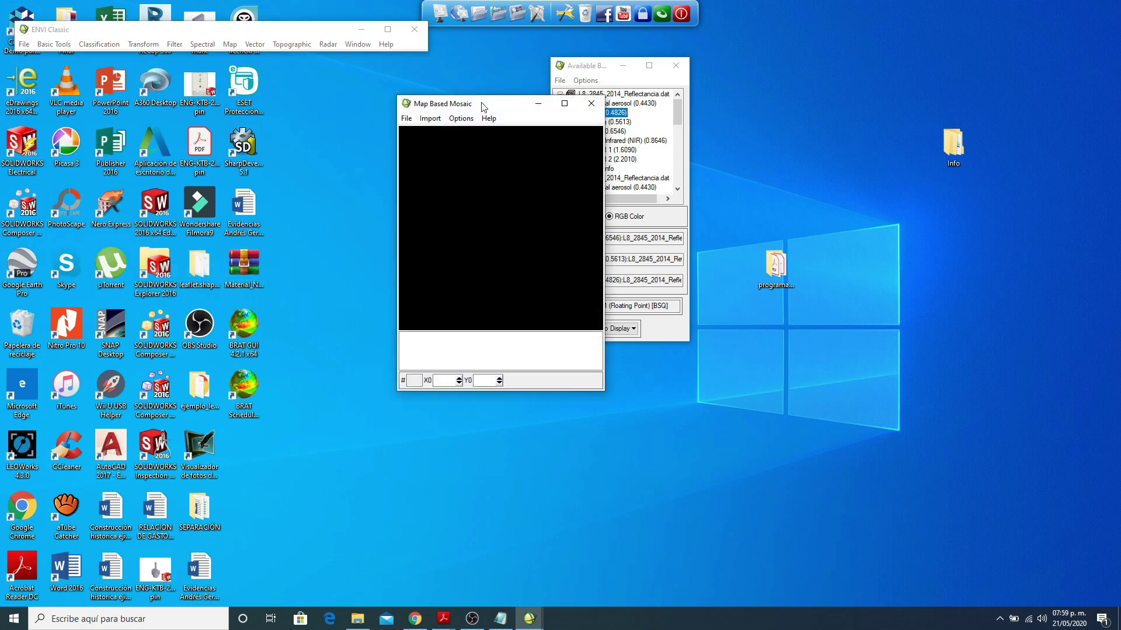
{"action": "left_click_drag", "start_coordinate": [482, 107], "coordinate": [407, 101]}
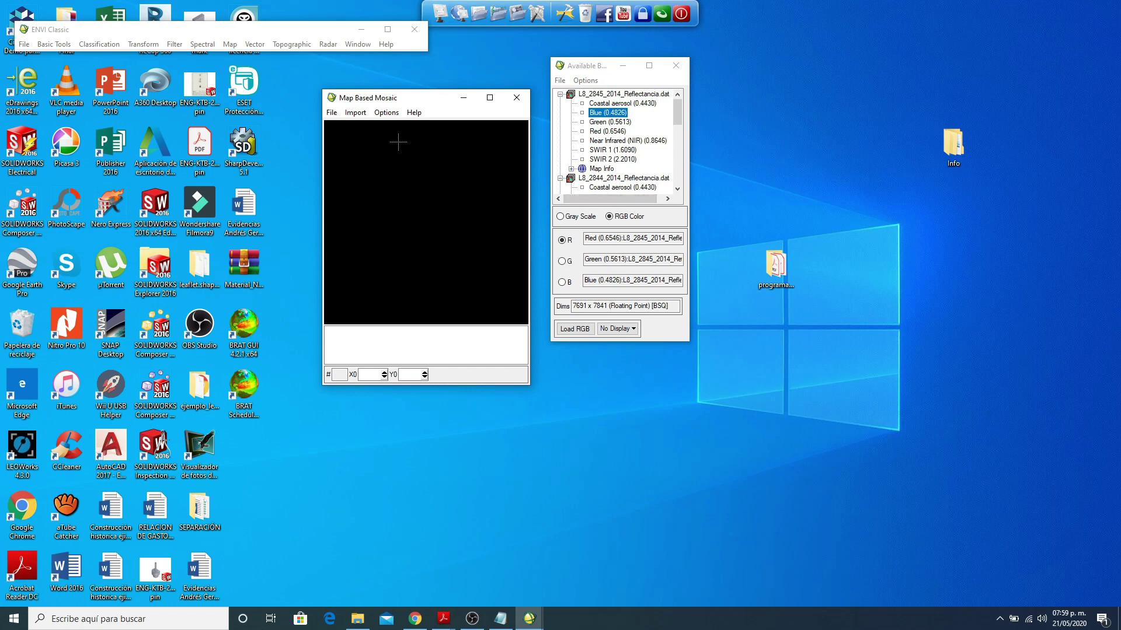
Step: Import the four L8 2014 reflectance files (2845, 2844, 2745 and 2744) into the mosaic and maximize the mosaic window
{"action": "left_click", "coordinate": [353, 113]}
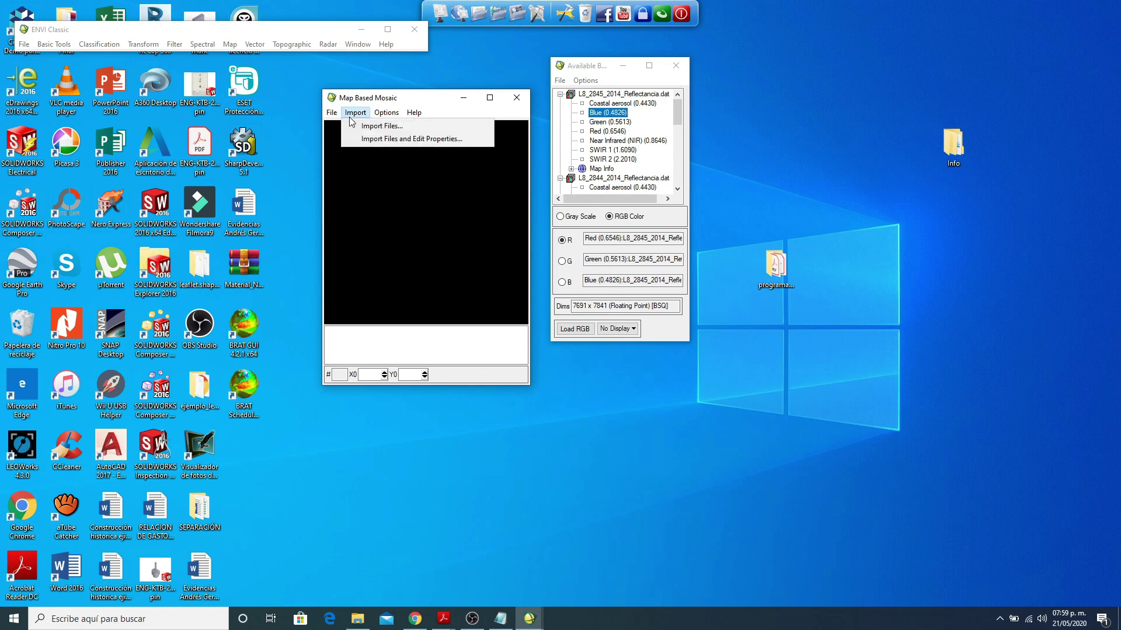
{"action": "left_click", "coordinate": [420, 129]}
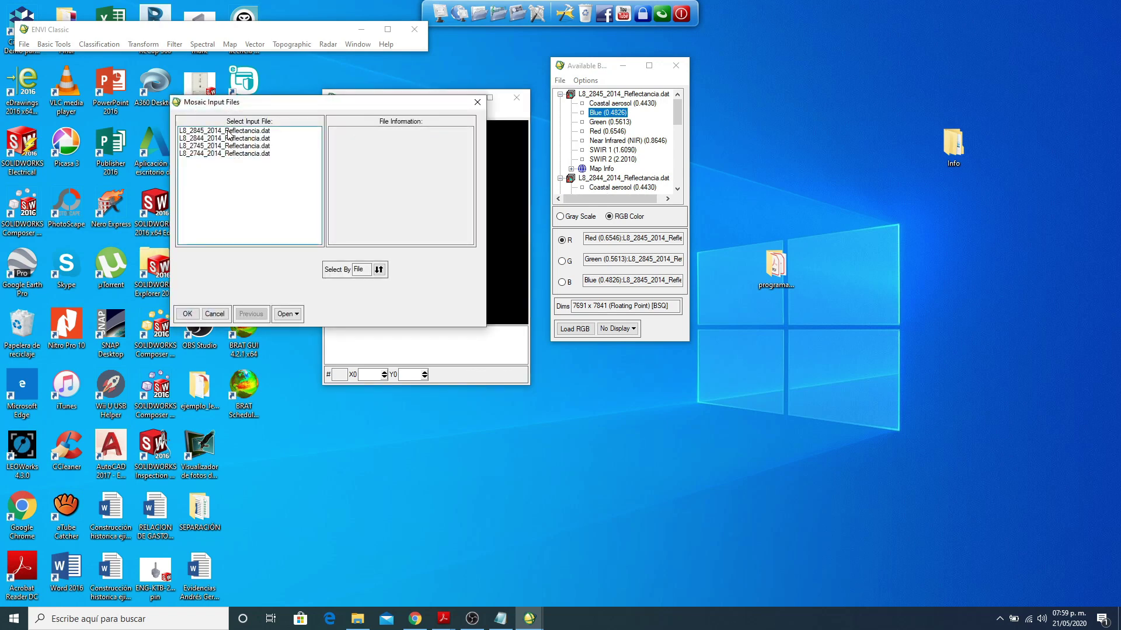
{"action": "left_click_drag", "start_coordinate": [230, 133], "coordinate": [230, 167]}
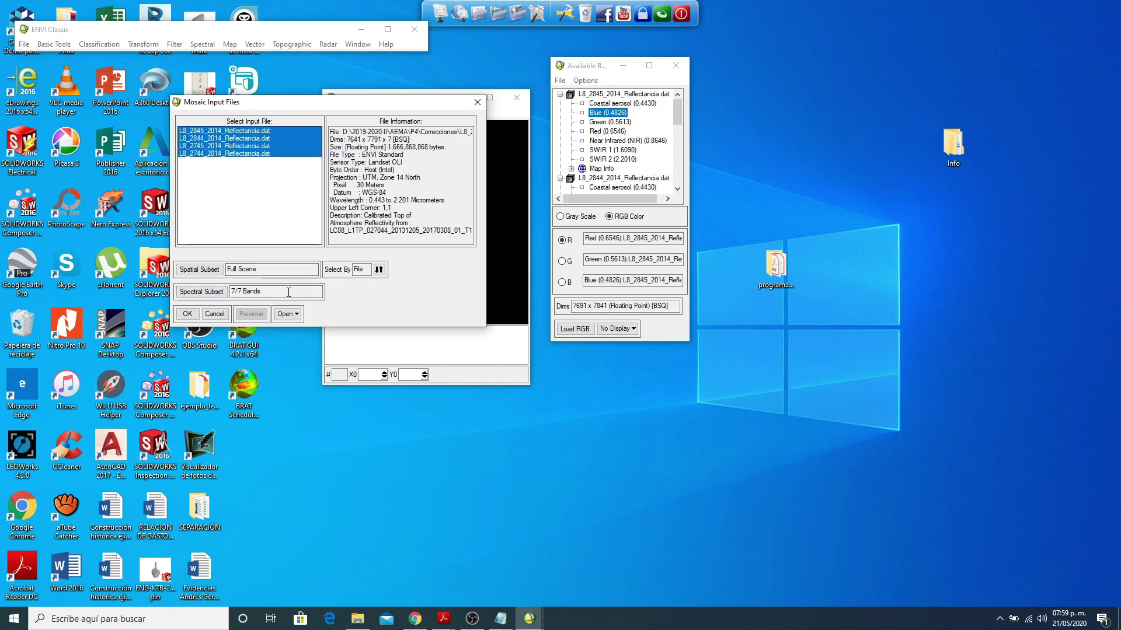
{"action": "left_click", "coordinate": [187, 315]}
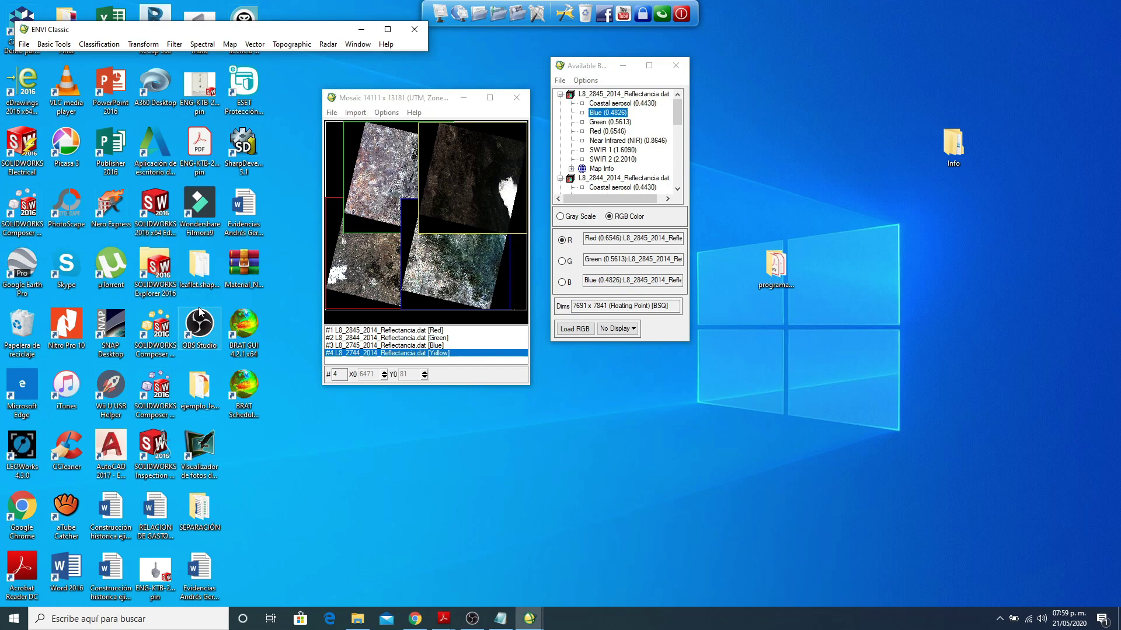
{"action": "left_click", "coordinate": [490, 97]}
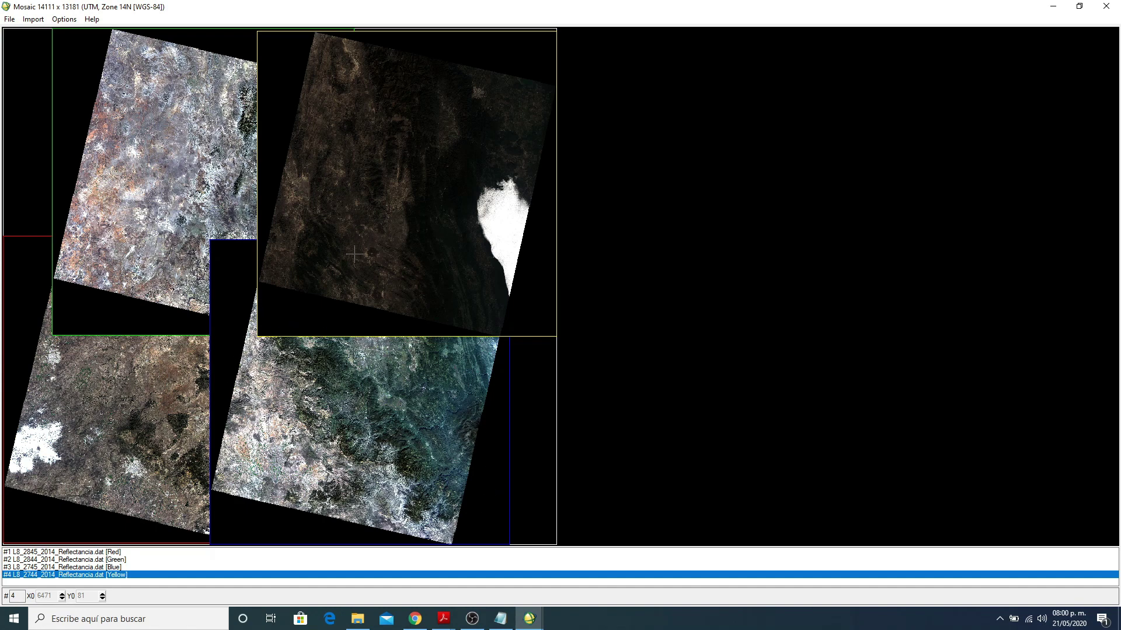
Step: Edit the L8_2744_2014_Reflectancia.dat mosaic entry so its background data value to ignore is 0
{"action": "right_click", "coordinate": [306, 87]}
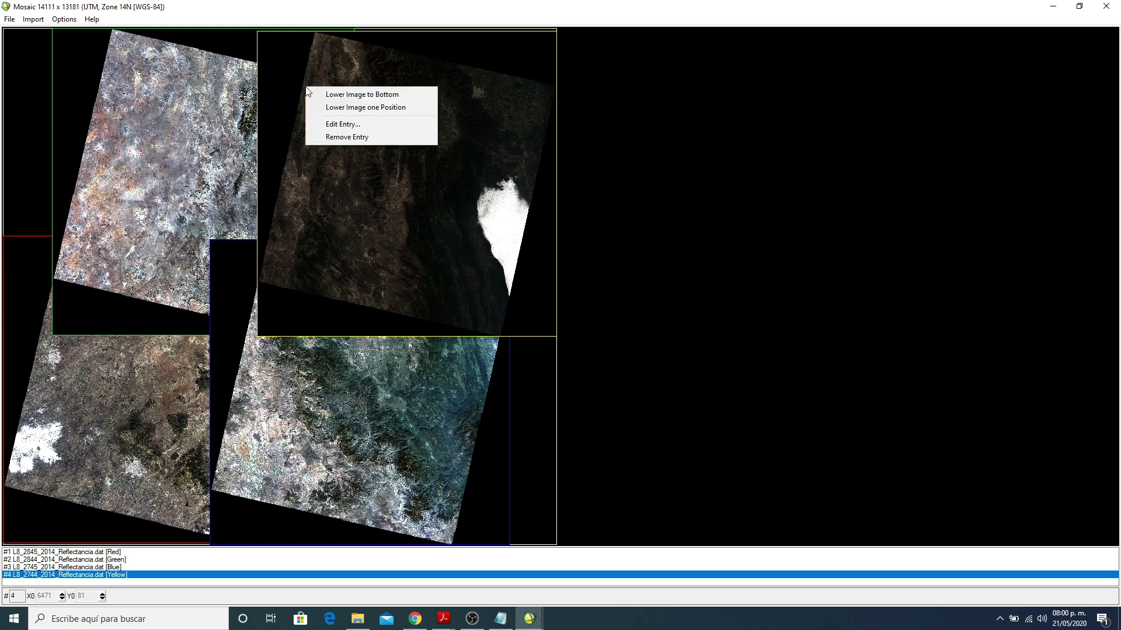
{"action": "left_click", "coordinate": [369, 128]}
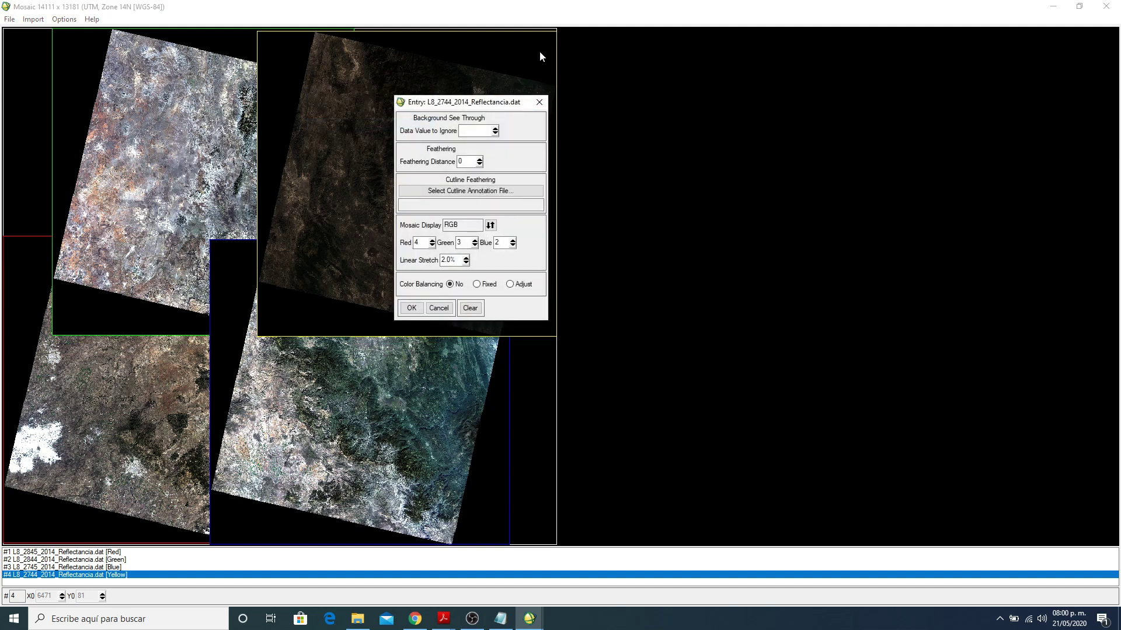
{"action": "left_click", "coordinate": [476, 130]}
{"action": "type", "text": "0"}
{"action": "left_click", "coordinate": [411, 310]}
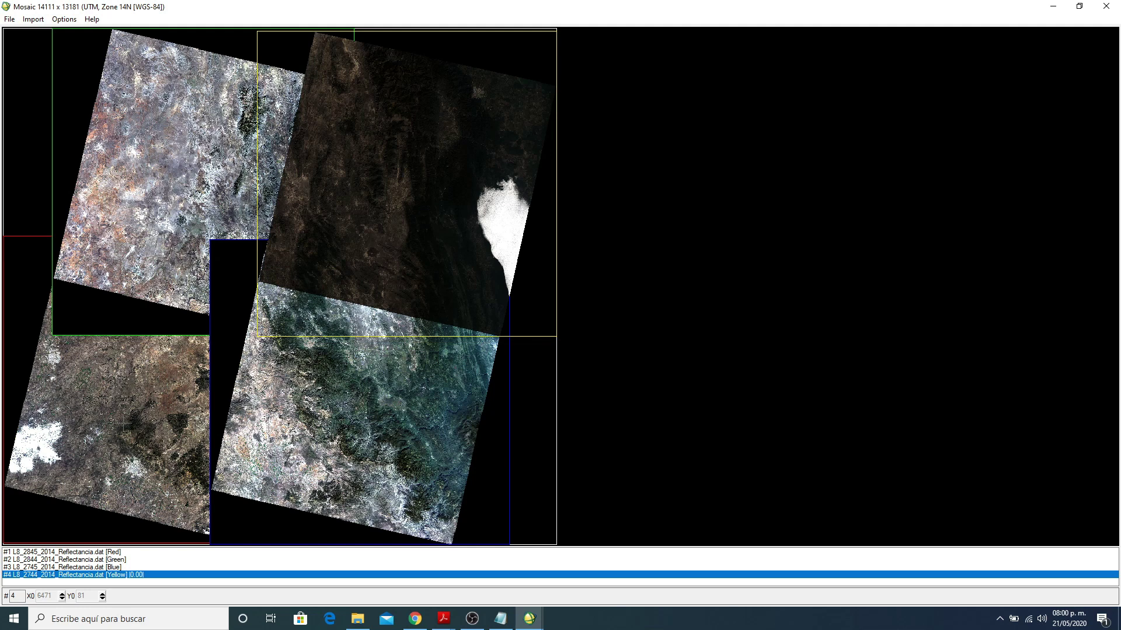
Step: Set the data value to ignore to 0 for the L8_2745_2014_Reflectancia.dat mosaic entry
{"action": "right_click", "coordinate": [330, 409]}
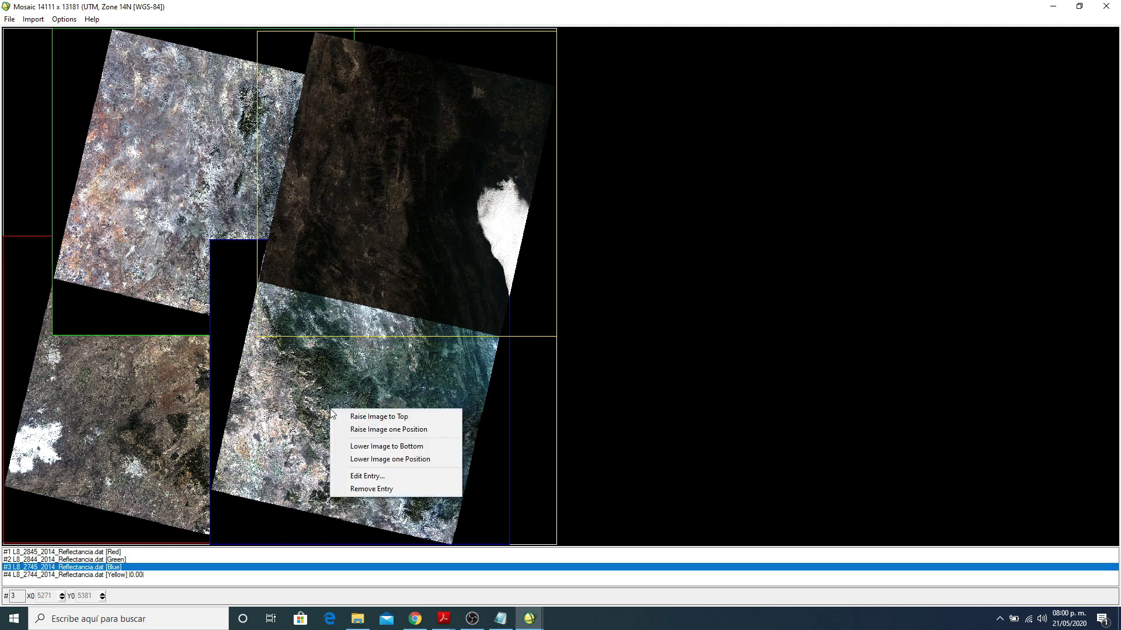
{"action": "left_click", "coordinate": [379, 478]}
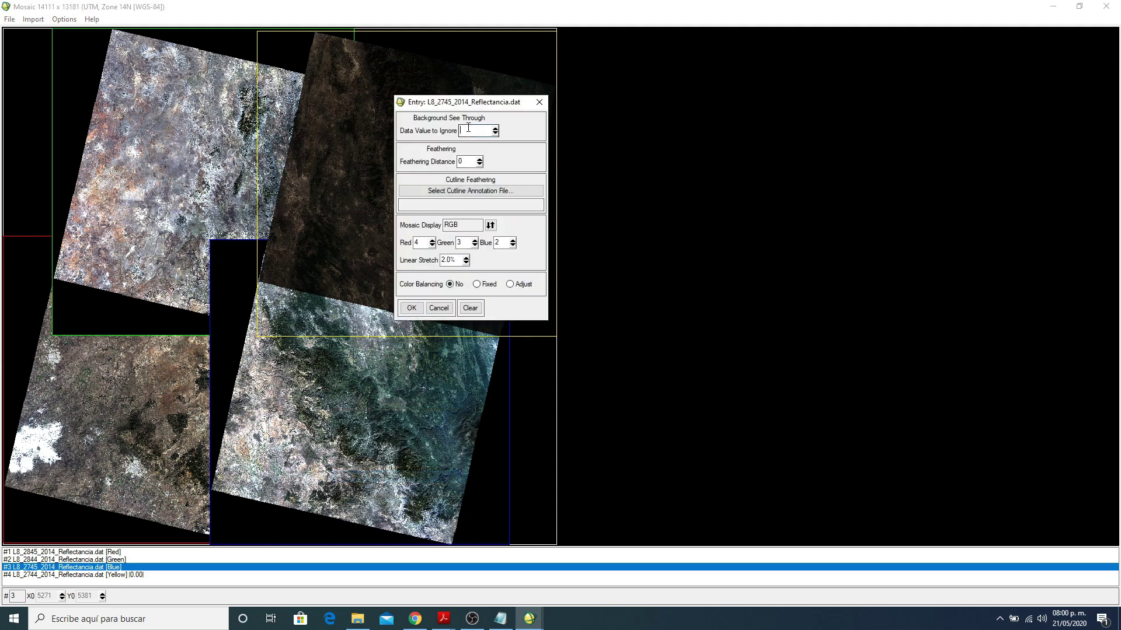
{"action": "type", "text": "0"}
{"action": "left_click", "coordinate": [411, 310]}
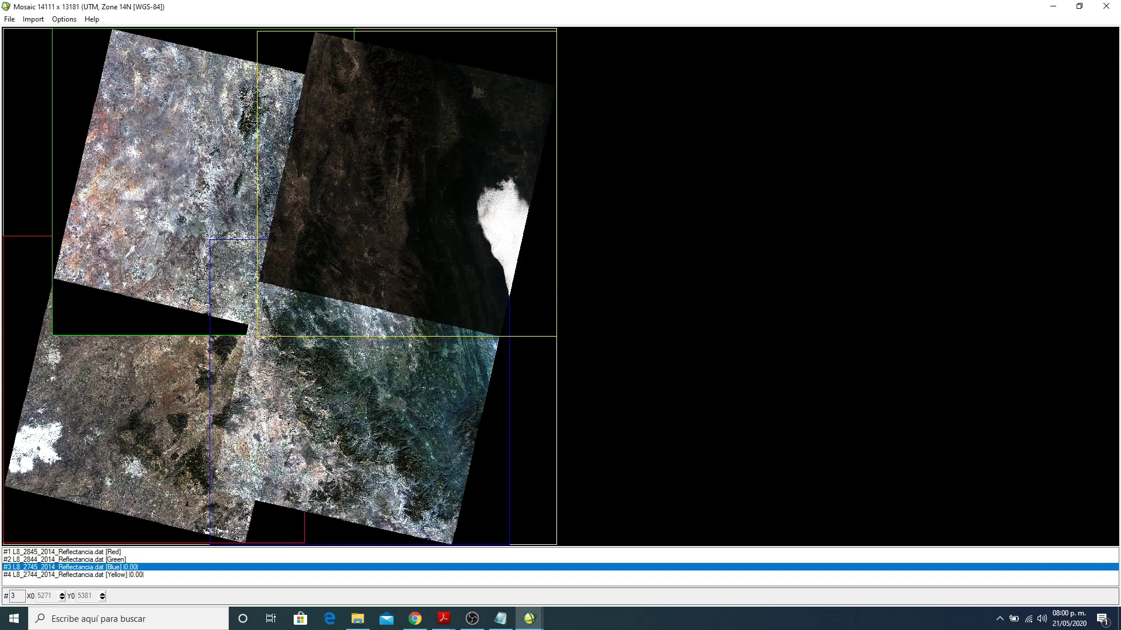
Step: Set the data value to ignore to 0 for the L8_2844_2014_Reflectancia.dat mosaic entry
{"action": "right_click", "coordinate": [118, 122]}
{"action": "left_click", "coordinate": [155, 187]}
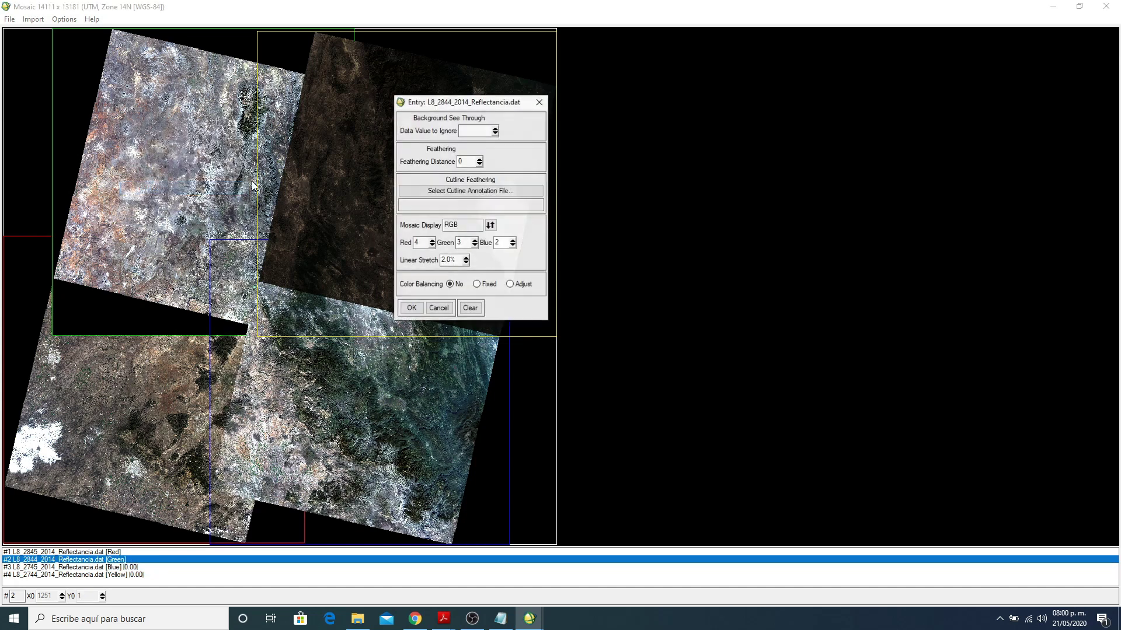
{"action": "type", "text": "0"}
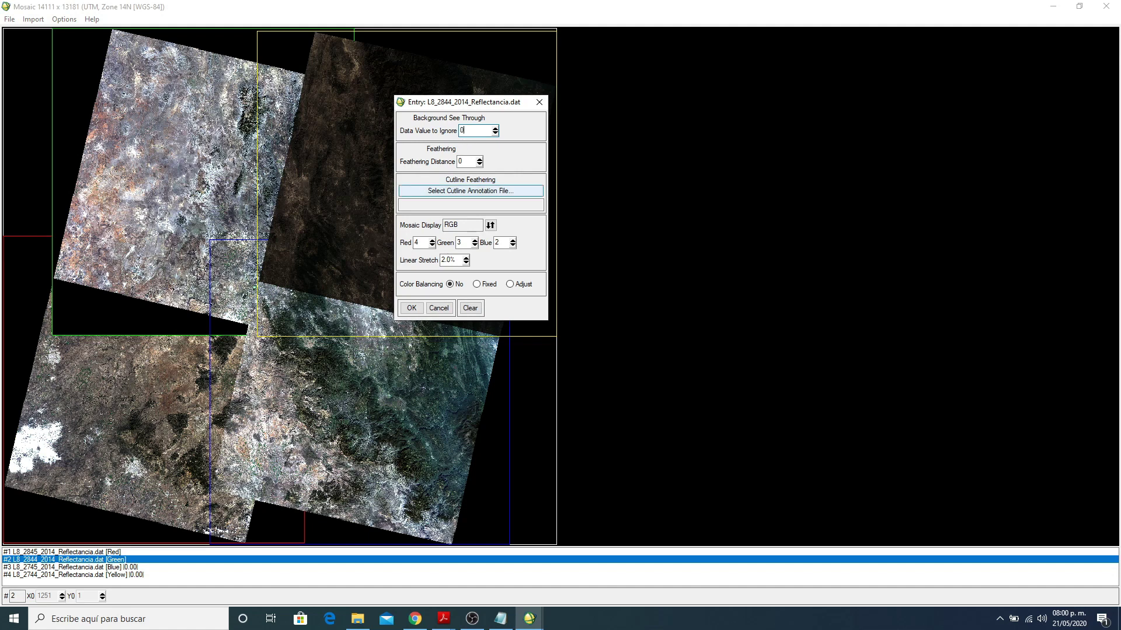
{"action": "left_click", "coordinate": [411, 308]}
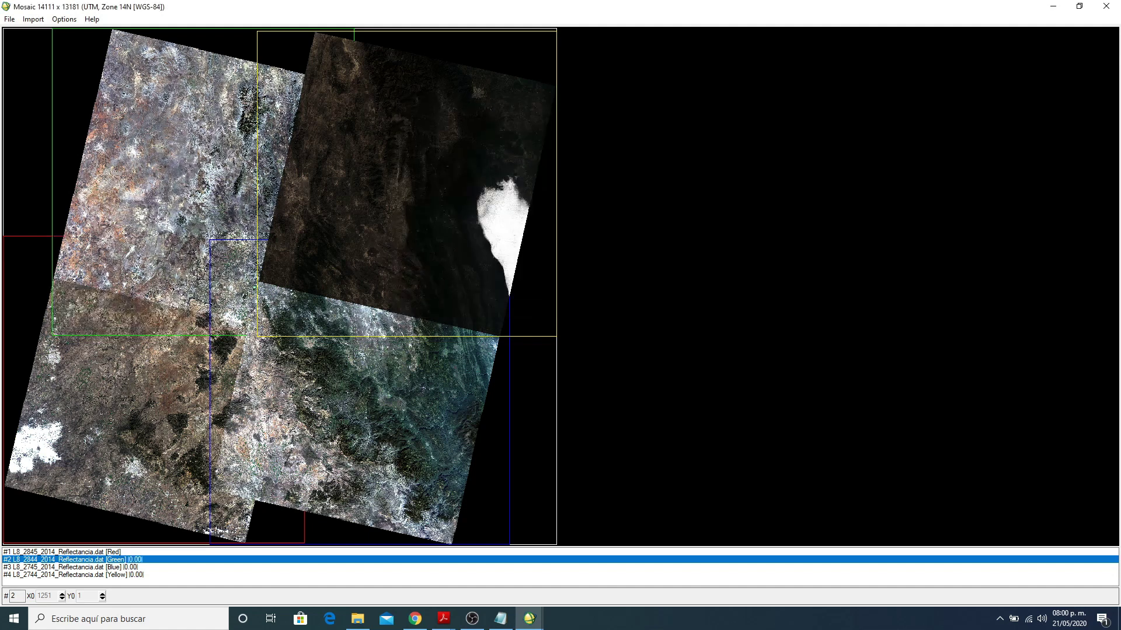
Step: Set the data value to ignore to 0 for the L8_2845_2014_Reflectancia.dat mosaic entry
{"action": "right_click", "coordinate": [141, 447]}
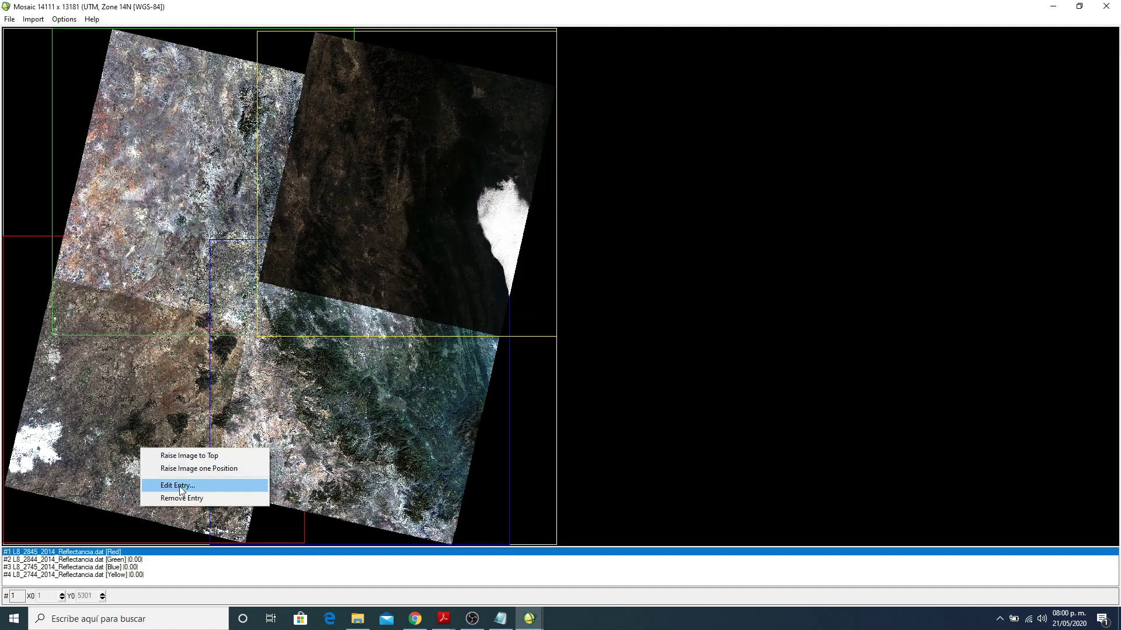
{"action": "left_click", "coordinate": [180, 486]}
{"action": "left_click", "coordinate": [476, 130]}
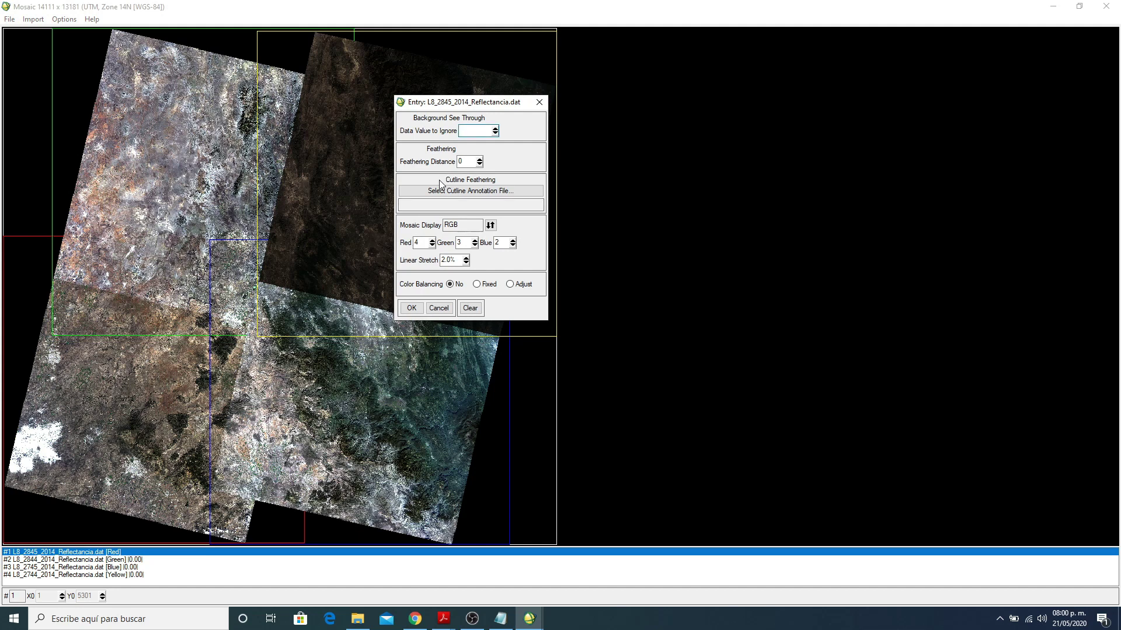
{"action": "type", "text": "0"}
{"action": "left_click", "coordinate": [412, 308]}
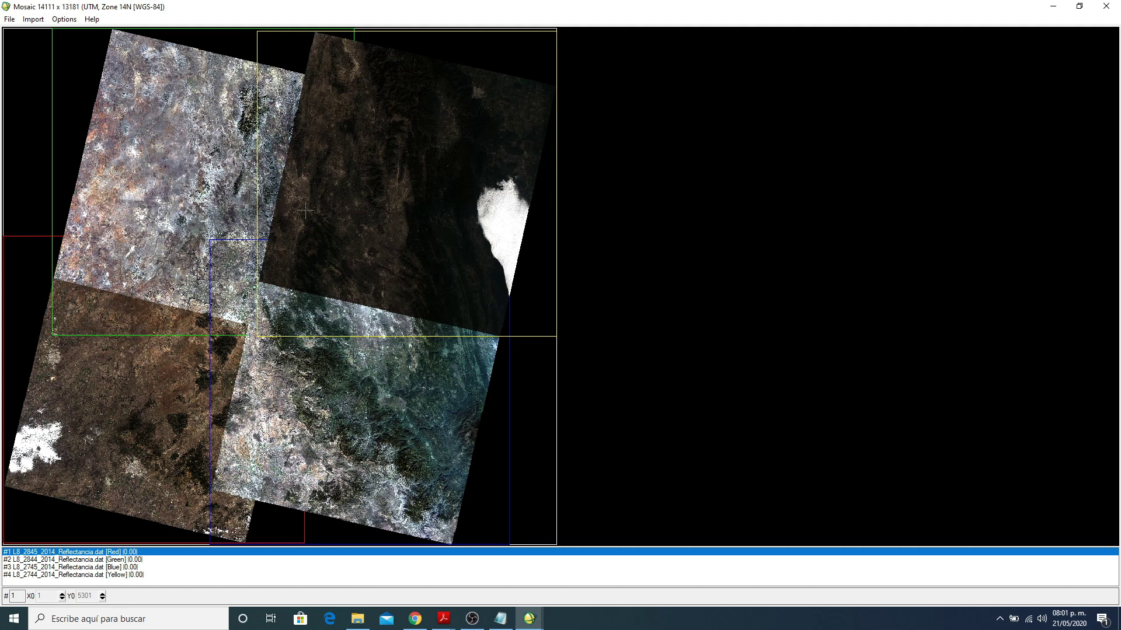
Step: Start applying the mosaic and choose the P4 folder under easystore (D:), 2019-2020-II, AEMA as the output location
{"action": "left_click", "coordinate": [10, 19]}
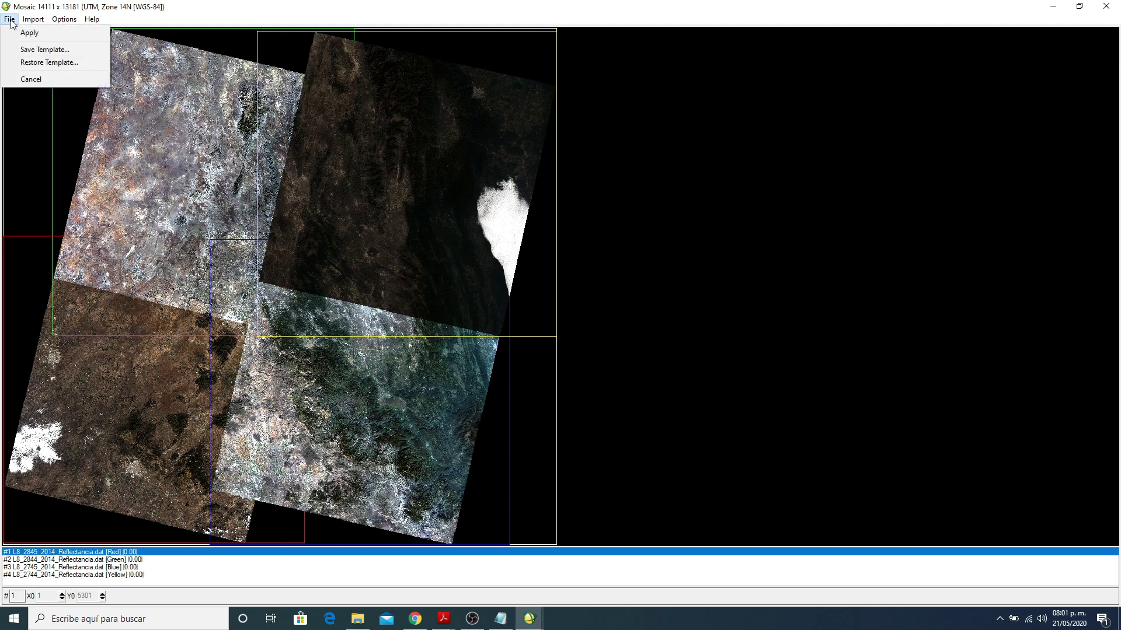
{"action": "left_click", "coordinate": [58, 34]}
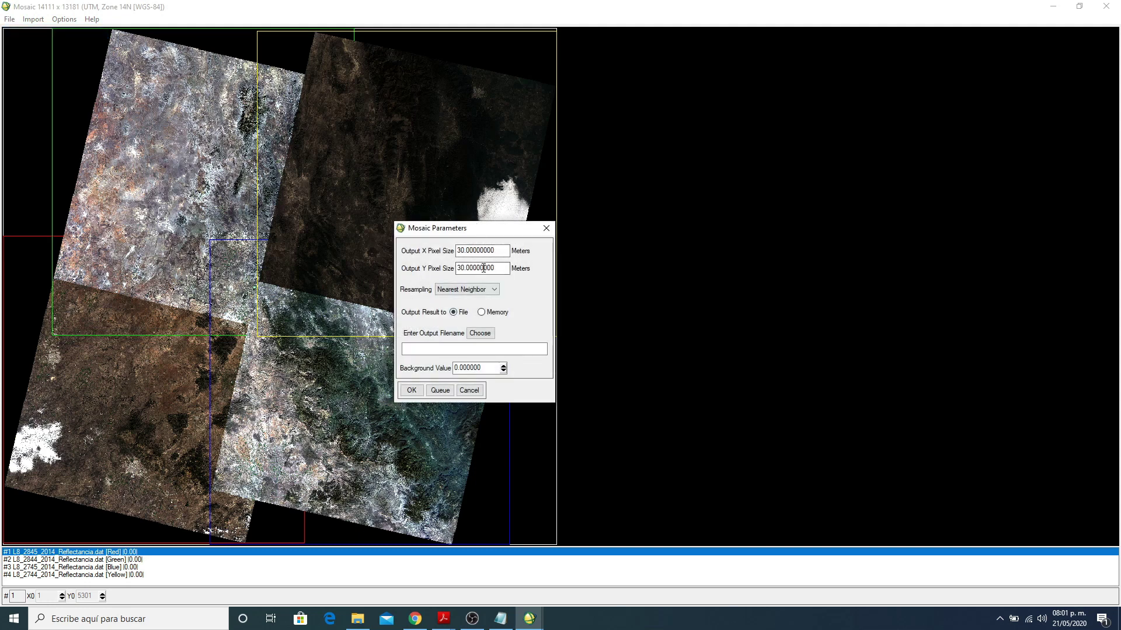
{"action": "left_click_drag", "start_coordinate": [495, 250], "coordinate": [445, 263]}
{"action": "key", "text": "Tab"}
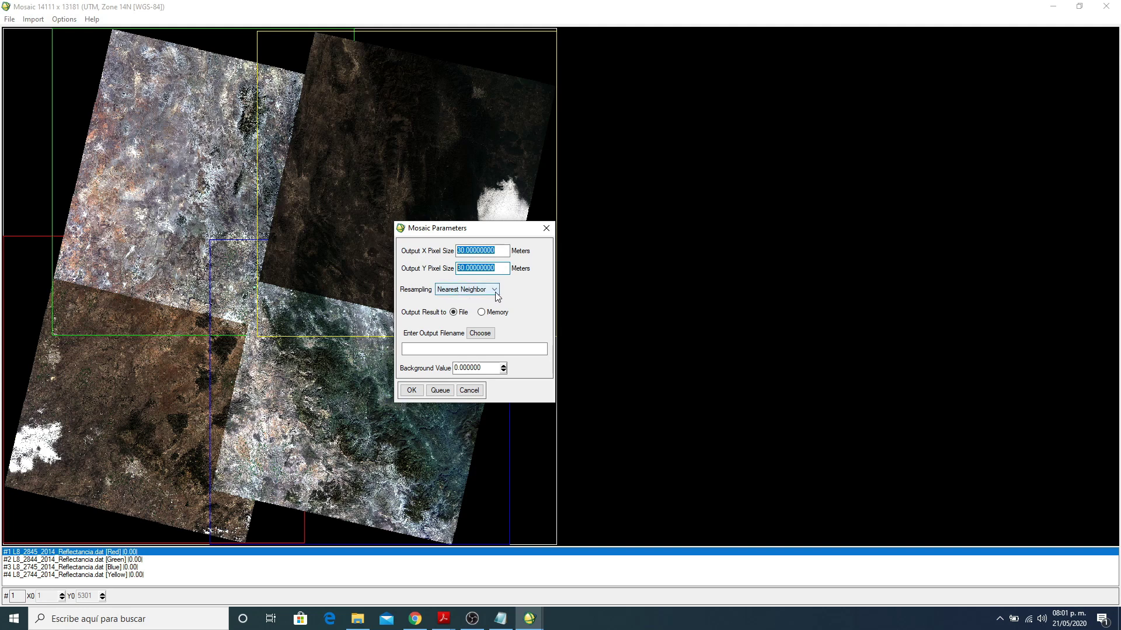
{"action": "left_click", "coordinate": [476, 337]}
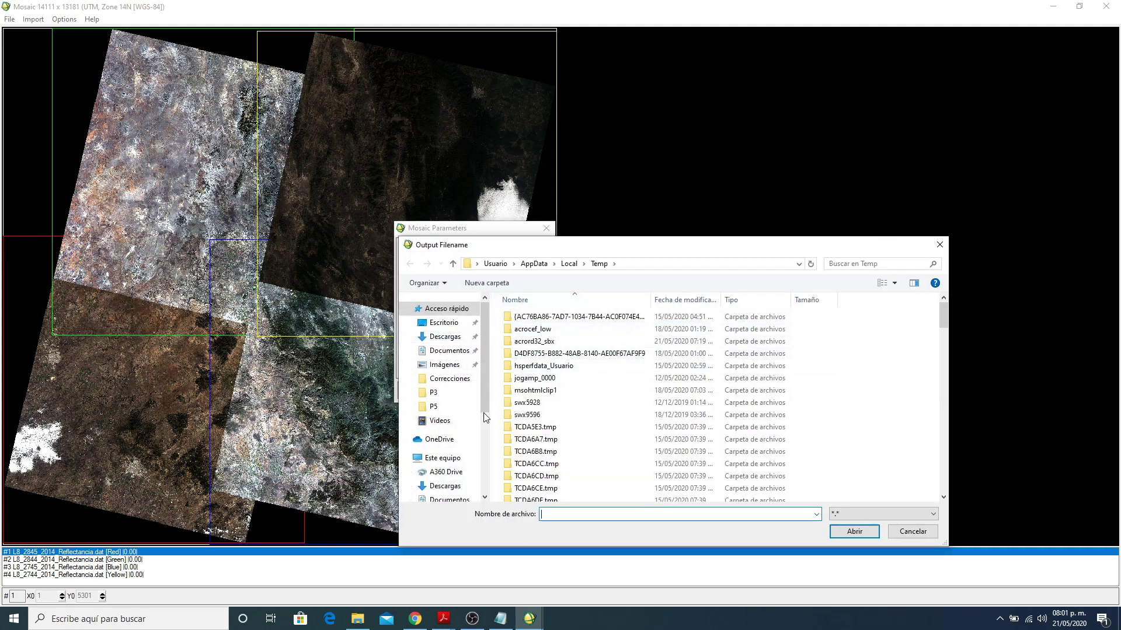
{"action": "left_click", "coordinate": [450, 379]}
{"action": "left_click", "coordinate": [675, 264]}
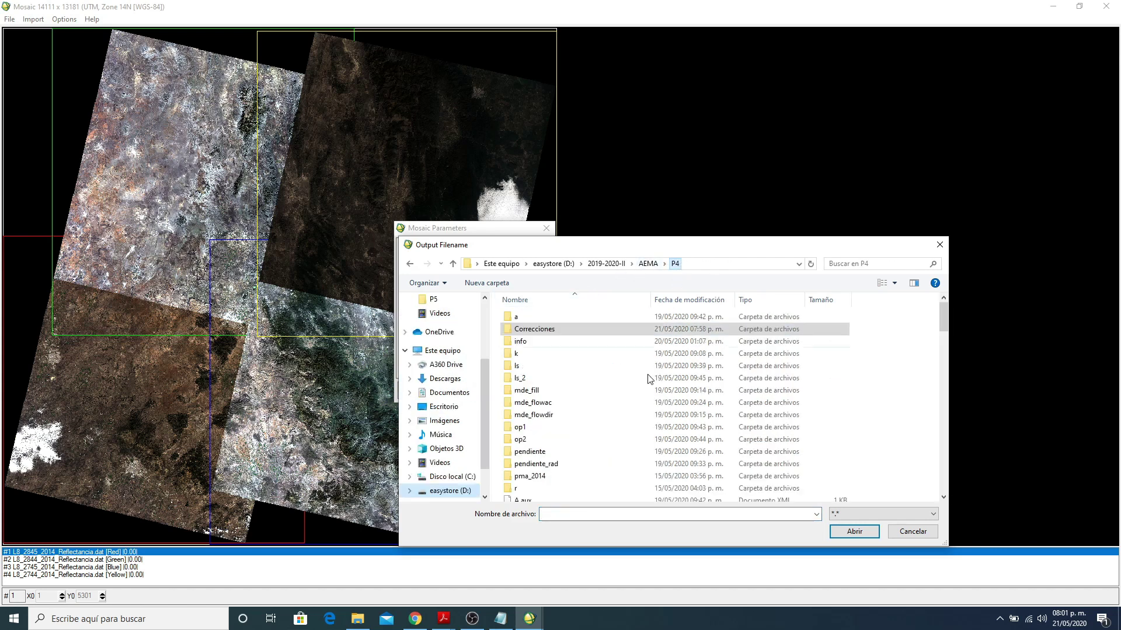
Step: Name the mosaic output file L8_2014_MOSAICO and run the mosaicking
{"action": "scroll", "coordinate": [624, 476], "scroll_direction": "down", "scroll_amount": 10}
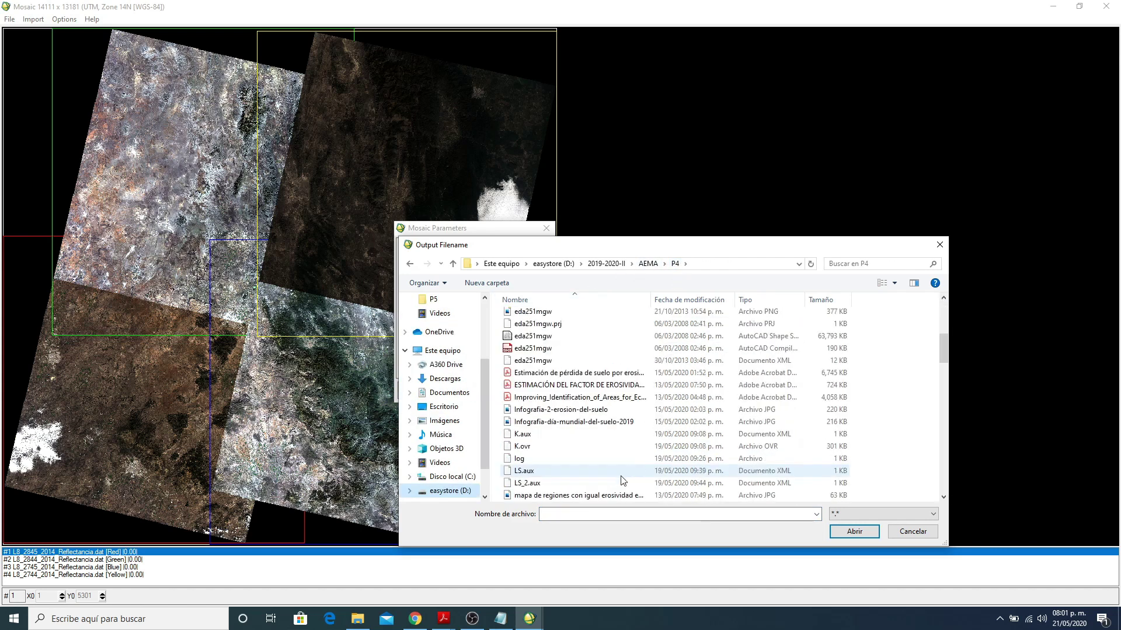
{"action": "left_click", "coordinate": [603, 514]}
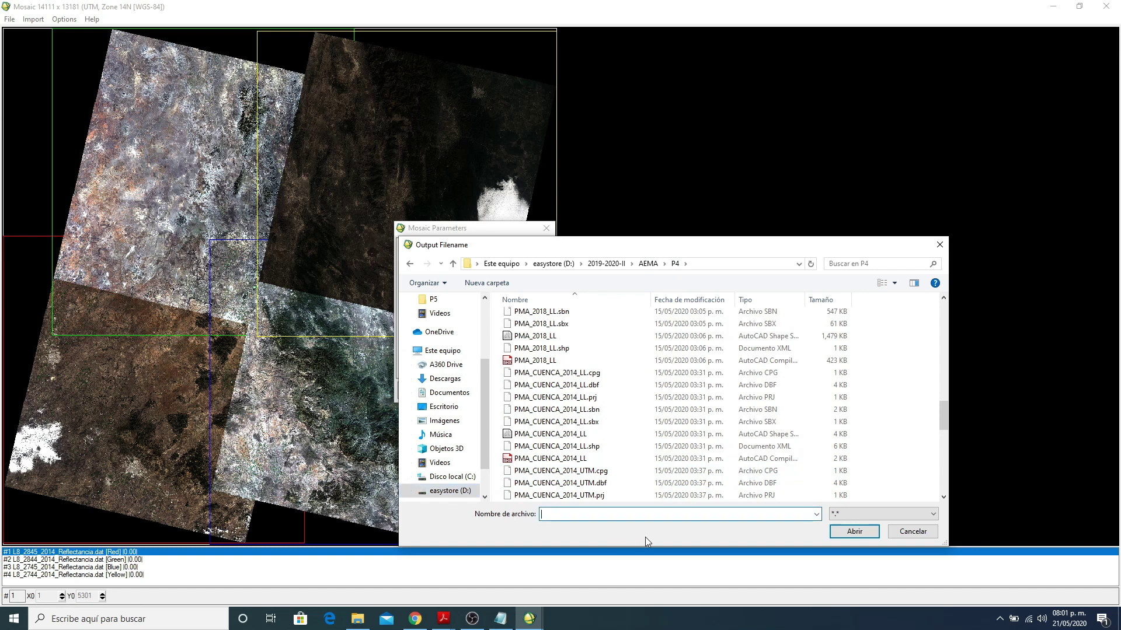
{"action": "type", "text": "L"}
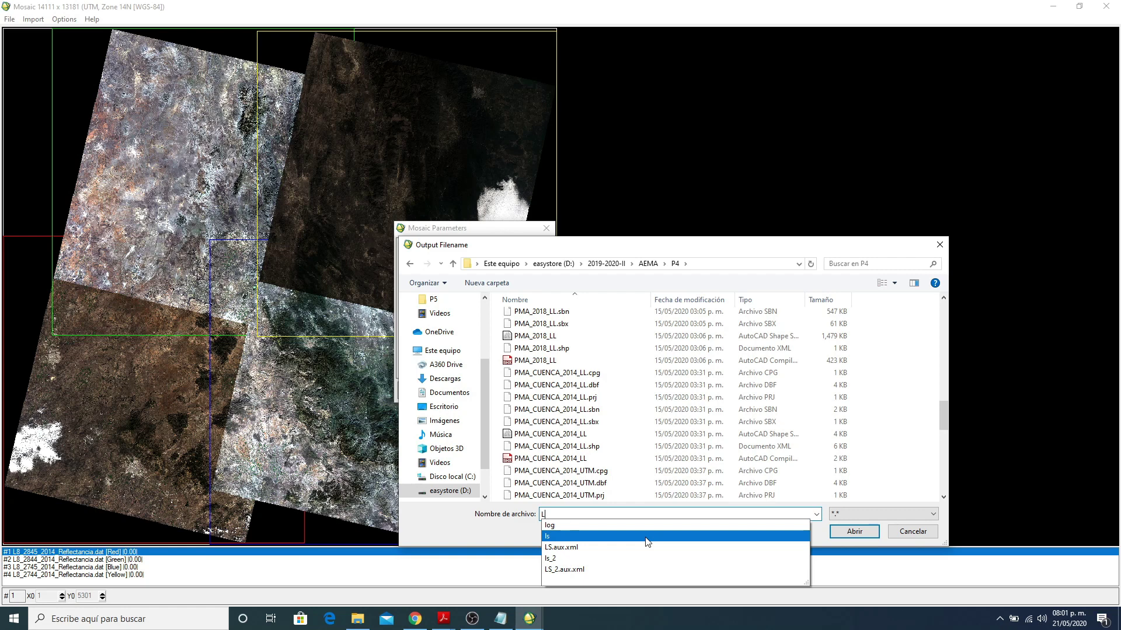
{"action": "type", "text": "8_2014"}
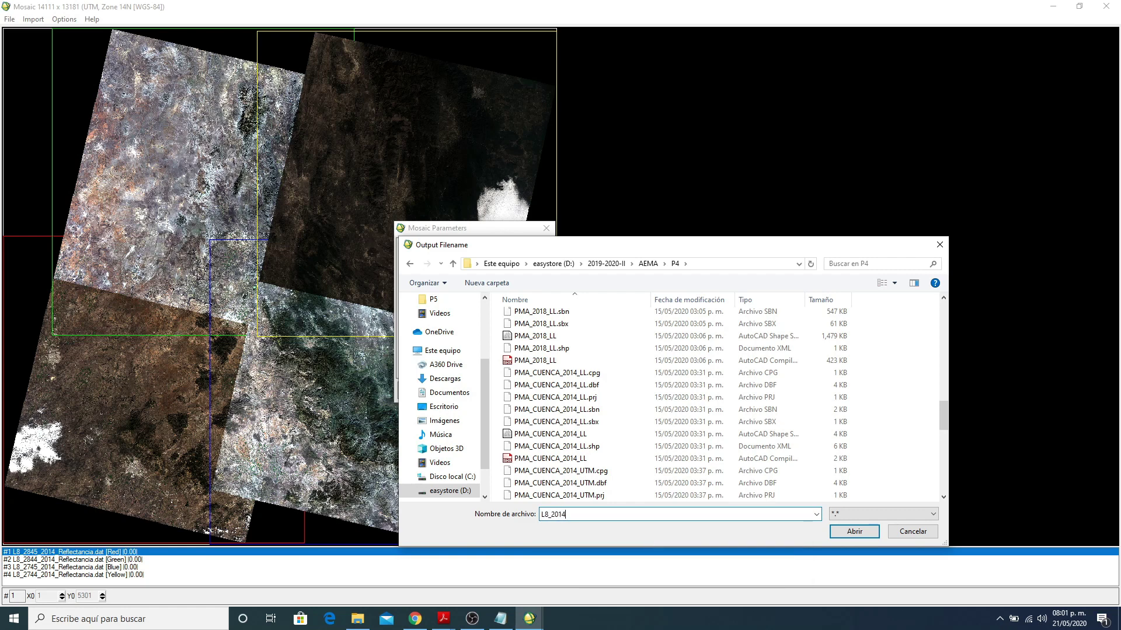
{"action": "type", "text": "_MOSAICO"}
{"action": "left_click", "coordinate": [854, 531]}
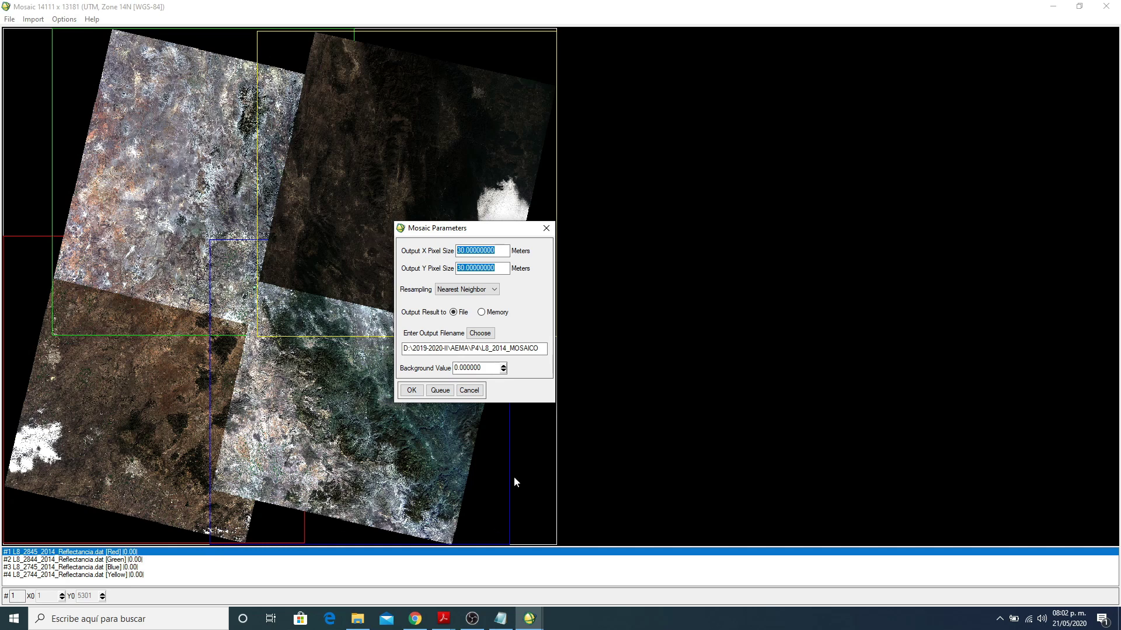
{"action": "left_click", "coordinate": [411, 390]}
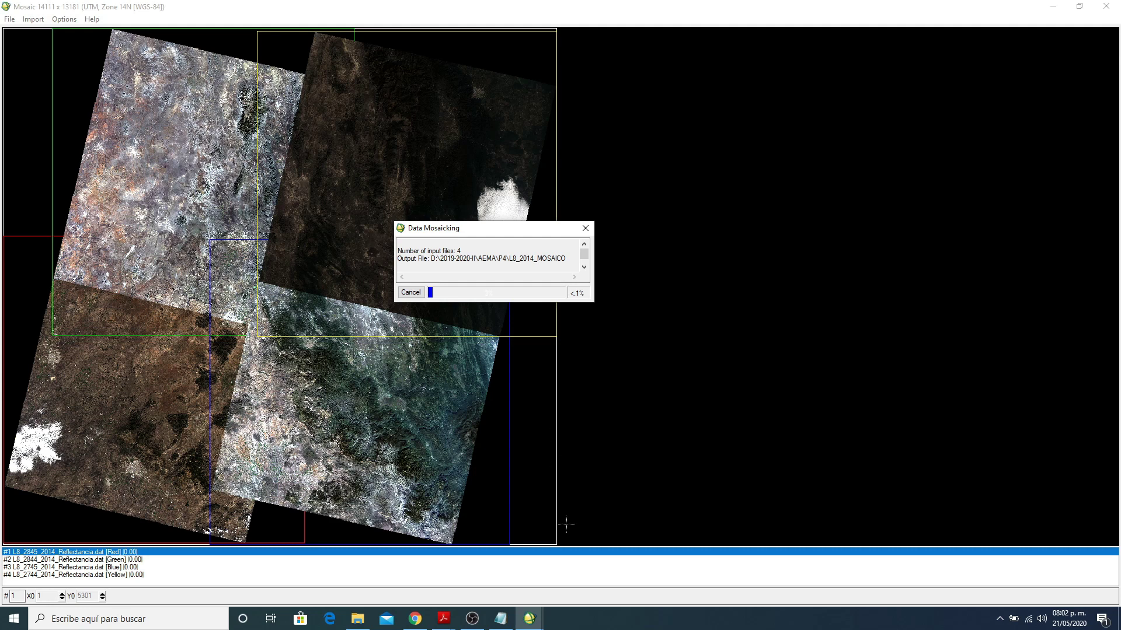
Step: Close the maximized mosaic window and move the #1 image display beside the Available Bands List
{"action": "left_click", "coordinate": [574, 626]}
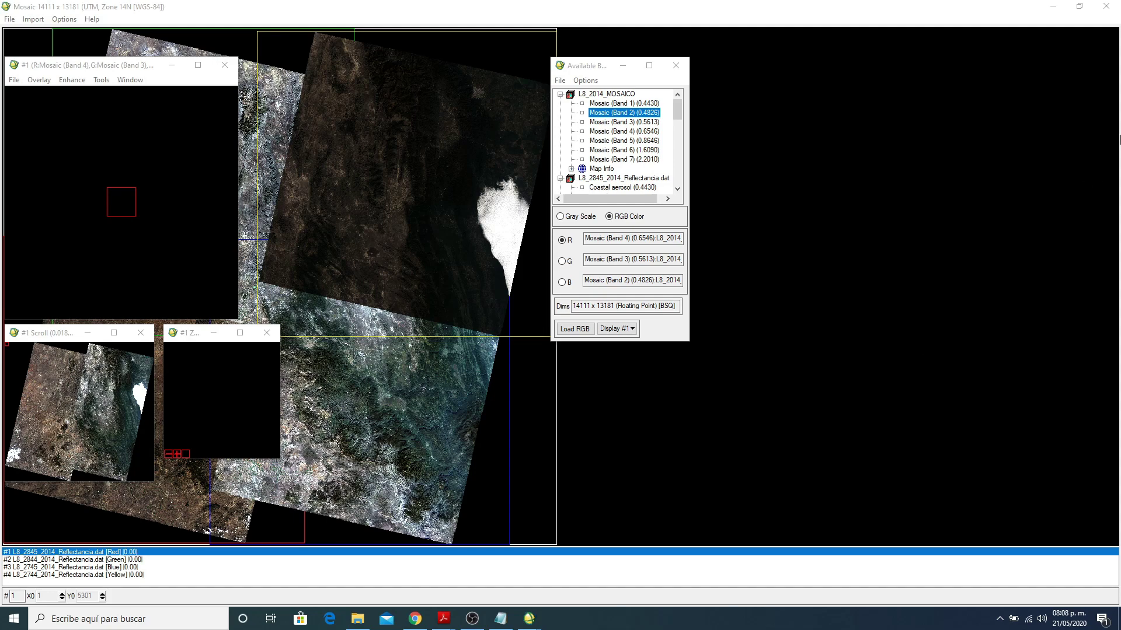
{"action": "left_click", "coordinate": [1108, 6]}
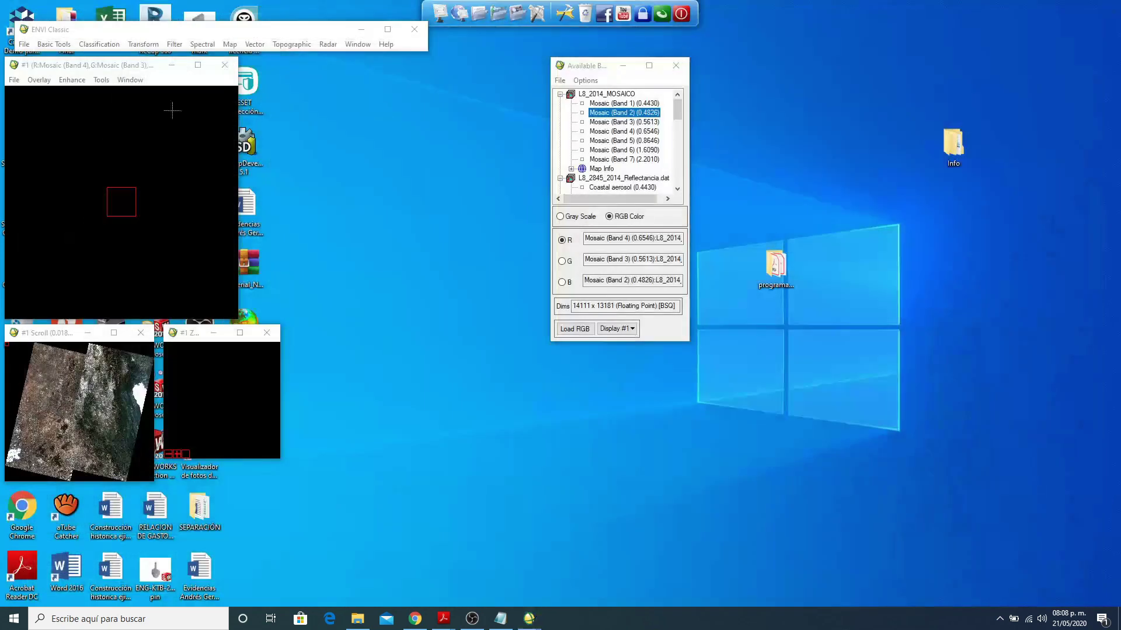
{"action": "left_click_drag", "start_coordinate": [115, 65], "coordinate": [399, 74]}
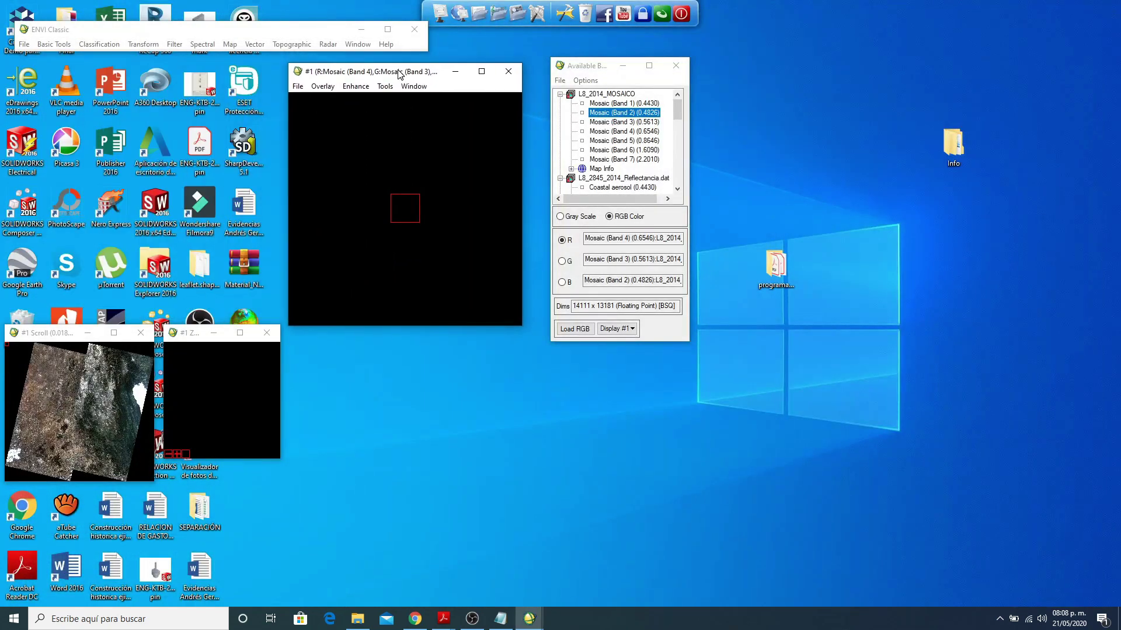
Step: Assign Mosaic Band 1, Band 2 and Band 3 of L8_2014_MOSAICO to the red, green and blue channels
{"action": "left_click", "coordinate": [607, 104]}
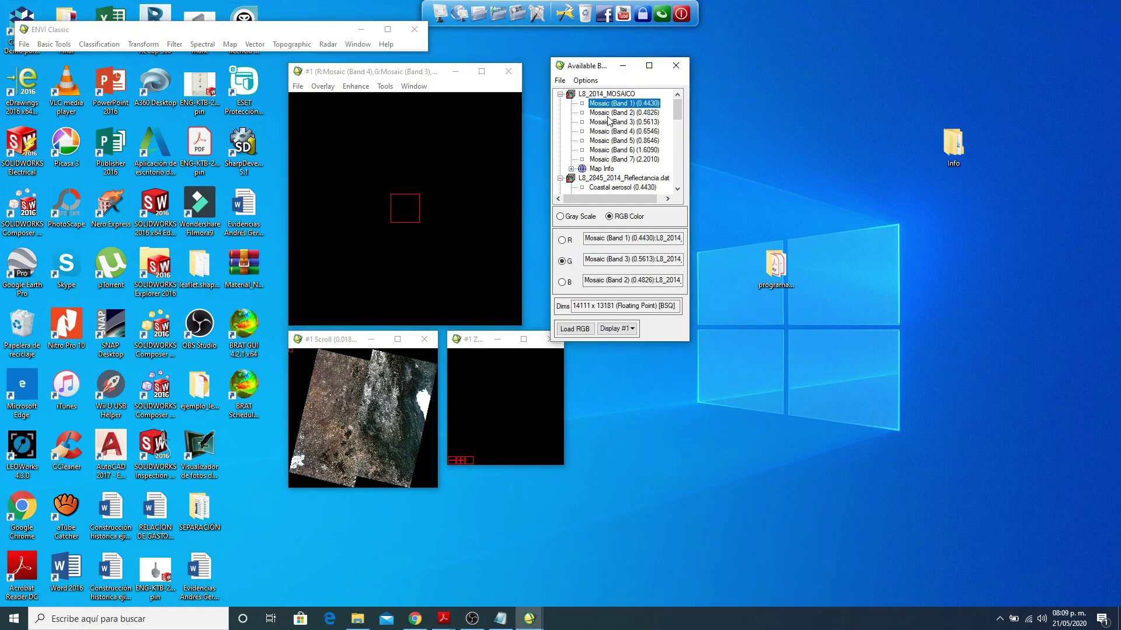
{"action": "left_click", "coordinate": [610, 113]}
{"action": "left_click", "coordinate": [610, 122]}
Step: Examine the seams between the joined scenes at several places in the displayed L8_2014_MOSAICO image
{"action": "left_click", "coordinate": [354, 452]}
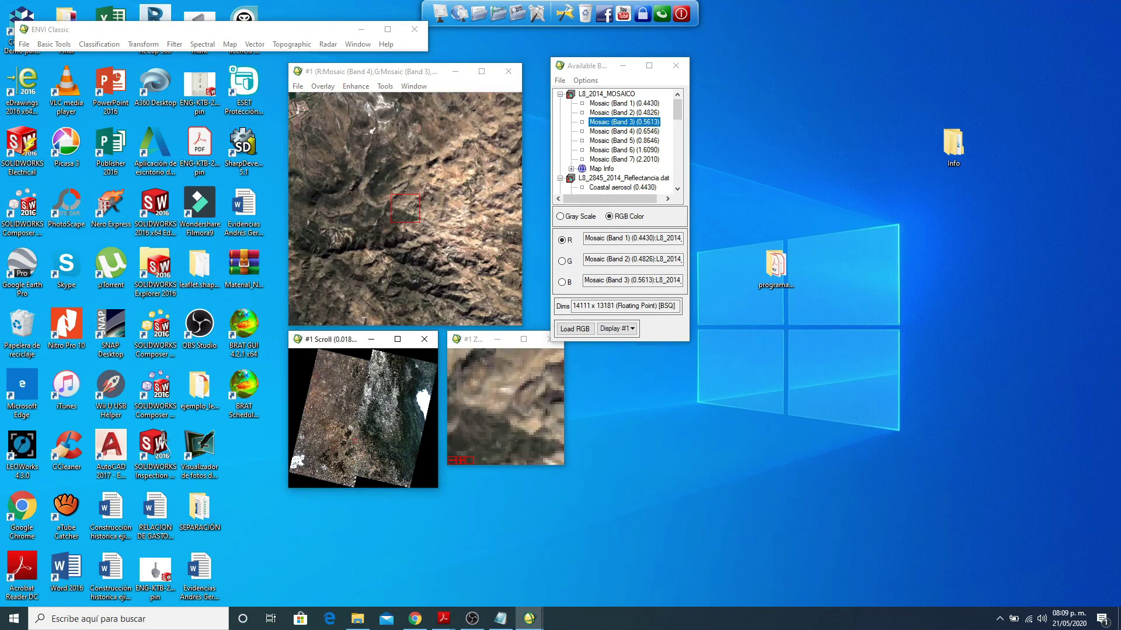
{"action": "left_click", "coordinate": [359, 460]}
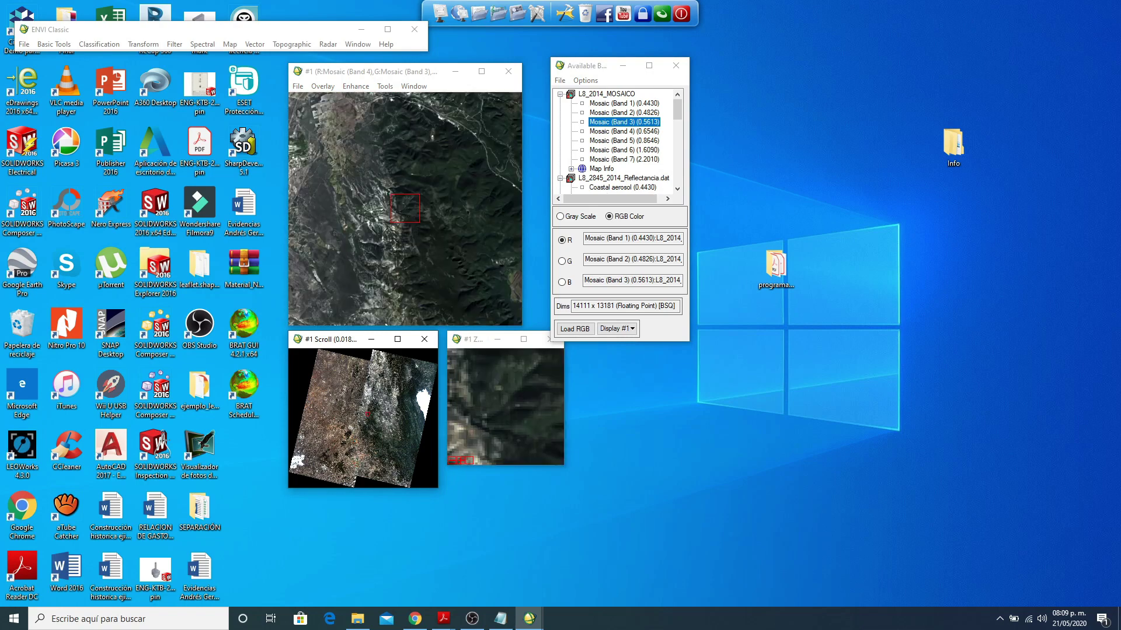
{"action": "left_click", "coordinate": [363, 398]}
{"action": "left_click", "coordinate": [363, 395]}
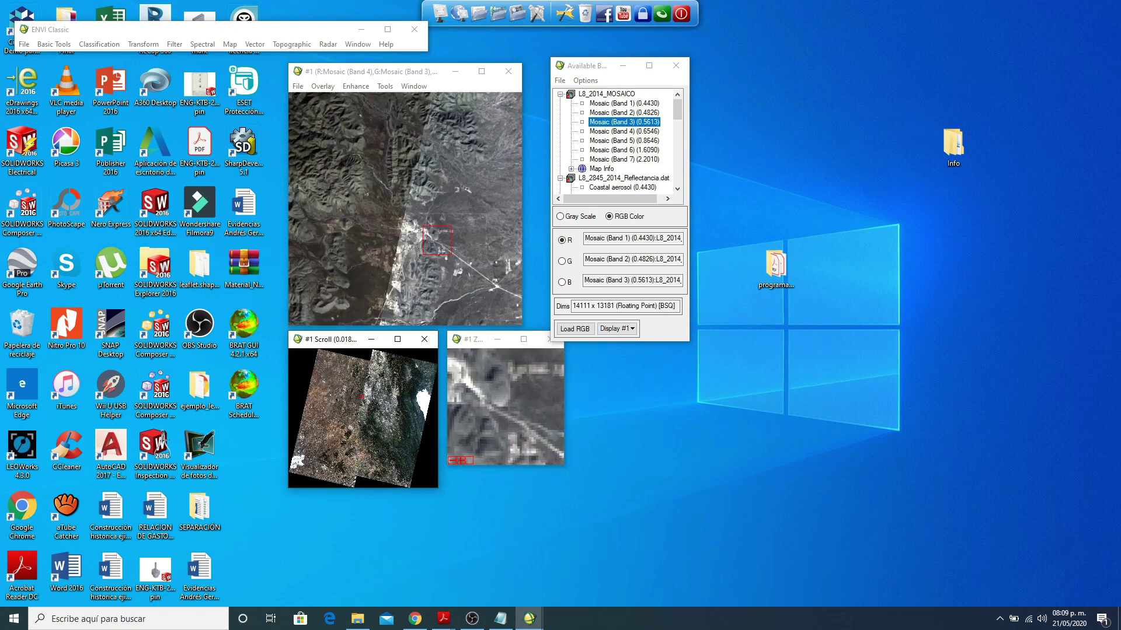
{"action": "left_click", "coordinate": [403, 230]}
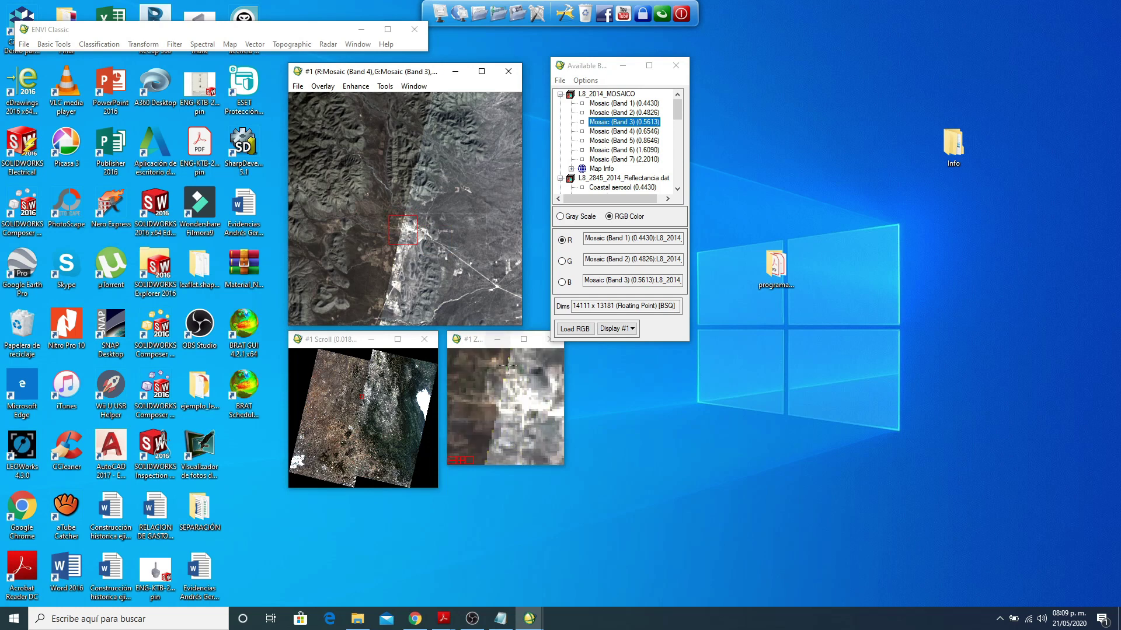
{"action": "left_click", "coordinate": [396, 258]}
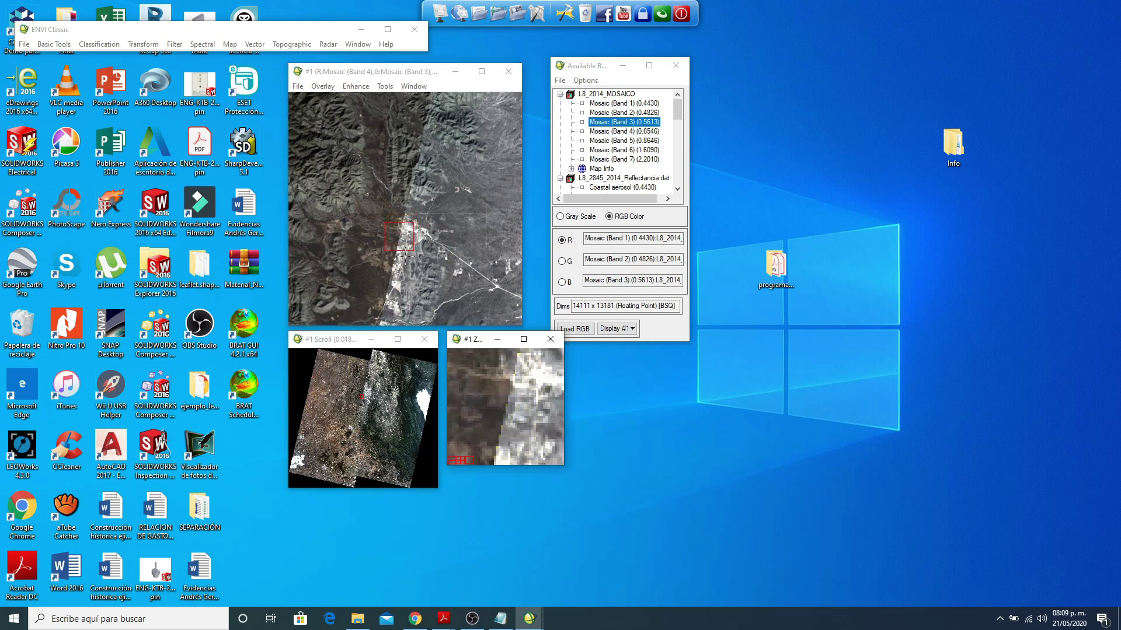
{"action": "left_click", "coordinate": [394, 276]}
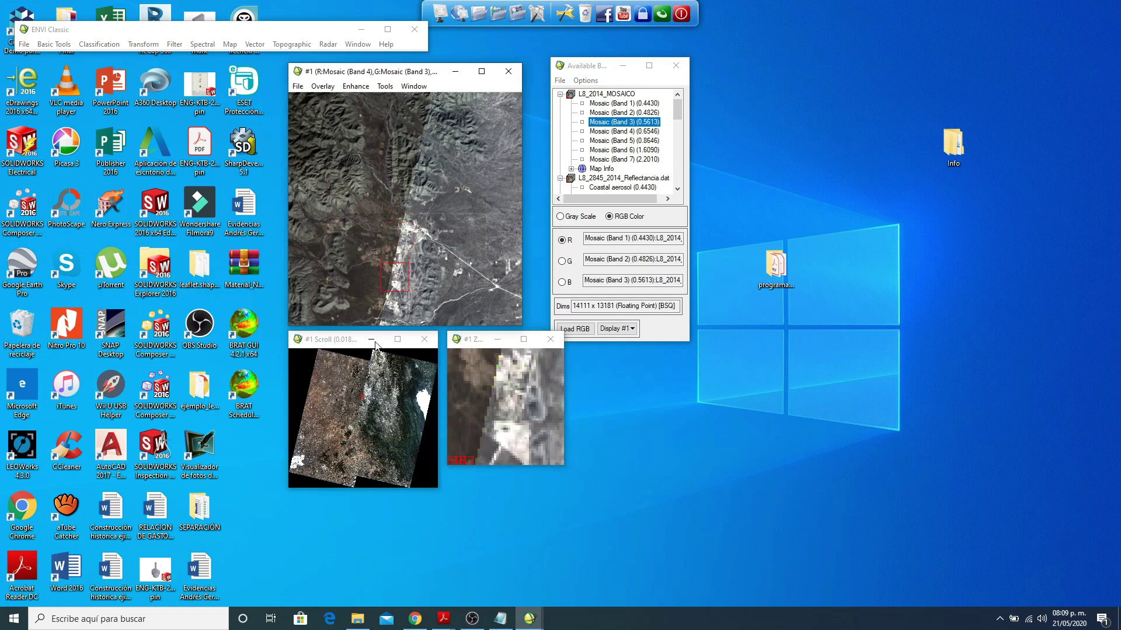
{"action": "left_click", "coordinate": [359, 404]}
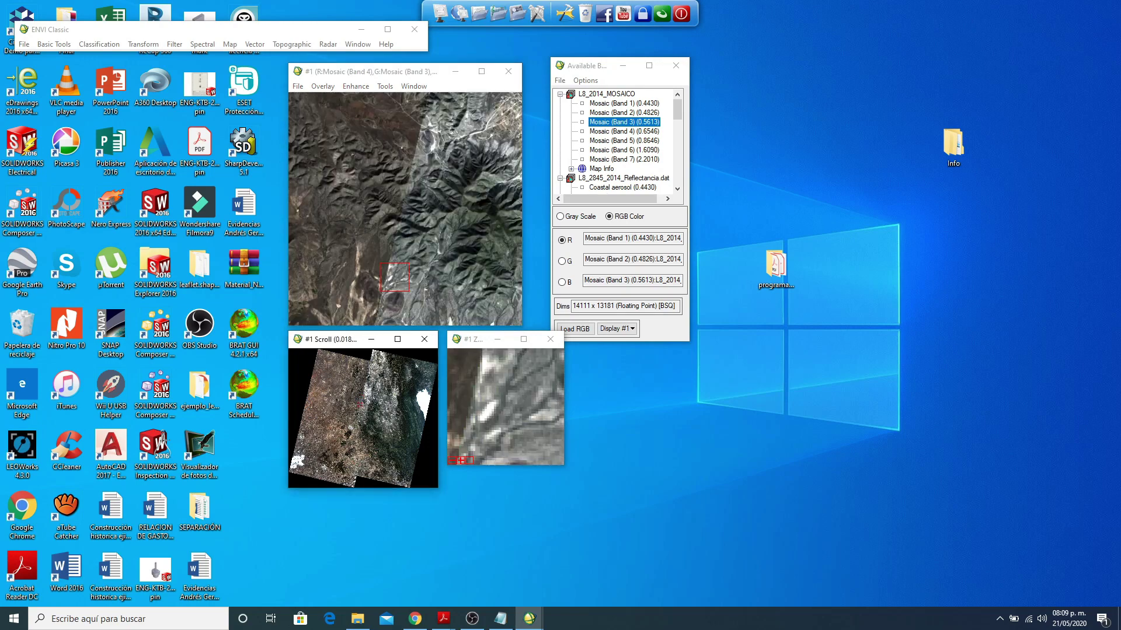
{"action": "left_click", "coordinate": [369, 369]}
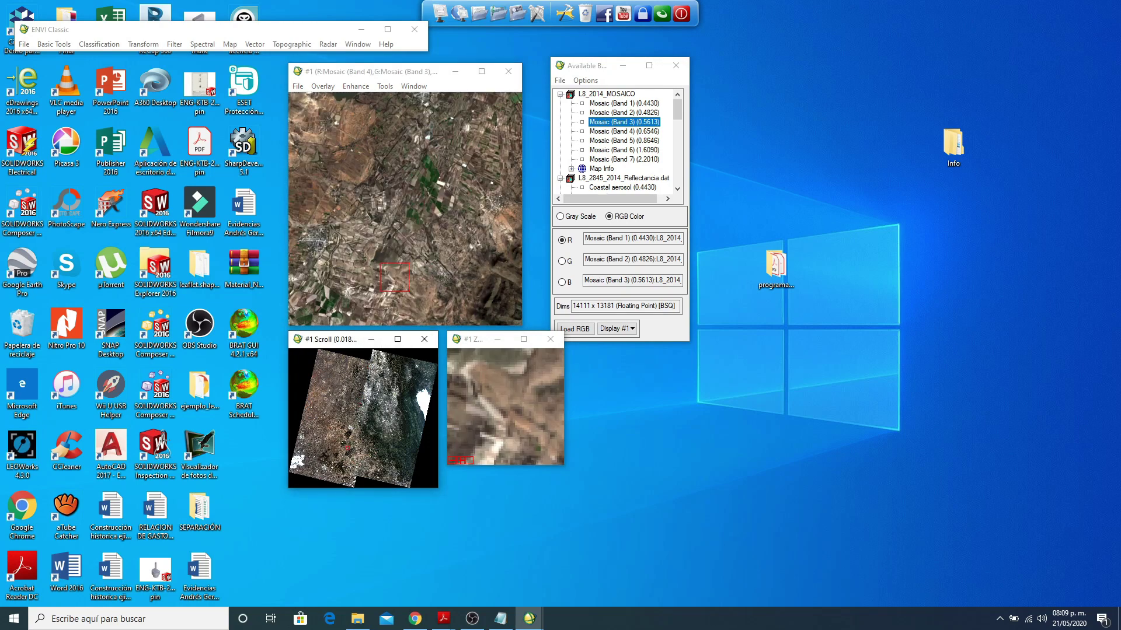
{"action": "left_click", "coordinate": [357, 478]}
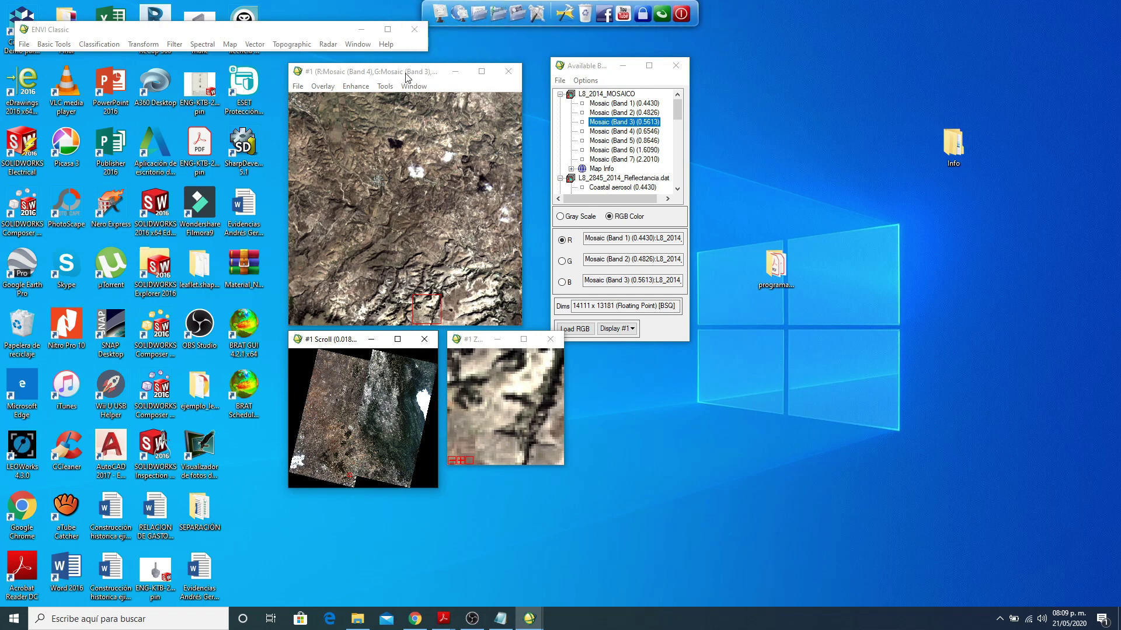
{"action": "left_click_drag", "start_coordinate": [406, 73], "coordinate": [391, 74]}
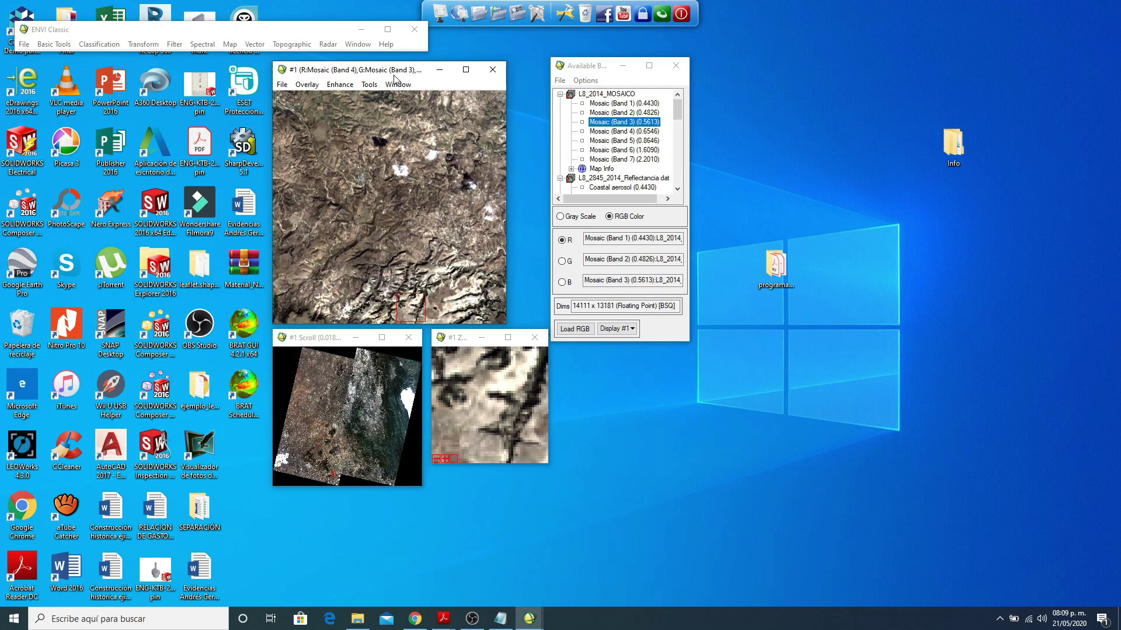
Step: Switch to Notepad, review the list of five land cover classes, and minimize the note
{"action": "left_click", "coordinate": [500, 617]}
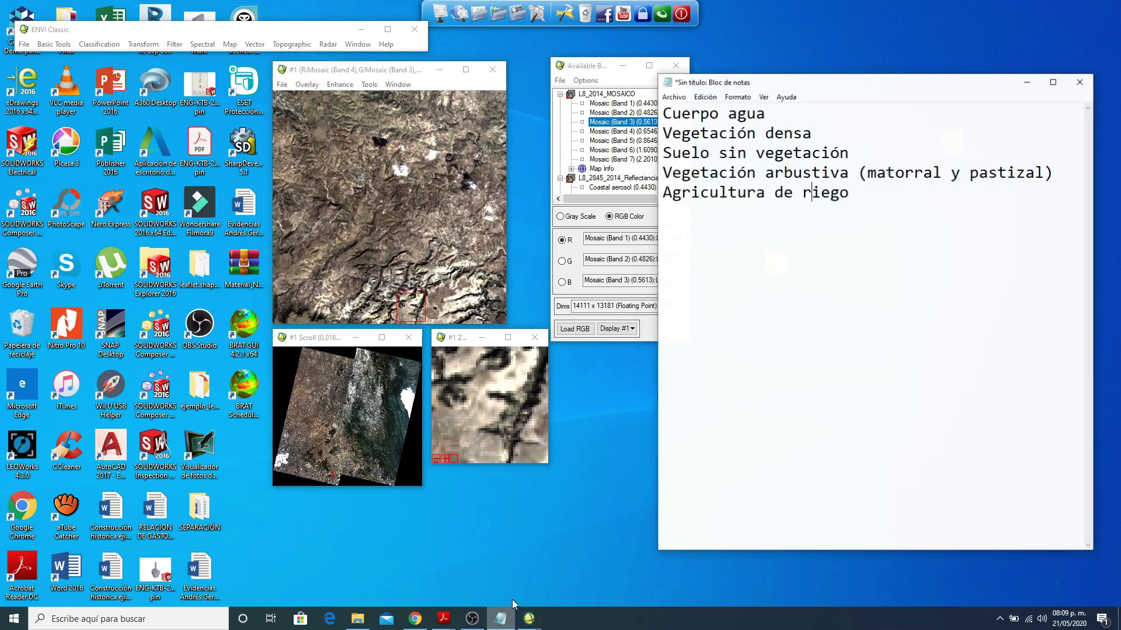
{"action": "left_click_drag", "start_coordinate": [889, 216], "coordinate": [638, 109]}
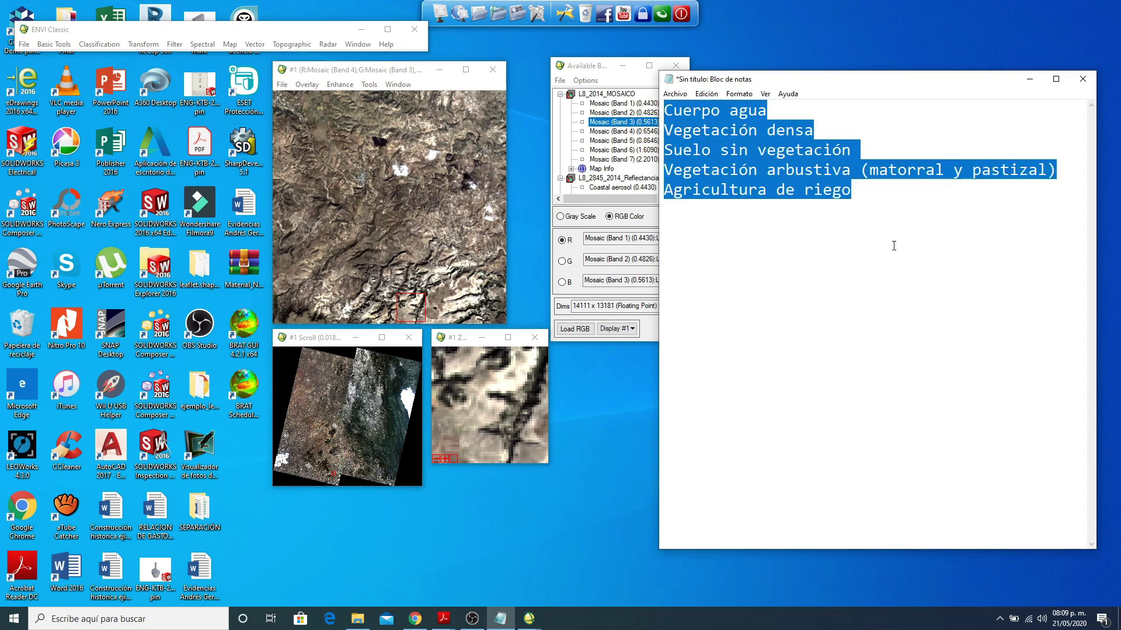
{"action": "left_click", "coordinate": [892, 208]}
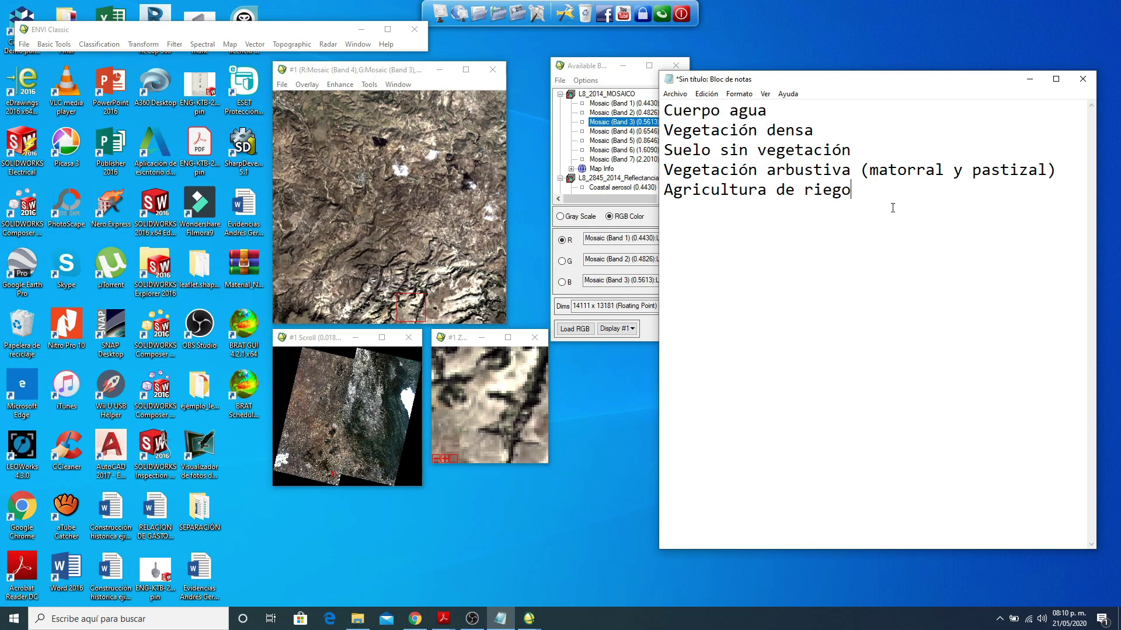
{"action": "left_click", "coordinate": [1028, 79]}
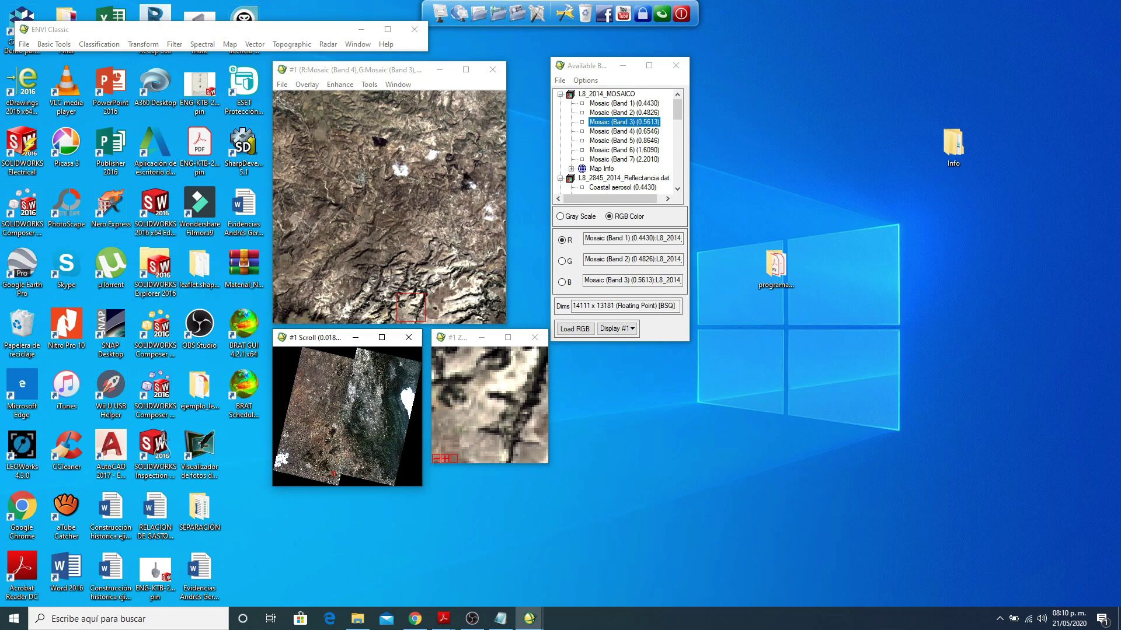
Step: Start a vector overlay on display #1 and browse to the AEMA folder for the vector file
{"action": "left_click", "coordinate": [311, 86]}
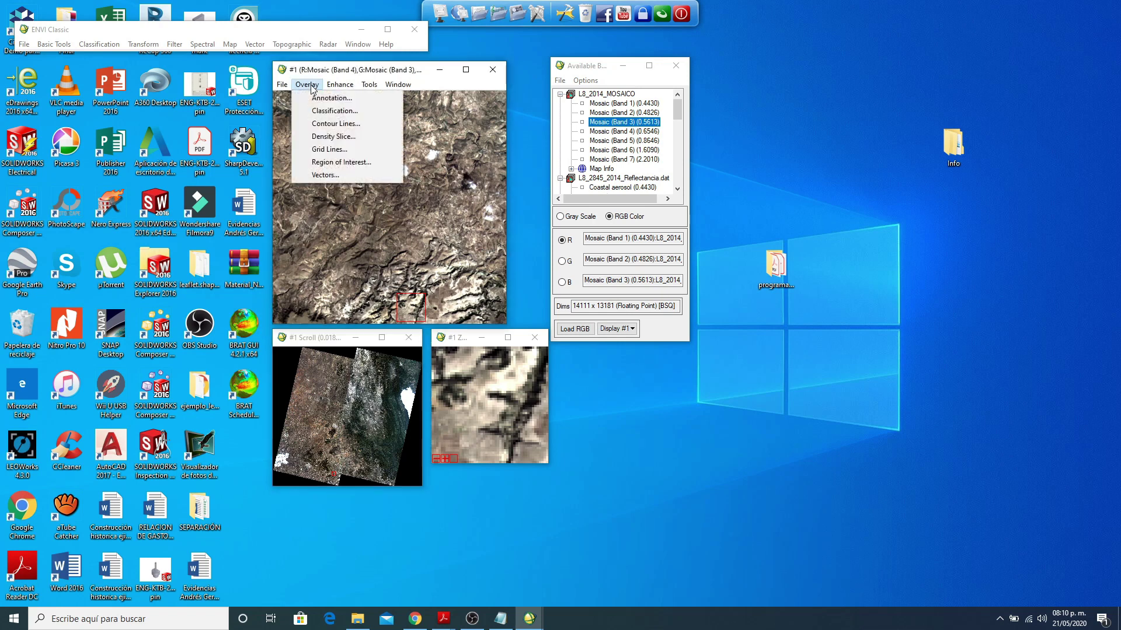
{"action": "left_click", "coordinate": [345, 175]}
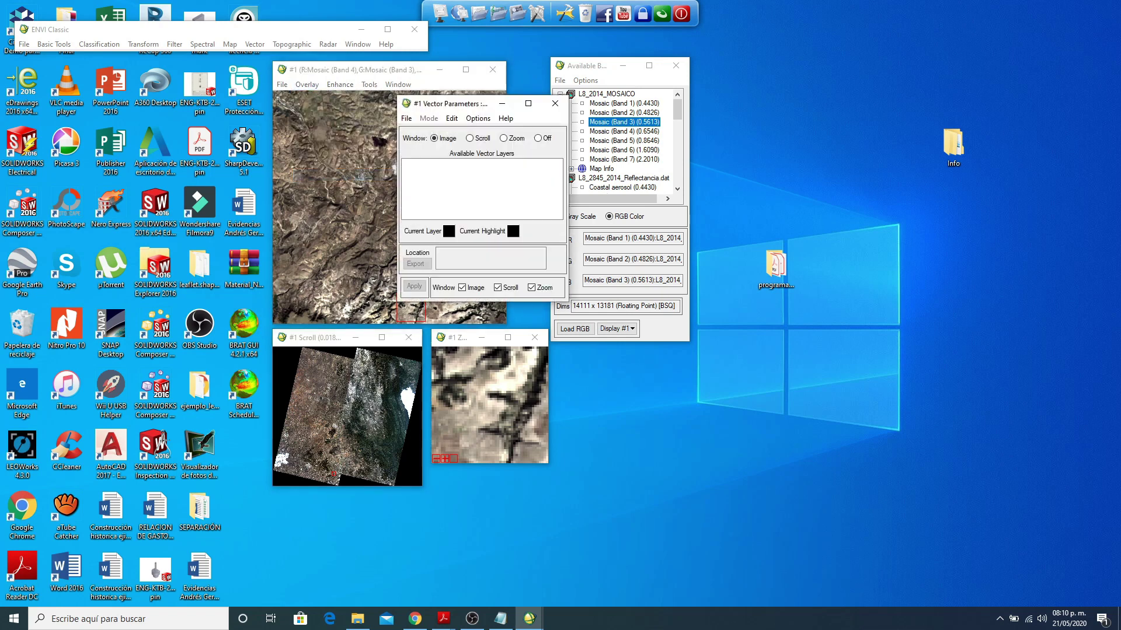
{"action": "left_click_drag", "start_coordinate": [443, 106], "coordinate": [591, 120]}
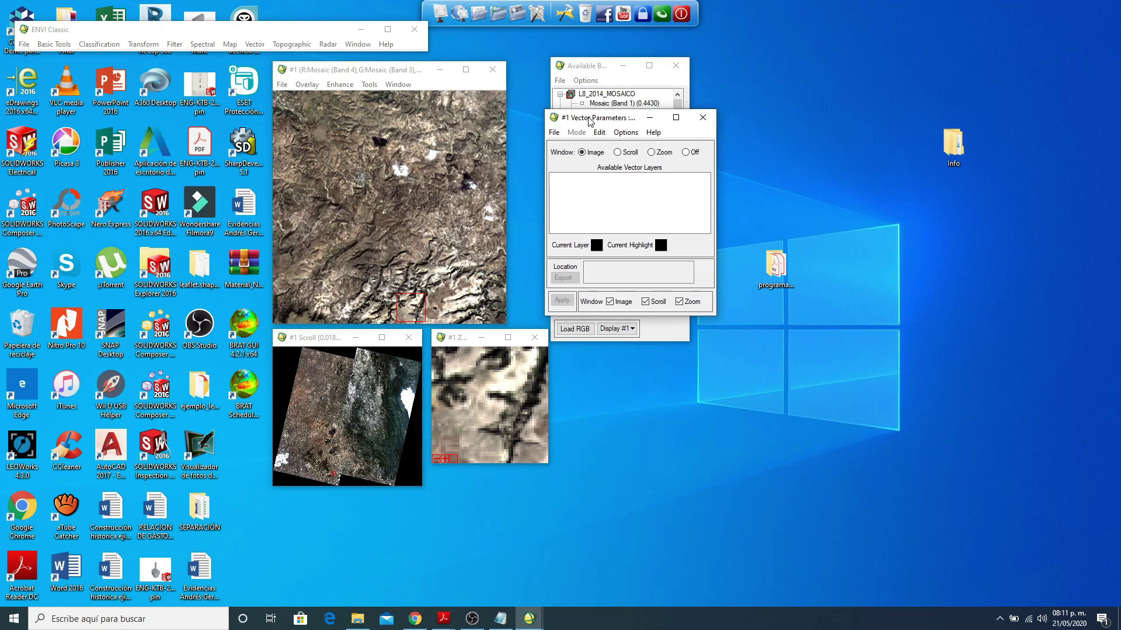
{"action": "left_click", "coordinate": [555, 133]}
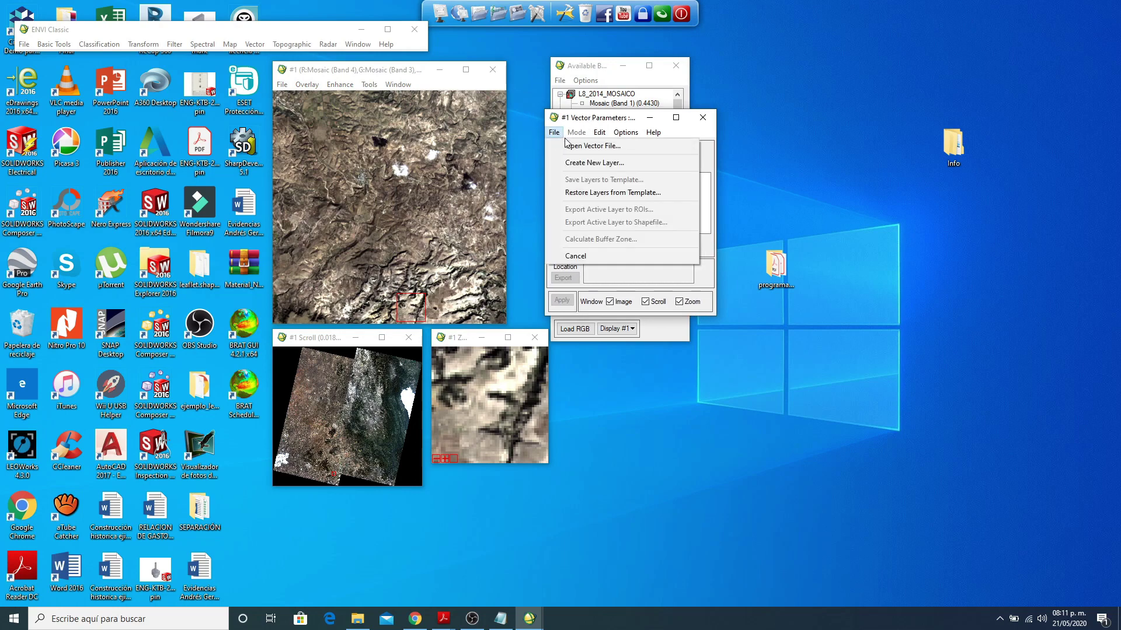
{"action": "left_click", "coordinate": [560, 147]}
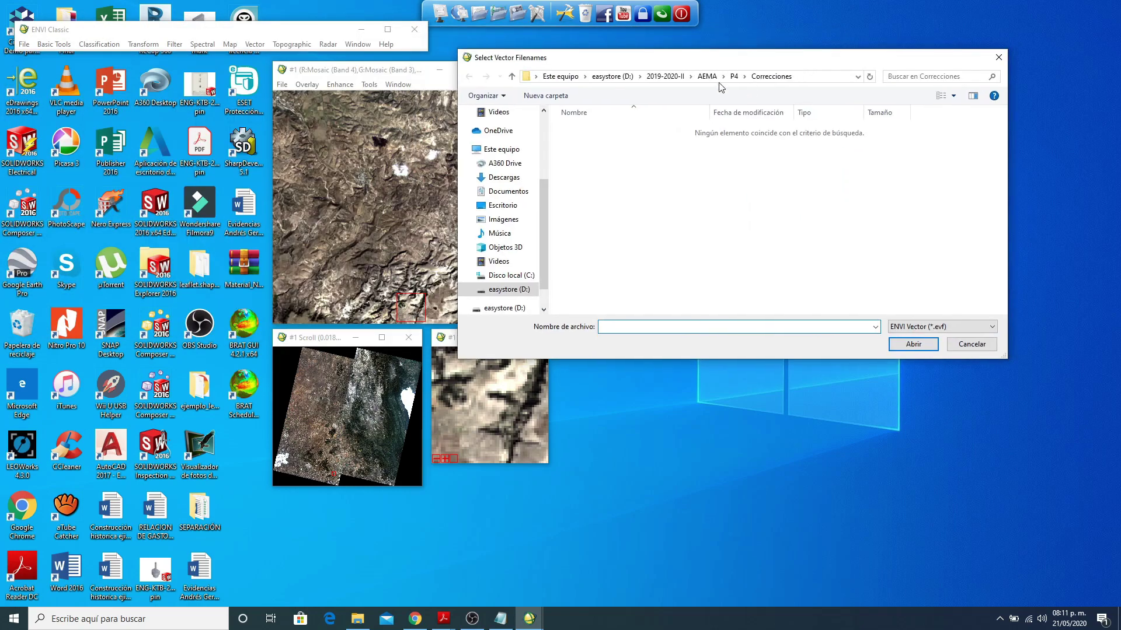
{"action": "left_click", "coordinate": [706, 76]}
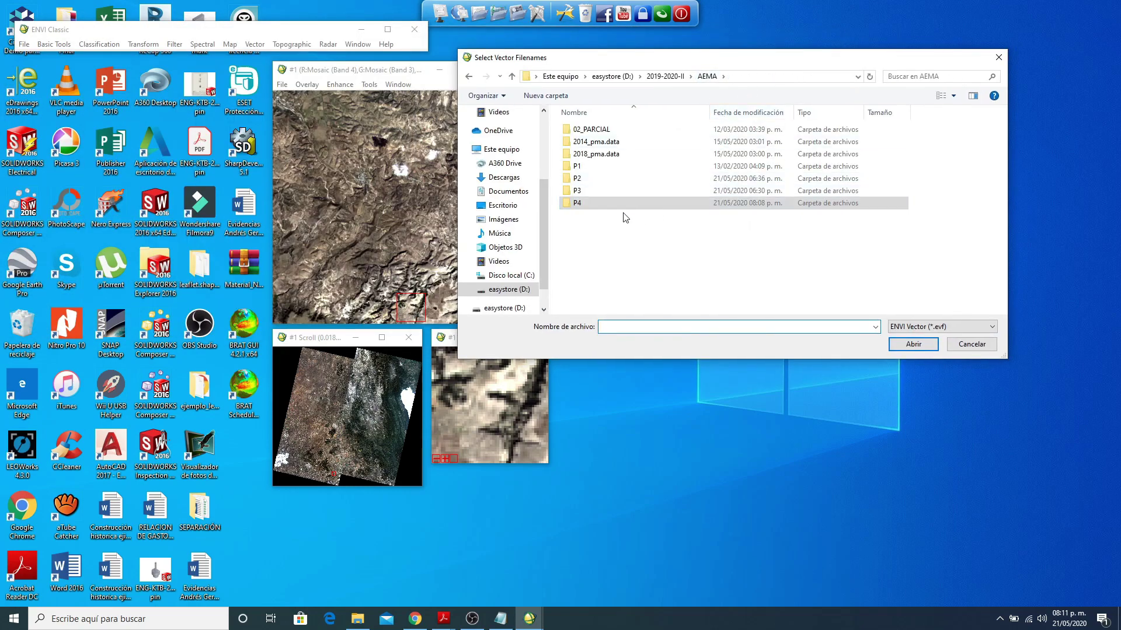
{"action": "double_click", "coordinate": [689, 191]}
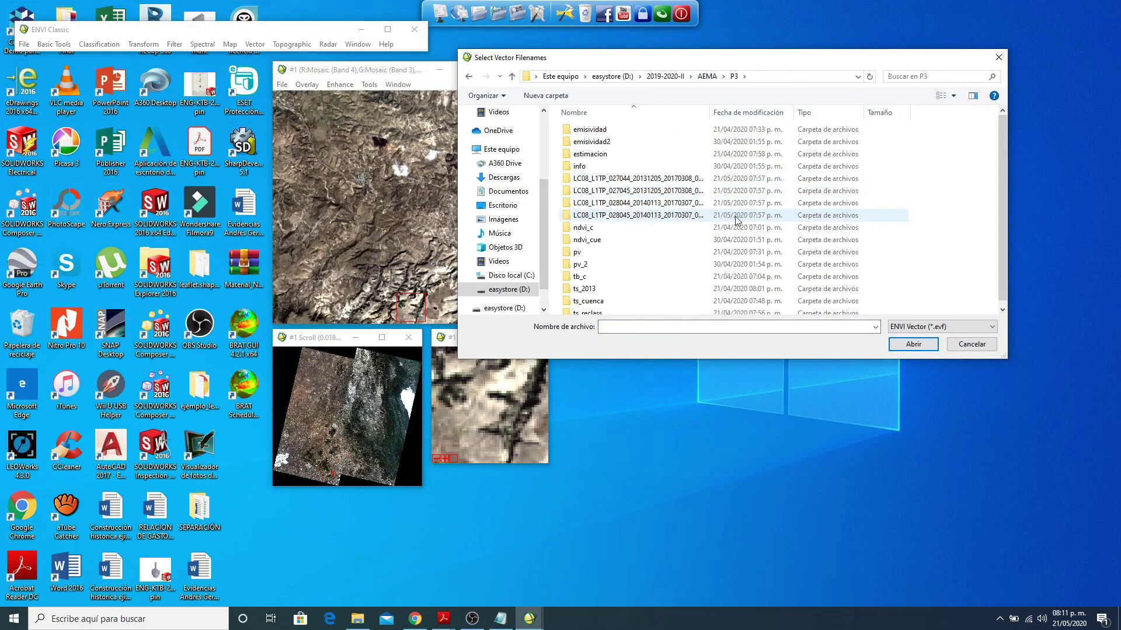
{"action": "scroll", "coordinate": [737, 220], "scroll_direction": "down", "scroll_amount": 1}
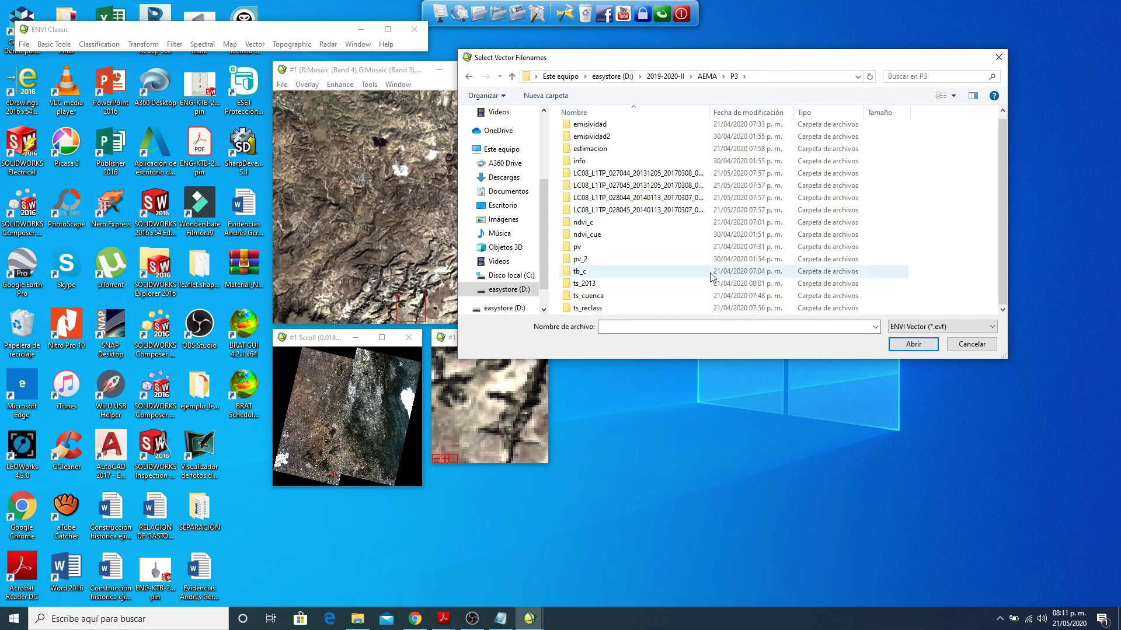
{"action": "scroll", "coordinate": [683, 294], "scroll_direction": "up", "scroll_amount": 1}
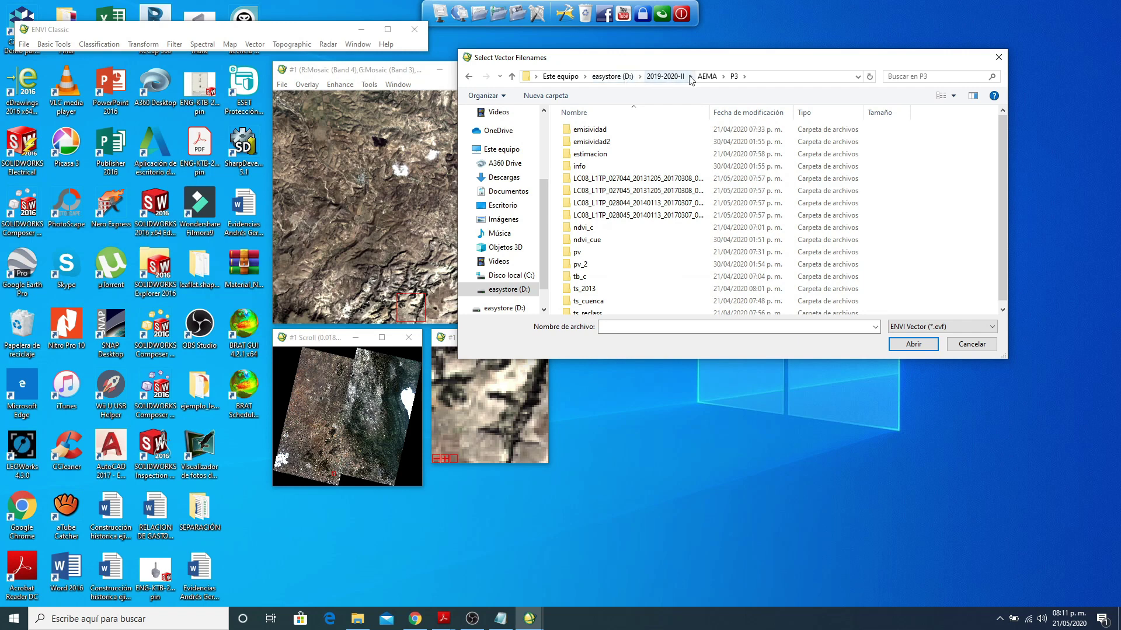
{"action": "left_click", "coordinate": [706, 76]}
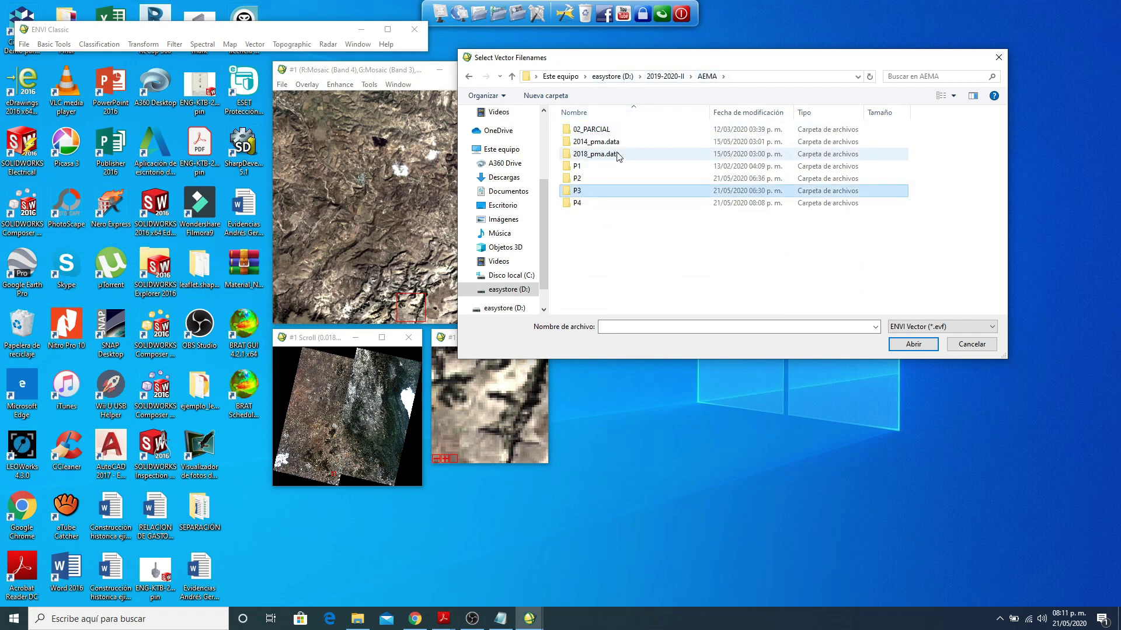
Step: Load the vector file cslp_utm_.evf from the P2 folder as an overlay on the mosaic
{"action": "double_click", "coordinate": [590, 177]}
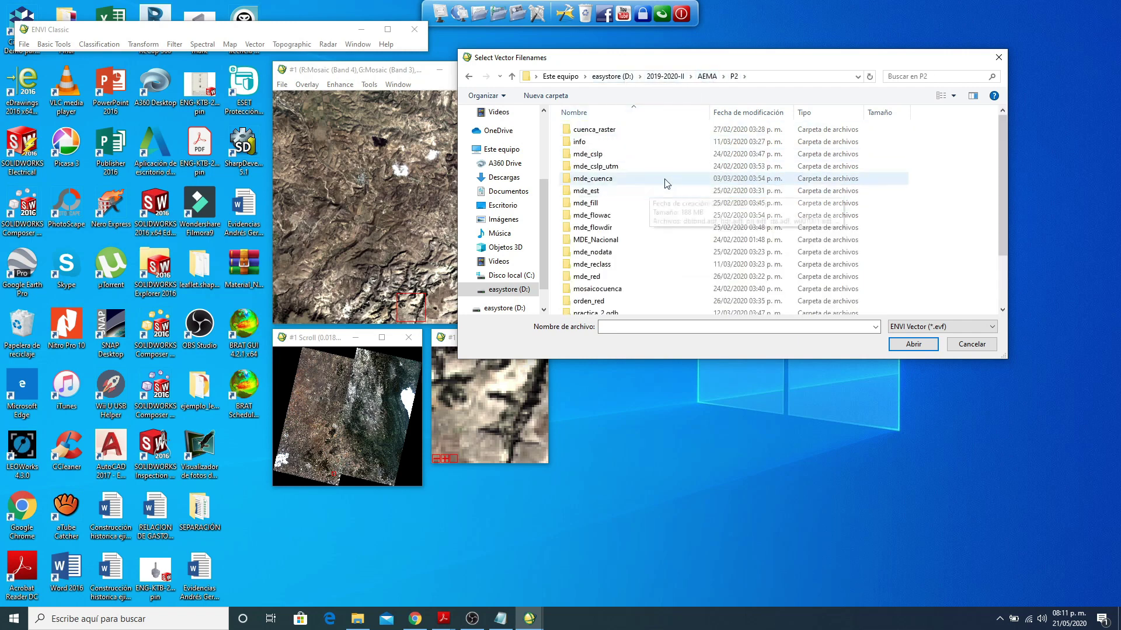
{"action": "scroll", "coordinate": [677, 179], "scroll_direction": "down", "scroll_amount": 2}
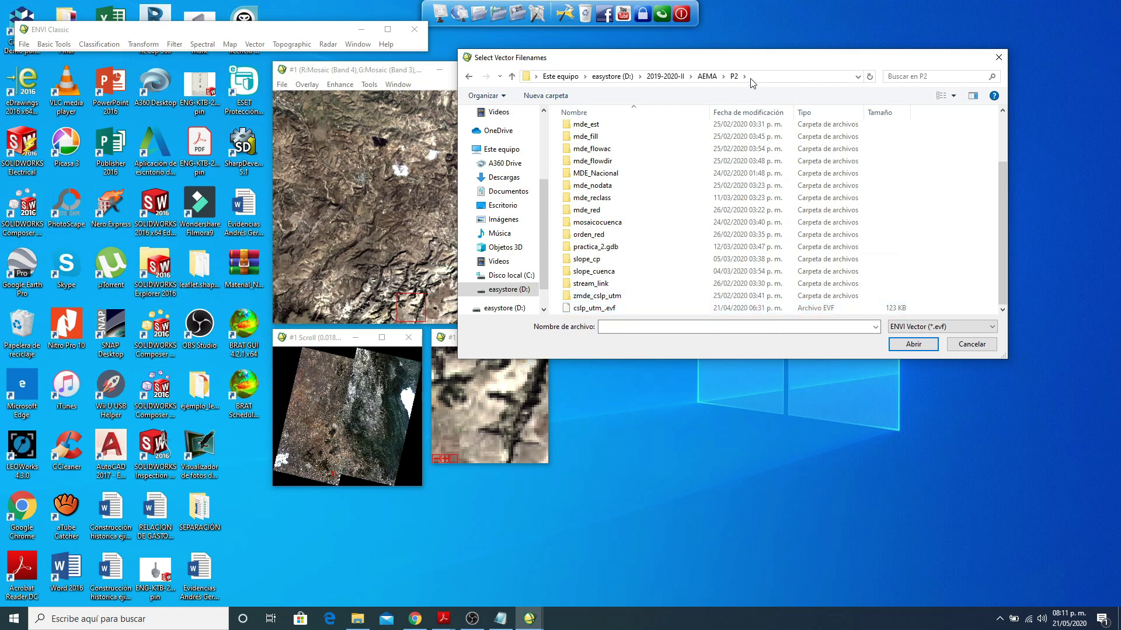
{"action": "left_click", "coordinate": [611, 310]}
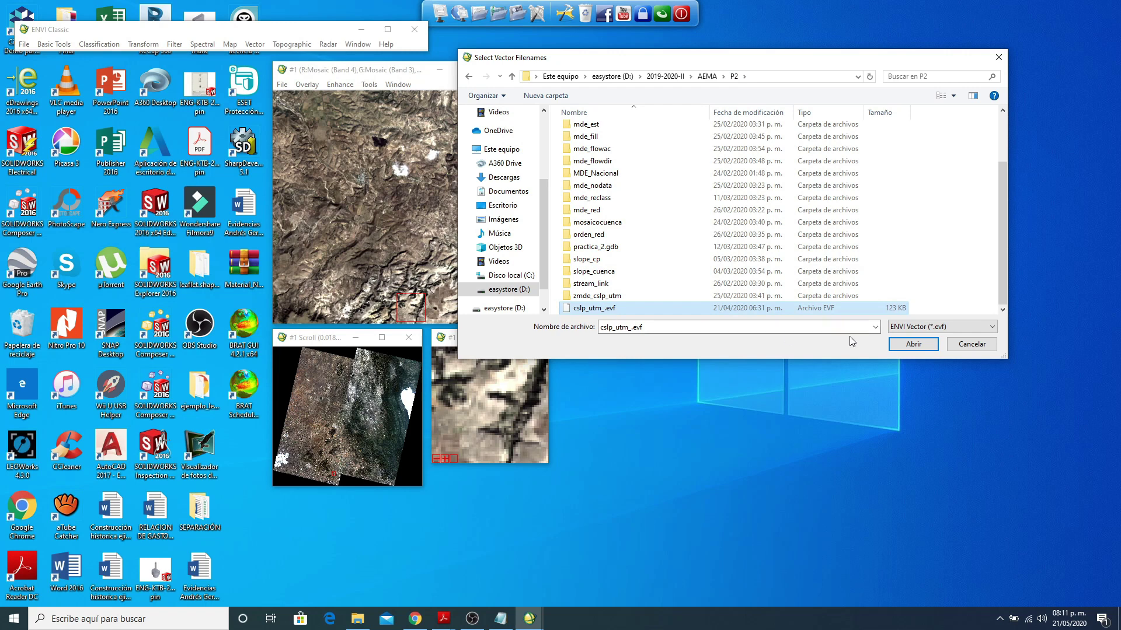
{"action": "left_click", "coordinate": [913, 344]}
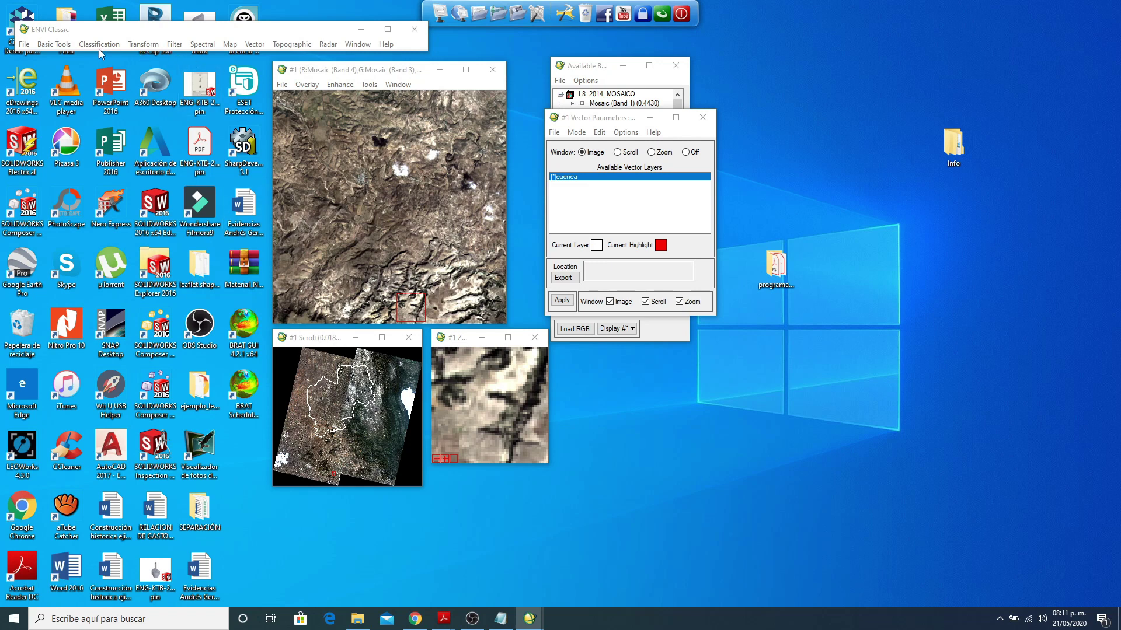
Step: Start applying a mask with L8_2014_MOSAICO as the input file, and move the dialog clear of the display
{"action": "left_click", "coordinate": [53, 45]}
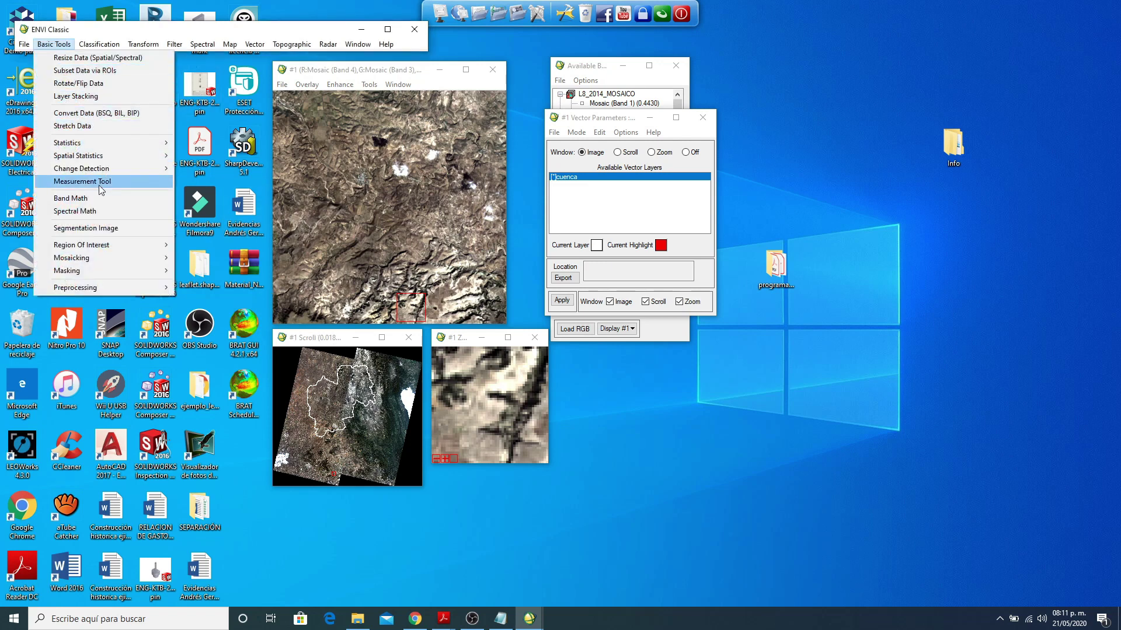
{"action": "mouse_move", "coordinate": [138, 272]}
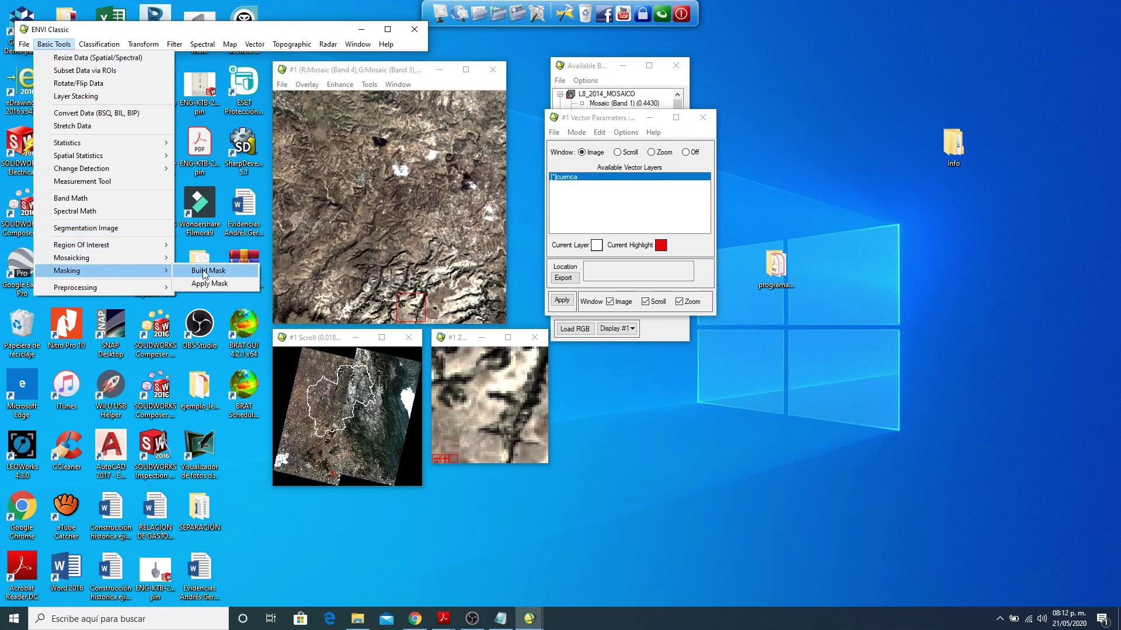
{"action": "left_click", "coordinate": [230, 285]}
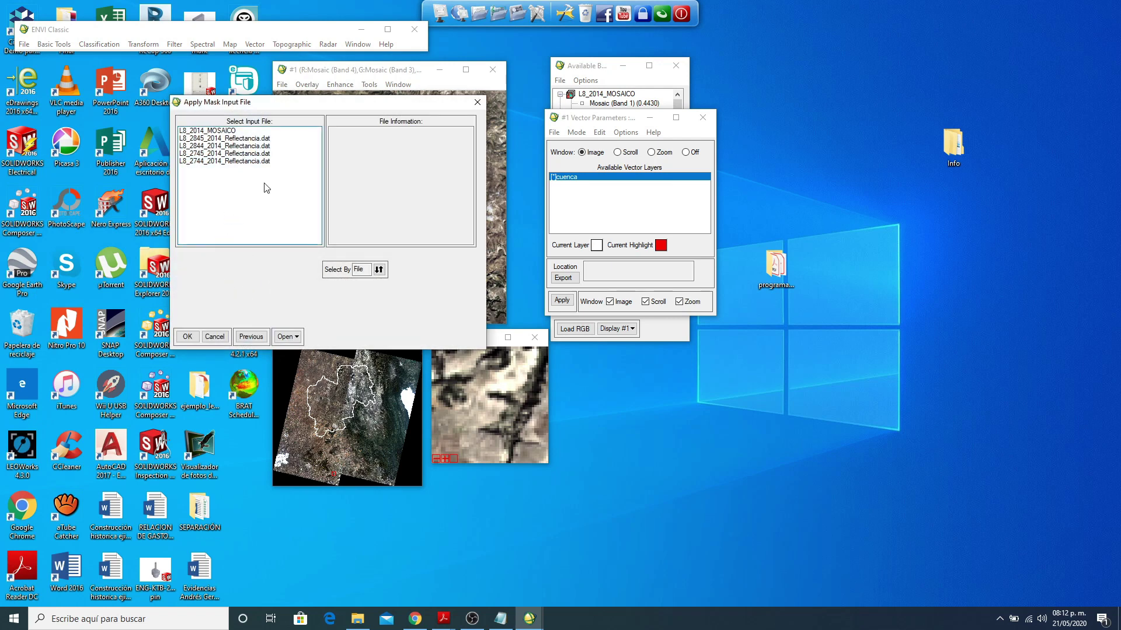
{"action": "left_click", "coordinate": [217, 132]}
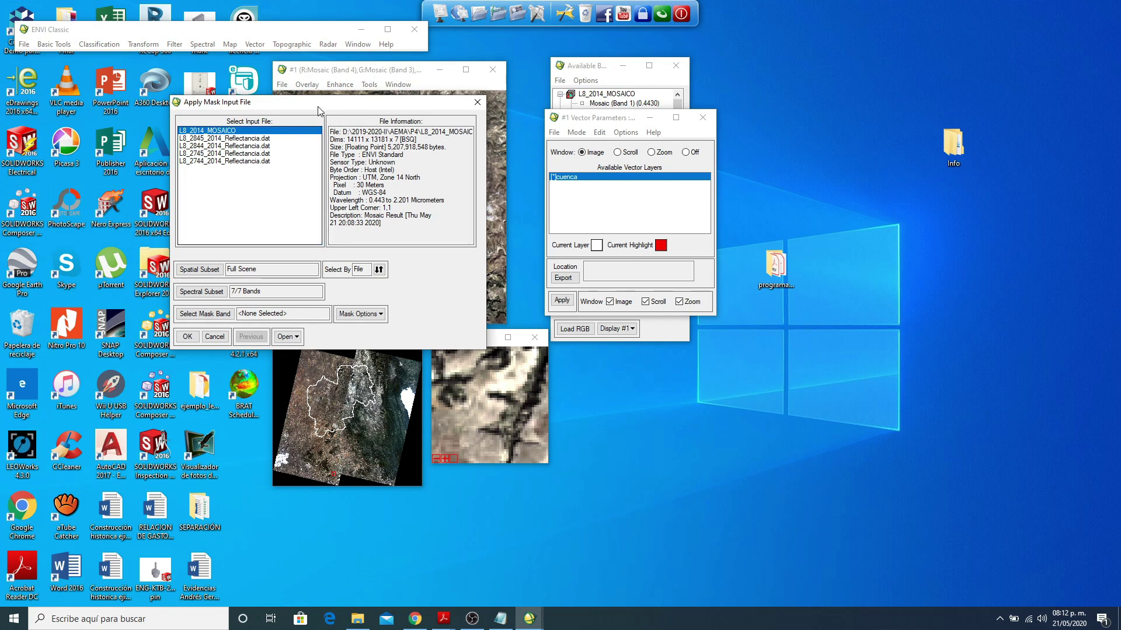
{"action": "left_click_drag", "start_coordinate": [313, 107], "coordinate": [684, 77]}
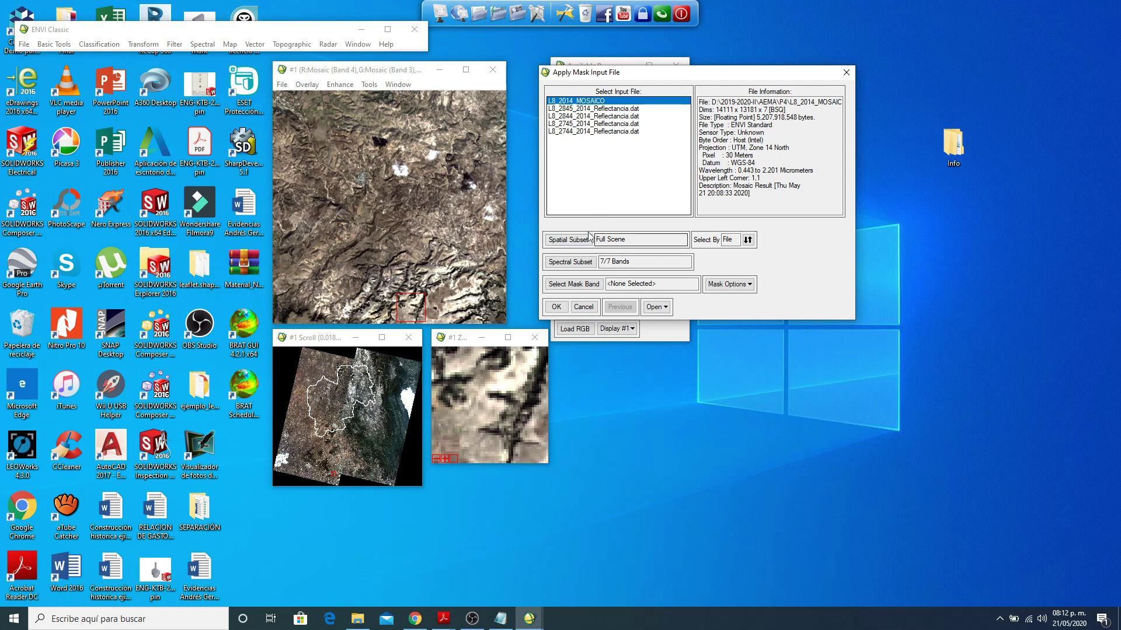
Step: Limit the mosaic's spatial subset to the extent of the cuenca vector layer
{"action": "left_click", "coordinate": [568, 241]}
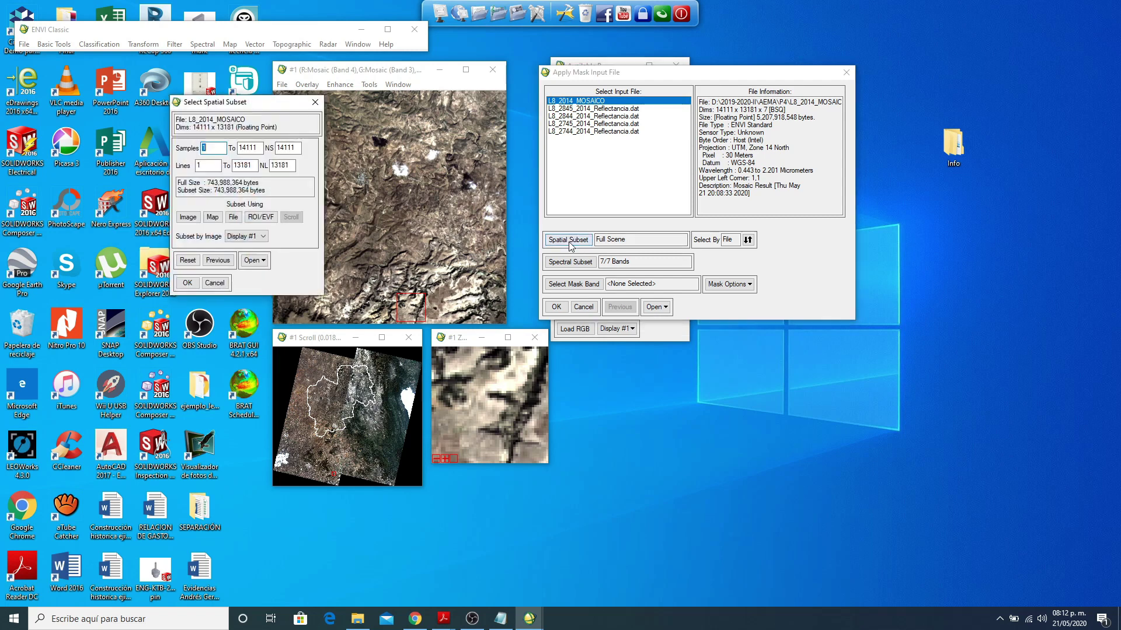
{"action": "left_click", "coordinate": [261, 217]}
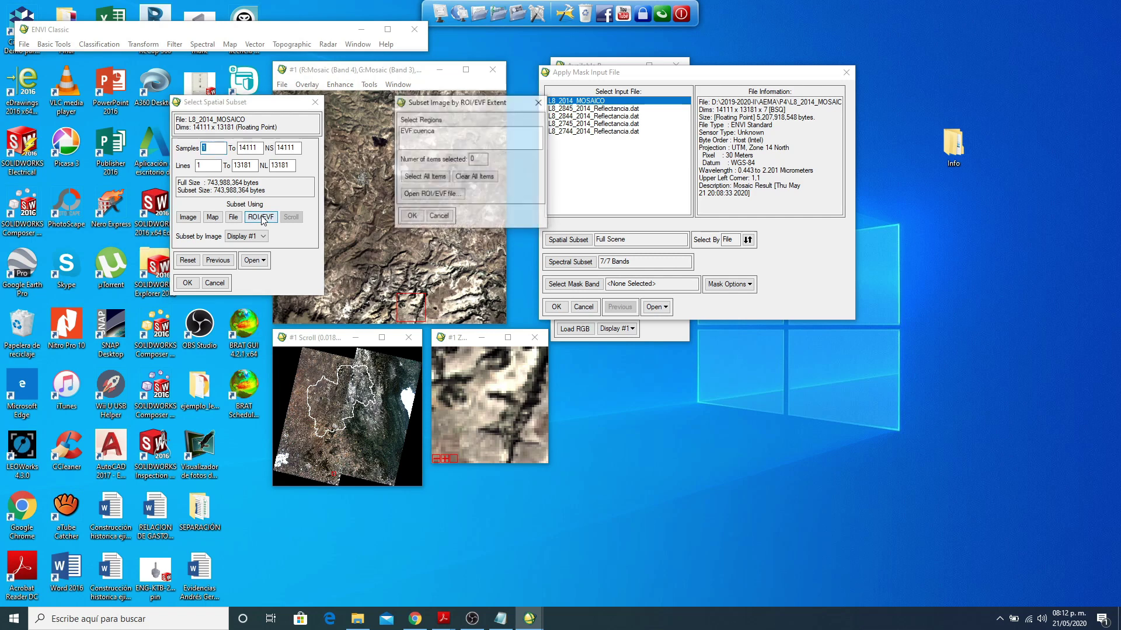
{"action": "left_click", "coordinate": [423, 133]}
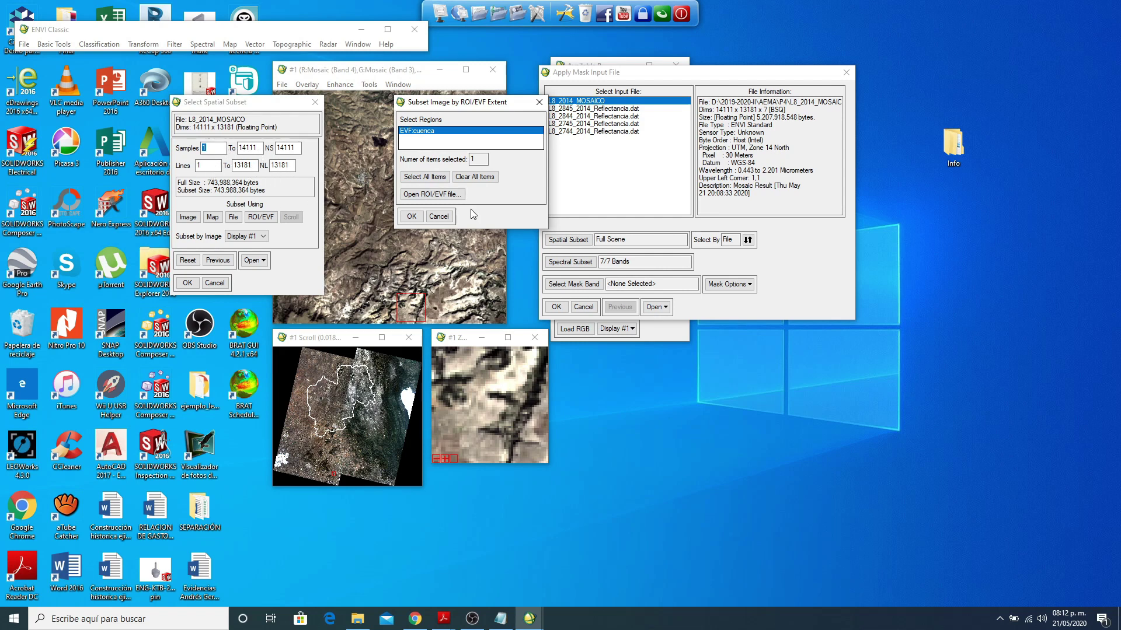
{"action": "left_click", "coordinate": [411, 218]}
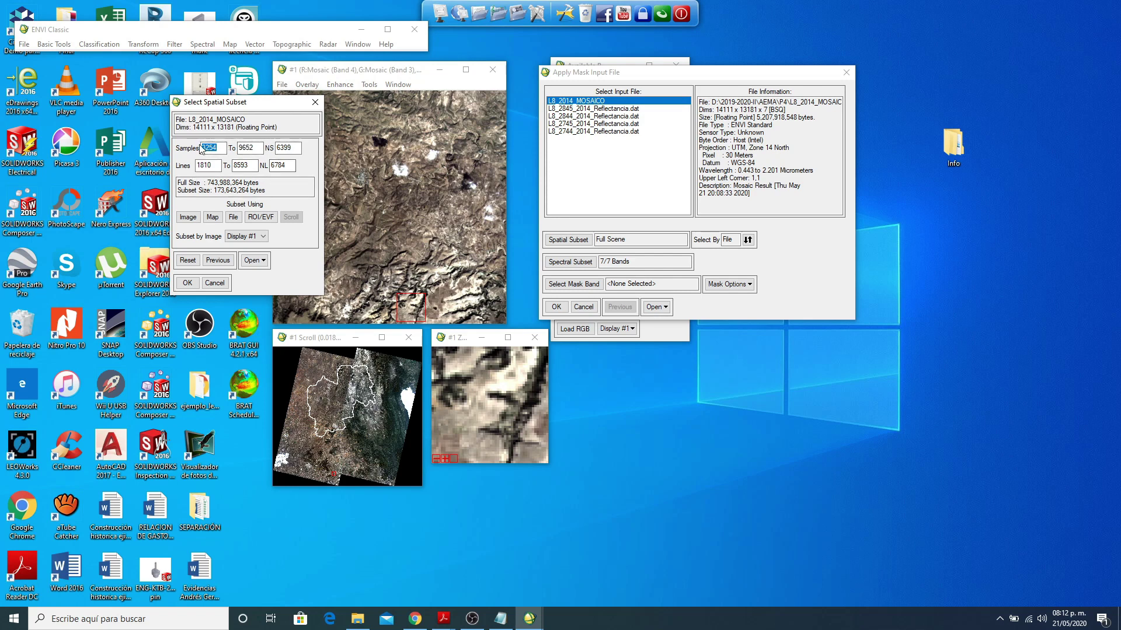
{"action": "left_click", "coordinate": [180, 286]}
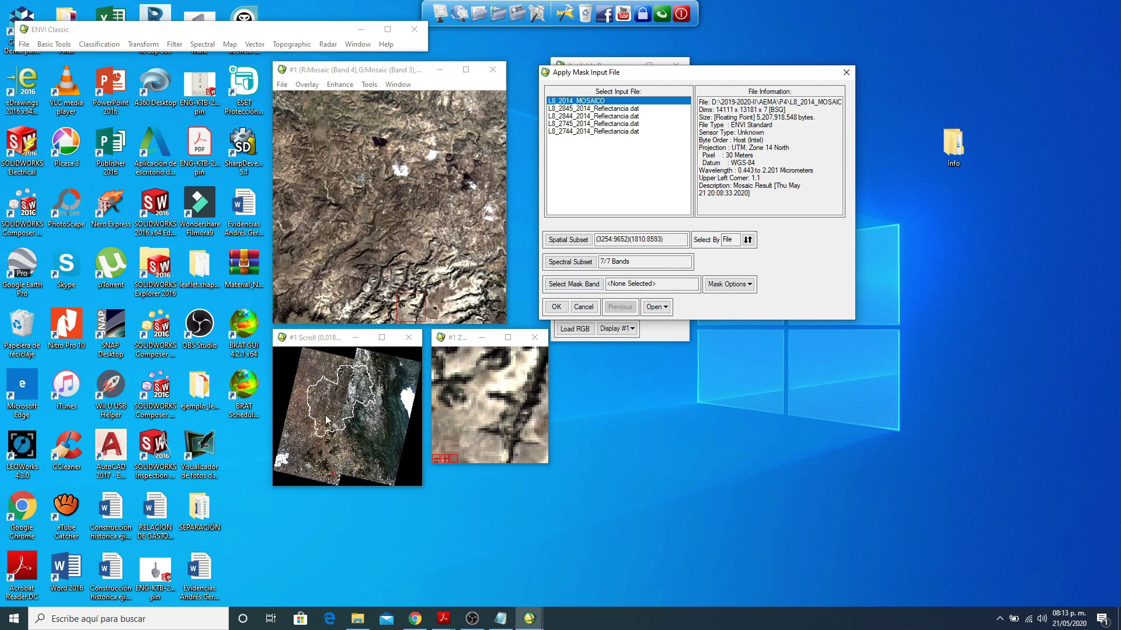
Step: Start building a mask and import the cuenca EVF as its attribute, associated with the L8_2014_MOSAICO data file
{"action": "left_click", "coordinate": [748, 287]}
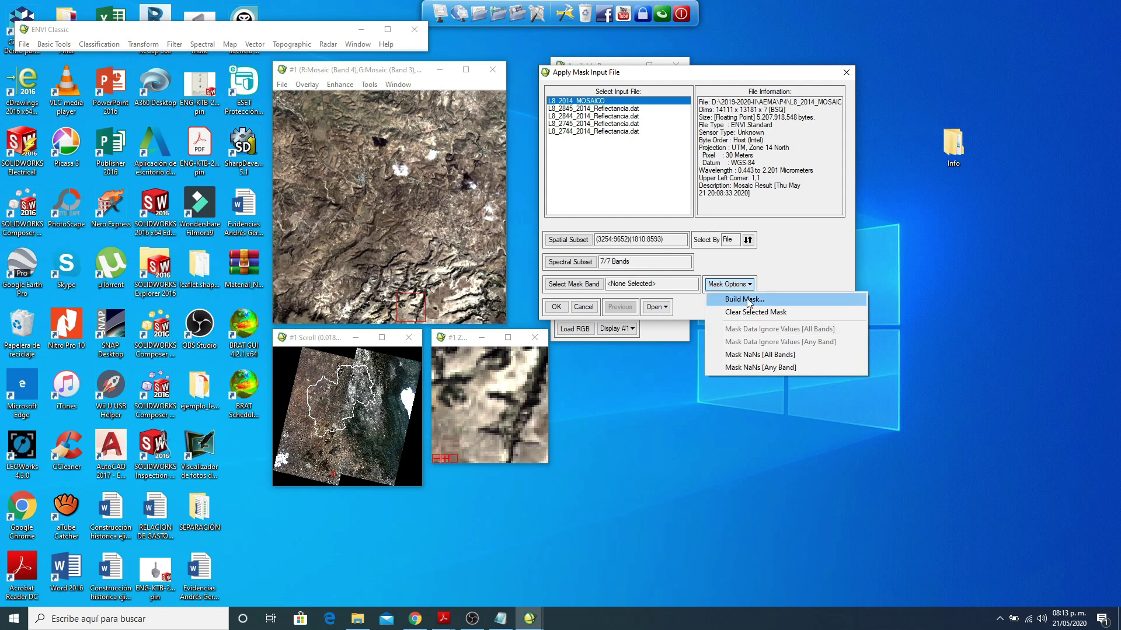
{"action": "left_click", "coordinate": [748, 301]}
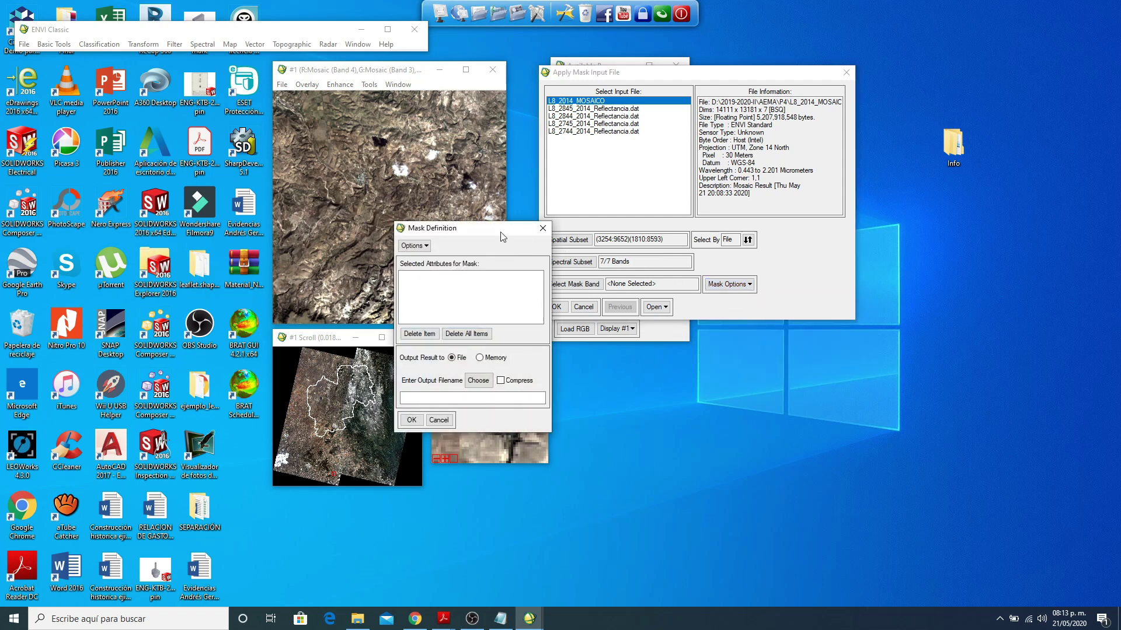
{"action": "left_click_drag", "start_coordinate": [469, 230], "coordinate": [779, 188]}
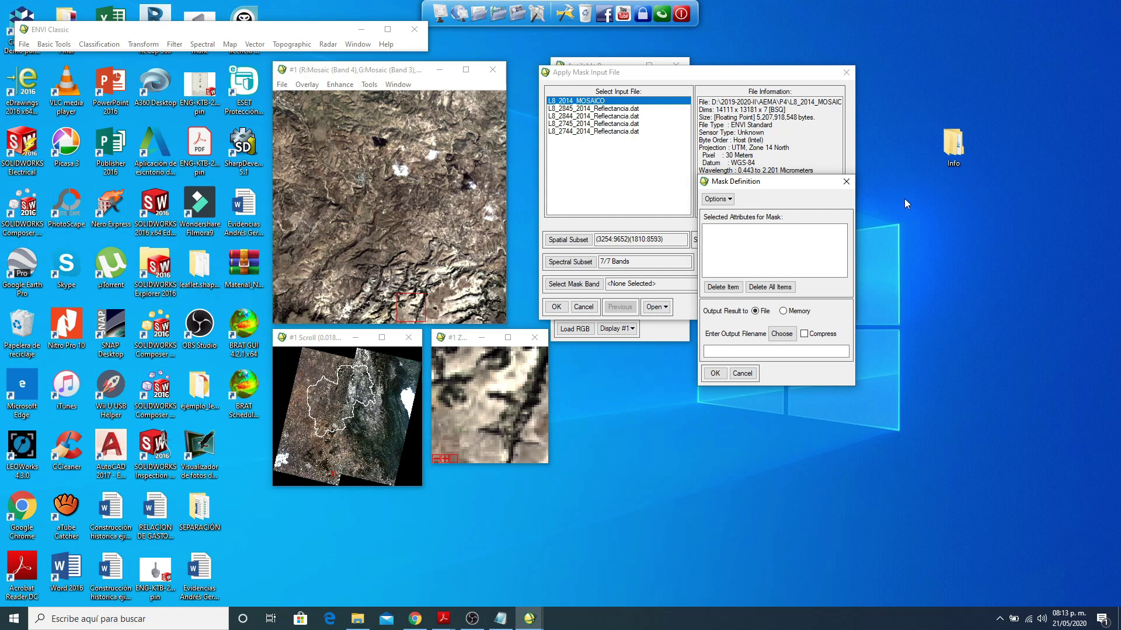
{"action": "left_click", "coordinate": [731, 202]}
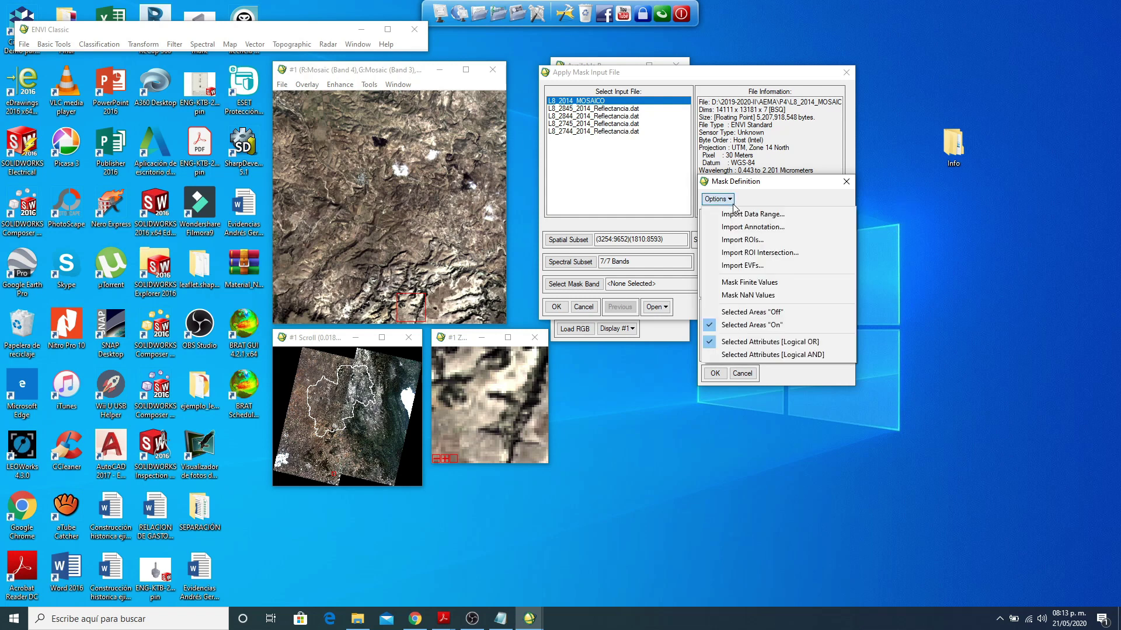
{"action": "left_click", "coordinate": [761, 267]}
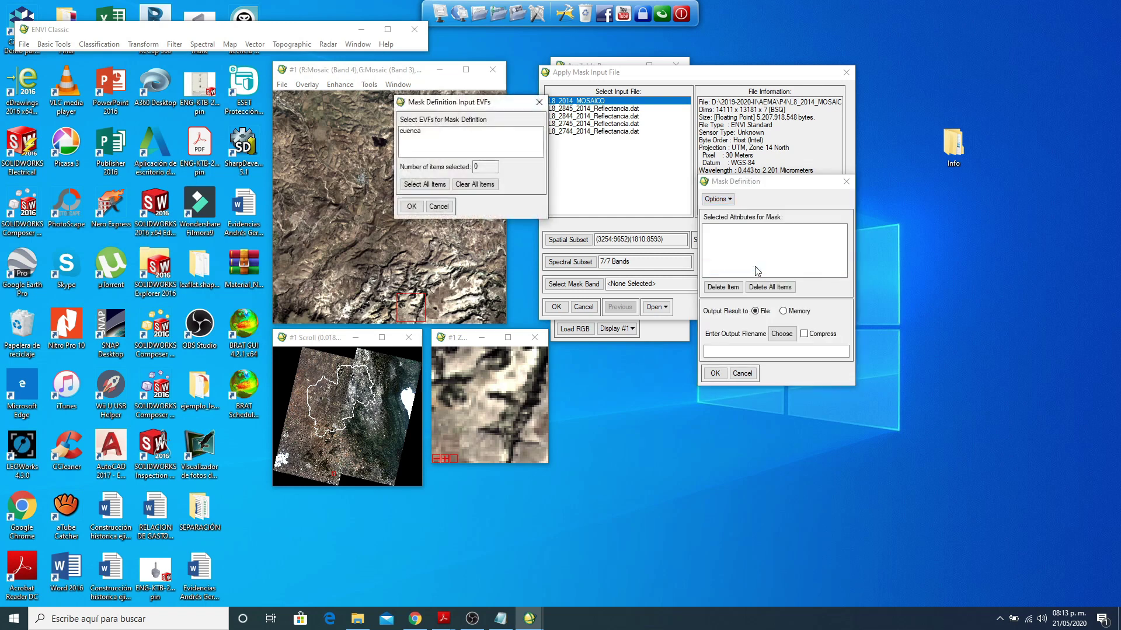
{"action": "left_click", "coordinate": [410, 132]}
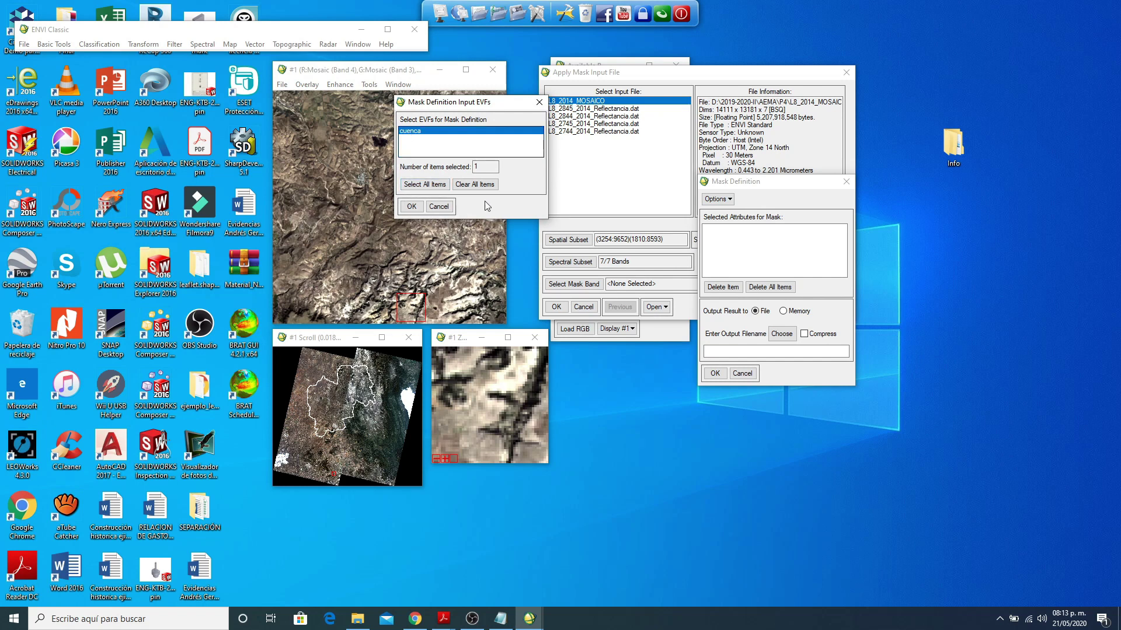
{"action": "left_click", "coordinate": [411, 207]}
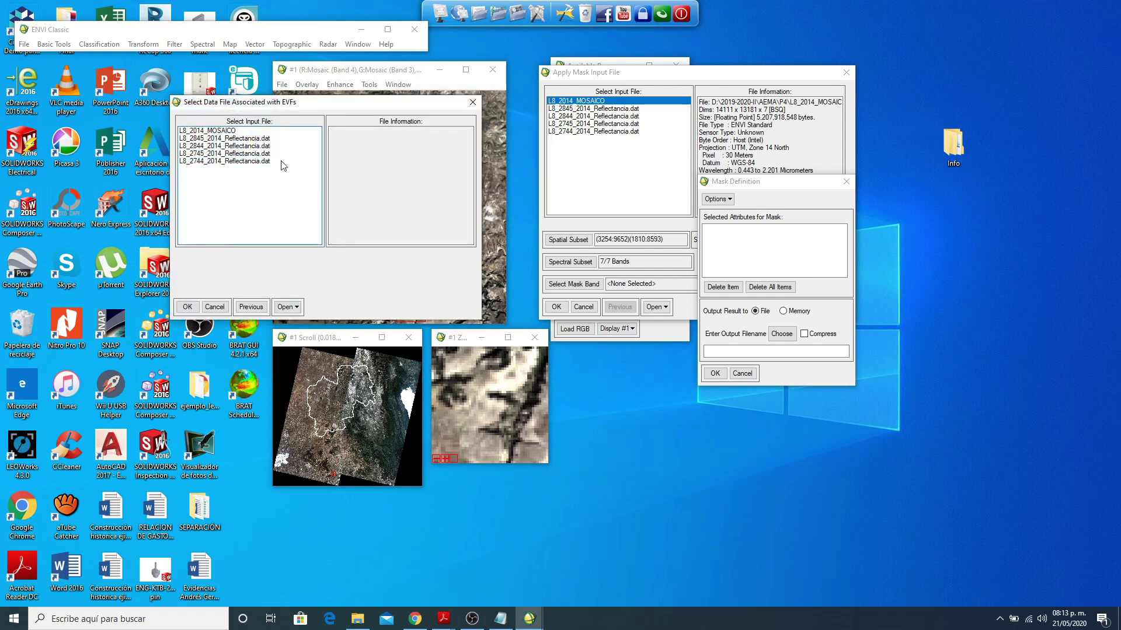
{"action": "left_click", "coordinate": [207, 132]}
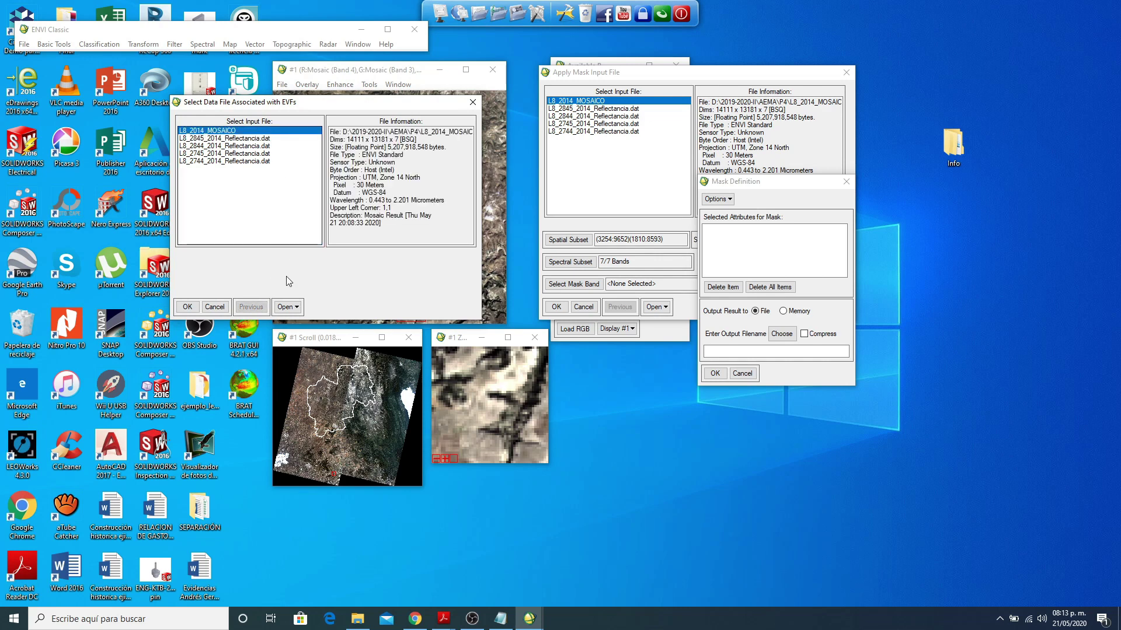
{"action": "left_click", "coordinate": [188, 307]}
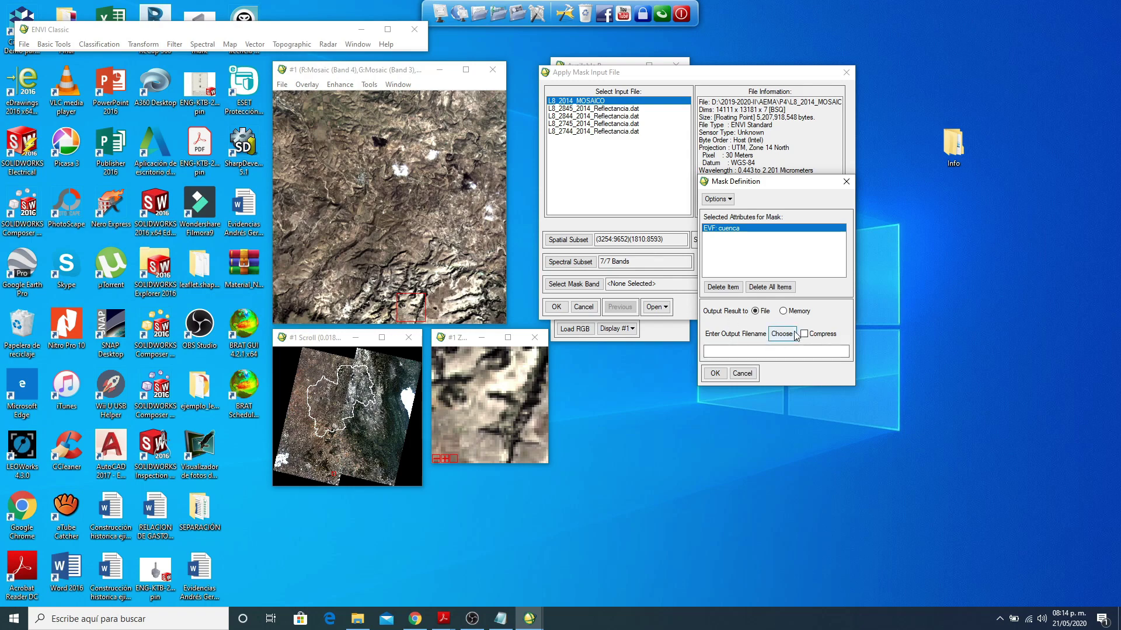
Step: Set the mask's output file to L8_2014_MASK in the P4 folder and build the mask
{"action": "left_click", "coordinate": [769, 334]}
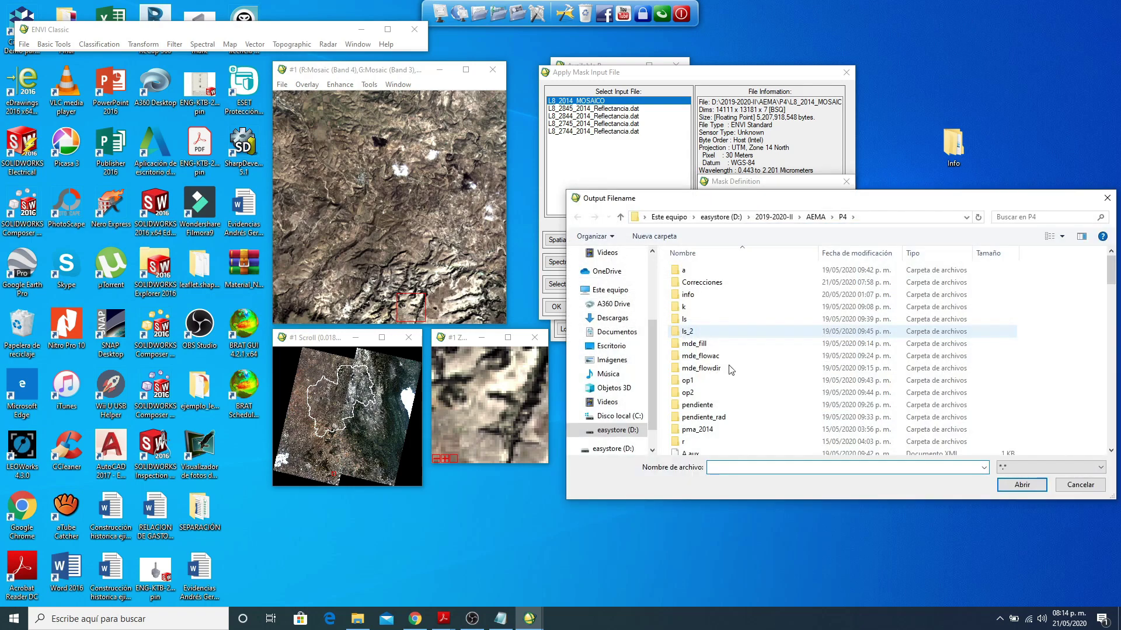
{"action": "scroll", "coordinate": [772, 400], "scroll_direction": "down", "scroll_amount": 10}
{"action": "scroll", "coordinate": [774, 404], "scroll_direction": "up", "scroll_amount": 8}
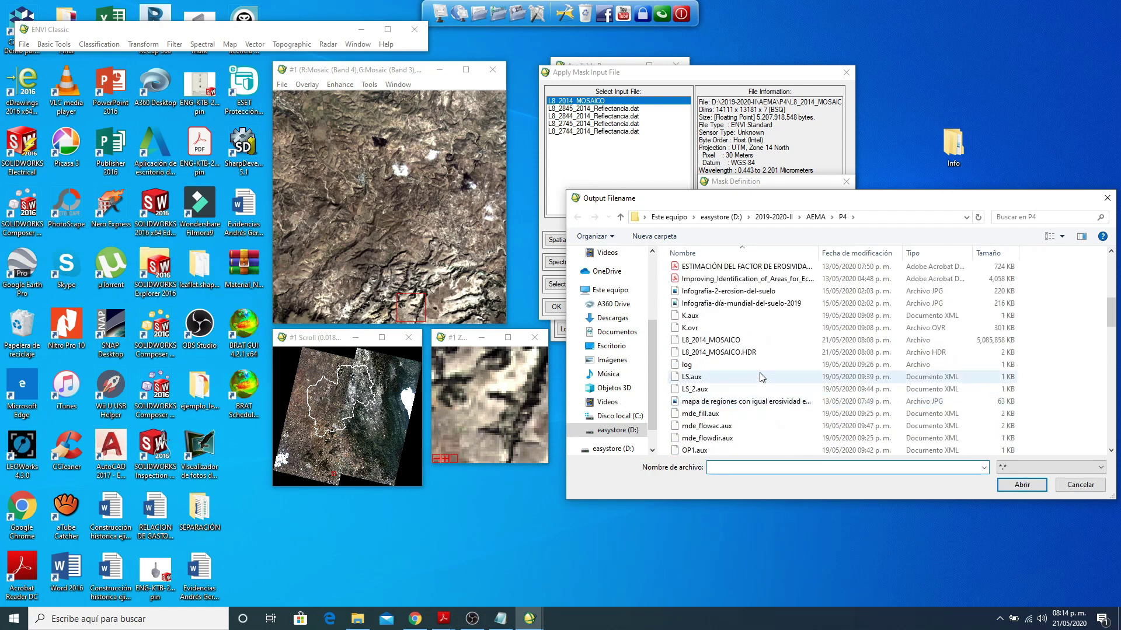
{"action": "left_click", "coordinate": [736, 341]}
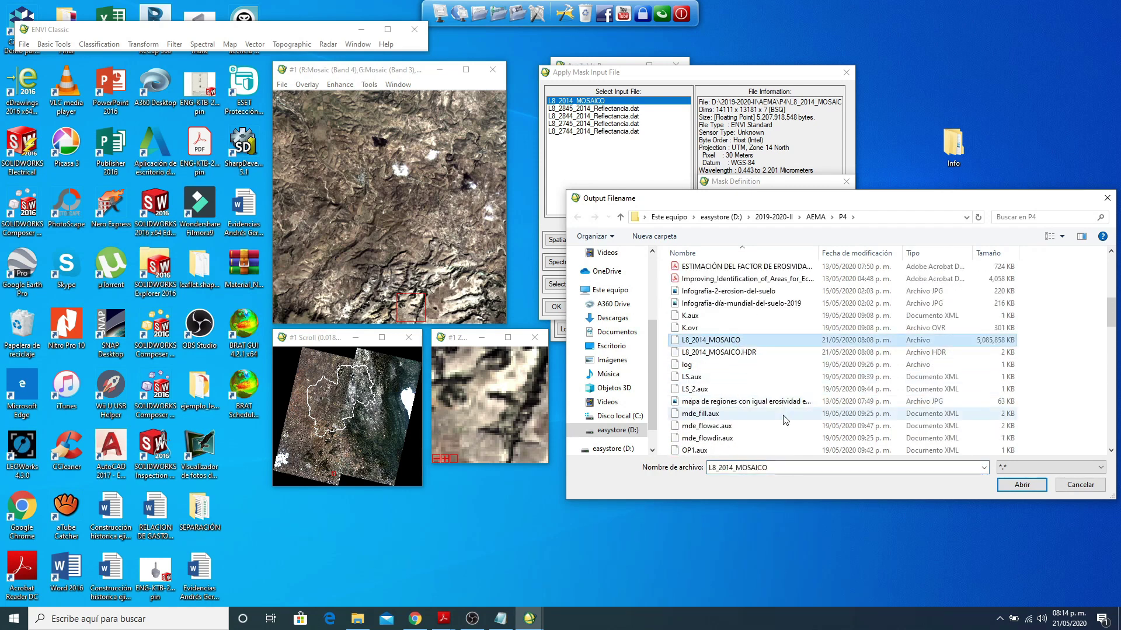
{"action": "left_click", "coordinate": [781, 470]}
{"action": "key", "text": "BackSpace"}
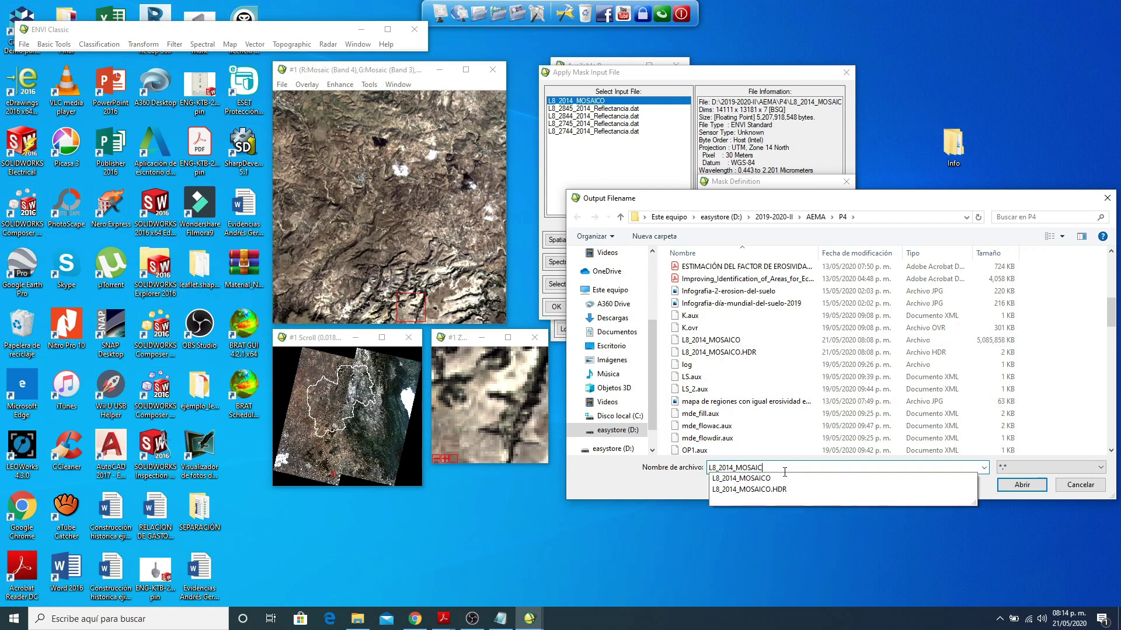
{"action": "key", "text": "BackSpace"}
{"action": "key", "text": "BackSpace"}
{"action": "type", "text": "ASK"}
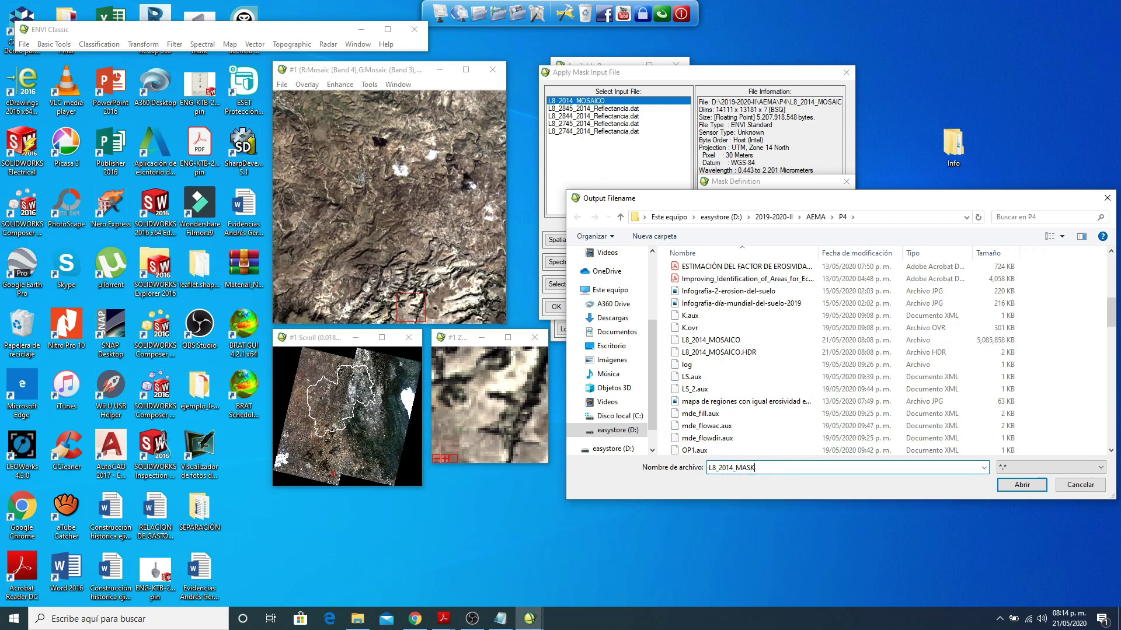
{"action": "left_click", "coordinate": [1022, 485]}
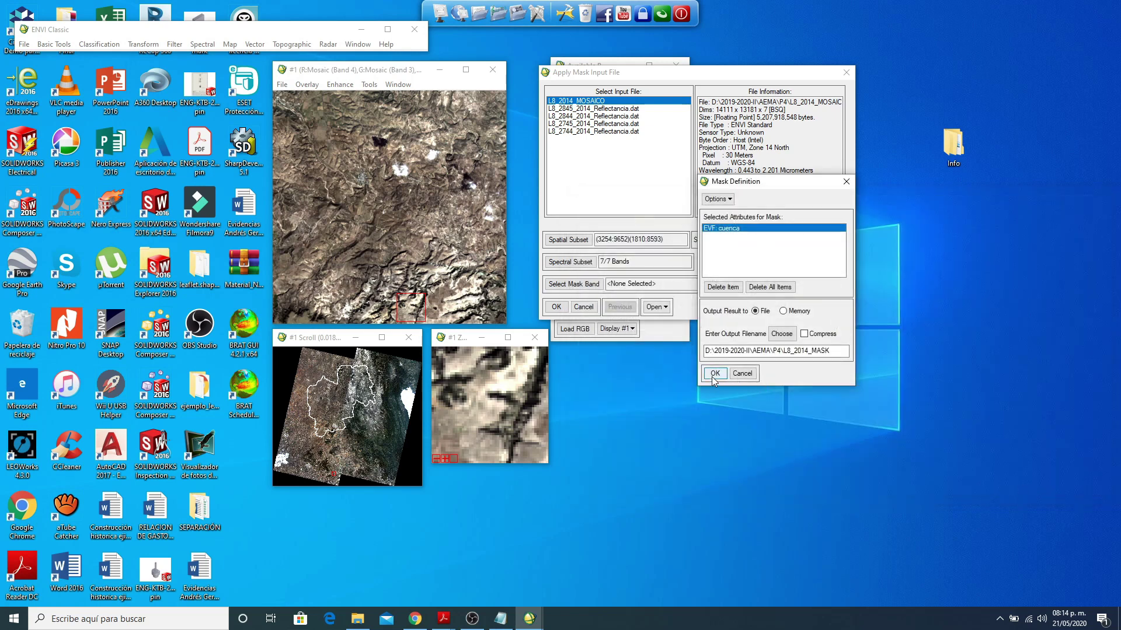
{"action": "left_click", "coordinate": [712, 377]}
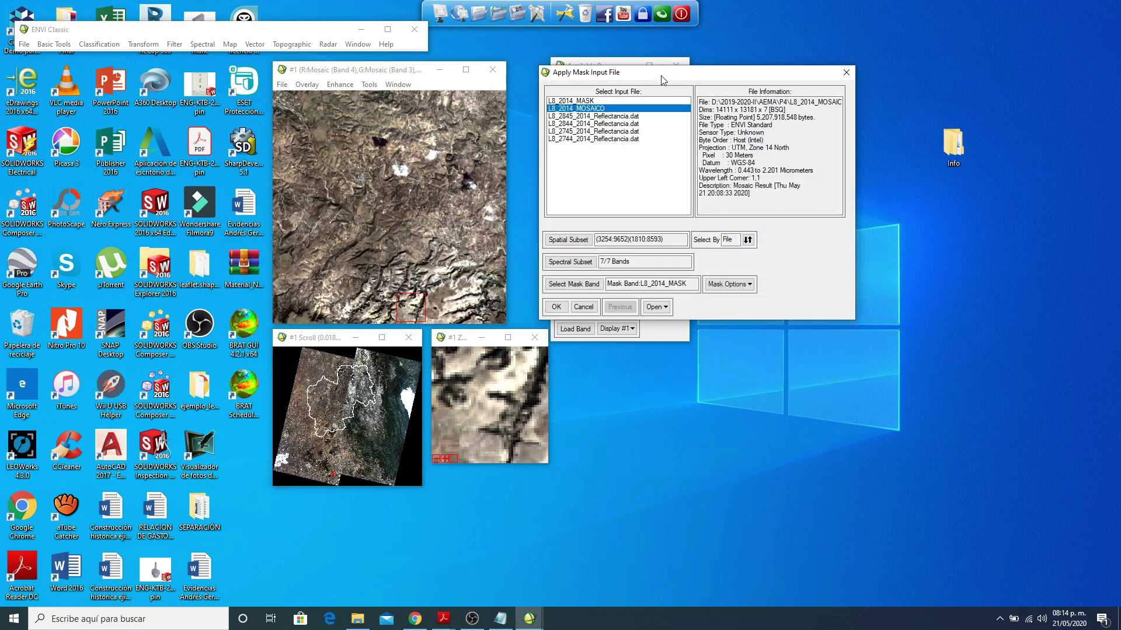
Step: Apply the L8_2014_MASK band to the mosaic, saving the result in the P4 folder as L8_Cuenca_Reflectancia_2014
{"action": "left_click_drag", "start_coordinate": [663, 80], "coordinate": [664, 135]}
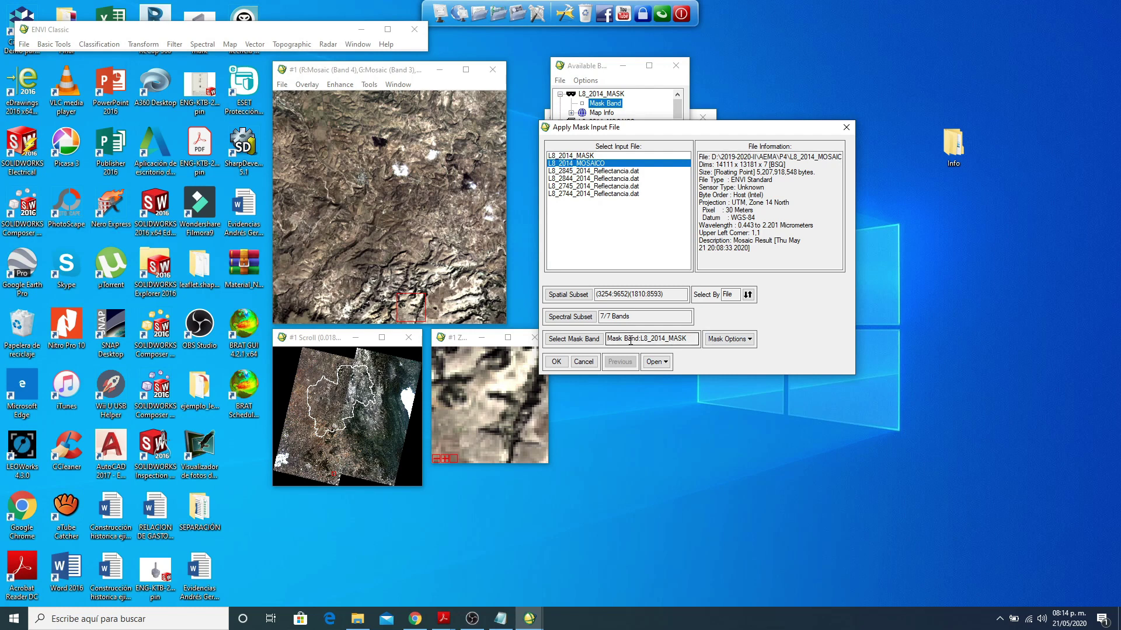
{"action": "left_click", "coordinate": [556, 362]}
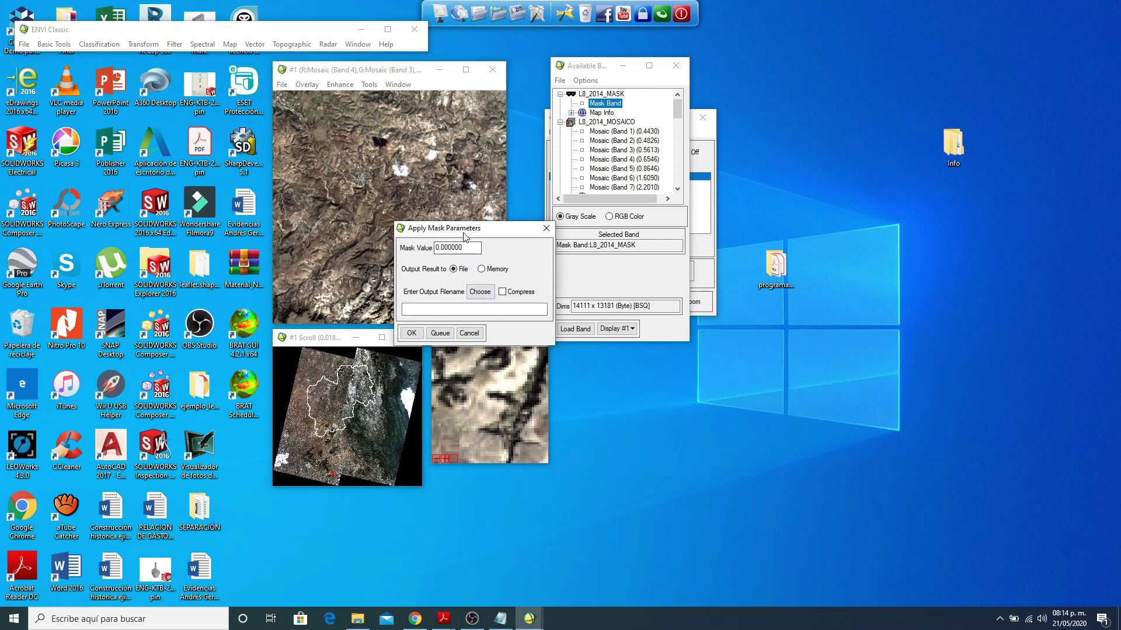
{"action": "left_click_drag", "start_coordinate": [459, 228], "coordinate": [711, 230]}
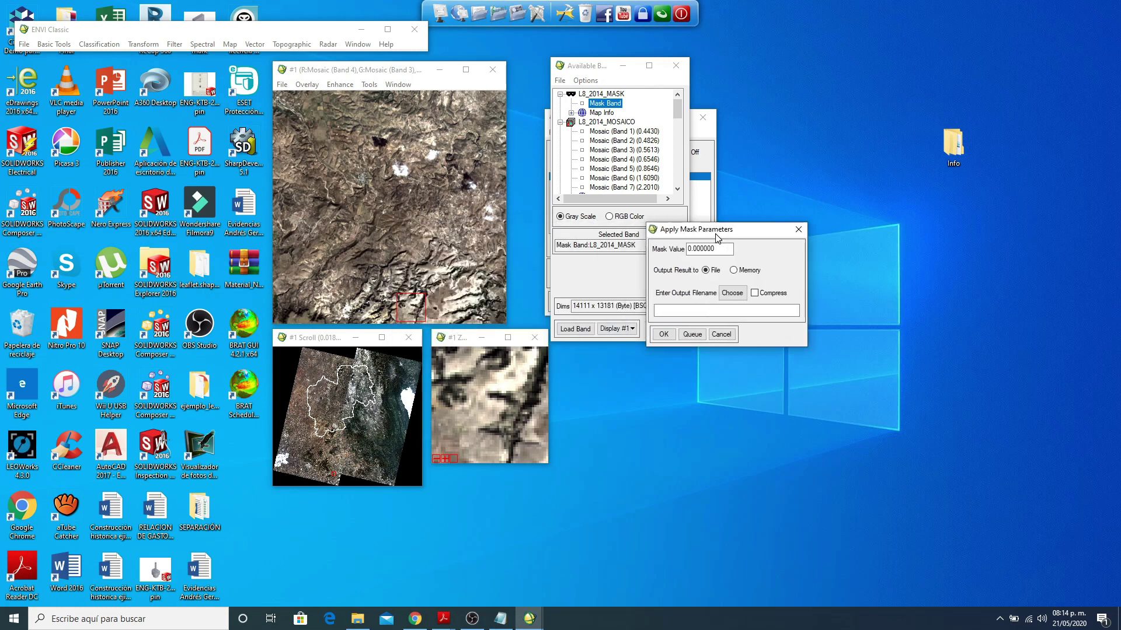
{"action": "left_click", "coordinate": [731, 294]}
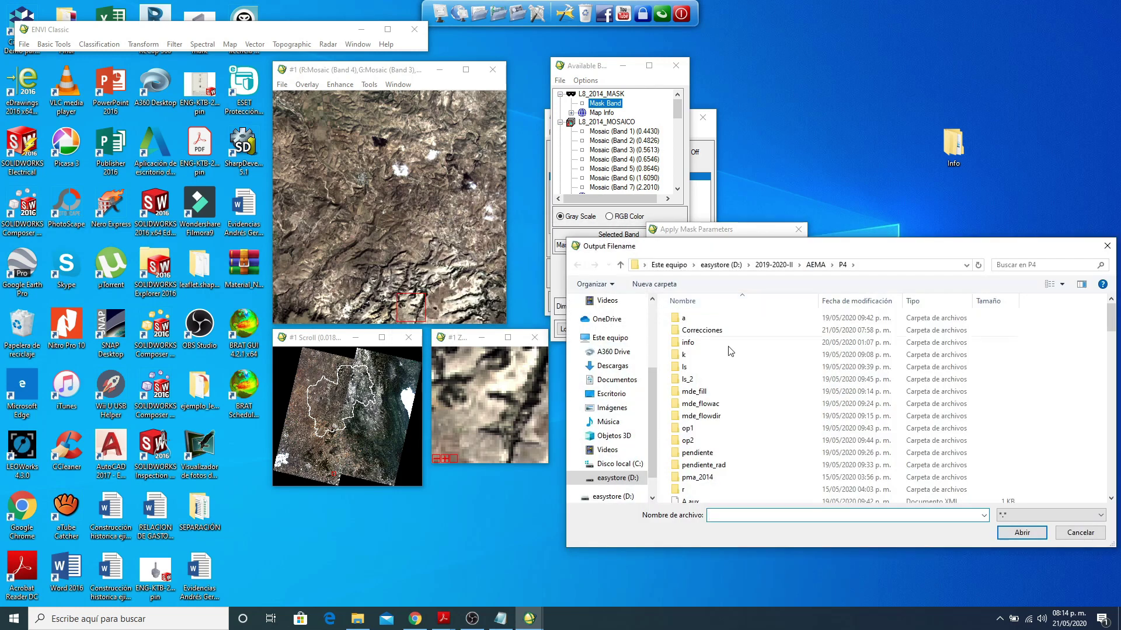
{"action": "type", "text": "L"}
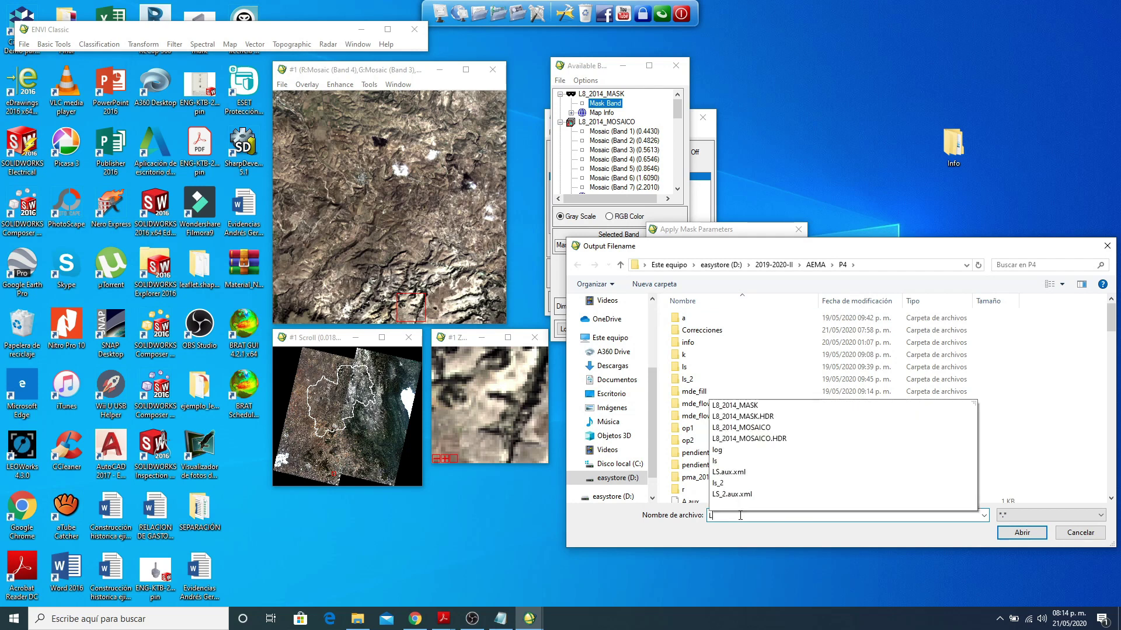
{"action": "type", "text": "8_"}
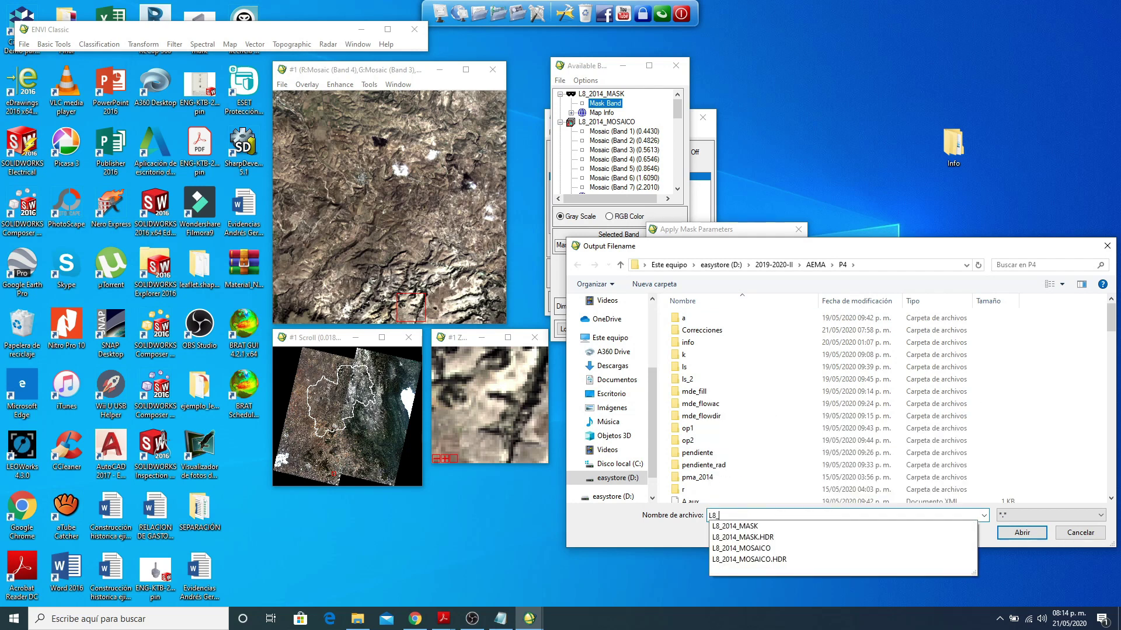
{"action": "type", "text": "Reflectancia_2014"}
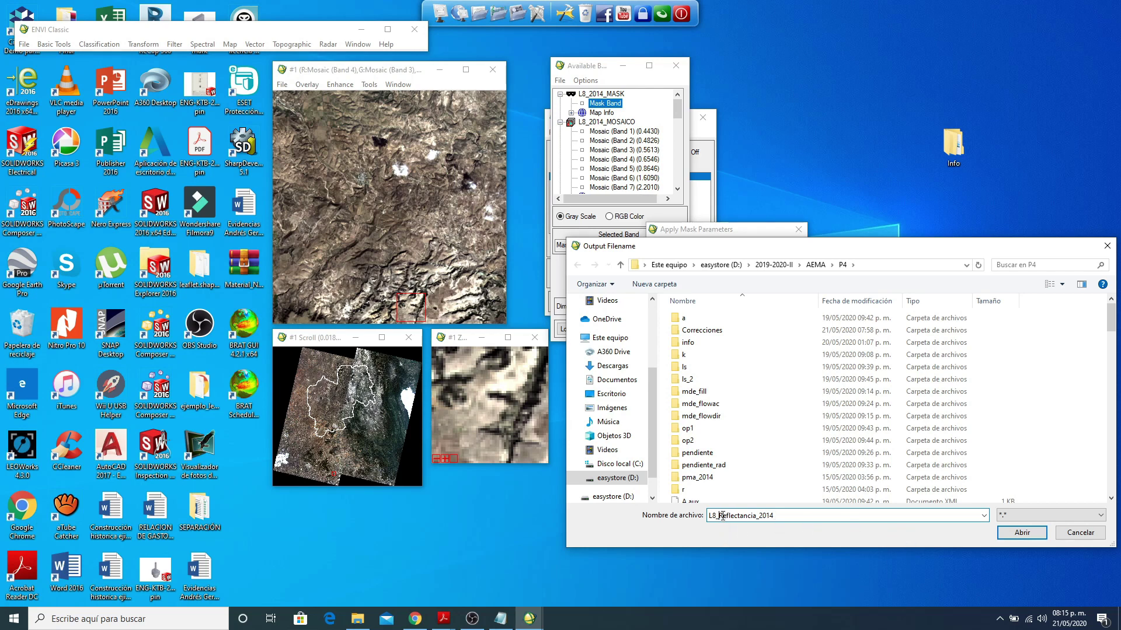
{"action": "type", "text": "Cuenca_"}
{"action": "left_click", "coordinate": [1021, 533]}
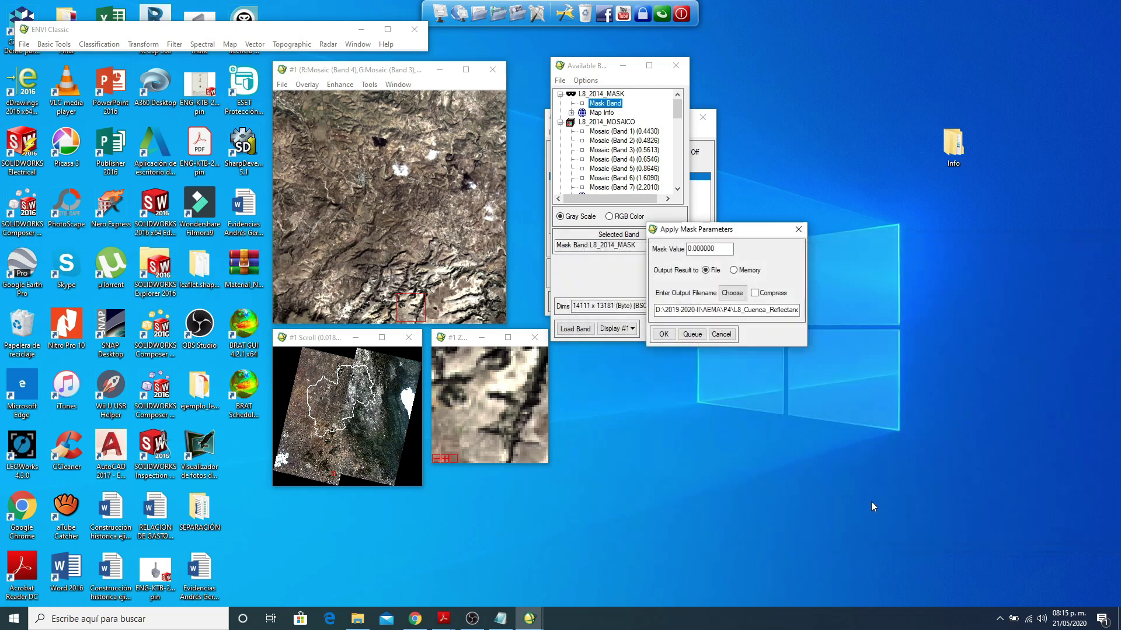
{"action": "left_click", "coordinate": [664, 334]}
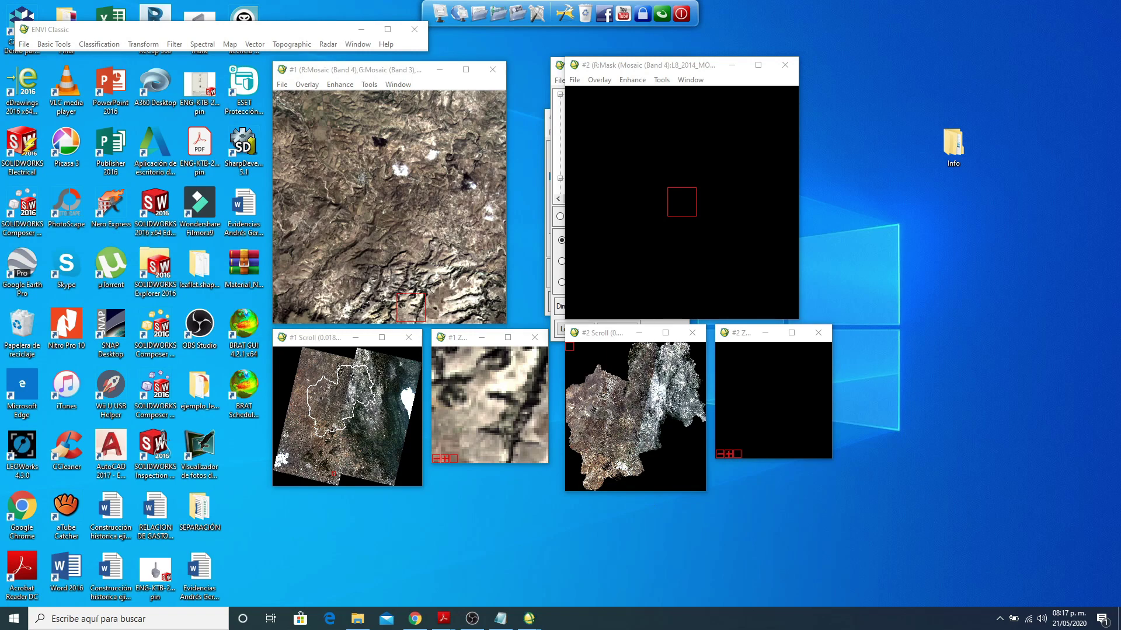
Step: Close display #1 with the unmasked mosaic and arrange the masked basin display beside the Available Bands List
{"action": "left_click_drag", "start_coordinate": [607, 420], "coordinate": [627, 437]}
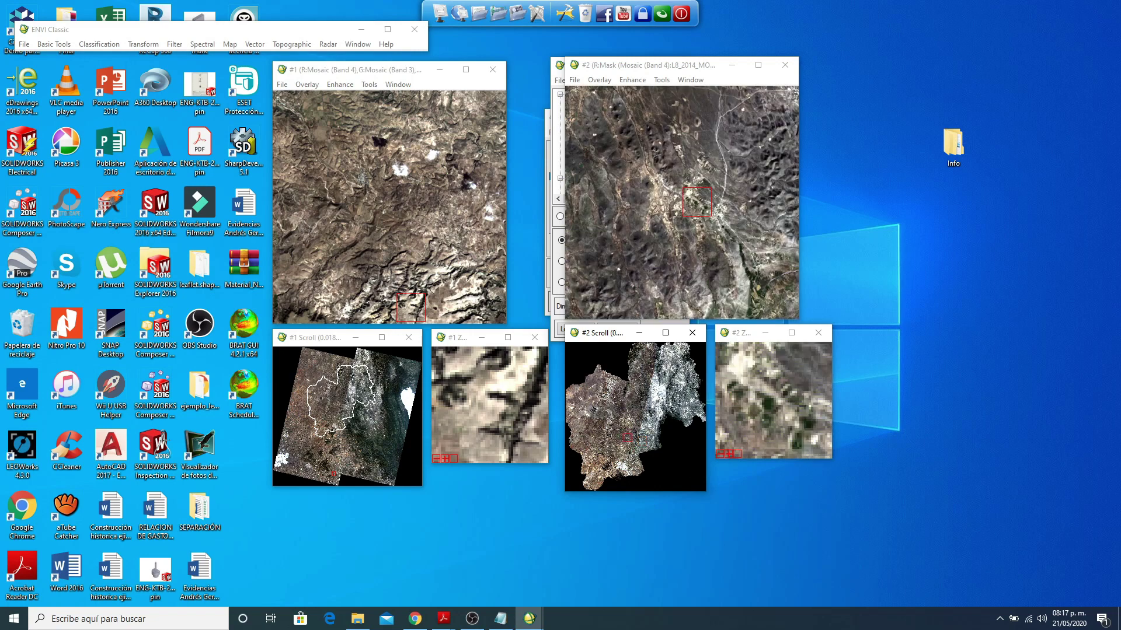
{"action": "left_click", "coordinate": [492, 70]}
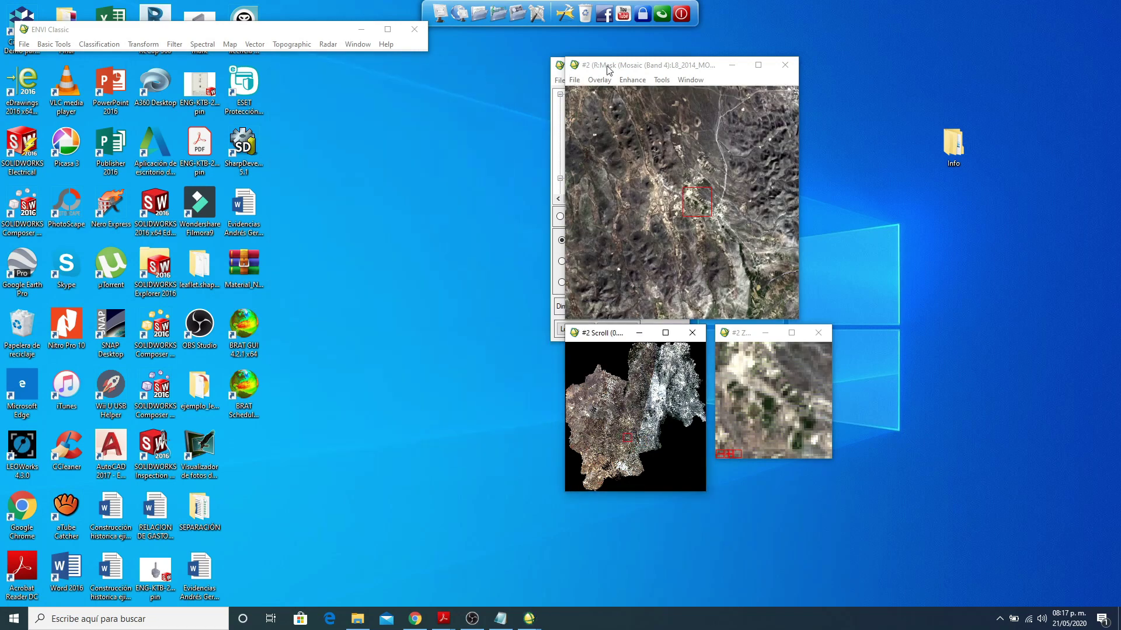
{"action": "left_click_drag", "start_coordinate": [610, 70], "coordinate": [331, 79]}
{"action": "left_click_drag", "start_coordinate": [569, 69], "coordinate": [690, 84]}
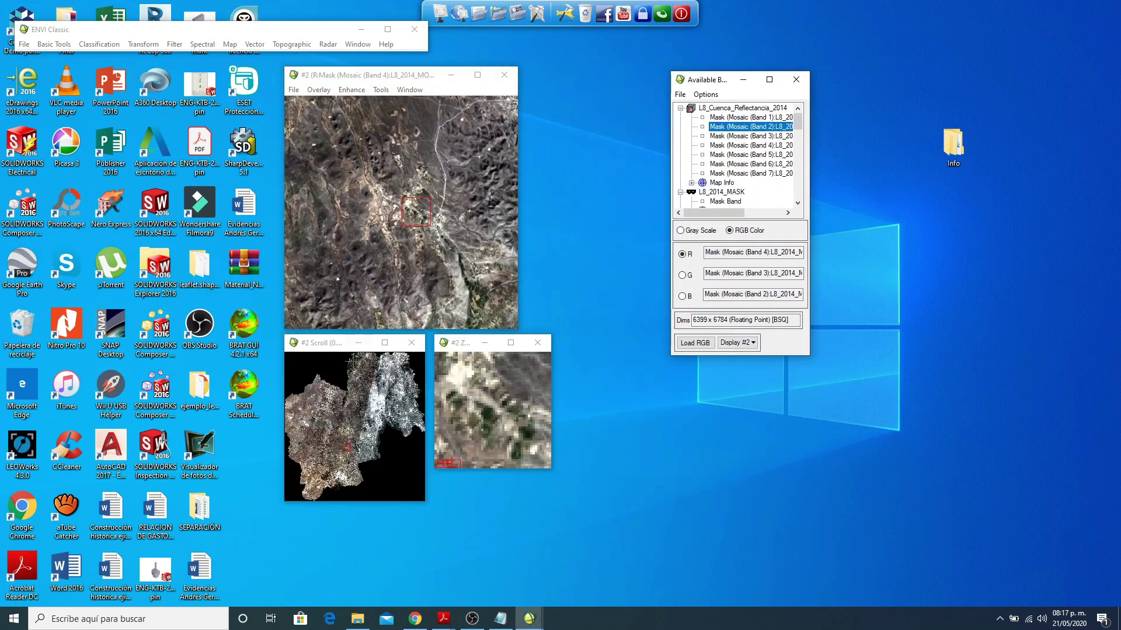
Step: Close the L8_2014_MASK and L8_2014_MOSAICO files in the Available Bands List
{"action": "left_click", "coordinate": [713, 193]}
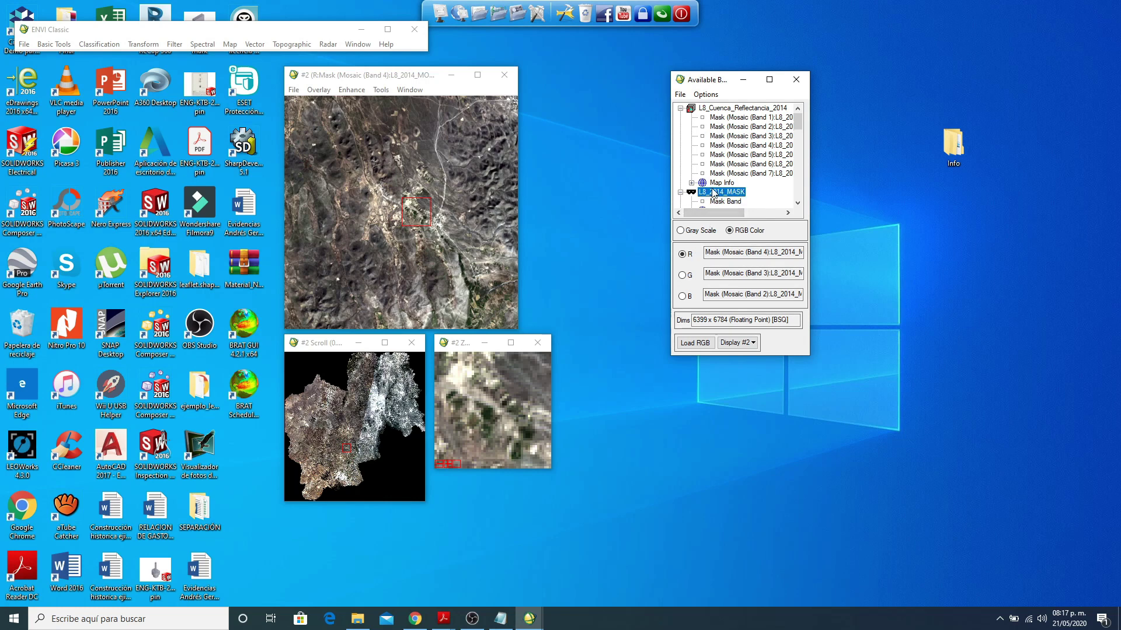
{"action": "right_click", "coordinate": [713, 194]}
{"action": "left_click", "coordinate": [757, 235]}
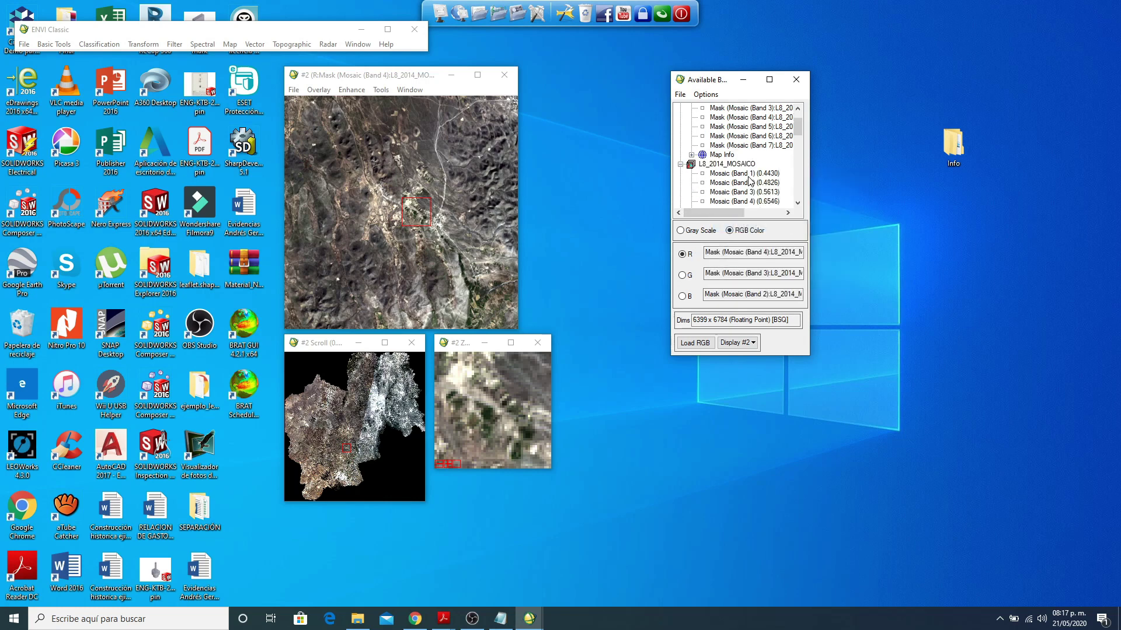
{"action": "left_click", "coordinate": [738, 166]}
{"action": "right_click", "coordinate": [738, 166]}
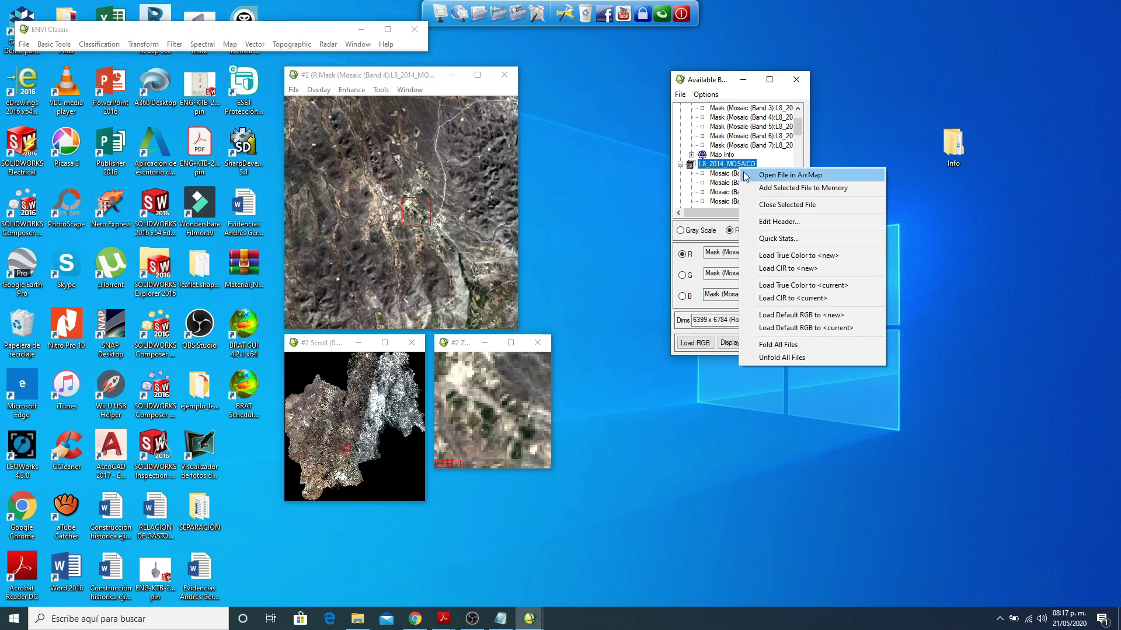
{"action": "left_click", "coordinate": [782, 205]}
Step: Close the 2014 Reflectancia source files of scenes 2845, 2844, 2745 and 2744, leaving only L8_Cuenca_Reflectancia_2014 open
{"action": "right_click", "coordinate": [743, 138]}
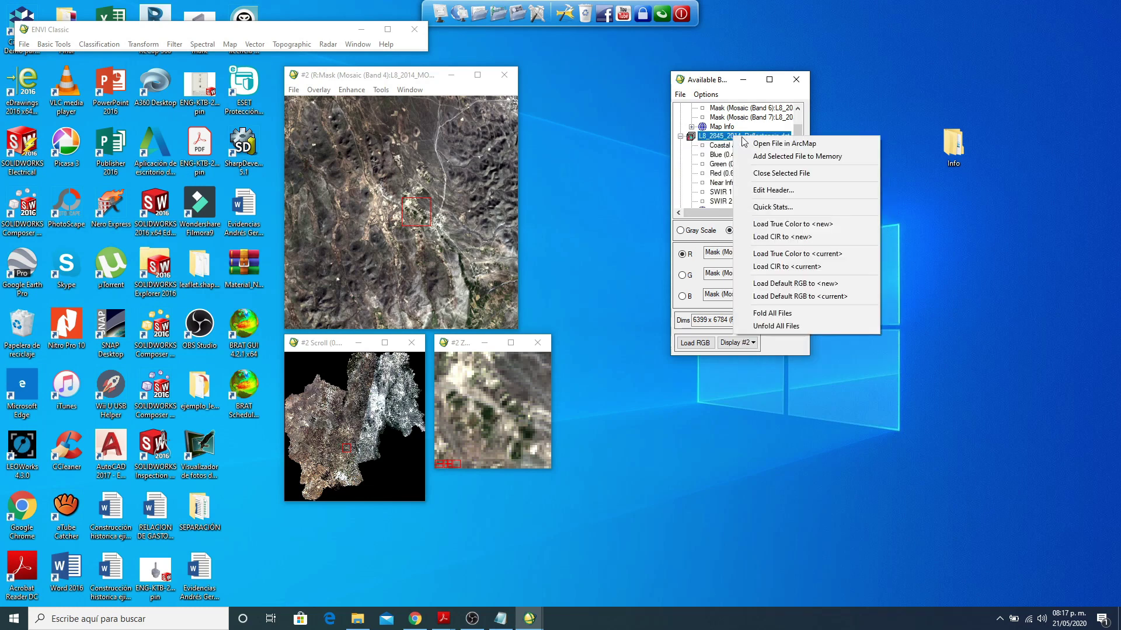
{"action": "left_click", "coordinate": [776, 173]}
{"action": "left_click", "coordinate": [721, 194]}
{"action": "right_click", "coordinate": [722, 199]}
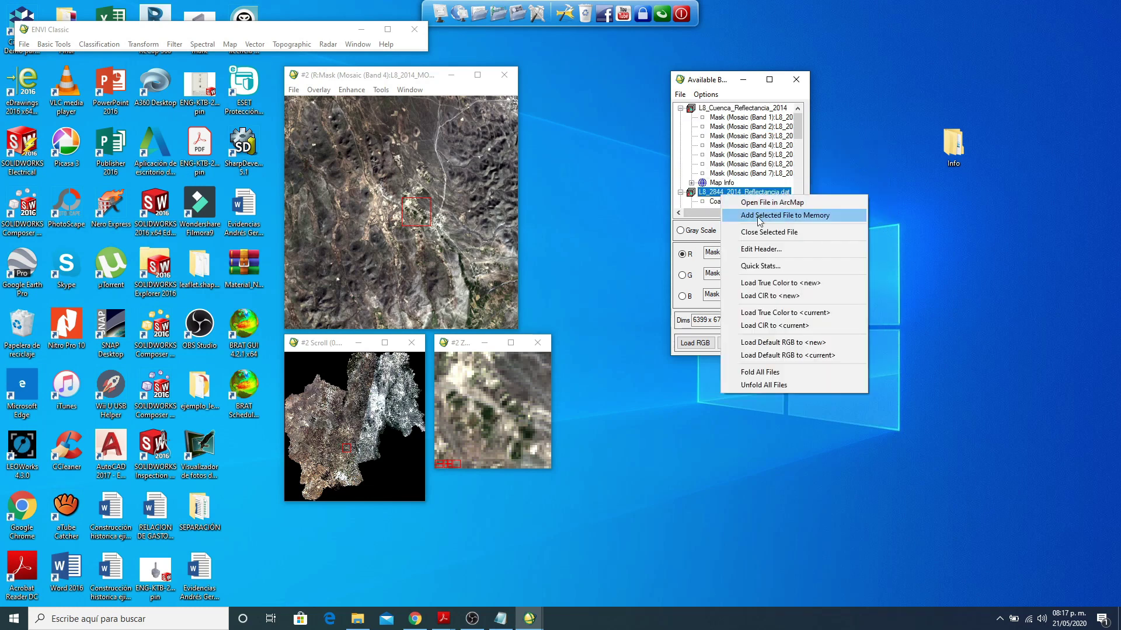
{"action": "left_click", "coordinate": [764, 235]}
{"action": "left_click", "coordinate": [732, 192]}
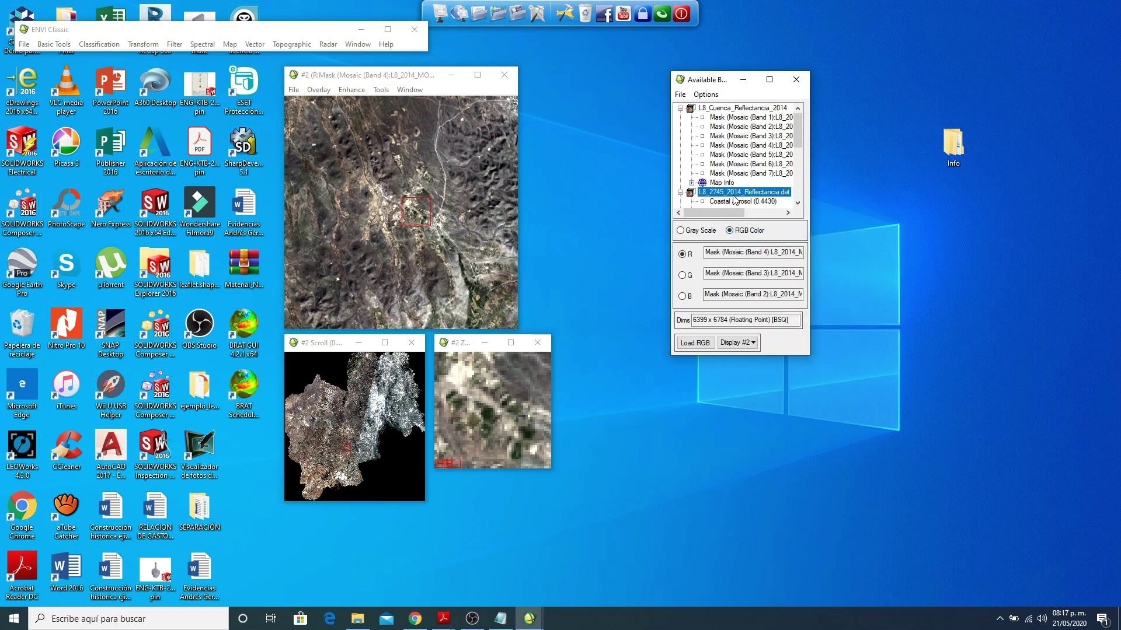
{"action": "right_click", "coordinate": [733, 195]}
{"action": "left_click", "coordinate": [758, 230]}
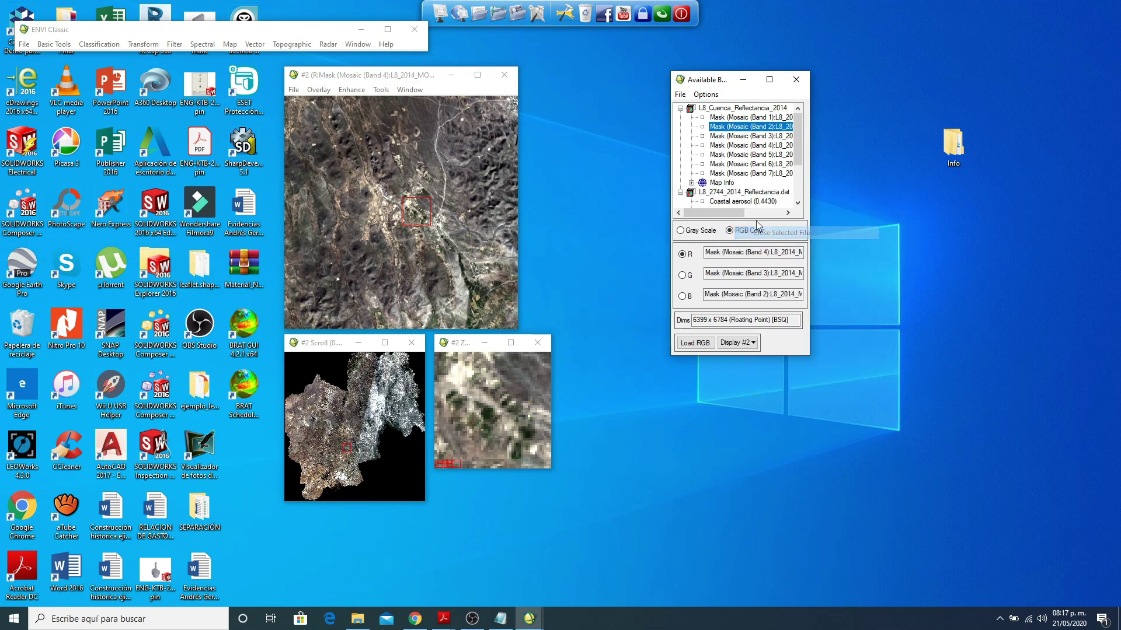
{"action": "right_click", "coordinate": [733, 195]}
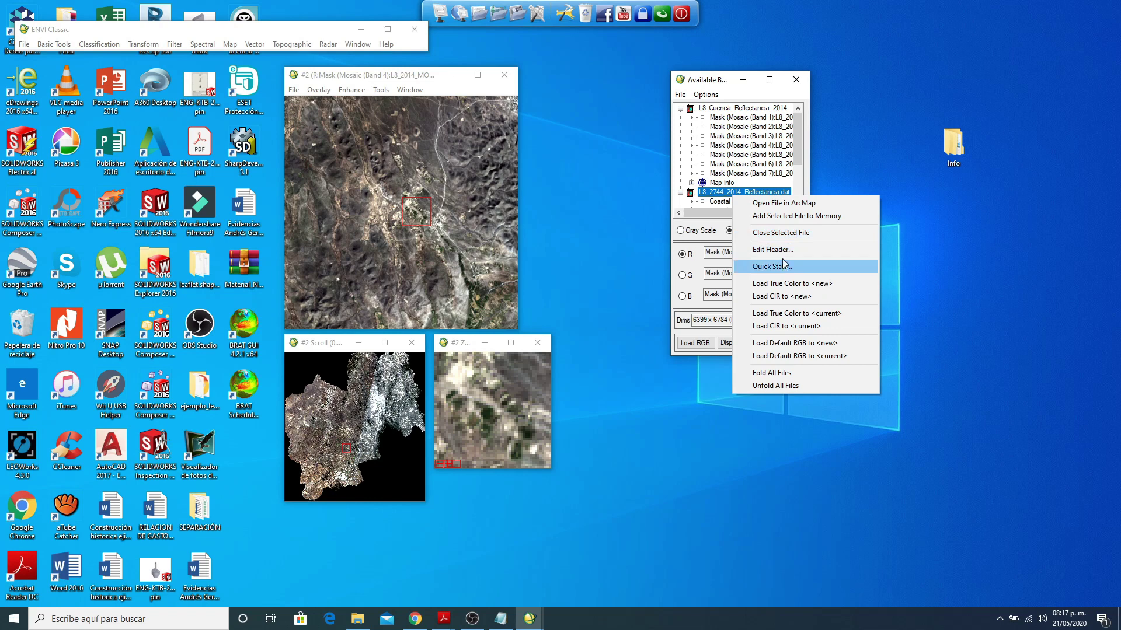
{"action": "left_click", "coordinate": [784, 232]}
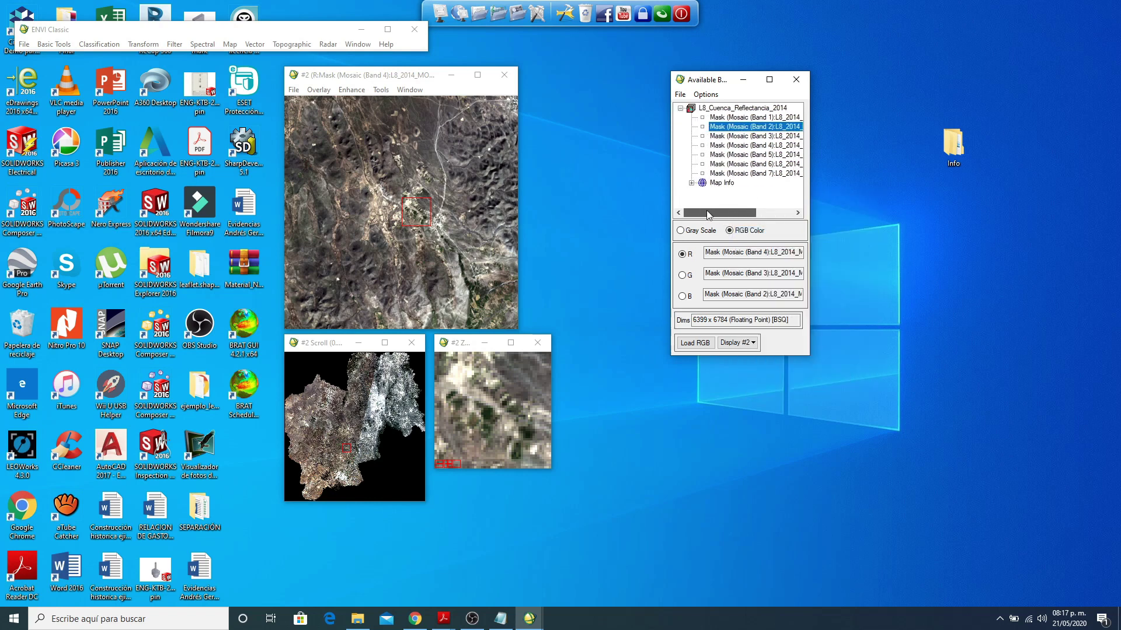
Step: Load L8_Cuenca_Reflectancia_2014 in display #2 as an RGB composite of bands 7, 5 and 3, and reposition the windows
{"action": "left_click_drag", "start_coordinate": [712, 212], "coordinate": [728, 213]}
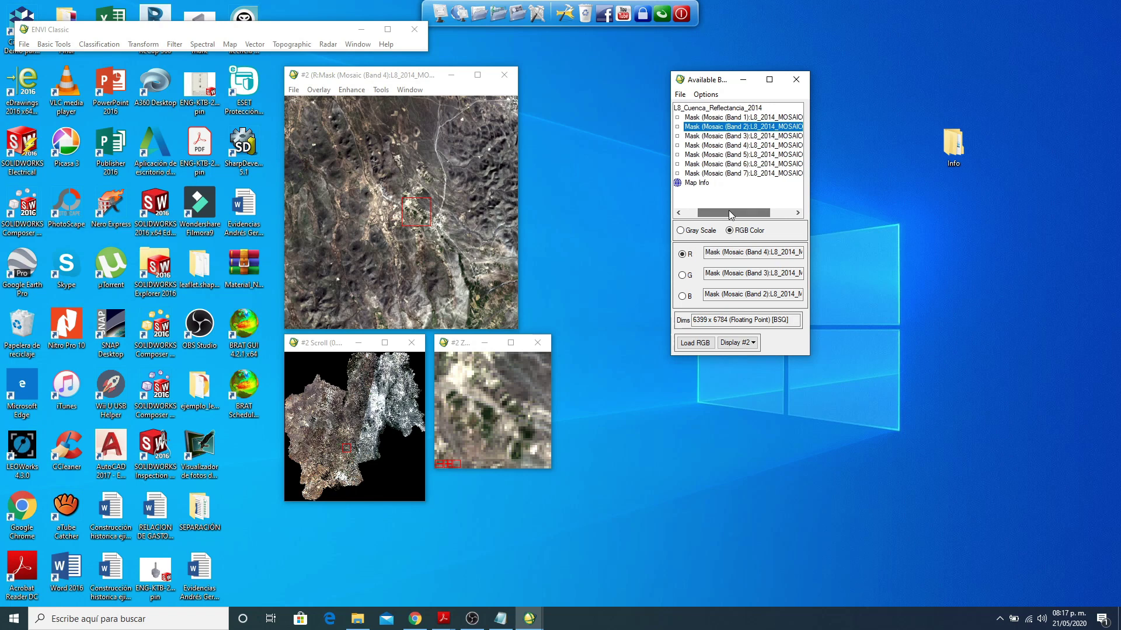
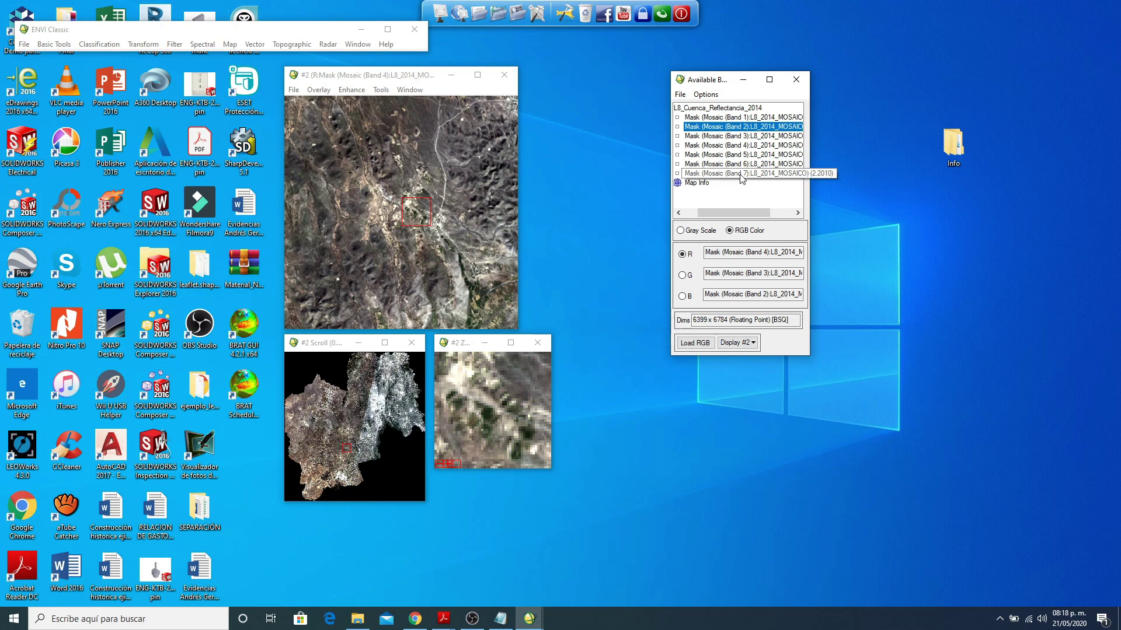
{"action": "left_click", "coordinate": [741, 173]}
{"action": "left_click", "coordinate": [745, 154]}
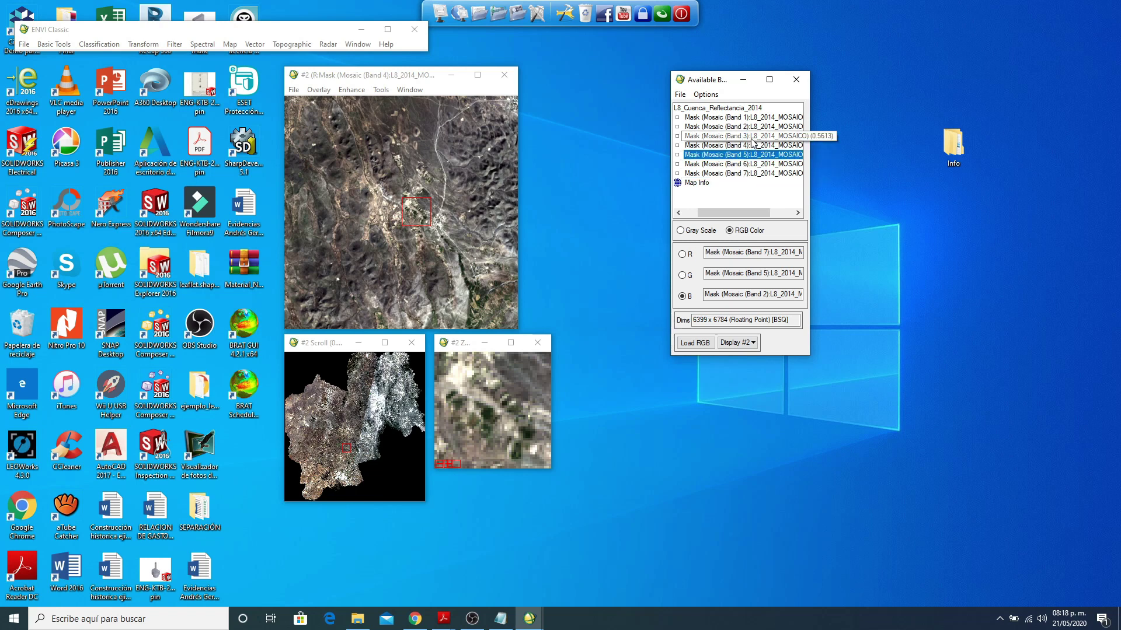
{"action": "left_click", "coordinate": [753, 136]}
{"action": "left_click", "coordinate": [695, 342]}
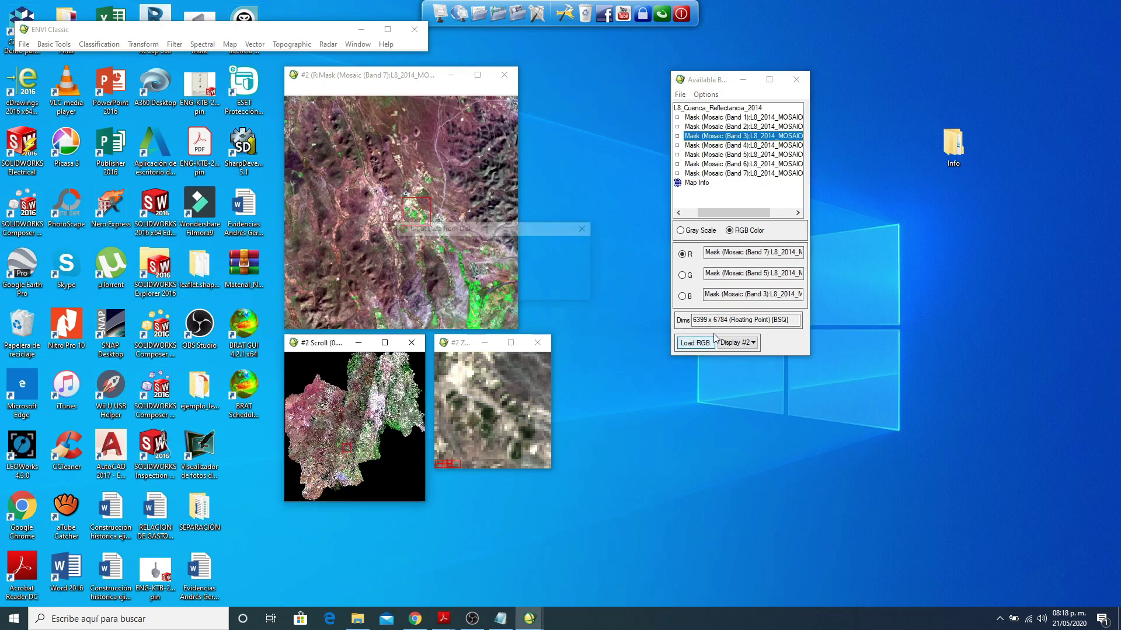
{"action": "left_click_drag", "start_coordinate": [413, 81], "coordinate": [553, 66]}
{"action": "left_click_drag", "start_coordinate": [711, 81], "coordinate": [822, 89]}
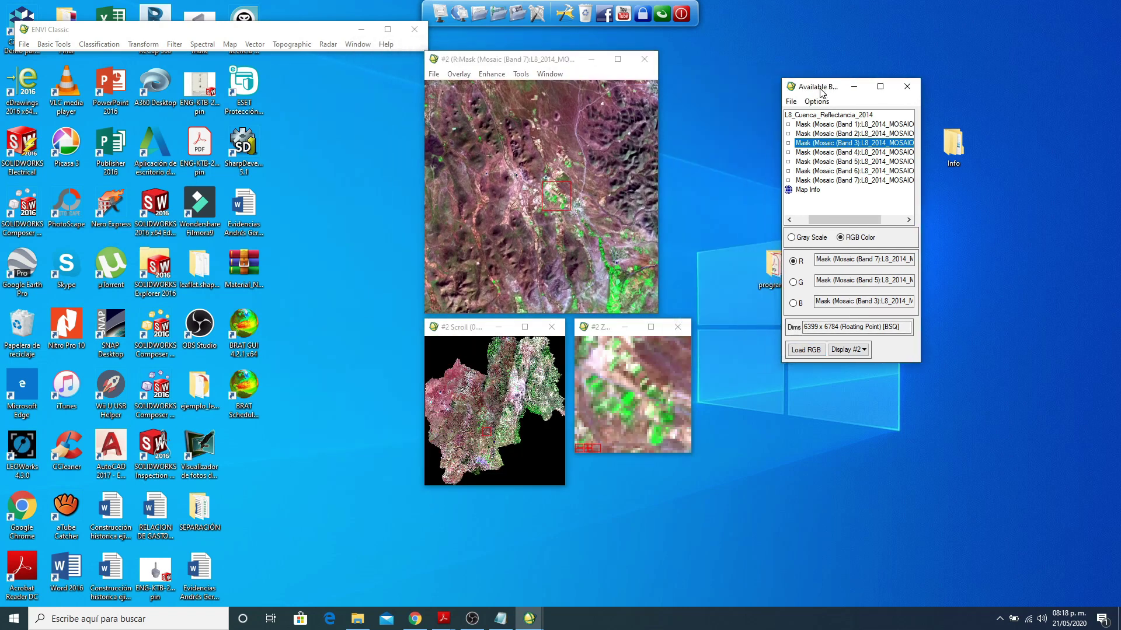
{"action": "left_click_drag", "start_coordinate": [543, 65], "coordinate": [578, 68]}
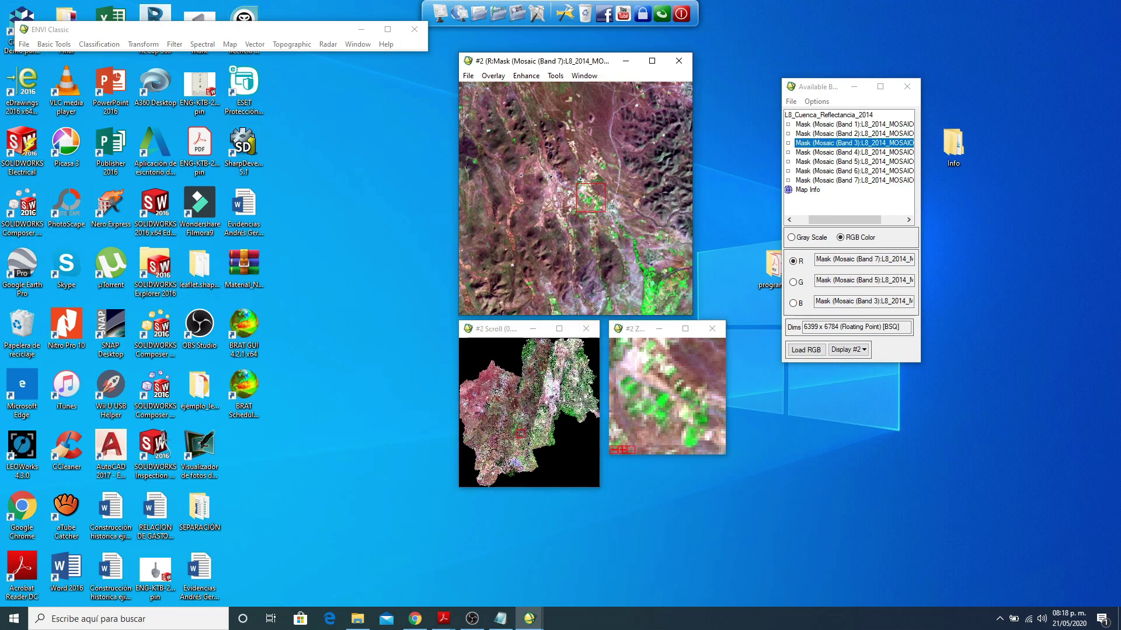
{"action": "left_click_drag", "start_coordinate": [551, 63], "coordinate": [312, 75]}
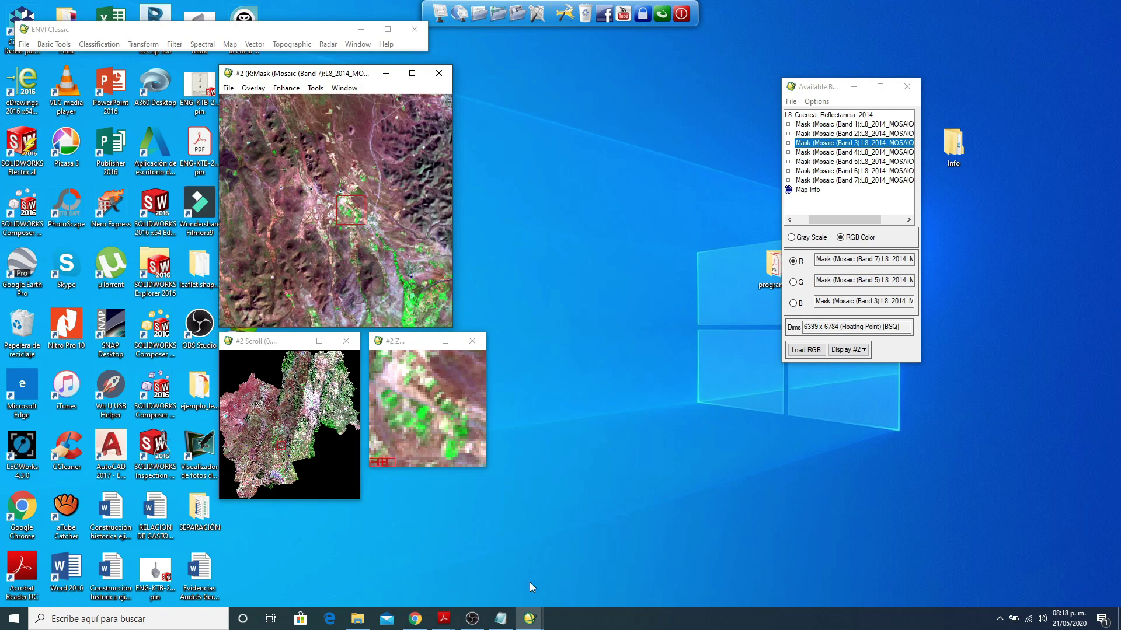
Step: Switch to the Notepad list of land cover classes, place the image beside it and examine the basin's densely vegetated areas
{"action": "left_click", "coordinate": [500, 618]}
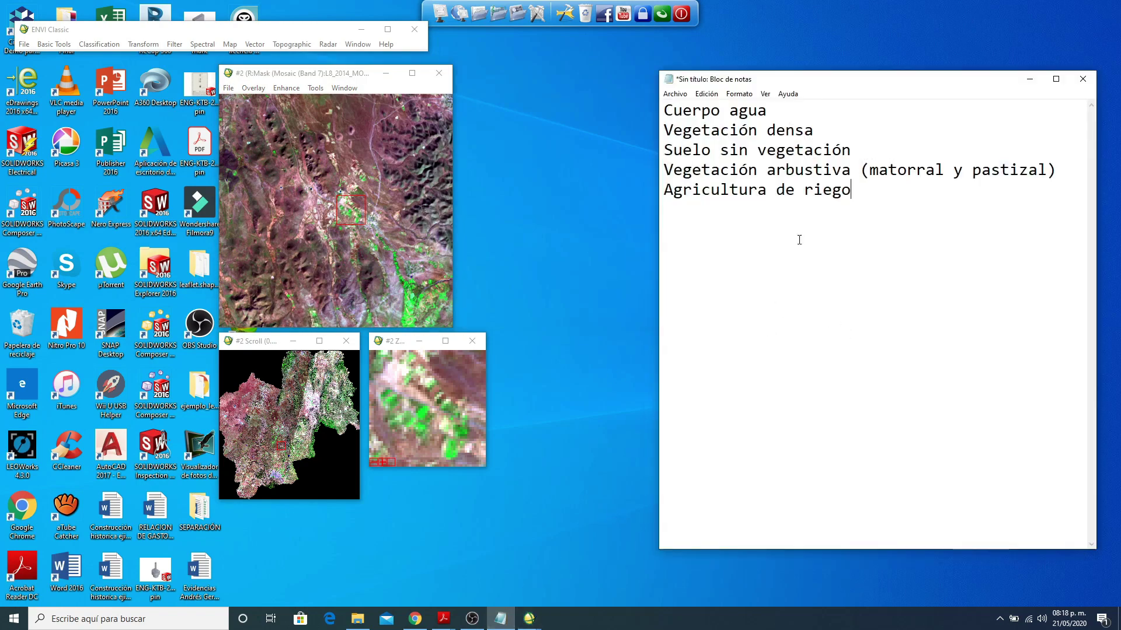
{"action": "left_click_drag", "start_coordinate": [327, 73], "coordinate": [438, 69]}
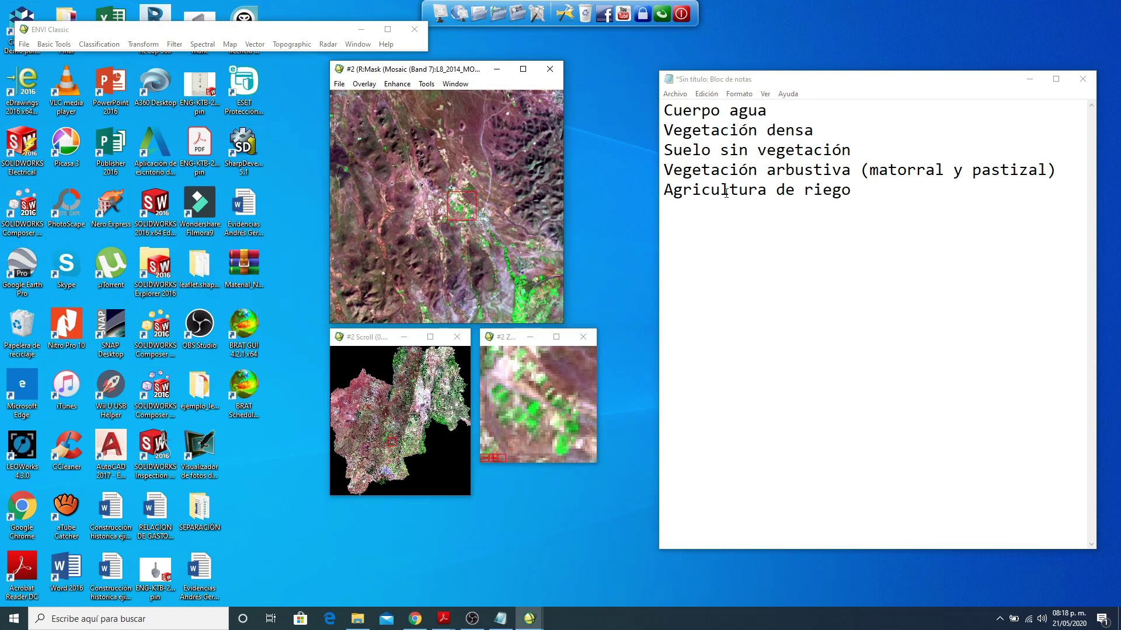
{"action": "left_click", "coordinate": [443, 417]}
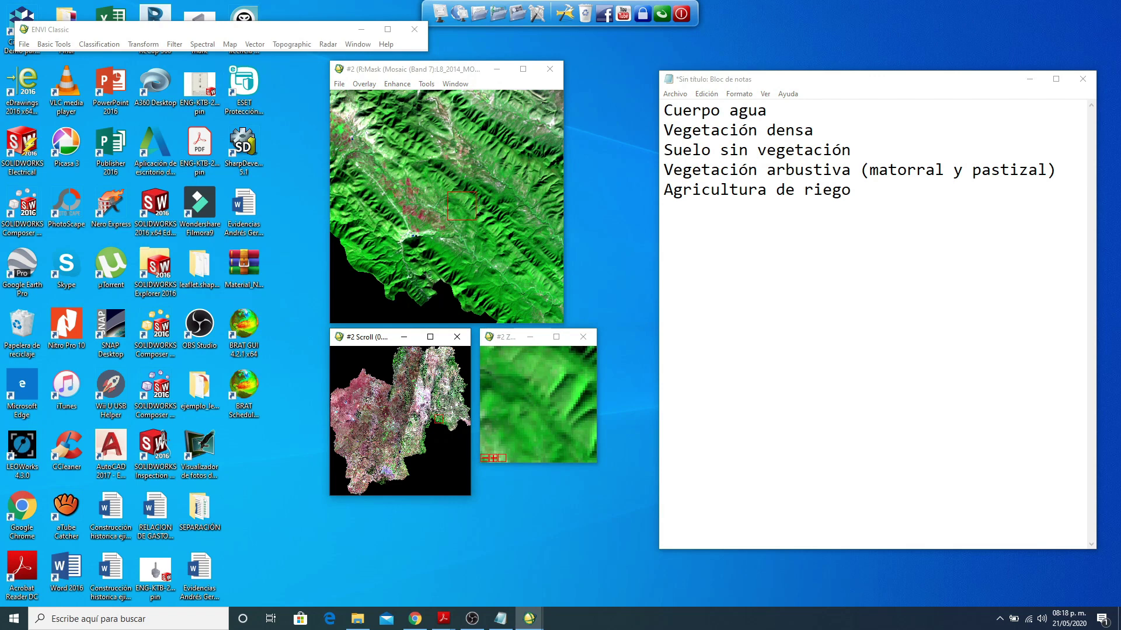
{"action": "left_click", "coordinate": [373, 469]}
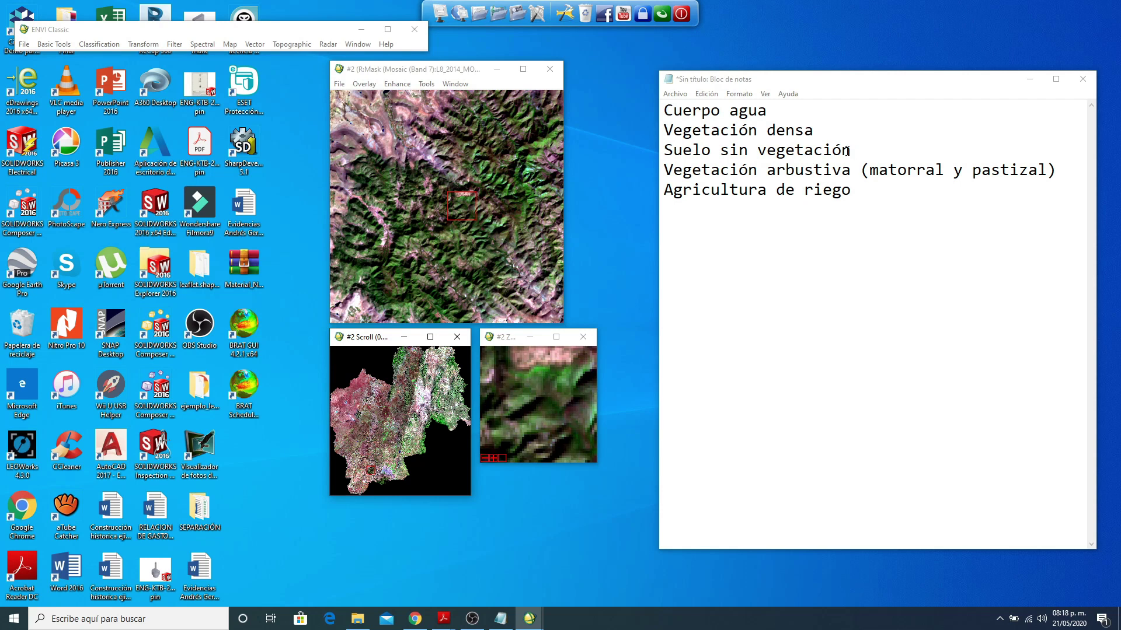
Step: Highlight the class "Suelo sin vegetación" in the list and examine how various parts of the basin look in the 7-5-3 composite
{"action": "left_click_drag", "start_coordinate": [852, 151], "coordinate": [649, 149]}
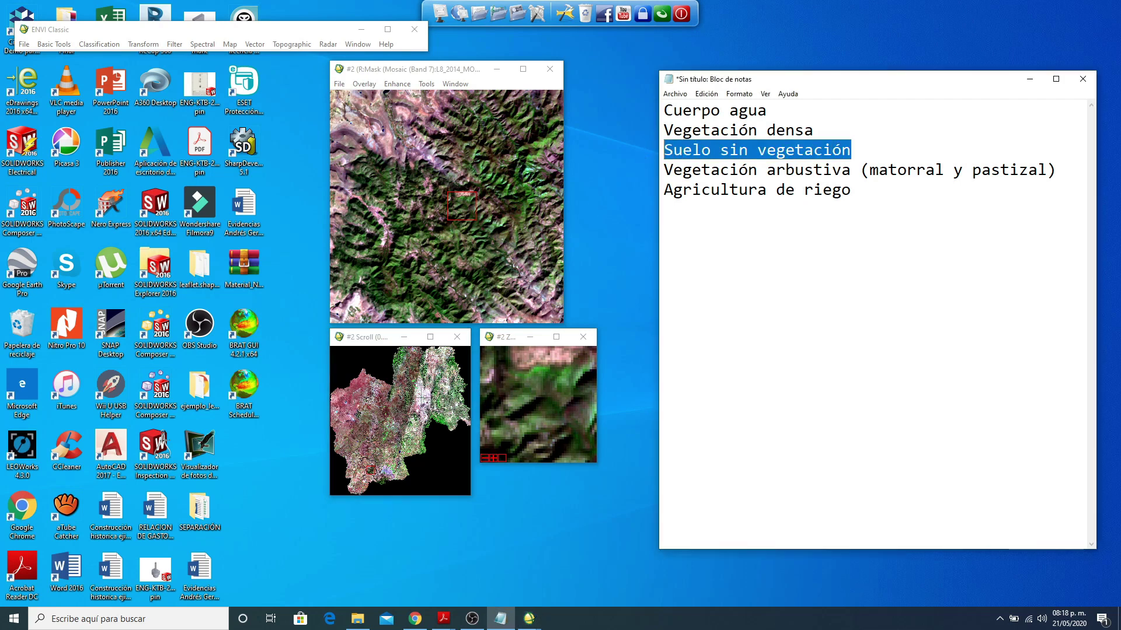
{"action": "left_click", "coordinate": [421, 397]}
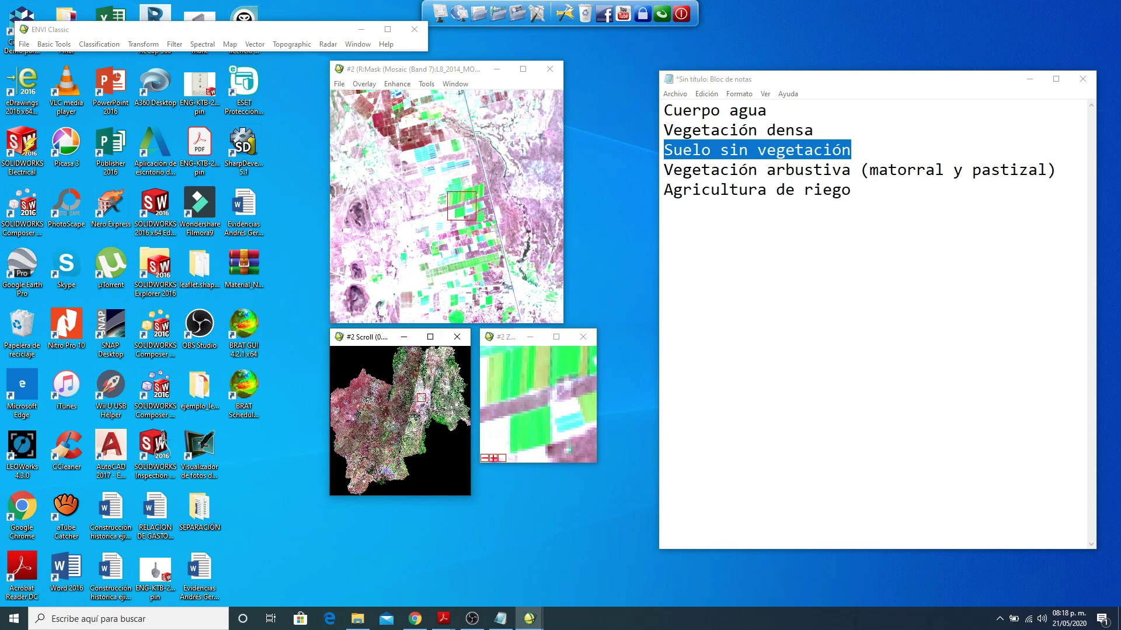
{"action": "left_click", "coordinate": [424, 415]}
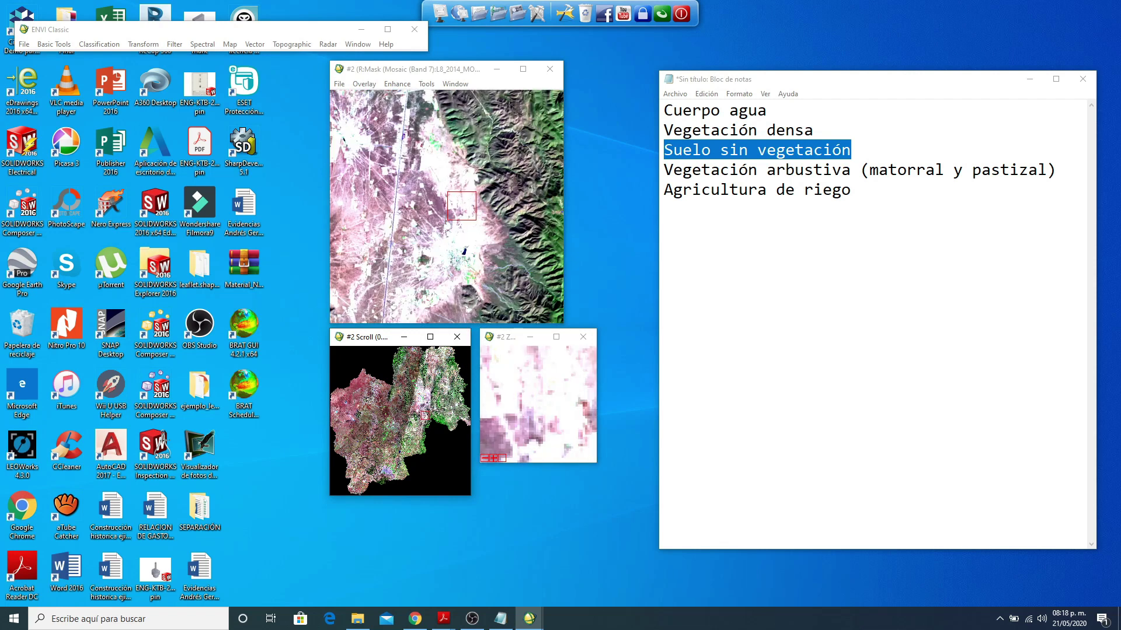
{"action": "left_click", "coordinate": [435, 403]}
{"action": "left_click", "coordinate": [445, 385]}
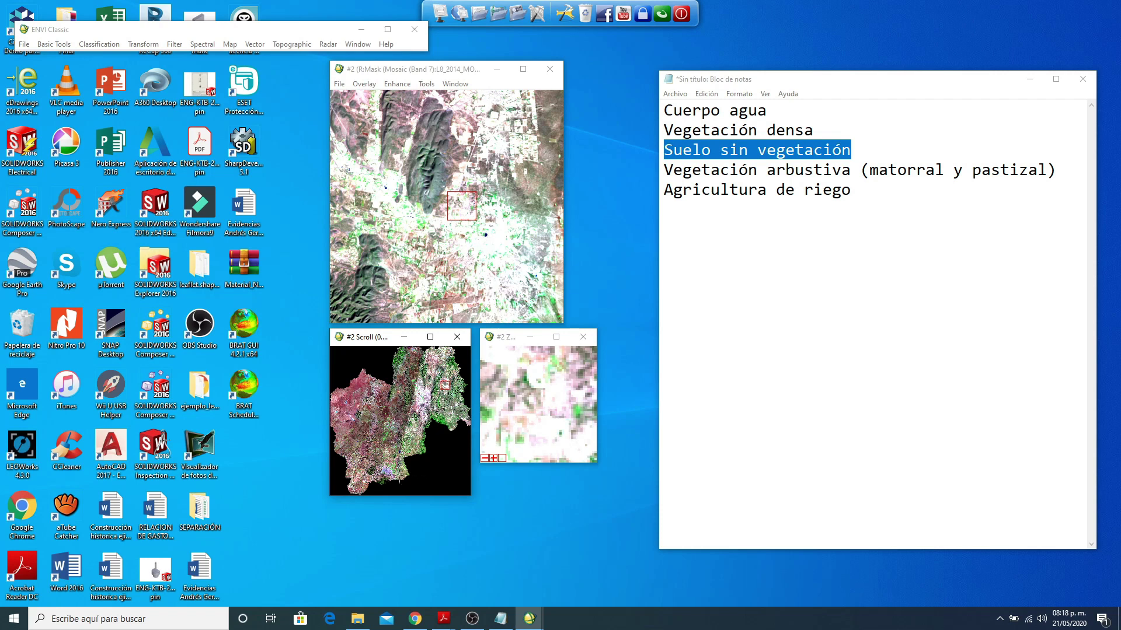
{"action": "left_click", "coordinate": [386, 469]}
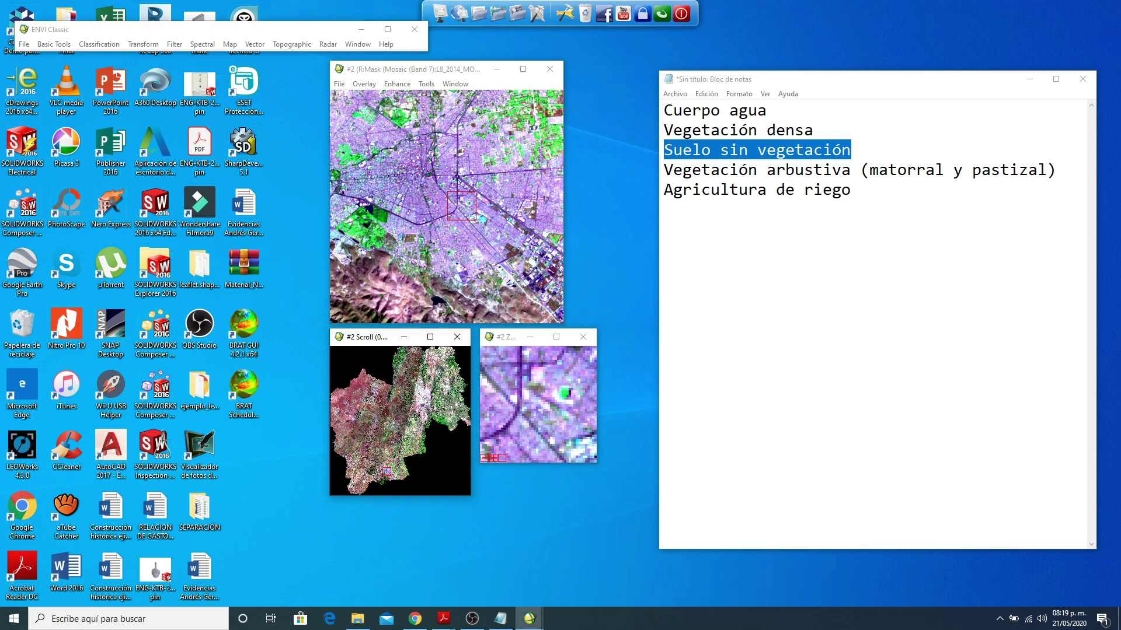
{"action": "left_click", "coordinate": [349, 394]}
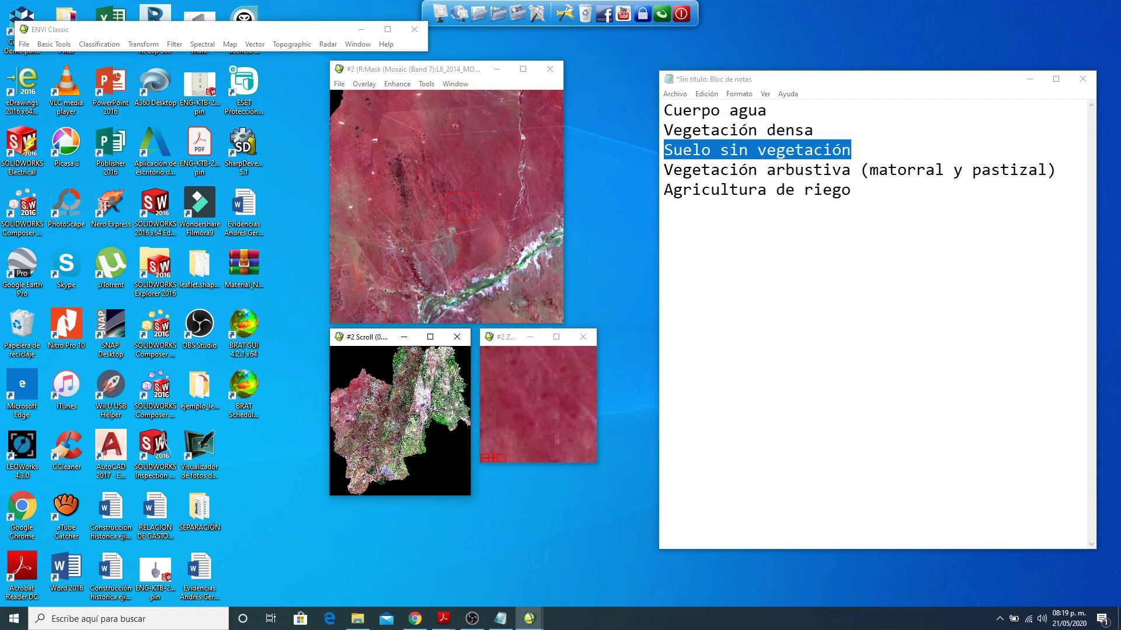
{"action": "left_click", "coordinate": [395, 436]}
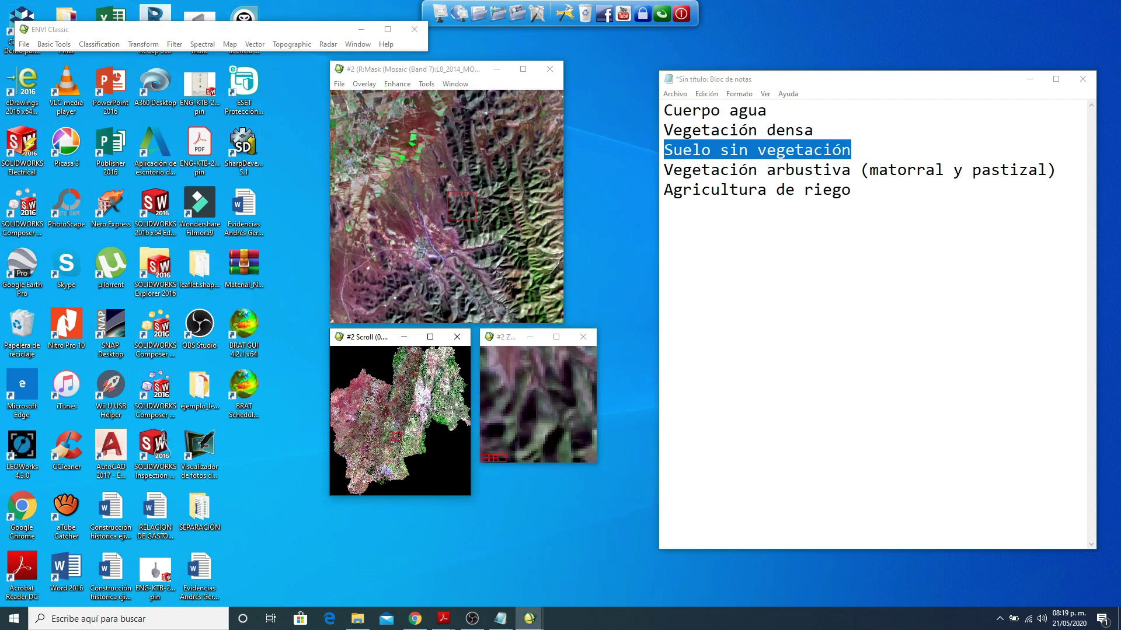
Step: Highlight the class "Agricultura de riego" in the list and examine the irrigated cropland parcels in the composite
{"action": "left_click_drag", "start_coordinate": [851, 192], "coordinate": [664, 191]}
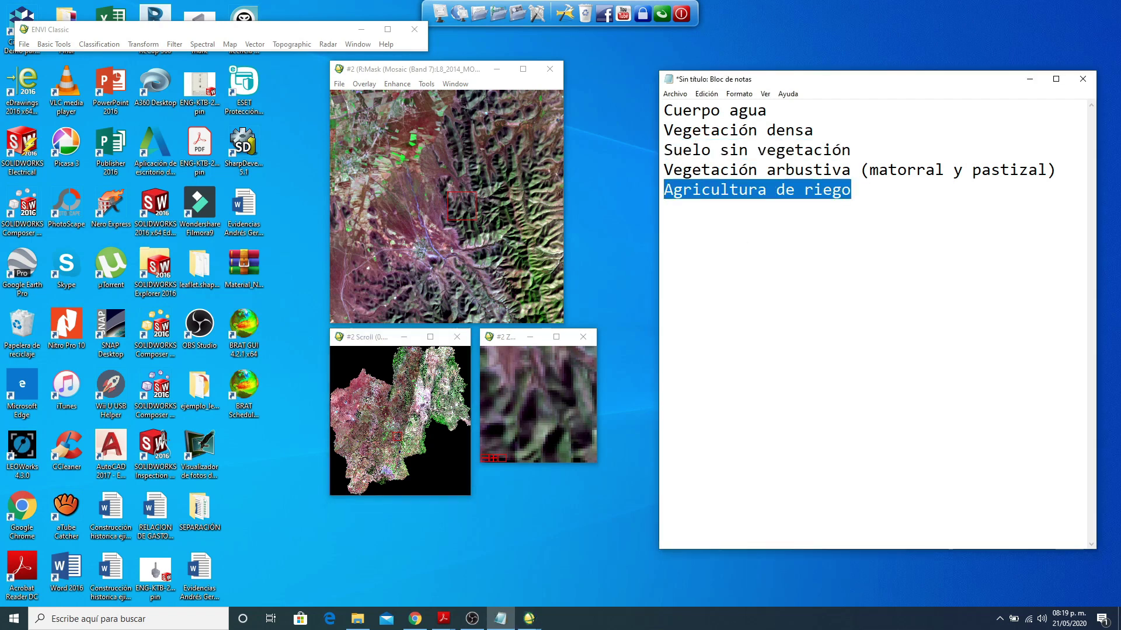
{"action": "left_click", "coordinate": [395, 469]}
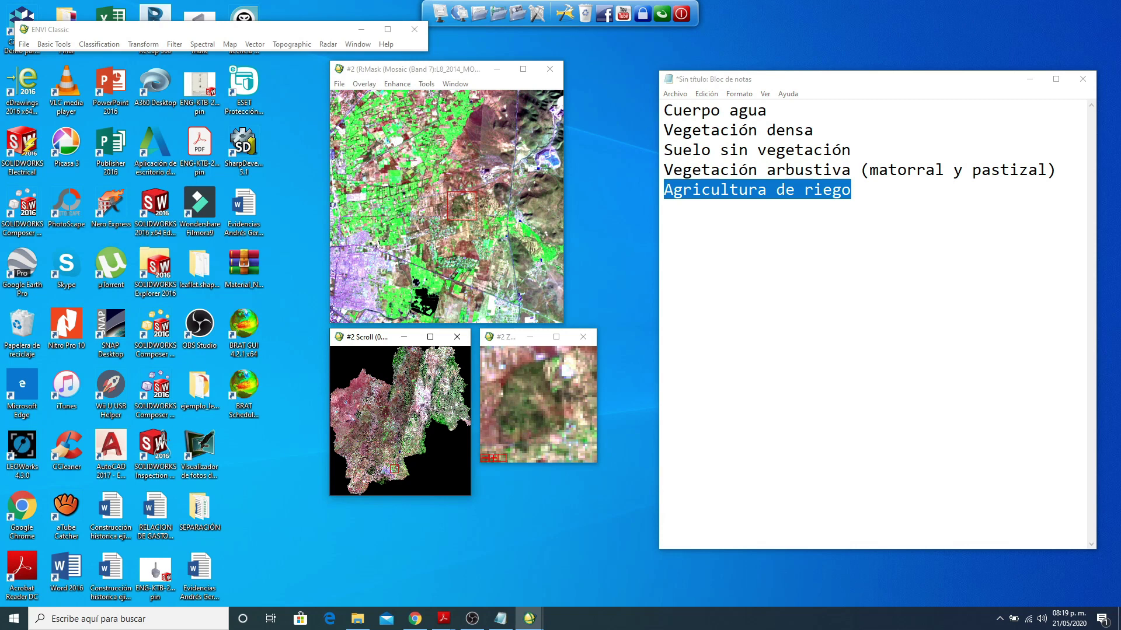
{"action": "left_click", "coordinate": [394, 198]}
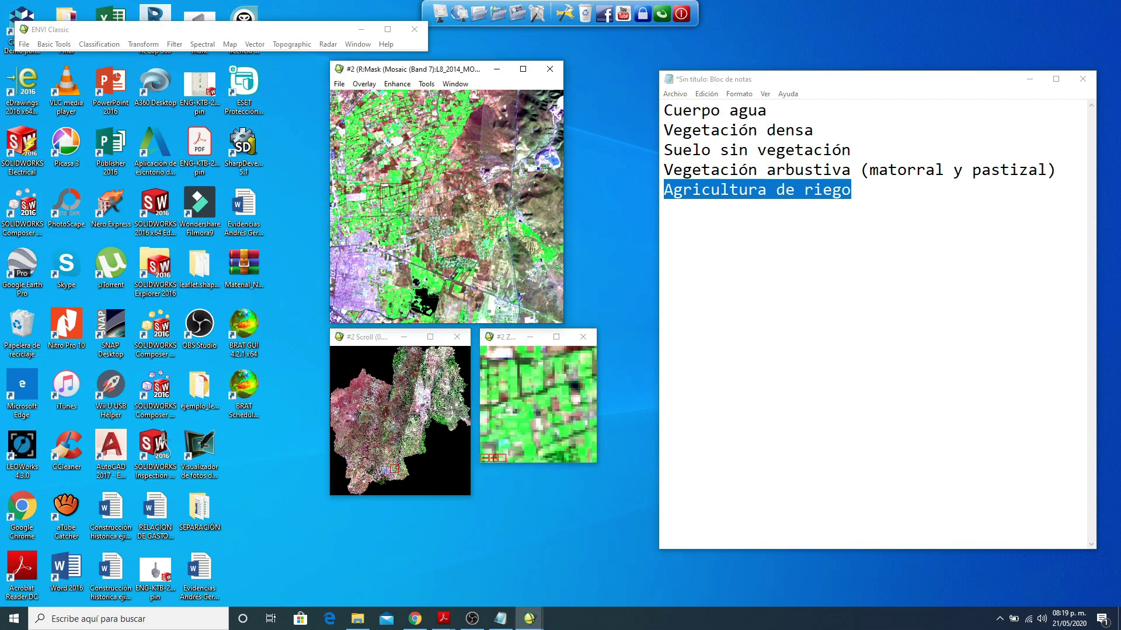
{"action": "left_click", "coordinate": [387, 432]}
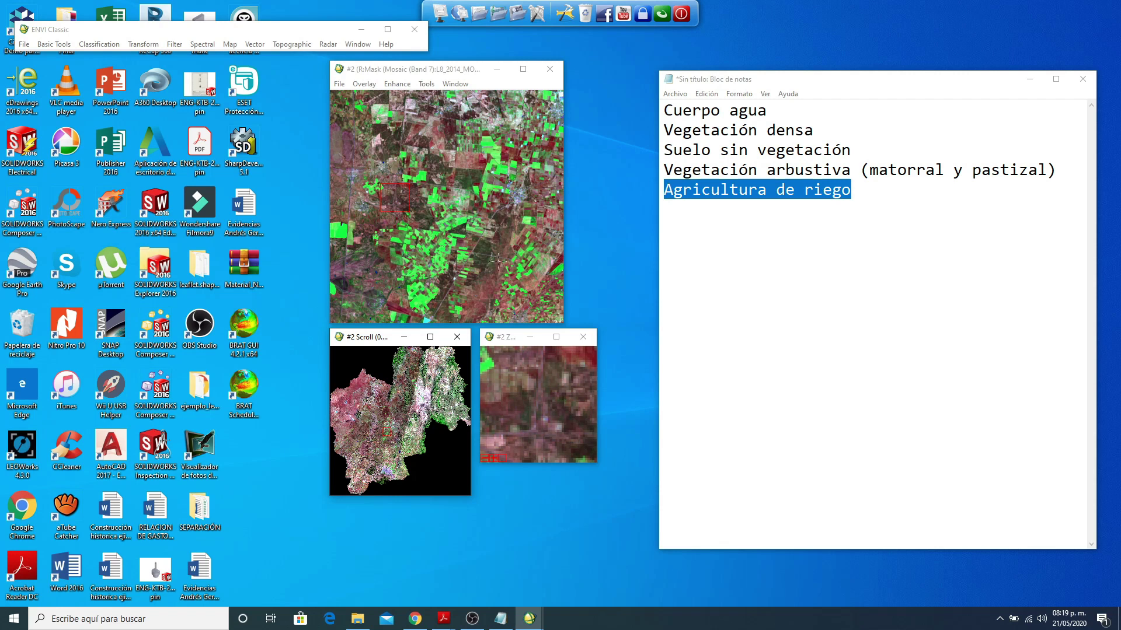
{"action": "left_click", "coordinate": [497, 174]}
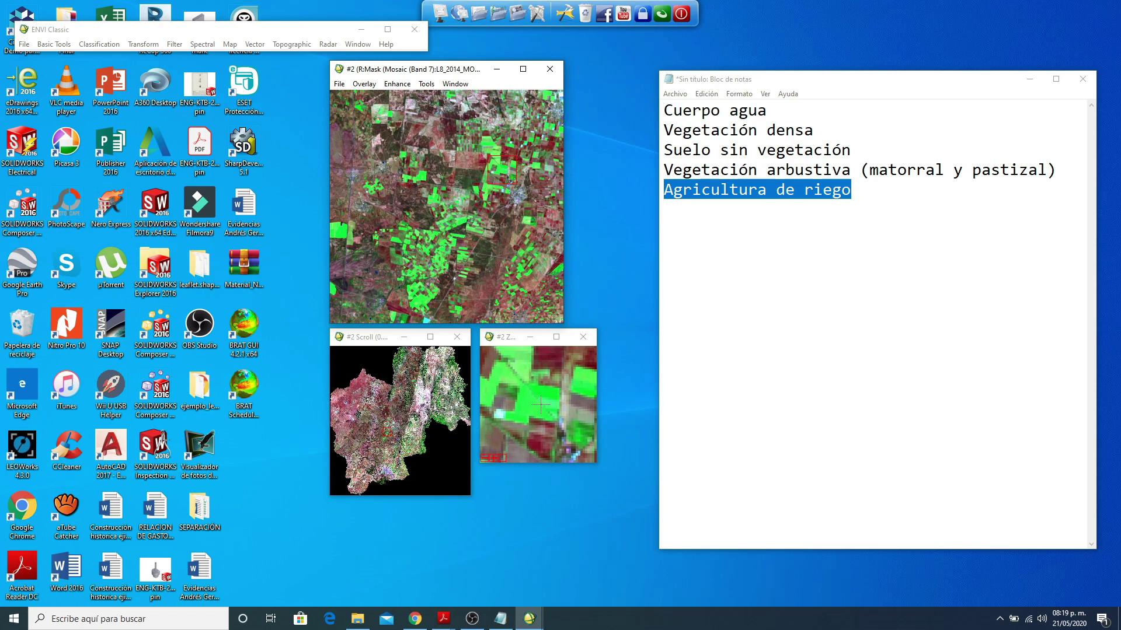
Step: Add the class "Zona urbana" on a new line at the end of the land cover list
{"action": "left_click", "coordinate": [470, 169]}
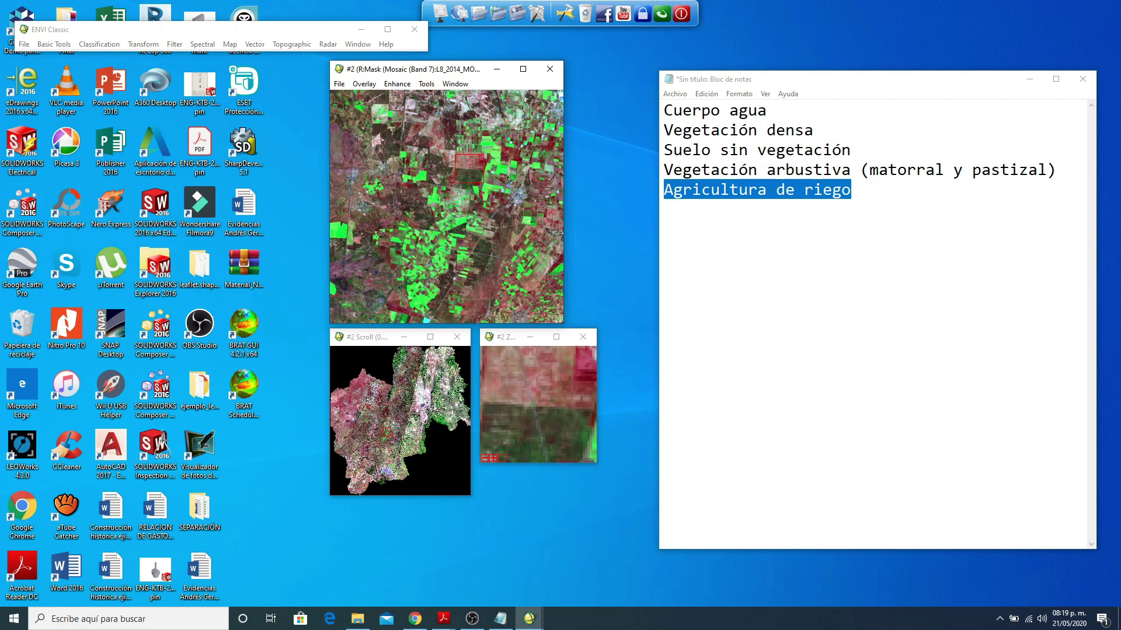
{"action": "left_click", "coordinate": [500, 171]}
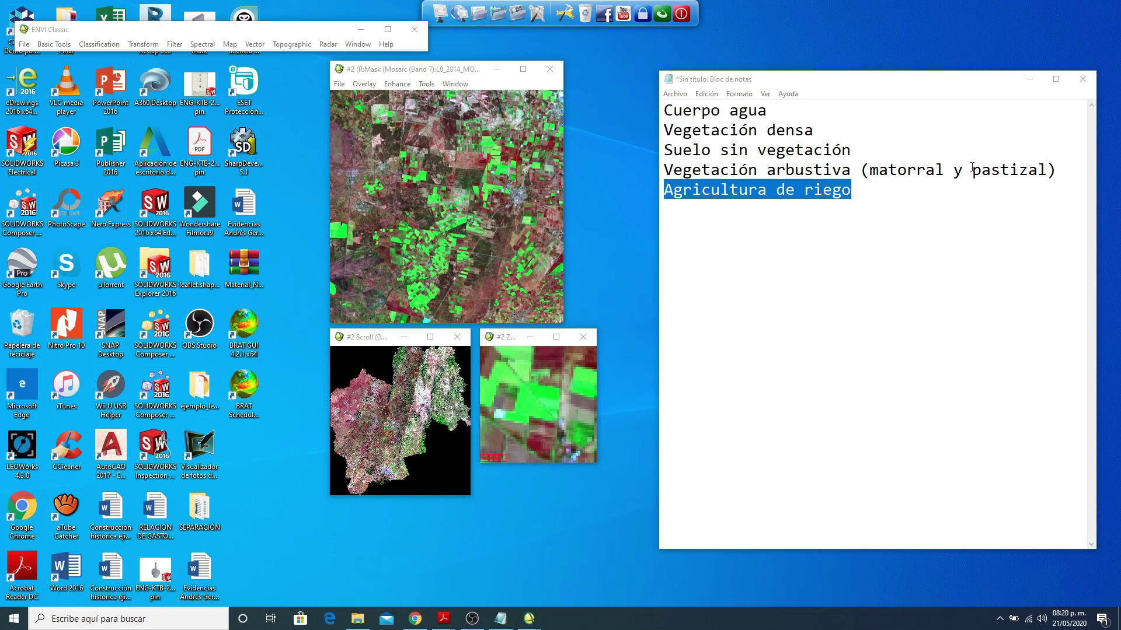
{"action": "left_click", "coordinate": [915, 195]}
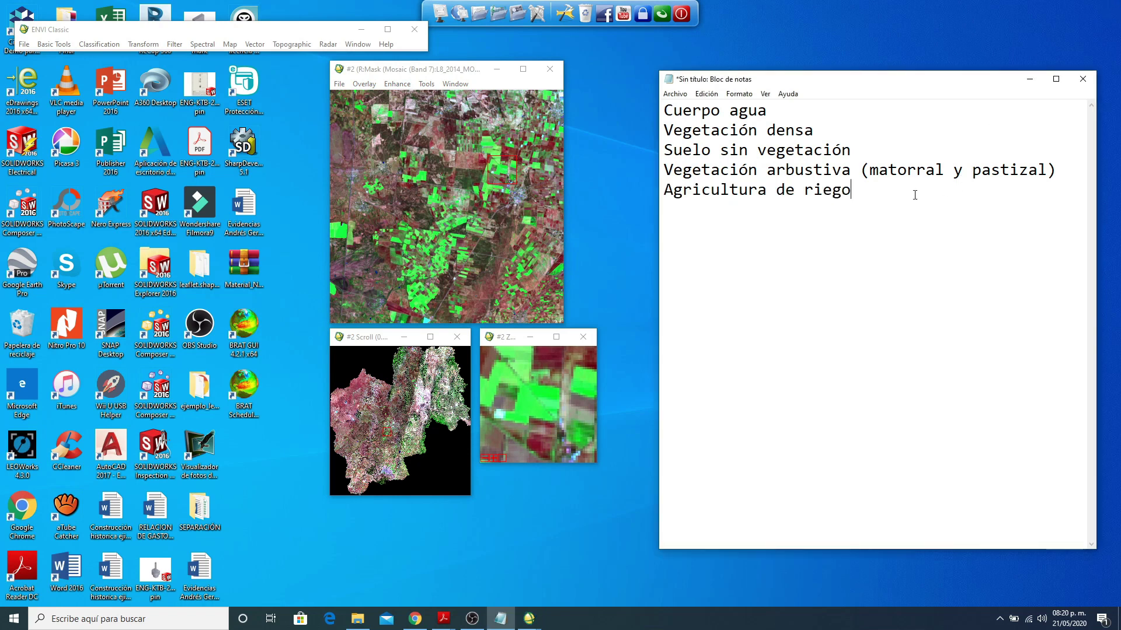
{"action": "key", "text": "Return"}
{"action": "type", "text": "Zona urbana"}
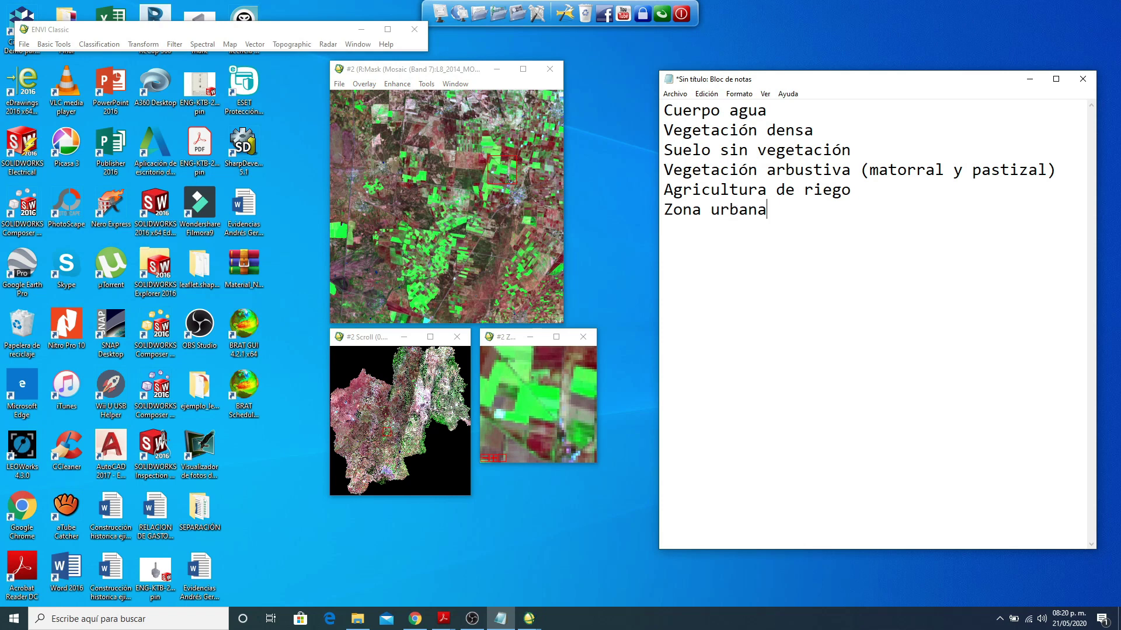
Step: Highlight the class "Zona urbana" in the list and examine the city and its surroundings in the 7-5-3 composite
{"action": "left_click_drag", "start_coordinate": [700, 205], "coordinate": [664, 209]}
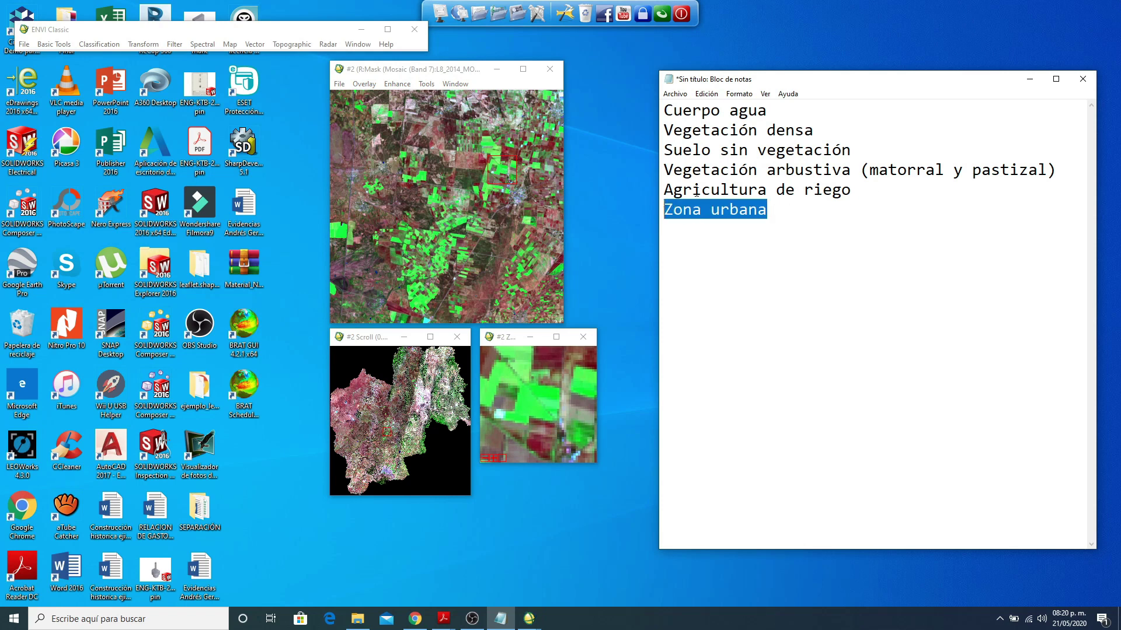
{"action": "left_click_drag", "start_coordinate": [851, 151], "coordinate": [689, 157]}
{"action": "left_click_drag", "start_coordinate": [767, 209], "coordinate": [664, 210]}
{"action": "left_click", "coordinate": [397, 458]}
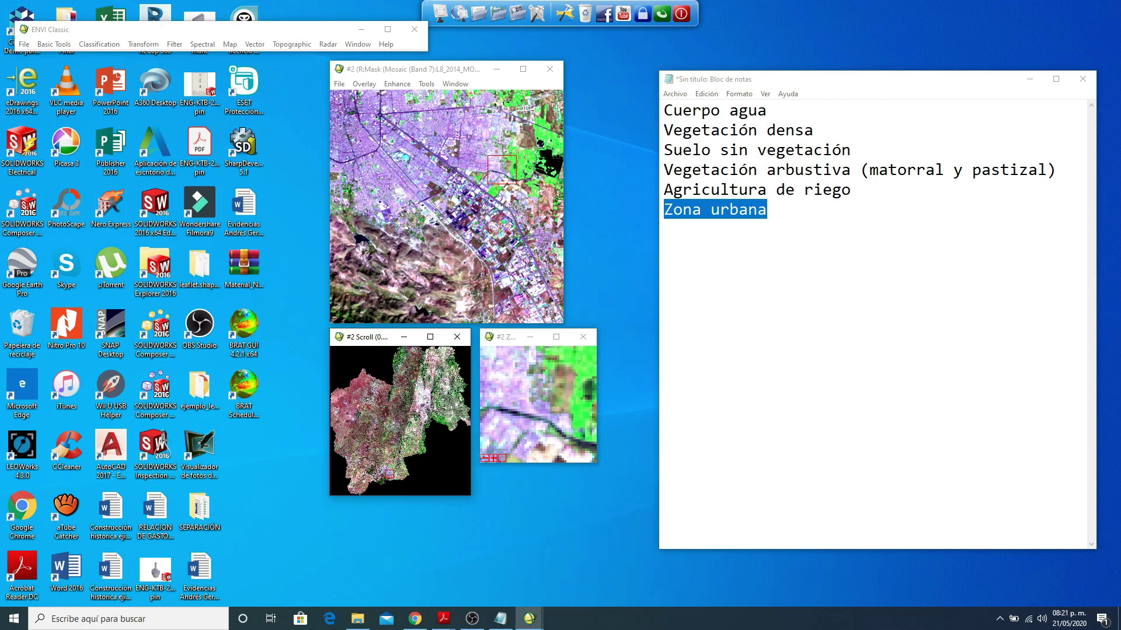
{"action": "left_click", "coordinate": [550, 161]}
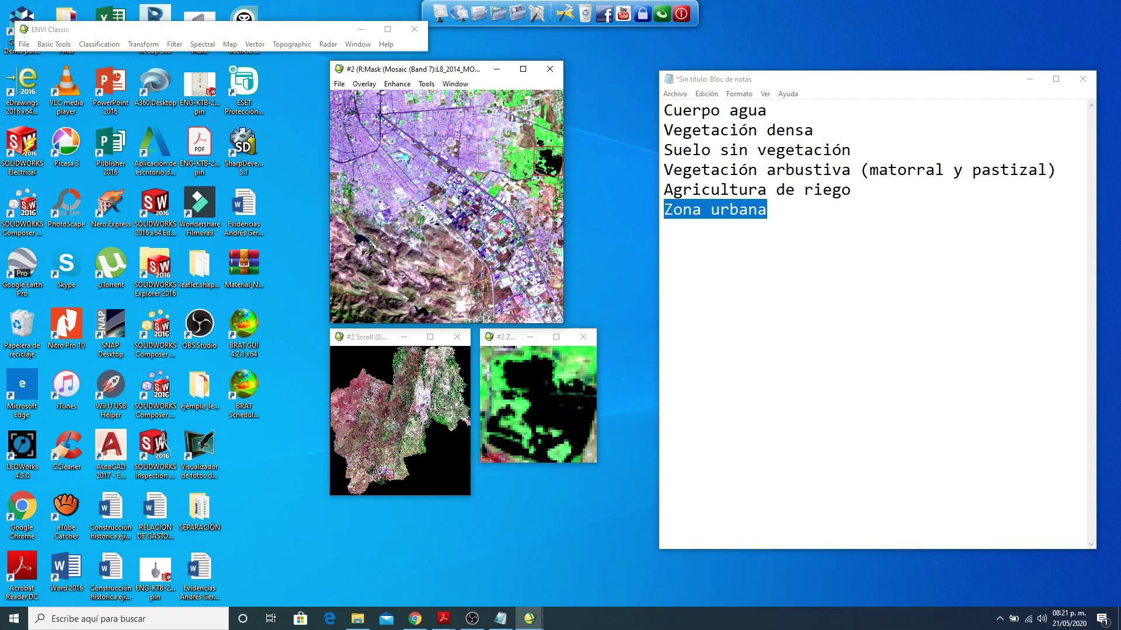
Step: Open the region of interest tool for display #2 and place its window between the image and the class list
{"action": "left_click_drag", "start_coordinate": [434, 73], "coordinate": [408, 73]}
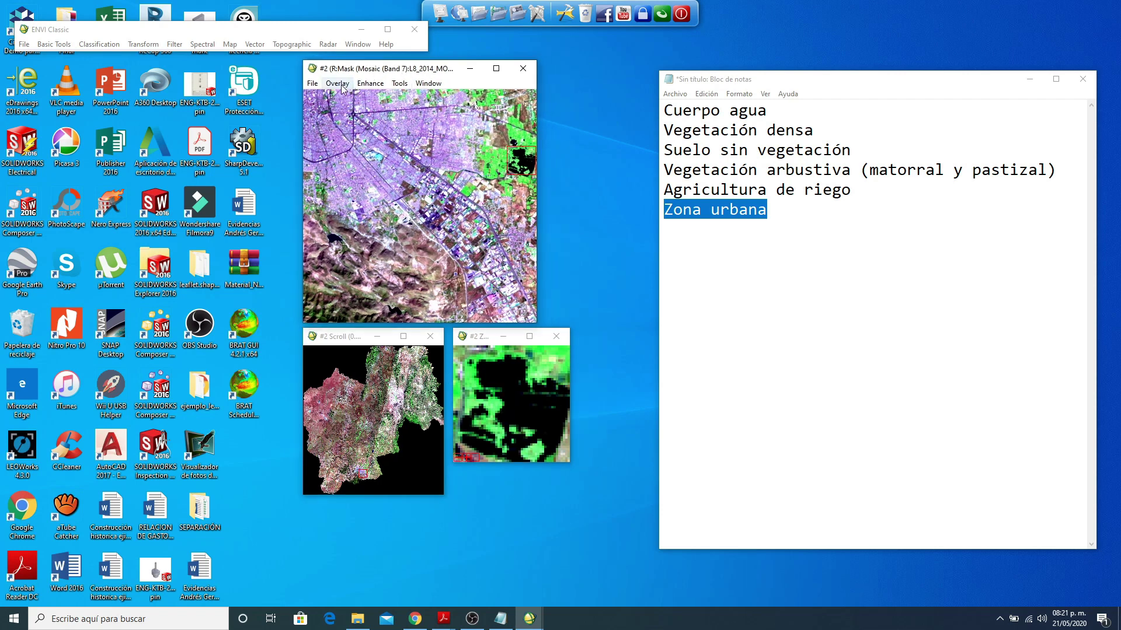
{"action": "left_click", "coordinate": [341, 85]}
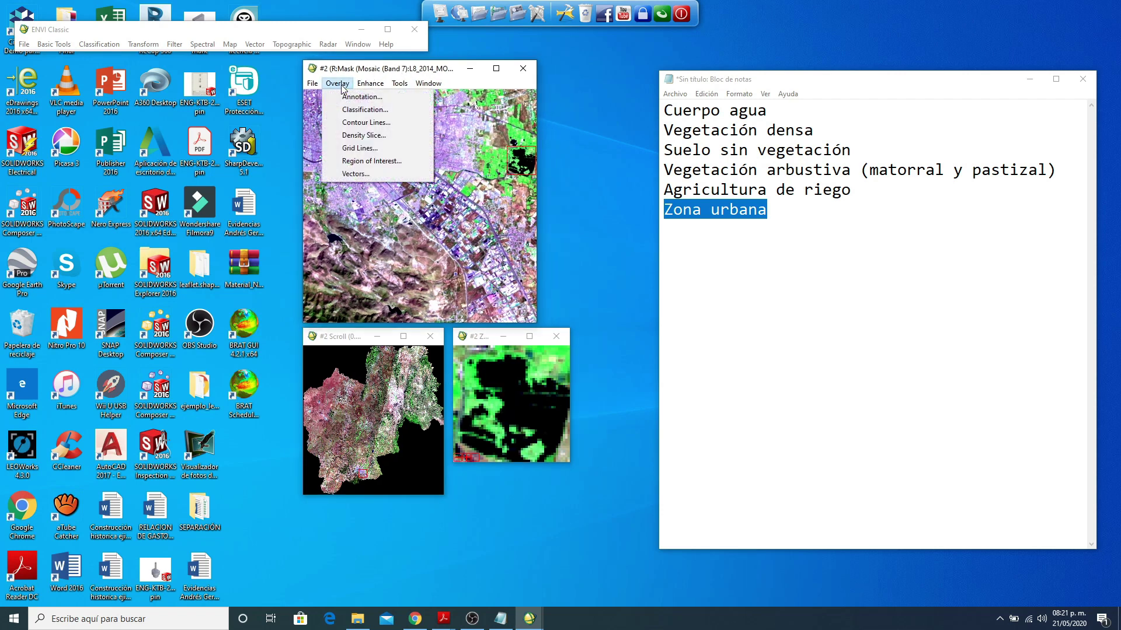
{"action": "left_click", "coordinate": [397, 162]}
{"action": "left_click_drag", "start_coordinate": [443, 110], "coordinate": [594, 106]}
{"action": "left_click_drag", "start_coordinate": [732, 82], "coordinate": [812, 81]}
{"action": "left_click_drag", "start_coordinate": [621, 106], "coordinate": [642, 102]}
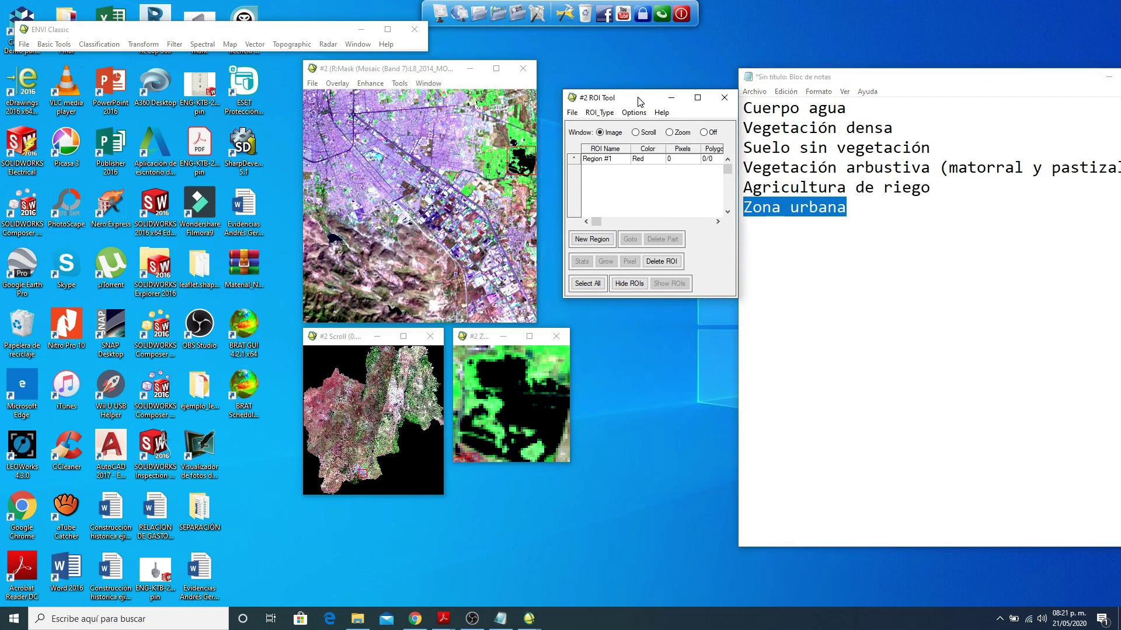
Step: Rename the first region of interest to "Cuerpo de agua" and set its colour to Blue
{"action": "left_click", "coordinate": [612, 160]}
{"action": "type", "text": "Cuerpo de agua"}
{"action": "key", "text": "Return"}
{"action": "right_click", "coordinate": [646, 162]}
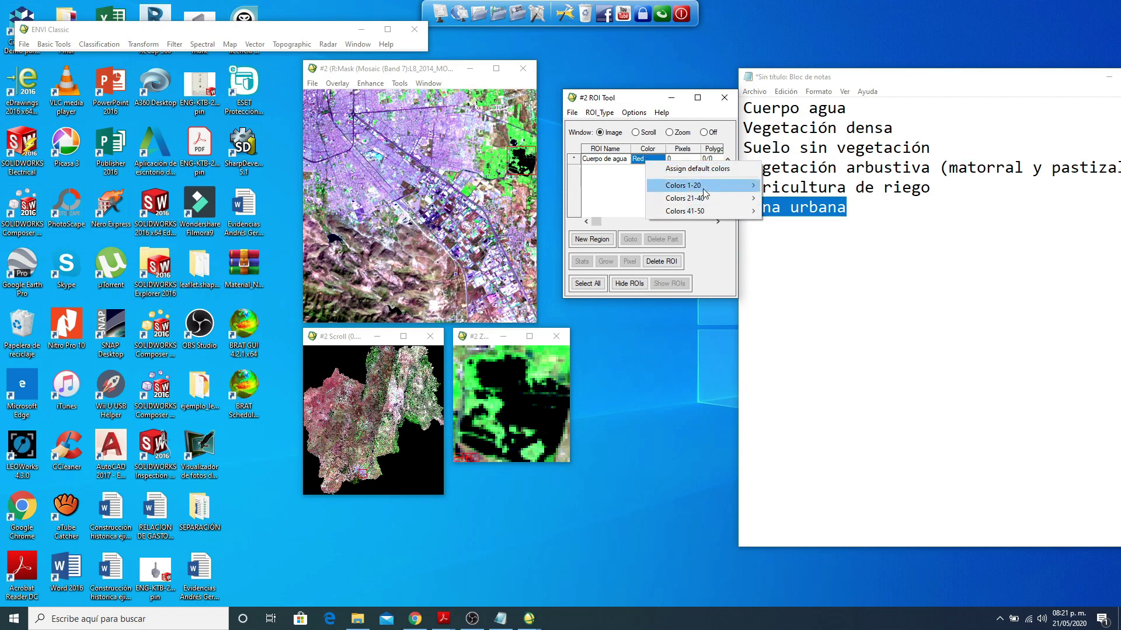
{"action": "mouse_move", "coordinate": [705, 185]}
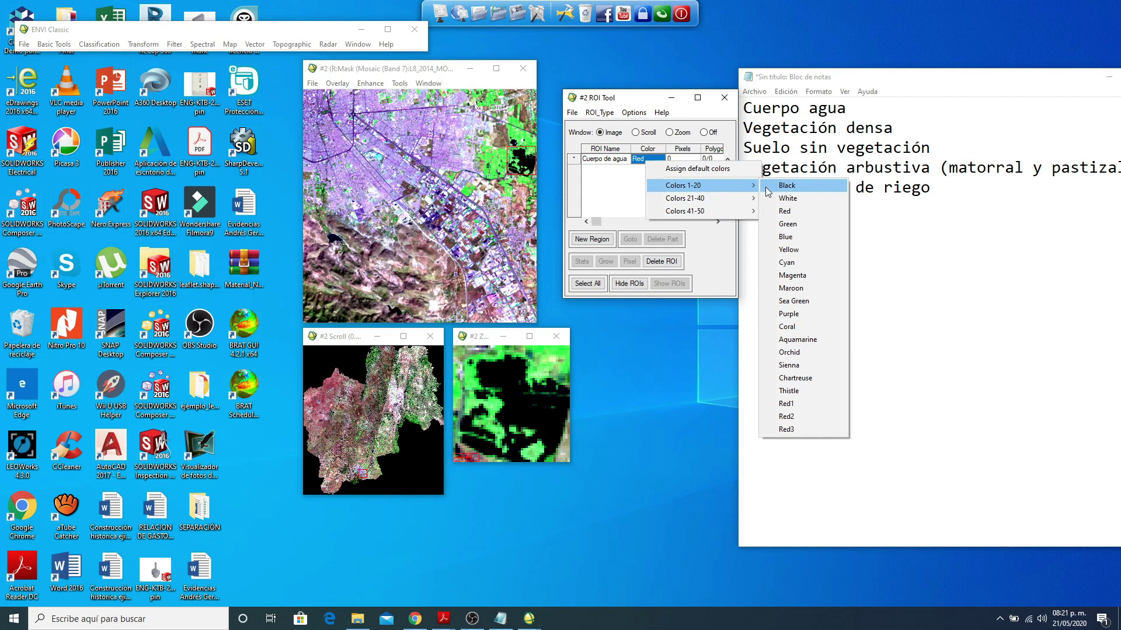
{"action": "left_click", "coordinate": [794, 239]}
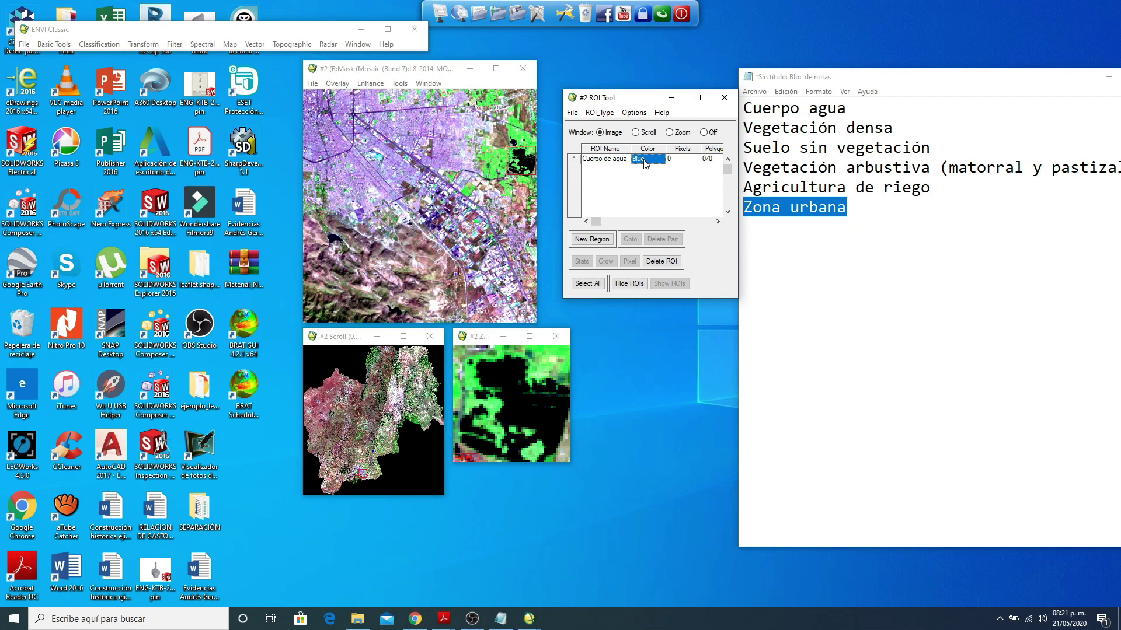
Step: Set the ROI type to Polygon with drawing in the Zoom window, and digitize a Cuerpo de agua polygon over the black water body east of the city
{"action": "left_click", "coordinate": [600, 113]}
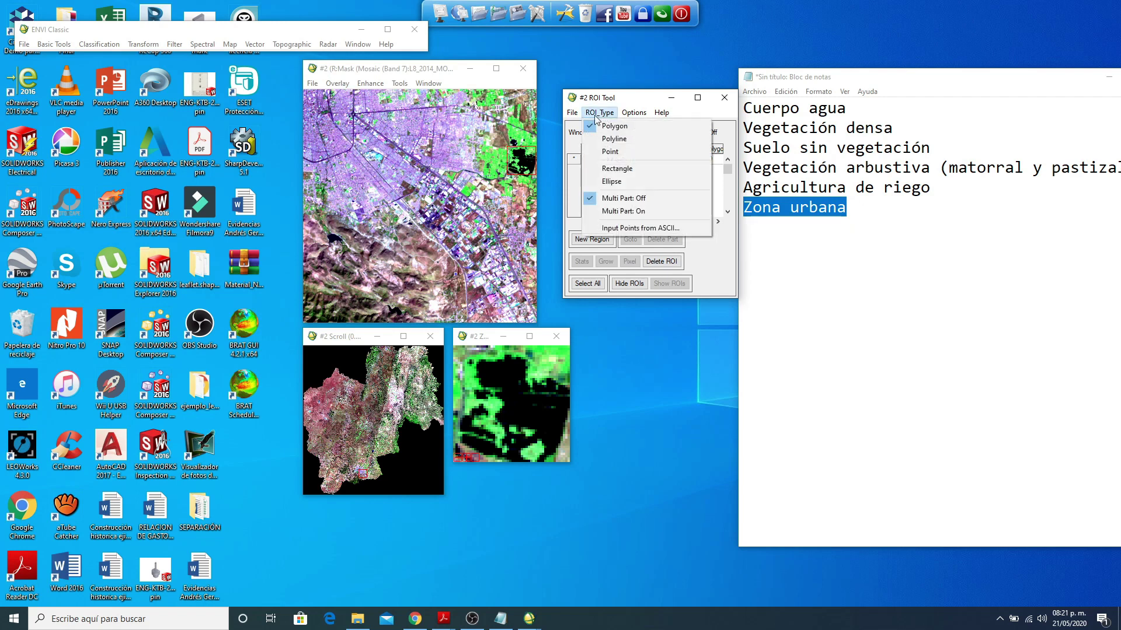
{"action": "left_click", "coordinate": [622, 128]}
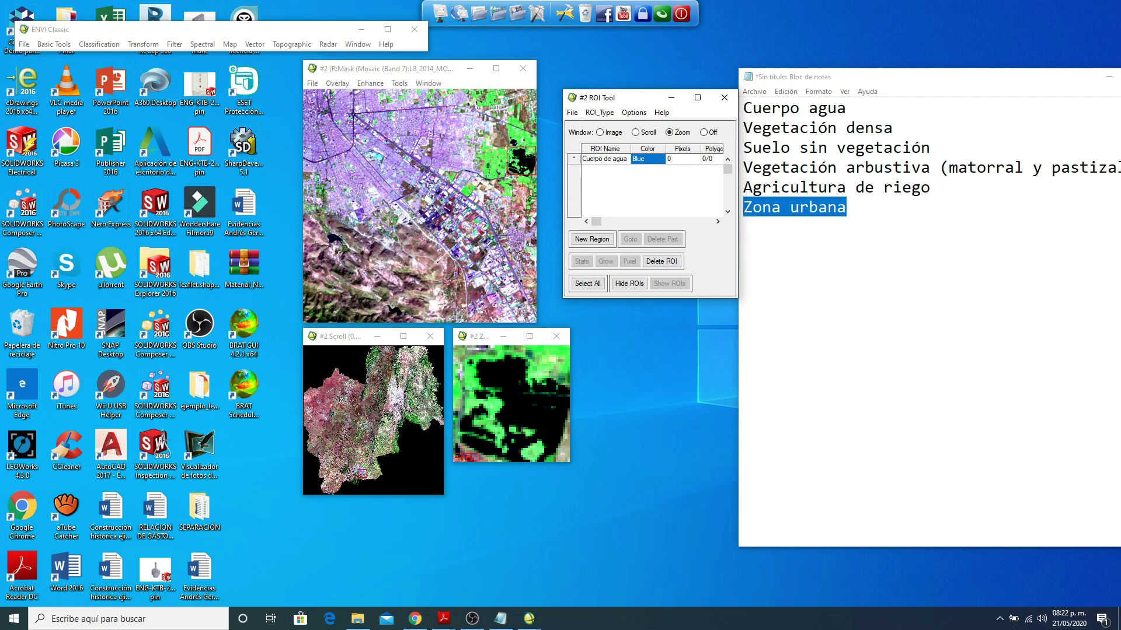
{"action": "left_click", "coordinate": [517, 153]}
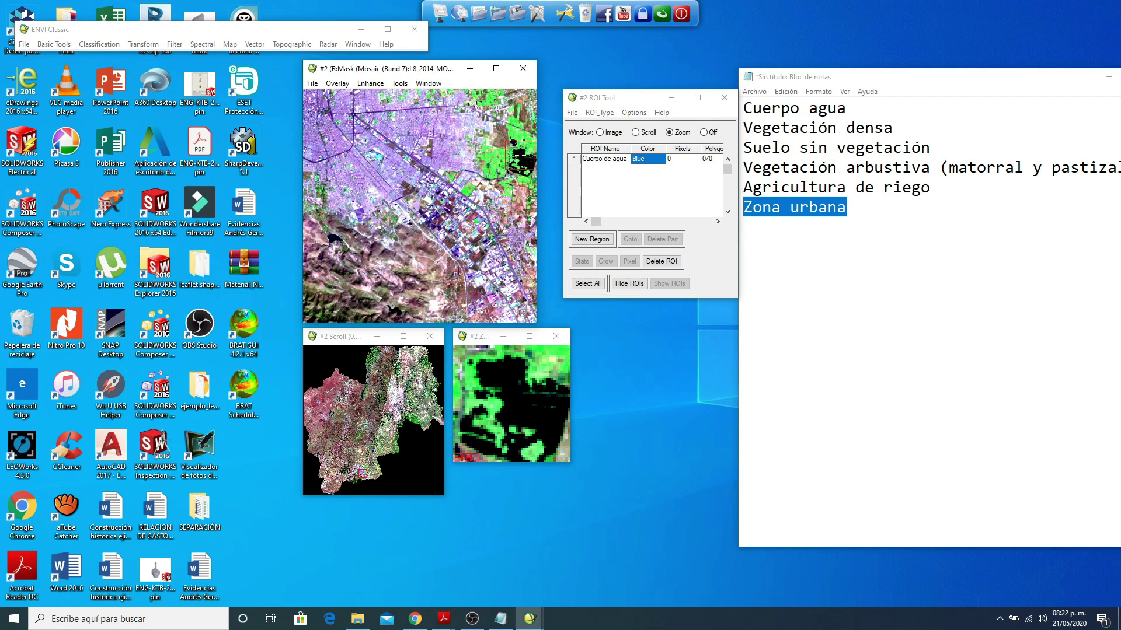
{"action": "left_click", "coordinate": [521, 175]}
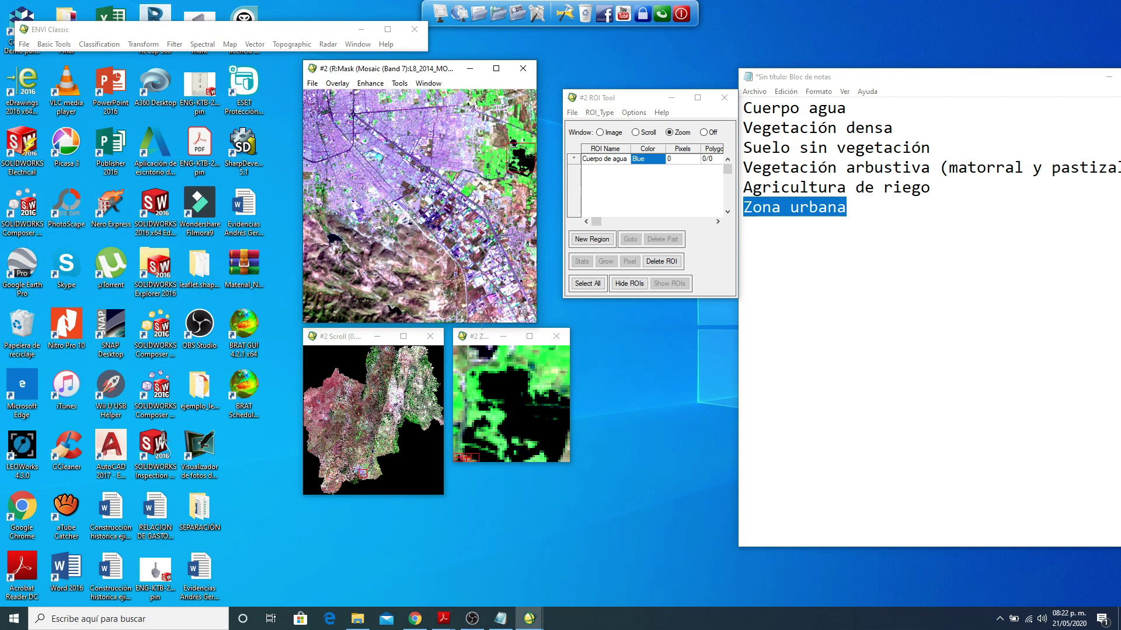
{"action": "left_click", "coordinate": [528, 165]}
{"action": "left_click", "coordinate": [528, 165]}
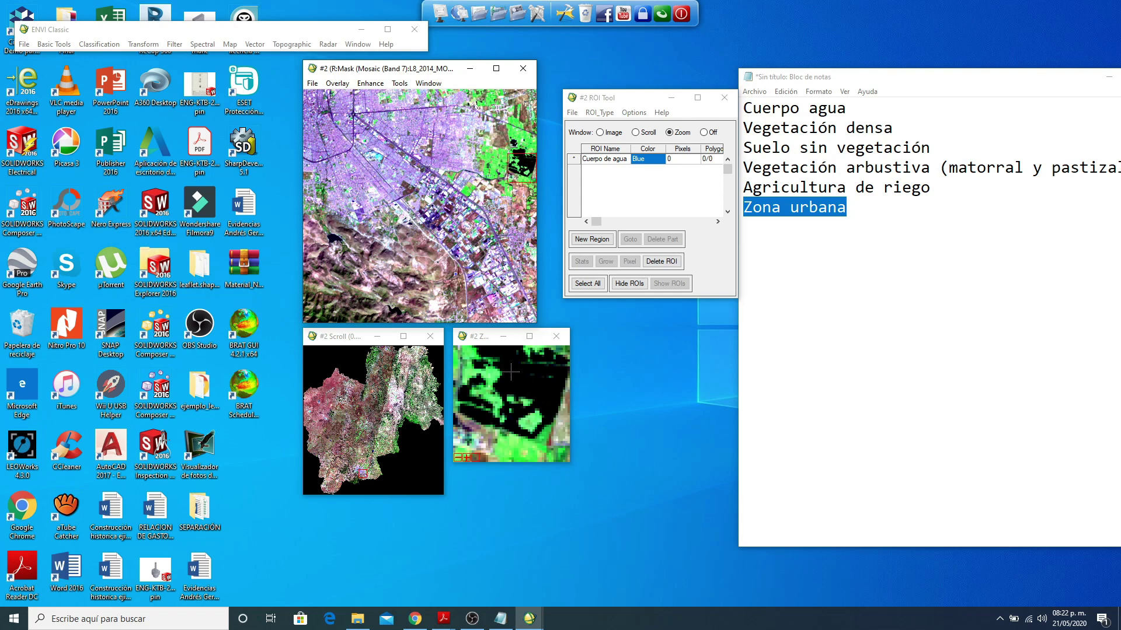
{"action": "left_click", "coordinate": [512, 371]}
{"action": "left_click", "coordinate": [512, 384]}
{"action": "left_click", "coordinate": [522, 388]}
{"action": "left_click", "coordinate": [531, 386]}
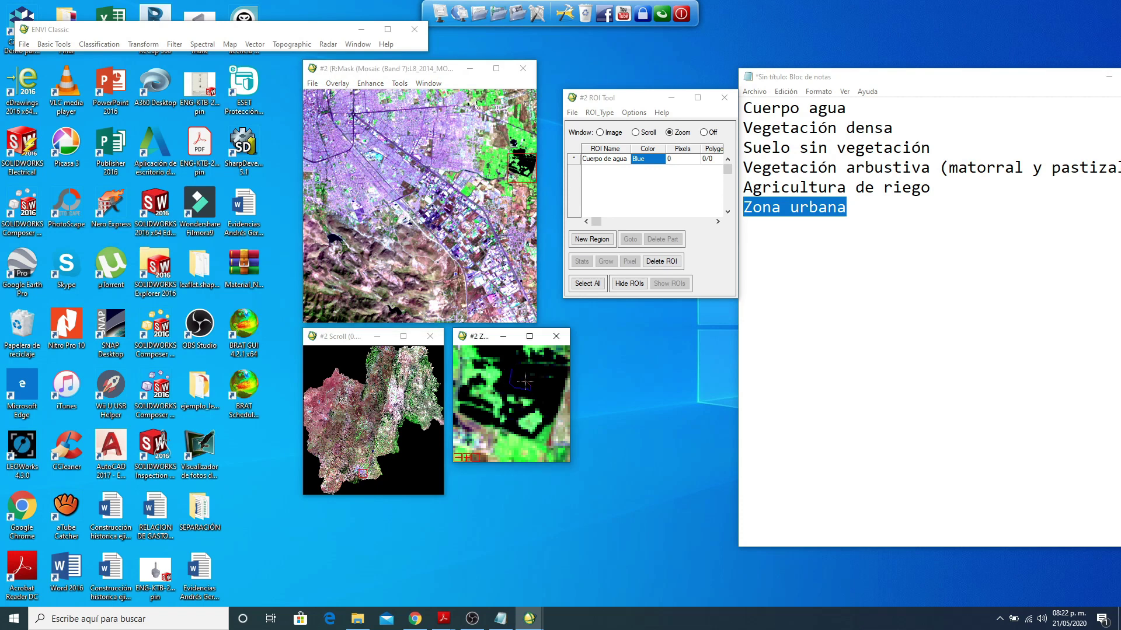
{"action": "left_click", "coordinate": [528, 379]}
{"action": "right_click", "coordinate": [521, 367]}
{"action": "right_click", "coordinate": [521, 368]}
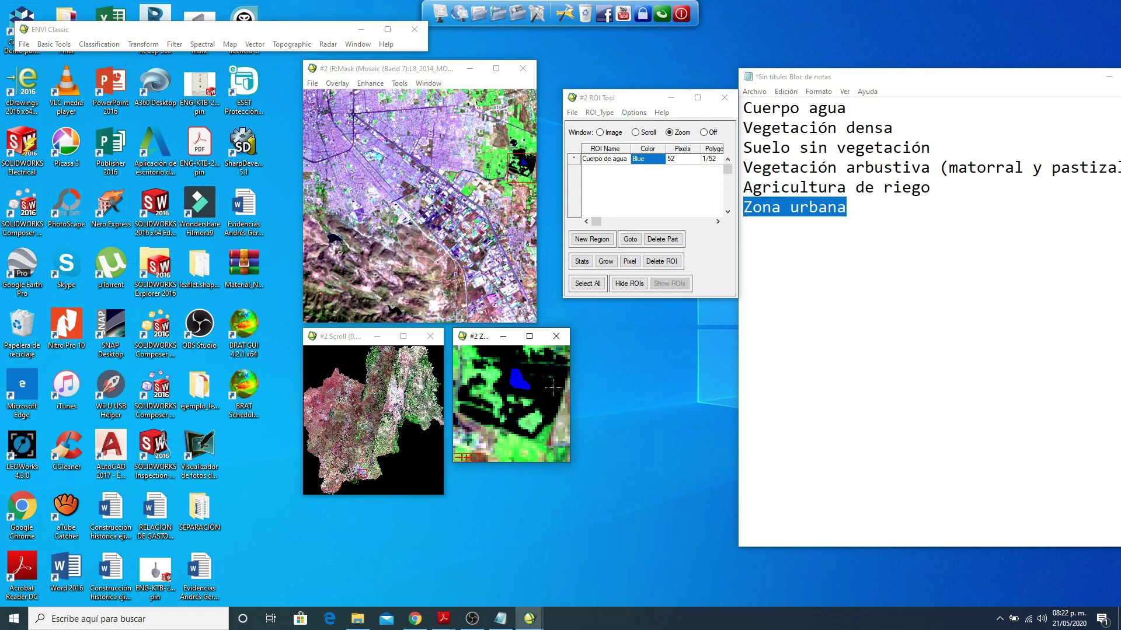
Step: Digitize a second Cuerpo de agua polygon over the small dark reservoir in the hills southwest of the city
{"action": "left_click", "coordinate": [524, 169]}
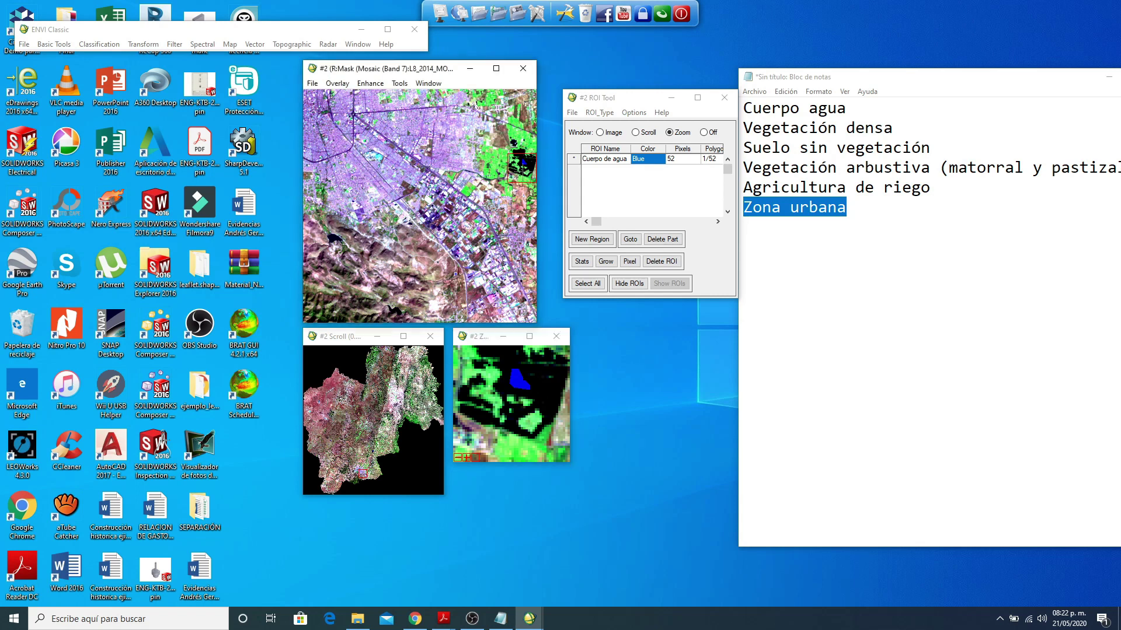
{"action": "left_click", "coordinate": [523, 165]}
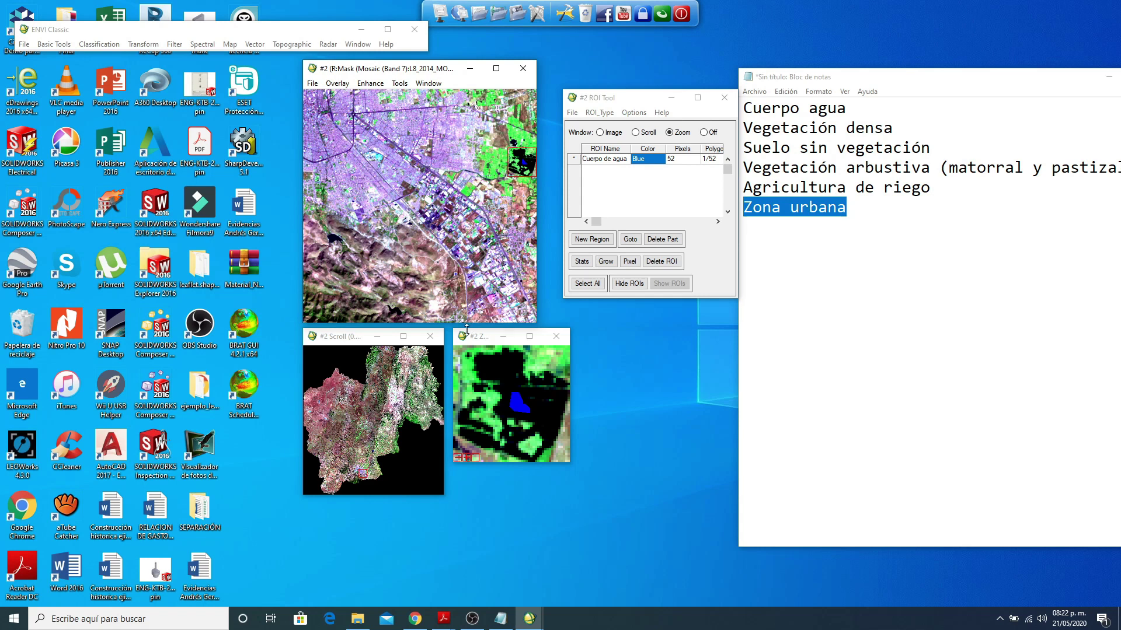
{"action": "left_click", "coordinate": [330, 240]}
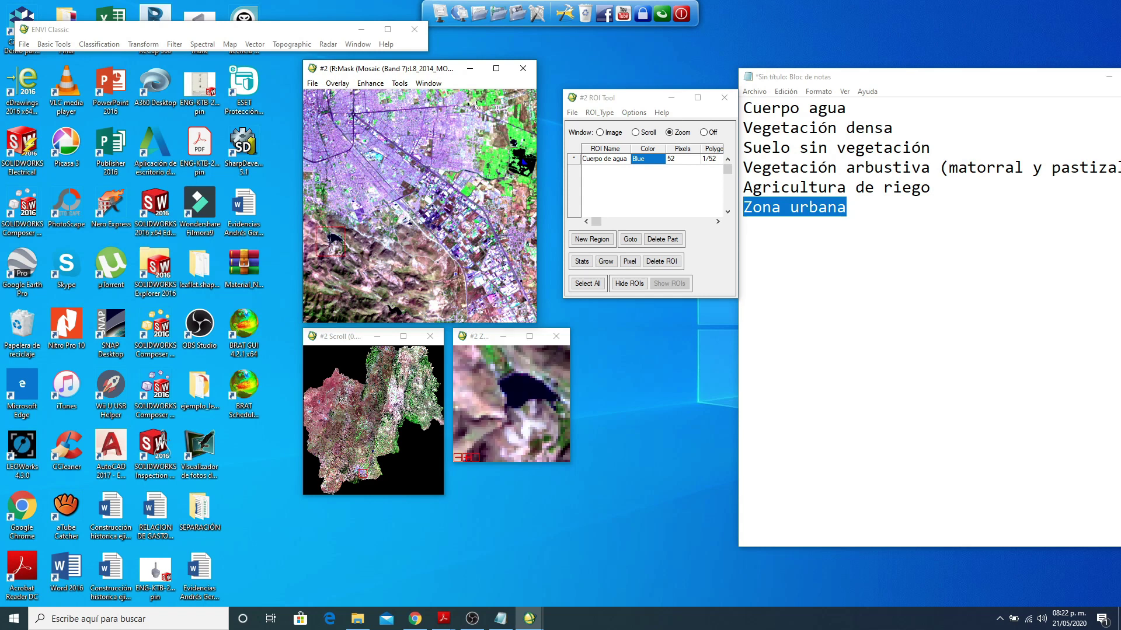
{"action": "right_click", "coordinate": [528, 389]}
Step: Digitize a third Cuerpo de agua polygon over the narrow black reservoir among the mountains in the basin's south
{"action": "left_click", "coordinate": [372, 461]}
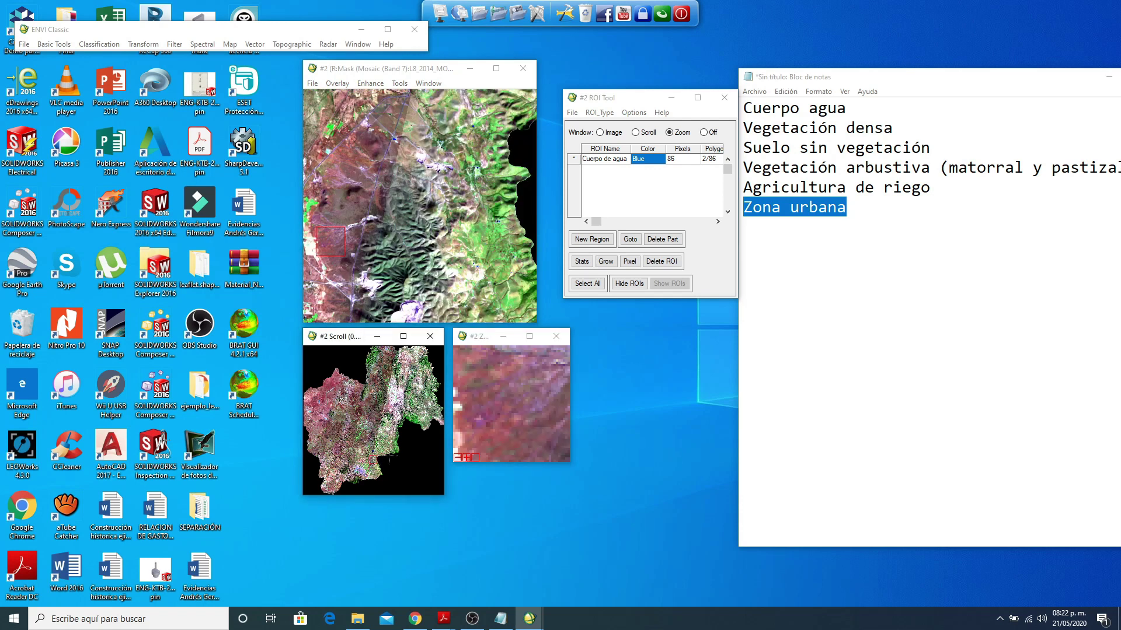
{"action": "left_click", "coordinate": [396, 400]}
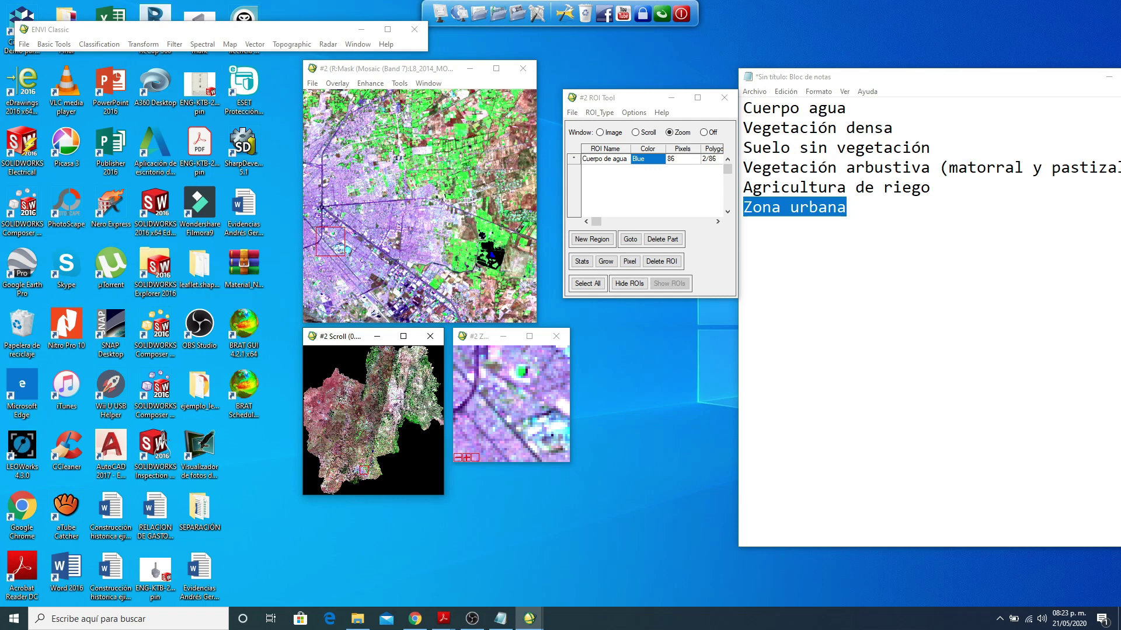
{"action": "left_click", "coordinate": [344, 472]}
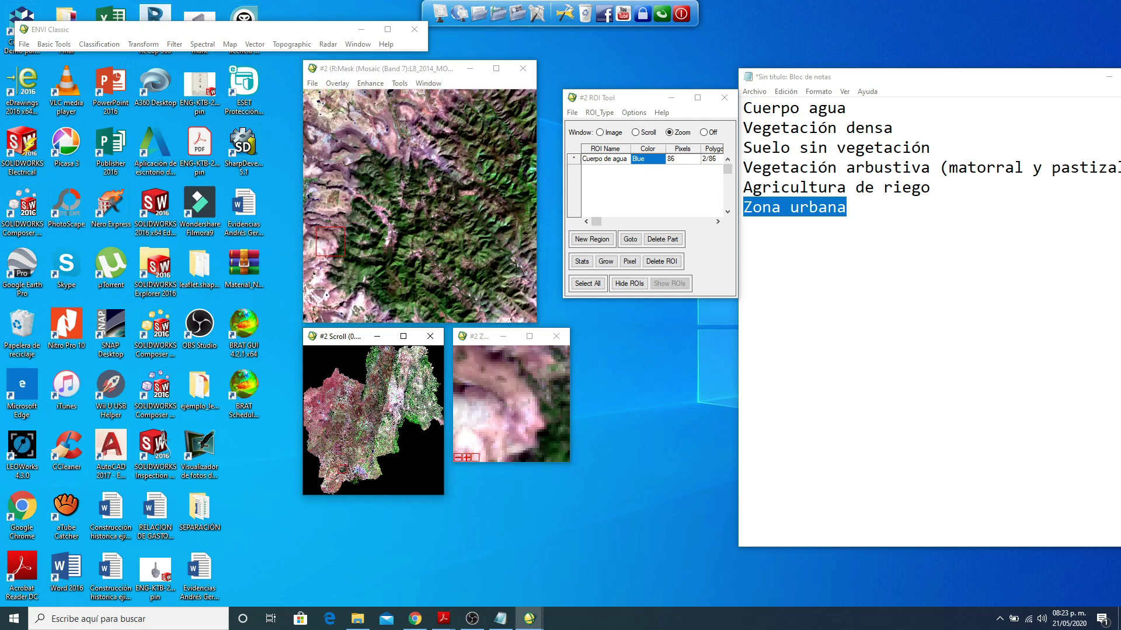
{"action": "left_click", "coordinate": [349, 477]}
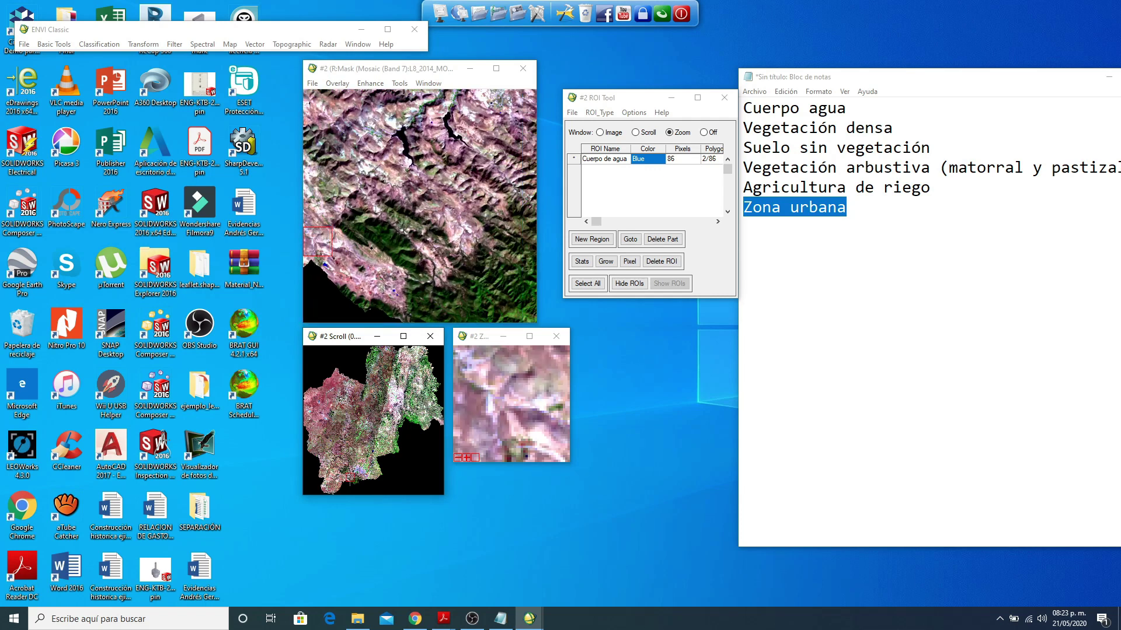
{"action": "left_click", "coordinate": [409, 139]}
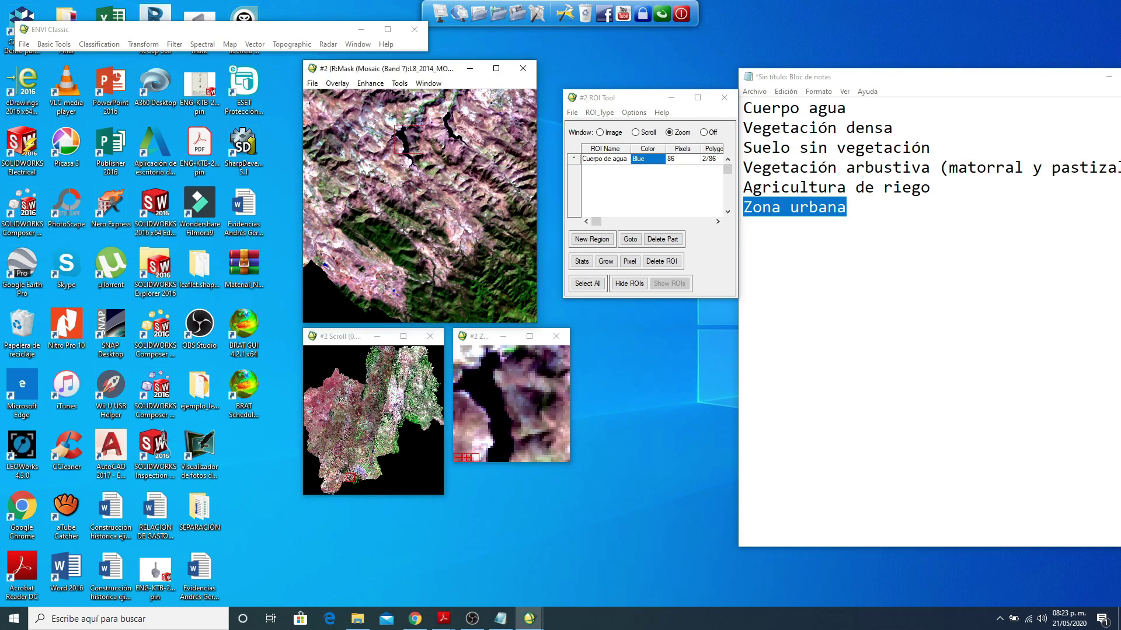
{"action": "mouse_move", "coordinate": [477, 387]}
{"action": "left_mouse_down"}
{"action": "mouse_move", "coordinate": [491, 400]}
{"action": "mouse_move", "coordinate": [486, 378]}
{"action": "left_mouse_up"}
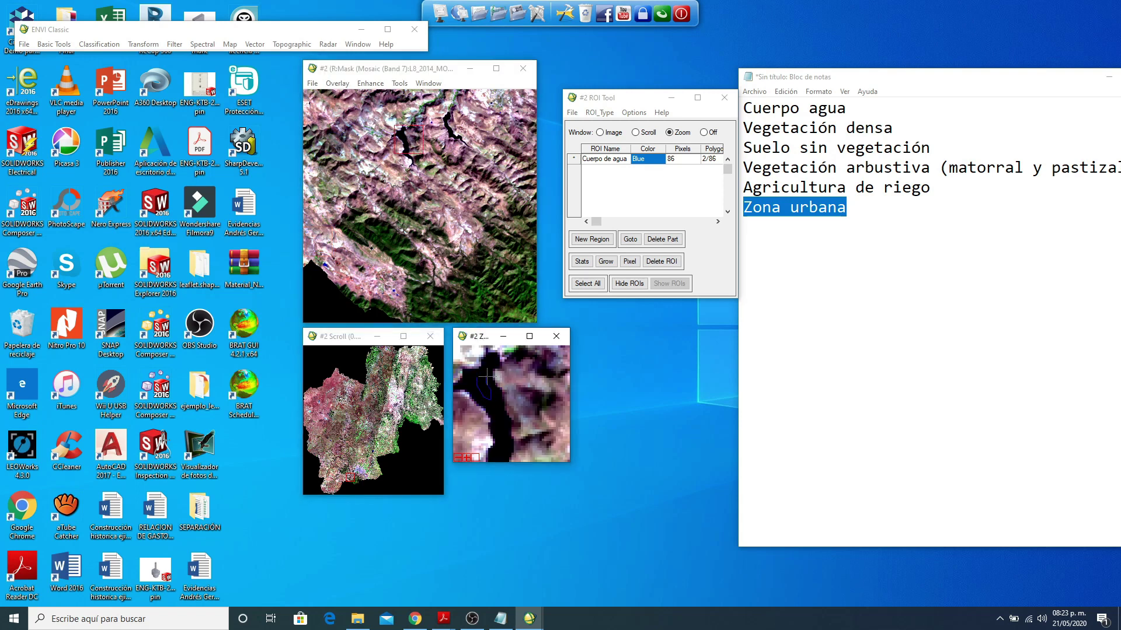
{"action": "right_click", "coordinate": [487, 377]}
{"action": "right_click", "coordinate": [486, 377]}
Step: Digitize a fourth Cuerpo de agua polygon over the small blue pond on the reddish plain in the basin's west
{"action": "left_click", "coordinate": [431, 359]}
{"action": "left_click", "coordinate": [336, 421]}
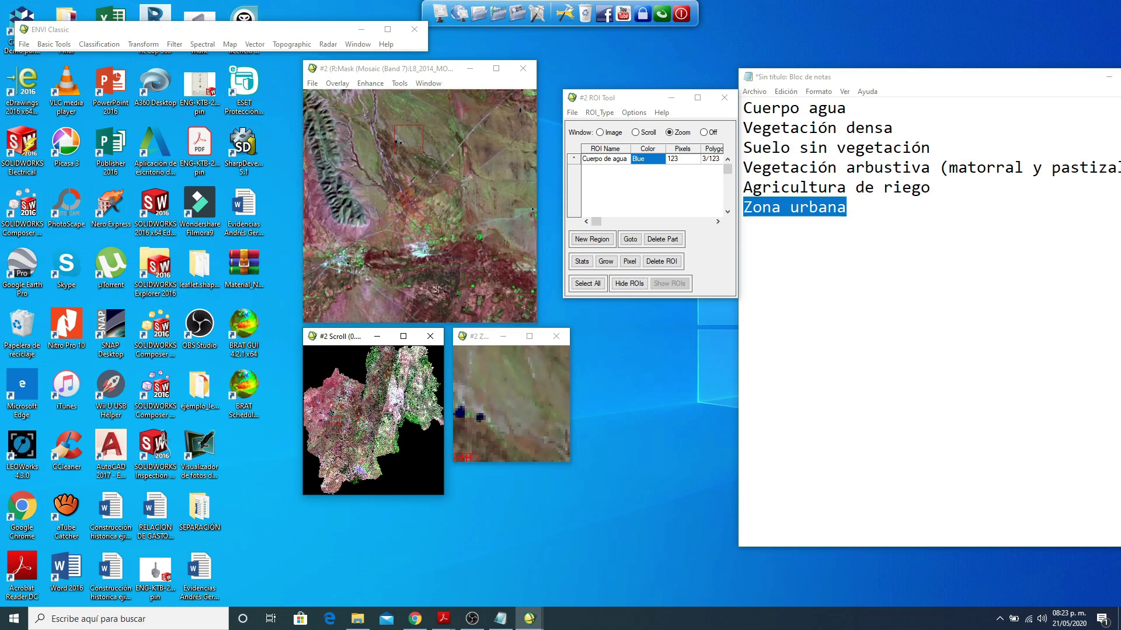
{"action": "left_click", "coordinate": [320, 427]}
{"action": "left_click", "coordinate": [385, 224]}
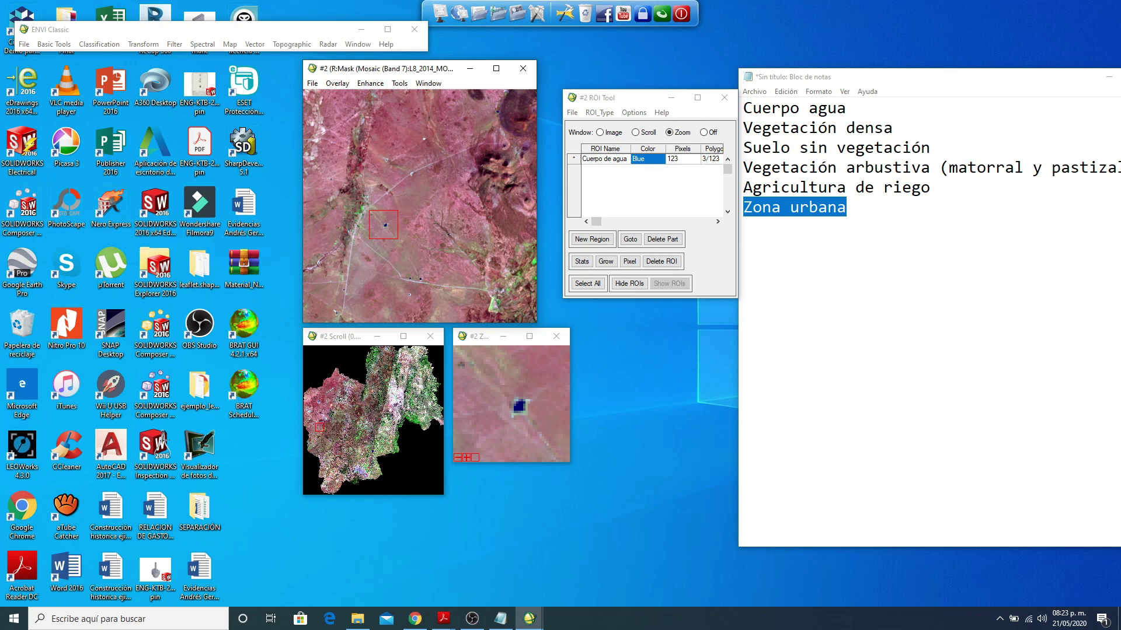
{"action": "left_click", "coordinate": [327, 439]}
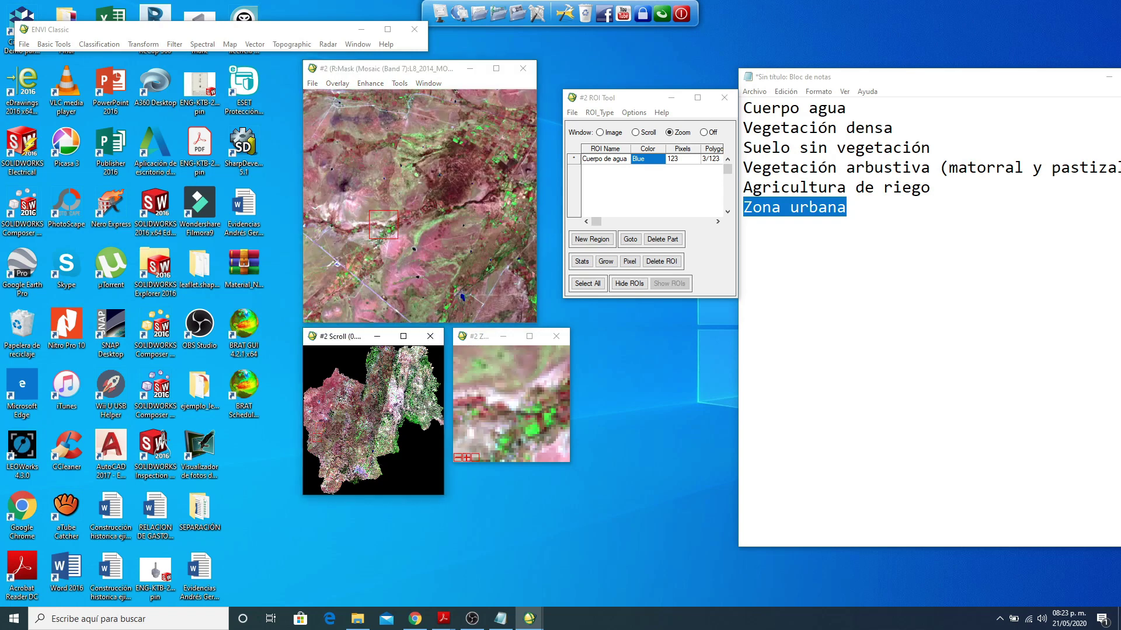
{"action": "left_click", "coordinate": [462, 297]}
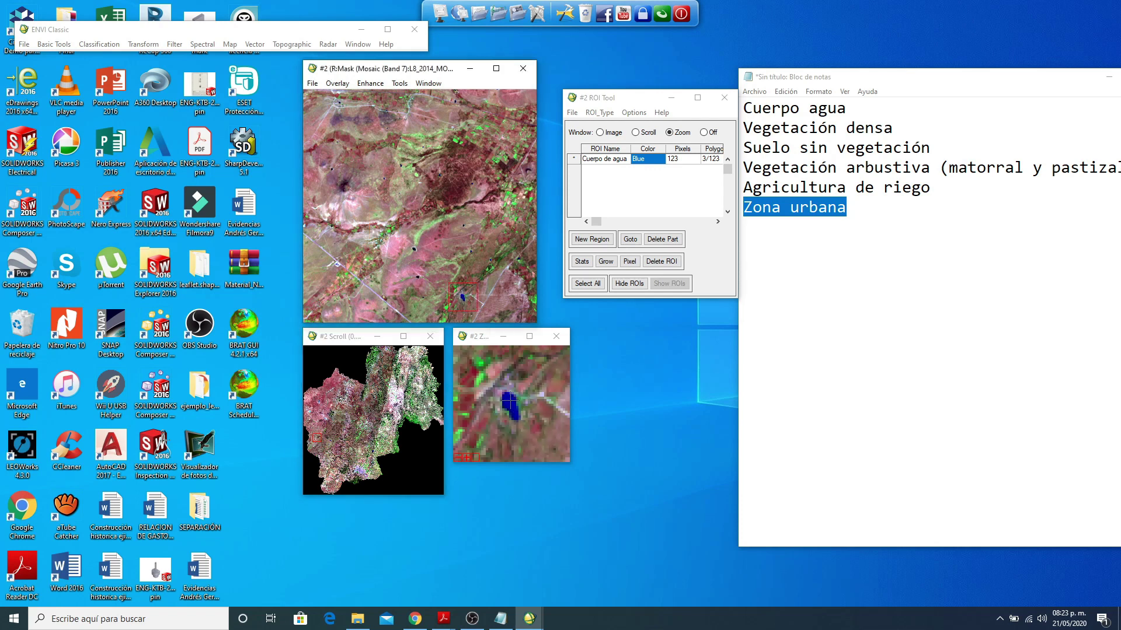
{"action": "left_click", "coordinate": [509, 402]}
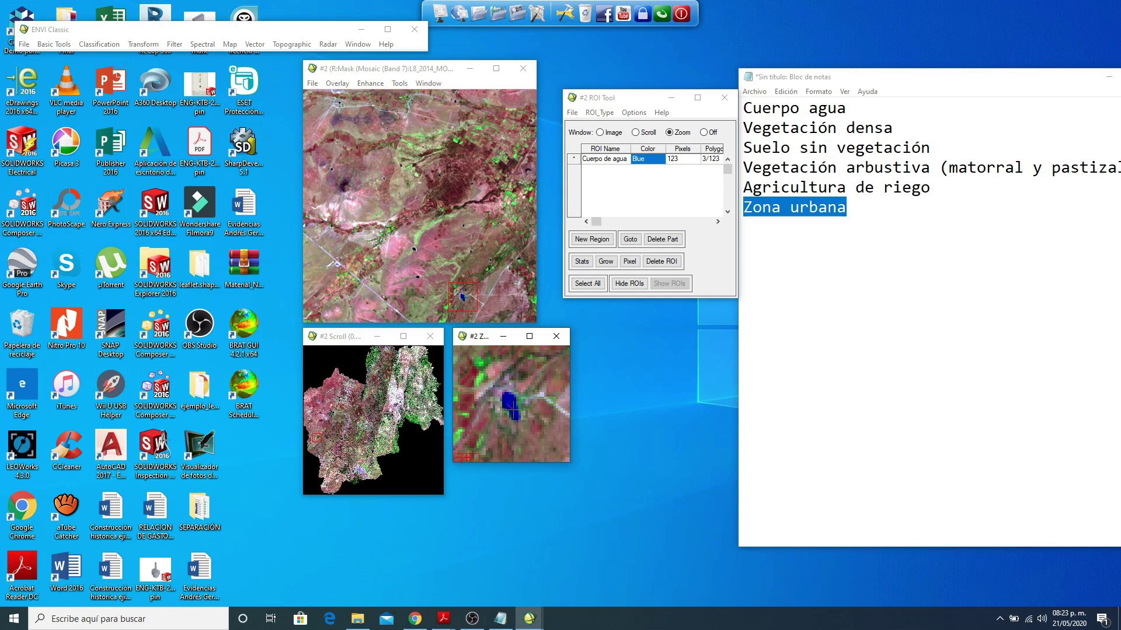
{"action": "left_click", "coordinate": [506, 392]}
{"action": "left_click", "coordinate": [516, 393]}
{"action": "left_click", "coordinate": [514, 403]}
{"action": "right_click", "coordinate": [512, 401]}
{"action": "right_click", "coordinate": [511, 400]}
Step: Digitize a fifth Cuerpo de agua polygon over the elongated dark reservoir beside the green river valley on the western plain
{"action": "left_click", "coordinate": [327, 402]}
{"action": "left_click", "coordinate": [403, 183]}
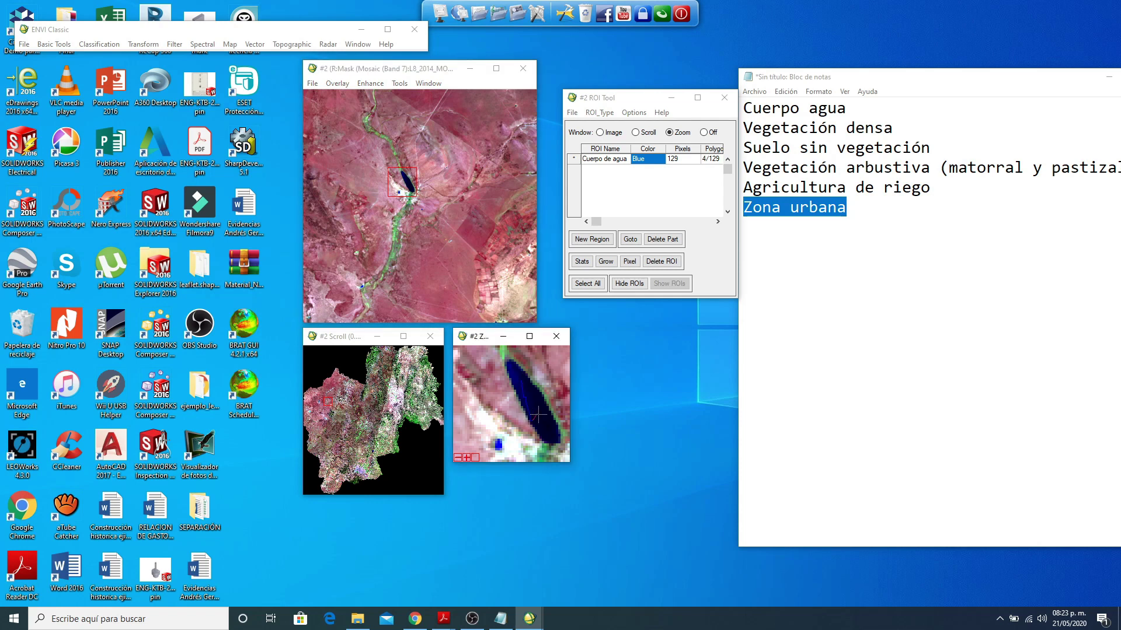
{"action": "right_click", "coordinate": [532, 404]}
Step: Examine the basin's northern and eastern mountains, central valleys and western plain for further water bodies
{"action": "left_click", "coordinate": [395, 370]}
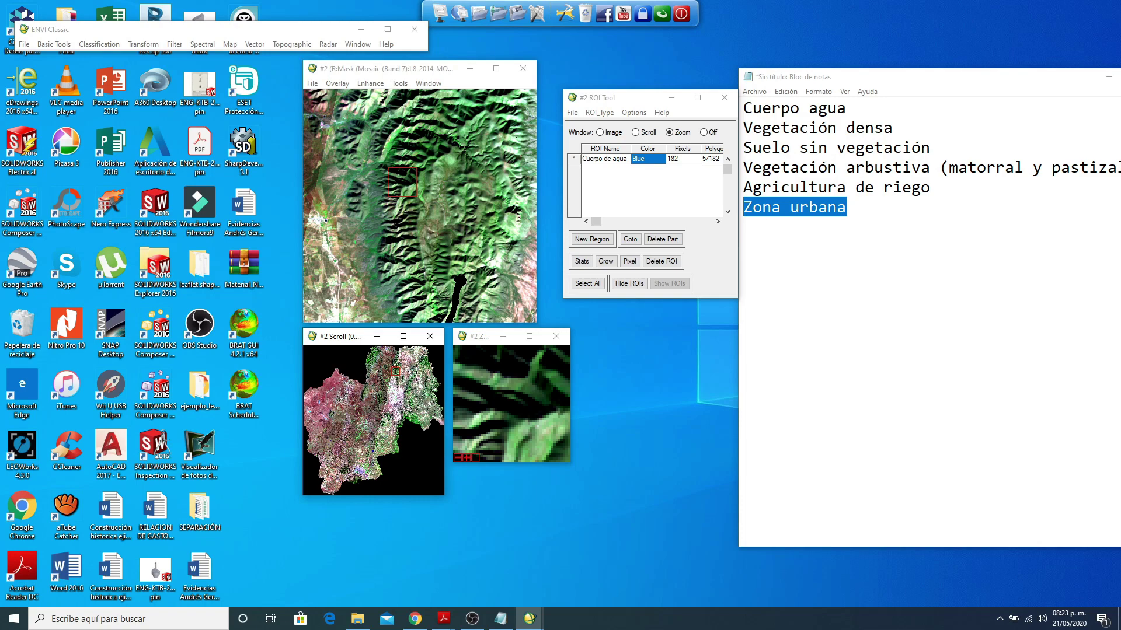
{"action": "left_click", "coordinate": [421, 379]}
{"action": "left_click", "coordinate": [416, 406]}
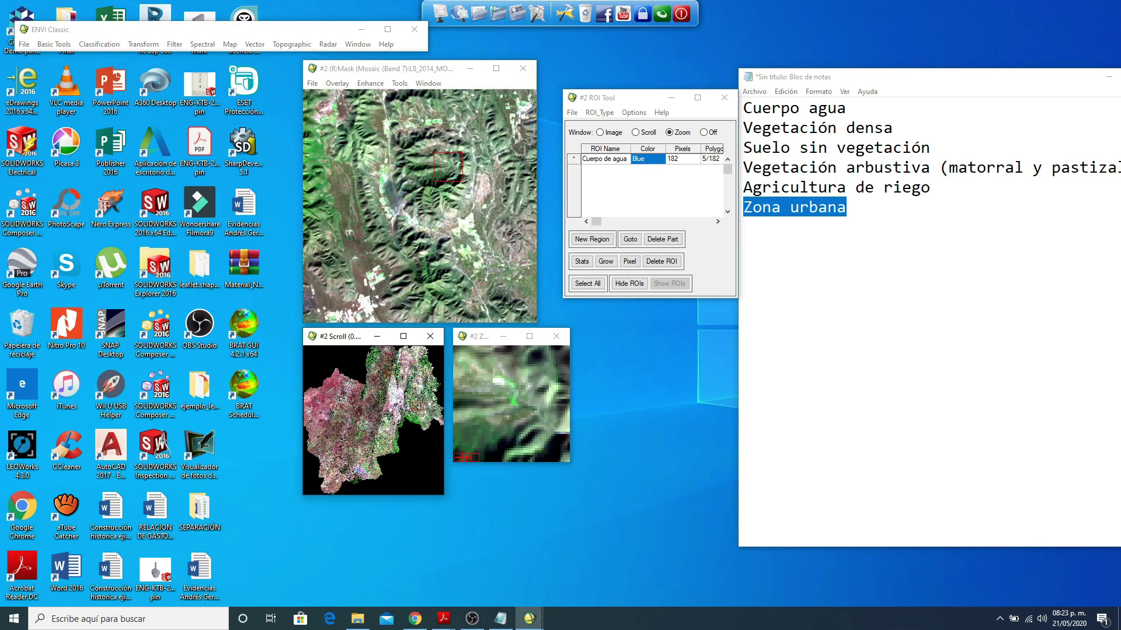
{"action": "left_click", "coordinate": [415, 410]}
{"action": "left_click", "coordinate": [418, 417]}
{"action": "left_click", "coordinate": [421, 423]}
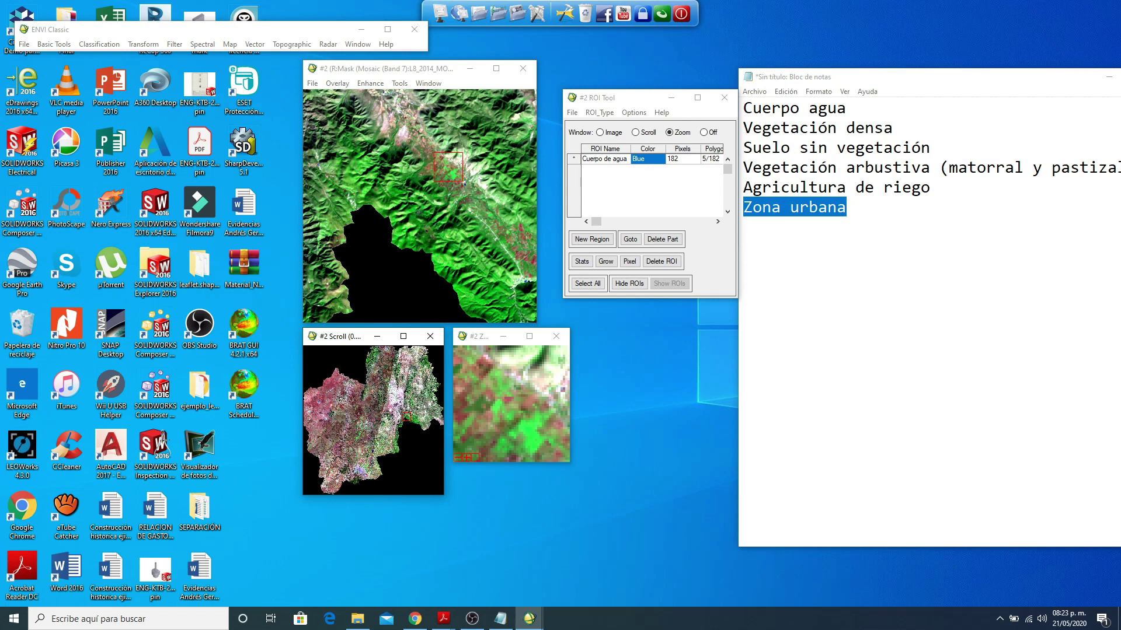
{"action": "left_click", "coordinate": [379, 390]}
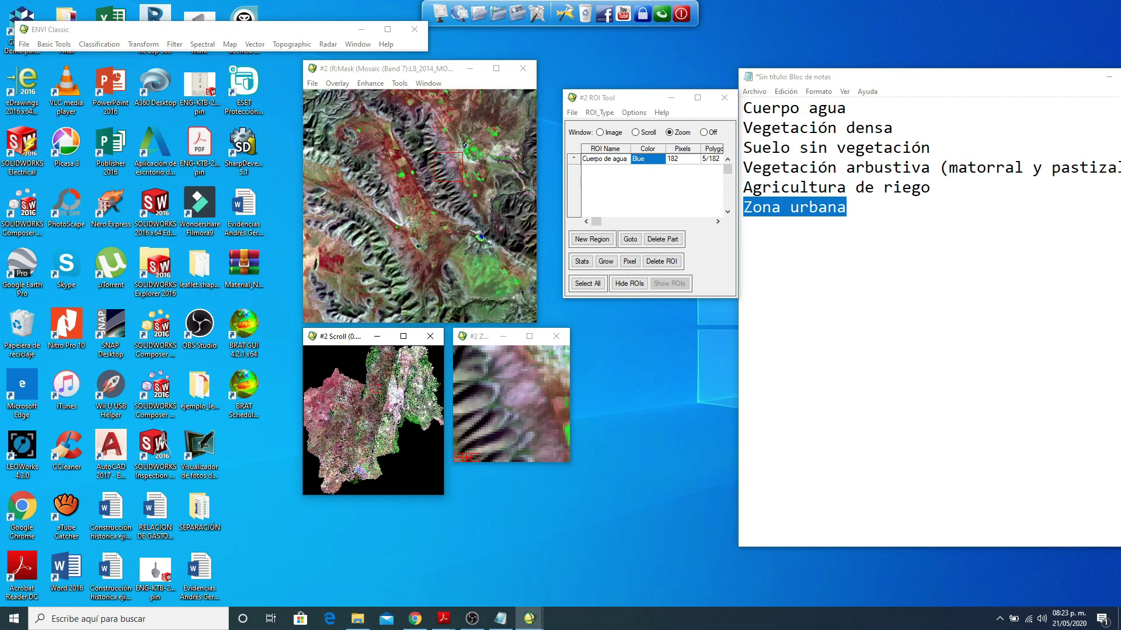
{"action": "left_click", "coordinate": [377, 372]}
{"action": "left_click", "coordinate": [376, 360]}
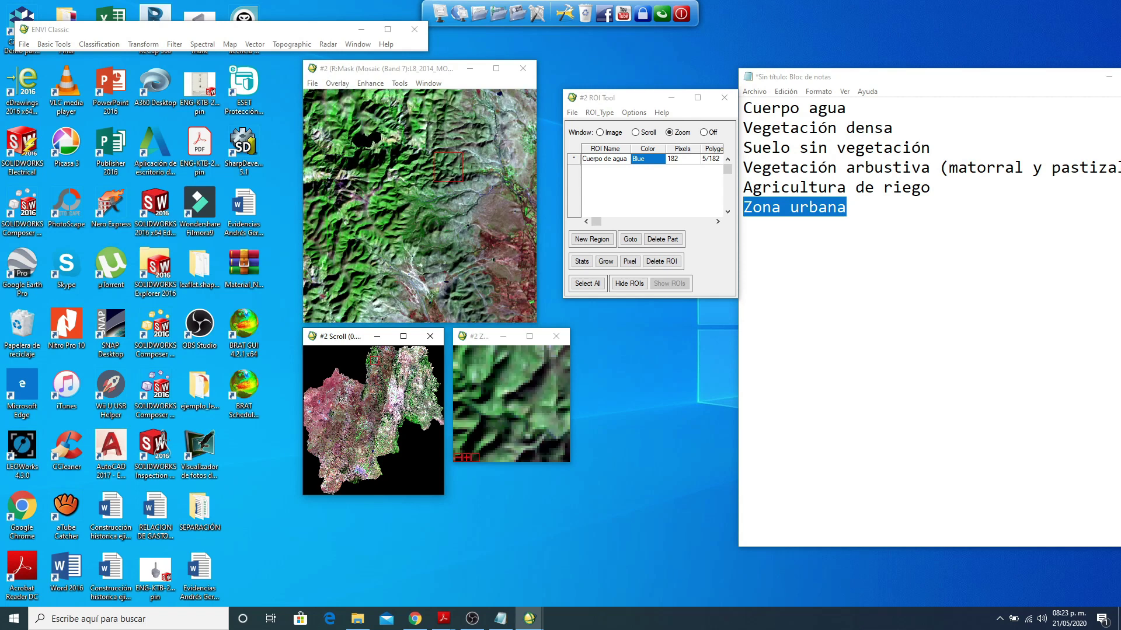
{"action": "left_click", "coordinate": [381, 354]}
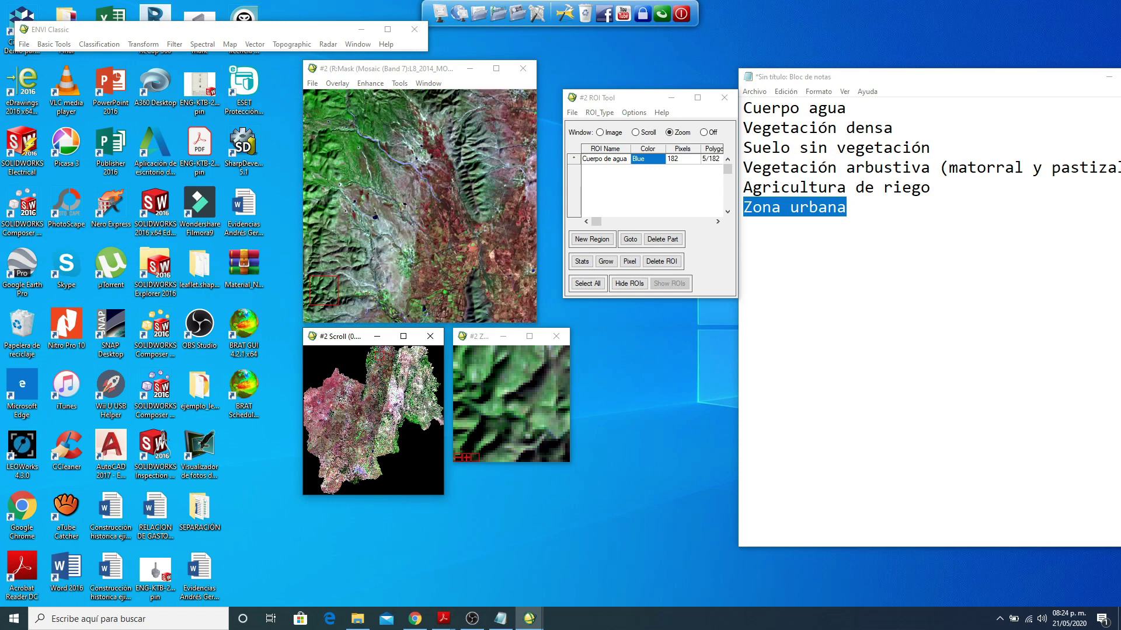
{"action": "left_click", "coordinate": [378, 354]}
{"action": "left_click", "coordinate": [383, 351]}
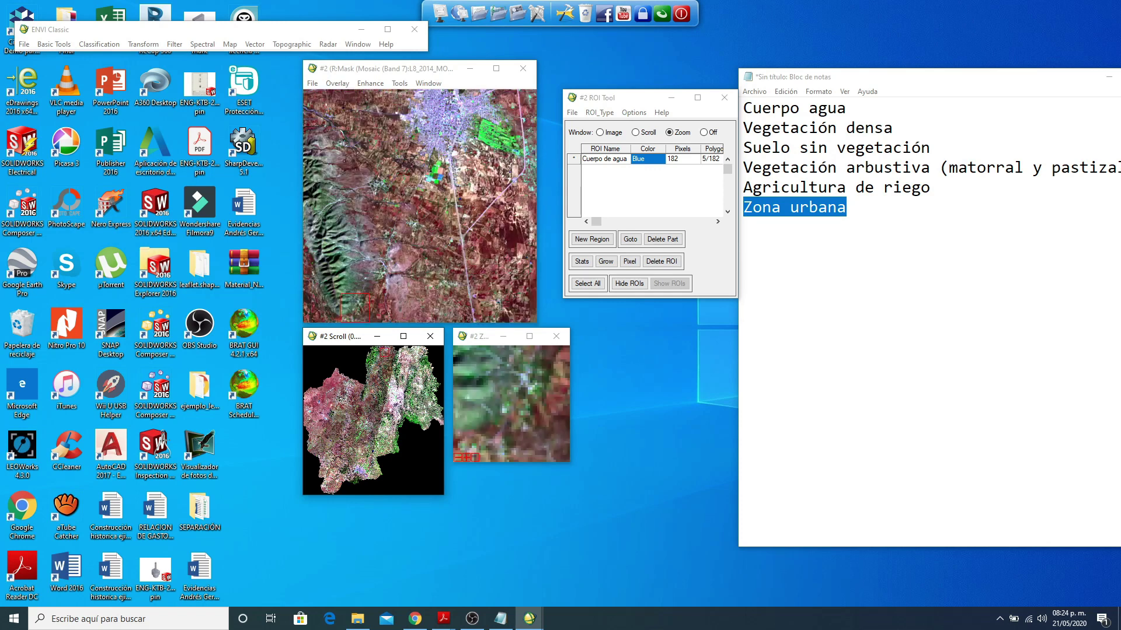
{"action": "left_click", "coordinate": [384, 356]}
{"action": "left_click", "coordinate": [382, 373]}
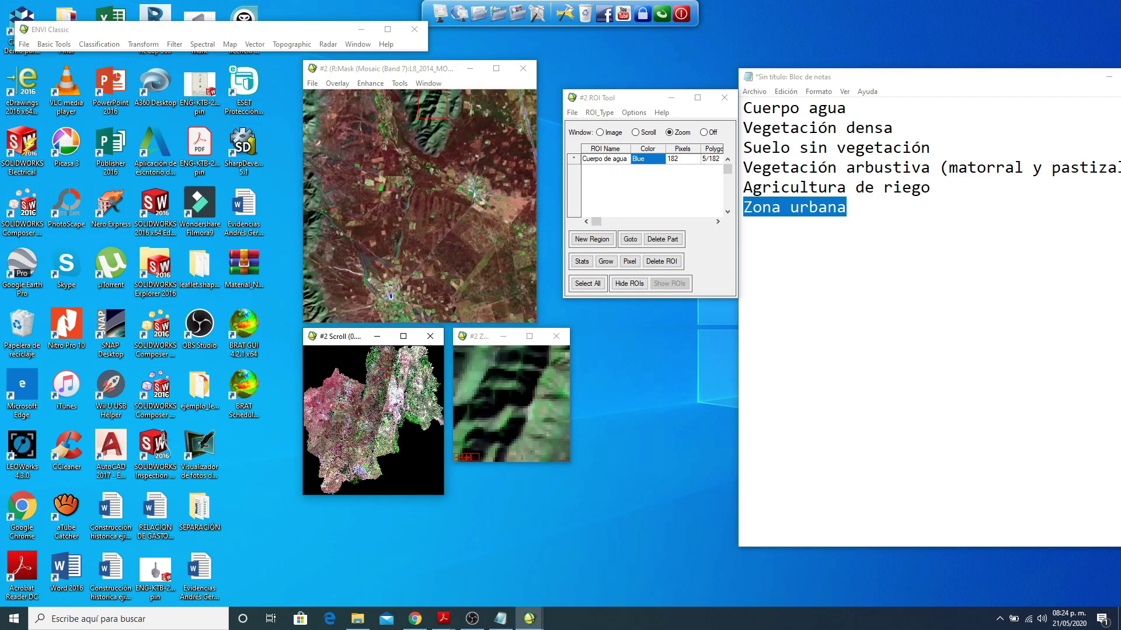
{"action": "left_click", "coordinate": [397, 372]}
{"action": "left_click", "coordinate": [399, 382]}
{"action": "left_click", "coordinate": [397, 386]}
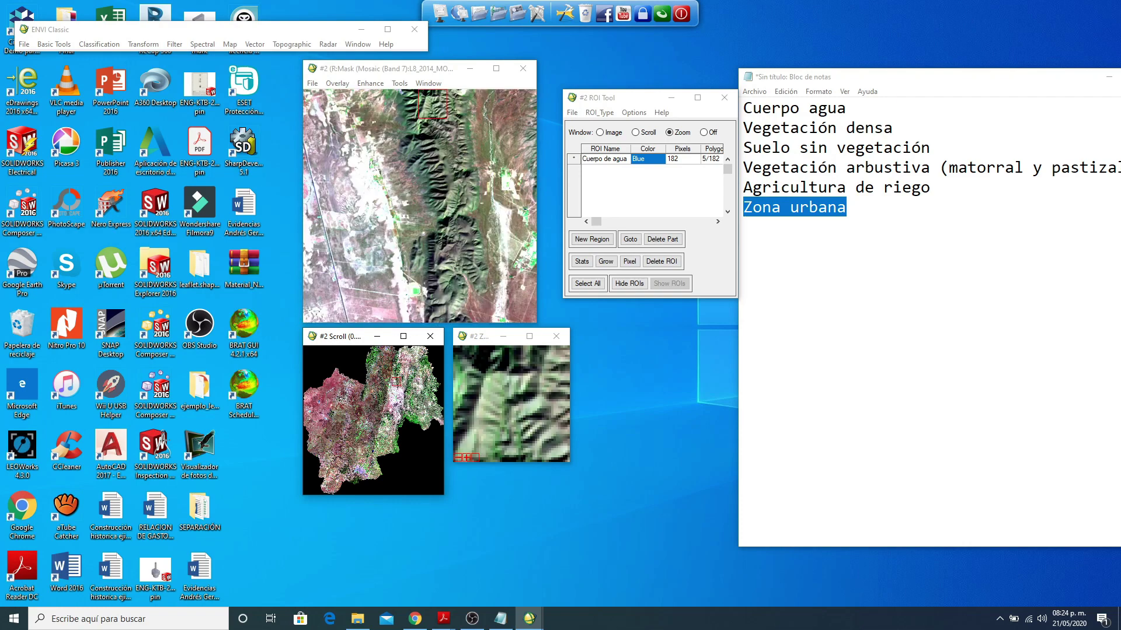
{"action": "left_click", "coordinate": [394, 392]}
{"action": "left_click", "coordinate": [389, 401]}
{"action": "left_click", "coordinate": [380, 399]}
{"action": "left_click", "coordinate": [376, 401]}
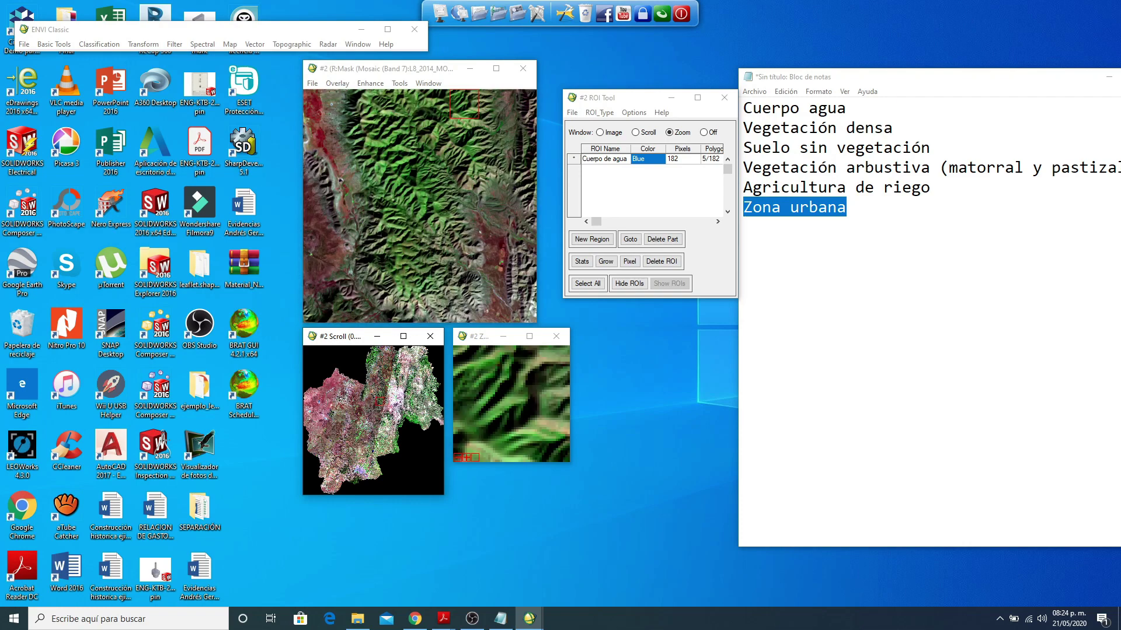
{"action": "left_click", "coordinate": [373, 403]}
{"action": "left_click", "coordinate": [357, 402]}
{"action": "left_click", "coordinate": [343, 396]}
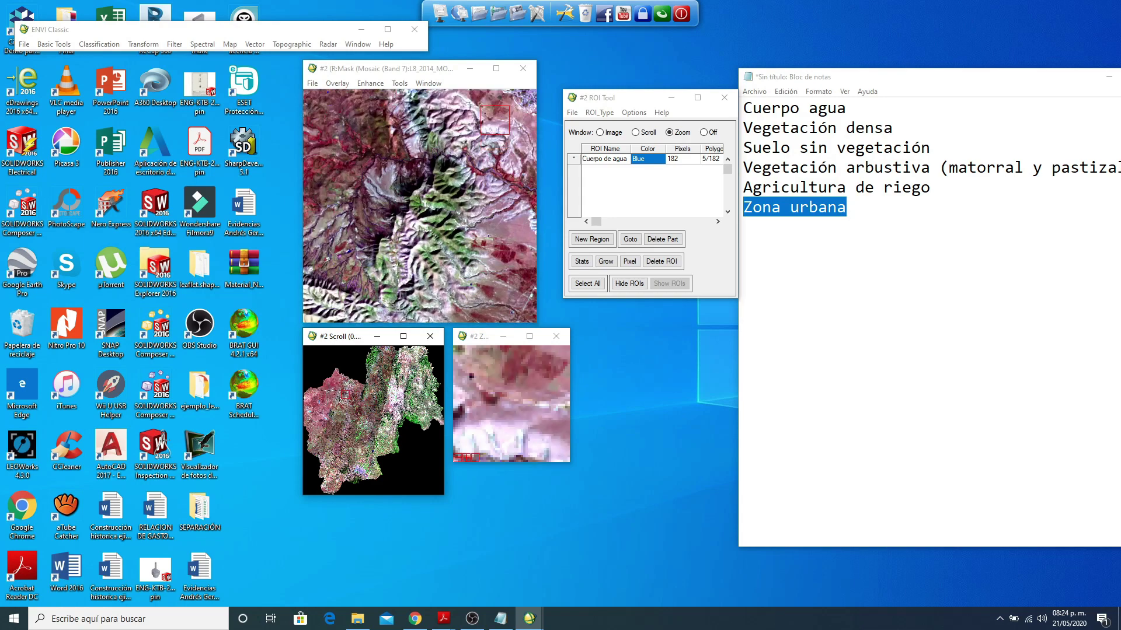
{"action": "left_click", "coordinate": [329, 390]}
{"action": "left_click", "coordinate": [333, 389]}
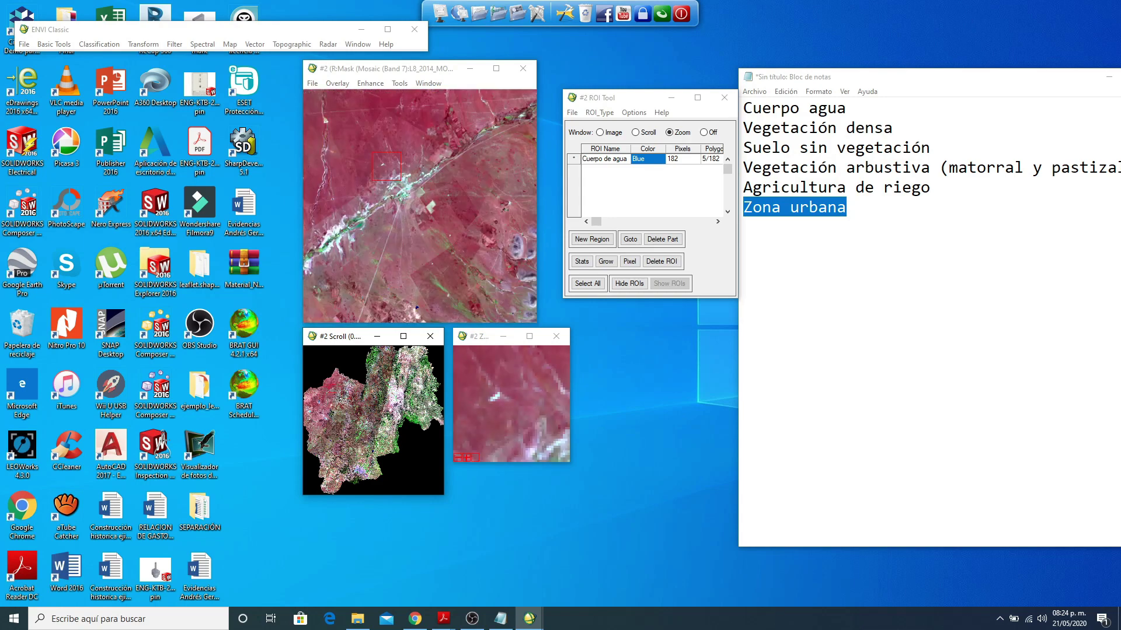
Step: Digitize a sixth Cuerpo de agua polygon over the small deep-blue reservoir just west of the cyan lake at the basin's western edge
{"action": "left_click", "coordinate": [327, 398]}
{"action": "left_click", "coordinate": [319, 410]}
{"action": "left_click", "coordinate": [310, 423]}
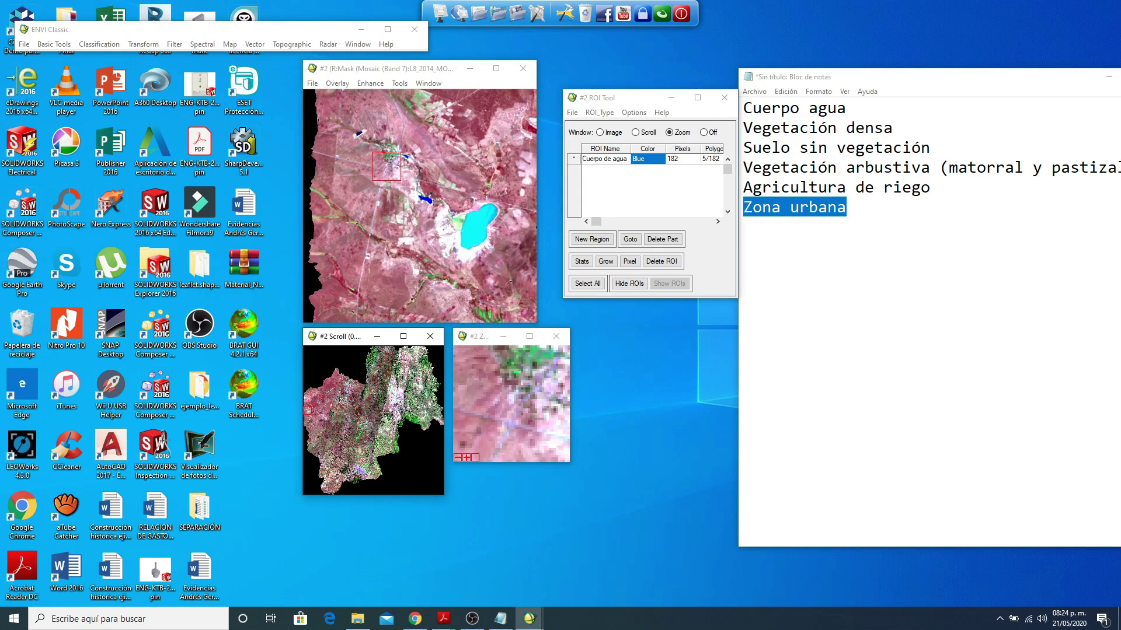
{"action": "left_click", "coordinate": [477, 218]}
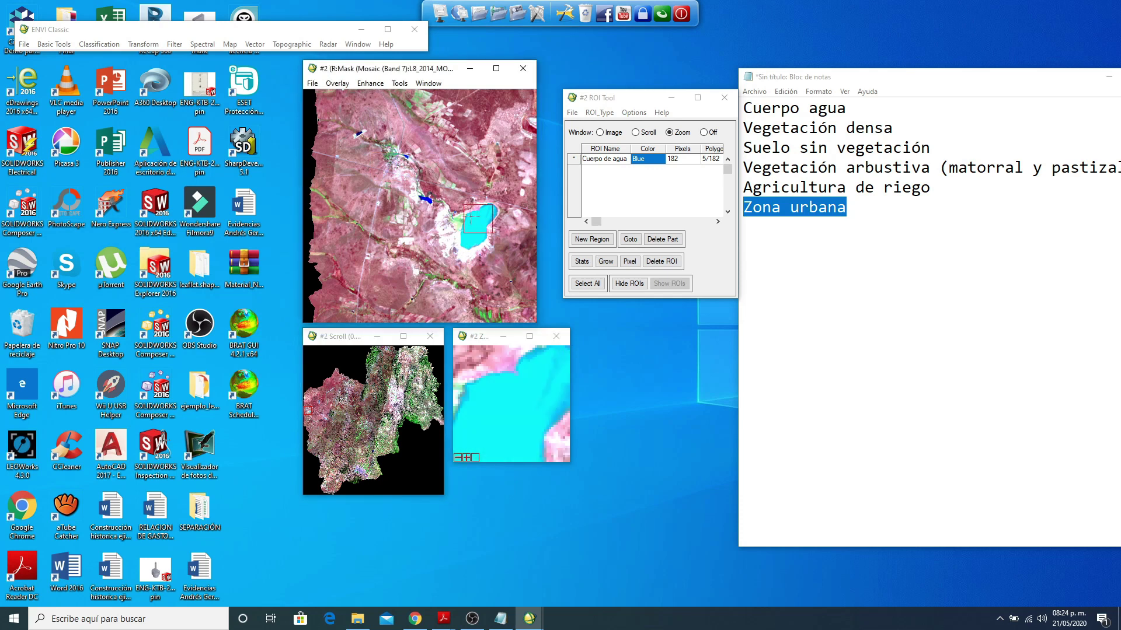
{"action": "left_click_drag", "start_coordinate": [471, 217], "coordinate": [426, 199]}
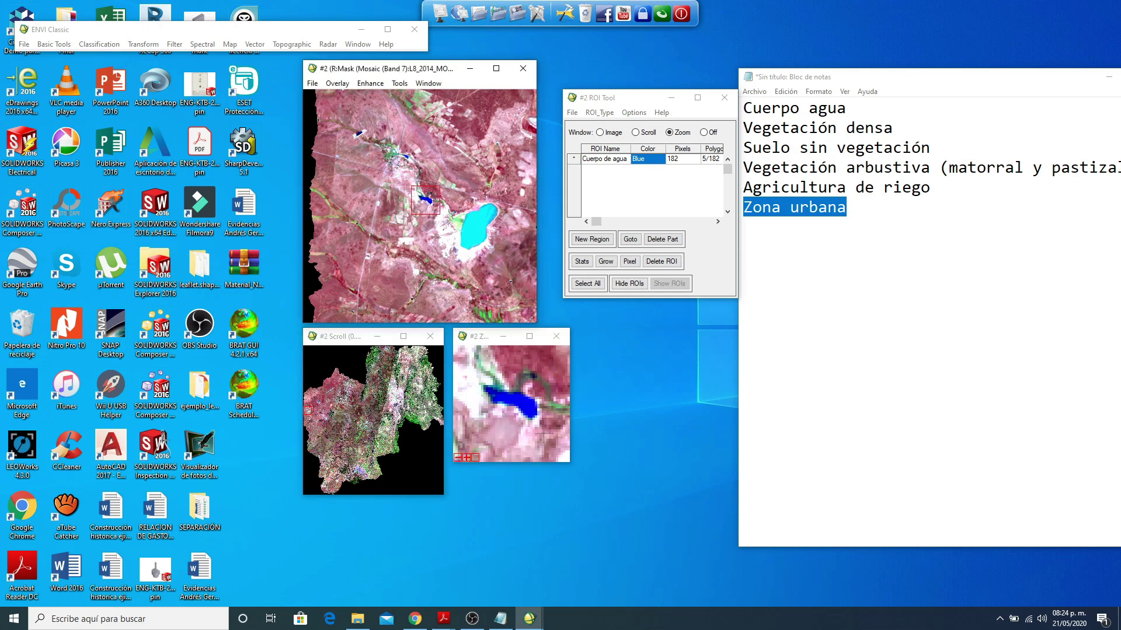
{"action": "left_click", "coordinate": [522, 403]}
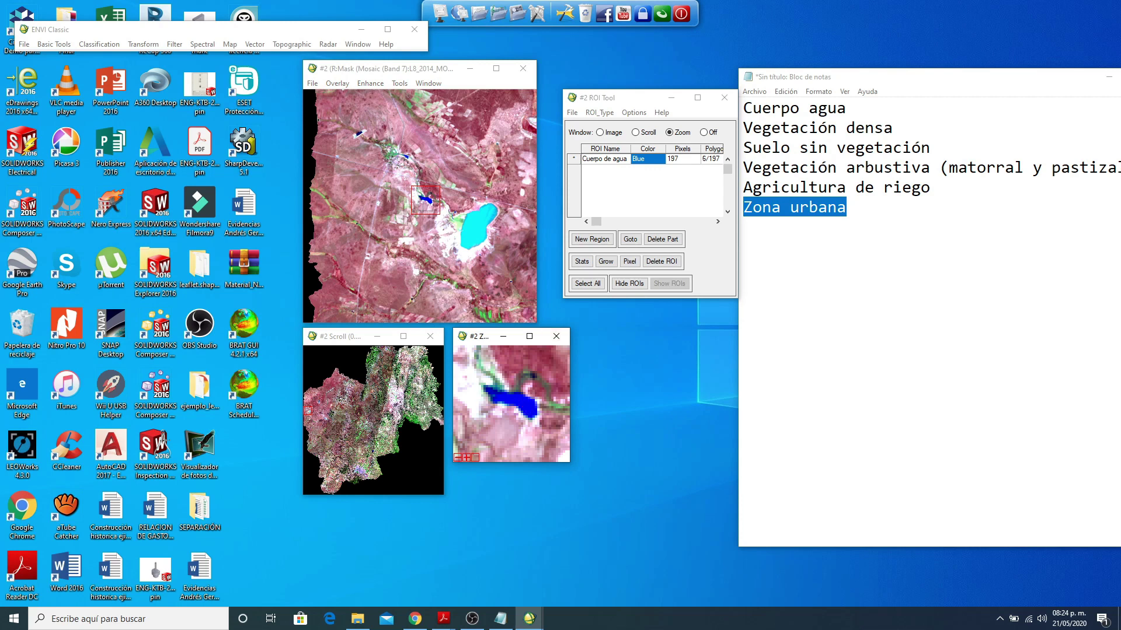
Step: Digitize a seventh Cuerpo de agua polygon, a narrow wedge inside the bright cyan lake near the basin's western edge
{"action": "left_click_drag", "start_coordinate": [420, 205], "coordinate": [480, 229]}
{"action": "left_click", "coordinate": [492, 381]}
{"action": "left_click", "coordinate": [479, 408]}
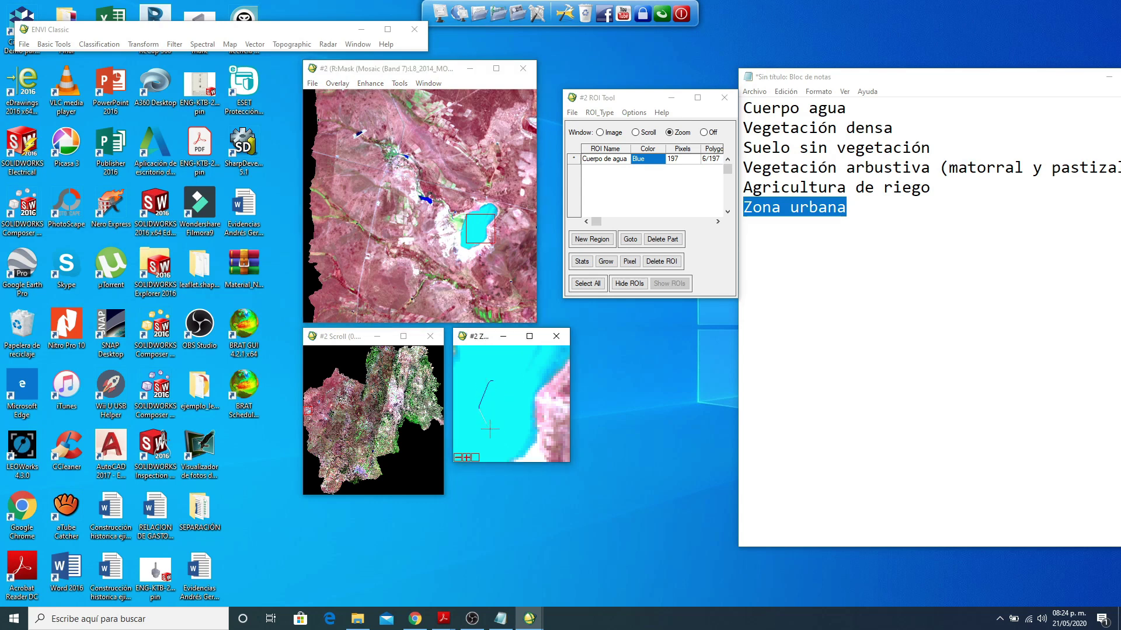
{"action": "left_click", "coordinate": [502, 429]}
{"action": "right_click", "coordinate": [500, 409]}
{"action": "right_click", "coordinate": [499, 408]}
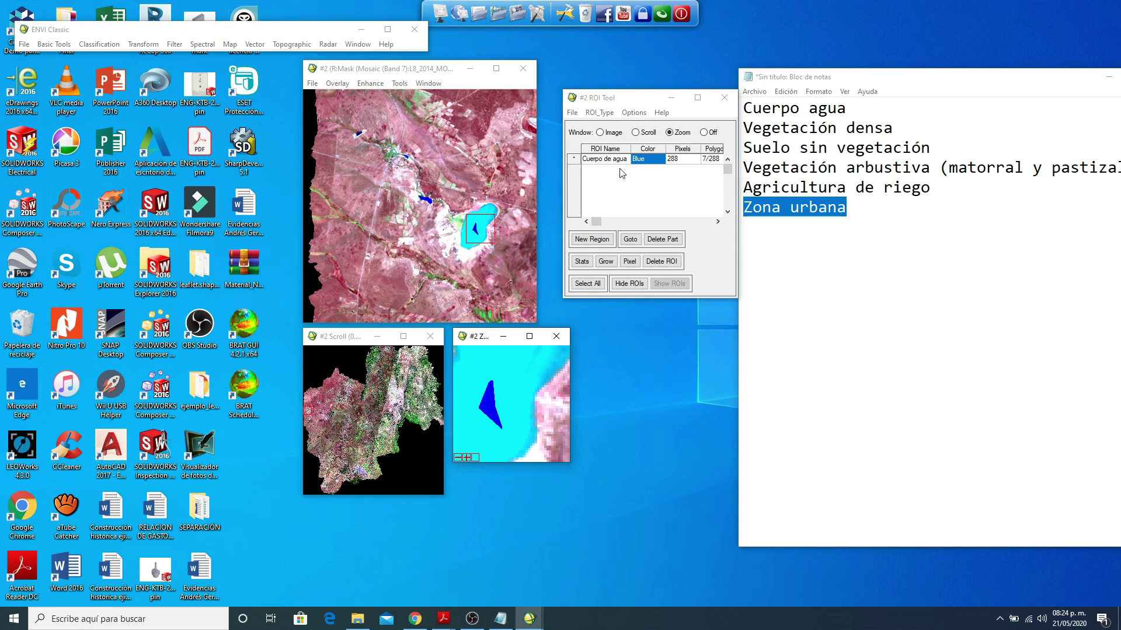
Step: Add a new ROI for the Vegetación densa class, selecting the class name in the notes, and open the region's name for editing
{"action": "left_click", "coordinate": [593, 241]}
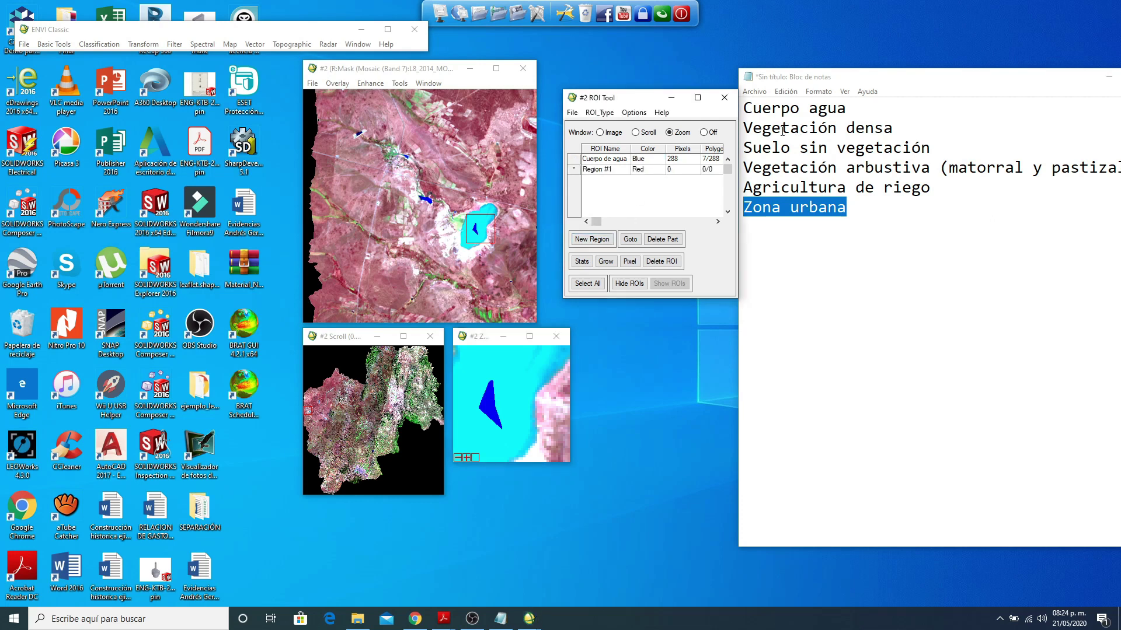
{"action": "left_click_drag", "start_coordinate": [740, 128], "coordinate": [893, 128]}
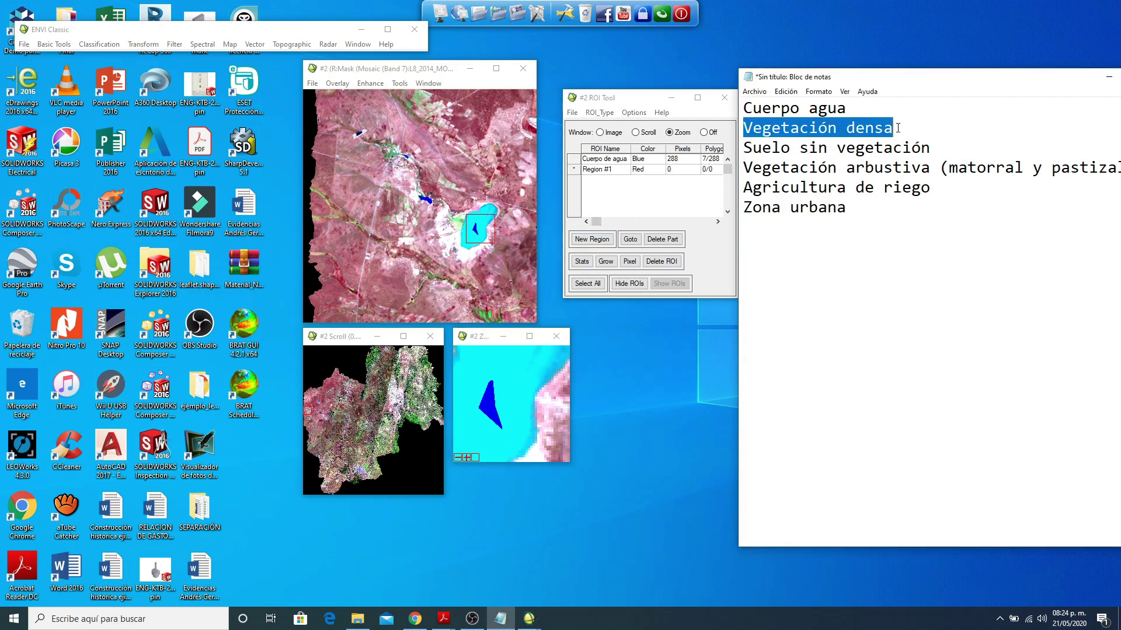
{"action": "left_click", "coordinate": [613, 170]}
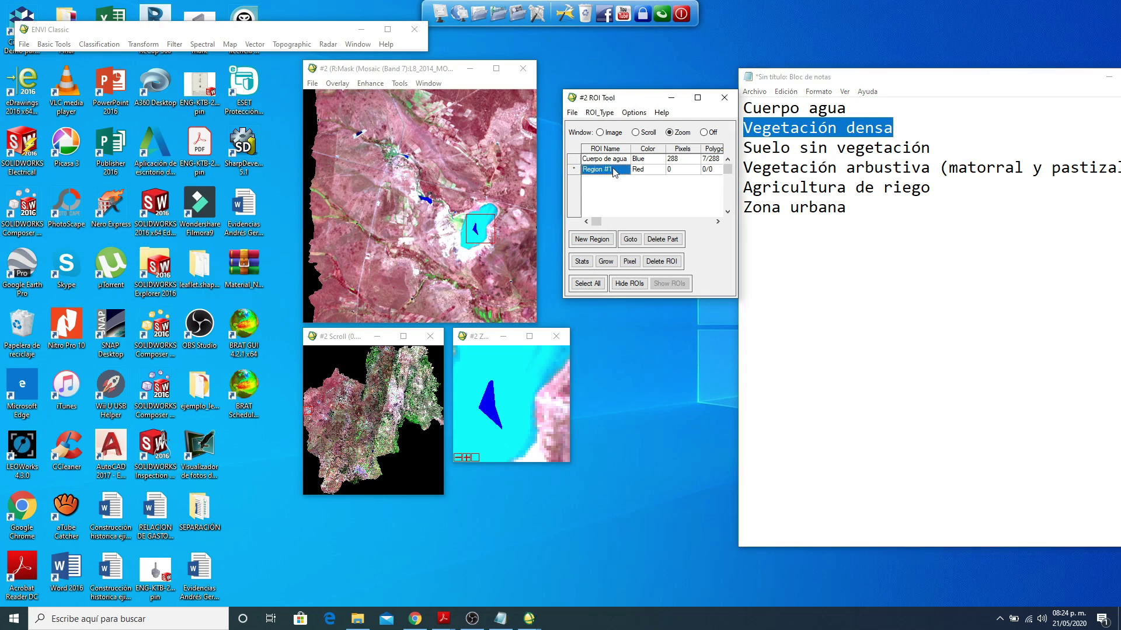
Step: Name the new region of interest "Vegetación densa" and set its color to Green
{"action": "type", "text": "Ve"}
{"action": "type", "text": "getacipon densa"}
{"action": "left_click", "coordinate": [607, 169]}
{"action": "key", "text": "BackSpace"}
{"action": "key", "text": "BackSpace"}
{"action": "type", "text": "ó"}
{"action": "left_click", "coordinate": [652, 171]}
{"action": "right_click", "coordinate": [652, 175]}
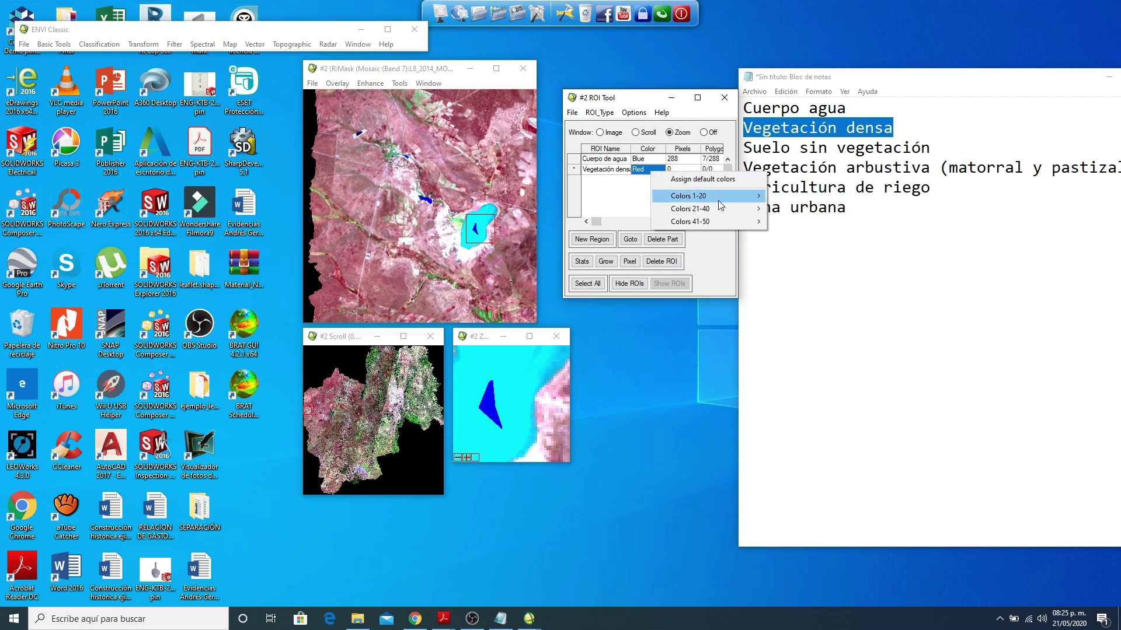
{"action": "mouse_move", "coordinate": [729, 198]}
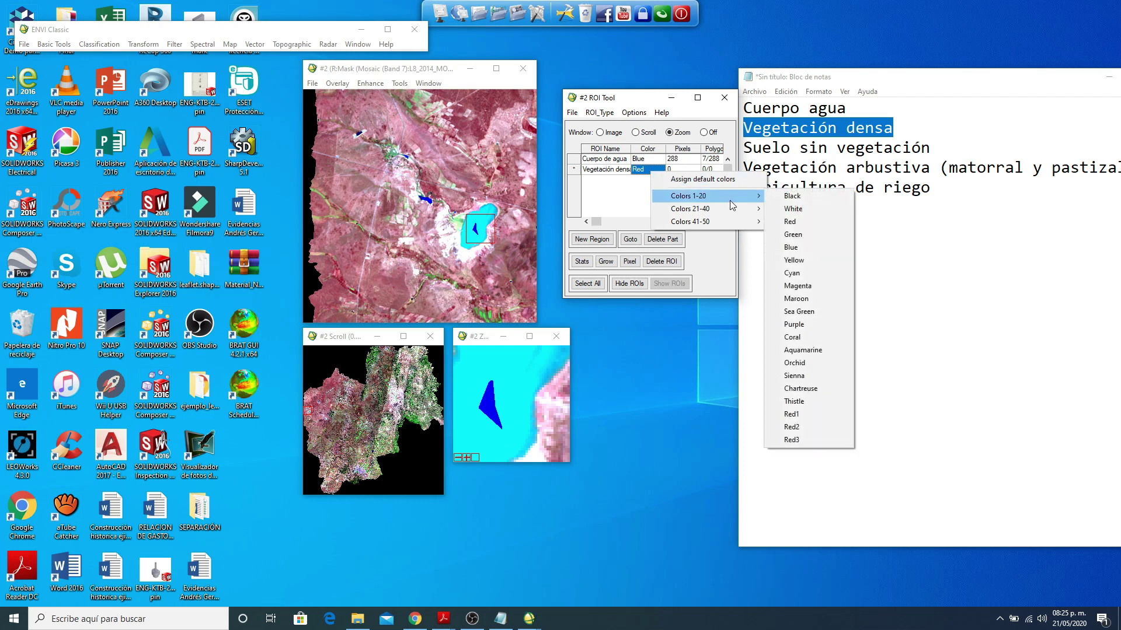
{"action": "left_click", "coordinate": [793, 235]}
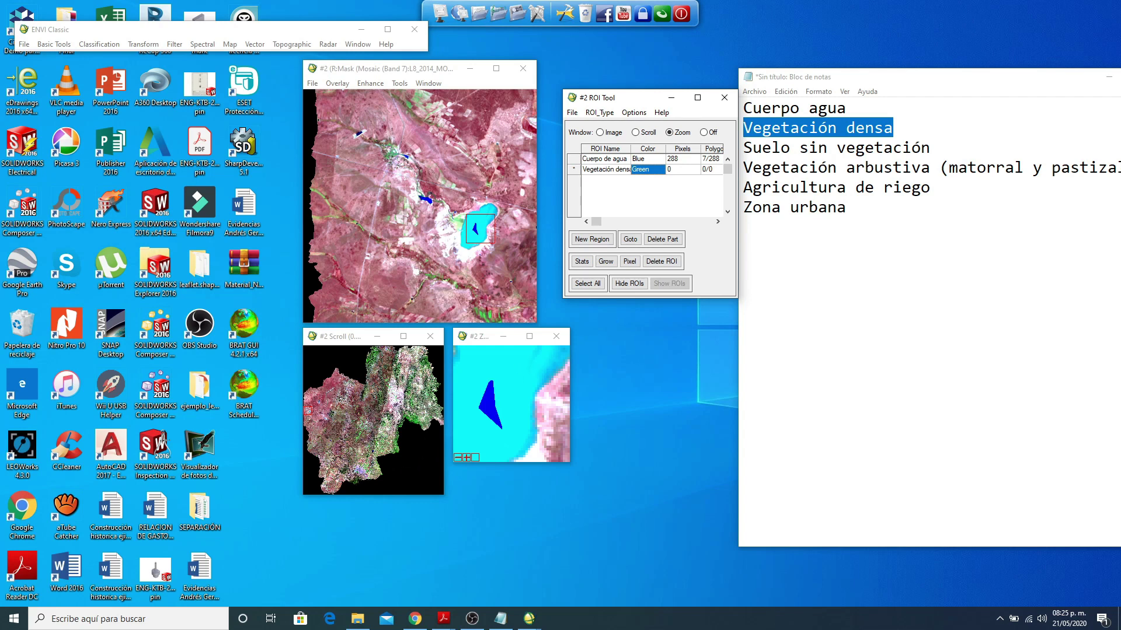
Step: Draw two Vegetación densa polygons, about 49 pixels in total, on green slopes in the southern mountains of the mosaic
{"action": "left_click", "coordinate": [346, 468]}
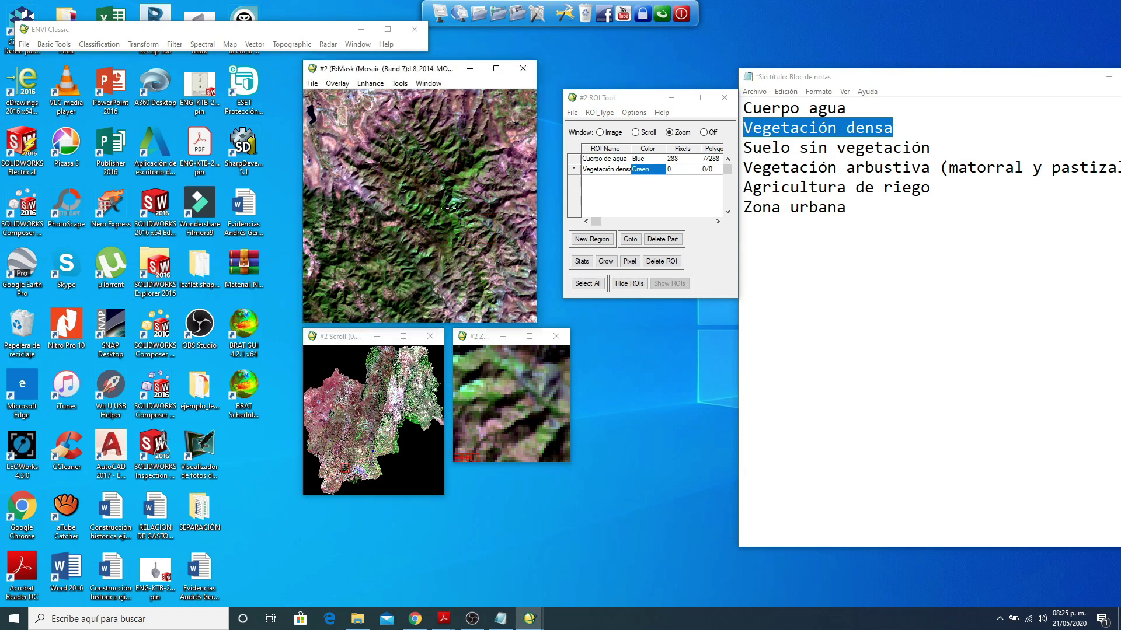
{"action": "left_click", "coordinate": [455, 231]}
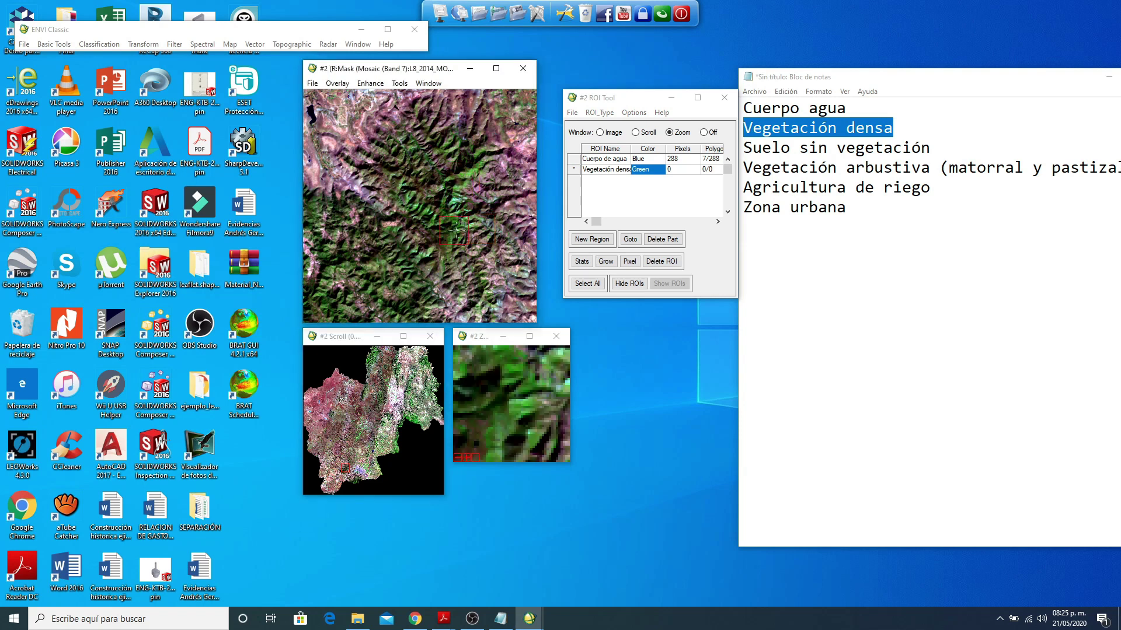
{"action": "left_click", "coordinate": [519, 390]}
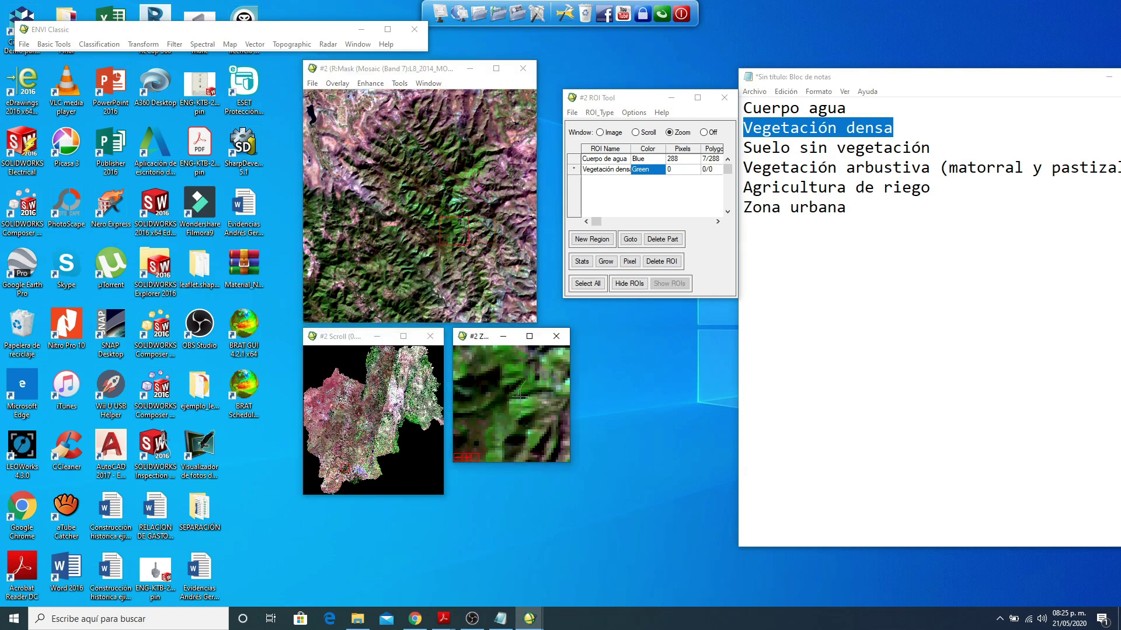
{"action": "left_click", "coordinate": [525, 396]}
{"action": "right_click", "coordinate": [527, 380]}
{"action": "left_click", "coordinate": [498, 380]}
{"action": "left_click", "coordinate": [499, 373]}
{"action": "left_click", "coordinate": [514, 372]}
{"action": "right_click", "coordinate": [514, 371]}
Step: Add a Vegetación densa polygon of about 40 pixels on the green hills at the mosaic's southern tip
{"action": "left_click", "coordinate": [356, 482]}
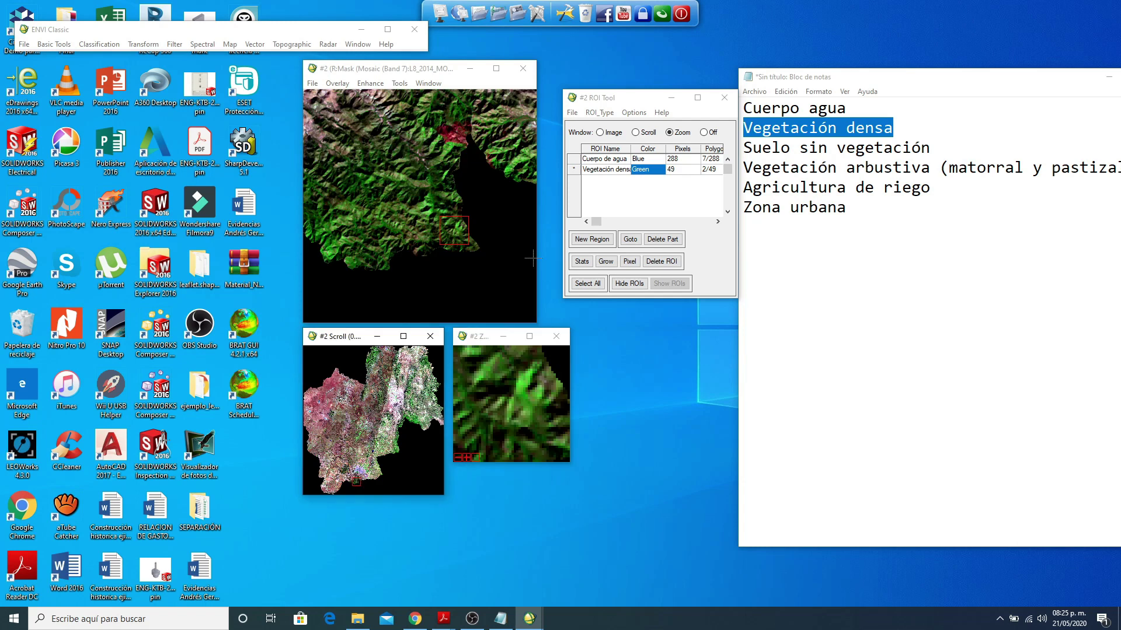
{"action": "left_click", "coordinate": [432, 208]}
{"action": "left_click", "coordinate": [508, 407]}
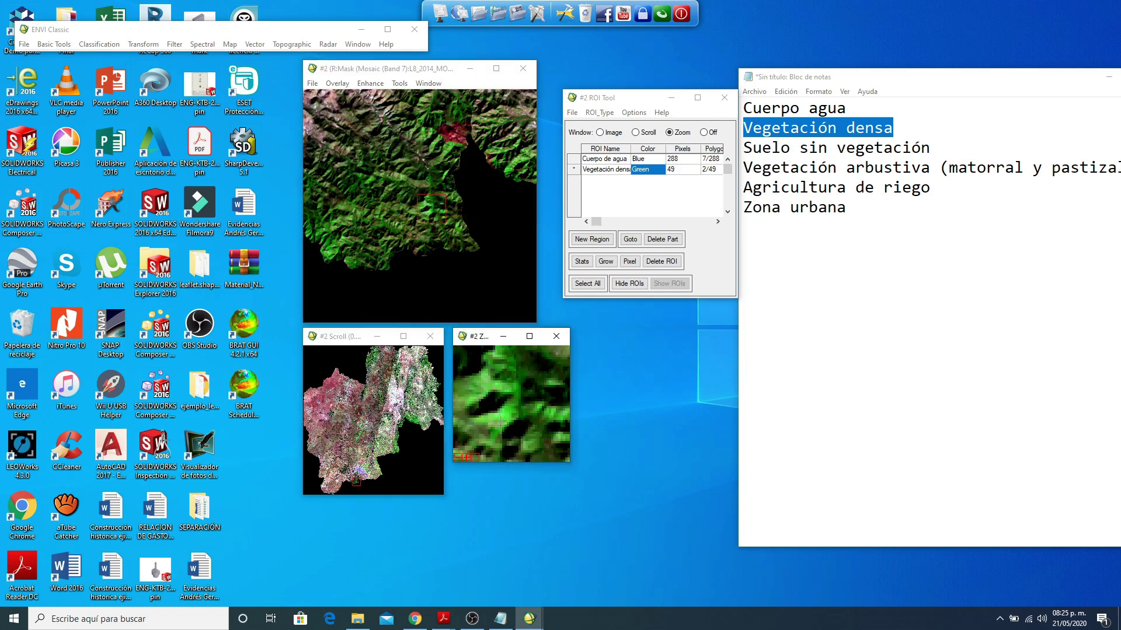
{"action": "right_click", "coordinate": [512, 404]}
Step: Add a Vegetación densa polygon of about 48 pixels on the green ridges near the mosaic's center
{"action": "left_click", "coordinate": [380, 393]}
{"action": "left_click", "coordinate": [415, 236]}
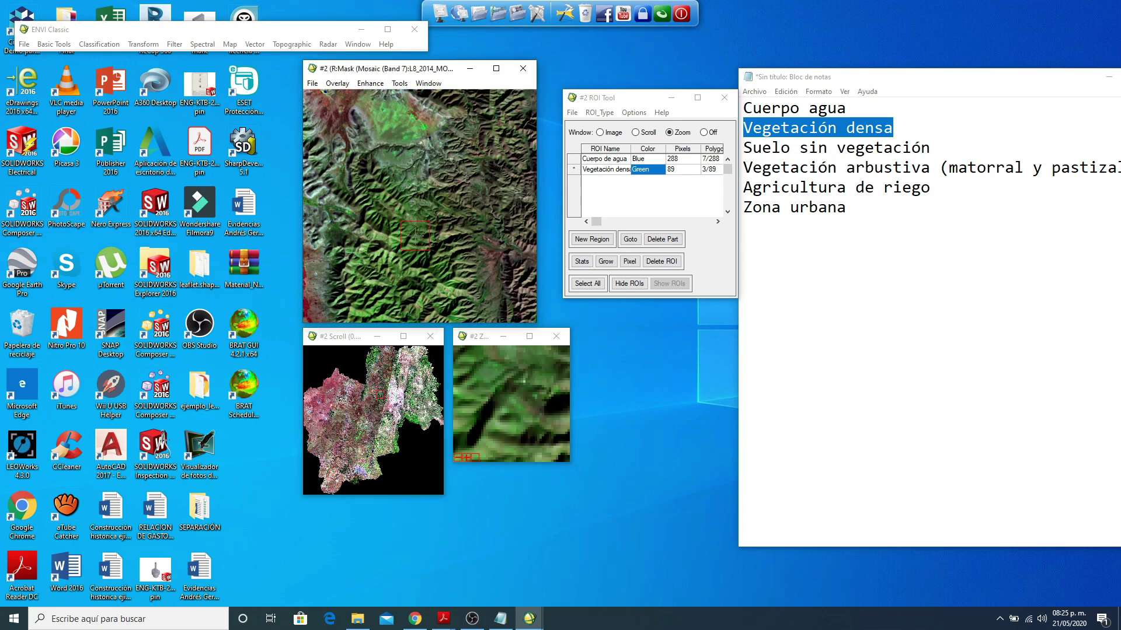
{"action": "left_click", "coordinate": [408, 231]}
{"action": "left_click", "coordinate": [513, 386]}
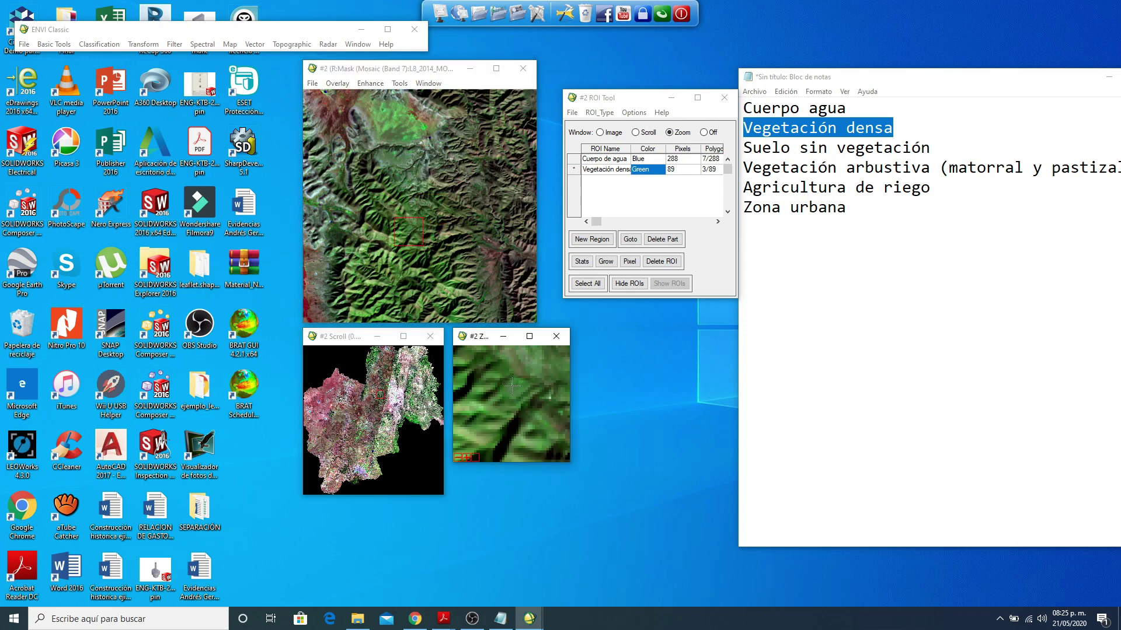
{"action": "right_click", "coordinate": [509, 399]}
Step: Add a Vegetación densa polygon of about 89 pixels on the bright green slopes near the mosaic's northern edge
{"action": "left_click", "coordinate": [369, 353]}
{"action": "left_click", "coordinate": [455, 159]}
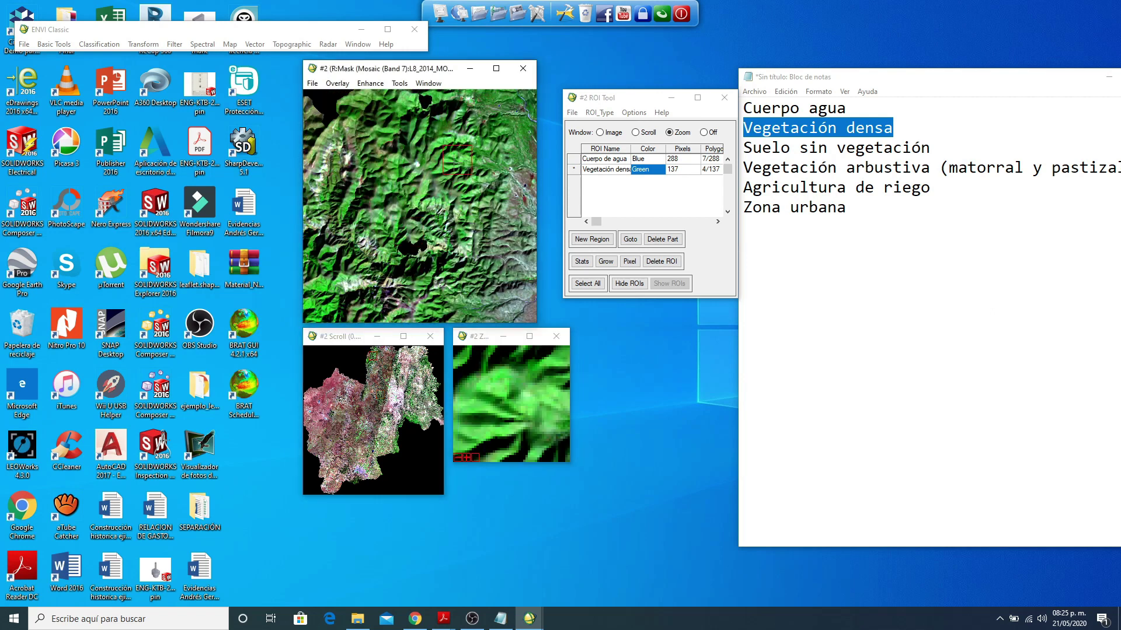
{"action": "left_click", "coordinate": [453, 171]}
{"action": "left_click", "coordinate": [528, 378]}
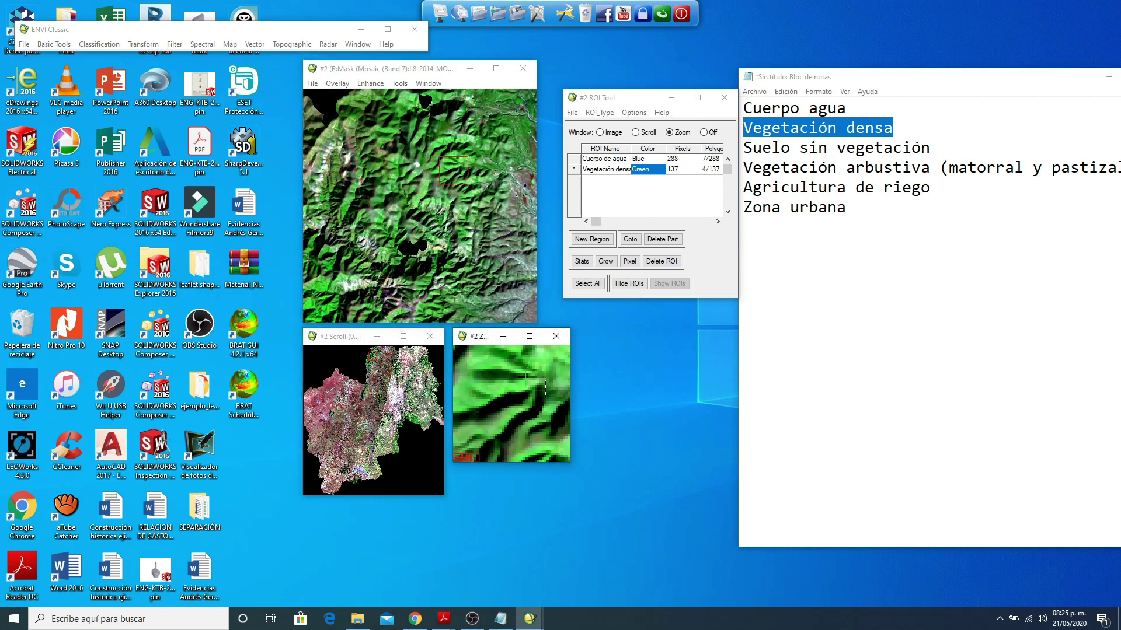
{"action": "right_click", "coordinate": [543, 365]}
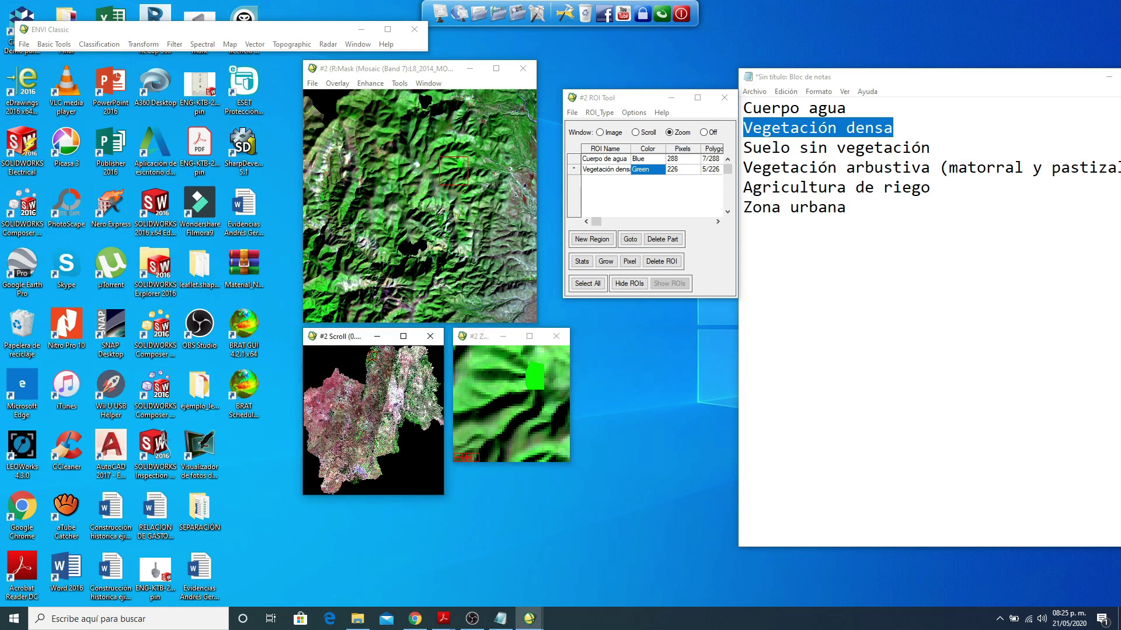
Step: Add a Vegetación densa polygon of about 47 pixels on the green mountain range in the mosaic's east
{"action": "left_click", "coordinate": [414, 417]}
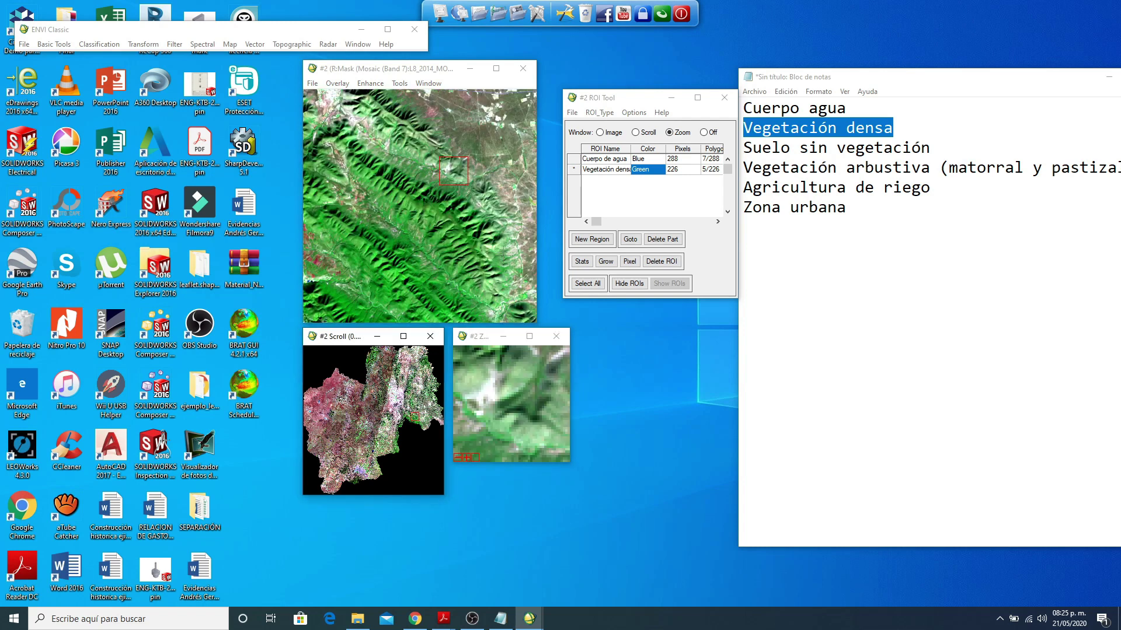
{"action": "left_click", "coordinate": [516, 397]}
{"action": "right_click", "coordinate": [515, 406]}
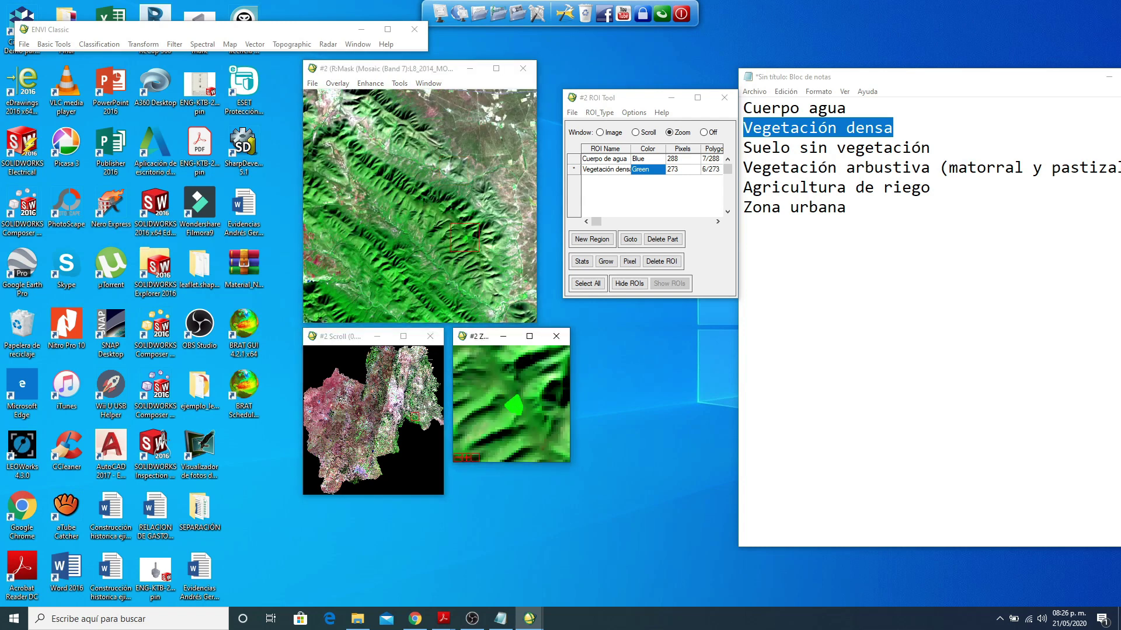
Step: Add a Vegetación densa polygon of about 53 pixels on the dark green slopes at the mosaic's northeastern edge
{"action": "left_click", "coordinate": [432, 365]}
{"action": "left_click", "coordinate": [422, 175]}
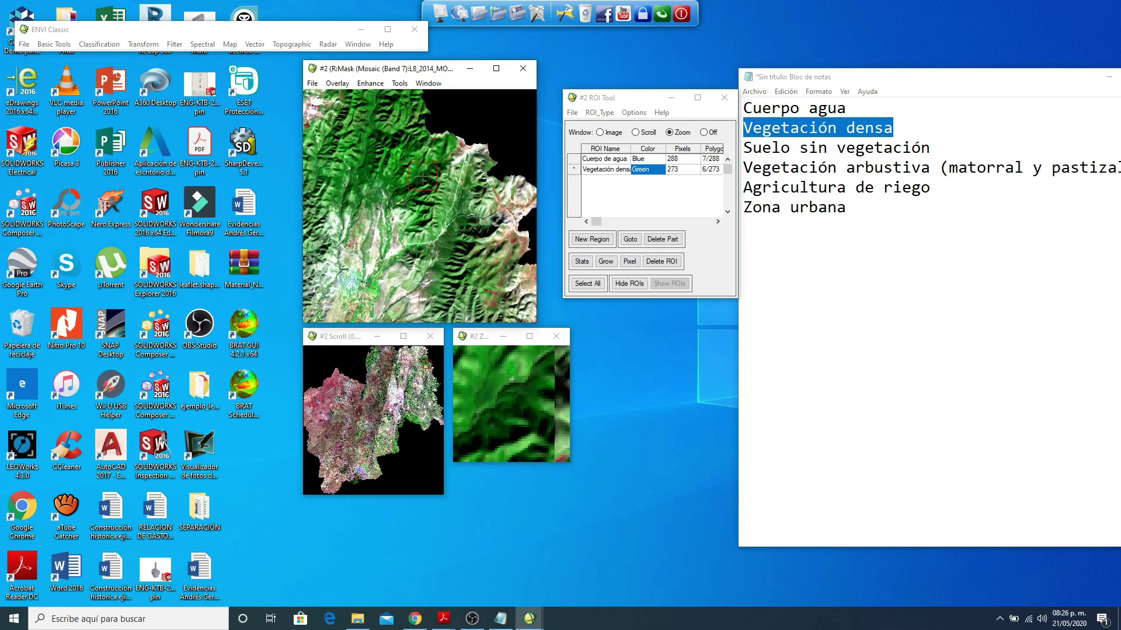
{"action": "left_click", "coordinate": [535, 374]}
{"action": "left_click", "coordinate": [526, 401]}
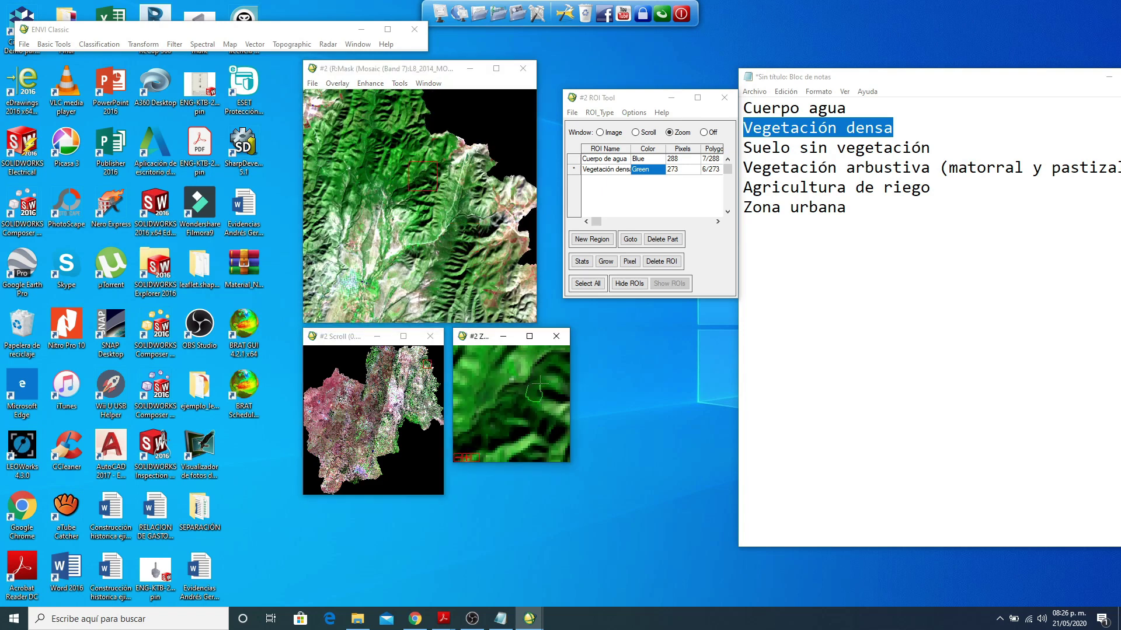
{"action": "left_click", "coordinate": [542, 399]}
{"action": "right_click", "coordinate": [541, 397]}
Step: Create a new region of interest named "Suelo sin vegetación" and set its color to Sienna
{"action": "left_click", "coordinate": [591, 239]}
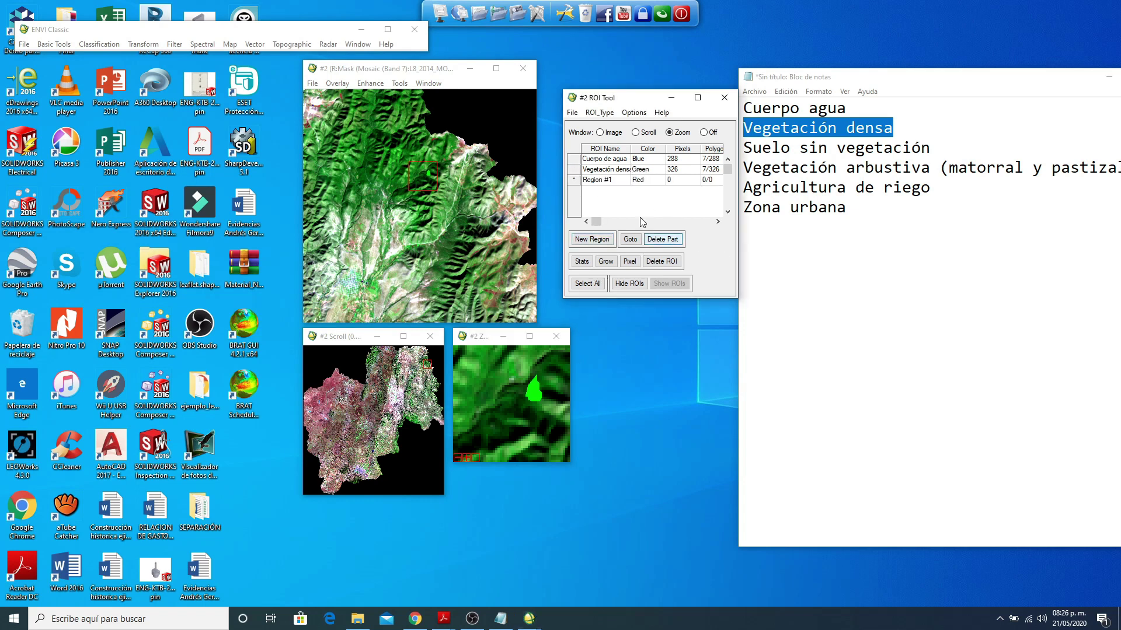
{"action": "left_click", "coordinate": [614, 181]}
{"action": "type", "text": "Suelo sin veget"}
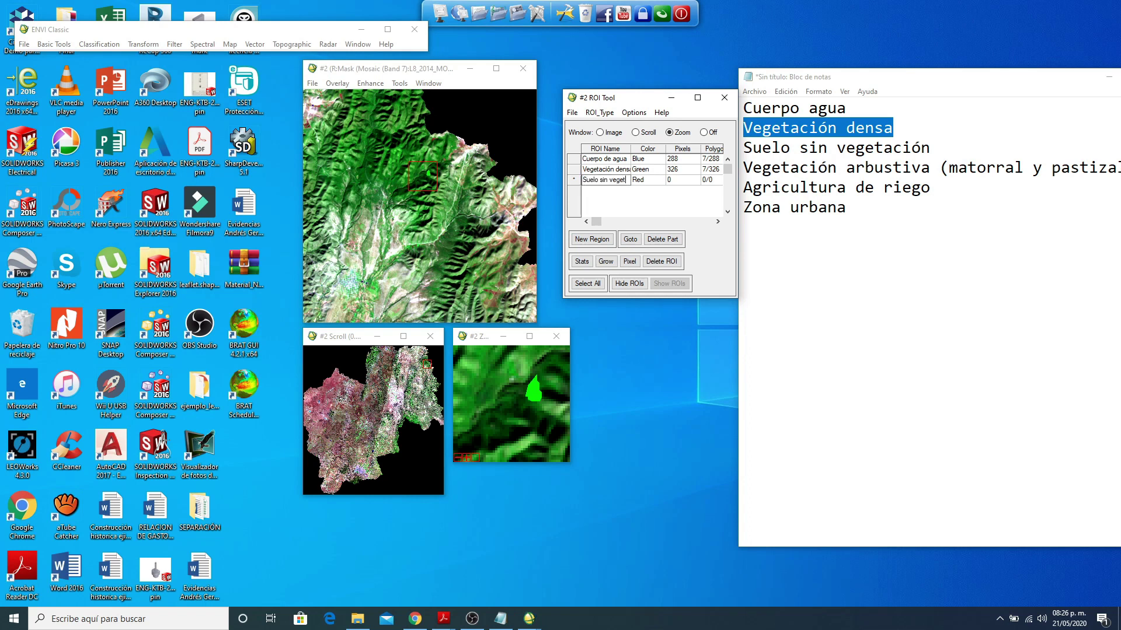
{"action": "type", "text": "ación"}
{"action": "key", "text": "Return"}
{"action": "right_click", "coordinate": [647, 181]}
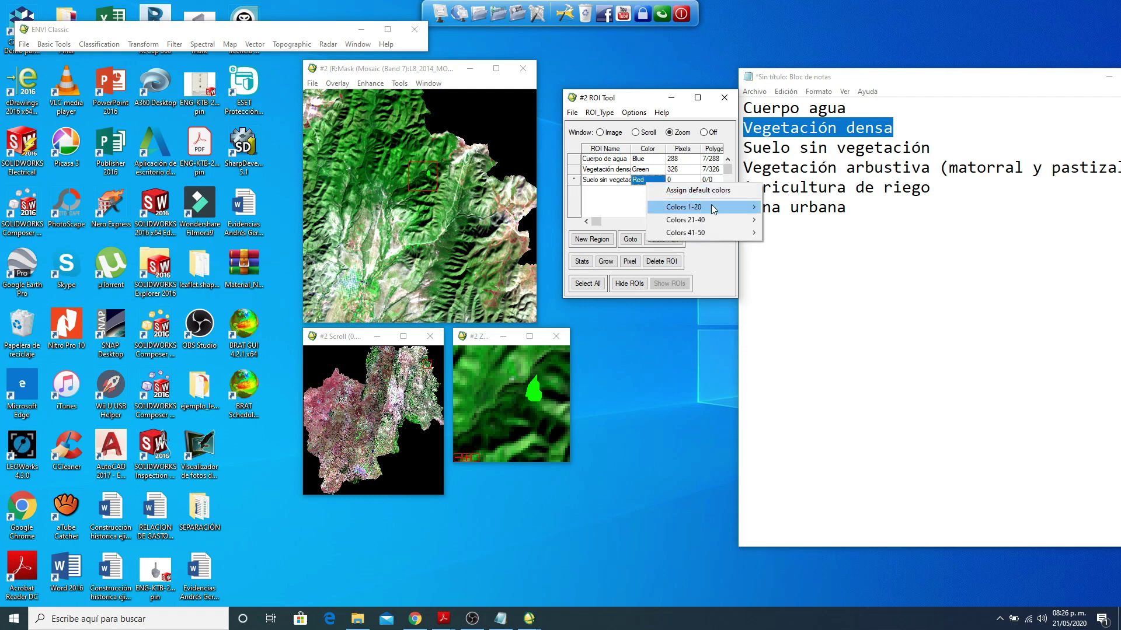
{"action": "mouse_move", "coordinate": [713, 209]}
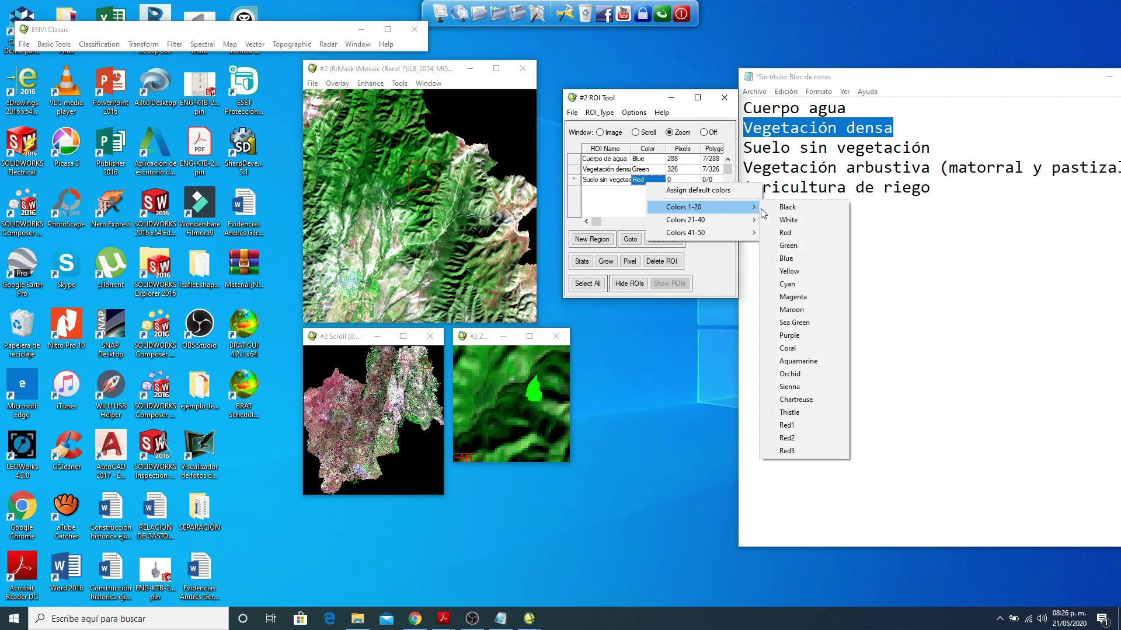
{"action": "left_click", "coordinate": [805, 390]}
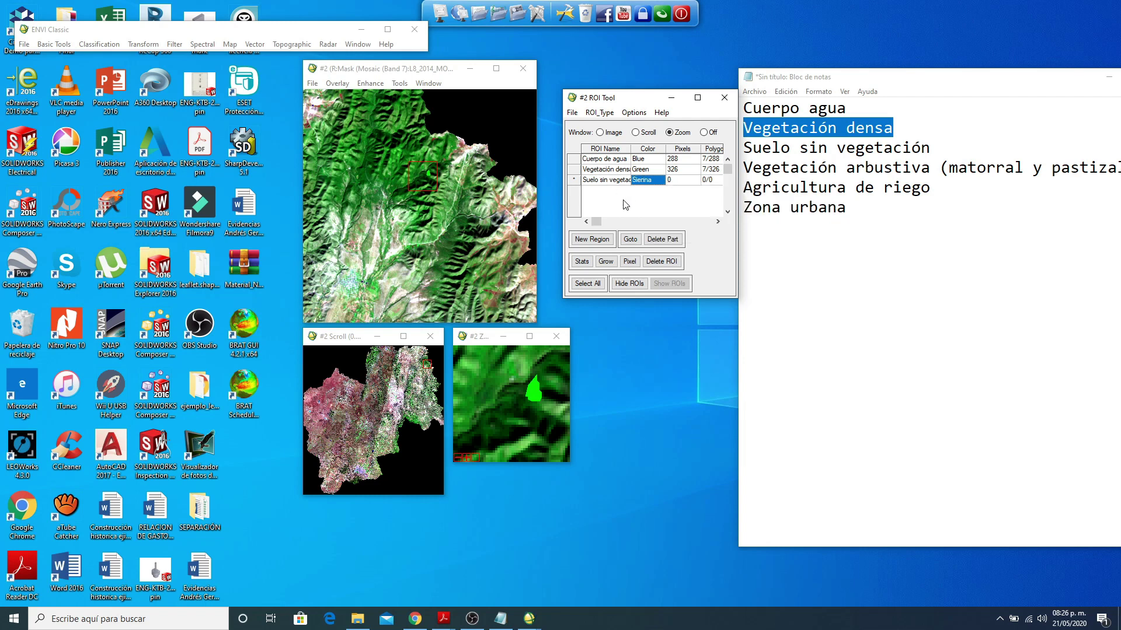
Step: Draw a Suelo sin vegetación polygon of about 15 pixels on the pale bare patch in the northeastern valley
{"action": "left_click", "coordinate": [368, 270]}
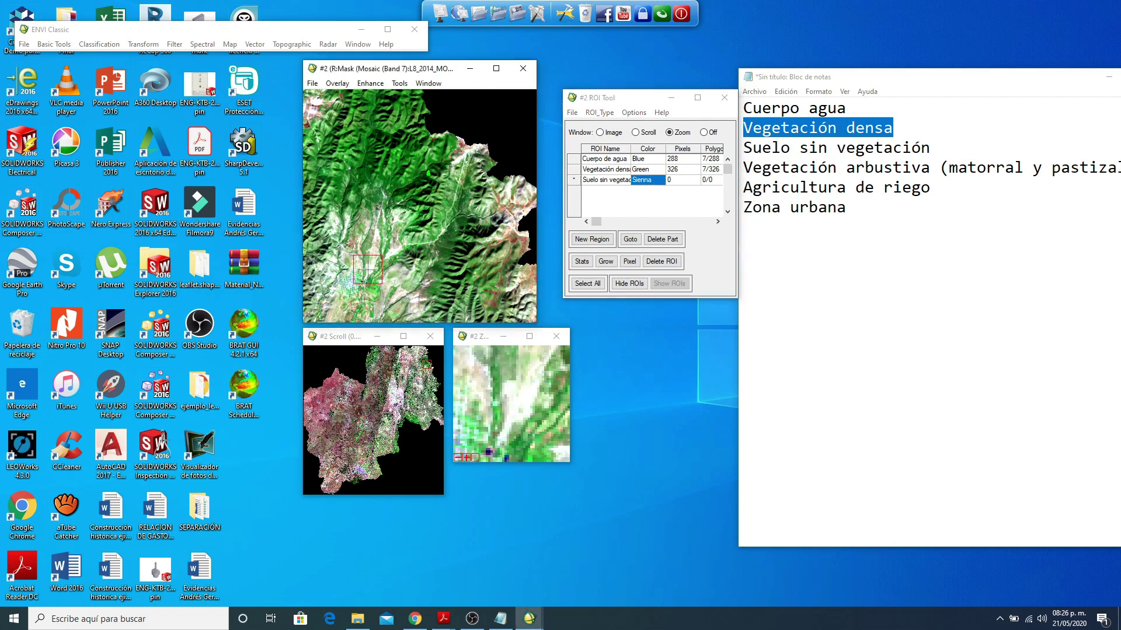
{"action": "left_click", "coordinate": [527, 397]}
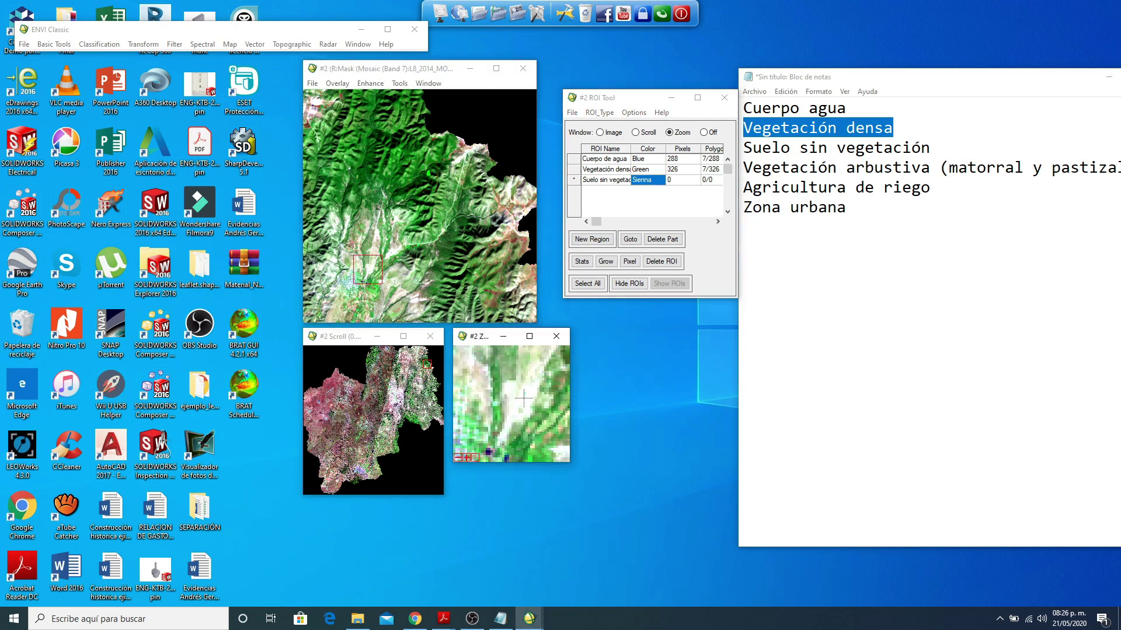
{"action": "left_click", "coordinate": [530, 391]}
{"action": "left_click", "coordinate": [531, 399]}
{"action": "left_click", "coordinate": [524, 404]}
{"action": "left_click", "coordinate": [527, 395]}
{"action": "right_click", "coordinate": [527, 396]}
{"action": "right_click", "coordinate": [526, 395]}
Step: Add two Suelo sin vegetación polygons, about 26 pixels in total, on pale patches at the northeastern ridge edge and the valley's western side
{"action": "left_click", "coordinate": [458, 157]}
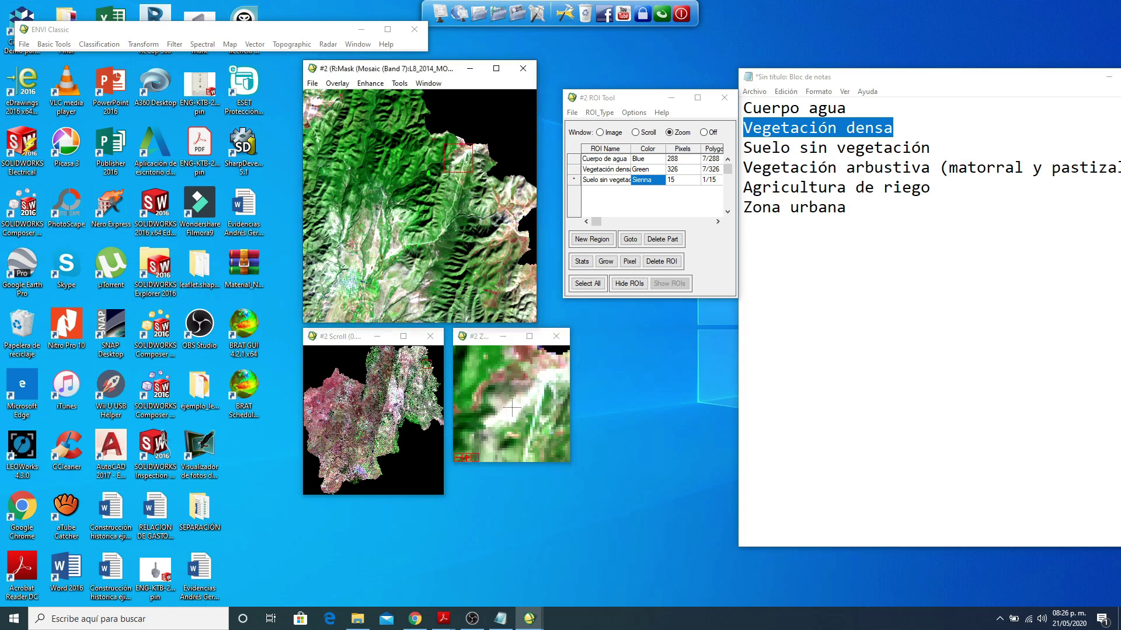
{"action": "left_click", "coordinate": [509, 409]}
{"action": "left_click", "coordinate": [518, 407]}
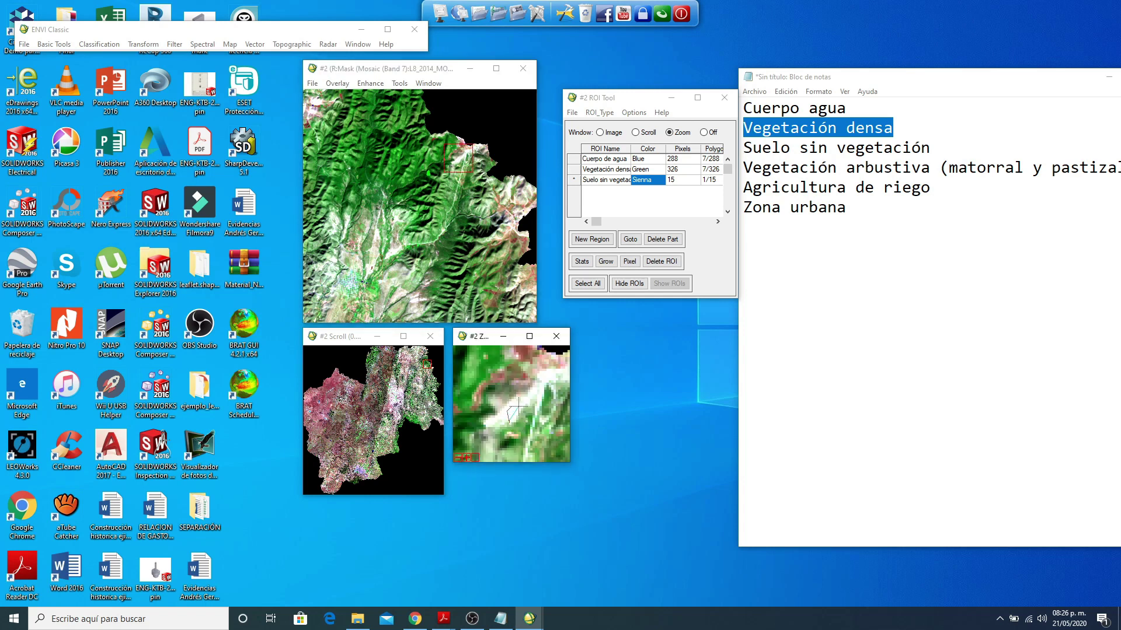
{"action": "right_click", "coordinate": [514, 411]}
{"action": "right_click", "coordinate": [513, 412]}
{"action": "left_click", "coordinate": [329, 273]}
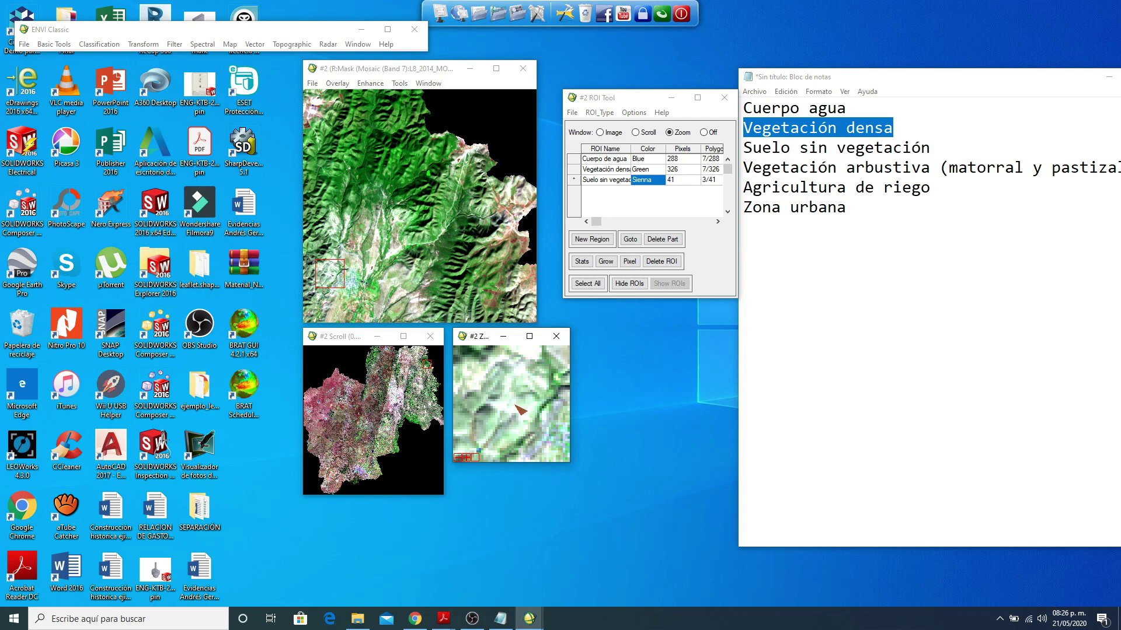
Step: Add a Suelo sin vegetación polygon of about 68 pixels on the white soil west of the central crop fields
{"action": "left_click", "coordinate": [393, 399]}
{"action": "left_click", "coordinate": [419, 215]}
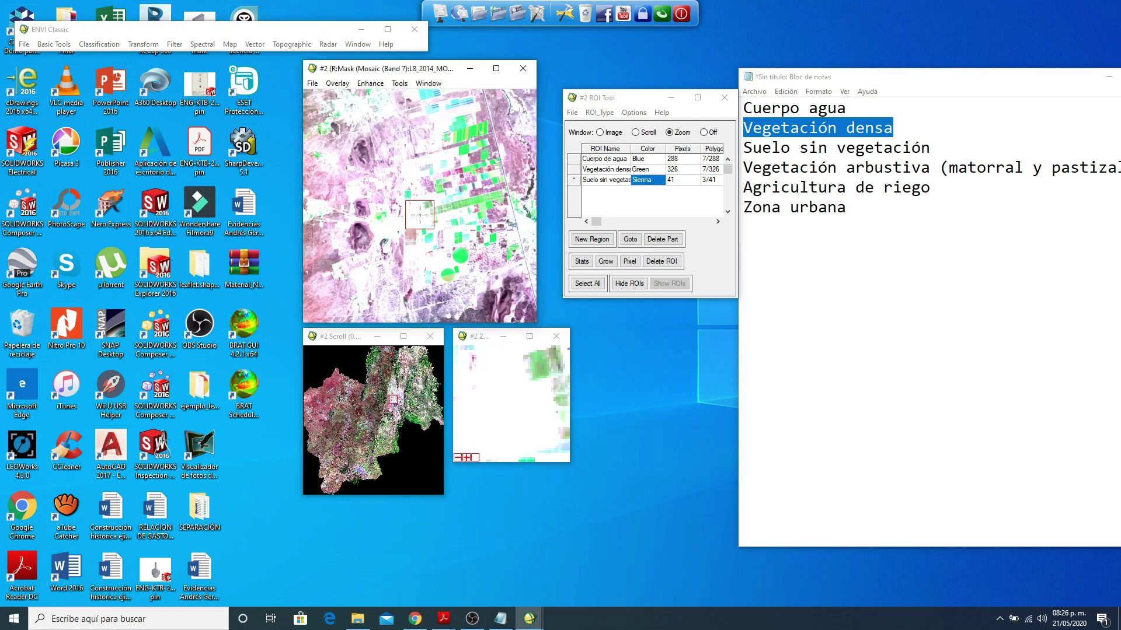
{"action": "left_click", "coordinate": [500, 401]}
{"action": "left_click", "coordinate": [493, 426]}
{"action": "left_click", "coordinate": [516, 424]}
{"action": "right_click", "coordinate": [502, 415]}
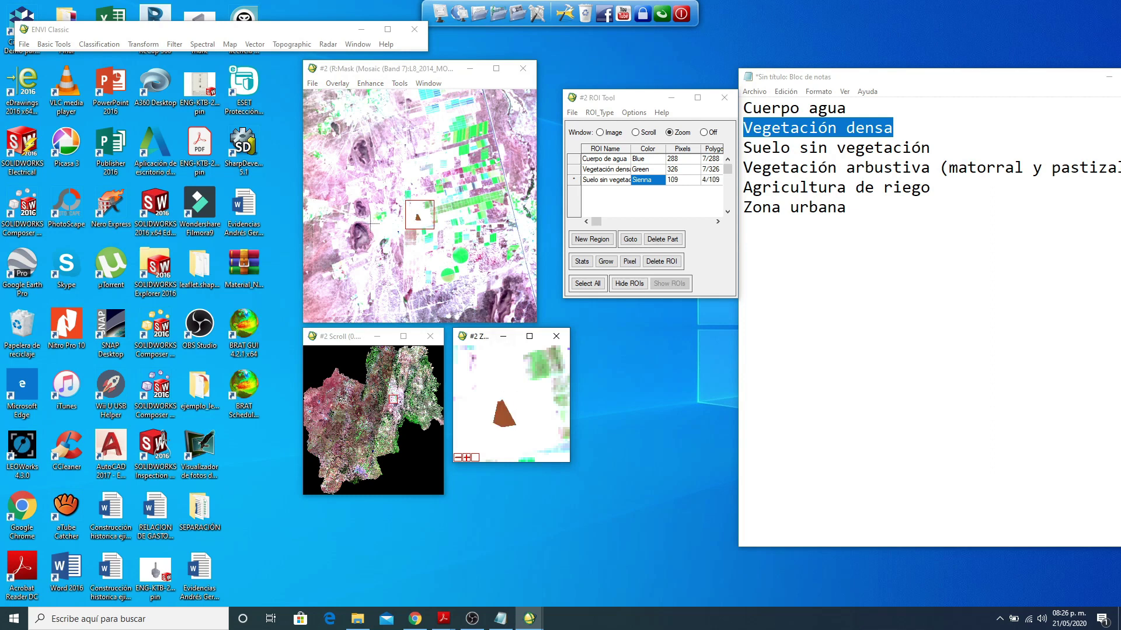
Step: Add a Suelo sin vegetación polygon of about 44 pixels on the white ground beside the dark round hills
{"action": "left_click", "coordinate": [371, 224]}
{"action": "left_click", "coordinate": [536, 437]}
{"action": "left_click", "coordinate": [555, 446]}
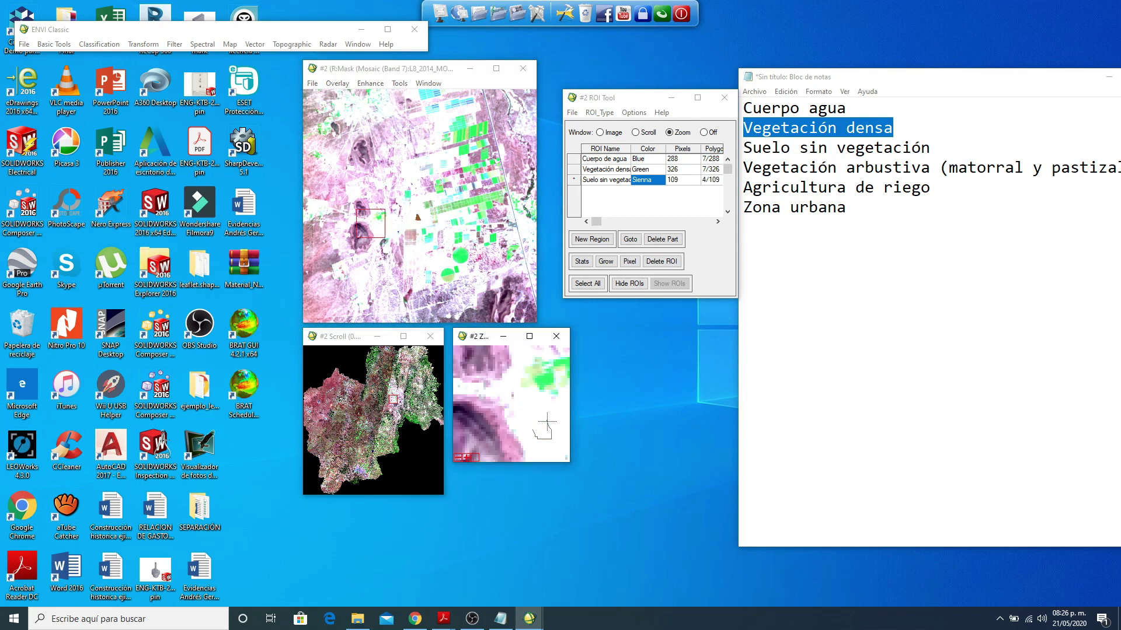
{"action": "left_click", "coordinate": [543, 415]}
{"action": "right_click", "coordinate": [507, 423]}
Step: Add a Suelo sin vegetación polygon of about 9 pixels on the pale ground at the foot of the southern mountains
{"action": "left_click", "coordinate": [359, 441]}
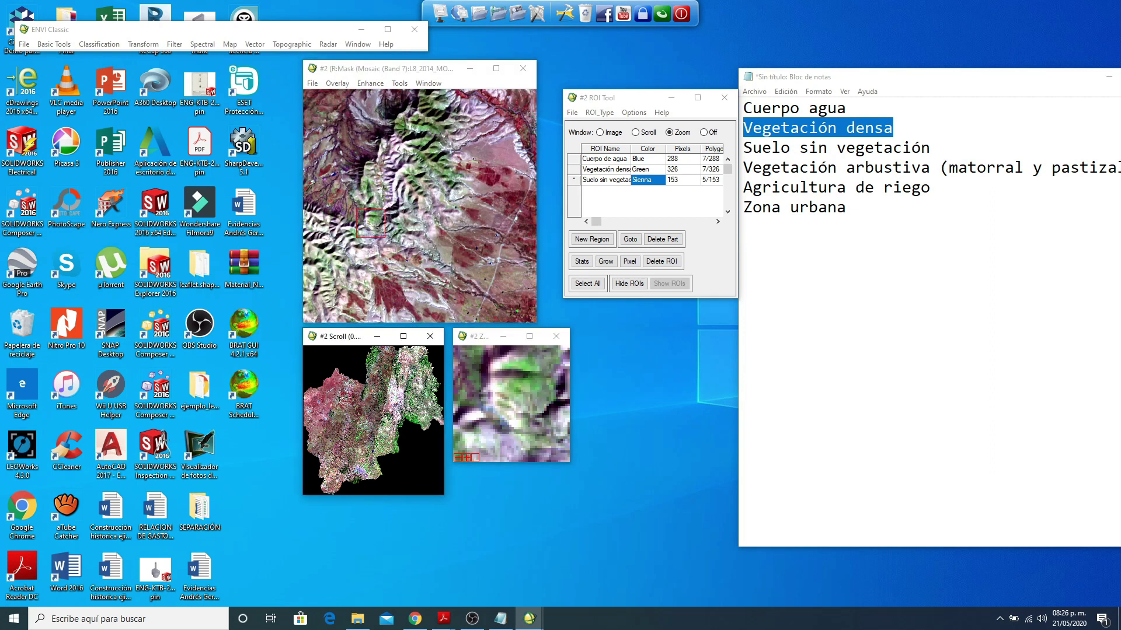
{"action": "left_click", "coordinate": [352, 254]}
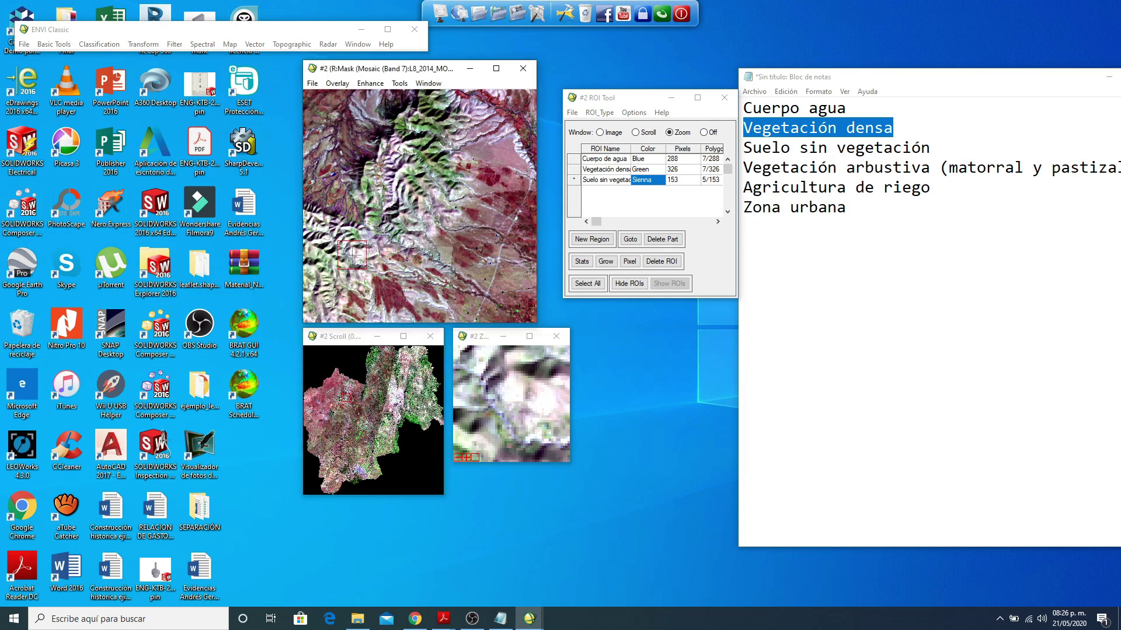
{"action": "left_click", "coordinate": [515, 389]}
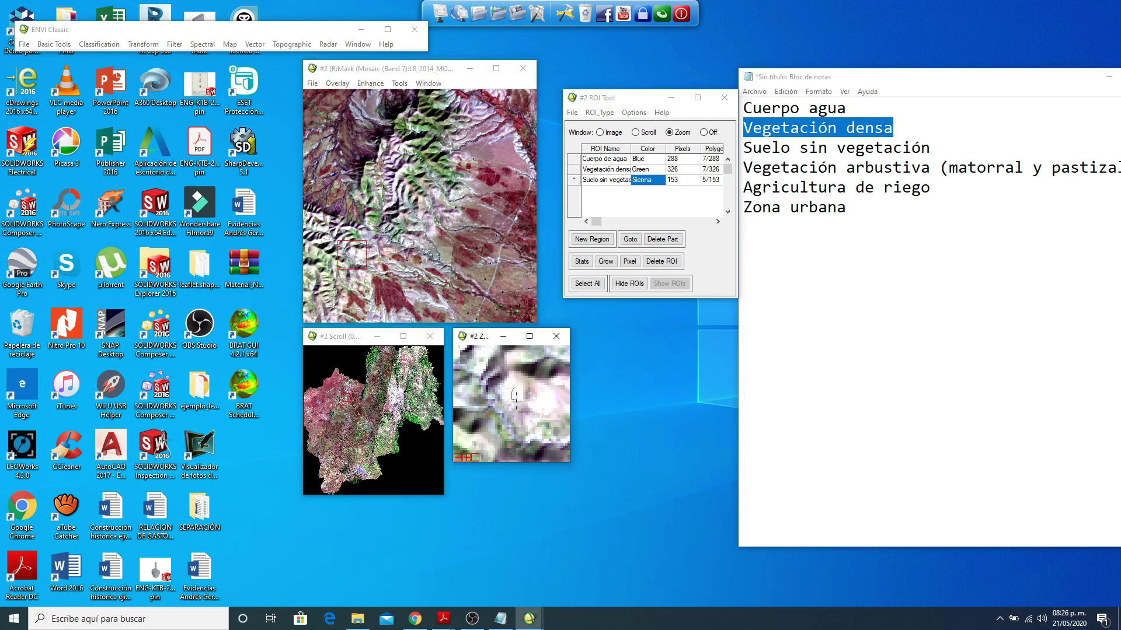
{"action": "right_click", "coordinate": [515, 390]}
Step: Add a Suelo sin vegetación polygon of about 45 pixels on the white ground near the foot of the dark eastern mountains
{"action": "left_click", "coordinate": [398, 416]}
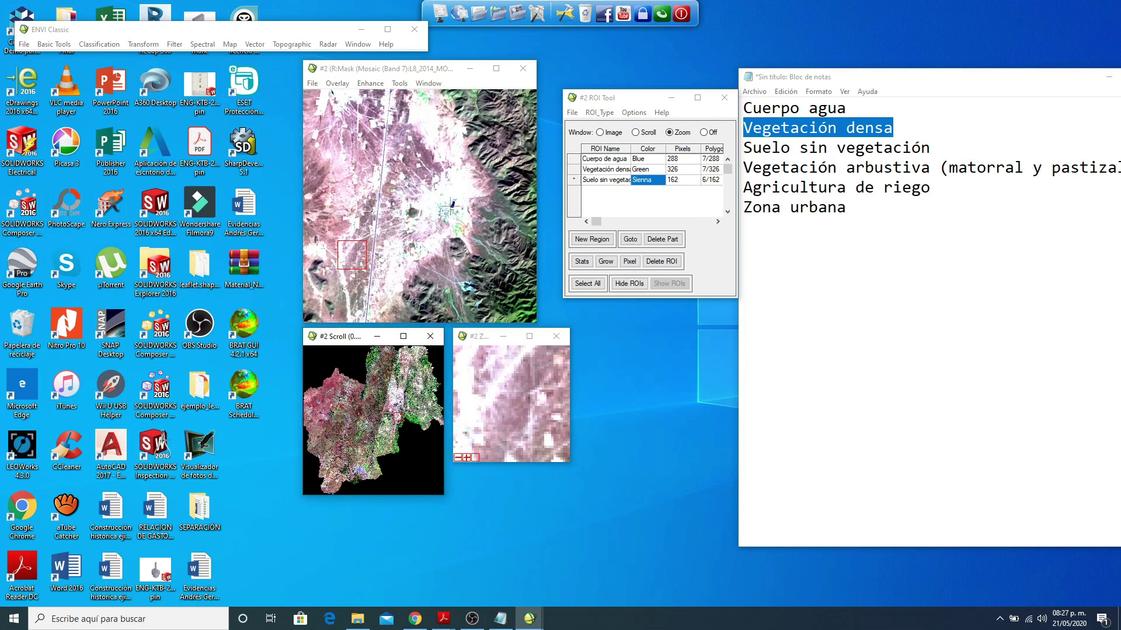
{"action": "left_click", "coordinate": [461, 184]}
{"action": "left_click", "coordinate": [521, 415]}
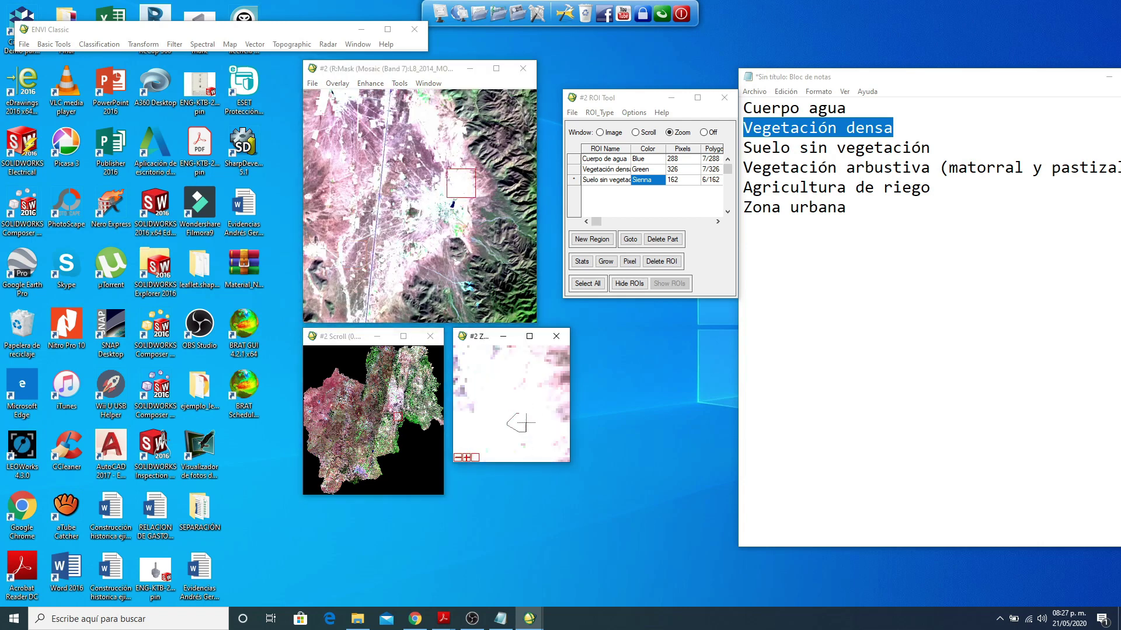
{"action": "right_click", "coordinate": [525, 422]}
Step: Add a Suelo sin vegetación polygon of about 20 pixels on the white plot beside the bright green crop fields
{"action": "left_click", "coordinate": [364, 464]}
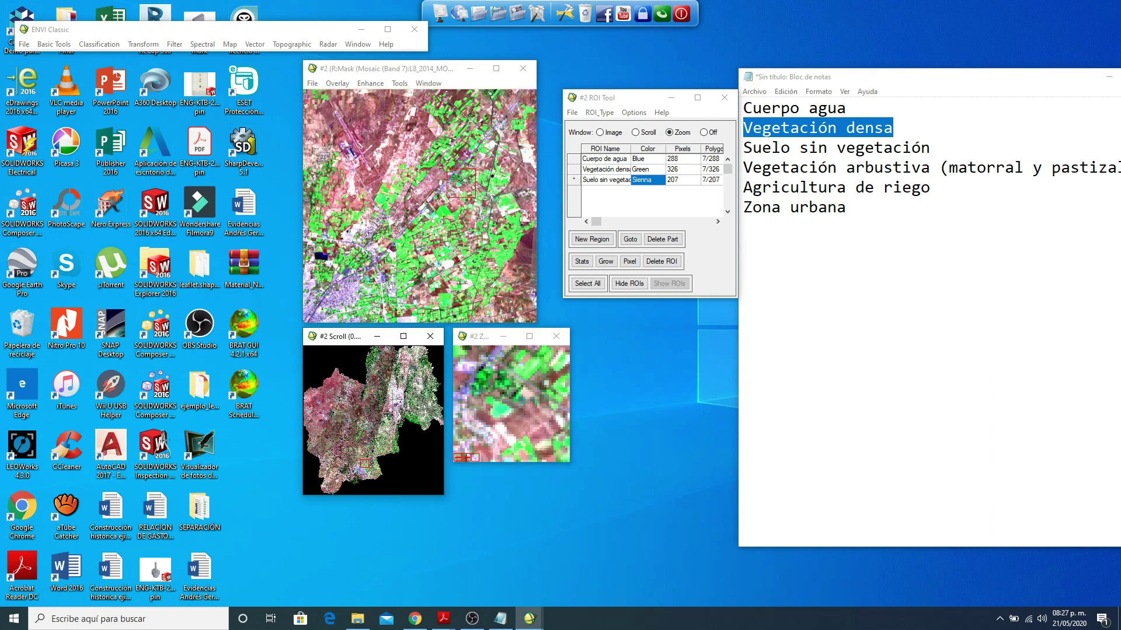
{"action": "left_click", "coordinate": [503, 206]}
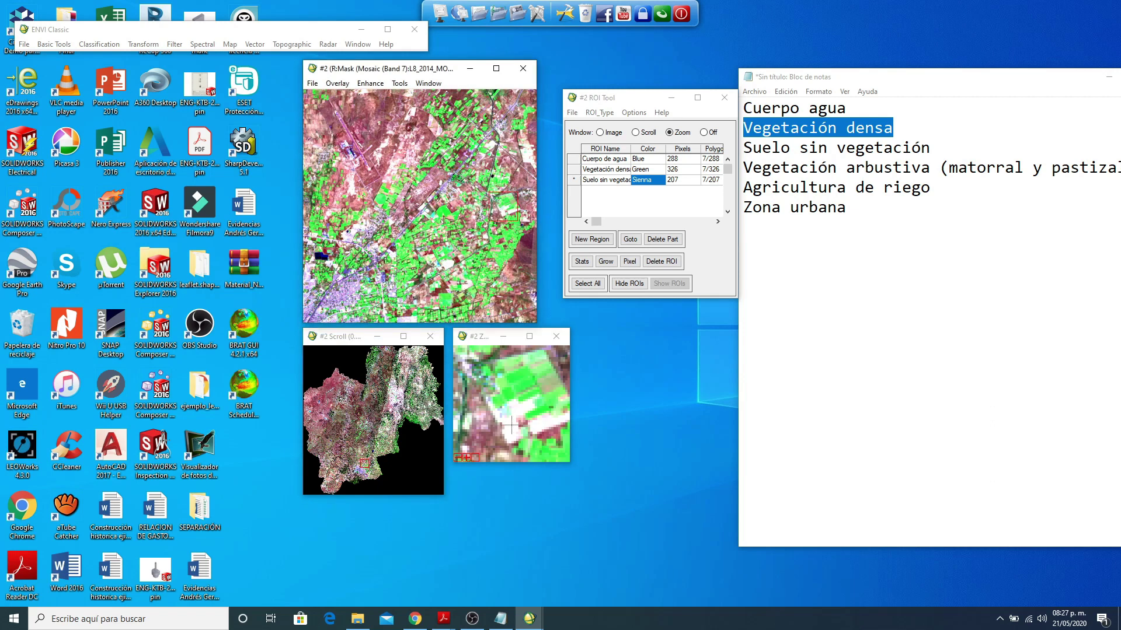
{"action": "left_click", "coordinate": [508, 415]}
{"action": "right_click", "coordinate": [514, 436]}
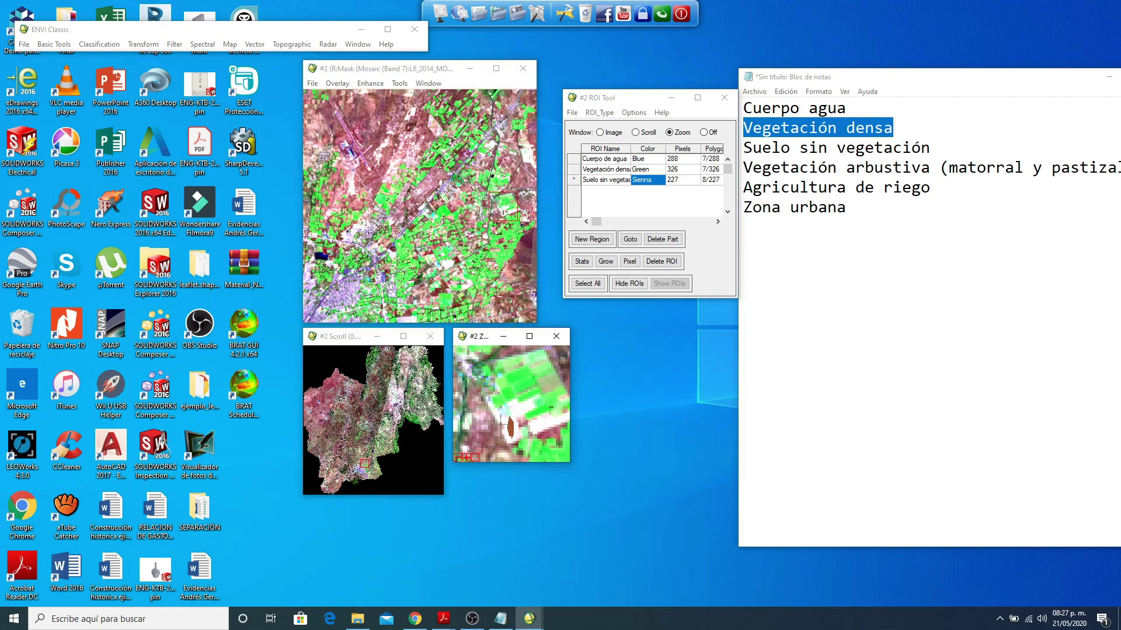
Step: Add a Suelo sin vegetación polygon of about 30 pixels on the white rectangular plot in the reddish southern farmland
{"action": "left_click", "coordinate": [330, 472]}
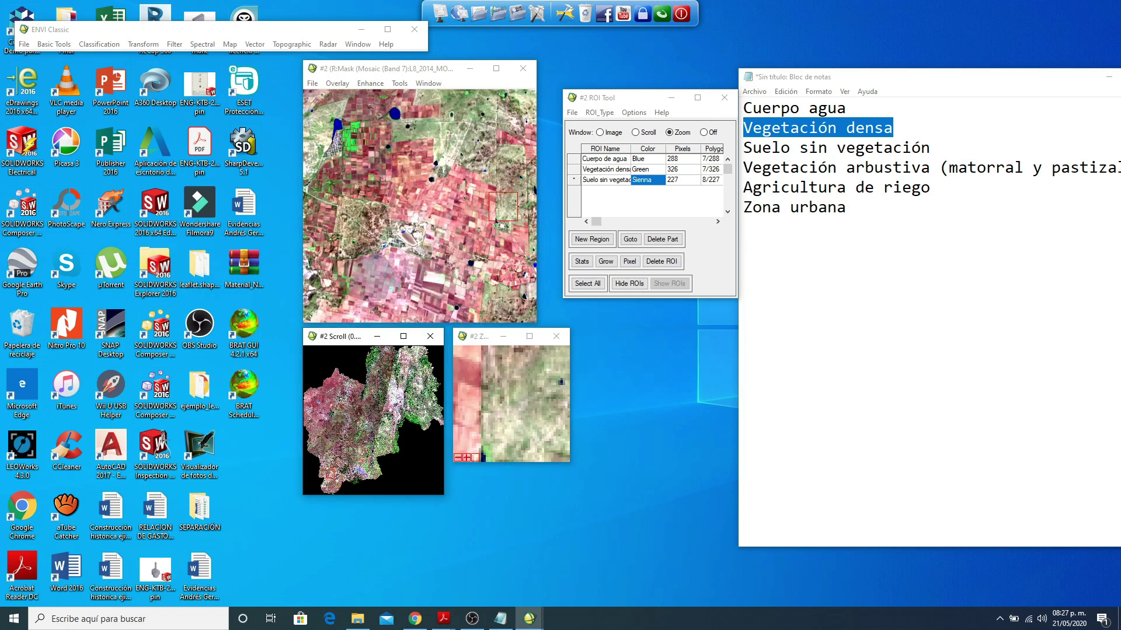
{"action": "left_click", "coordinate": [433, 274]}
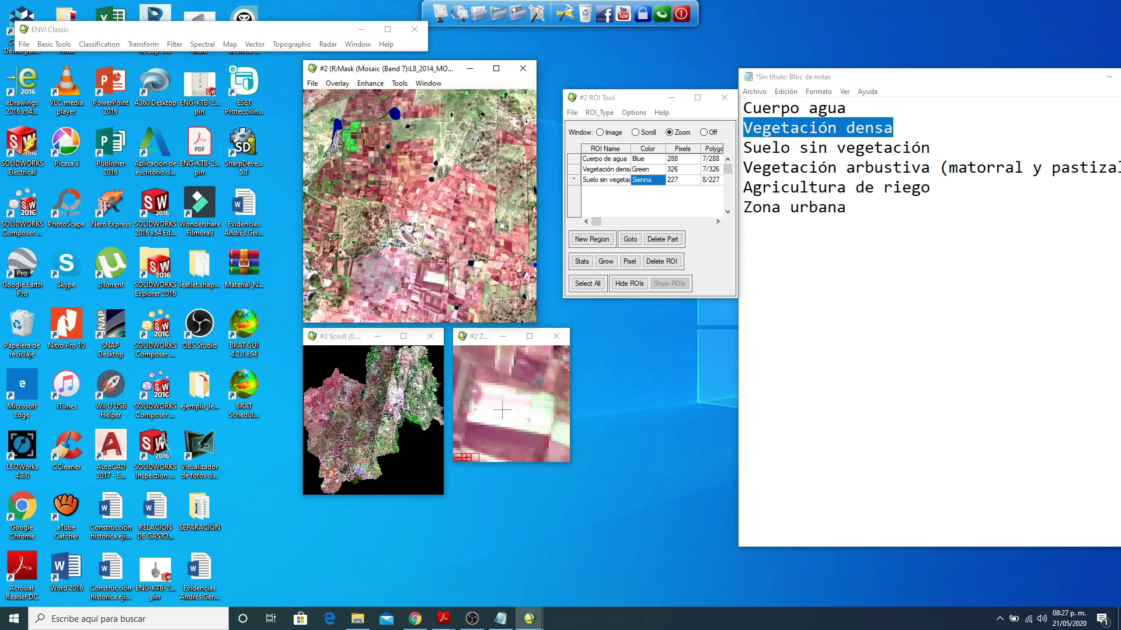
{"action": "mouse_move", "coordinate": [490, 413]}
{"action": "left_mouse_down"}
{"action": "mouse_move", "coordinate": [505, 421]}
{"action": "mouse_move", "coordinate": [493, 425]}
{"action": "left_mouse_up"}
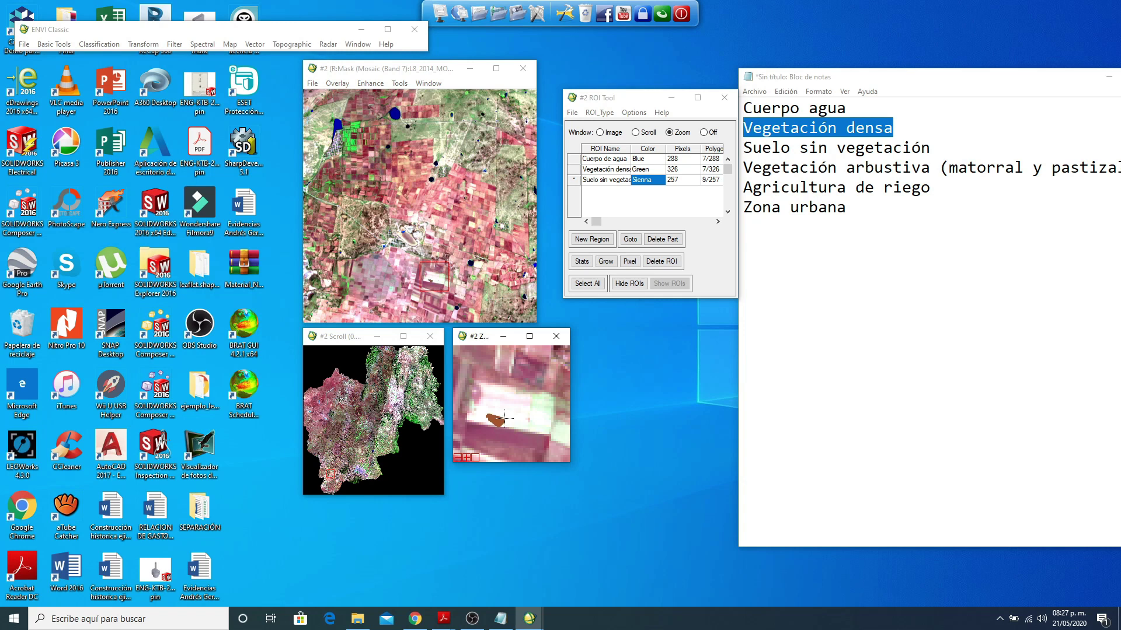
{"action": "right_click", "coordinate": [493, 425]}
Step: Create a new region of interest and name it Vegetación arbustiva
{"action": "left_click", "coordinate": [595, 240]}
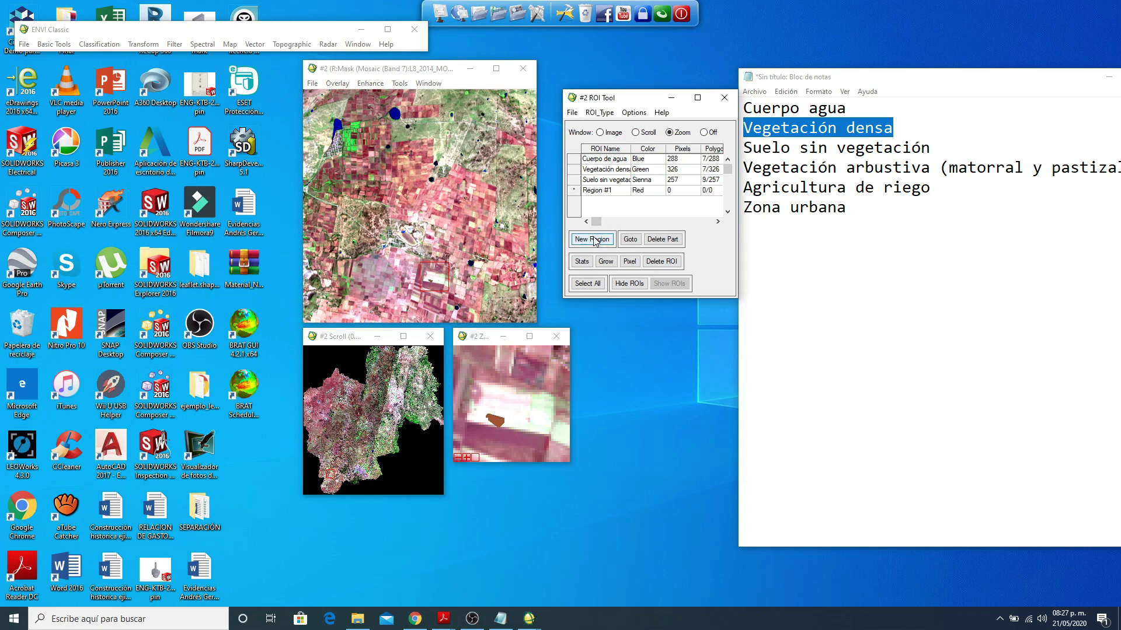
{"action": "double_click", "coordinate": [614, 193]}
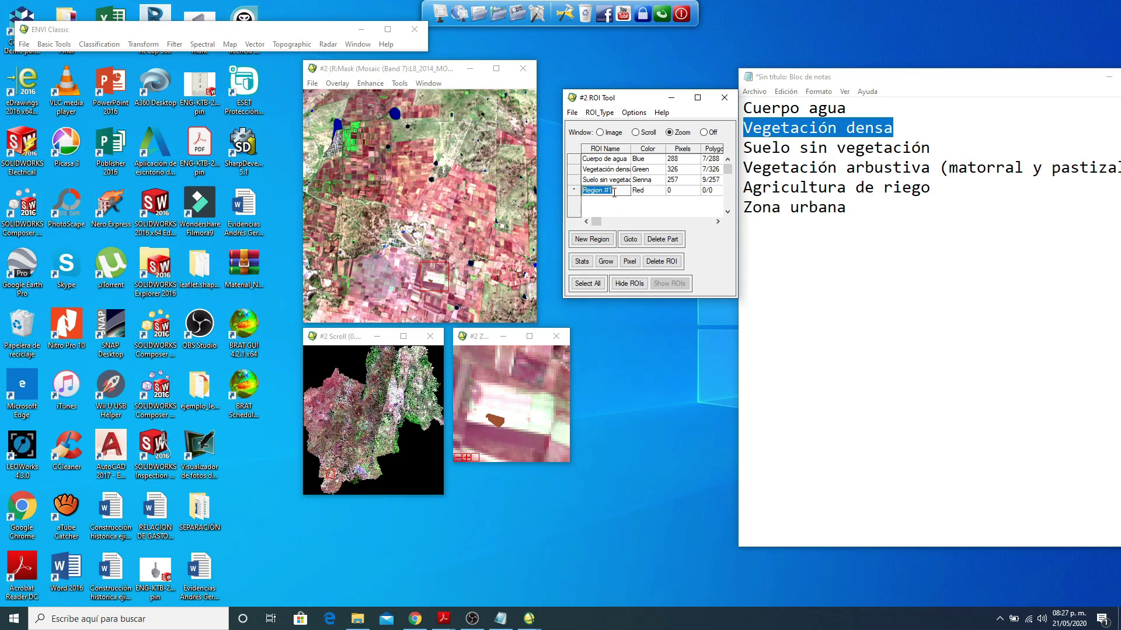
{"action": "type", "text": "V"}
{"action": "type", "text": "vustiva"}
{"action": "key", "text": "BackSpace"}
{"action": "key", "text": "BackSpace"}
{"action": "key", "text": "BackSpace"}
{"action": "key", "text": "BackSpace"}
{"action": "key", "text": "BackSpace"}
{"action": "key", "text": "BackSpace"}
{"action": "type", "text": "bustiva"}
{"action": "key", "text": "Return"}
Step: Set the color of the Vegetación arbustiva region to Yellow
{"action": "right_click", "coordinate": [642, 192]}
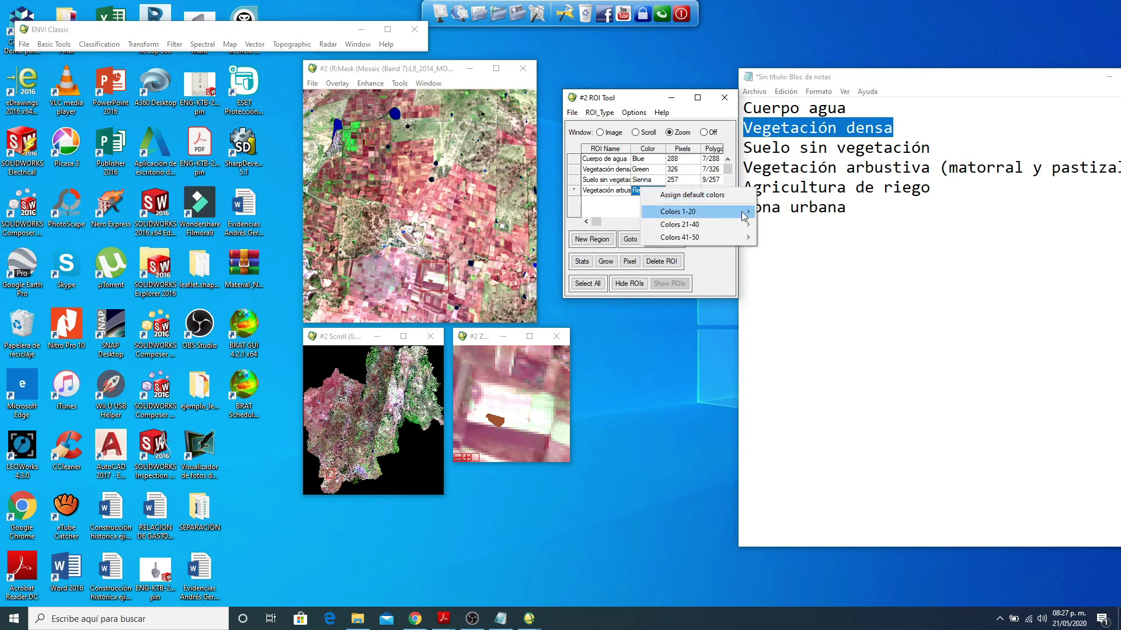
{"action": "mouse_move", "coordinate": [716, 212]}
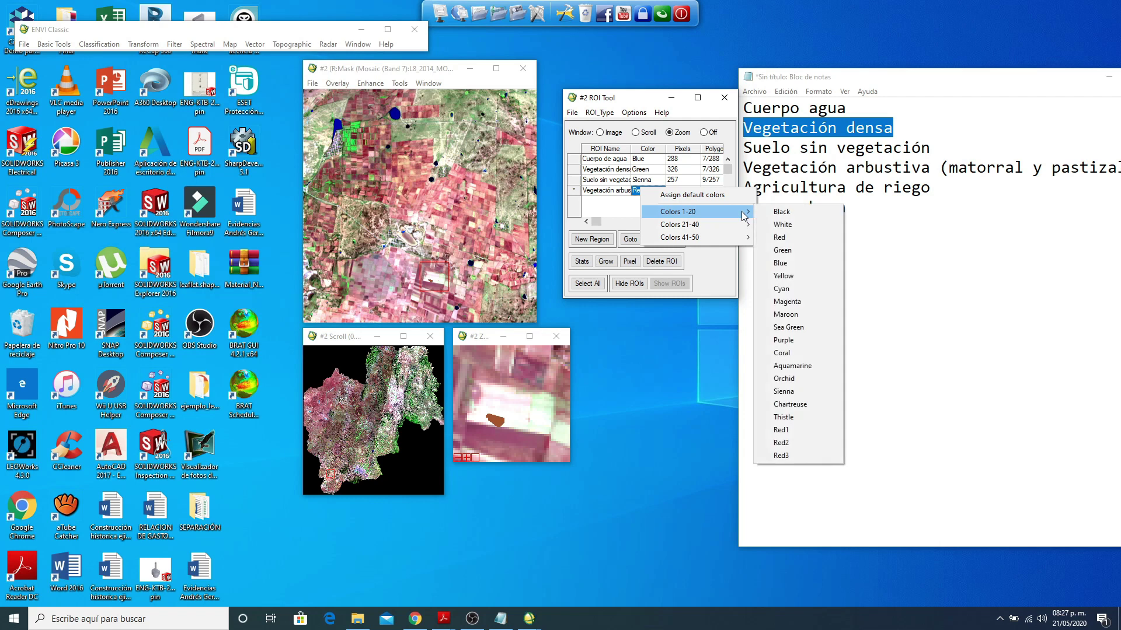
{"action": "left_click", "coordinate": [800, 275]}
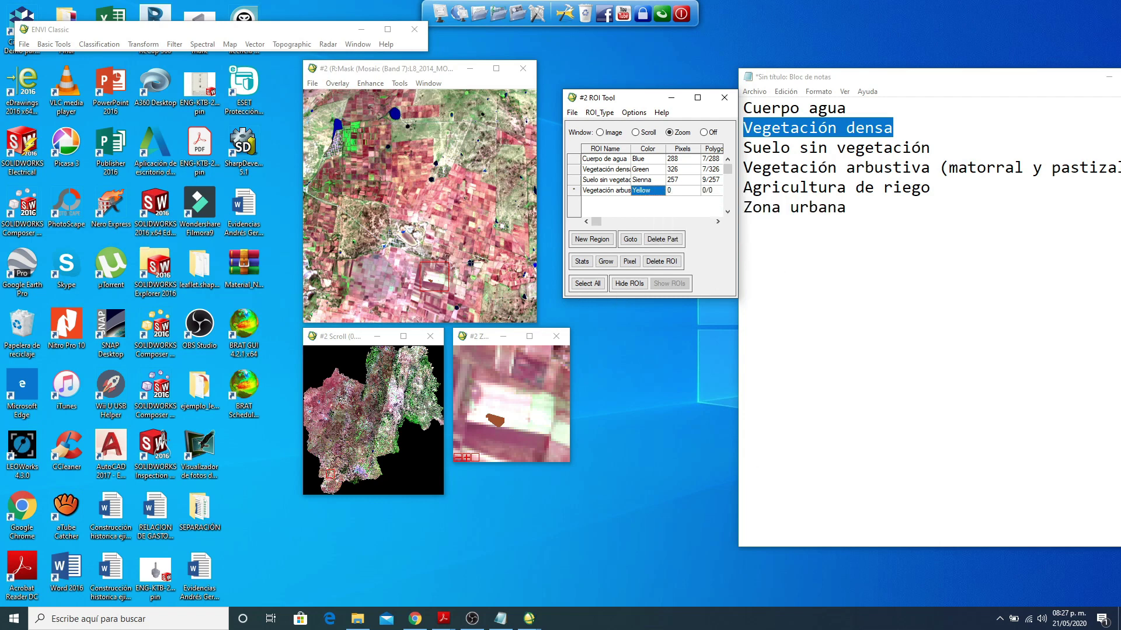
Step: Add a Vegetación arbustiva polygon of about 48 pixels on the uniform dark red plain in the northwest of the mosaic
{"action": "left_click", "coordinate": [329, 383]}
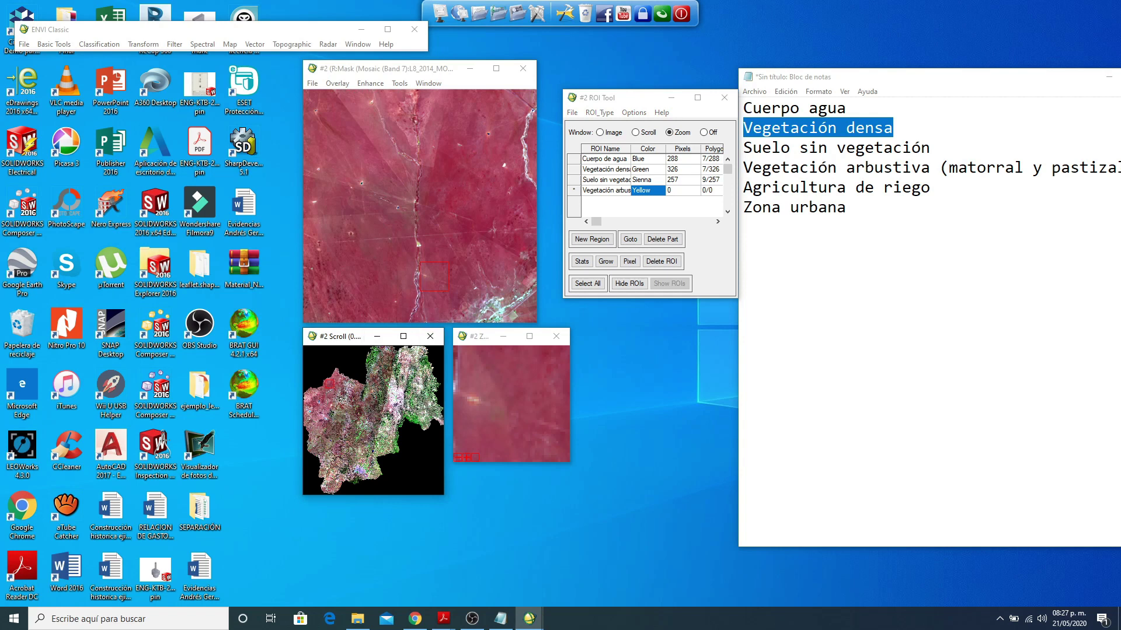
{"action": "left_click", "coordinate": [452, 185]}
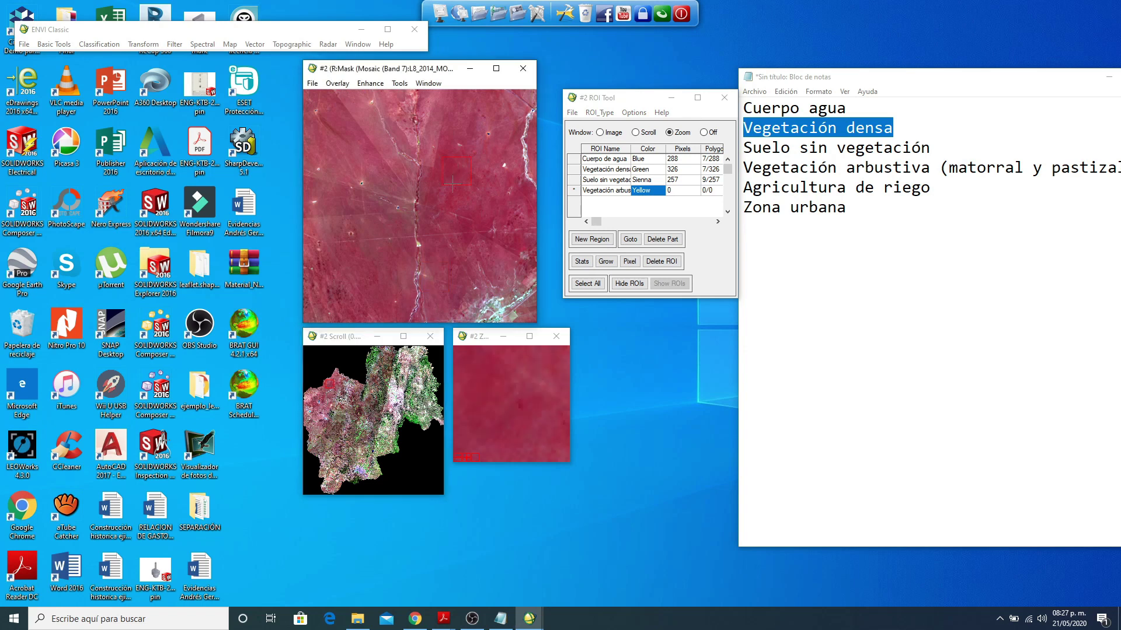
{"action": "mouse_move", "coordinate": [509, 377]}
{"action": "left_mouse_down"}
{"action": "mouse_move", "coordinate": [502, 399]}
{"action": "mouse_move", "coordinate": [513, 410]}
{"action": "left_mouse_up"}
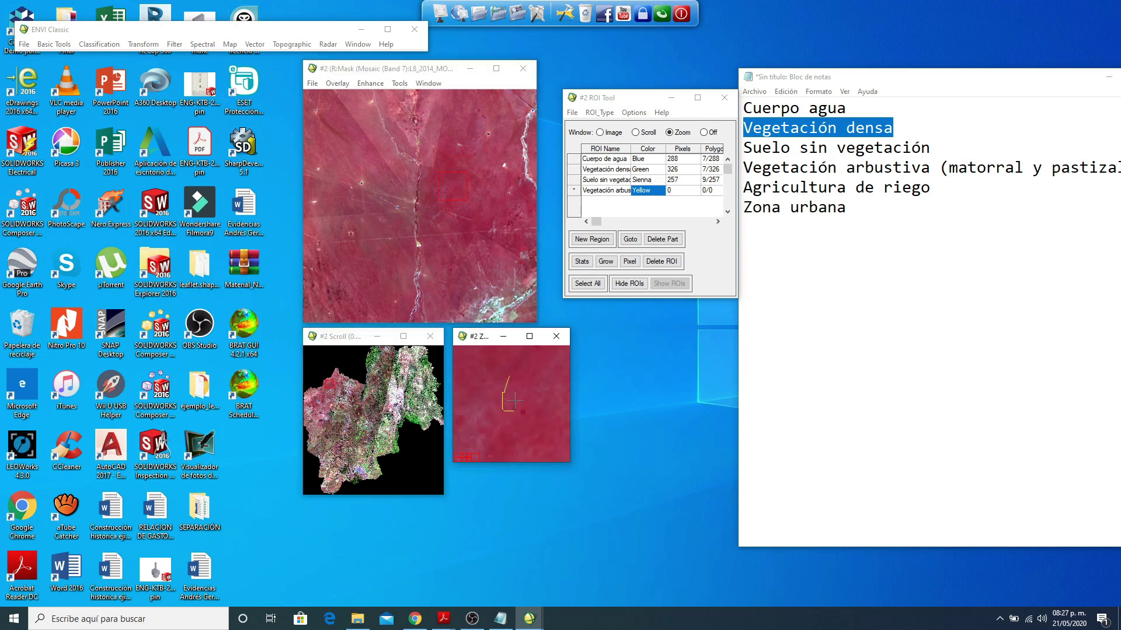
{"action": "right_click", "coordinate": [514, 411]}
Step: Add a Vegetación arbustiva polygon of about 150 pixels on the reddish ground at the southwestern edge of the dark volcanic cone
{"action": "left_click", "coordinate": [317, 413]}
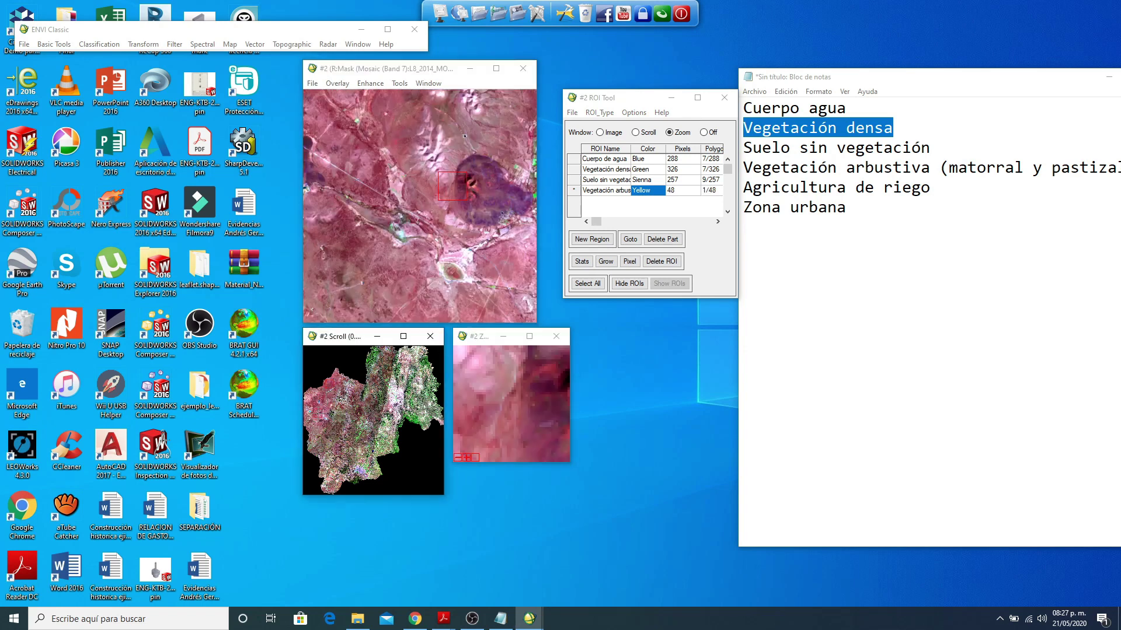
{"action": "left_click_drag", "start_coordinate": [462, 195], "coordinate": [466, 208]}
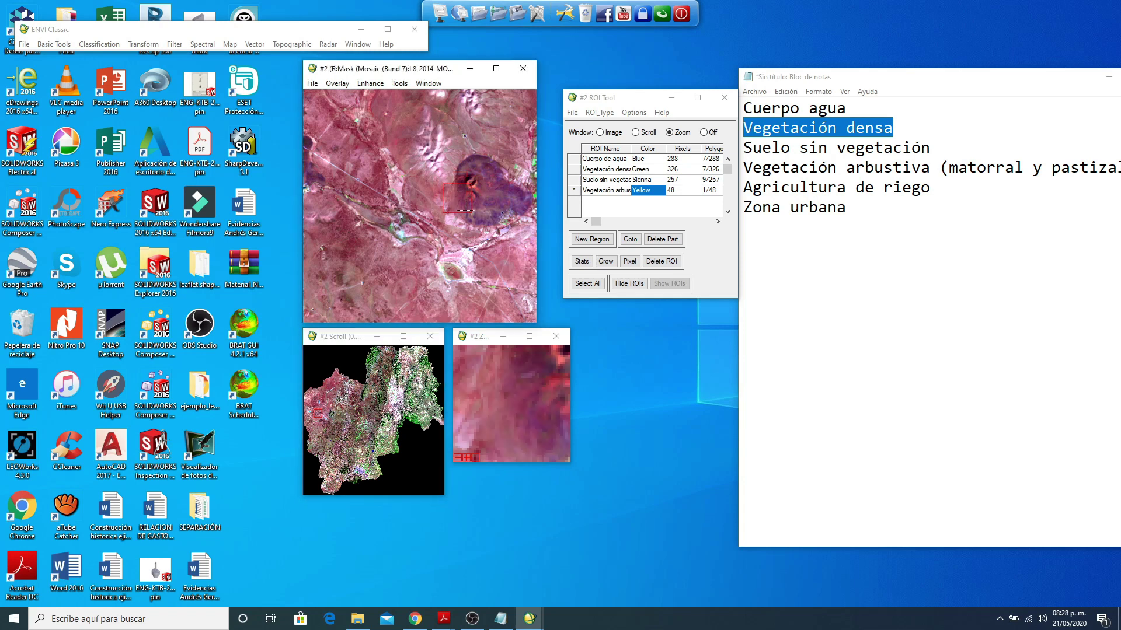
{"action": "mouse_move", "coordinate": [532, 417]}
{"action": "left_mouse_down"}
{"action": "mouse_move", "coordinate": [506, 425]}
{"action": "mouse_move", "coordinate": [530, 439]}
{"action": "mouse_move", "coordinate": [529, 415]}
{"action": "left_mouse_up"}
{"action": "right_click", "coordinate": [529, 415]}
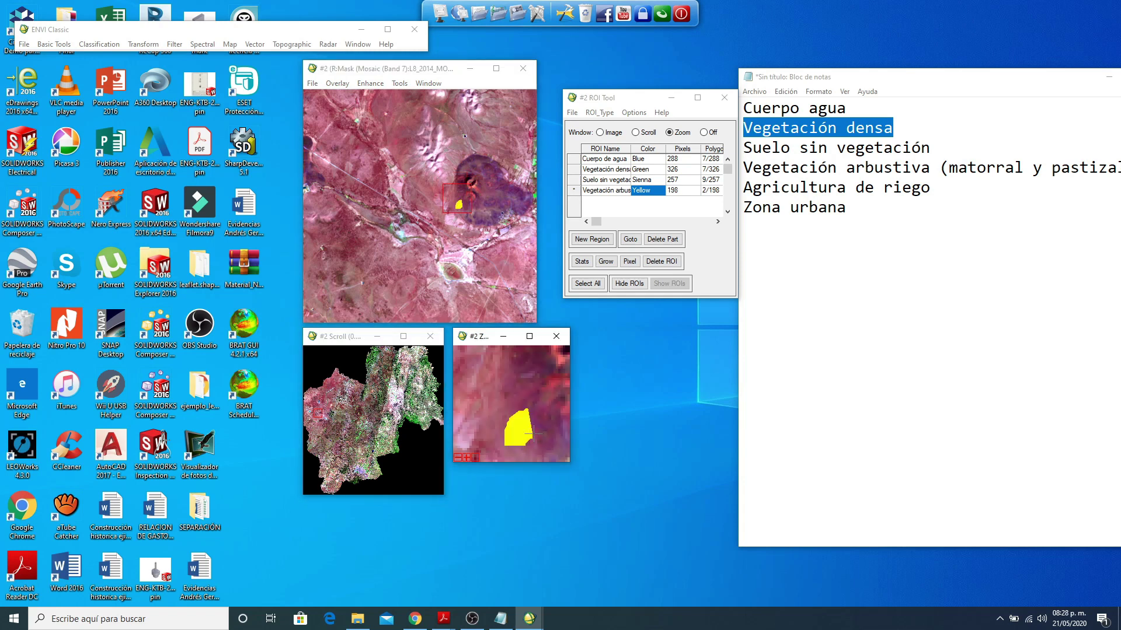
Step: Add a Vegetación arbustiva polygon of about 23 pixels on the purple eastern side of the volcanic cone
{"action": "left_click", "coordinate": [515, 191]}
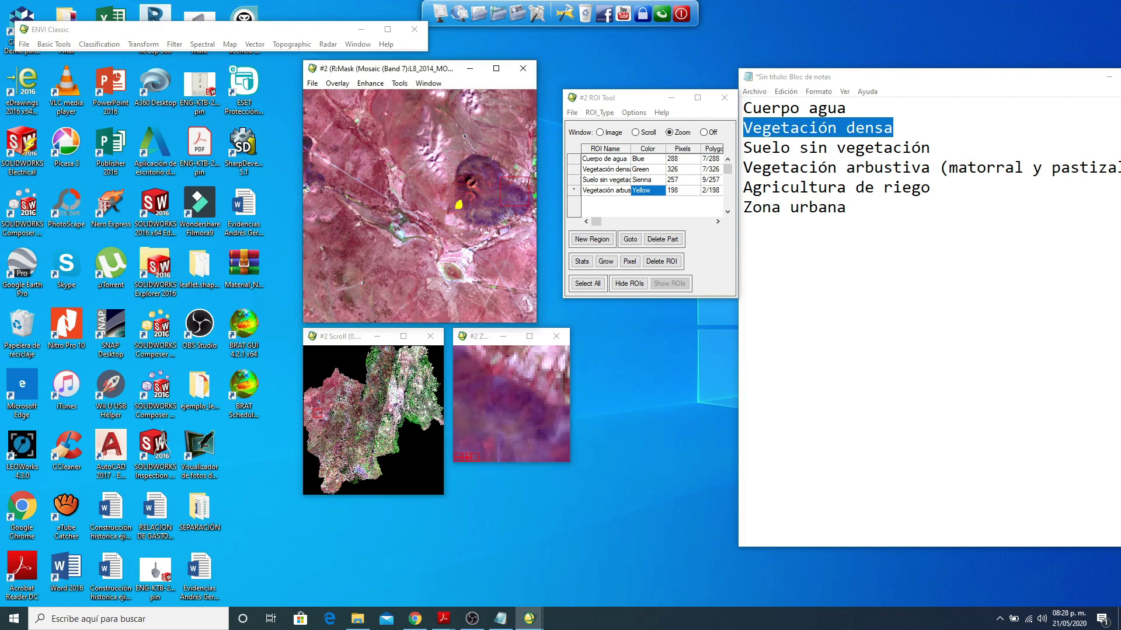
{"action": "mouse_move", "coordinate": [530, 405]}
{"action": "left_mouse_down"}
{"action": "mouse_move", "coordinate": [535, 418]}
{"action": "mouse_move", "coordinate": [539, 404]}
{"action": "left_mouse_up"}
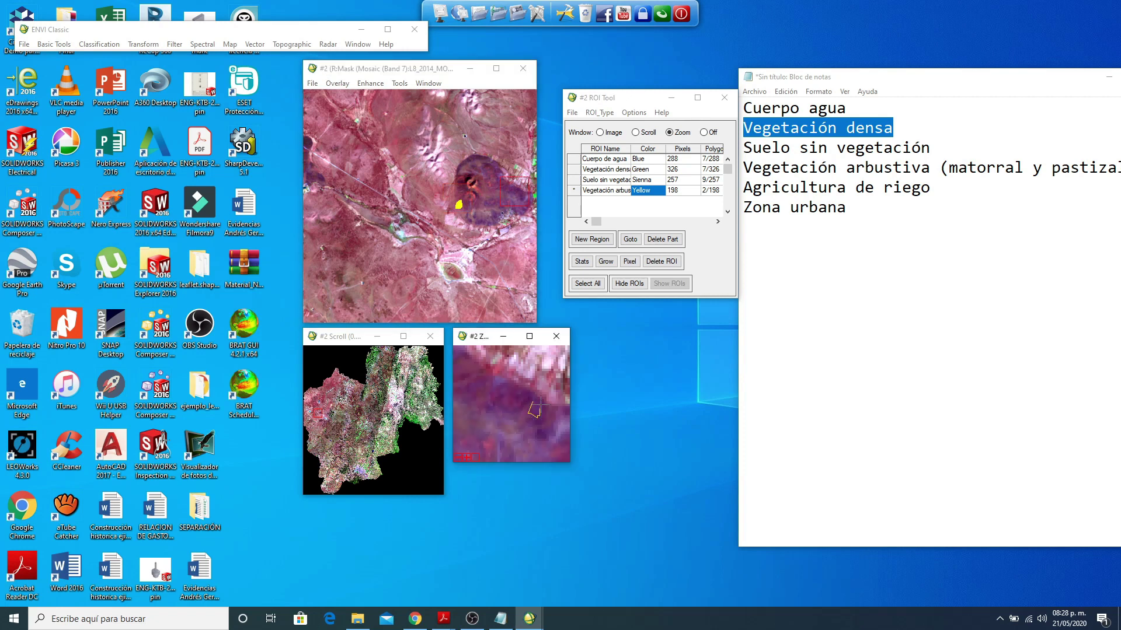
{"action": "right_click", "coordinate": [541, 400]}
Step: Add a Vegetación arbustiva polygon of about 72 pixels on the pink shrubland just north of the straight boundary at the mosaic's western edge
{"action": "left_click", "coordinate": [304, 402]}
{"action": "left_click", "coordinate": [470, 186]}
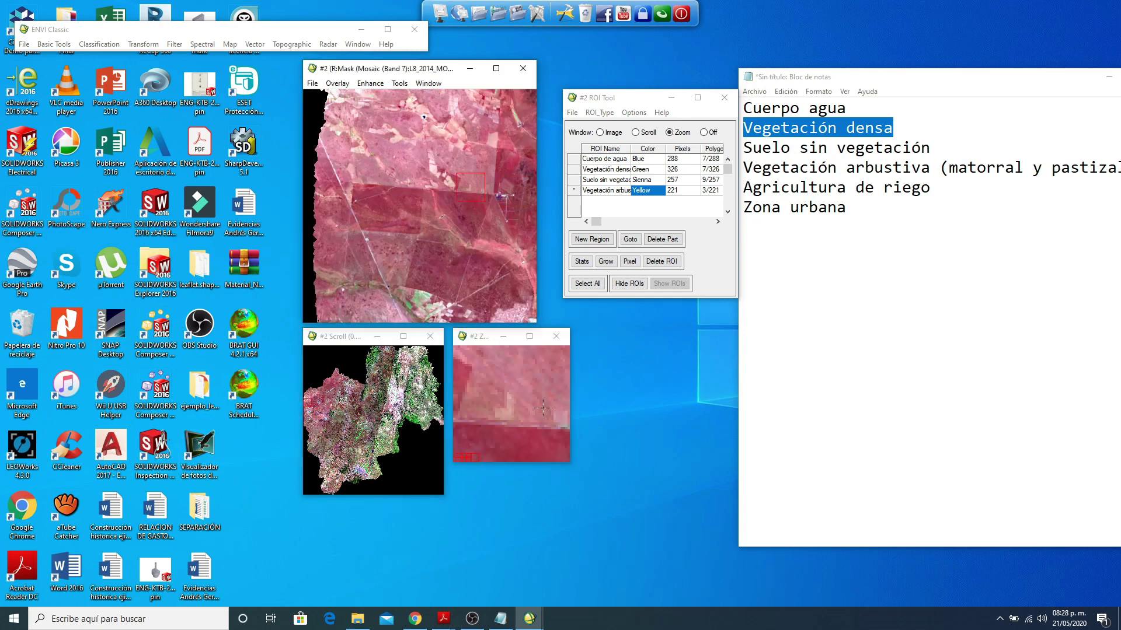
{"action": "left_click", "coordinate": [525, 402]}
{"action": "left_click", "coordinate": [518, 427]}
{"action": "left_click", "coordinate": [535, 427]}
{"action": "left_click", "coordinate": [533, 401]}
{"action": "right_click", "coordinate": [514, 410]}
{"action": "right_click", "coordinate": [514, 410]}
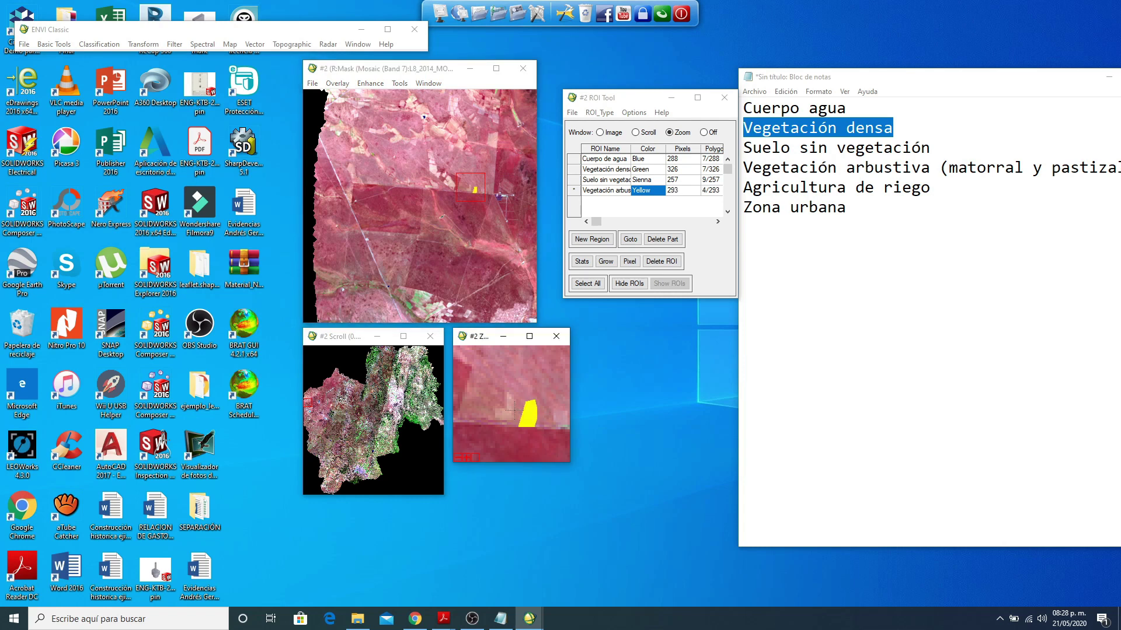
Step: Add a Vegetación arbustiva polygon of about 31 pixels on the dark red hills cut by branching ravines
{"action": "left_click", "coordinate": [337, 447]}
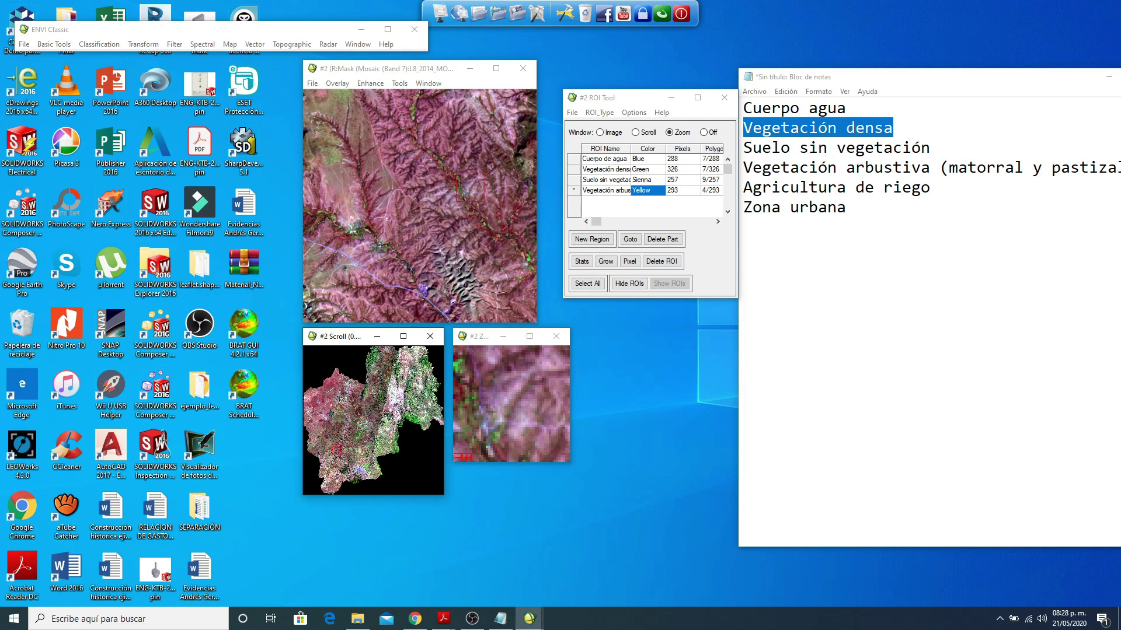
{"action": "left_click", "coordinate": [402, 164]}
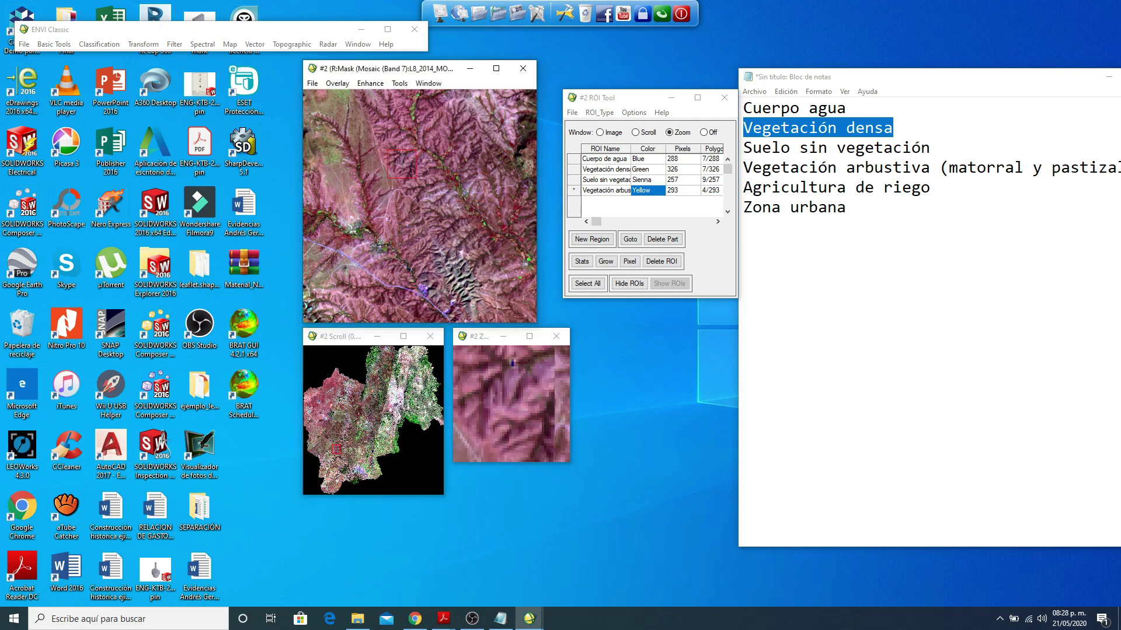
{"action": "left_click", "coordinate": [509, 379]}
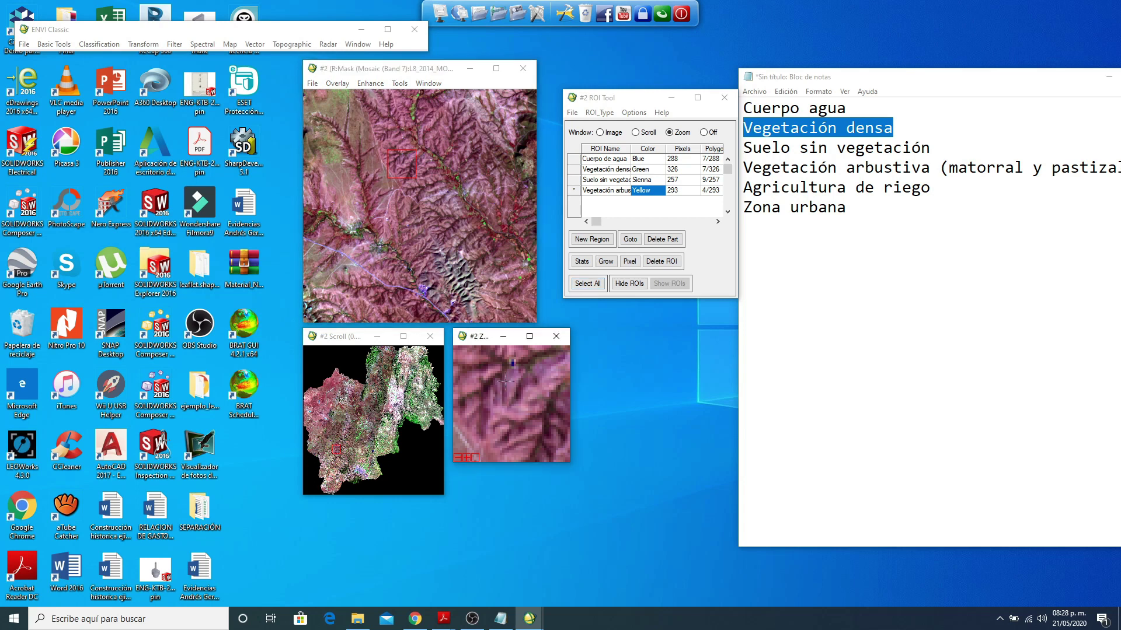
{"action": "left_click", "coordinate": [498, 398]}
{"action": "left_click", "coordinate": [512, 401]}
{"action": "right_click", "coordinate": [512, 401]}
Step: Add a Vegetación arbustiva polygon of about 34 pixels on the dark strip west of the road, between the crop fields and mountains
{"action": "left_click", "coordinate": [367, 465]}
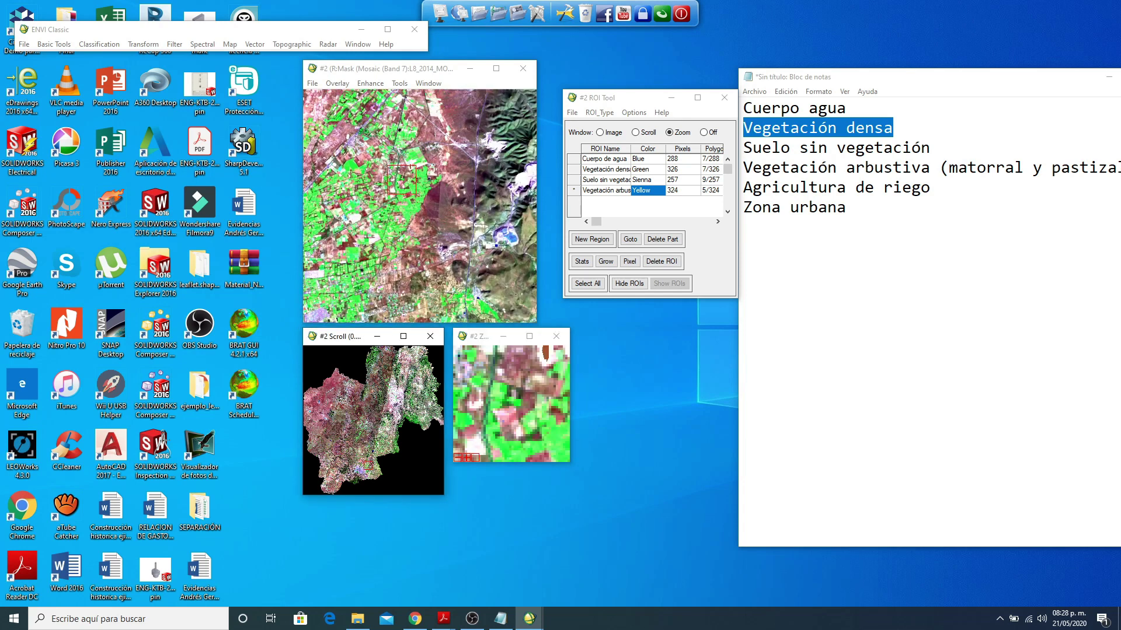
{"action": "left_click", "coordinate": [472, 187]}
{"action": "left_click", "coordinate": [505, 399]}
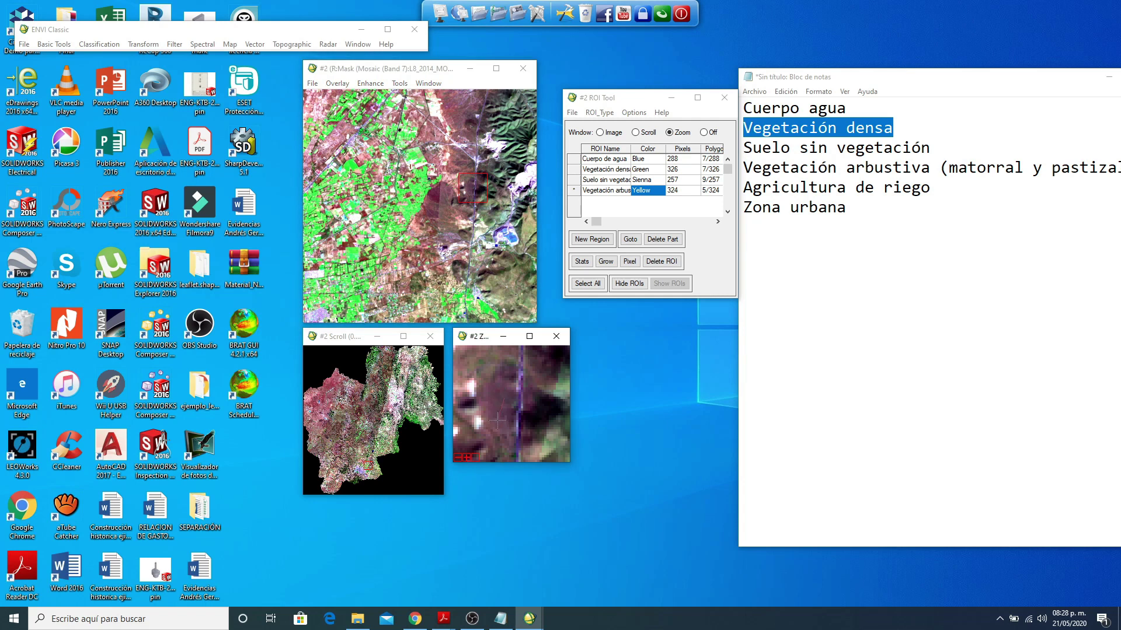
{"action": "left_click", "coordinate": [498, 420]}
{"action": "left_click", "coordinate": [509, 420]}
{"action": "right_click", "coordinate": [510, 397]}
{"action": "right_click", "coordinate": [509, 397]}
Step: Add a Vegetación arbustiva polygon of about 40 pixels on the pale purple plain east of the green fields
{"action": "left_click", "coordinate": [399, 399]}
{"action": "left_click", "coordinate": [447, 175]}
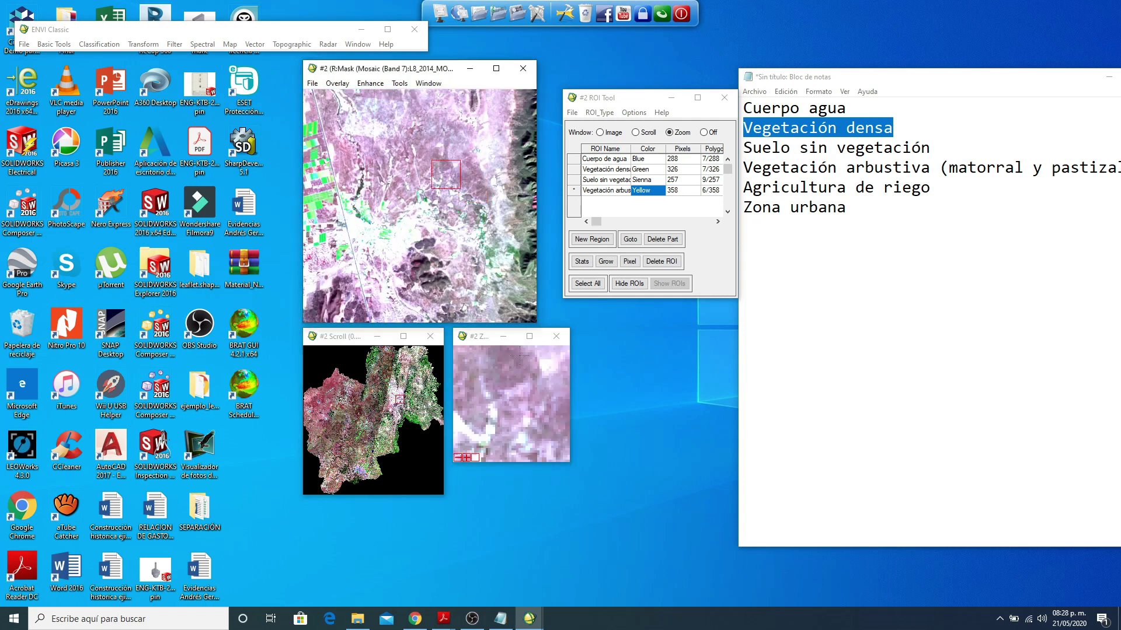
{"action": "left_click", "coordinate": [509, 357]}
{"action": "left_click", "coordinate": [502, 367]}
{"action": "left_click", "coordinate": [502, 380]}
{"action": "left_click", "coordinate": [514, 380]}
{"action": "left_click", "coordinate": [514, 366]}
{"action": "right_click", "coordinate": [516, 365]}
{"action": "right_click", "coordinate": [515, 365]}
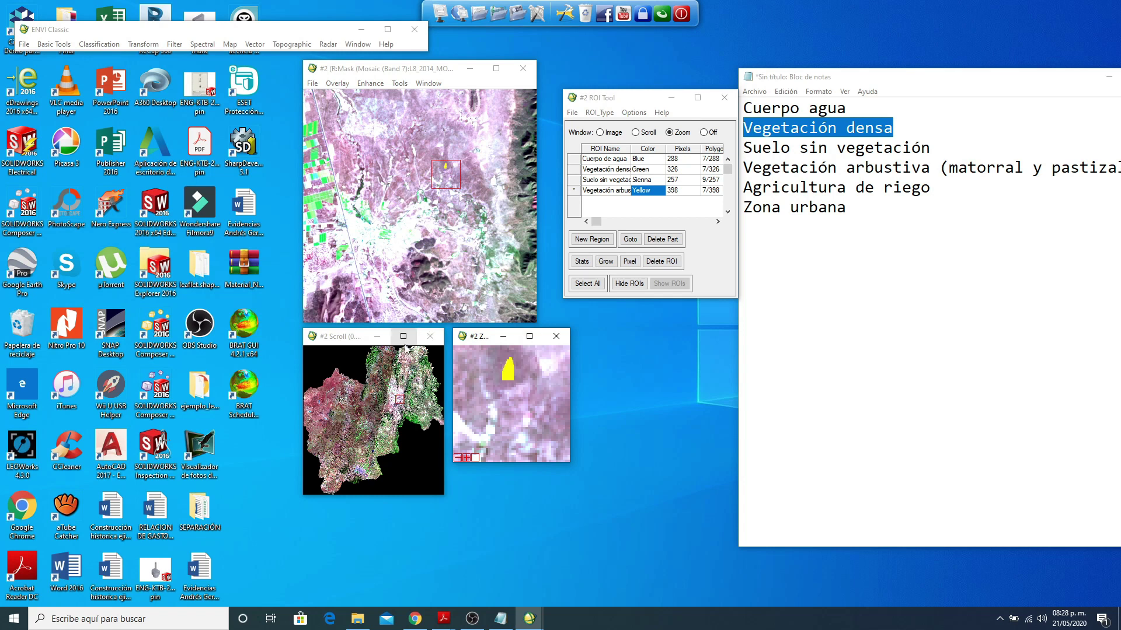
Step: Add a Vegetación arbustiva polygon of about 15 pixels on the dark purple patch beside the road, southwest of the previous polygon
{"action": "left_click", "coordinate": [359, 308]}
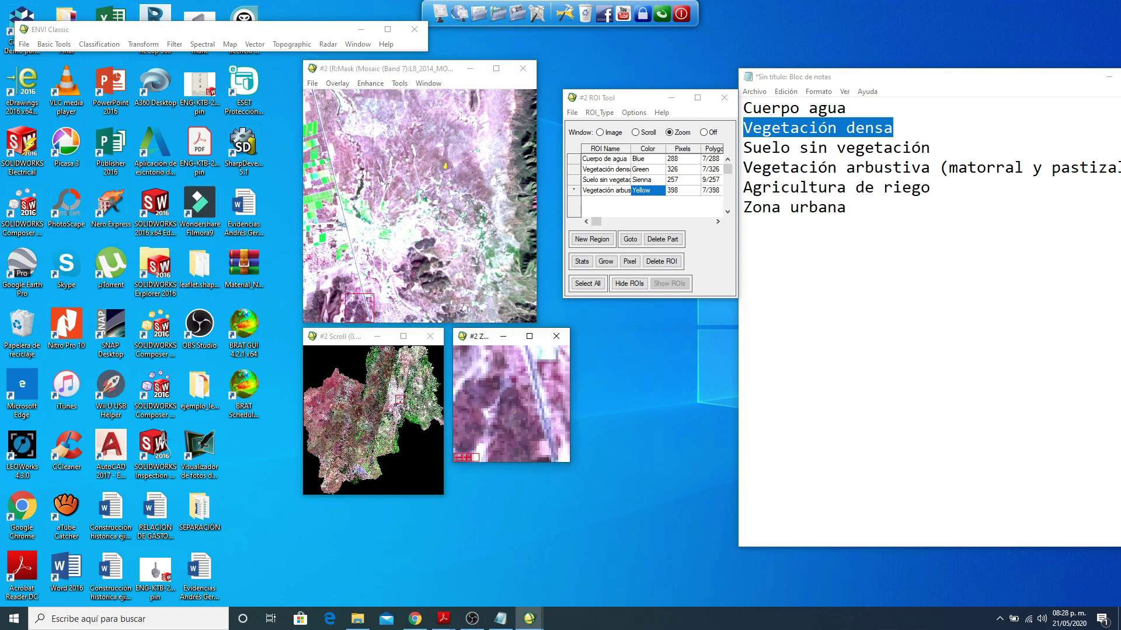
{"action": "left_click", "coordinate": [516, 413]}
{"action": "left_click", "coordinate": [513, 424]}
{"action": "left_click", "coordinate": [519, 421]}
{"action": "right_click", "coordinate": [516, 419]}
{"action": "right_click", "coordinate": [517, 419]}
Step: Add a Vegetación arbustiva polygon of about 56 pixels on the reddish-brown patch among the small northern hills
{"action": "left_click", "coordinate": [406, 360]}
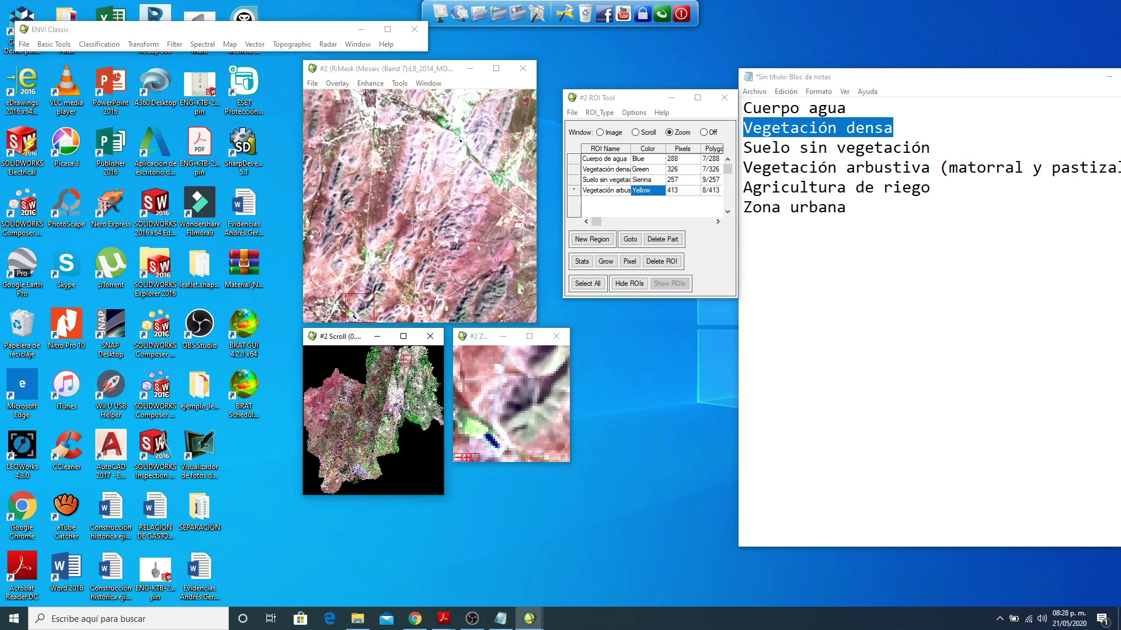
{"action": "left_click", "coordinate": [500, 387]}
{"action": "left_click", "coordinate": [500, 411]}
{"action": "left_click", "coordinate": [514, 410]}
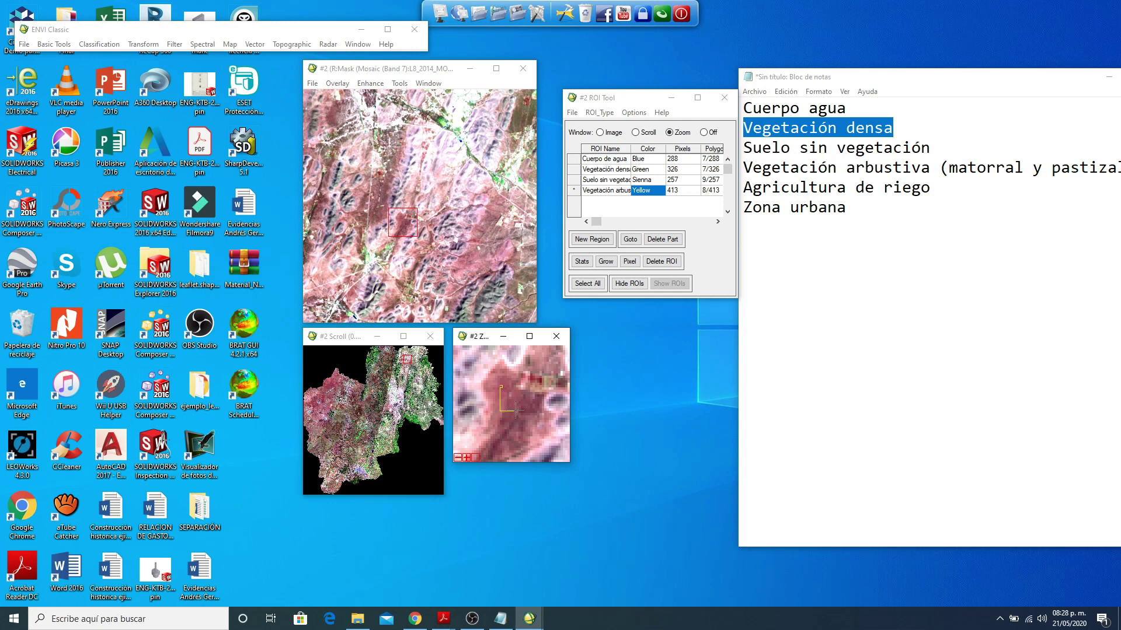
{"action": "left_click", "coordinate": [514, 393]}
{"action": "right_click", "coordinate": [513, 392]}
{"action": "right_click", "coordinate": [514, 393]}
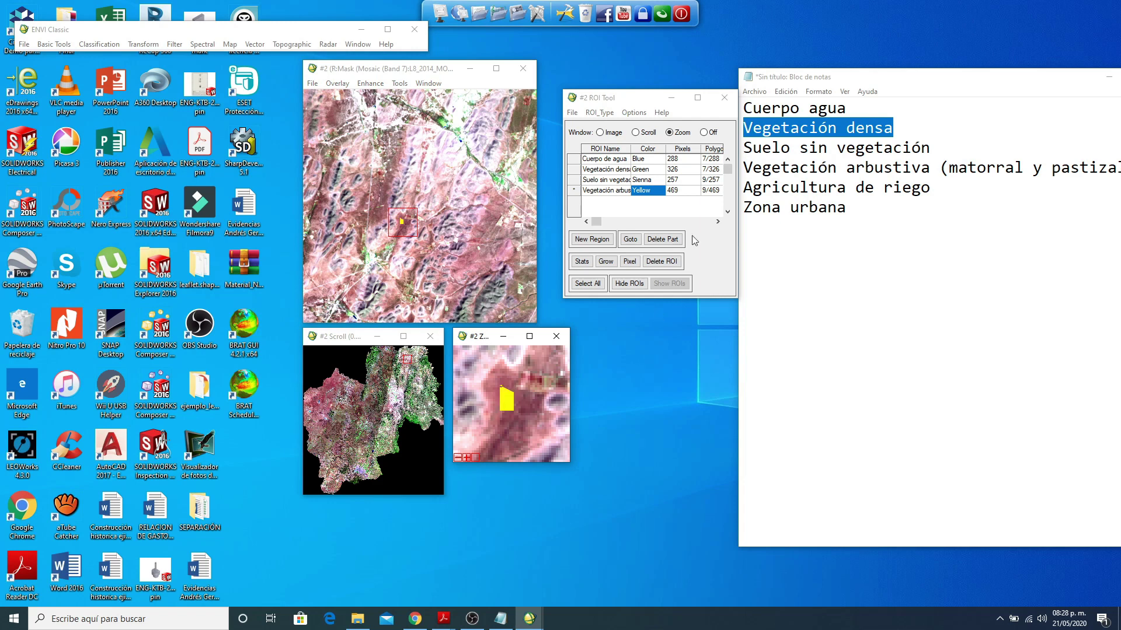
Step: Create a new region of interest named Agricultura de riego
{"action": "left_click", "coordinate": [595, 244]}
{"action": "left_click", "coordinate": [619, 202]}
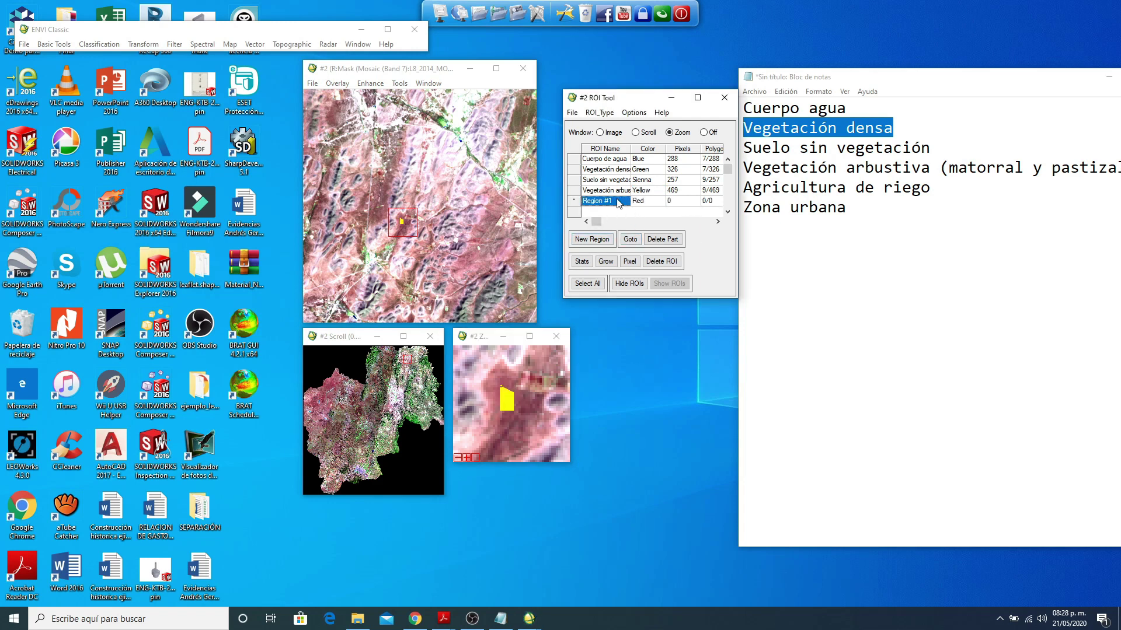
{"action": "type", "text": "Agricultura de riego"}
{"action": "key", "text": "Return"}
Step: Add an Agricultura de riego polygon of about 31 pixels on the square bright green field northeast of the purple city
{"action": "left_click", "coordinate": [365, 467]}
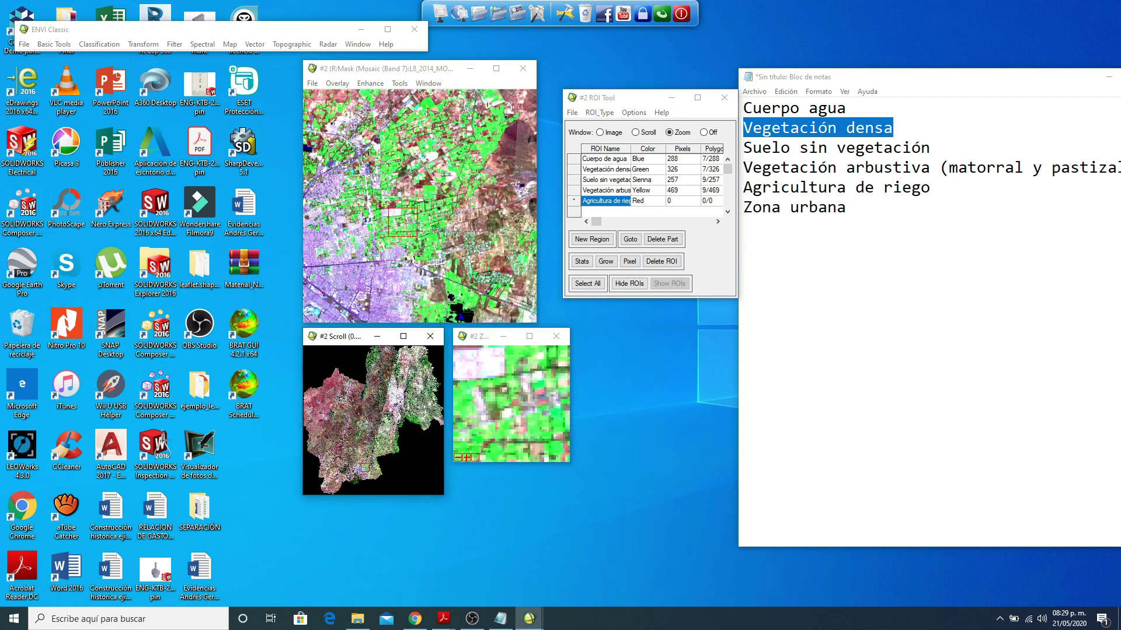
{"action": "left_click", "coordinate": [435, 188]}
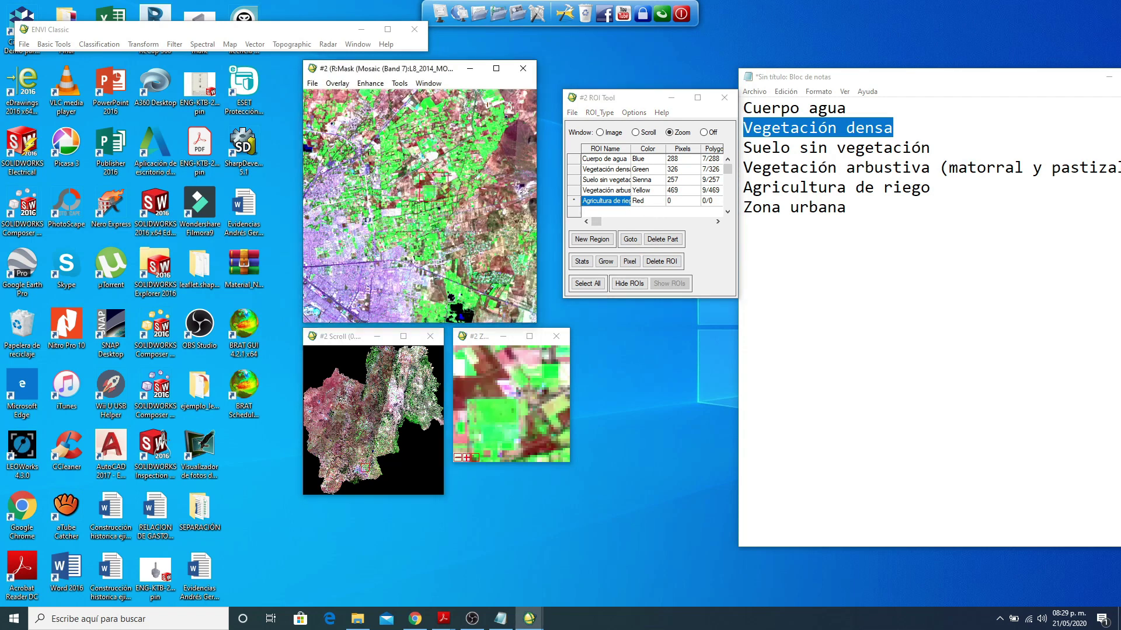
{"action": "left_click", "coordinate": [494, 406]}
{"action": "left_click", "coordinate": [483, 415]}
{"action": "left_click", "coordinate": [490, 422]}
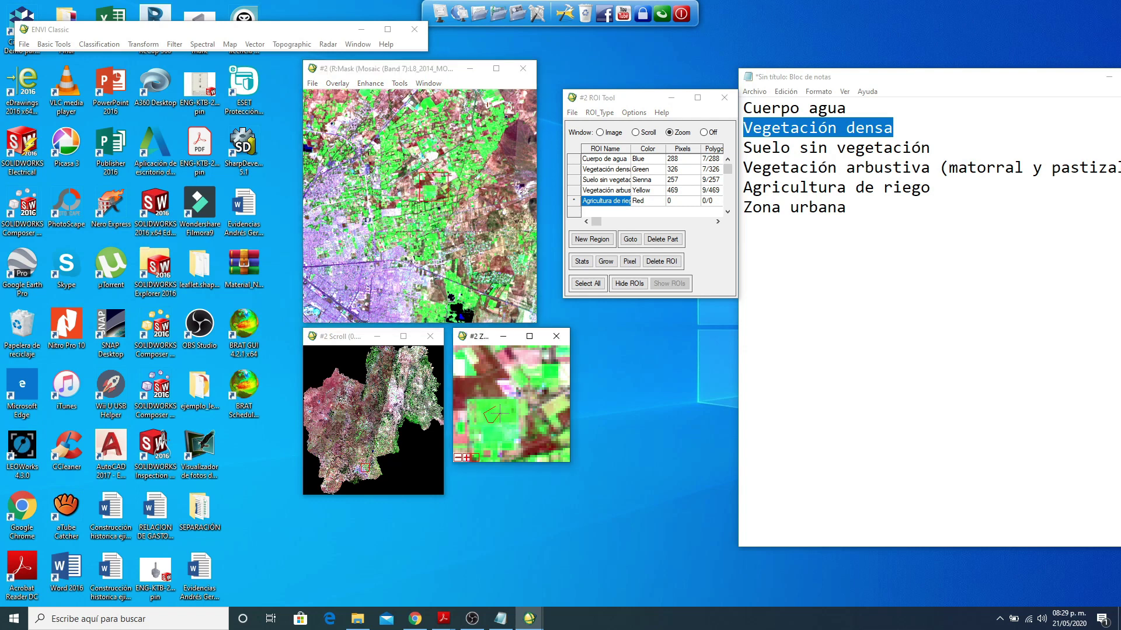
{"action": "right_click", "coordinate": [499, 413]}
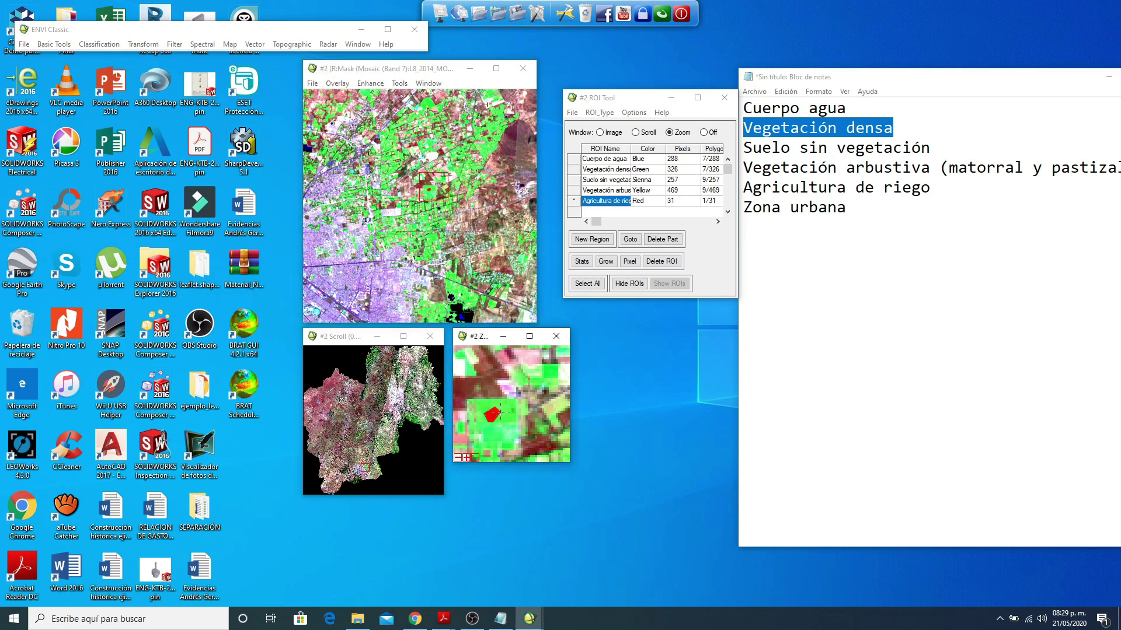
Step: Add two Agricultura de riego polygons of about 8 and 23 pixels along the northeastern edge of the green cropland
{"action": "left_click", "coordinate": [484, 145]}
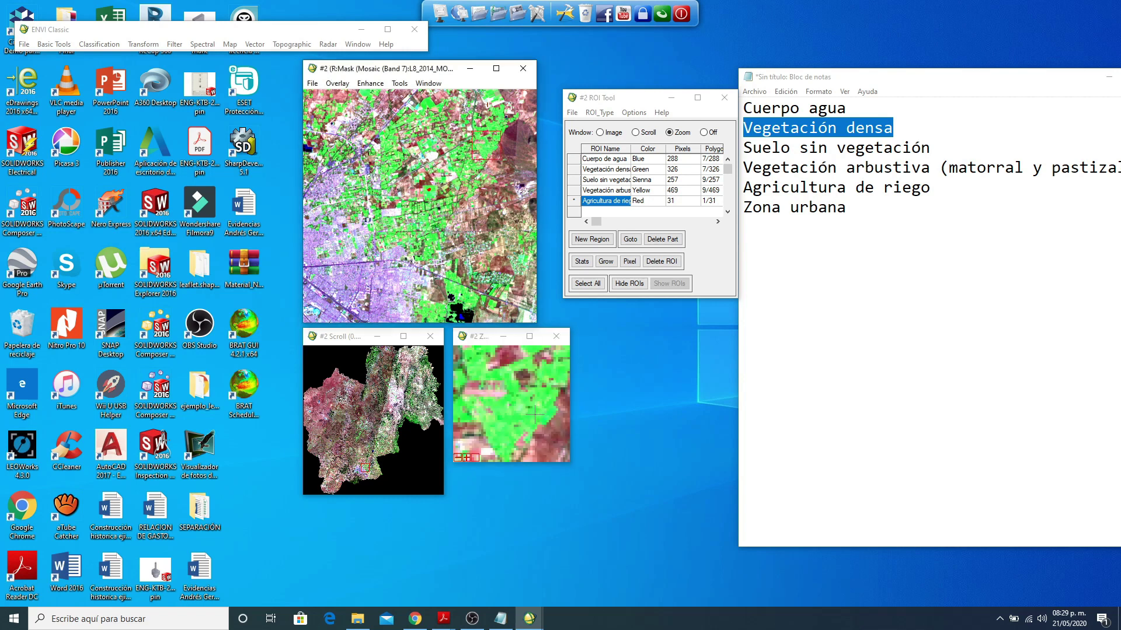
{"action": "left_click", "coordinate": [547, 385]}
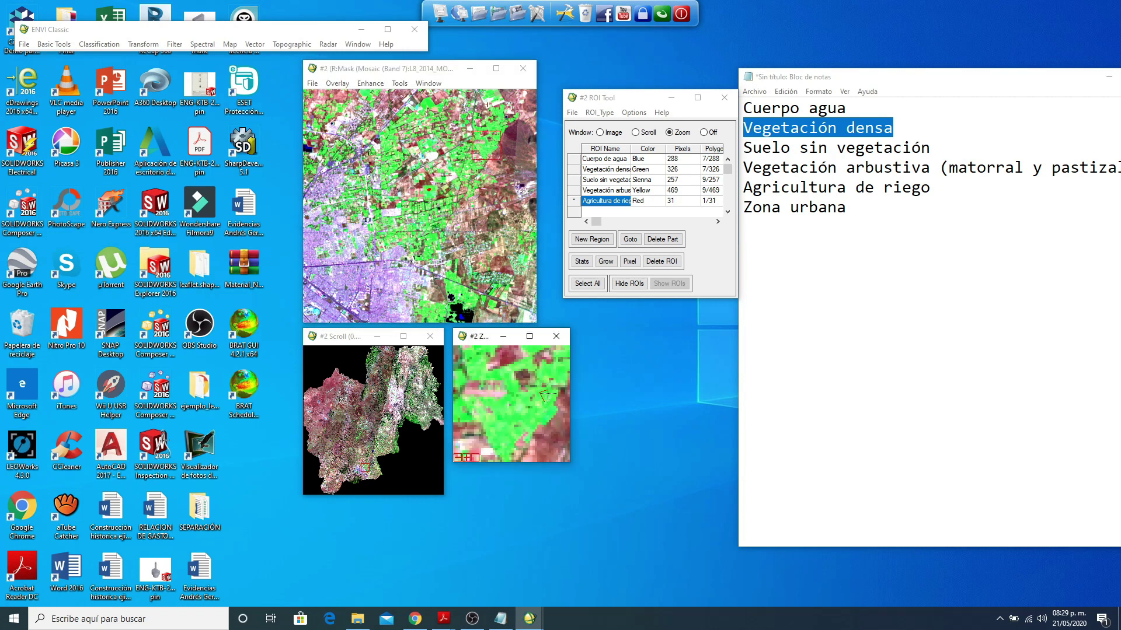
{"action": "right_click", "coordinate": [548, 394]}
{"action": "left_click", "coordinate": [496, 110]}
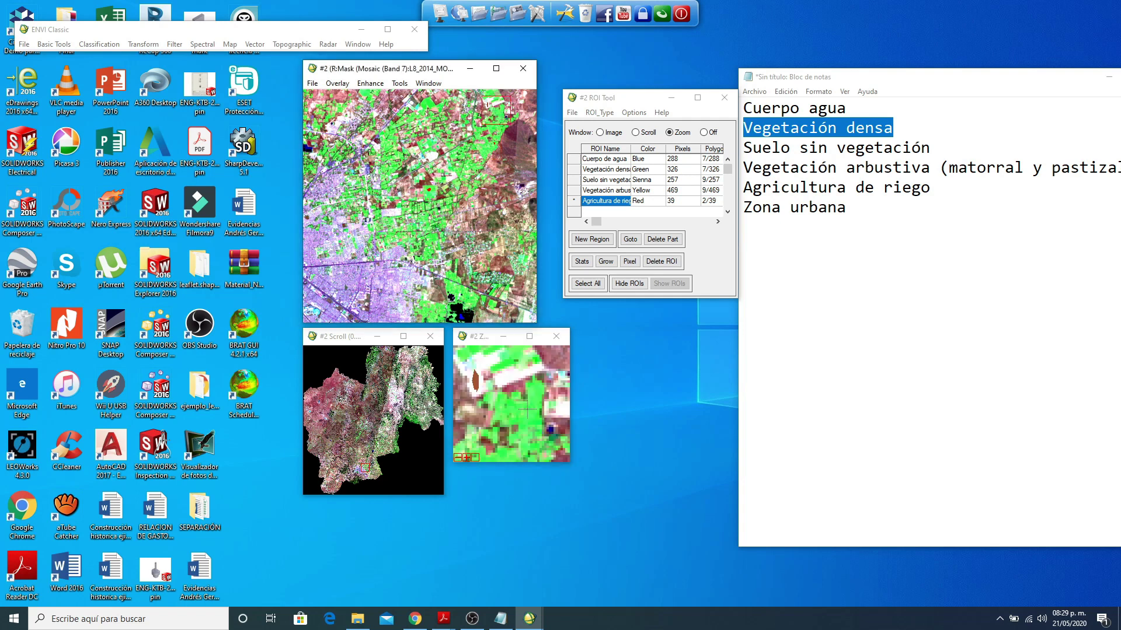
{"action": "right_click", "coordinate": [533, 407]}
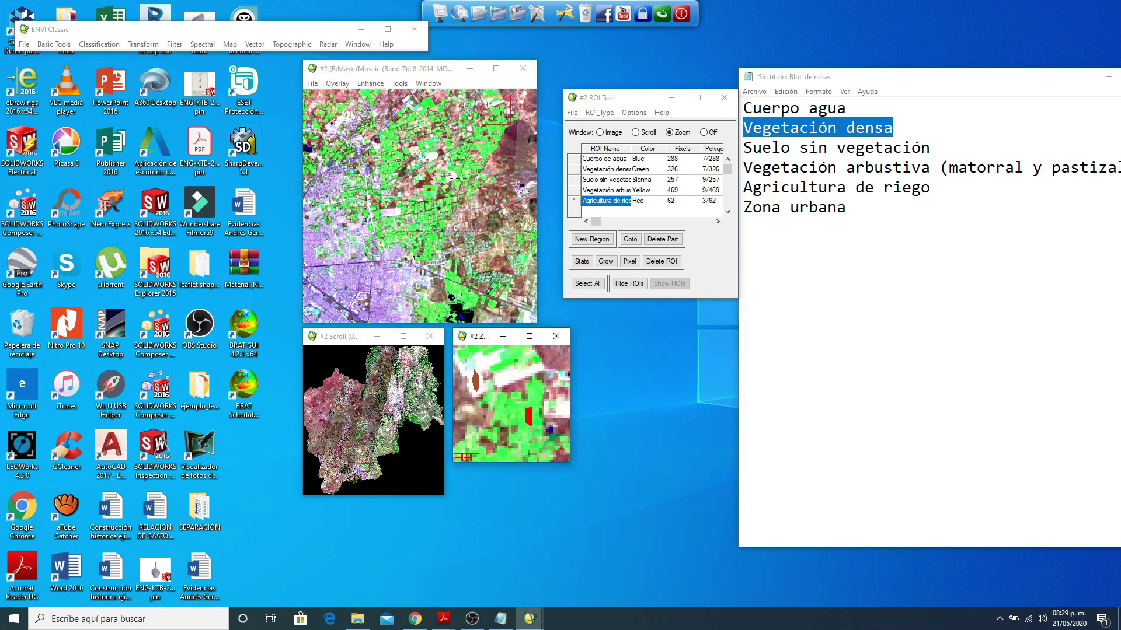
Step: Add an Agricultura de riego polygon of about 27 pixels on the large round green field in the northern cropland
{"action": "left_click", "coordinate": [427, 103]}
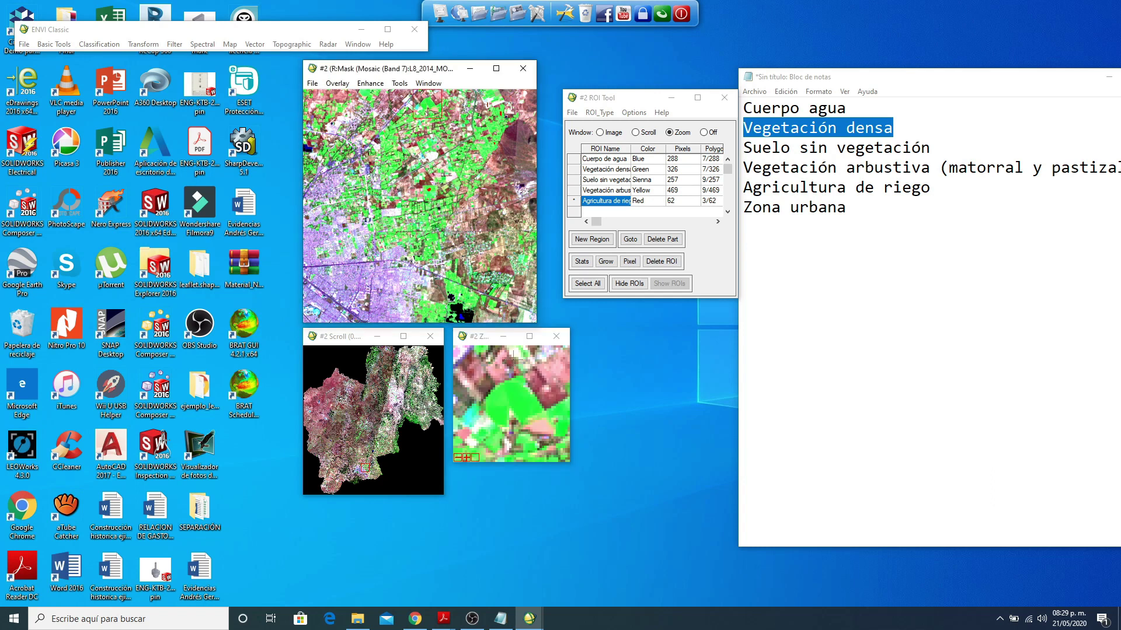
{"action": "left_click", "coordinate": [516, 399]}
{"action": "left_click", "coordinate": [528, 409]}
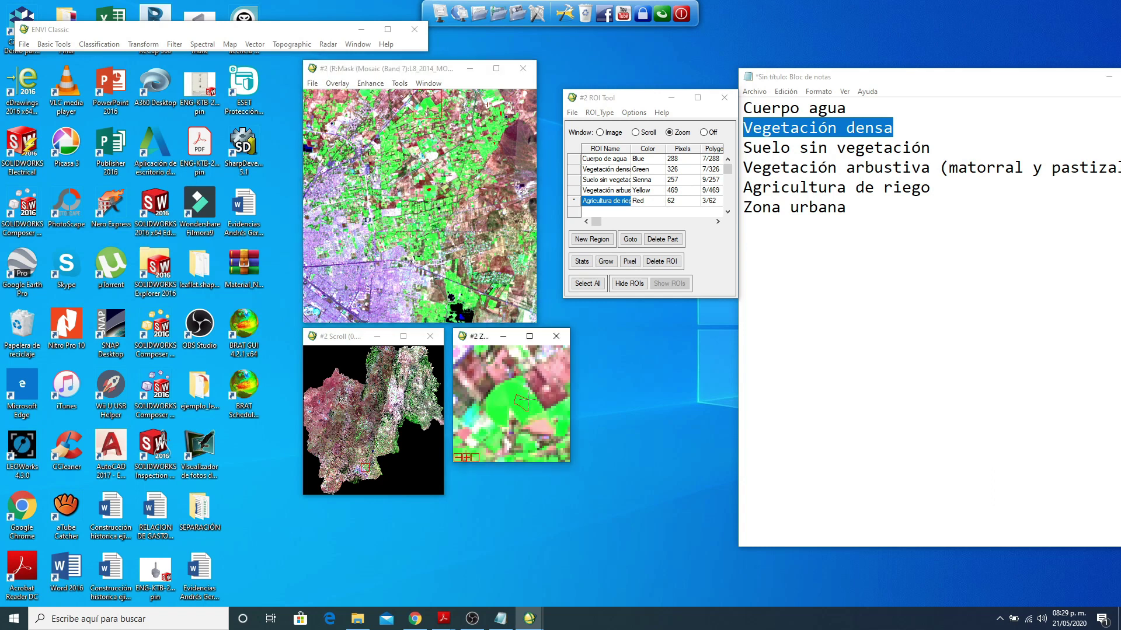
{"action": "right_click", "coordinate": [528, 409]}
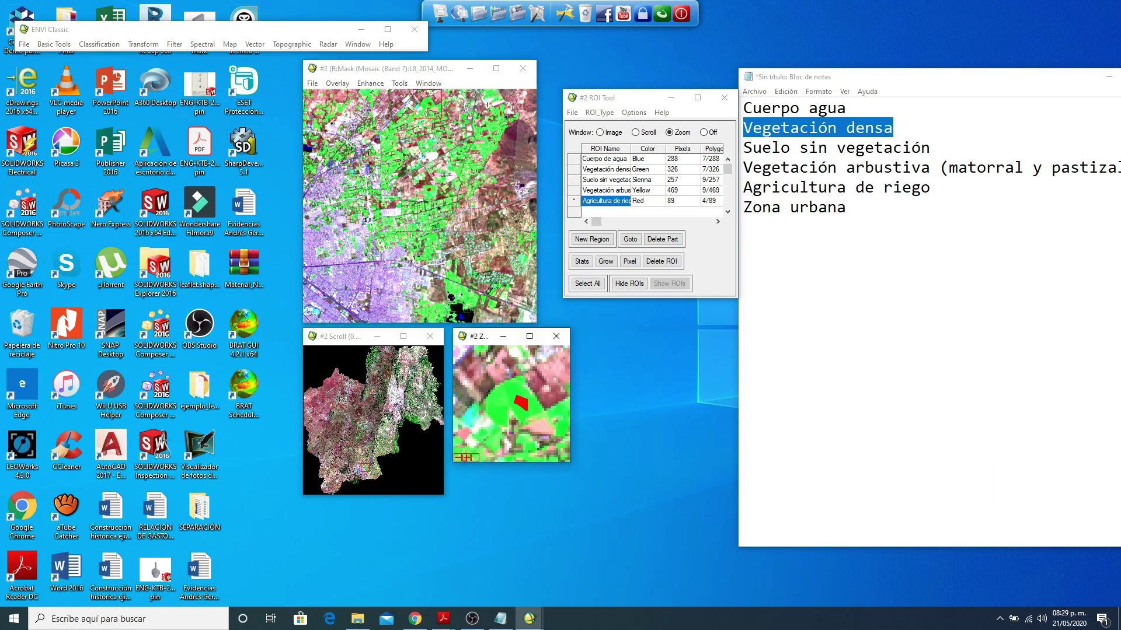
Step: Add an Agricultura de riego polygon of about 21 pixels on the green fields beside the black patches southeast of the cropland
{"action": "left_click", "coordinate": [465, 217]}
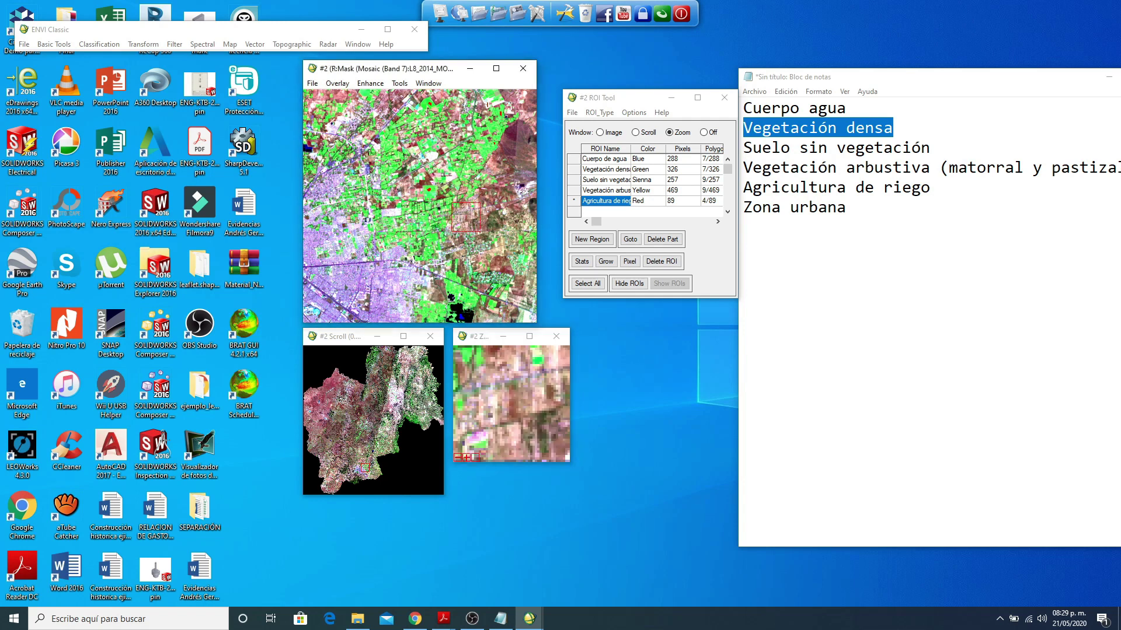
{"action": "left_click", "coordinate": [464, 295]}
{"action": "left_click", "coordinate": [530, 408]}
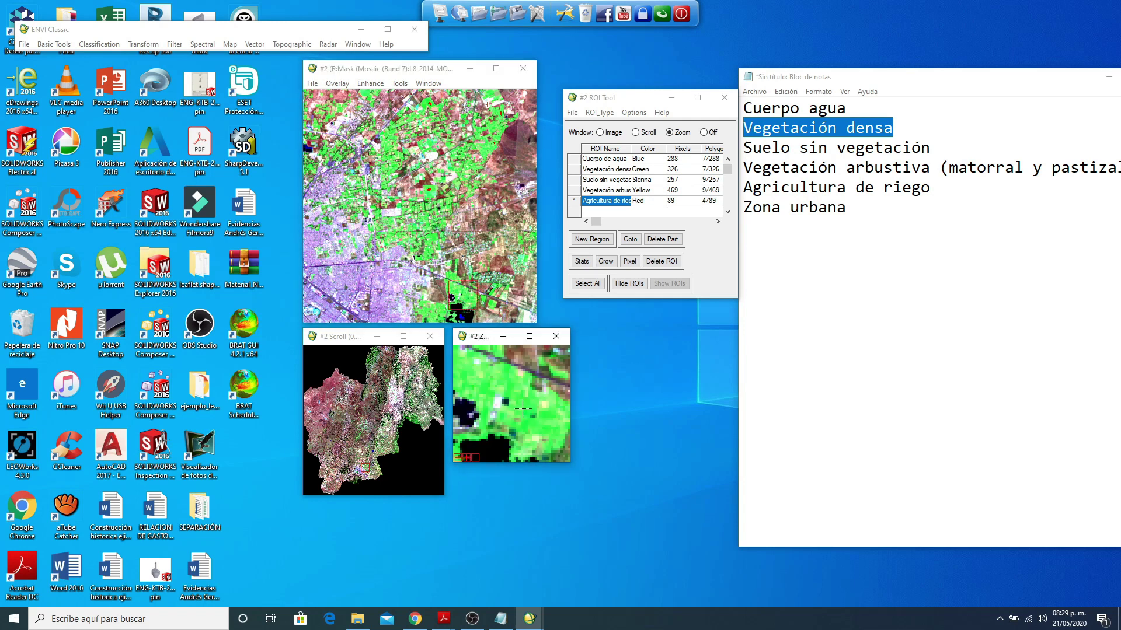
{"action": "mouse_move", "coordinate": [524, 414]}
{"action": "left_mouse_down"}
{"action": "mouse_move", "coordinate": [531, 403]}
{"action": "mouse_move", "coordinate": [519, 396]}
{"action": "left_mouse_up"}
{"action": "right_click", "coordinate": [519, 397]}
Step: Add two Agricultura de riego polygons of about 8 and 13 pixels, in the northwestern fields and in the green fields north of the city
{"action": "left_click", "coordinate": [323, 126]}
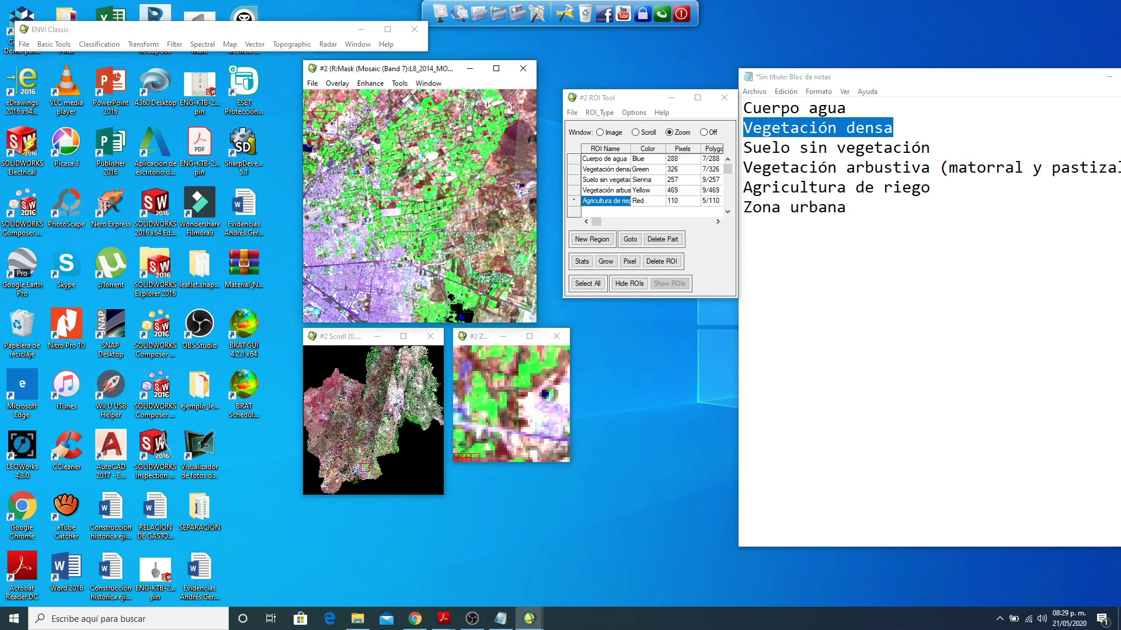
{"action": "left_click", "coordinate": [489, 407]}
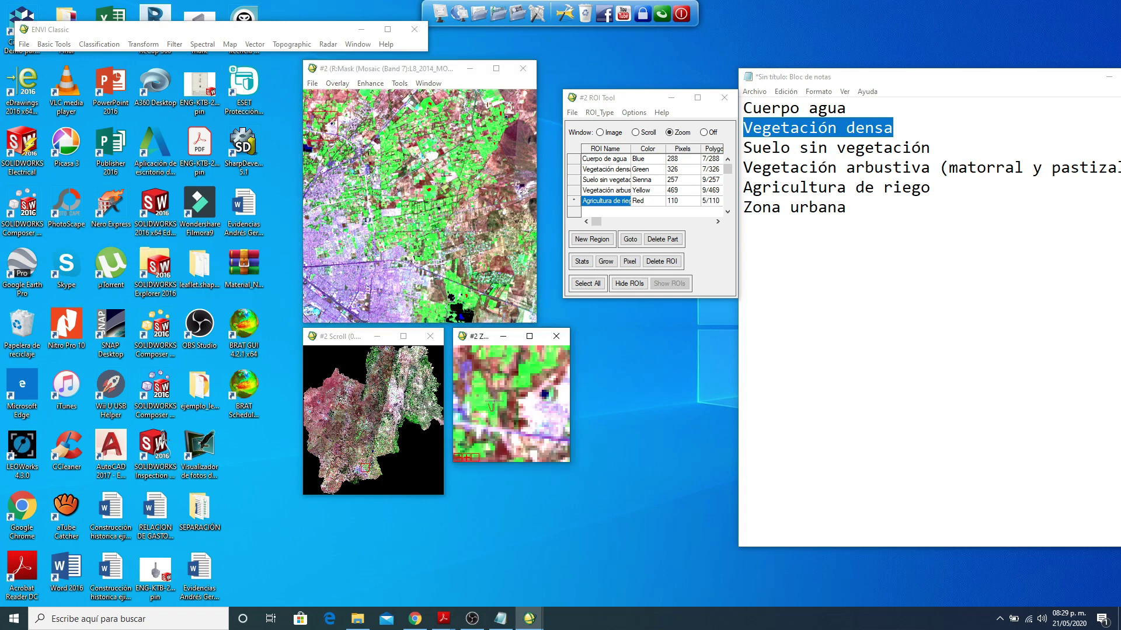
{"action": "left_click", "coordinate": [394, 150]}
{"action": "left_click", "coordinate": [507, 398]}
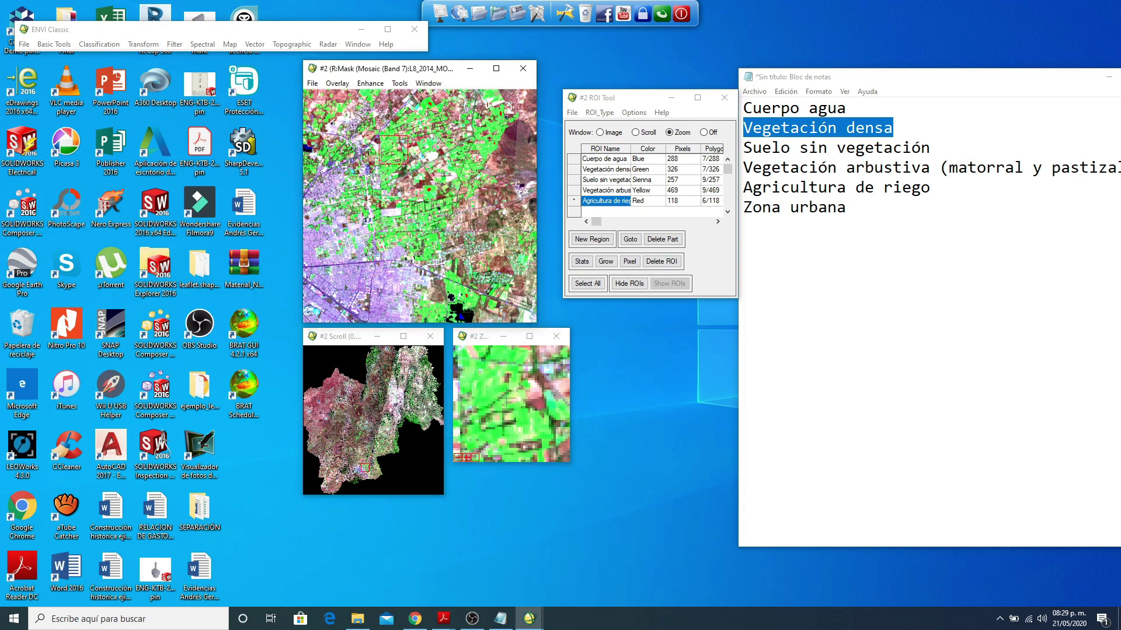
{"action": "left_click", "coordinate": [525, 409]}
{"action": "left_click", "coordinate": [526, 426]}
{"action": "left_click", "coordinate": [521, 417]}
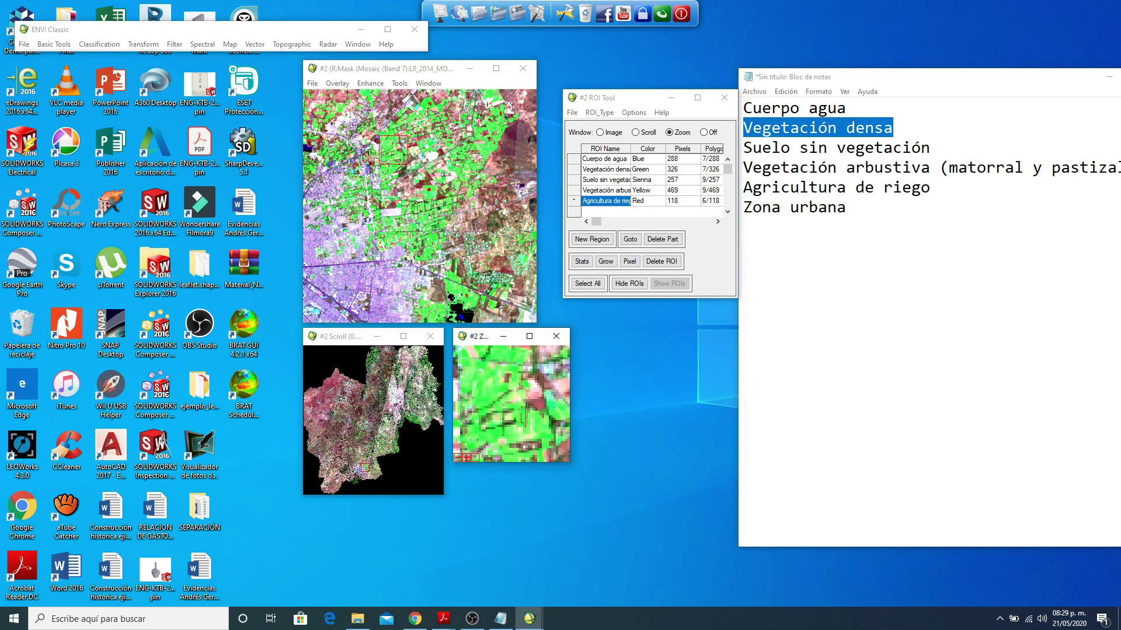
{"action": "right_click", "coordinate": [522, 418]}
Step: Add an Agricultura de riego polygon of about 49 pixels on the rectangular green field just east of the southern urban area
{"action": "left_click", "coordinate": [369, 474]}
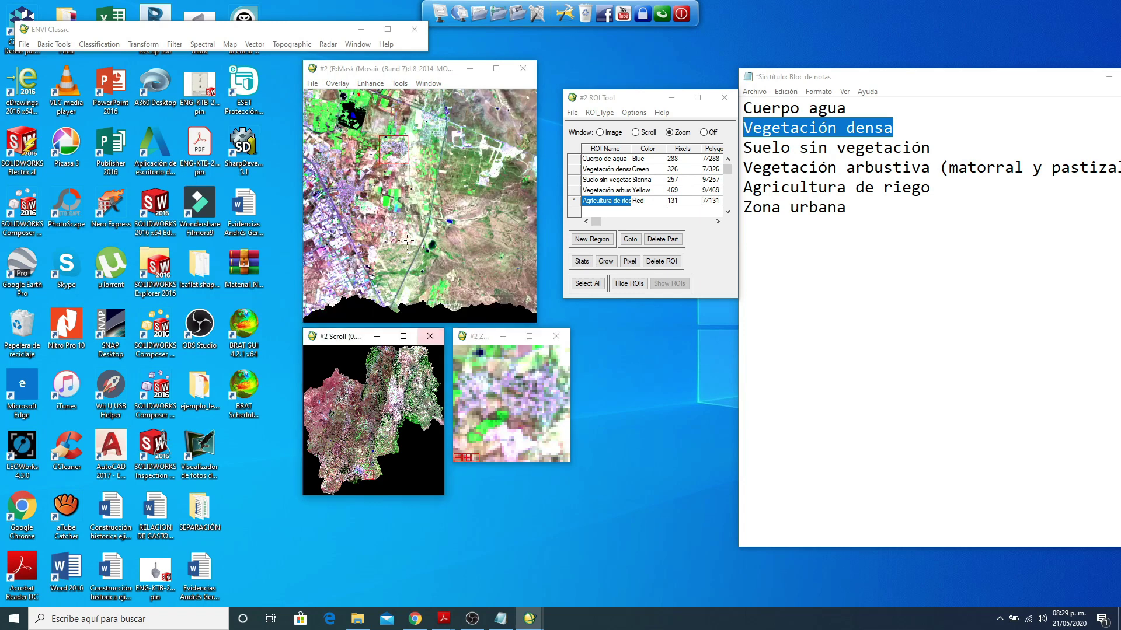
{"action": "left_click", "coordinate": [384, 204]}
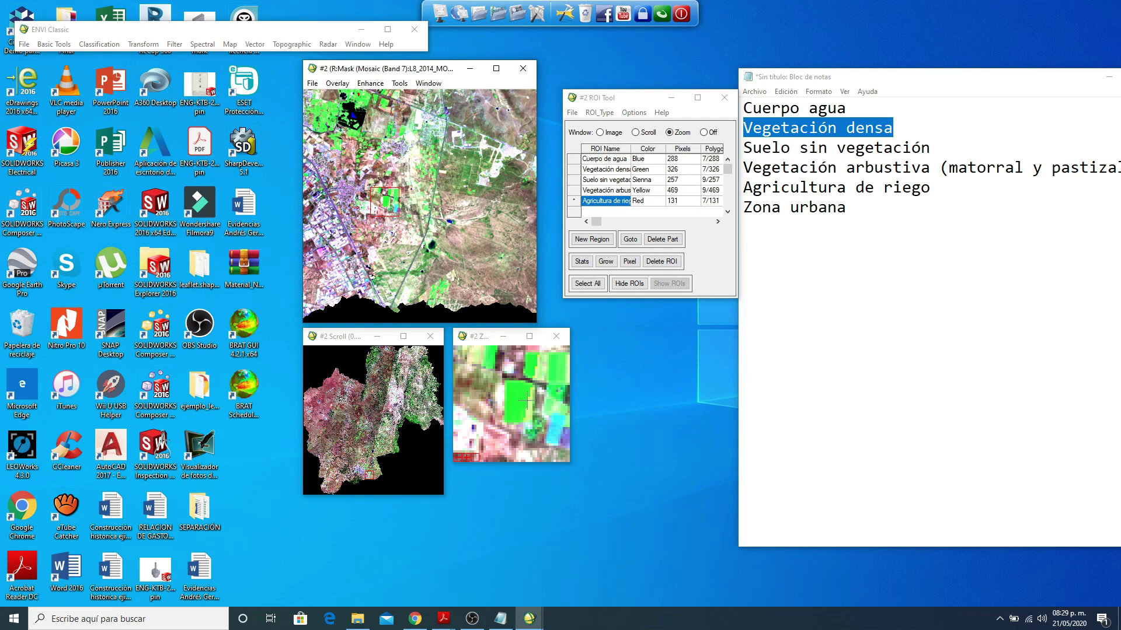
{"action": "mouse_move", "coordinate": [513, 392]}
{"action": "left_mouse_down"}
{"action": "mouse_move", "coordinate": [512, 406]}
{"action": "mouse_move", "coordinate": [529, 395]}
{"action": "left_mouse_up"}
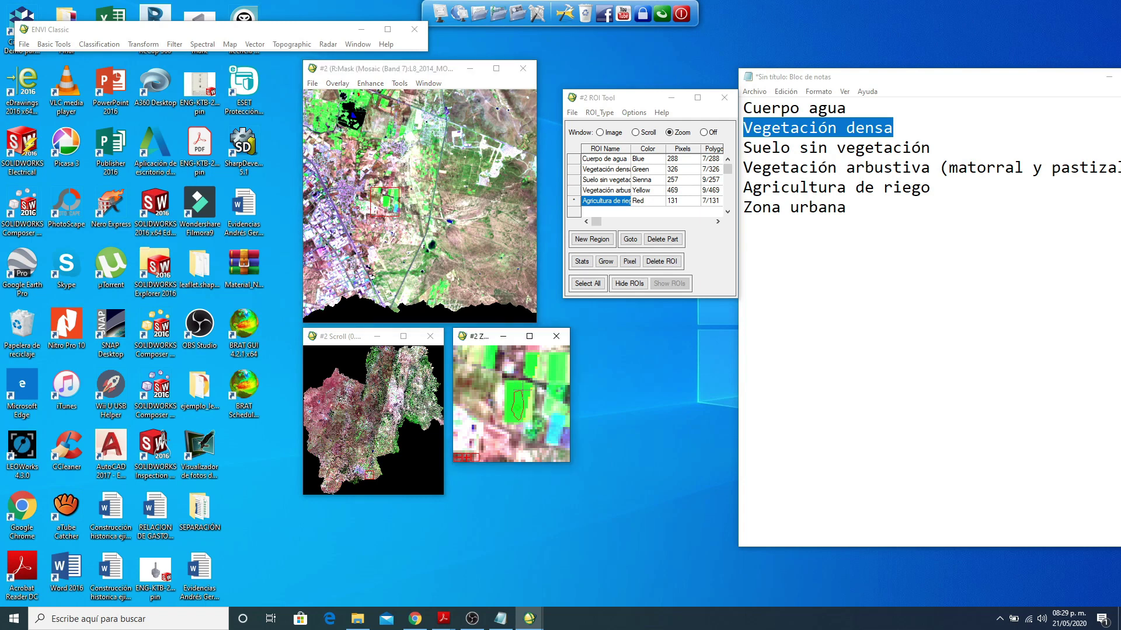
{"action": "right_click", "coordinate": [521, 391]}
Step: Add two Agricultura de riego polygons totalling about 105 pixels, on the green field southwest of the cyan plot and the isolated green field farther northwest
{"action": "left_click", "coordinate": [358, 437]}
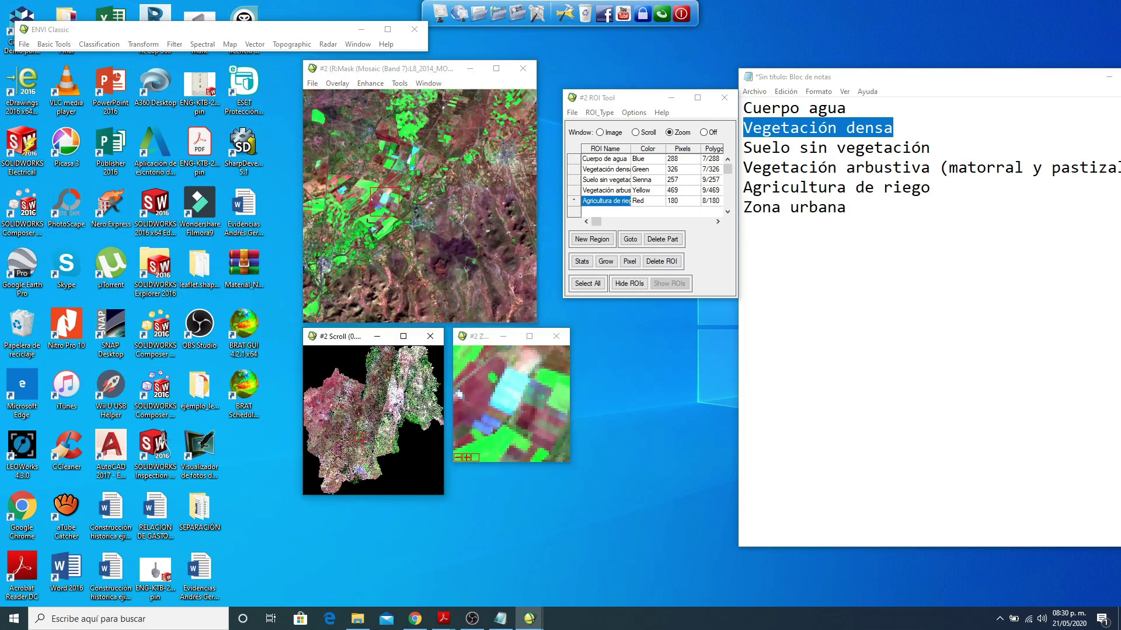
{"action": "left_click_drag", "start_coordinate": [492, 445], "coordinate": [479, 462]}
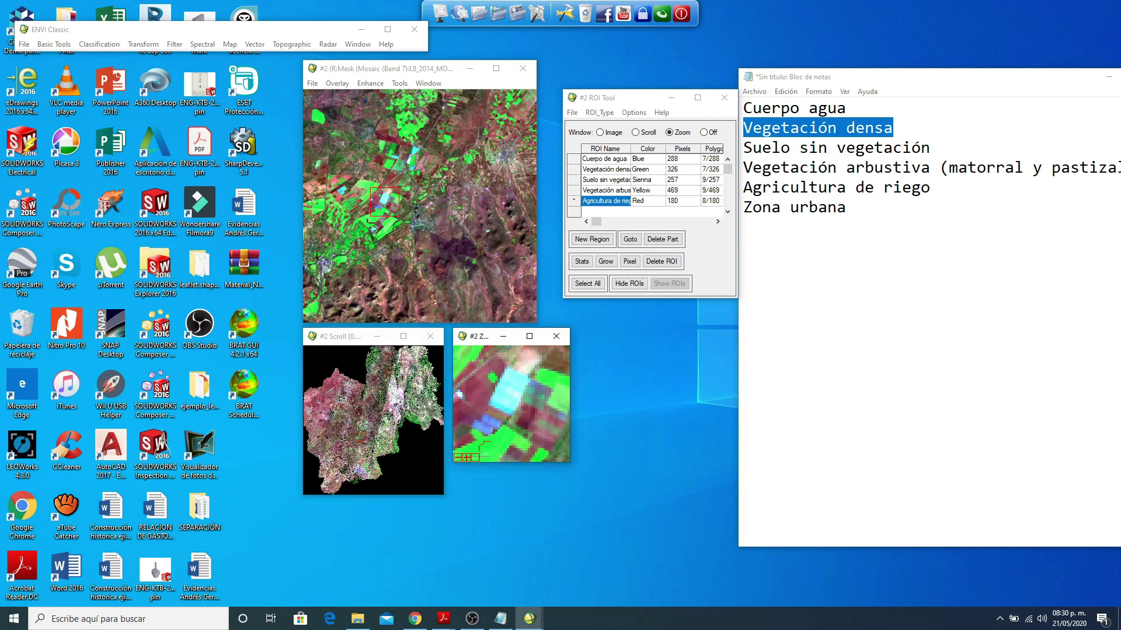
{"action": "right_click", "coordinate": [498, 446]}
{"action": "left_click", "coordinate": [320, 114]}
{"action": "mouse_move", "coordinate": [501, 402]}
{"action": "left_mouse_down"}
{"action": "mouse_move", "coordinate": [494, 425]}
{"action": "mouse_move", "coordinate": [512, 430]}
{"action": "mouse_move", "coordinate": [513, 418]}
{"action": "left_mouse_up"}
{"action": "right_click", "coordinate": [513, 418]}
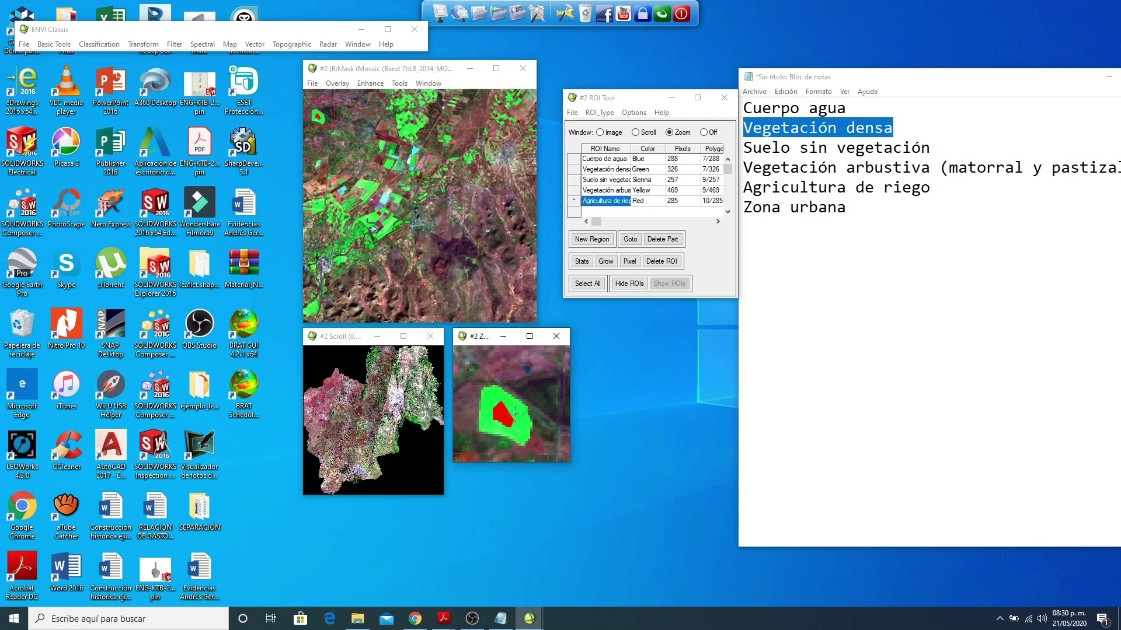
Step: Create a new region of interest named Zona urbana and set its color to Orchid
{"action": "left_click", "coordinate": [592, 239]}
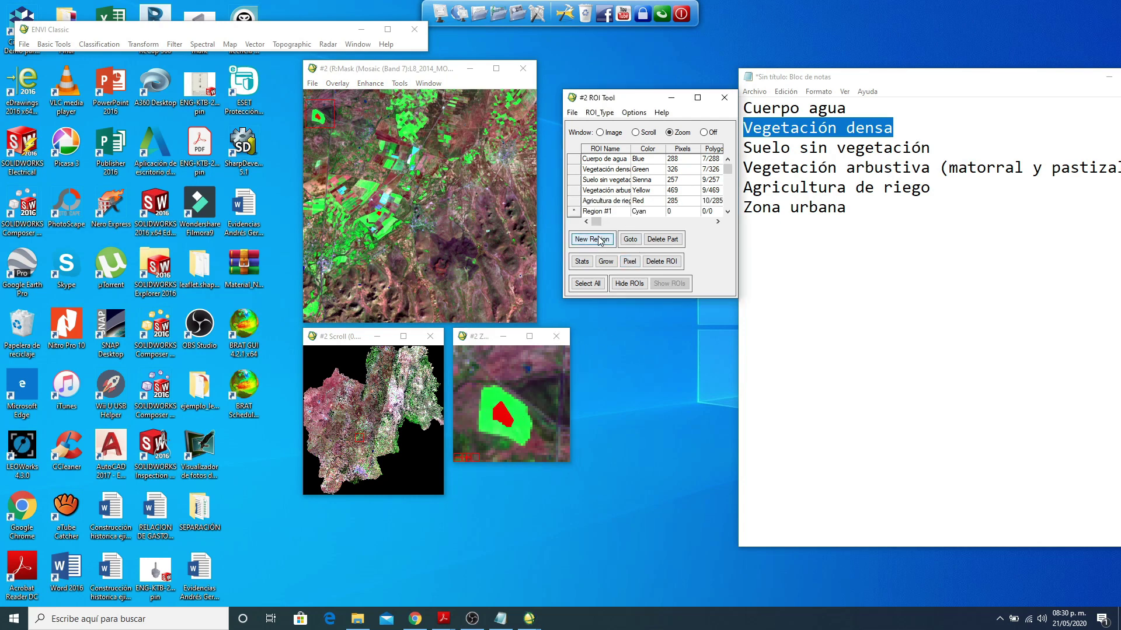
{"action": "left_click", "coordinate": [619, 213]}
{"action": "type", "text": "Zona urb"}
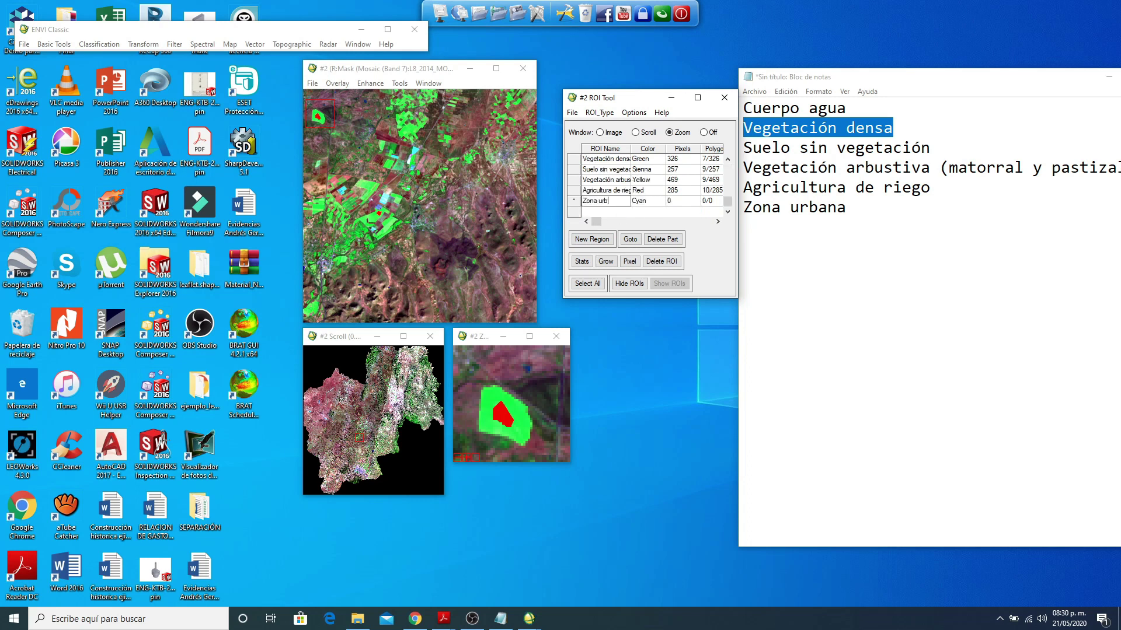
{"action": "type", "text": "ana"}
{"action": "left_click", "coordinate": [649, 201]}
{"action": "right_click", "coordinate": [652, 204]}
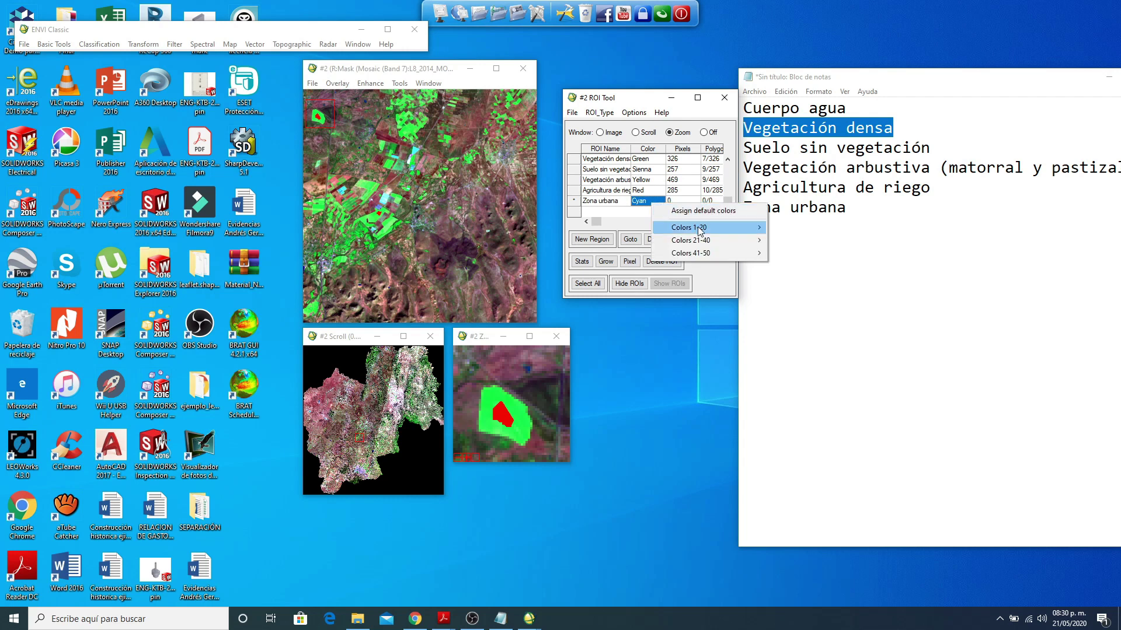
{"action": "mouse_move", "coordinate": [706, 228]}
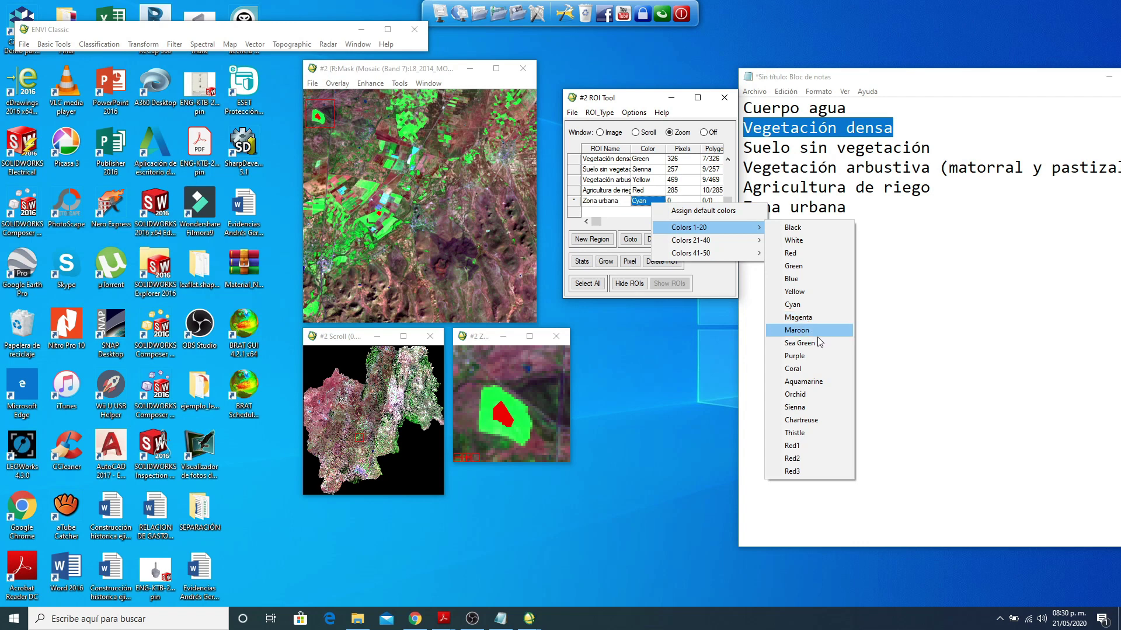
{"action": "left_click", "coordinate": [825, 394]}
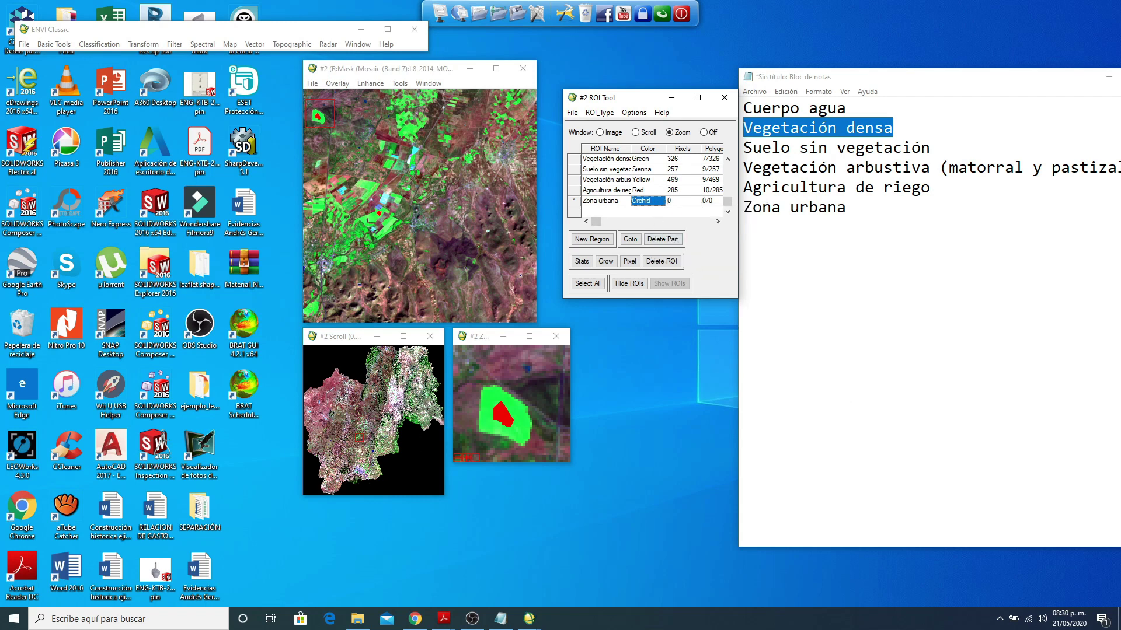
Step: Add a Zona urbana polygon of about 57 pixels in the purple city area northeast of the dark diagonal line
{"action": "left_click", "coordinate": [362, 473]}
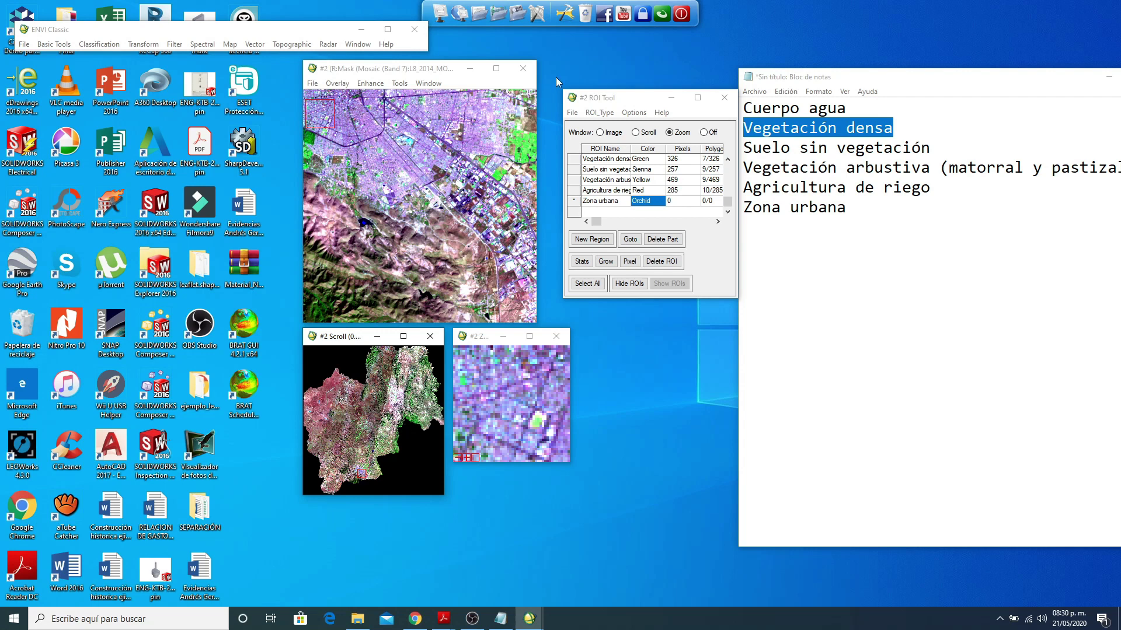
{"action": "left_click", "coordinate": [415, 159]}
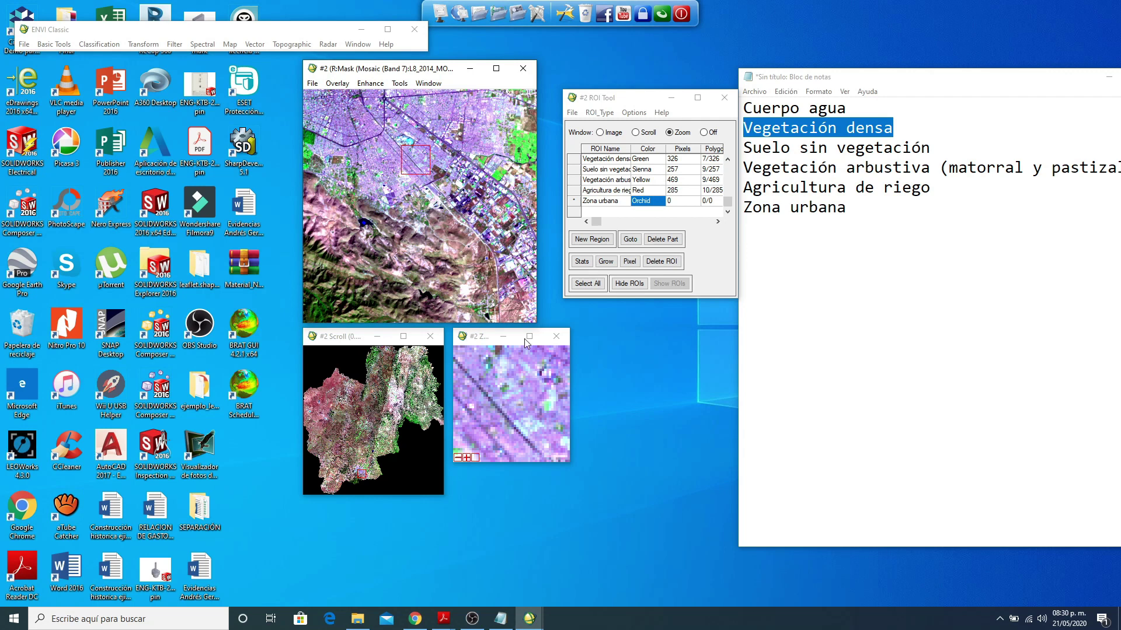
{"action": "left_click", "coordinate": [524, 415]}
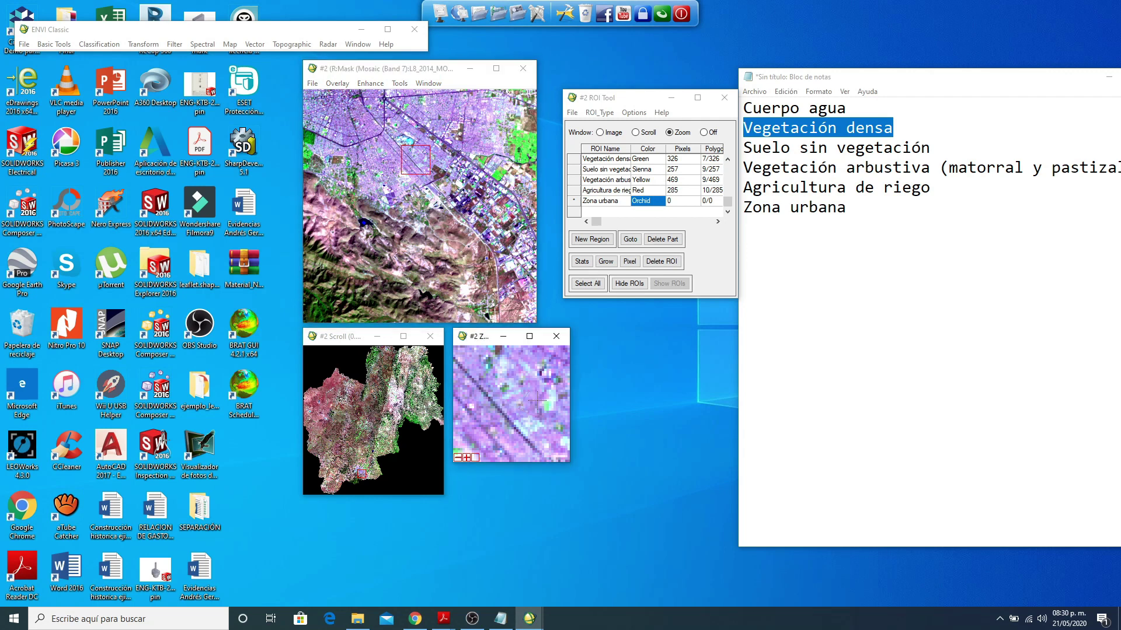
{"action": "left_click", "coordinate": [537, 400]}
{"action": "right_click", "coordinate": [503, 425]}
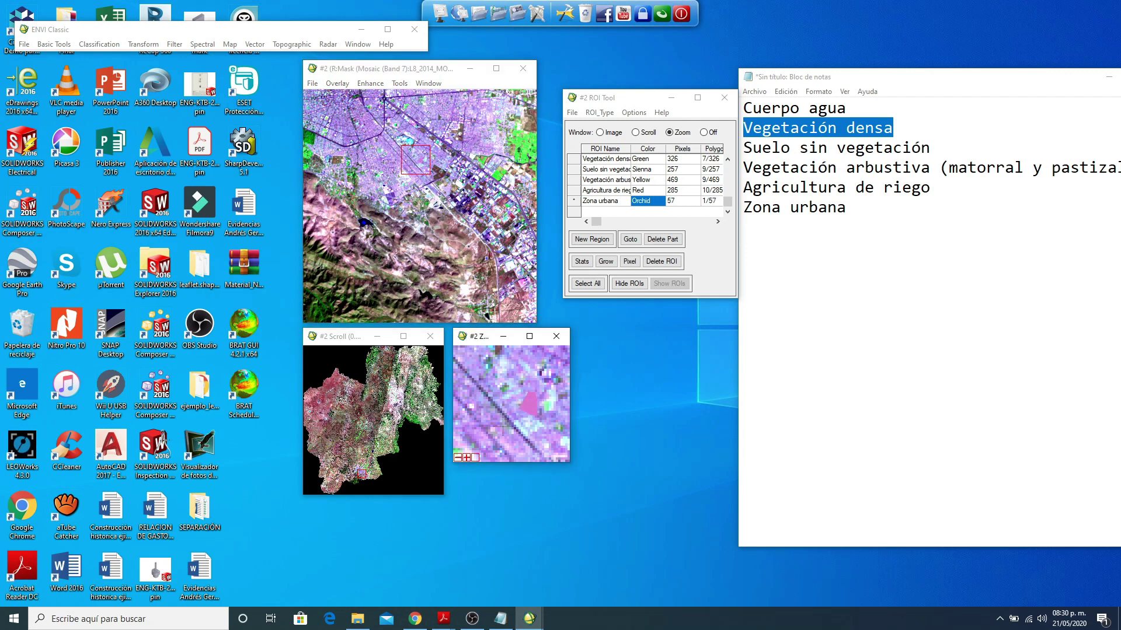
Step: Add a Zona urbana polygon of about 77 pixels across the dark curved road in the western part of the city
{"action": "left_click", "coordinate": [374, 133]}
{"action": "left_click", "coordinate": [484, 433]}
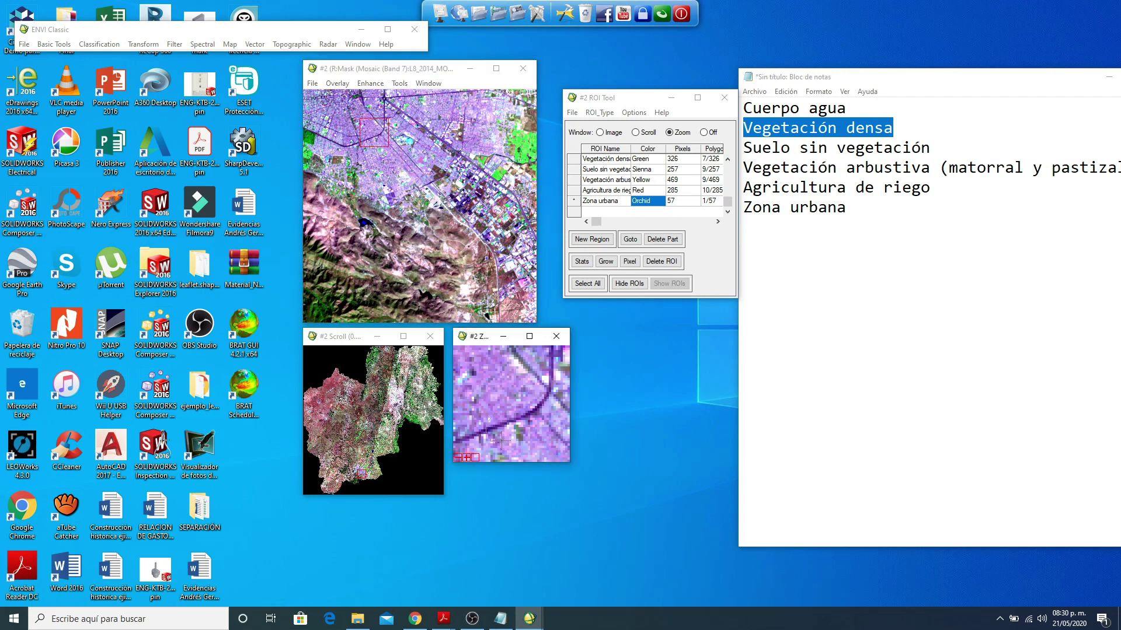
{"action": "left_click_drag", "start_coordinate": [486, 435], "coordinate": [507, 420]}
{"action": "right_click", "coordinate": [507, 420]}
{"action": "right_click", "coordinate": [506, 420]}
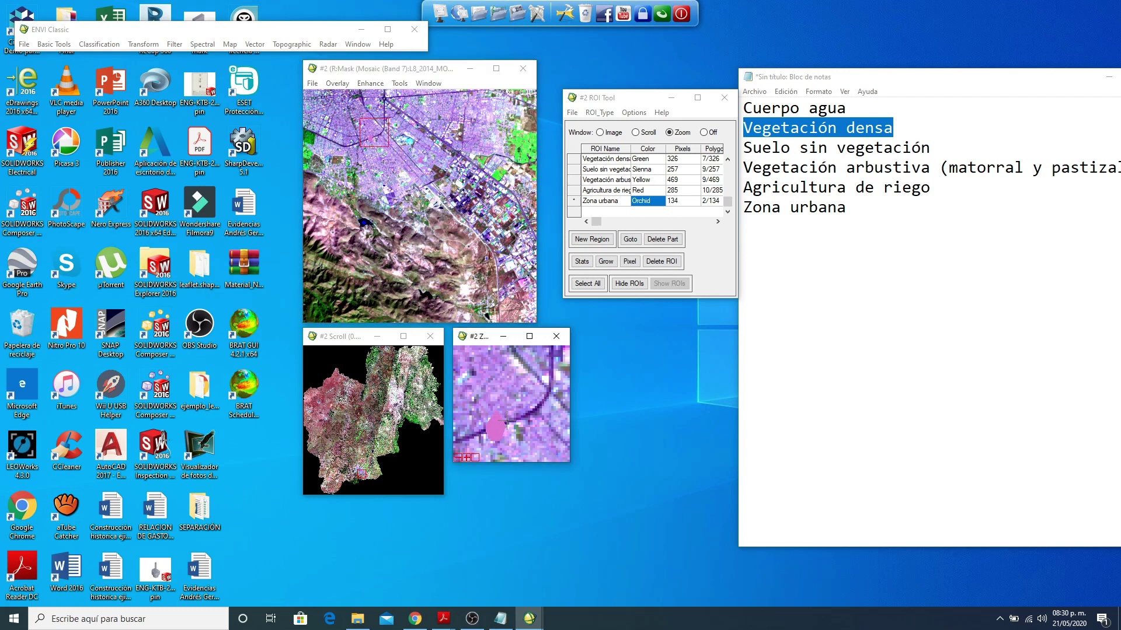
Step: Add a Zona urbana polygon of about 77 pixels in the built-up area on the eastern side of the city, near the green fields
{"action": "left_click", "coordinate": [487, 148]}
{"action": "left_click", "coordinate": [503, 390]}
{"action": "left_click_drag", "start_coordinate": [503, 390], "coordinate": [517, 390]}
{"action": "right_click", "coordinate": [517, 390]}
{"action": "right_click", "coordinate": [518, 389]}
Step: Add a Zona urbana polygon of about 18 pixels in the purple area enclosed by the dark curved road in the western city
{"action": "left_click", "coordinate": [372, 126]}
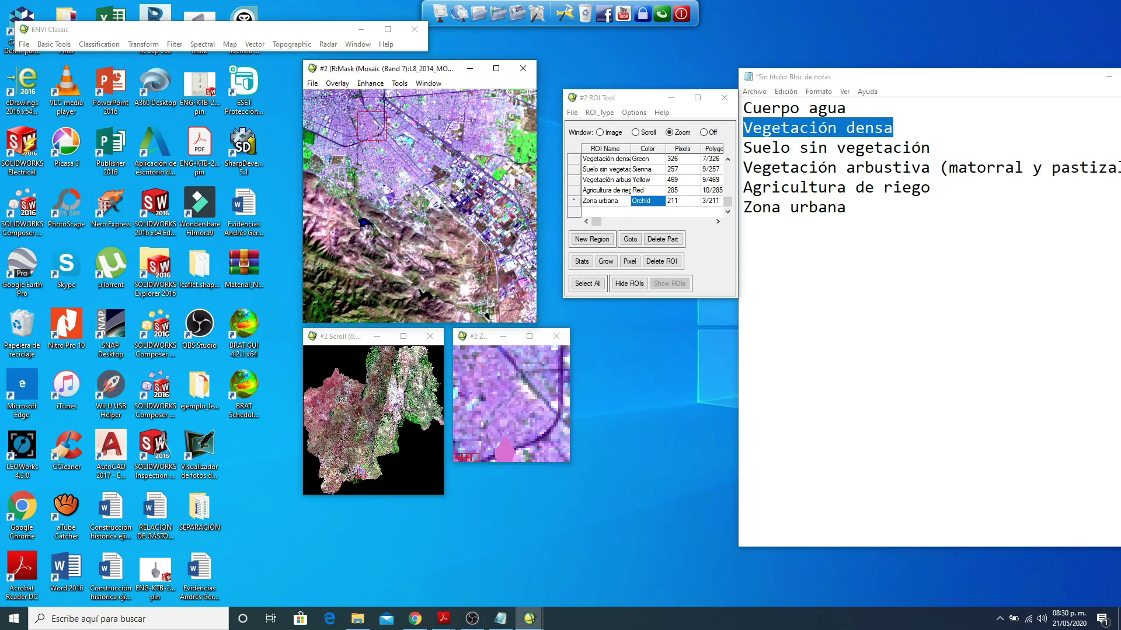
{"action": "left_click", "coordinate": [520, 405]}
{"action": "left_click", "coordinate": [520, 406]}
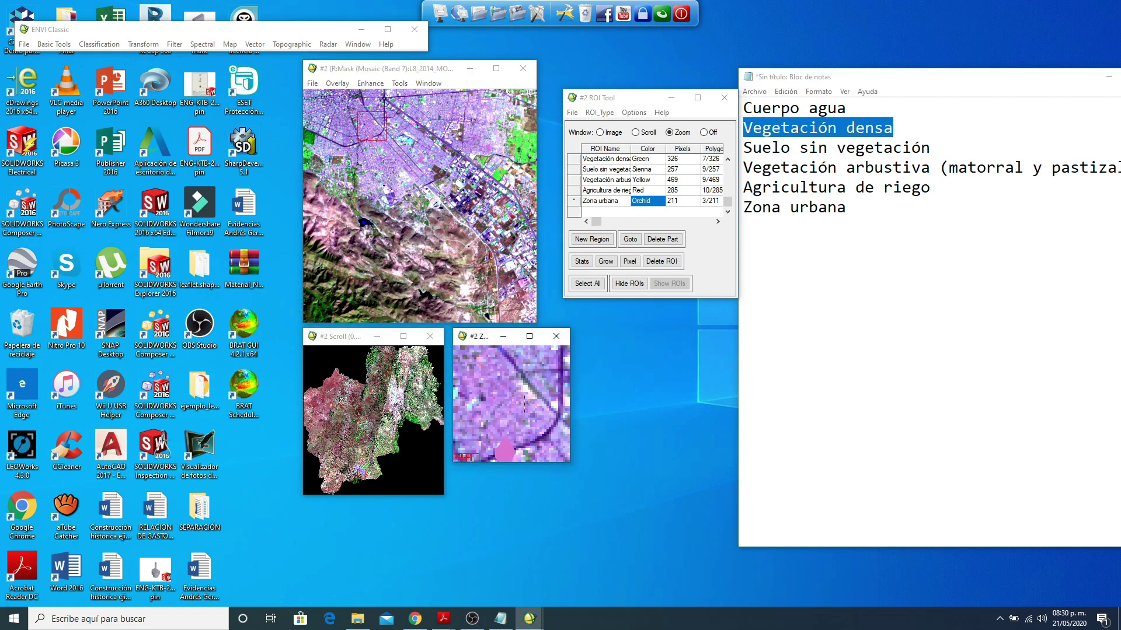
{"action": "right_click", "coordinate": [516, 400]}
{"action": "right_click", "coordinate": [516, 400]}
Step: Add a Zona urbana polygon of about 68 pixels east of the small bright patch in the far northwest of the city
{"action": "left_click", "coordinate": [326, 119]}
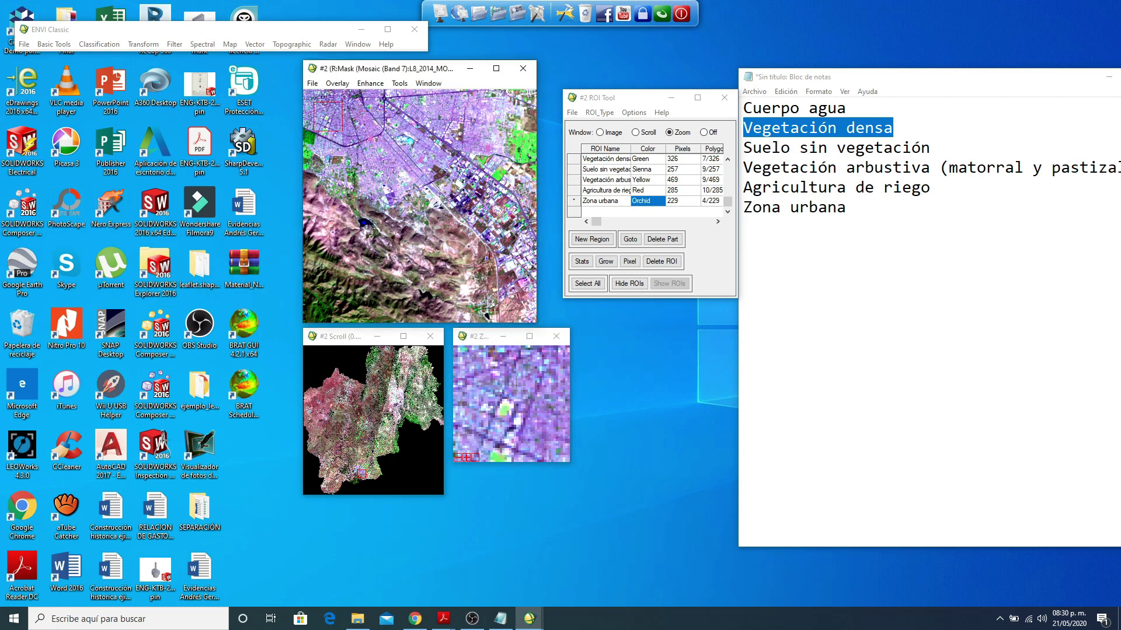
{"action": "left_click", "coordinate": [493, 385]}
{"action": "right_click", "coordinate": [545, 384]}
{"action": "right_click", "coordinate": [545, 384]}
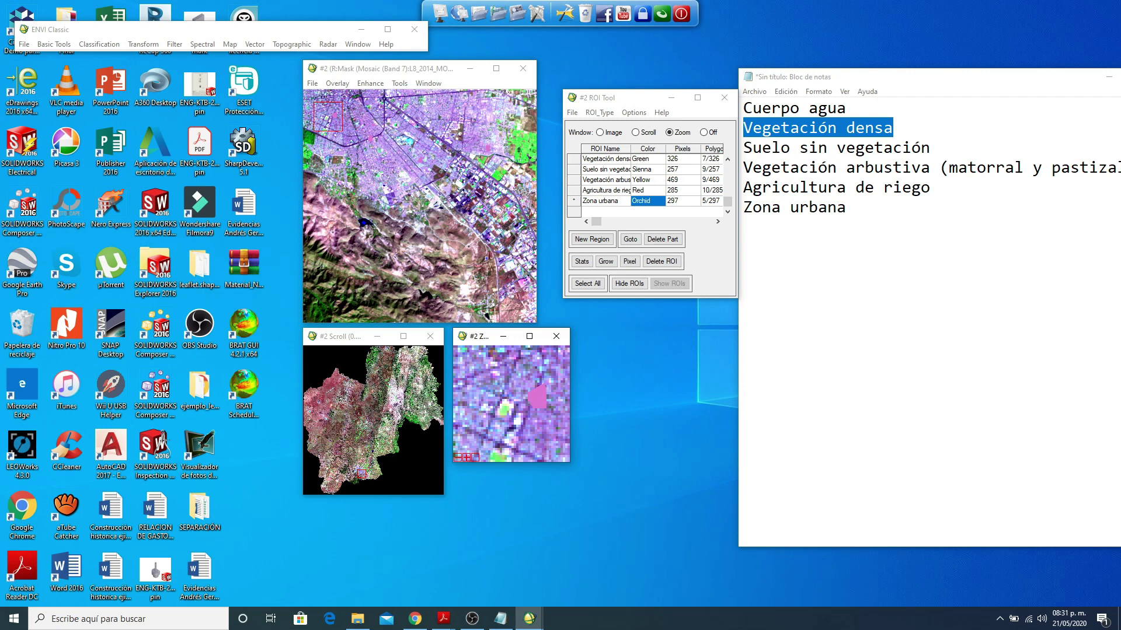
Step: Examine the northern, eastern and central parts of the mosaic for another settlement suitable as a Zona urbana sample
{"action": "left_click", "coordinate": [407, 364]}
{"action": "left_click", "coordinate": [398, 363]}
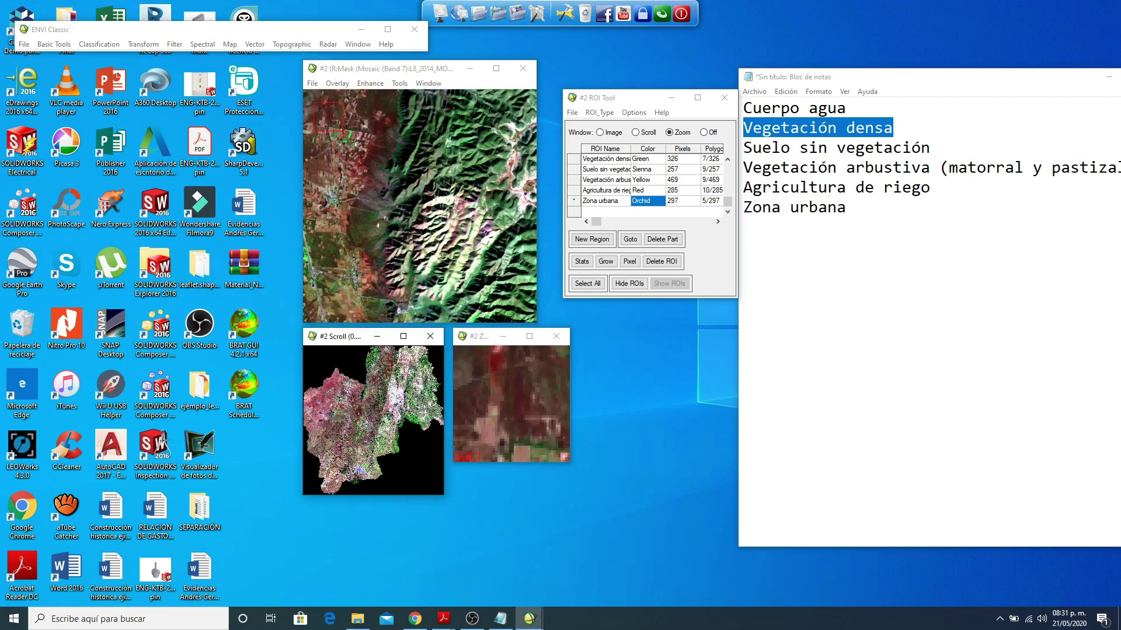
{"action": "left_click", "coordinate": [420, 423]}
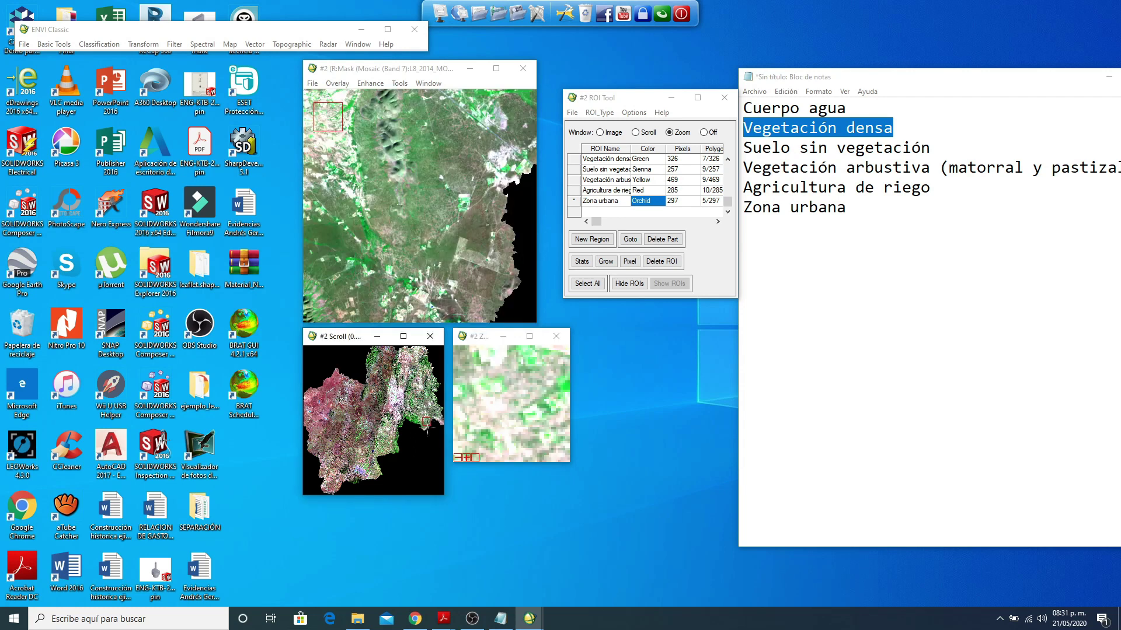
{"action": "left_click", "coordinate": [393, 416]}
{"action": "left_click", "coordinate": [396, 406]}
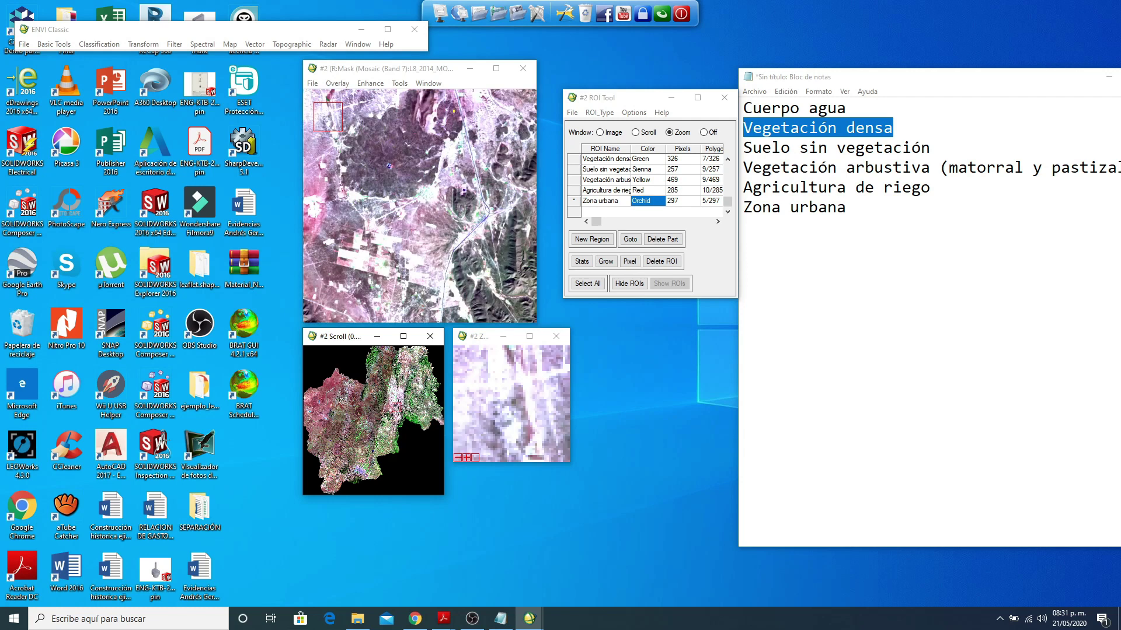
{"action": "left_click", "coordinate": [403, 378]}
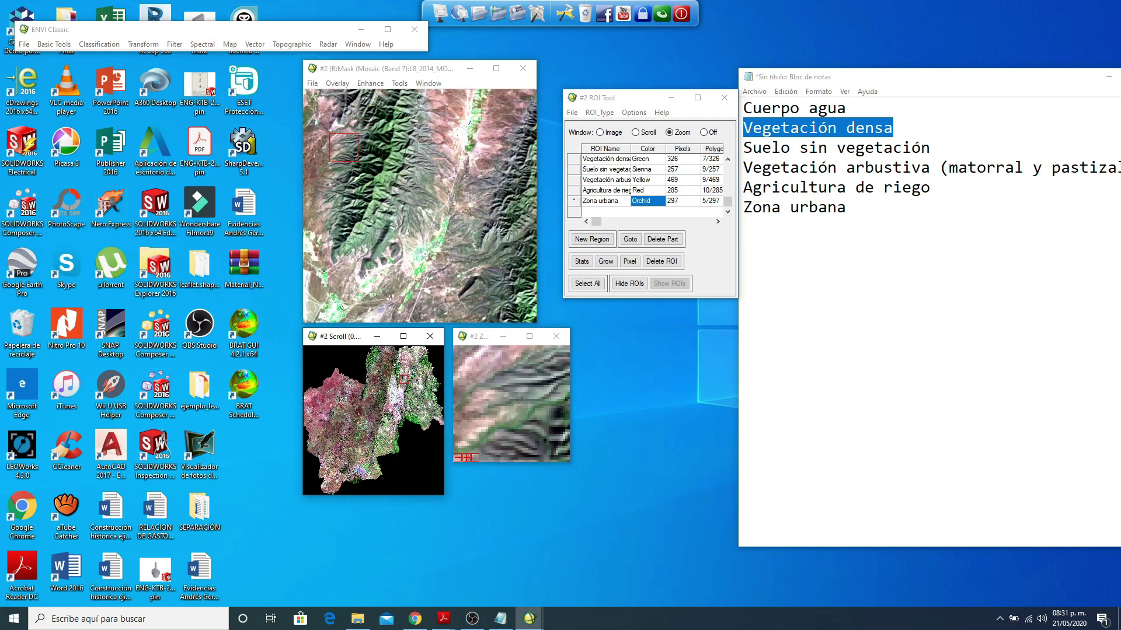
{"action": "left_click", "coordinate": [417, 374]}
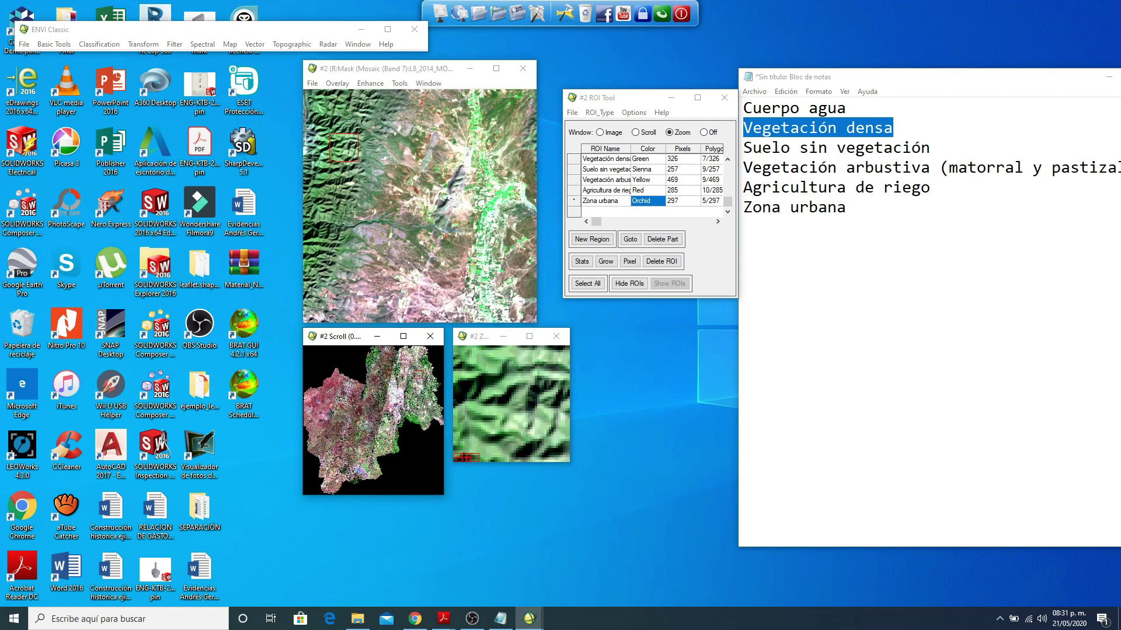
{"action": "left_click", "coordinate": [419, 383]}
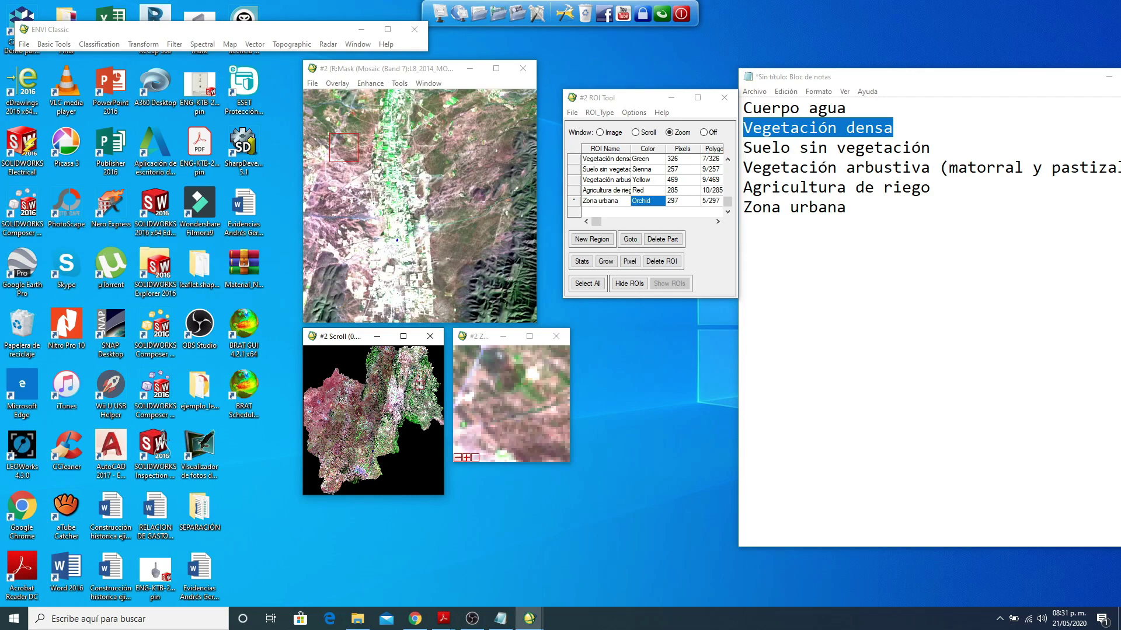
{"action": "left_click", "coordinate": [418, 387]}
{"action": "left_click", "coordinate": [416, 391]}
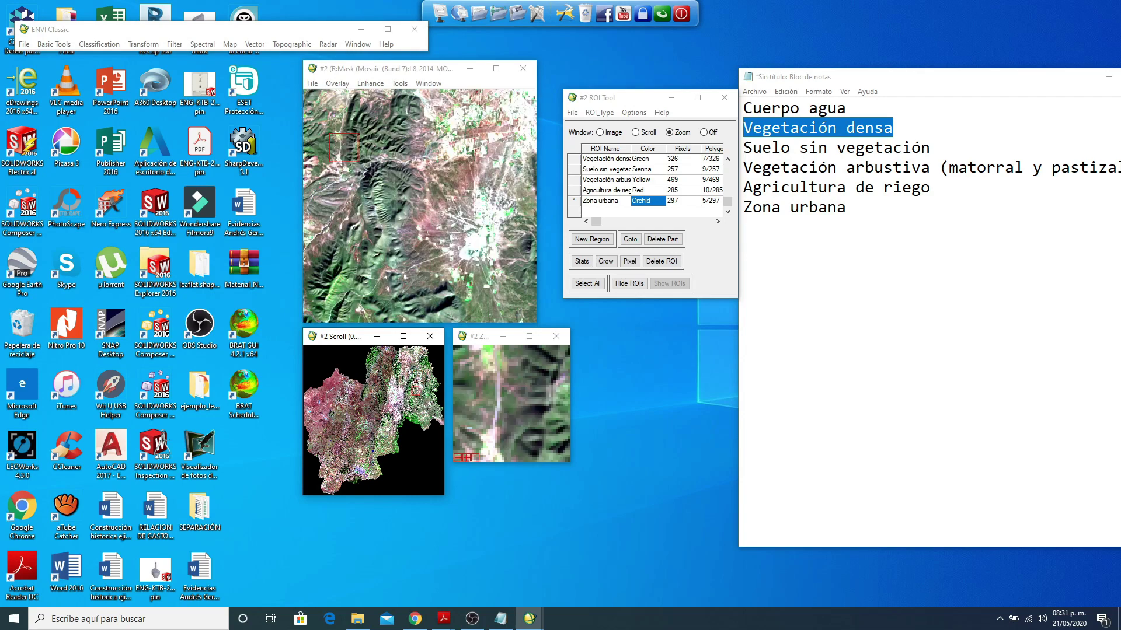
{"action": "left_click", "coordinate": [415, 385]}
{"action": "left_click", "coordinate": [413, 380]}
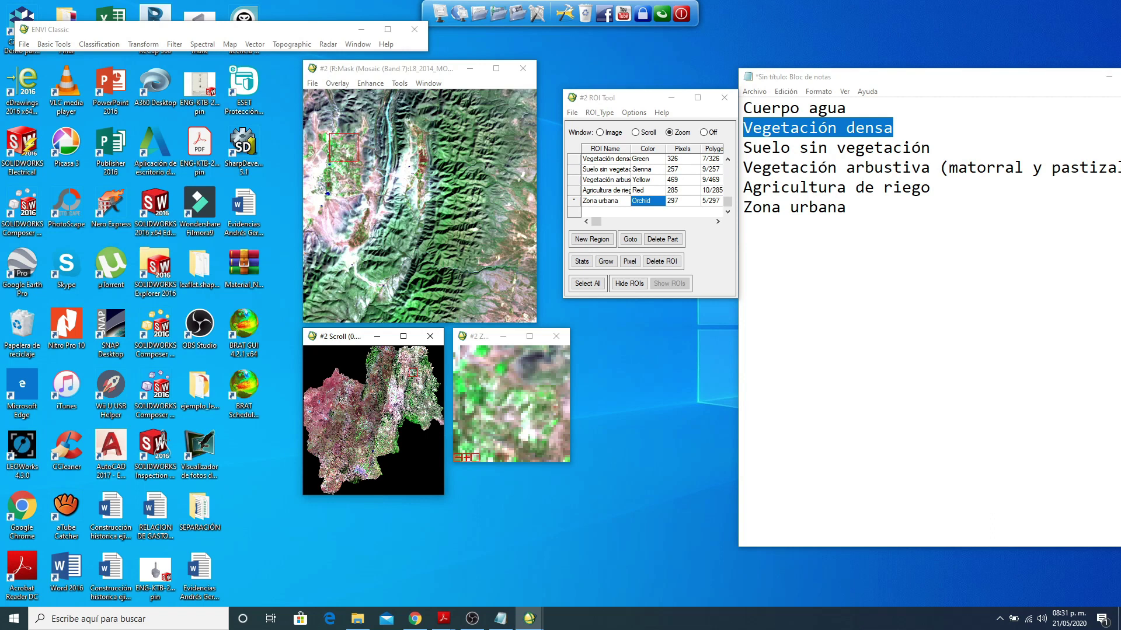
{"action": "left_click", "coordinate": [403, 361]}
{"action": "left_click", "coordinate": [401, 376]}
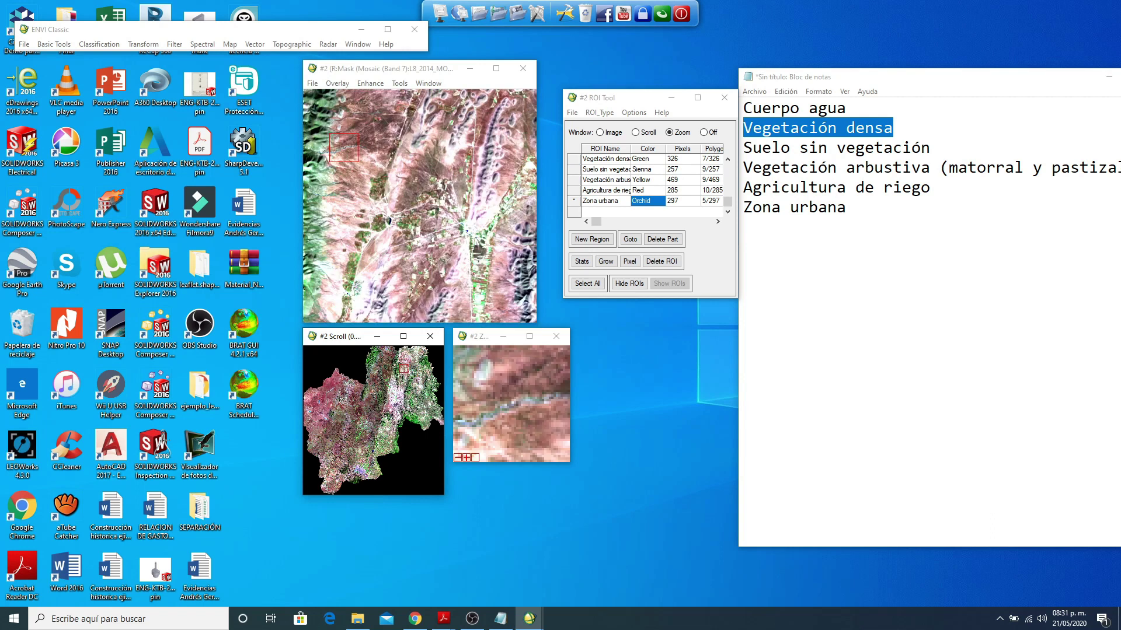
{"action": "left_click", "coordinate": [397, 391]}
{"action": "left_click", "coordinate": [397, 403]}
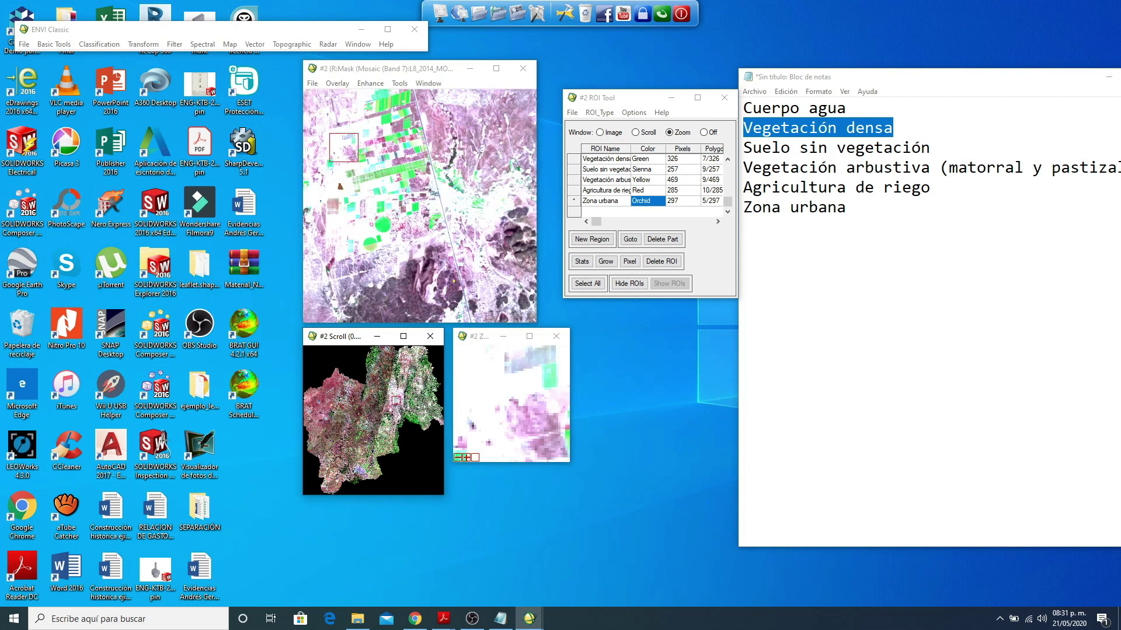
{"action": "left_click", "coordinate": [389, 405]}
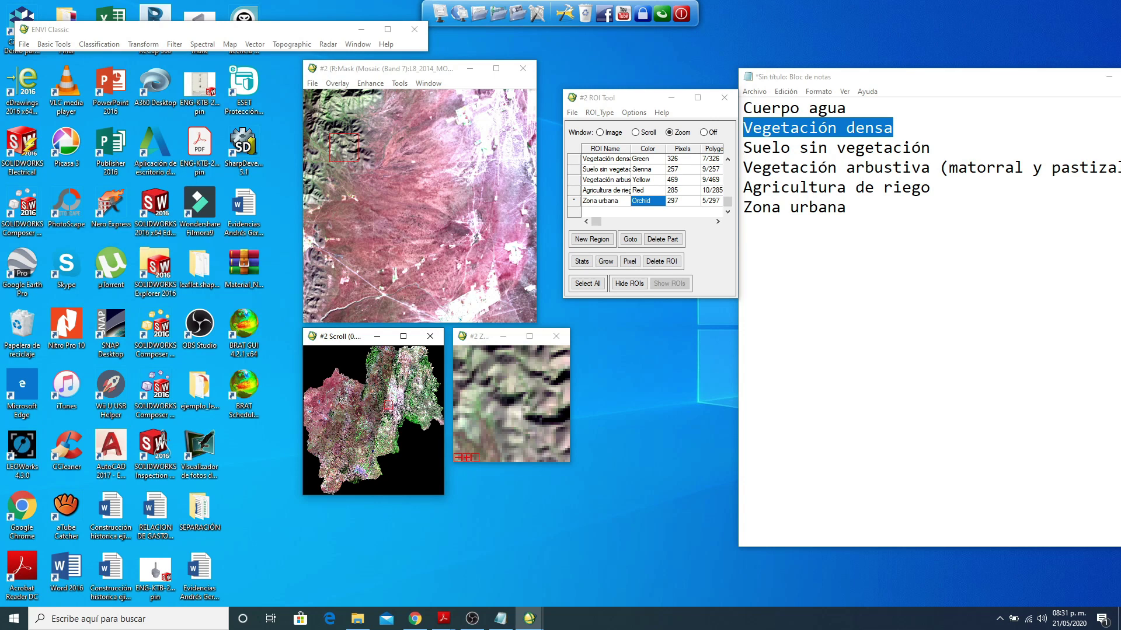
{"action": "left_click", "coordinate": [396, 409]}
{"action": "left_click", "coordinate": [402, 420]}
{"action": "left_click", "coordinate": [399, 425]}
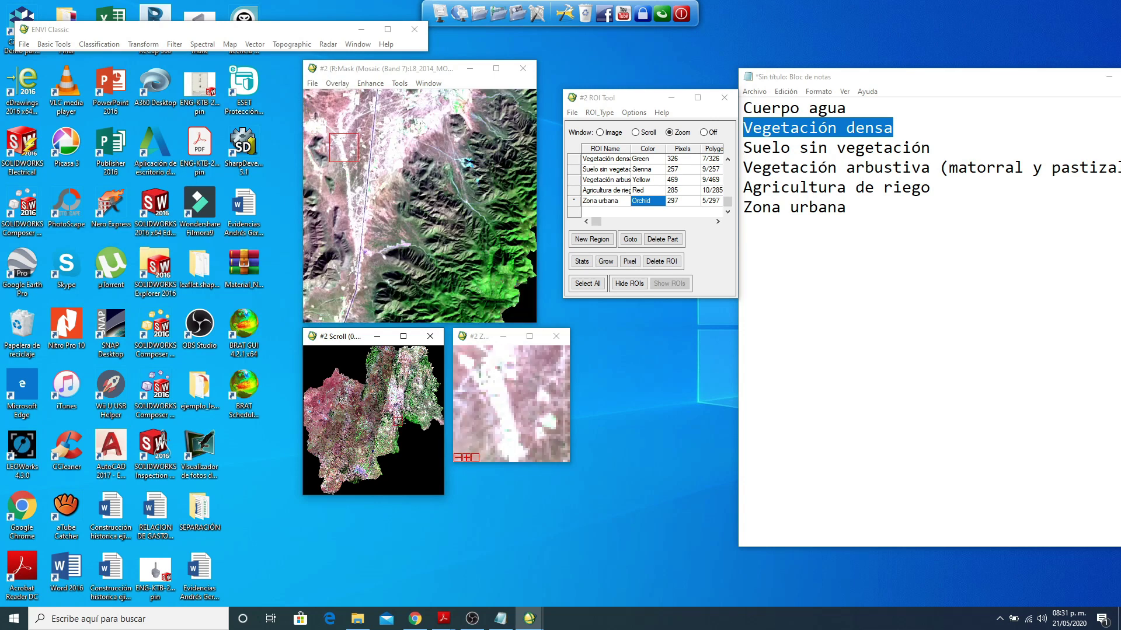
{"action": "left_click", "coordinate": [398, 409]}
{"action": "left_click", "coordinate": [402, 411]}
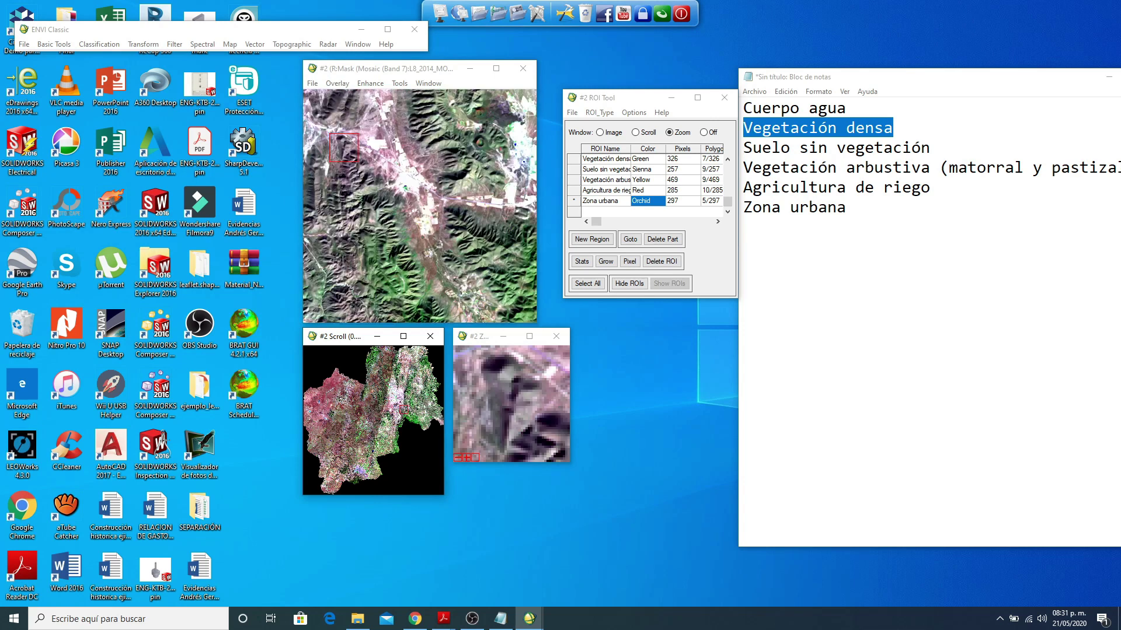
{"action": "left_click", "coordinate": [399, 414]}
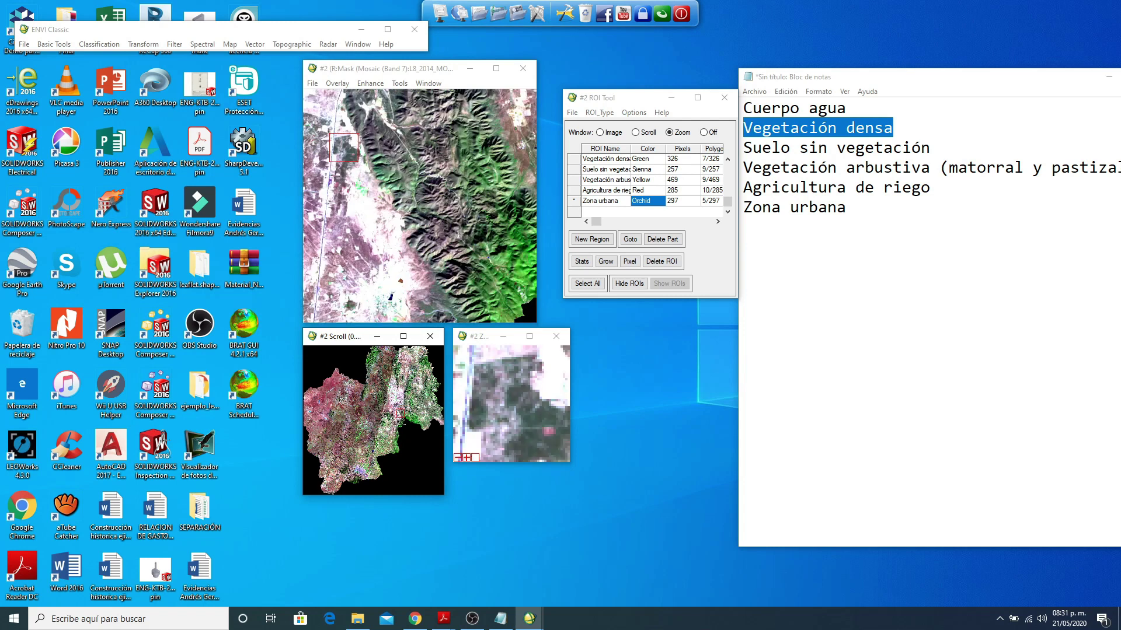
{"action": "left_click", "coordinate": [397, 430]}
{"action": "left_click", "coordinate": [389, 435]}
{"action": "left_click", "coordinate": [386, 443]}
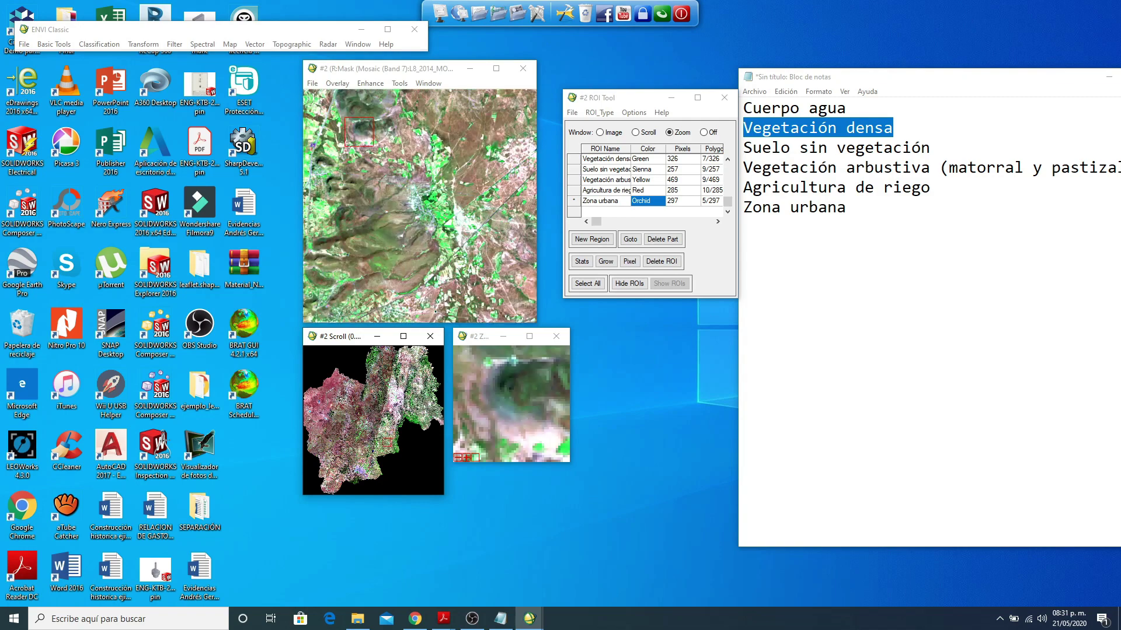
{"action": "left_click", "coordinate": [383, 452]}
Step: Add a Zona urbana polygon of about 19 pixels in the small light-purple town west of the green fields in the southwestern mosaic
{"action": "left_click", "coordinate": [344, 470]}
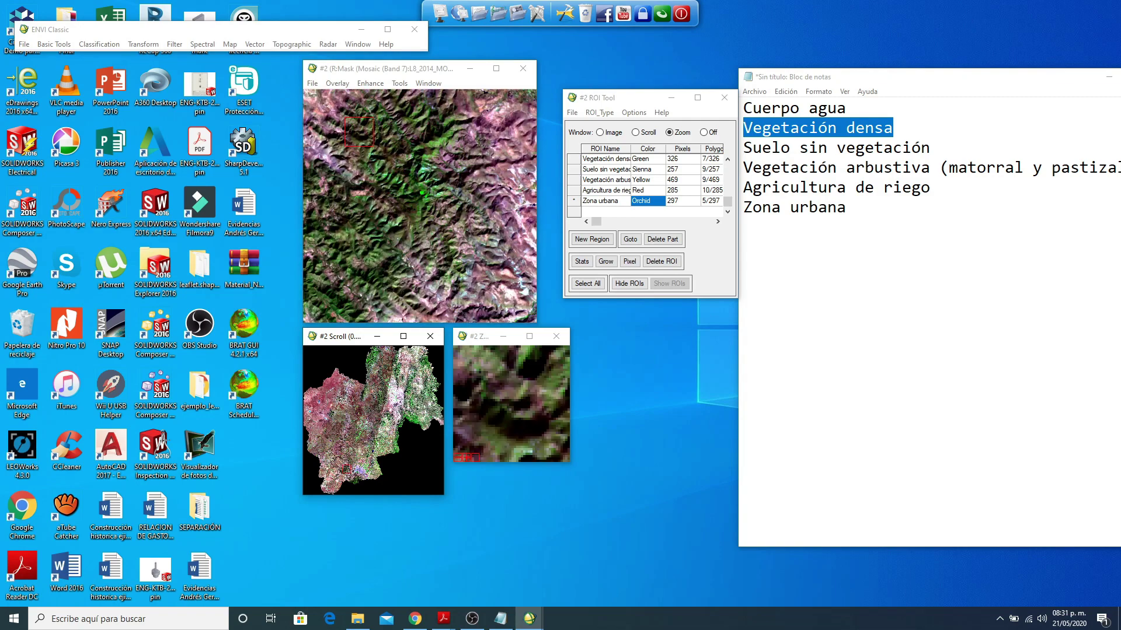
{"action": "left_click", "coordinate": [325, 457]}
{"action": "left_click", "coordinate": [318, 451]}
{"action": "left_click", "coordinate": [323, 443]}
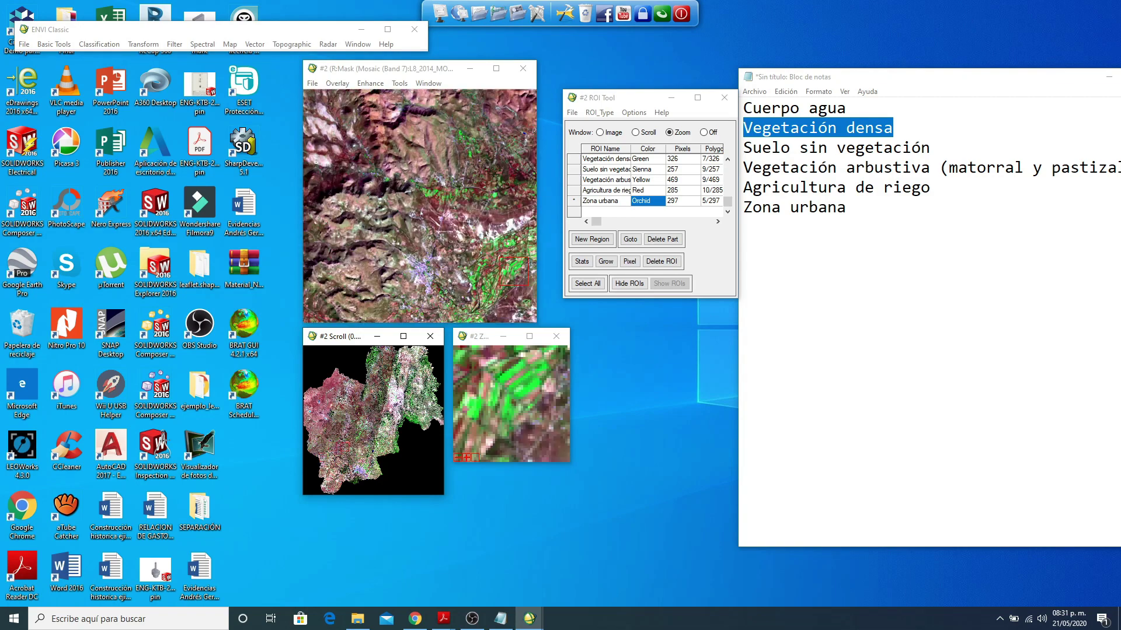
{"action": "left_click", "coordinate": [421, 270]}
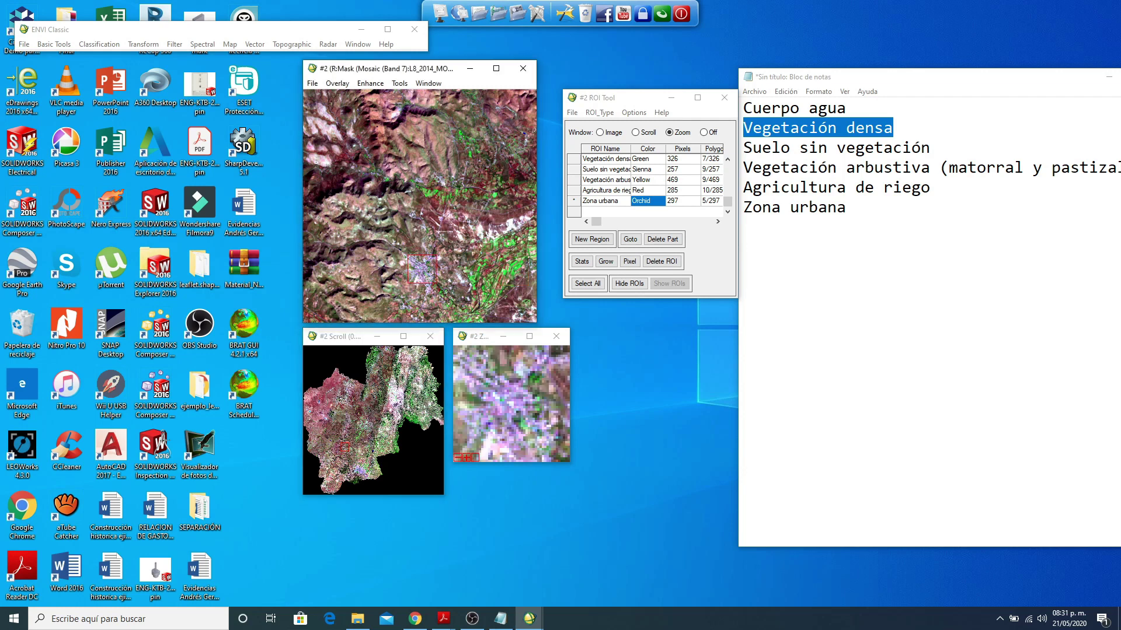
{"action": "left_click", "coordinate": [517, 395]}
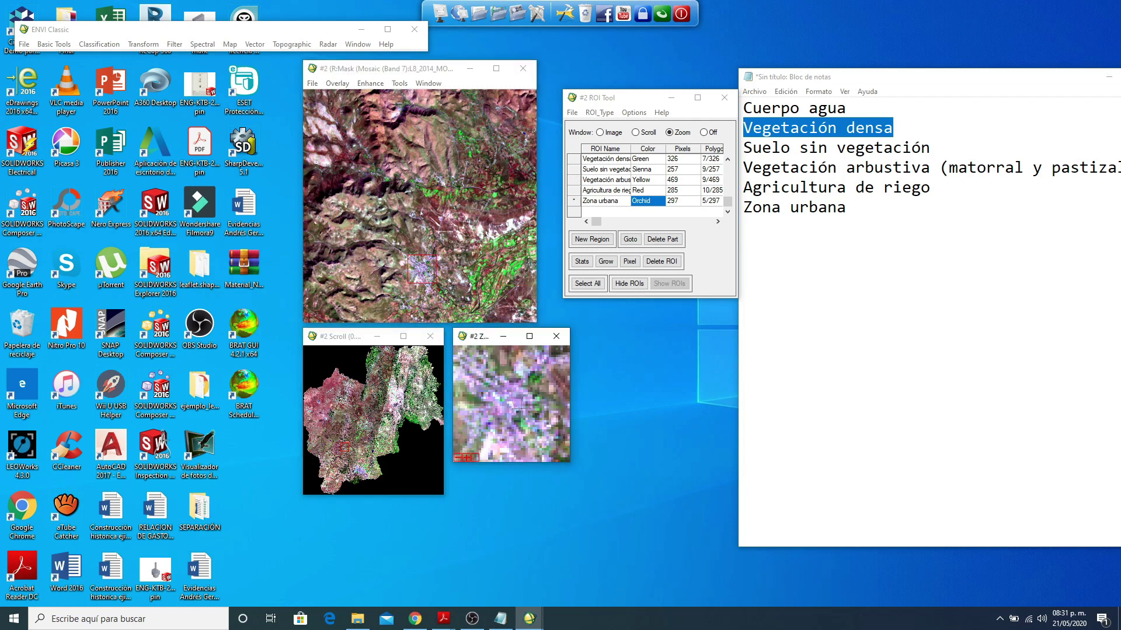
{"action": "left_click_drag", "start_coordinate": [517, 387], "coordinate": [514, 408]}
{"action": "right_click", "coordinate": [513, 407]}
Step: Examine the central, southwestern, eastern and northern parts of the mosaic for further urban areas to sample
{"action": "left_click", "coordinate": [373, 431]}
{"action": "left_click", "coordinate": [379, 417]}
{"action": "left_click", "coordinate": [385, 412]}
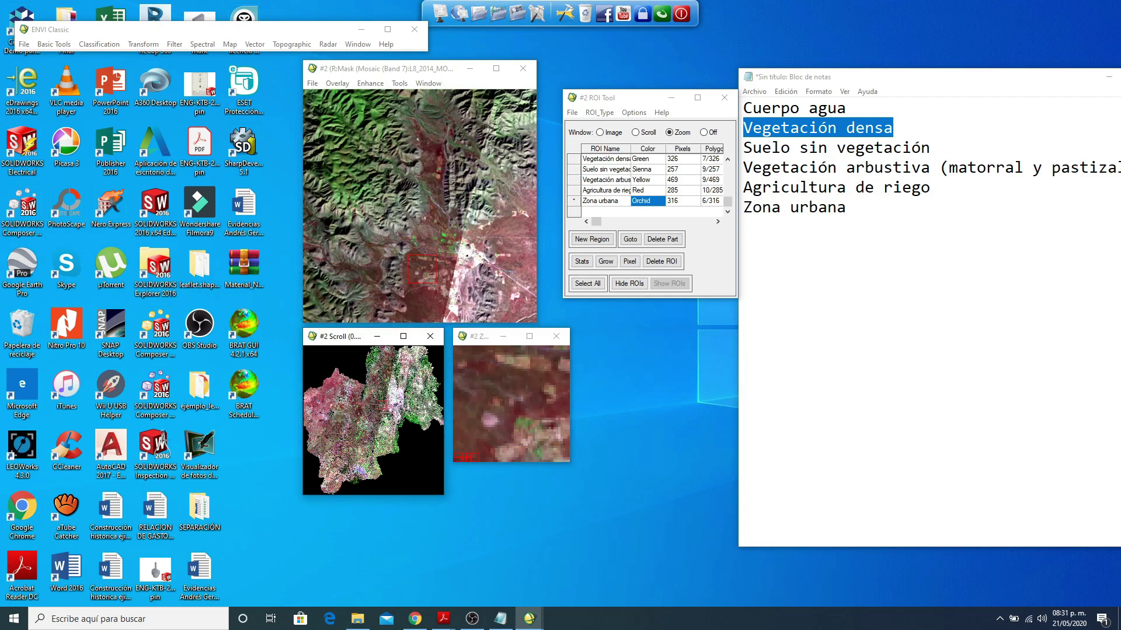
{"action": "left_click", "coordinate": [385, 411]}
{"action": "left_click", "coordinate": [373, 420]}
{"action": "left_click", "coordinate": [345, 435]}
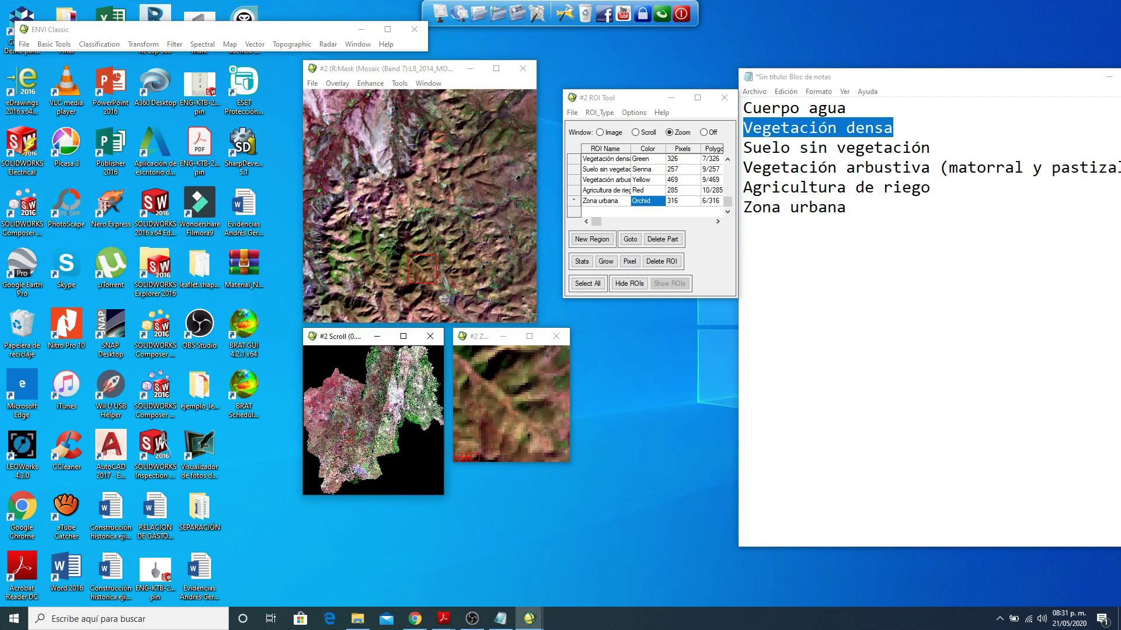
{"action": "left_click", "coordinate": [330, 443]}
{"action": "left_click", "coordinate": [326, 443]}
{"action": "left_click", "coordinate": [333, 459]}
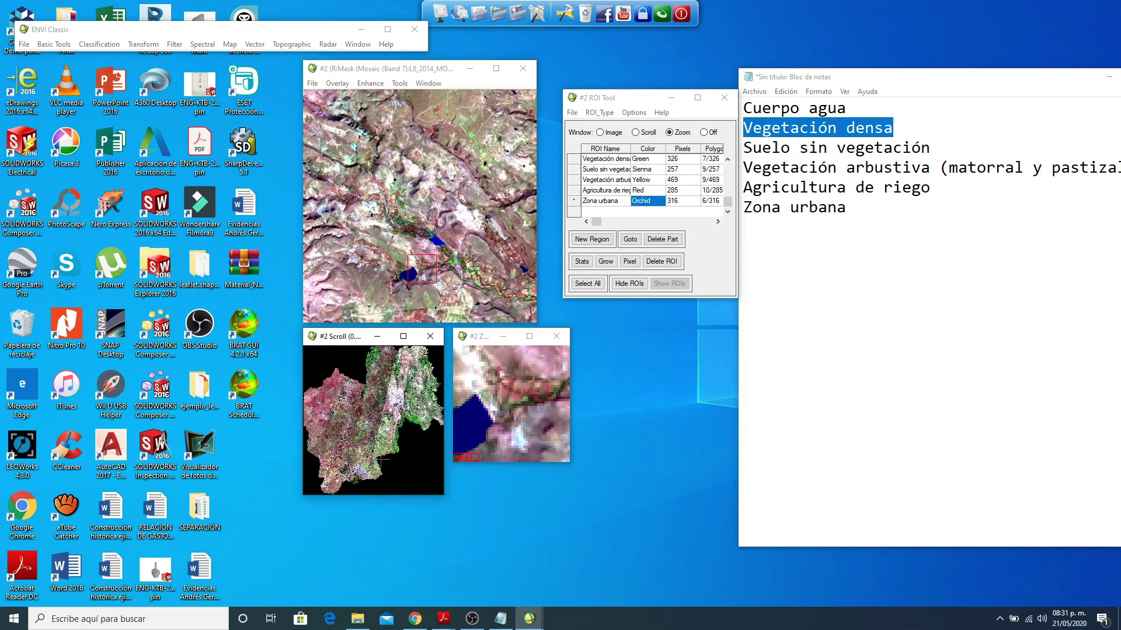
{"action": "left_click", "coordinate": [383, 463]}
{"action": "left_click", "coordinate": [430, 401]}
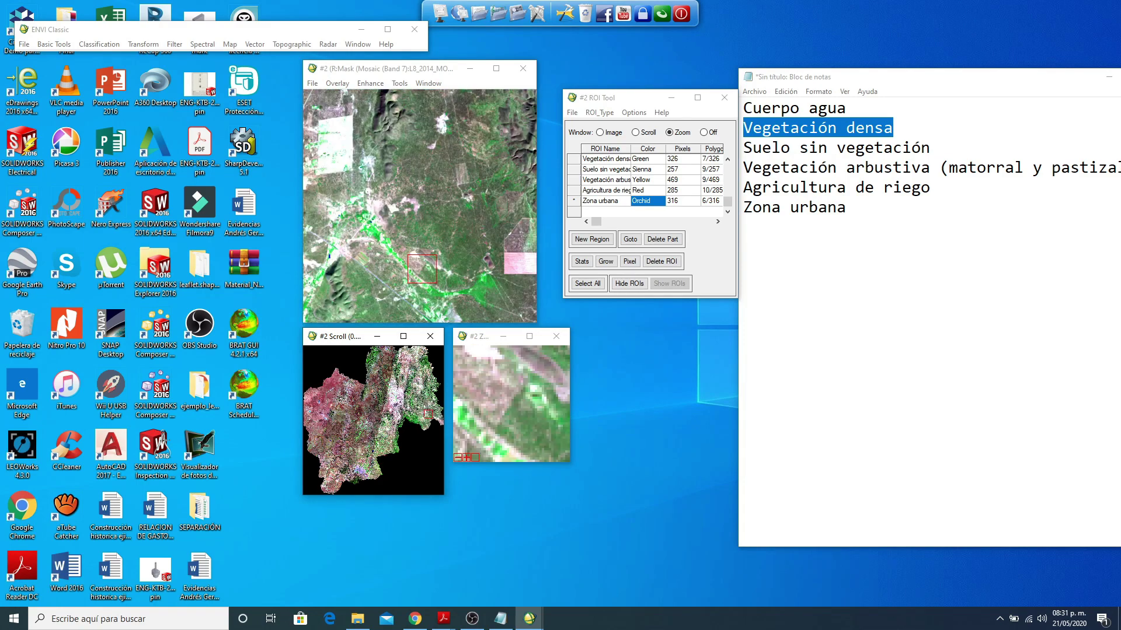
{"action": "left_click", "coordinate": [425, 383]}
{"action": "left_click", "coordinate": [423, 361]}
{"action": "left_click", "coordinate": [419, 358]}
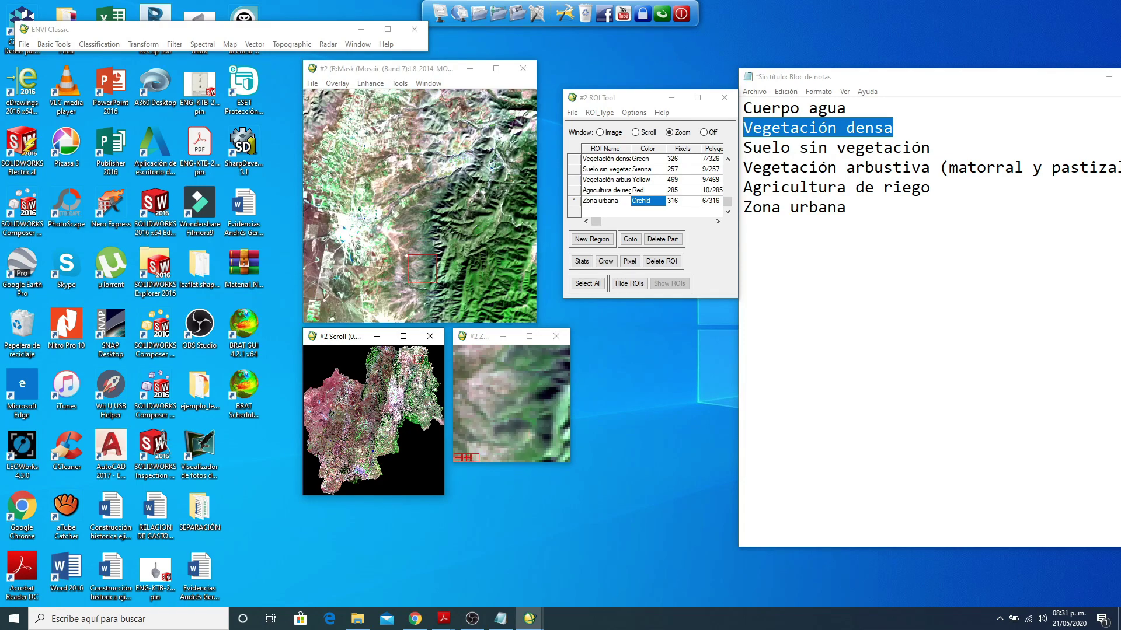
{"action": "left_click", "coordinate": [399, 360]}
{"action": "left_click", "coordinate": [421, 357]}
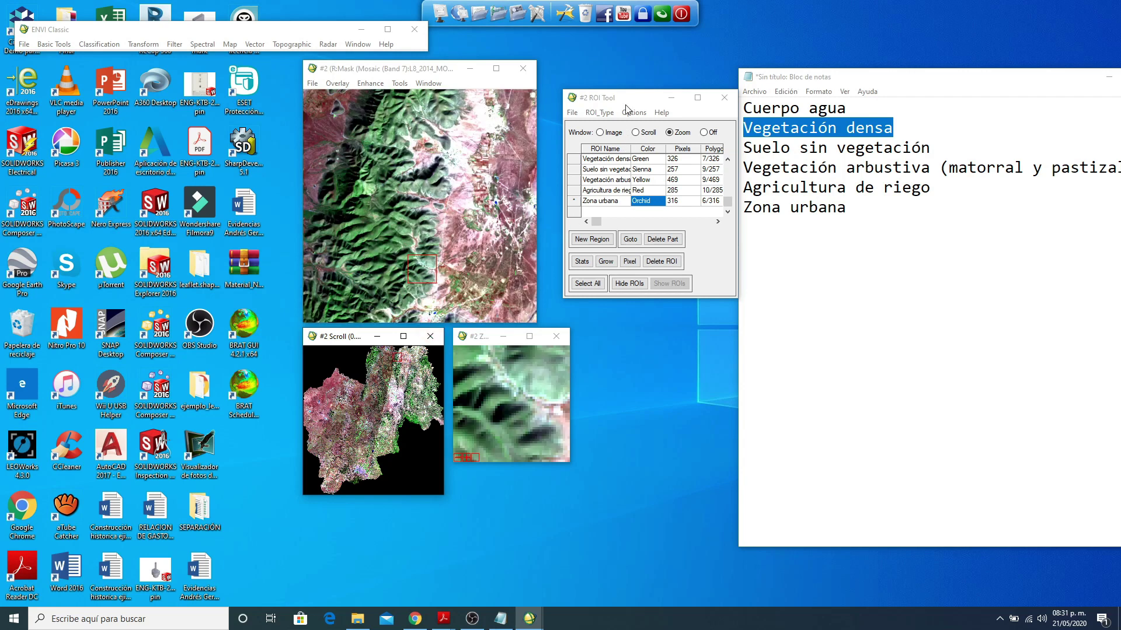
Step: Start an ROI separability computation with L8_Cuenca_Reflectancia_2014 as the input file
{"action": "mouse_move", "coordinate": [624, 101]}
{"action": "left_mouse_down"}
{"action": "mouse_move", "coordinate": [604, 93]}
{"action": "mouse_move", "coordinate": [632, 85]}
{"action": "left_mouse_up"}
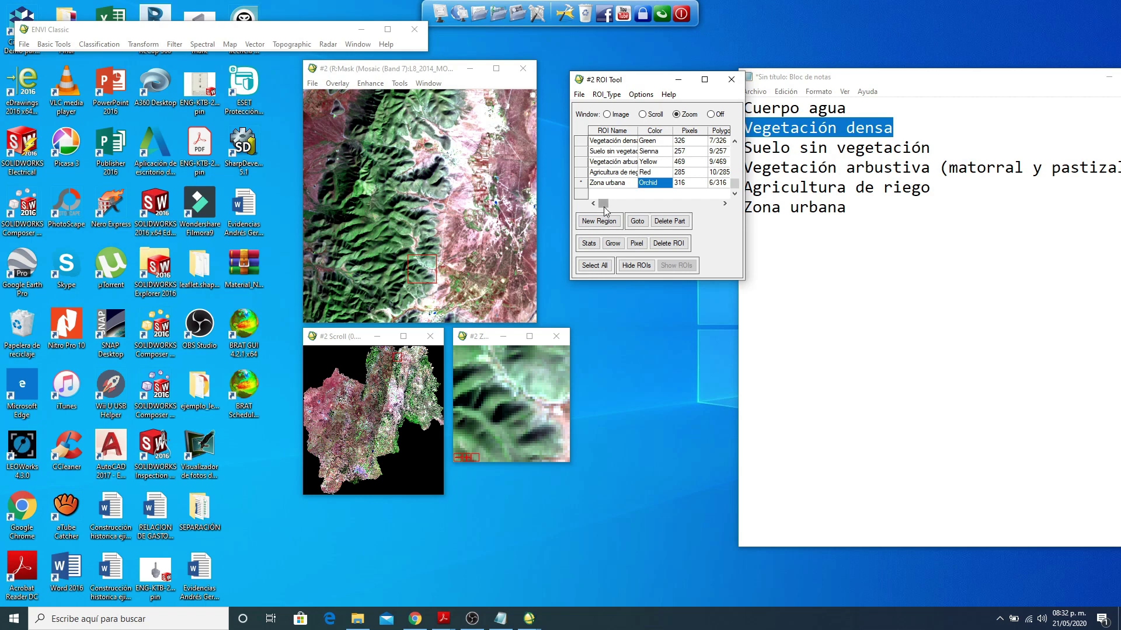
{"action": "left_click", "coordinate": [603, 203]}
{"action": "left_click", "coordinate": [639, 95]}
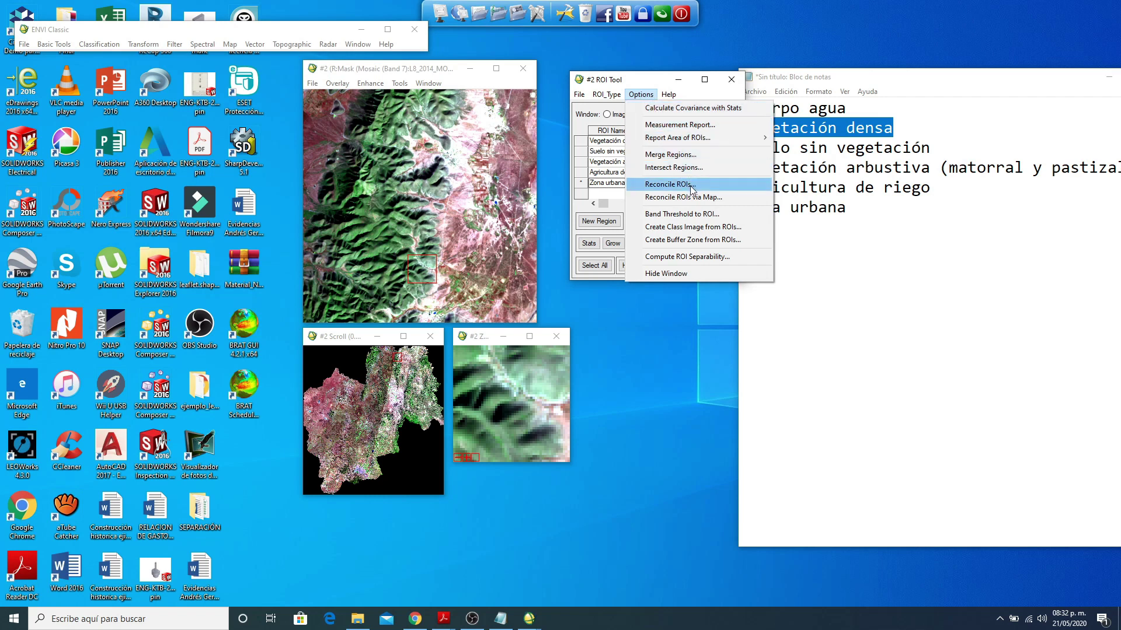
{"action": "left_click", "coordinate": [714, 258]}
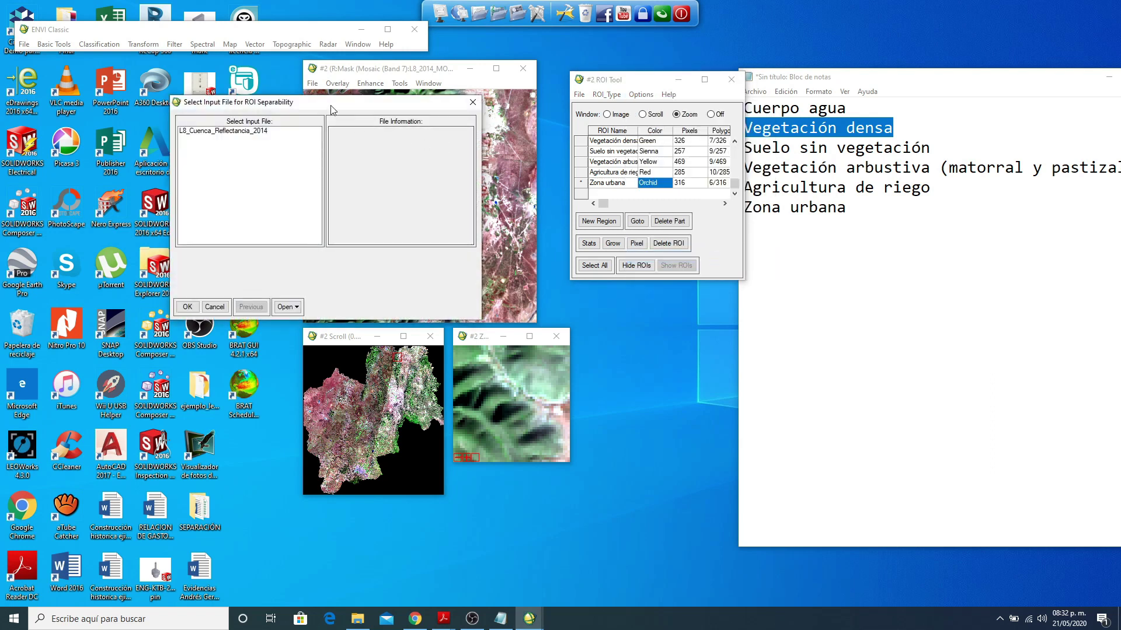
{"action": "left_click_drag", "start_coordinate": [329, 109], "coordinate": [530, 77]}
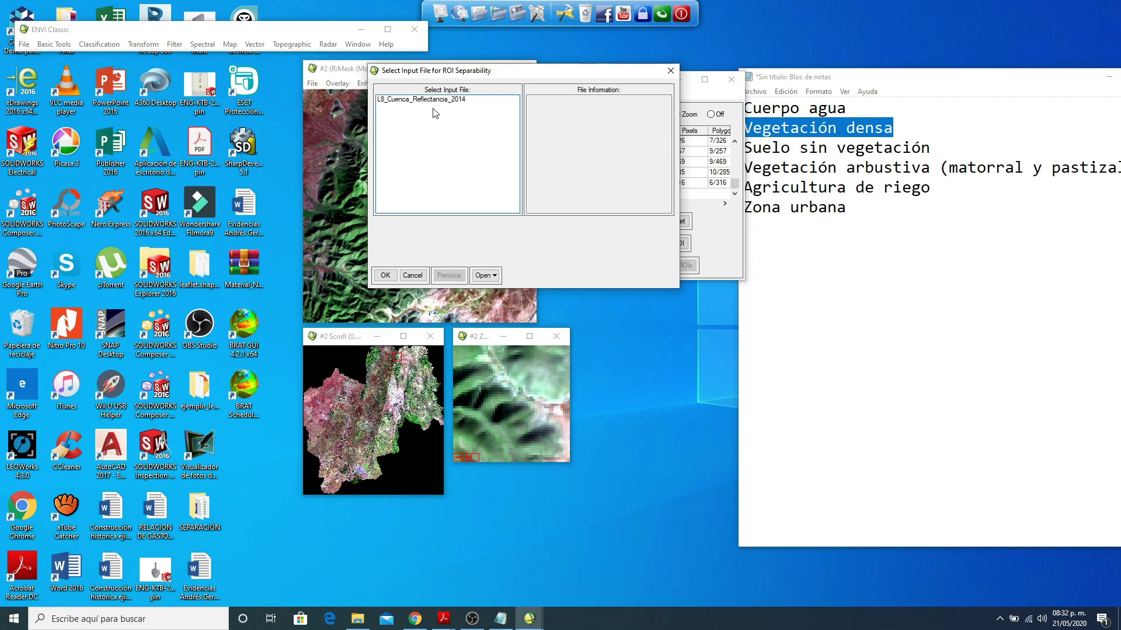
{"action": "left_click", "coordinate": [411, 100]}
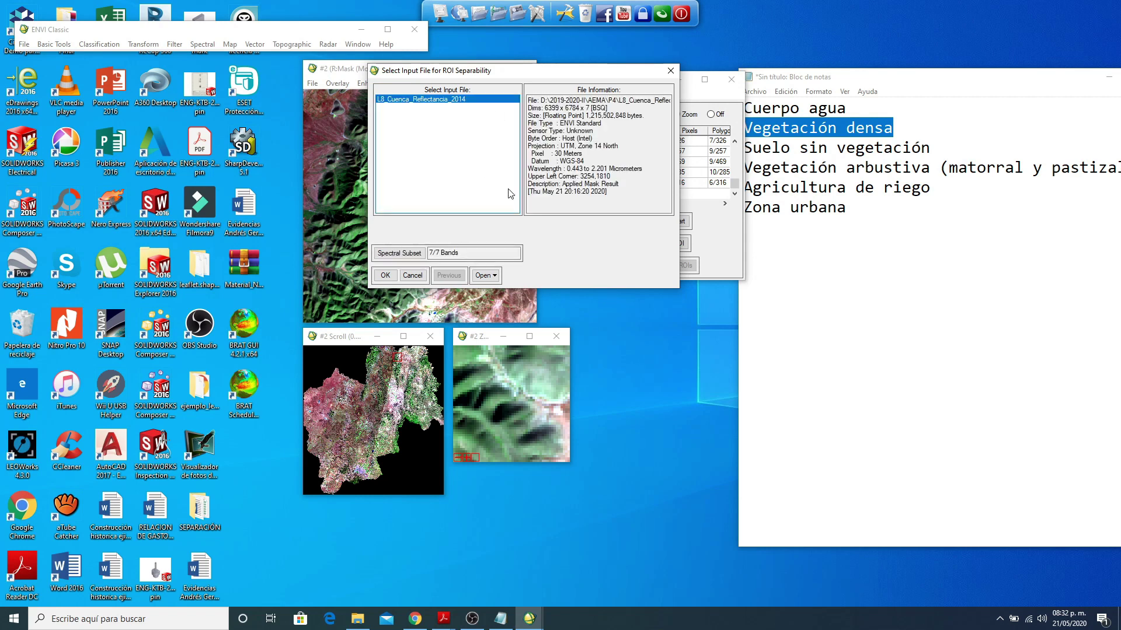
{"action": "left_click", "coordinate": [385, 276]}
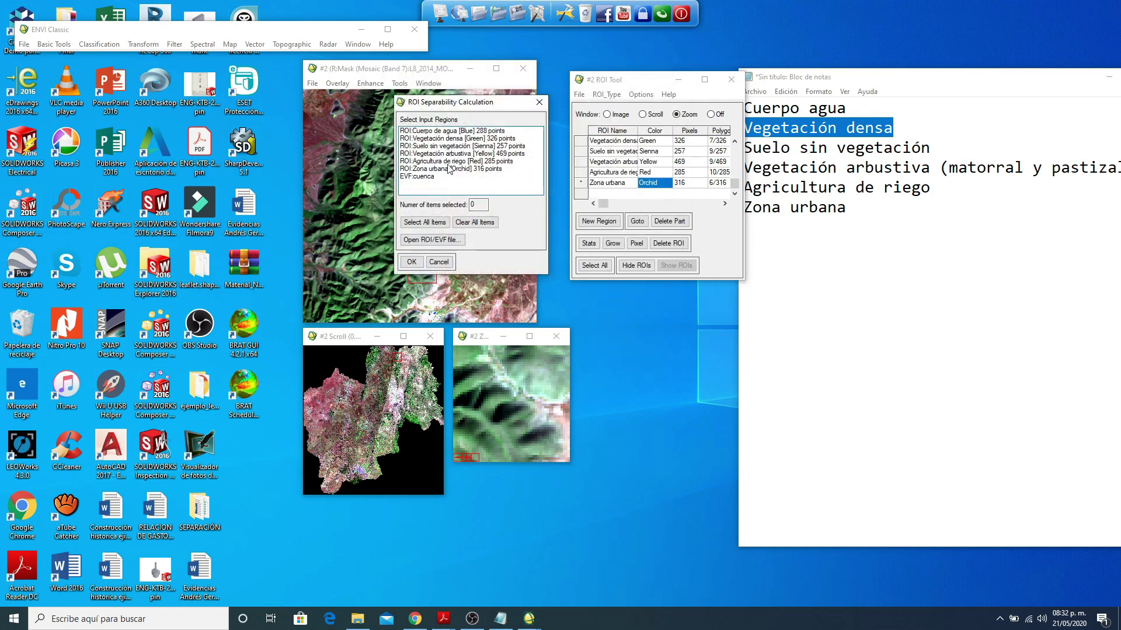
Step: Compute the separability of the six land-cover ROIs, leaving out the cuenca EVF, and enlarge the report to show all class pairs
{"action": "left_click", "coordinate": [424, 223]}
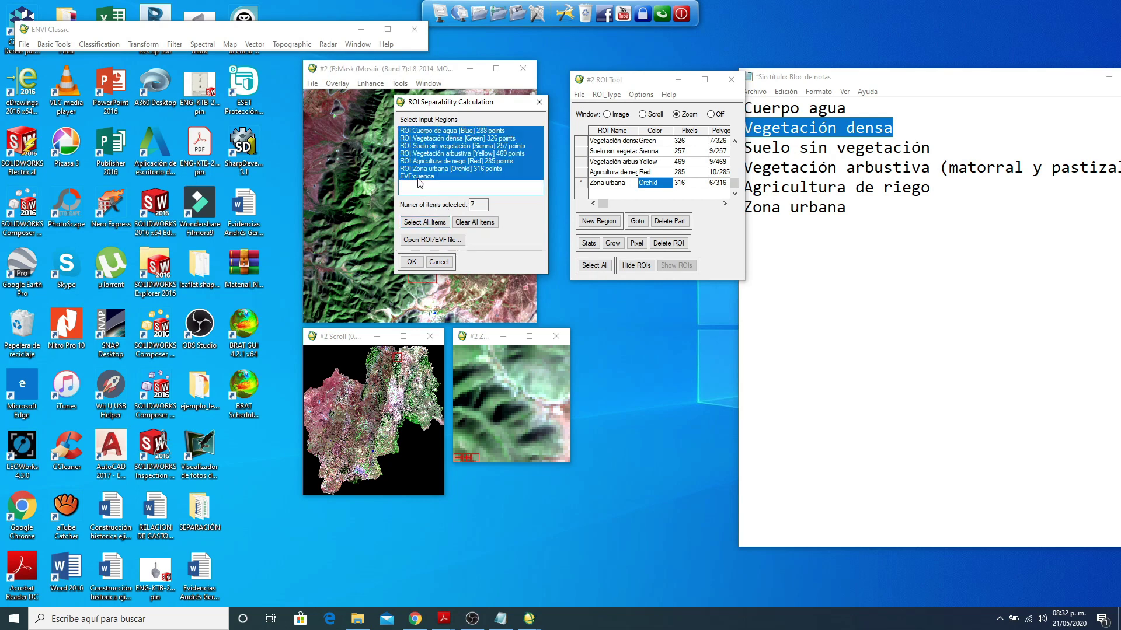
{"action": "left_click", "coordinate": [419, 178]}
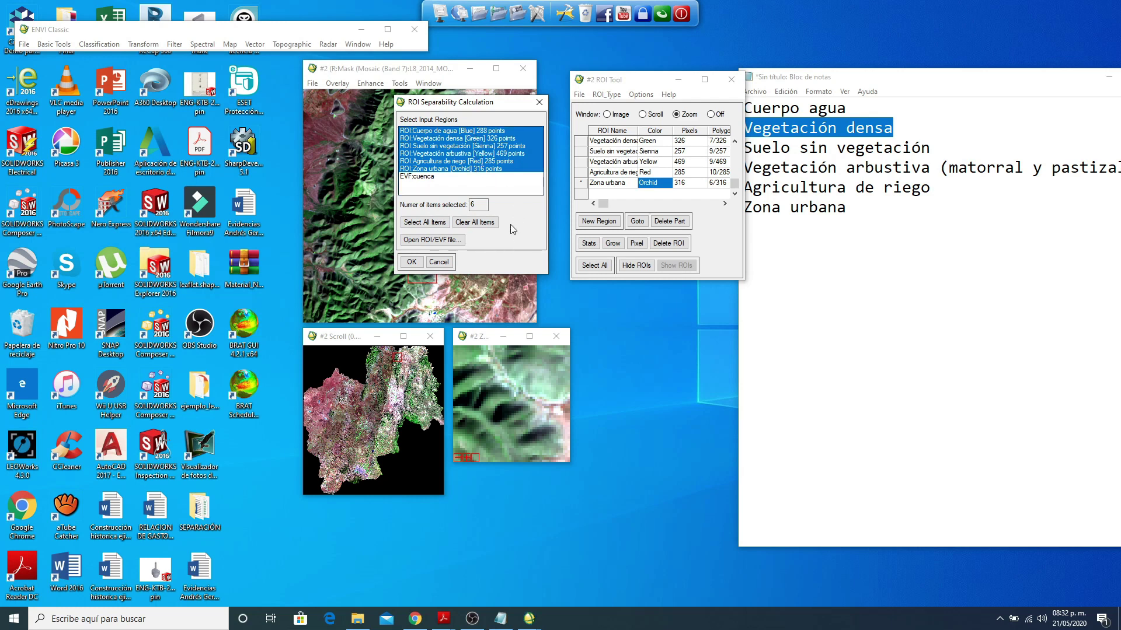
{"action": "left_click", "coordinate": [411, 262]}
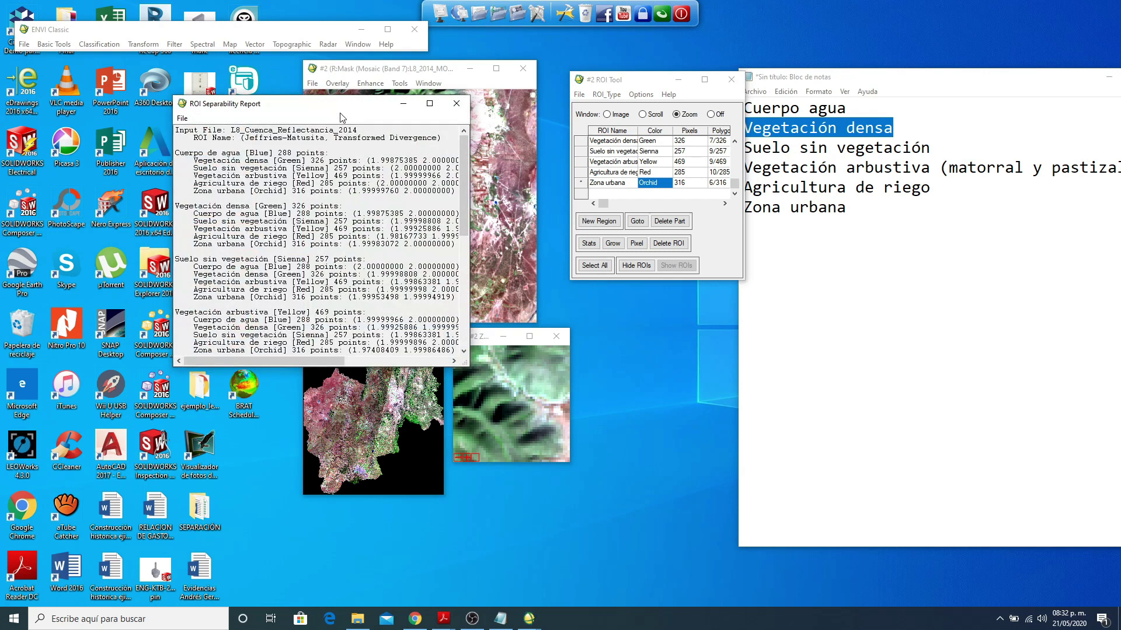
{"action": "left_click_drag", "start_coordinate": [345, 104], "coordinate": [473, 63]}
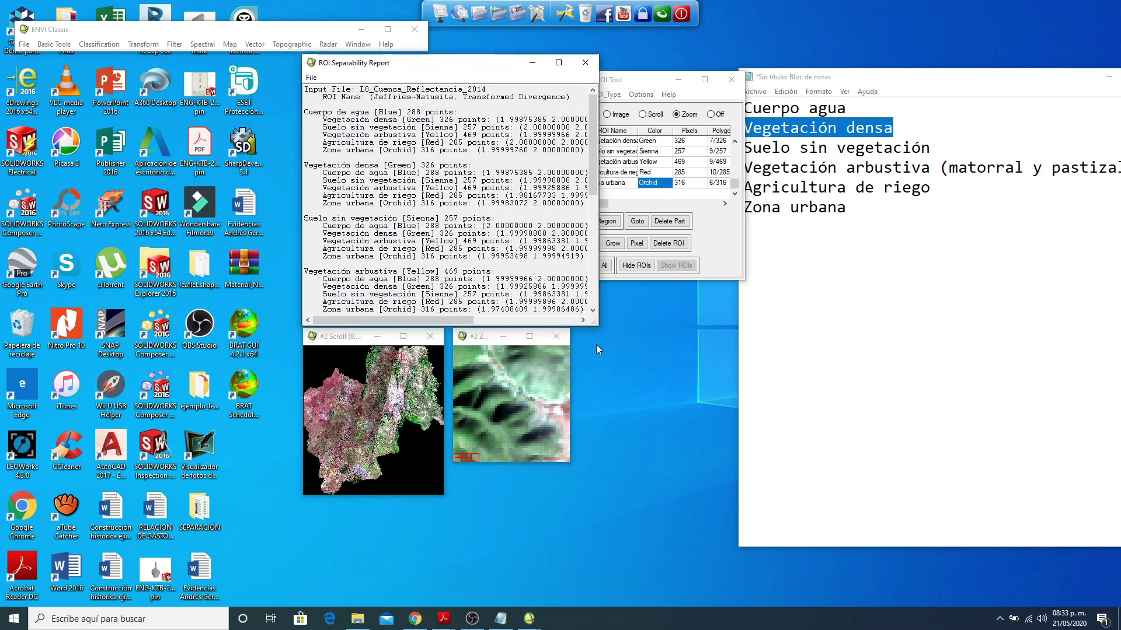
{"action": "left_click_drag", "start_coordinate": [598, 325], "coordinate": [762, 533]}
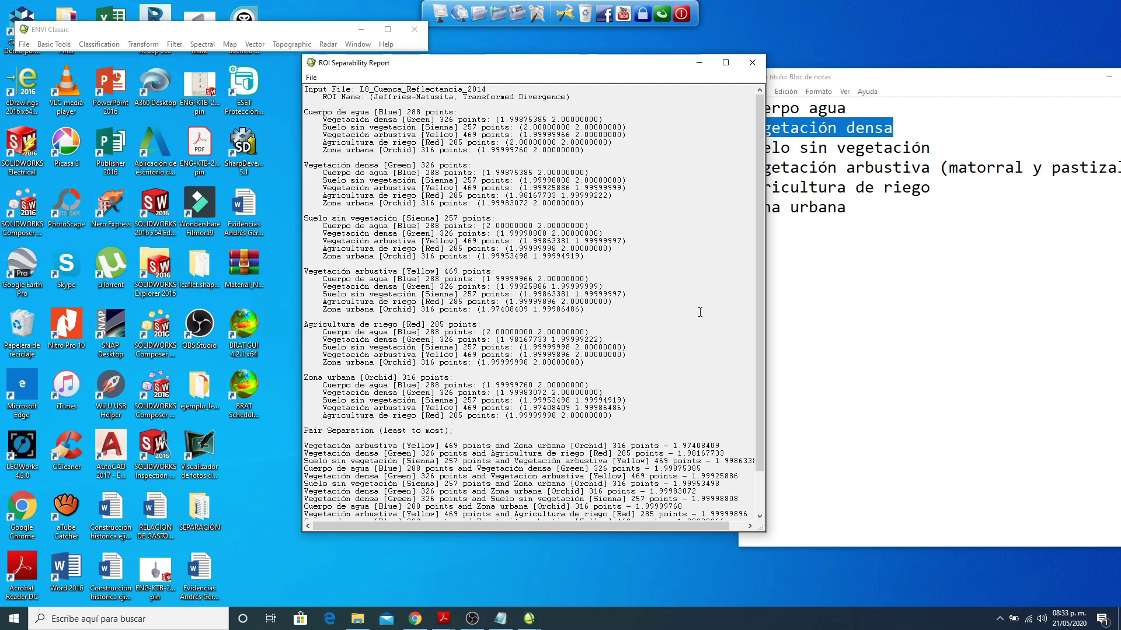
Step: Examine the Cuerpo de agua separability values against each of the other five classes in the report
{"action": "left_click_drag", "start_coordinate": [304, 111], "coordinate": [337, 142]}
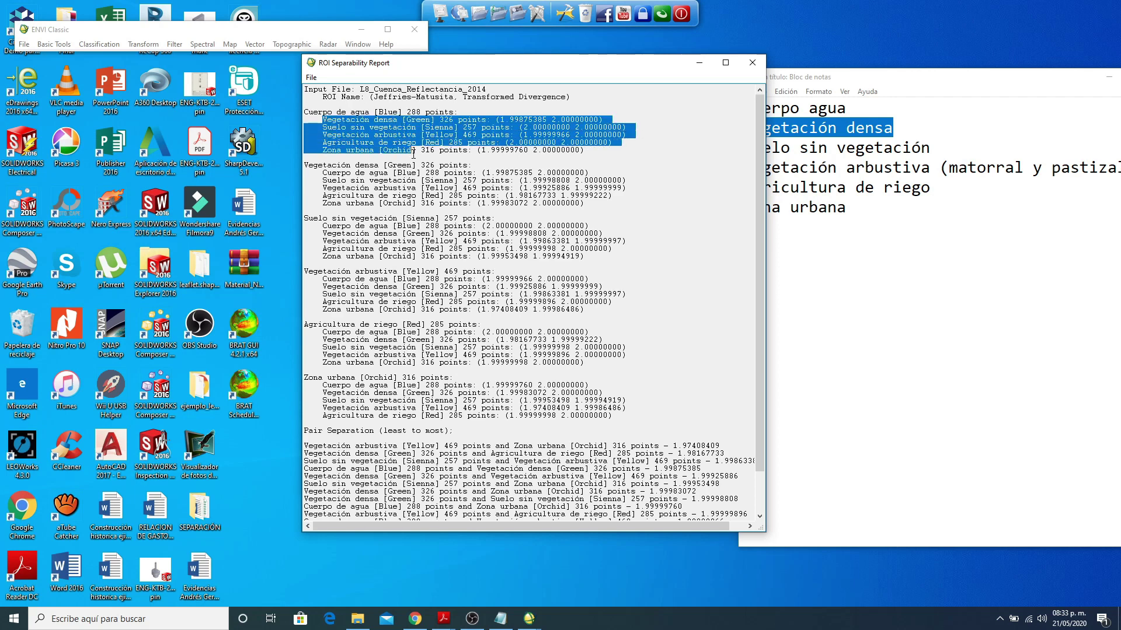
{"action": "left_click", "coordinate": [393, 165]}
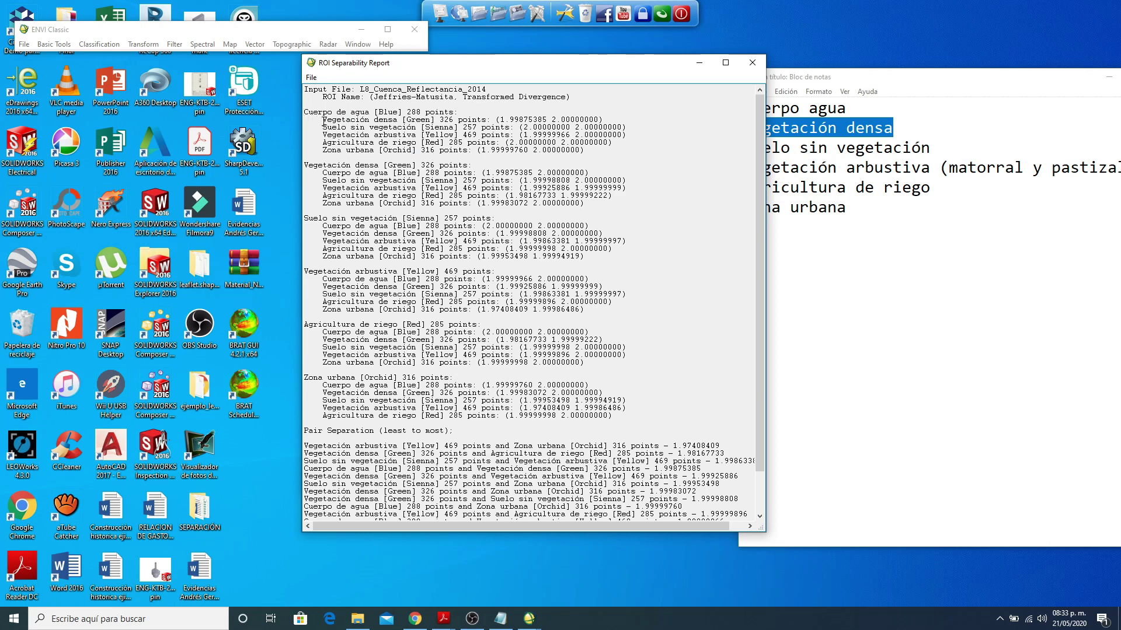
{"action": "left_click_drag", "start_coordinate": [330, 119], "coordinate": [379, 119]}
{"action": "left_click_drag", "start_coordinate": [499, 119], "coordinate": [537, 119]}
{"action": "left_click", "coordinate": [500, 119]}
{"action": "left_click_drag", "start_coordinate": [500, 119], "coordinate": [592, 119]}
{"action": "left_click_drag", "start_coordinate": [324, 126], "coordinate": [412, 126]}
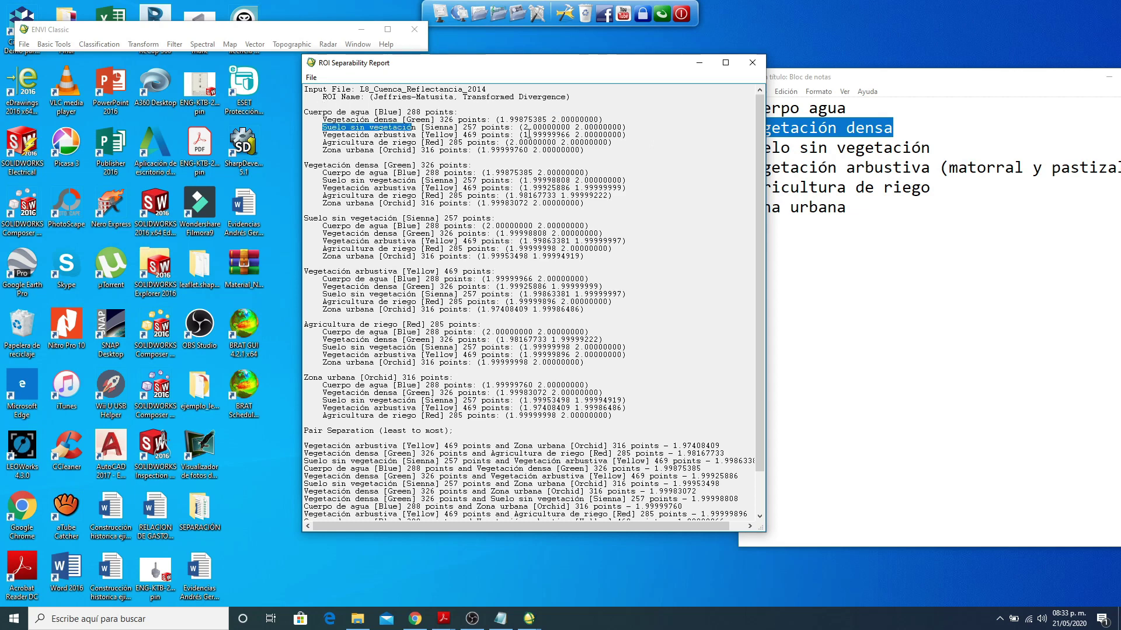
{"action": "left_click_drag", "start_coordinate": [523, 126], "coordinate": [570, 127]}
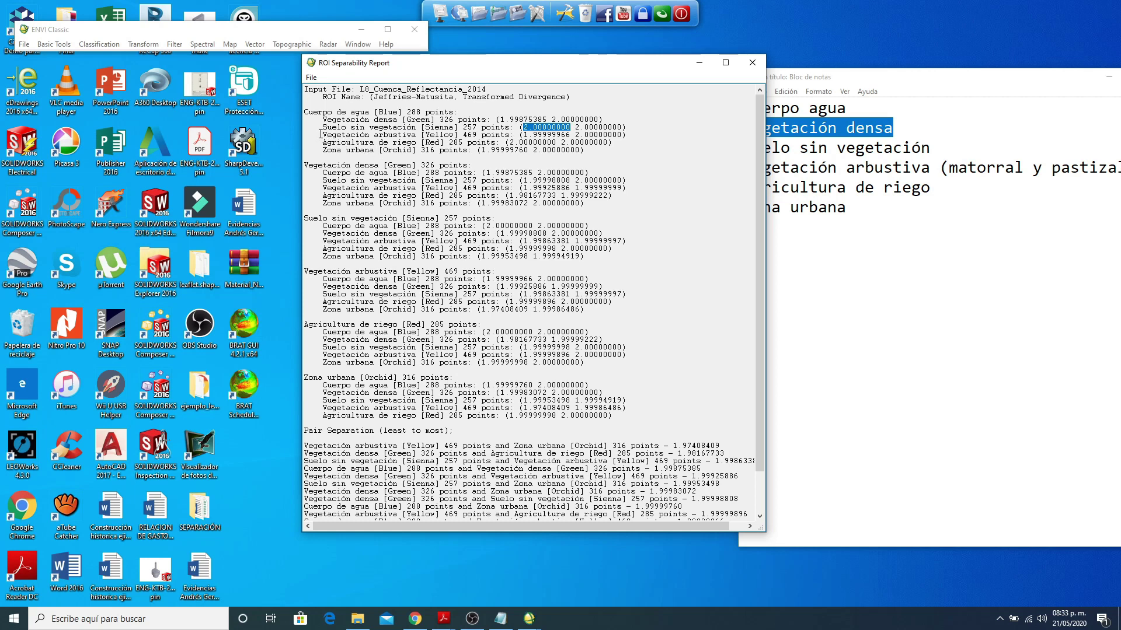
{"action": "left_click_drag", "start_coordinate": [319, 135], "coordinate": [414, 136]}
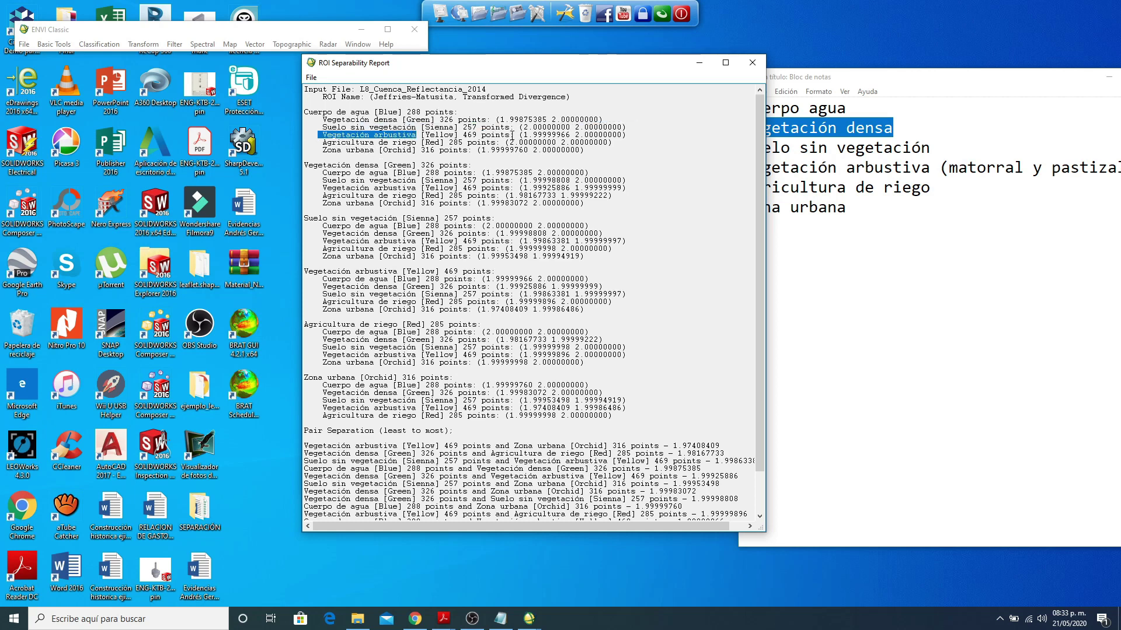
{"action": "left_click_drag", "start_coordinate": [524, 135], "coordinate": [570, 135]}
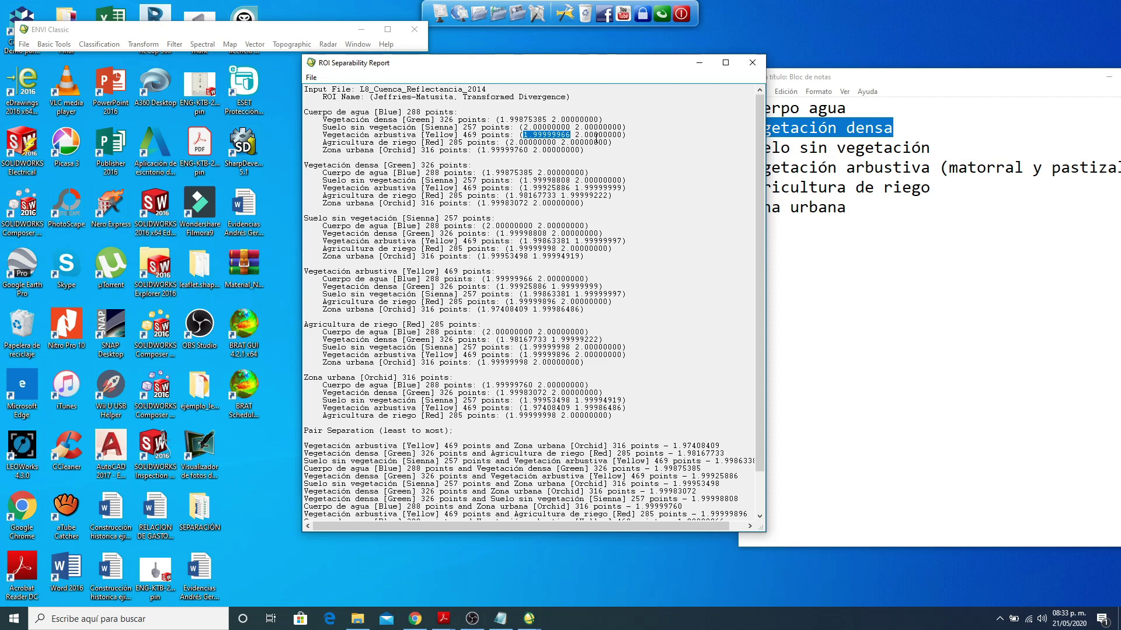
{"action": "left_click_drag", "start_coordinate": [322, 142], "coordinate": [420, 143]}
{"action": "left_click_drag", "start_coordinate": [505, 142], "coordinate": [560, 143]}
{"action": "left_click_drag", "start_coordinate": [323, 151], "coordinate": [389, 150]}
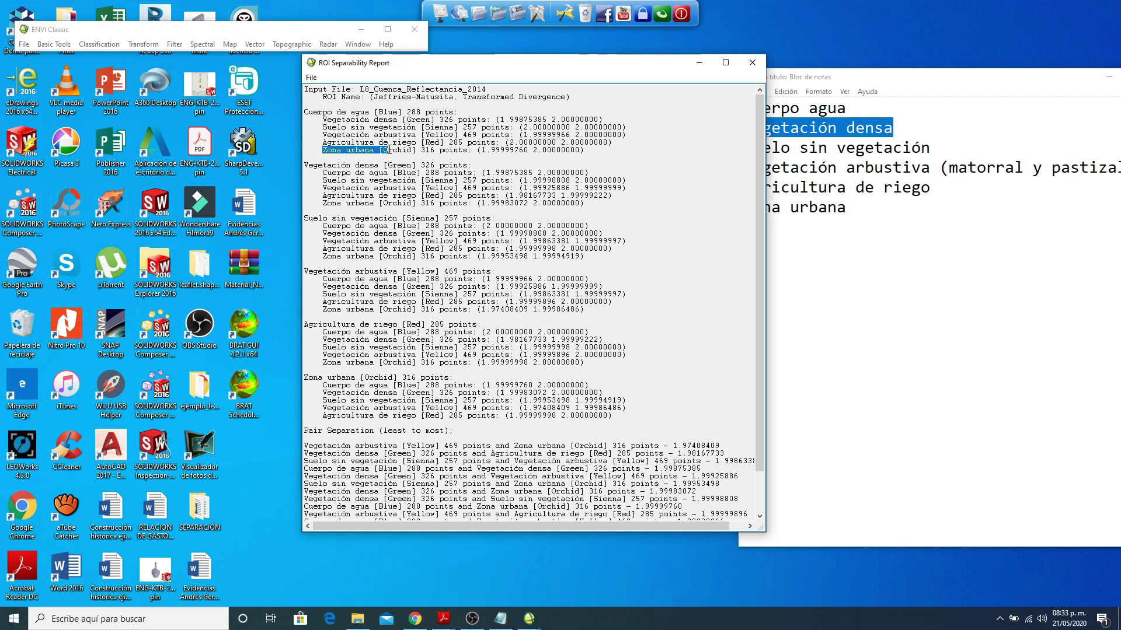
{"action": "left_click_drag", "start_coordinate": [481, 150], "coordinate": [537, 150]}
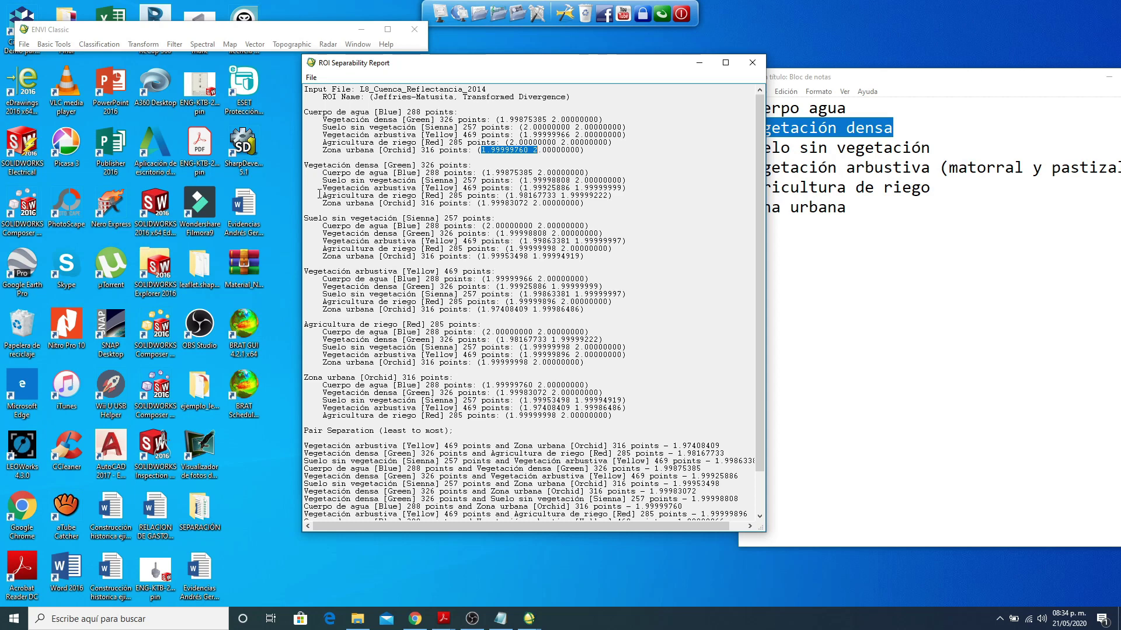
Step: Review the Vegetación densa–Agricultura de riego and Vegetación arbustiva–Zona urbana pair values, and close the separability report
{"action": "left_click_drag", "start_coordinate": [319, 195], "coordinate": [529, 195]}
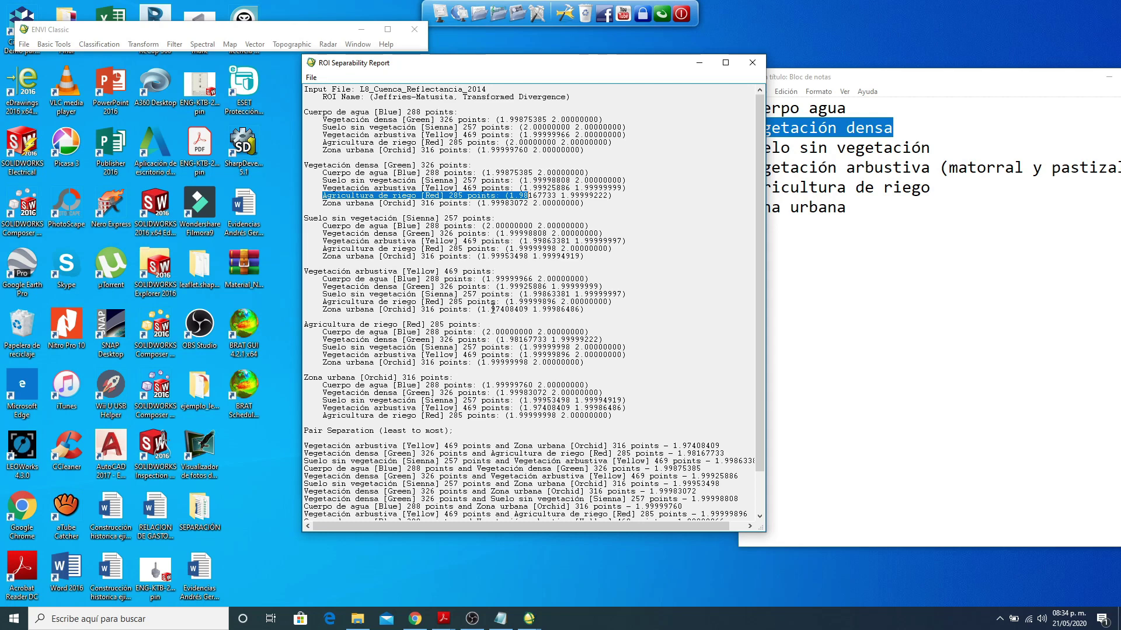
{"action": "left_click_drag", "start_coordinate": [302, 275], "coordinate": [399, 272]}
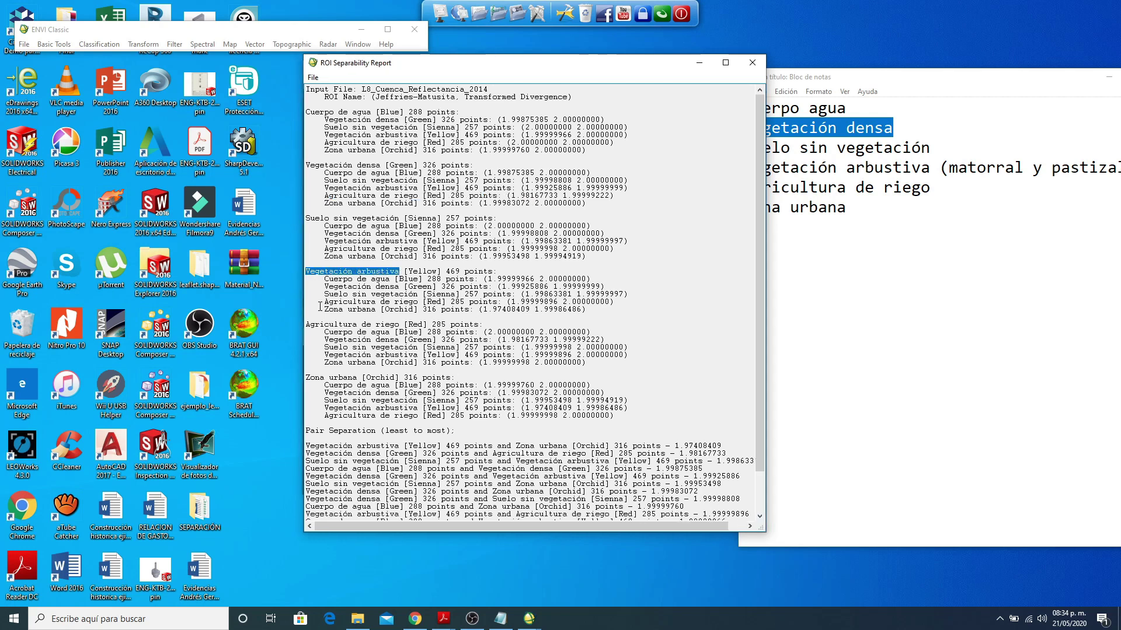
{"action": "left_click_drag", "start_coordinate": [325, 309], "coordinate": [503, 309]}
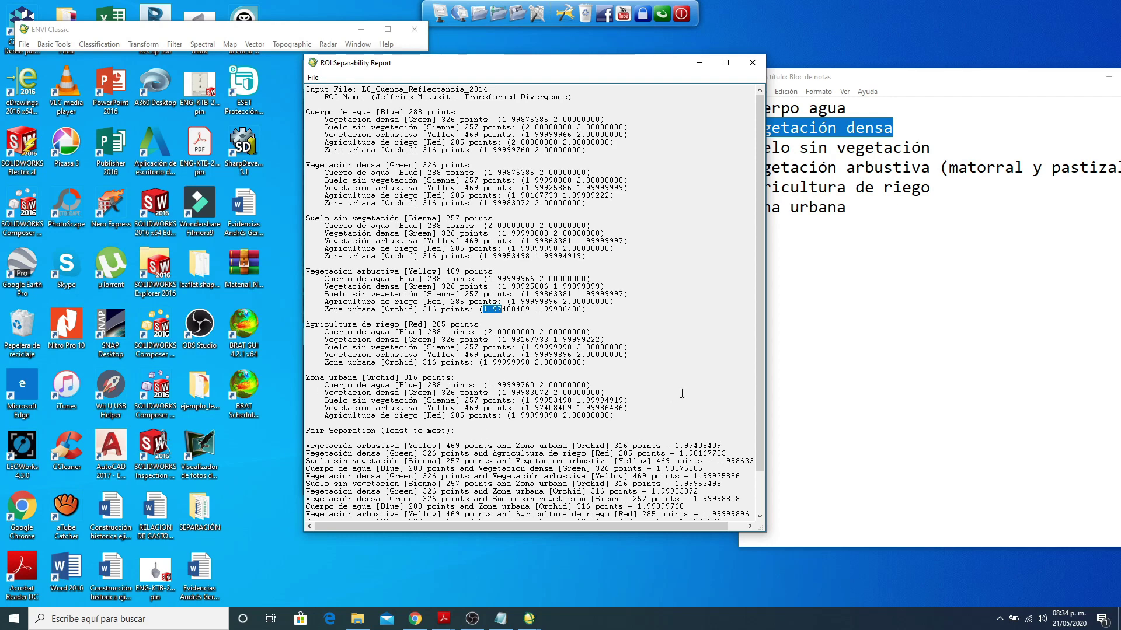
{"action": "left_click", "coordinate": [650, 422]}
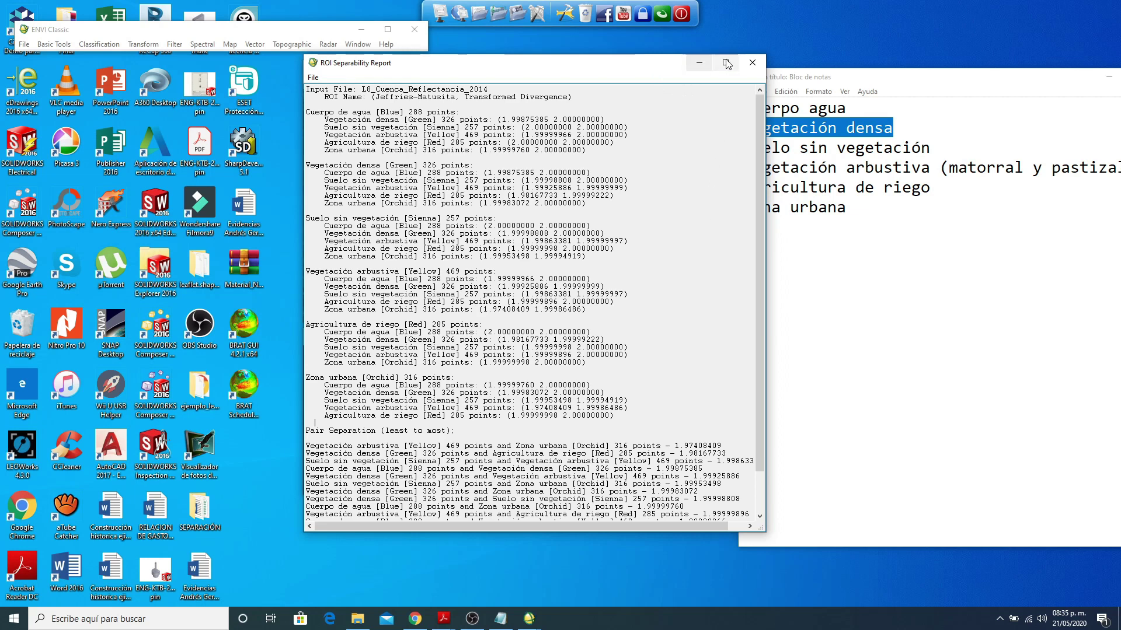
{"action": "left_click", "coordinate": [751, 64]}
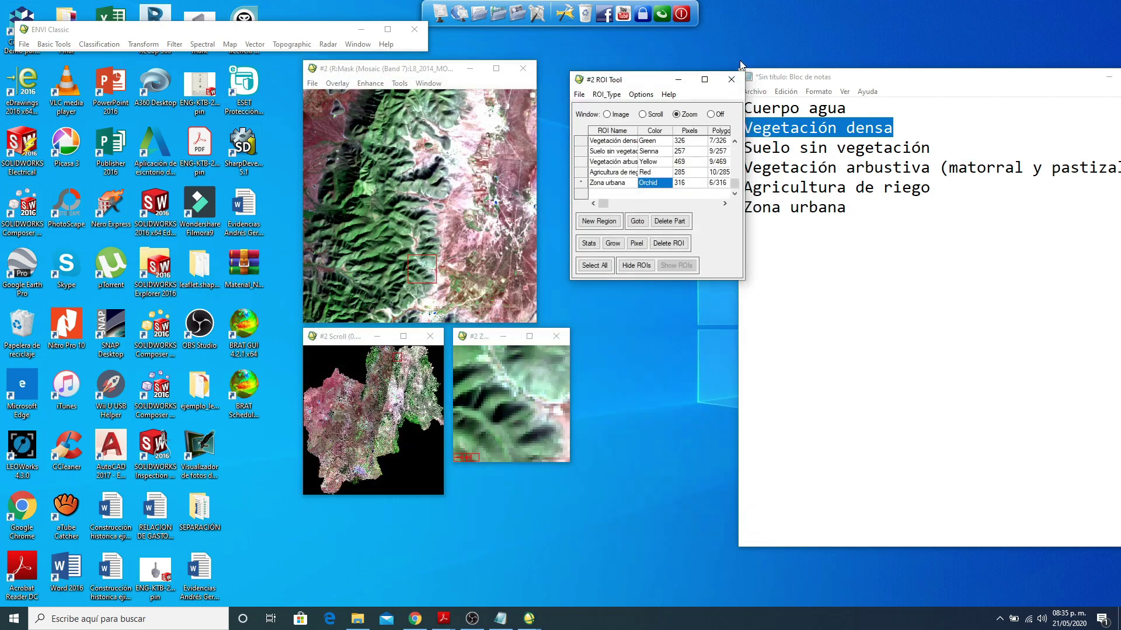
Step: Start a supervised Neural Net classification with L8_Cuenca_Reflectancia_2014 as the input file, using the full scene and all seven bands
{"action": "left_click_drag", "start_coordinate": [646, 69], "coordinate": [738, 66]}
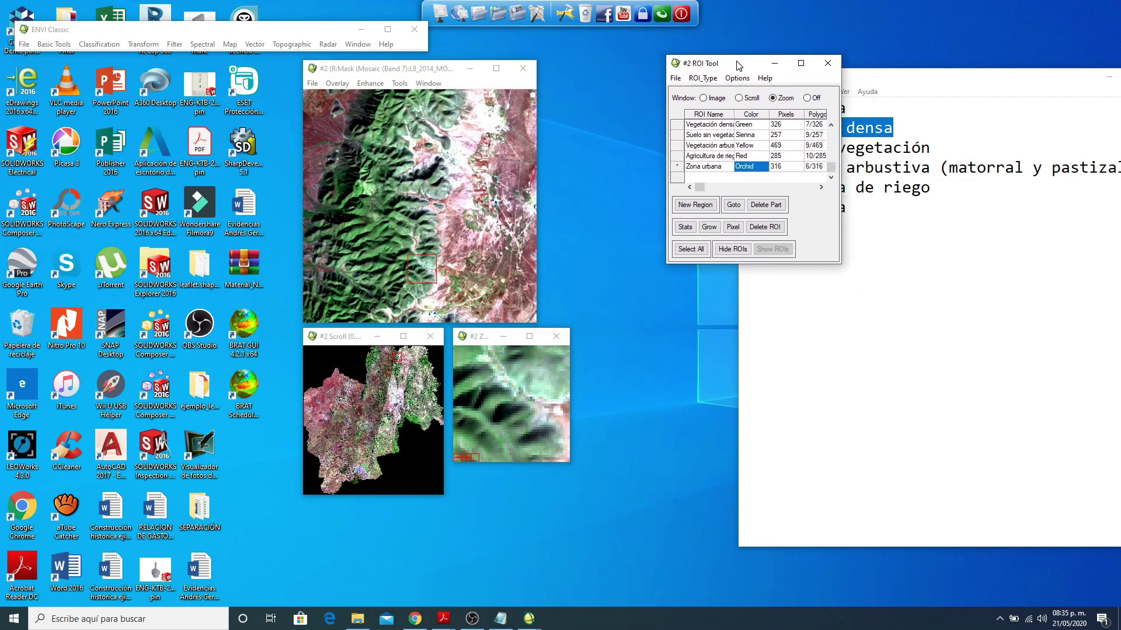
{"action": "left_click", "coordinate": [698, 188]}
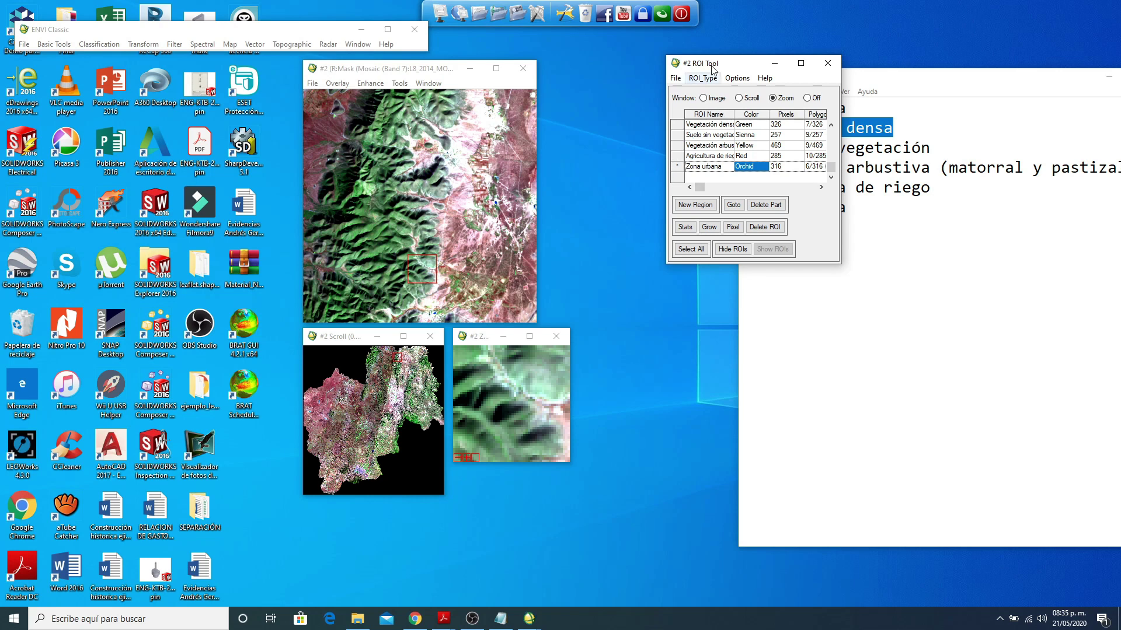
{"action": "left_click_drag", "start_coordinate": [712, 68], "coordinate": [639, 53]}
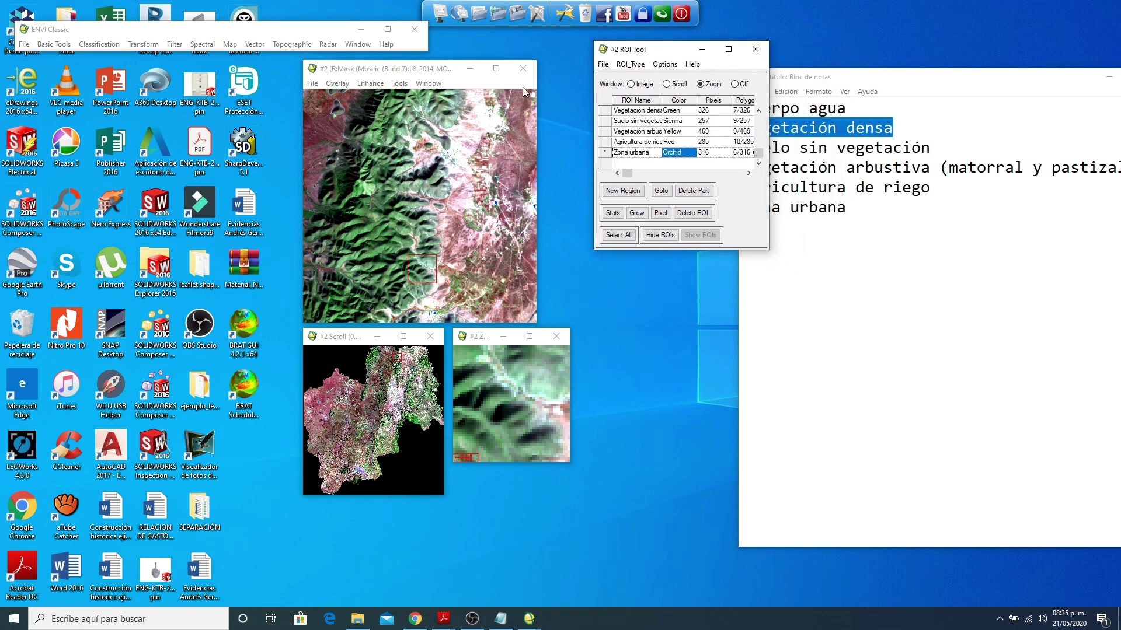
{"action": "left_click", "coordinate": [100, 44]}
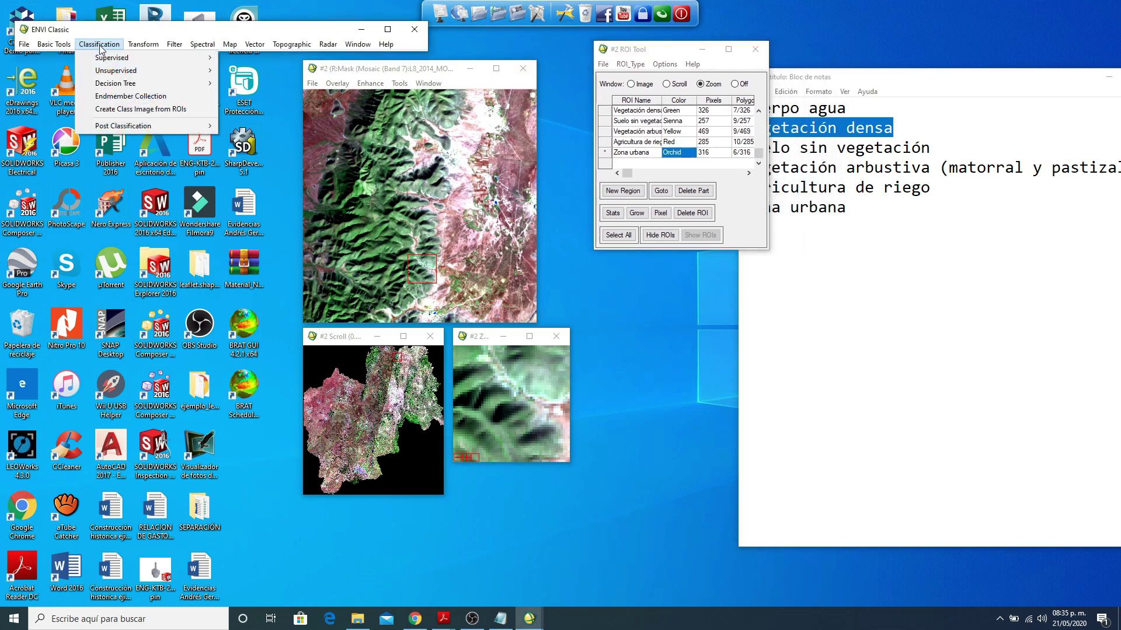
{"action": "mouse_move", "coordinate": [109, 60]}
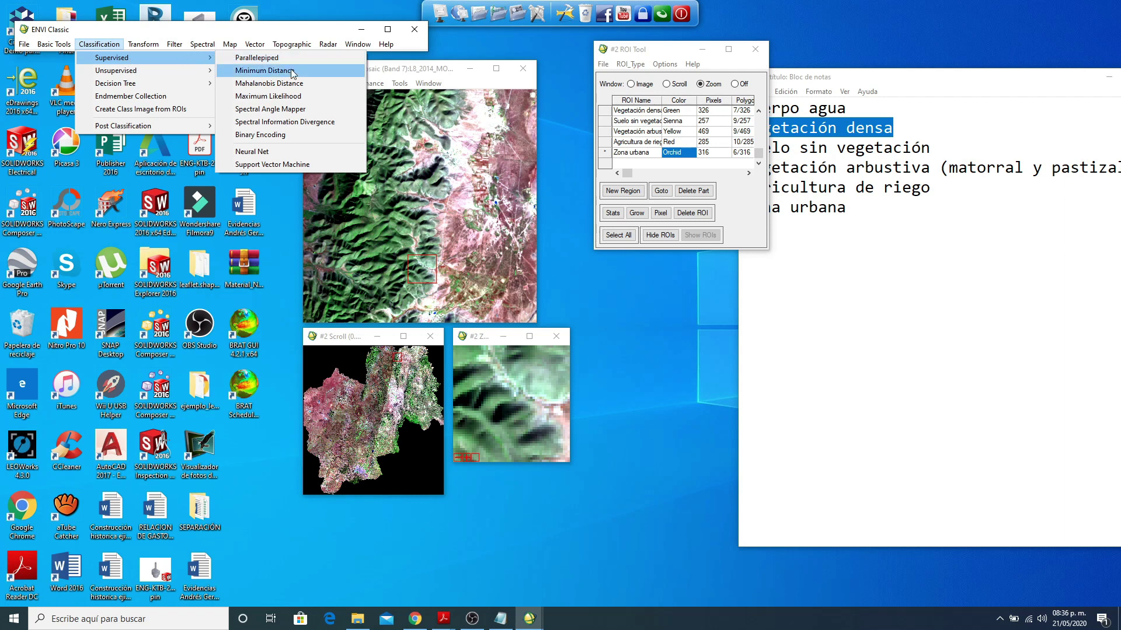
{"action": "left_click", "coordinate": [284, 150]}
{"action": "left_click_drag", "start_coordinate": [290, 107], "coordinate": [368, 77]}
{"action": "left_click", "coordinate": [285, 111]}
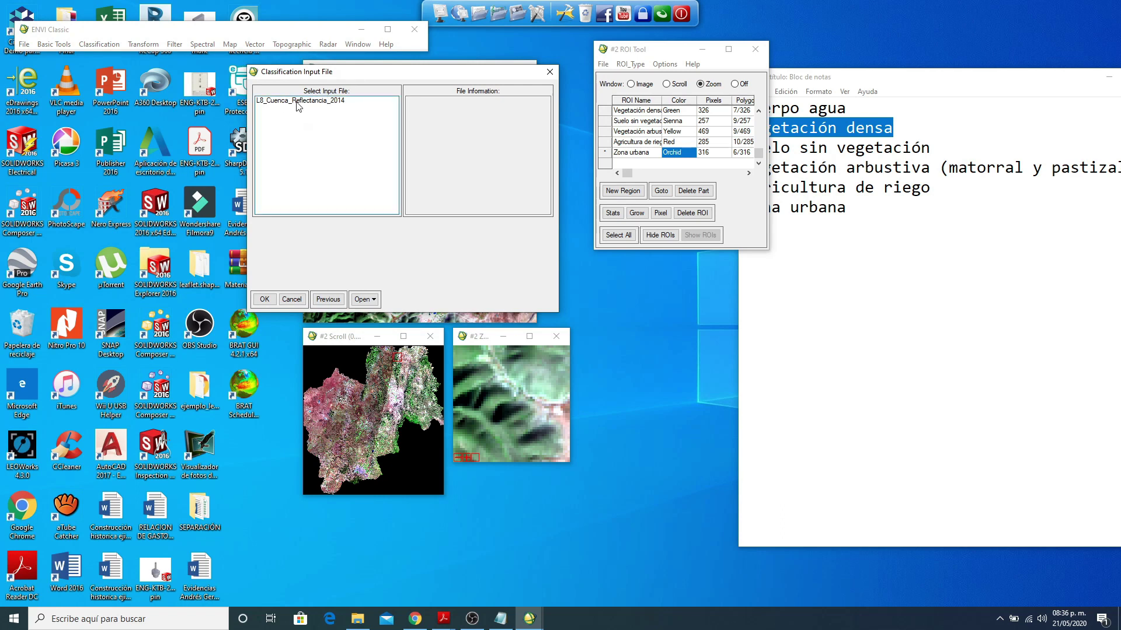
{"action": "left_click", "coordinate": [297, 104]}
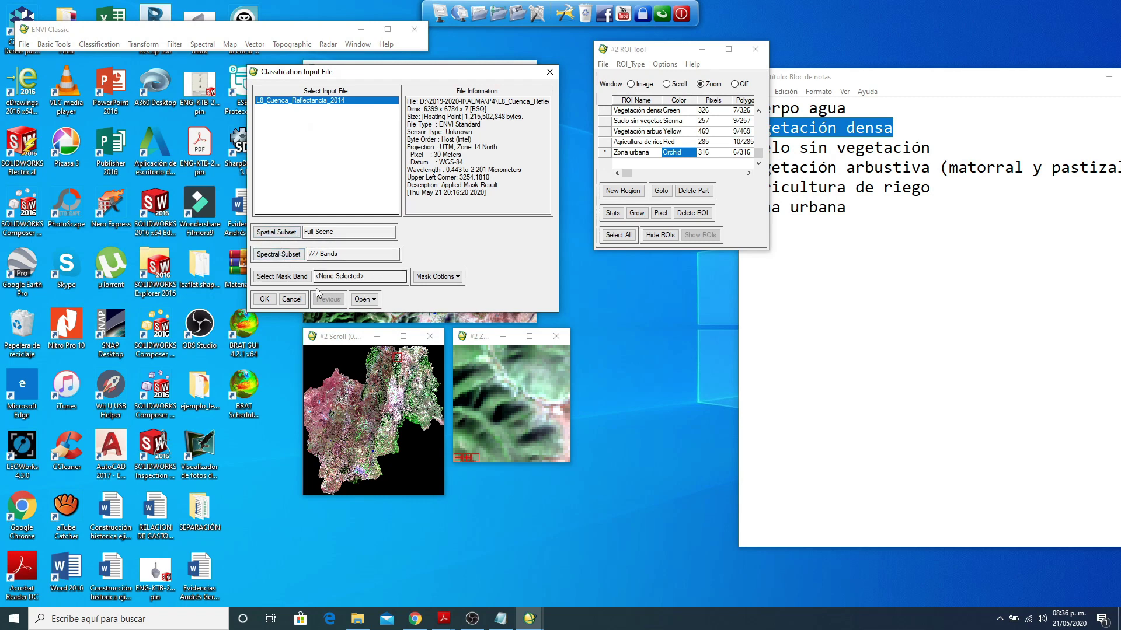
{"action": "left_click", "coordinate": [264, 299]}
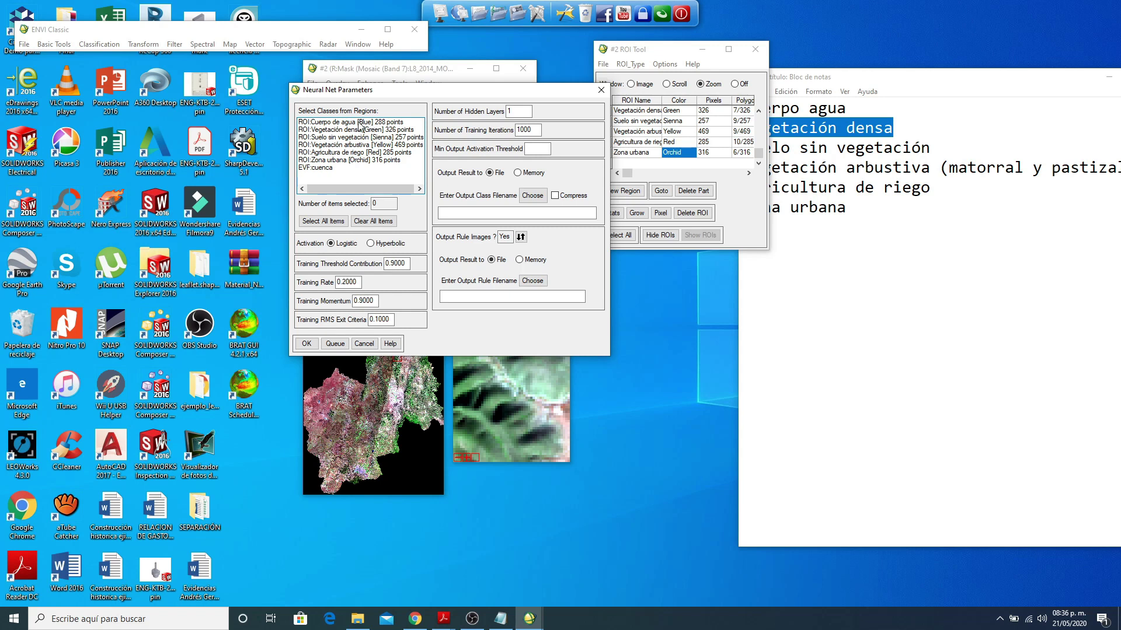
Step: Choose the six land-cover ROIs without cuenca as Neural Net training classes and turn off the rule image output
{"action": "left_click_drag", "start_coordinate": [358, 122], "coordinate": [354, 160]}
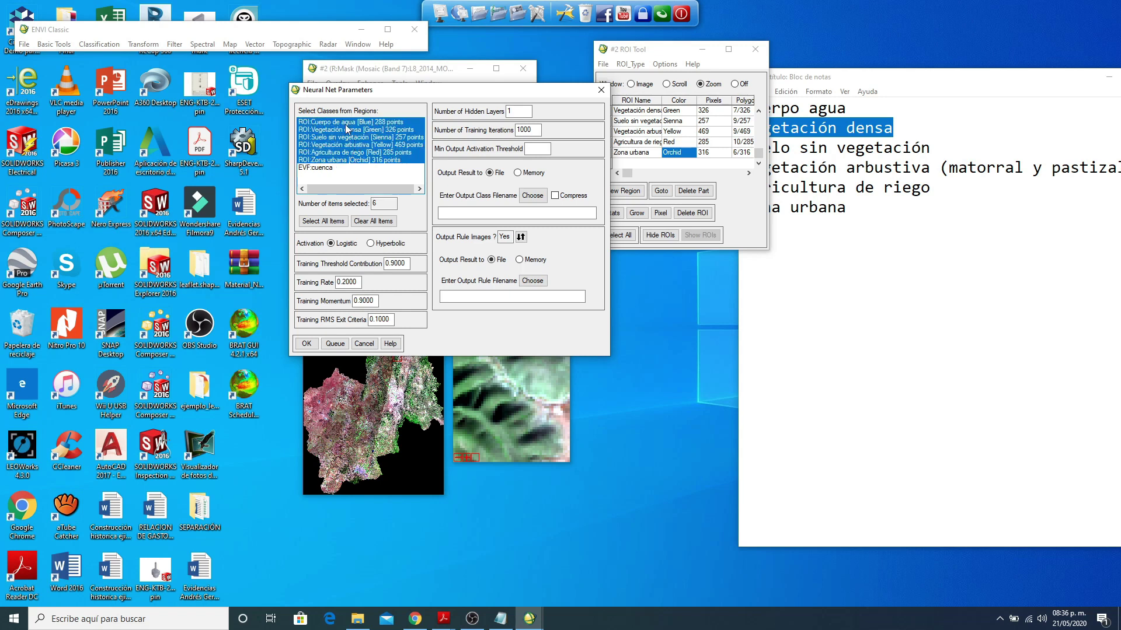
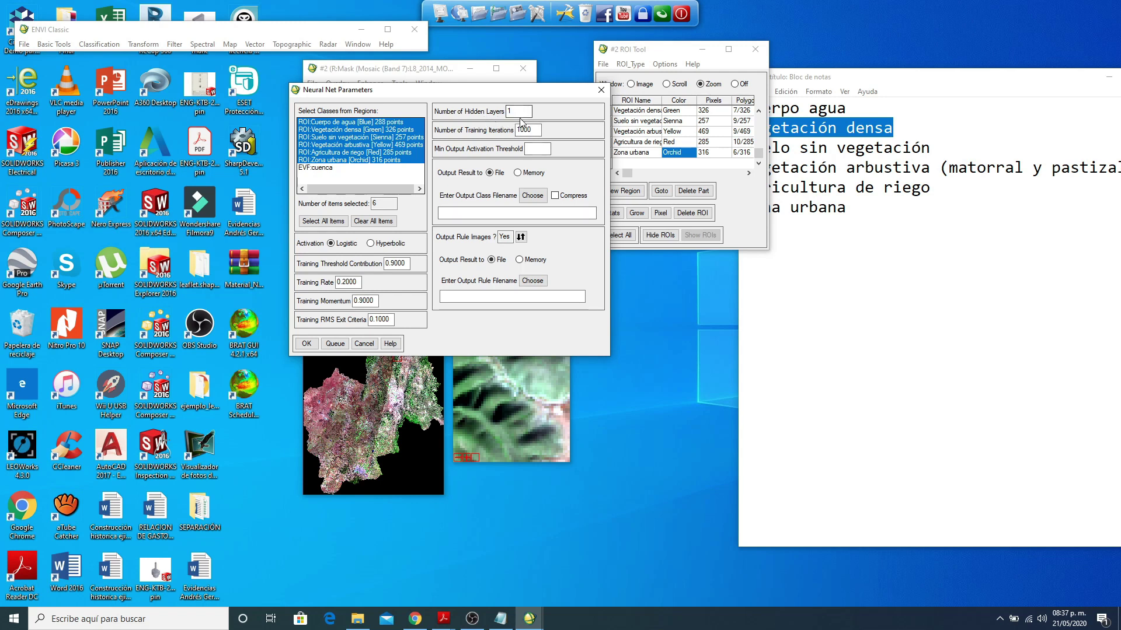
{"action": "left_click", "coordinate": [511, 112]}
{"action": "left_click", "coordinate": [520, 236]}
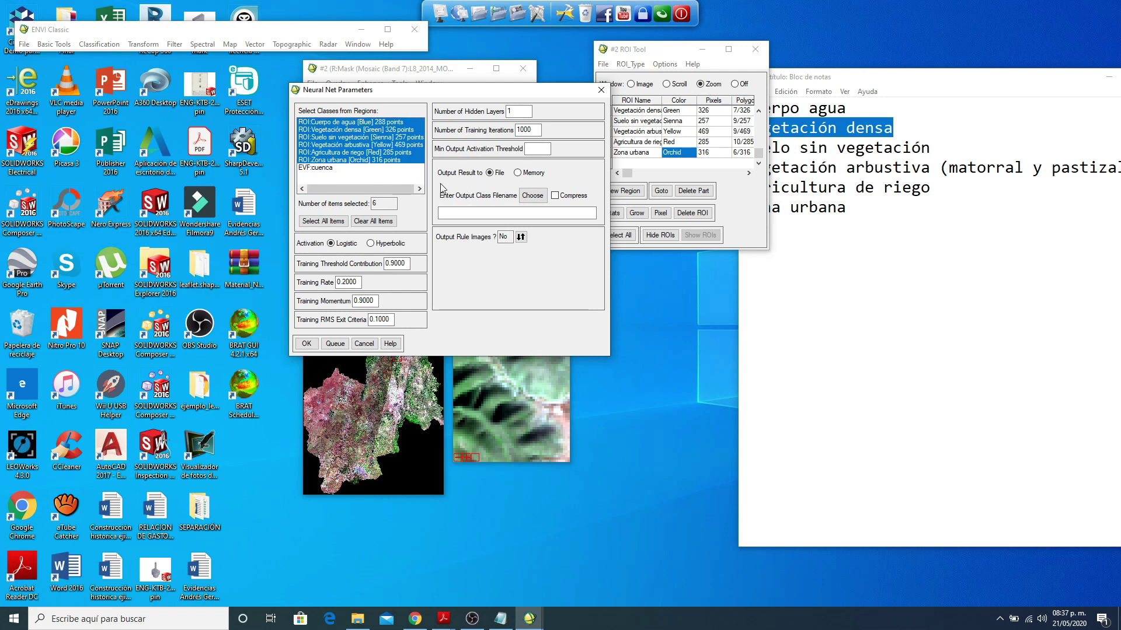
Step: Set the output class file to L8_CUENCA_CLASIFICACION in the P4 folder and move the parameters dialog clear of the image
{"action": "left_click", "coordinate": [532, 196]}
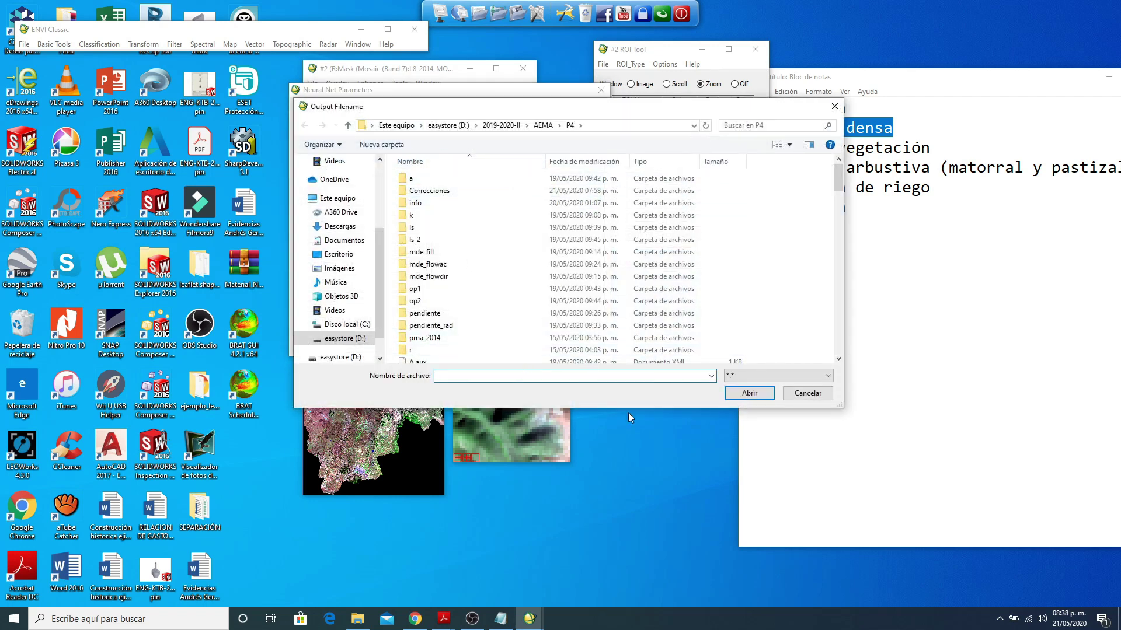
{"action": "type", "text": "L8_"}
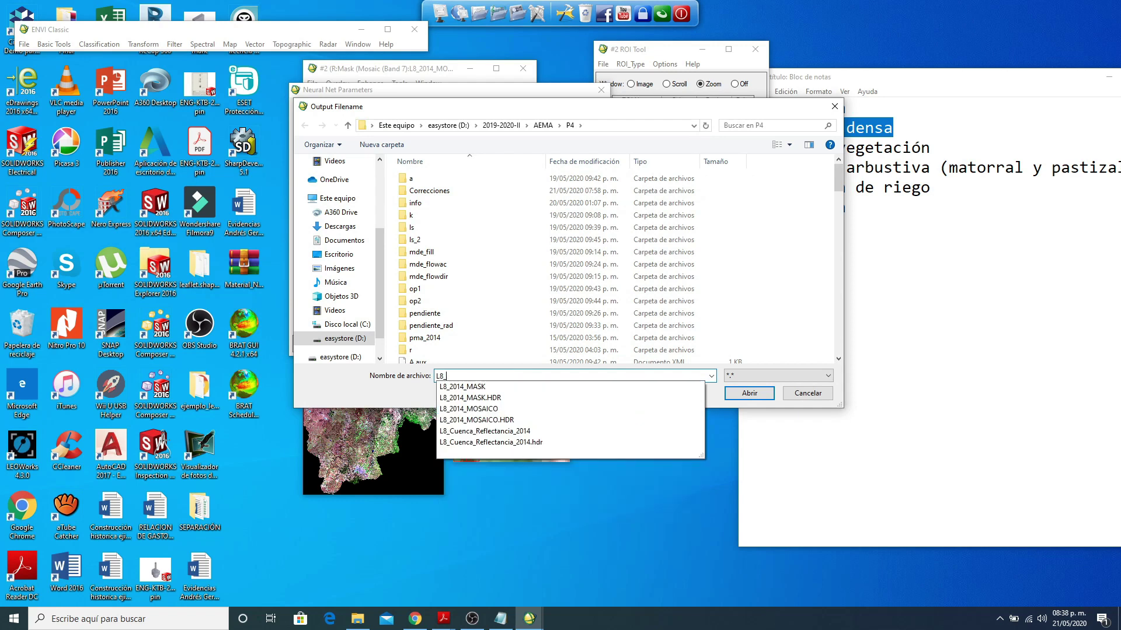
{"action": "type", "text": "C"}
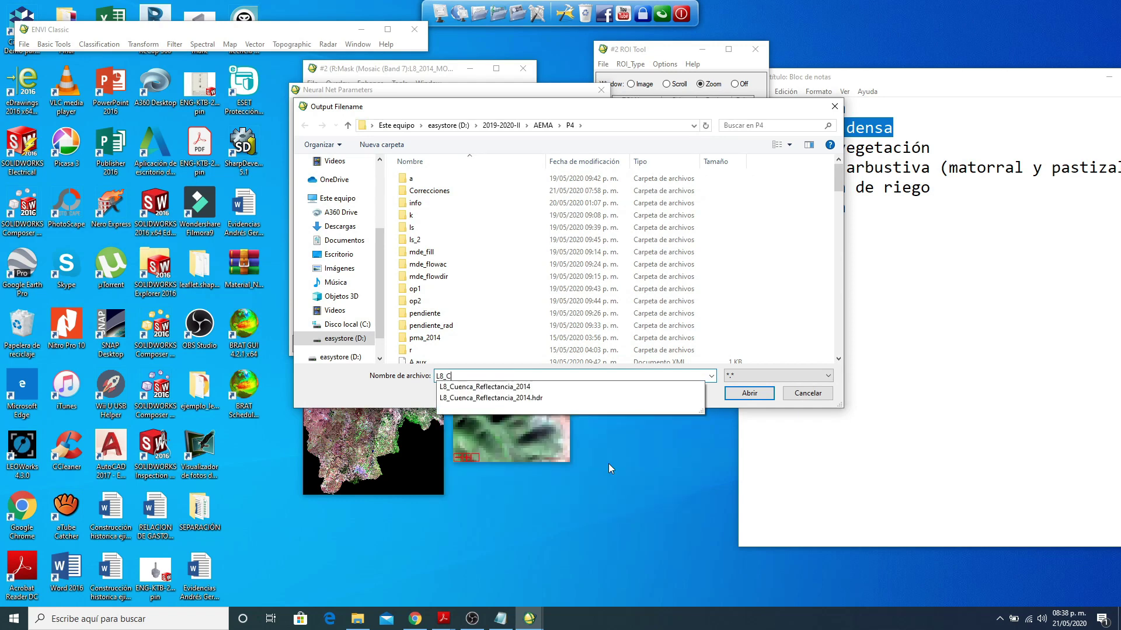
{"action": "type", "text": "UENCA_CLASIFIC"}
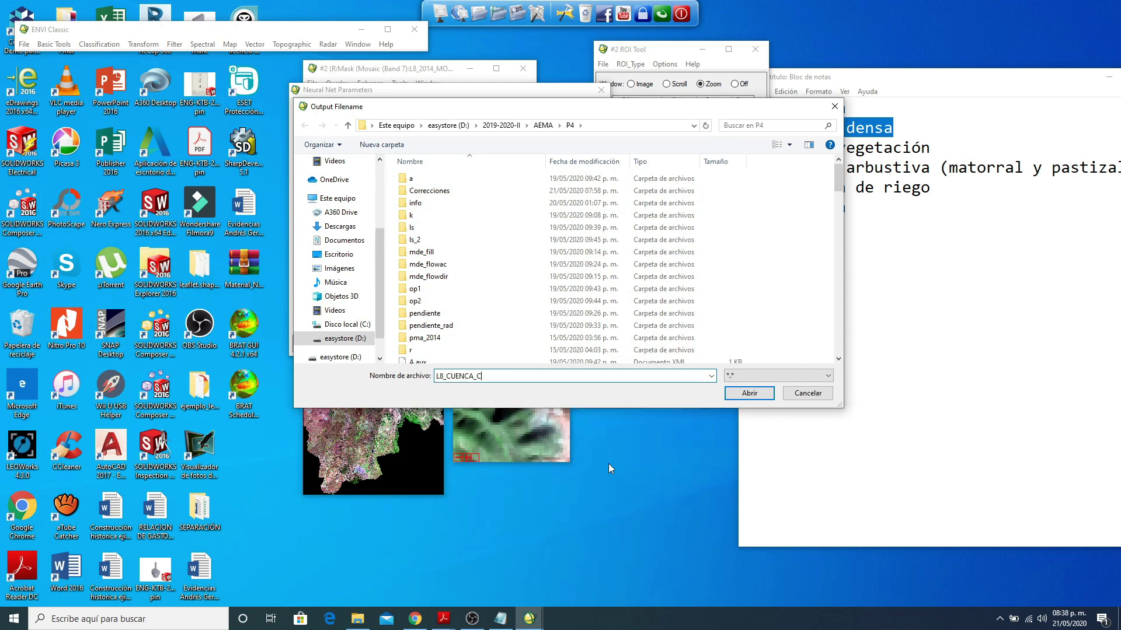
{"action": "type", "text": "ACION"}
{"action": "key", "text": "Return"}
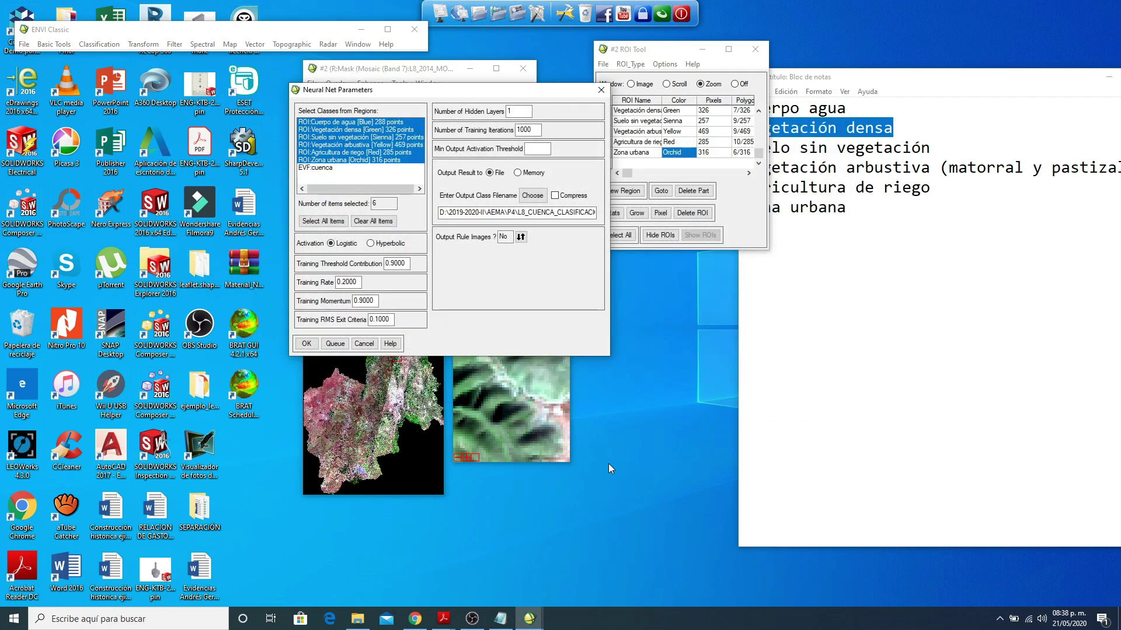
{"action": "left_click", "coordinate": [308, 343]}
{"action": "left_click_drag", "start_coordinate": [513, 92], "coordinate": [276, 76]}
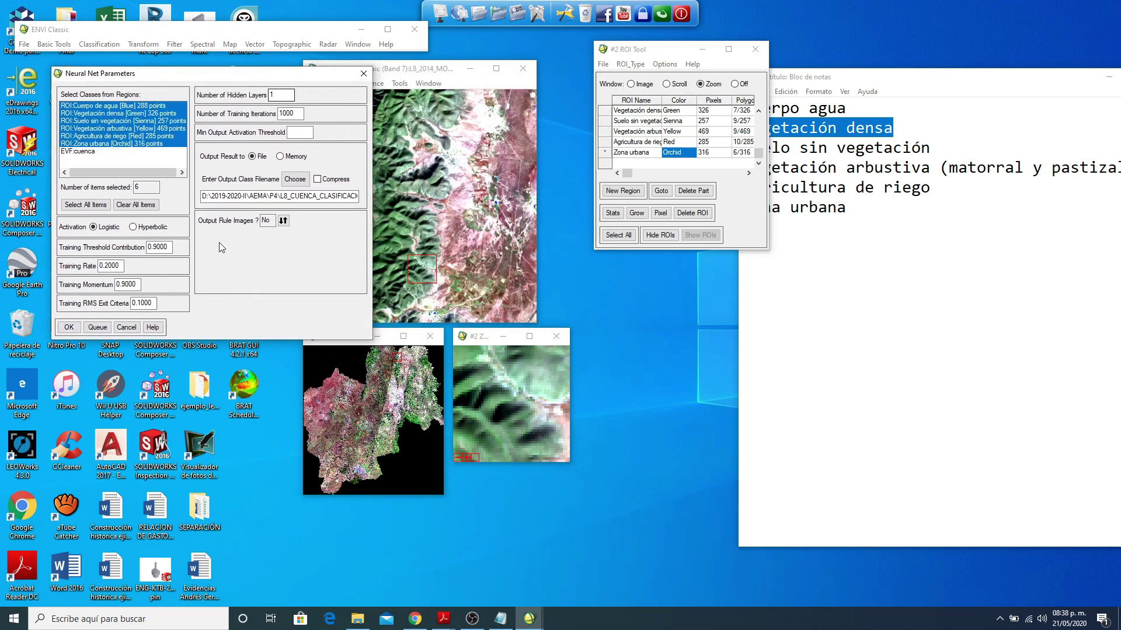
Step: Run the Neural Net classification with the set parameters and move the training progress window clear of the RMS plot
{"action": "left_click", "coordinate": [70, 330]}
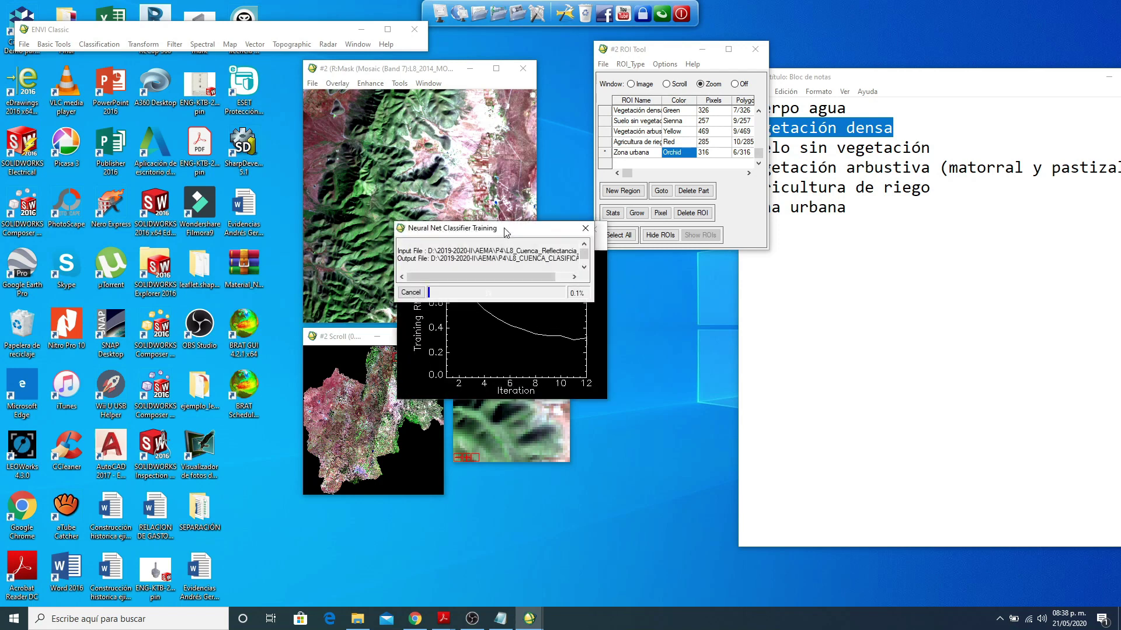
{"action": "left_click_drag", "start_coordinate": [506, 236], "coordinate": [496, 121]}
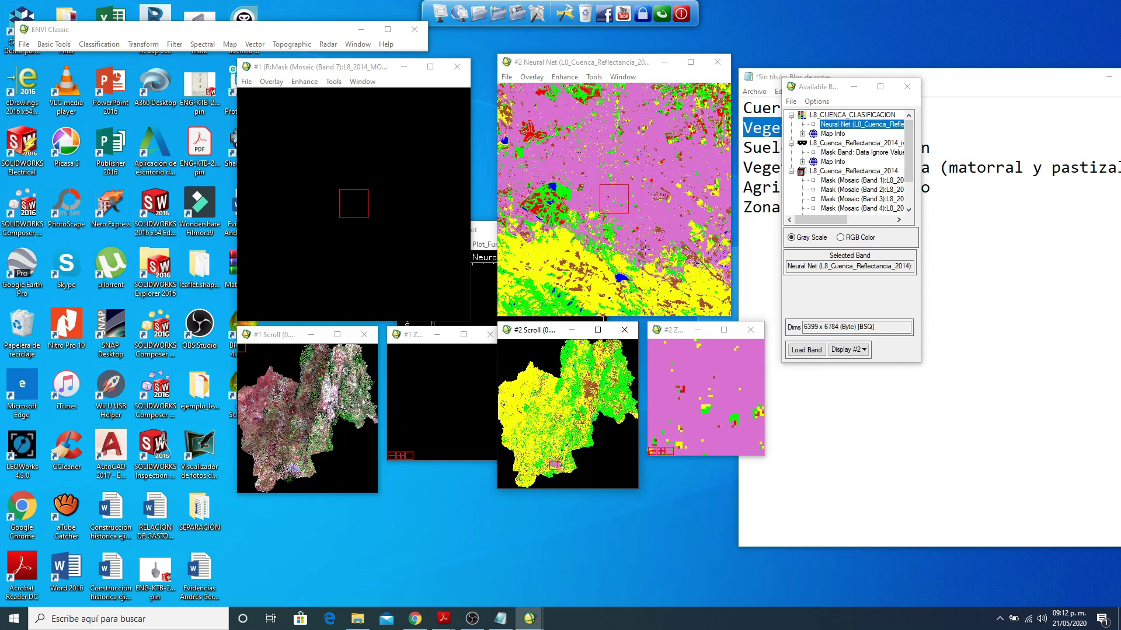
Step: Show the cursor location and value read-out for the classified image and place it clear of the classification display
{"action": "mouse_move", "coordinate": [567, 67]}
{"action": "left_mouse_down"}
{"action": "mouse_move", "coordinate": [593, 67]}
{"action": "mouse_move", "coordinate": [545, 71]}
{"action": "left_mouse_up"}
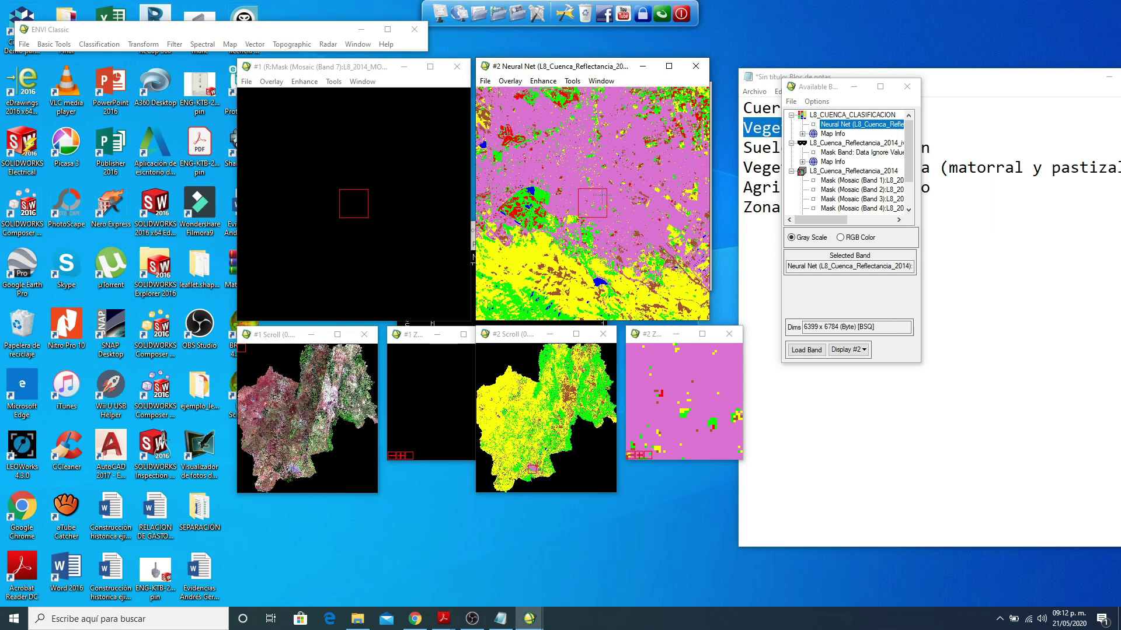
{"action": "right_click", "coordinate": [596, 205]}
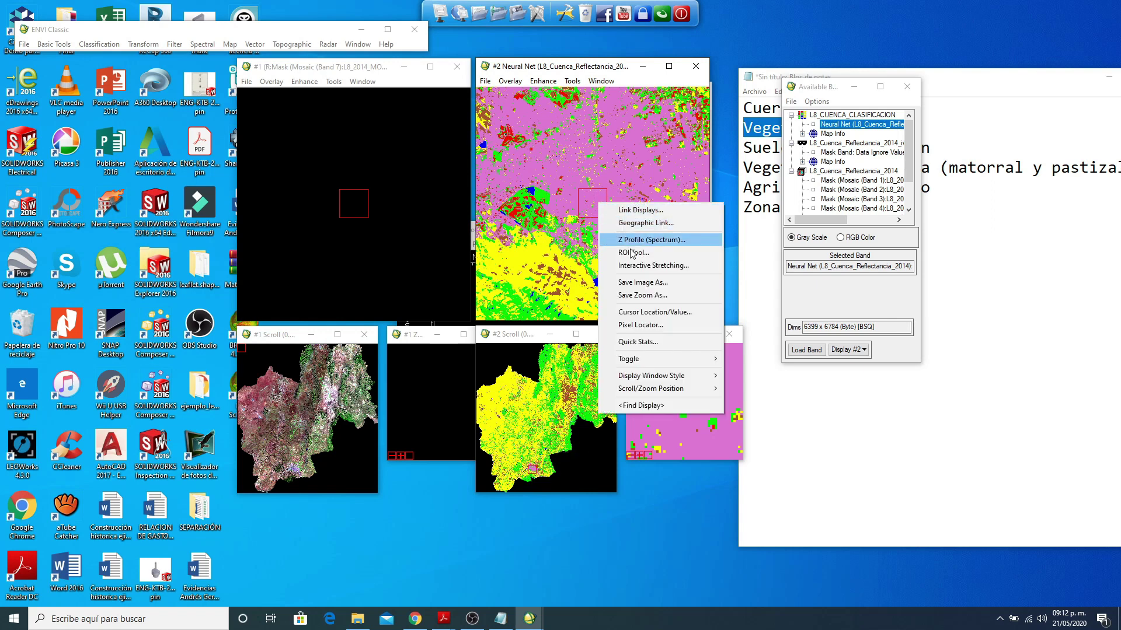
{"action": "left_click", "coordinate": [630, 304]}
{"action": "left_click_drag", "start_coordinate": [443, 230], "coordinate": [340, 147]}
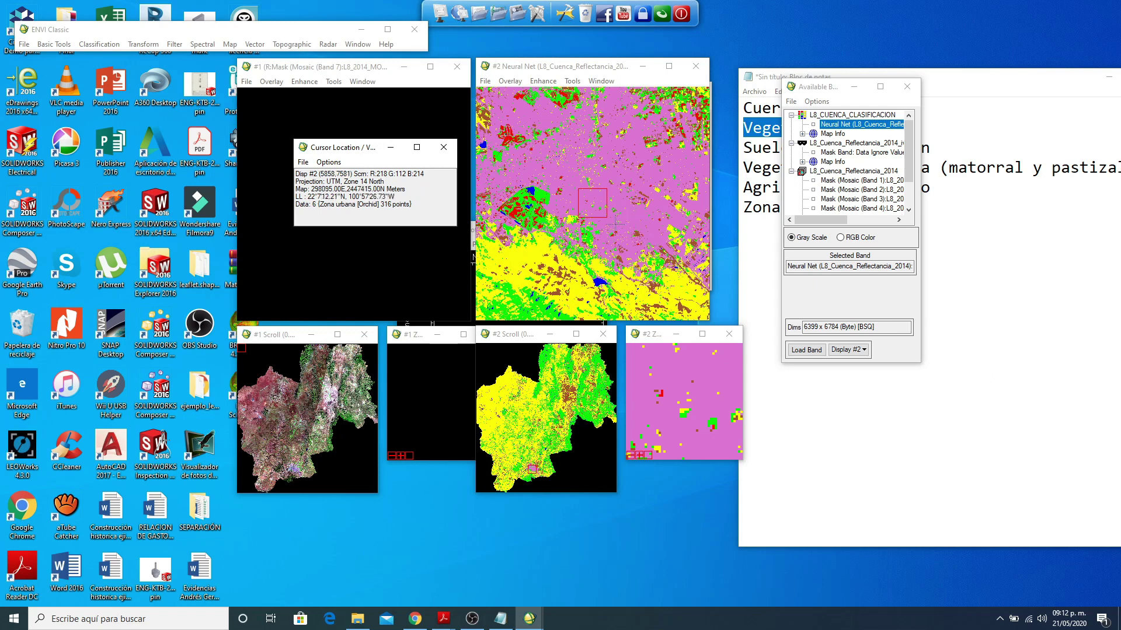
Step: Examine the classes assigned across the Neural Net result, covering the urban area, the central valley, the eastern vegetation and the southwest of the basin
{"action": "left_click", "coordinate": [540, 217]}
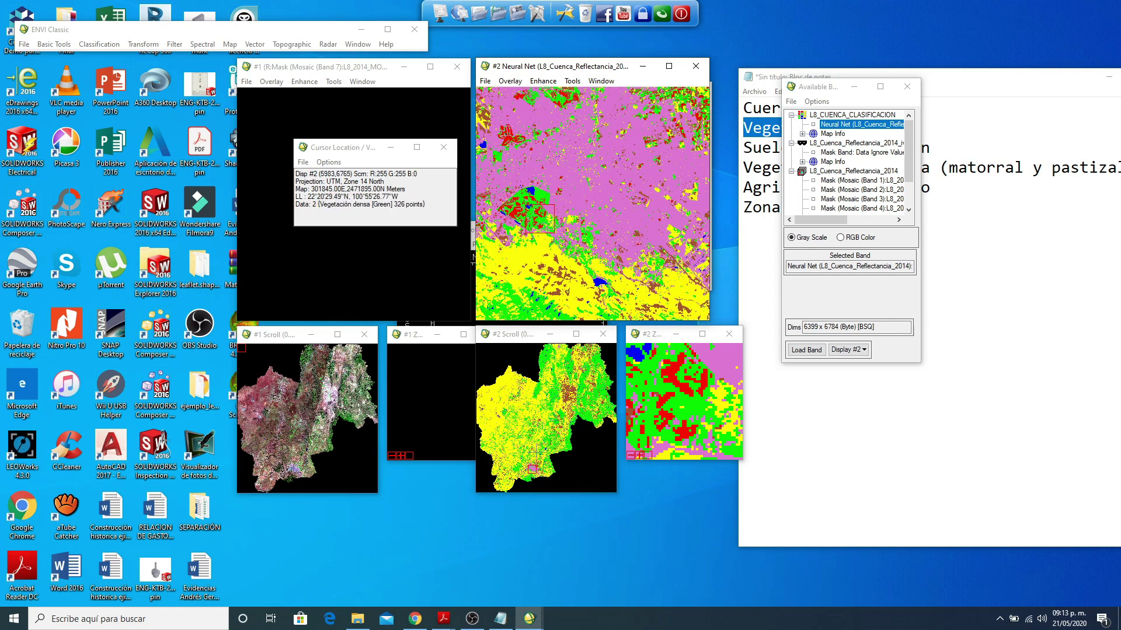
{"action": "left_click", "coordinate": [568, 389]}
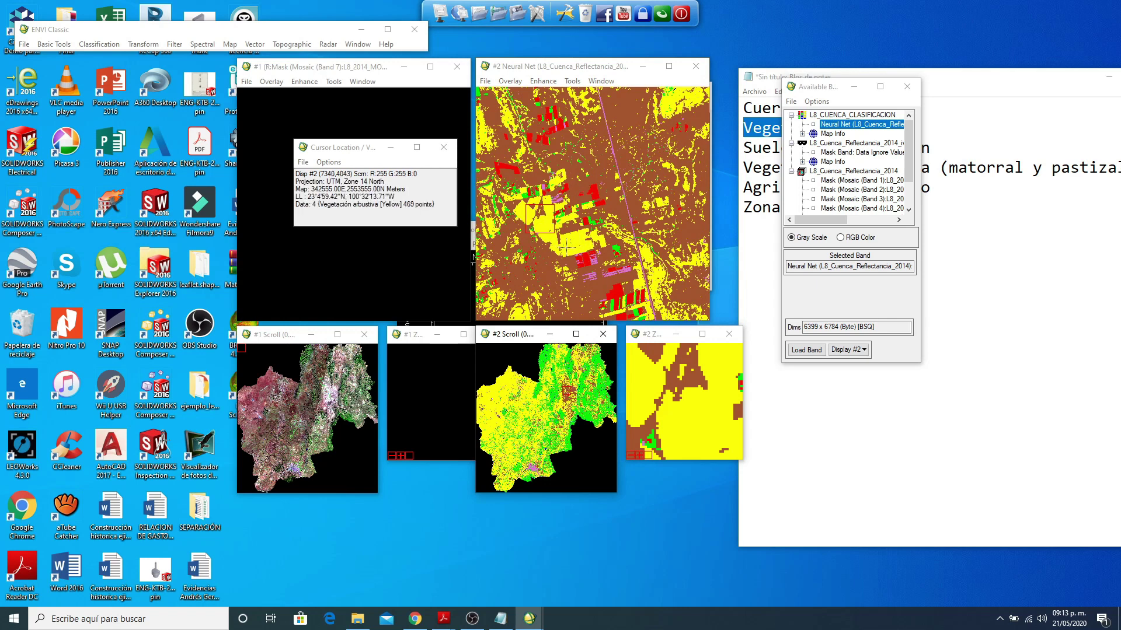
{"action": "left_click", "coordinate": [613, 274]}
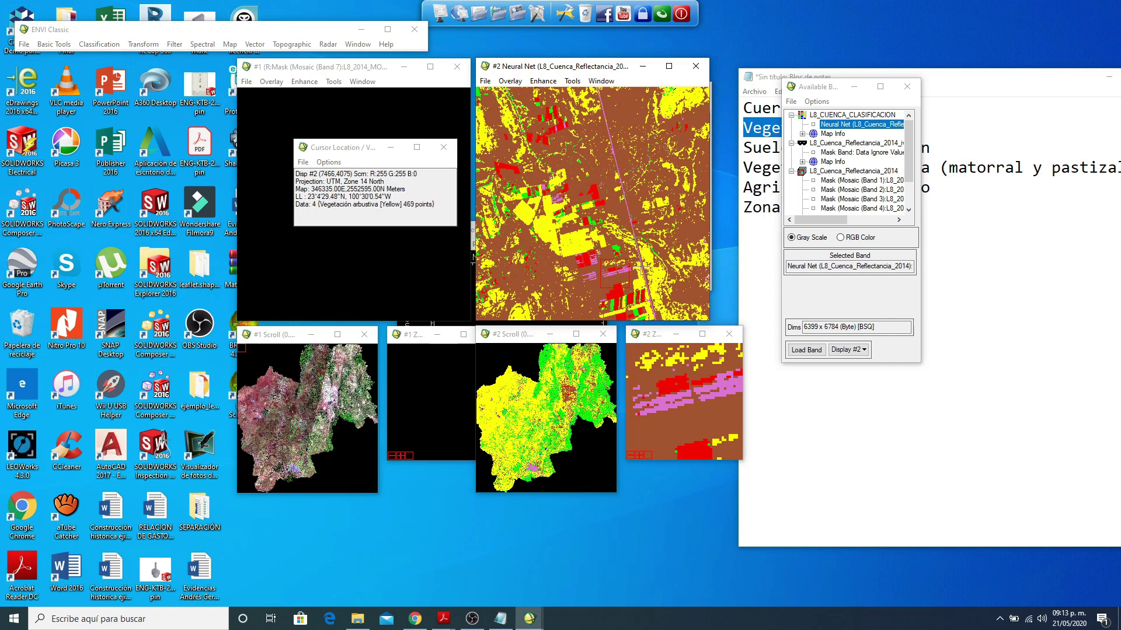
{"action": "left_click", "coordinate": [630, 208]}
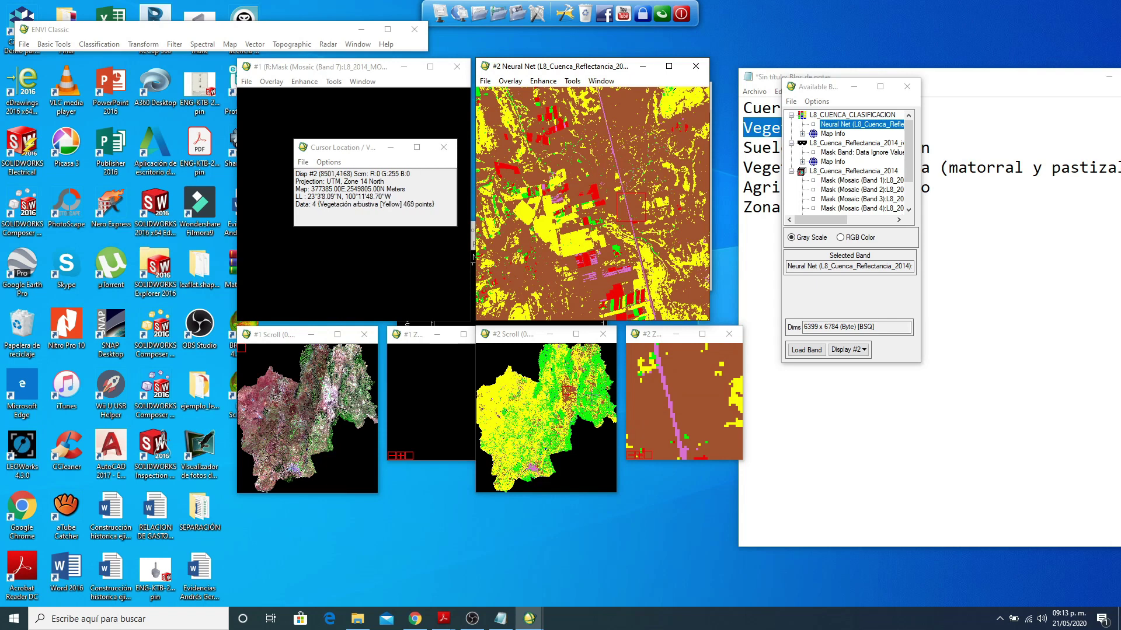
{"action": "left_click", "coordinate": [591, 395]}
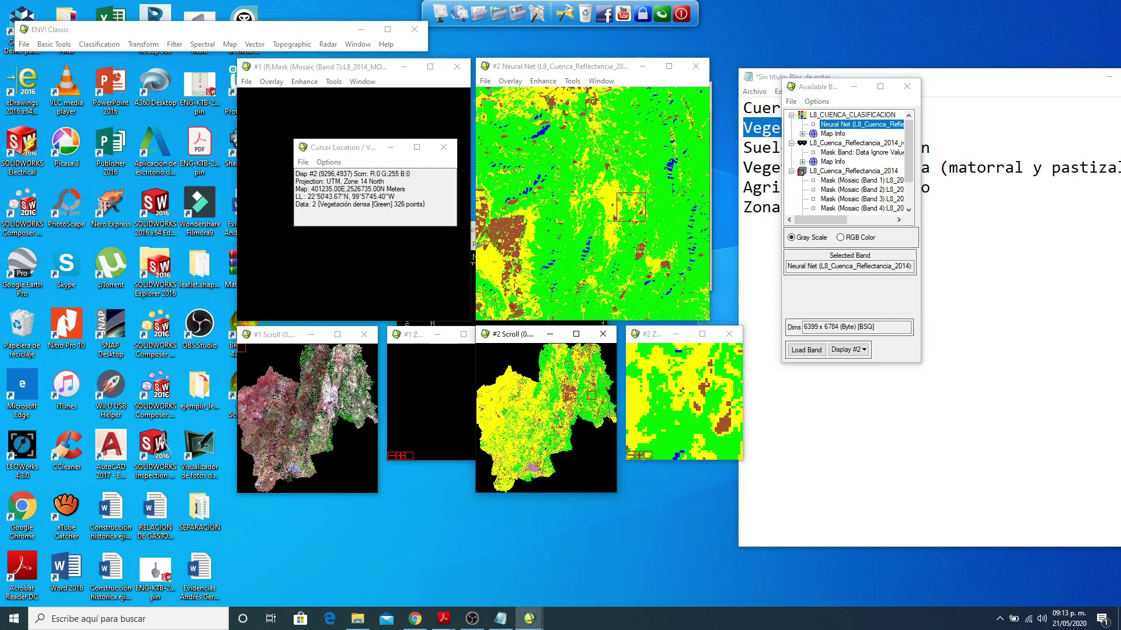
{"action": "left_click", "coordinate": [608, 411]}
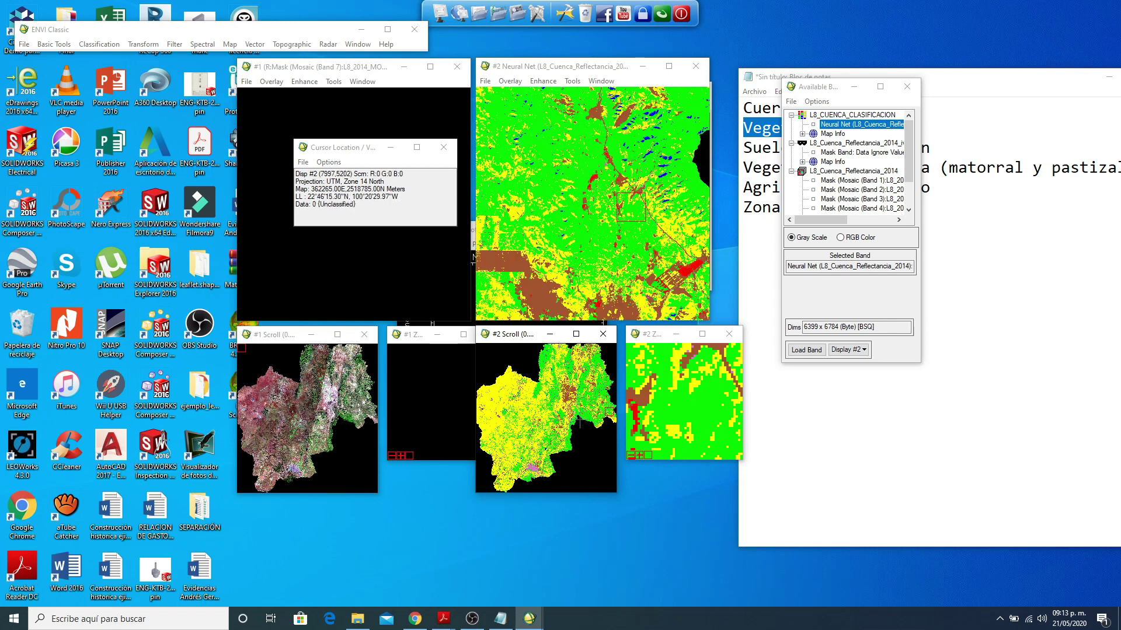
{"action": "left_click", "coordinate": [539, 462]}
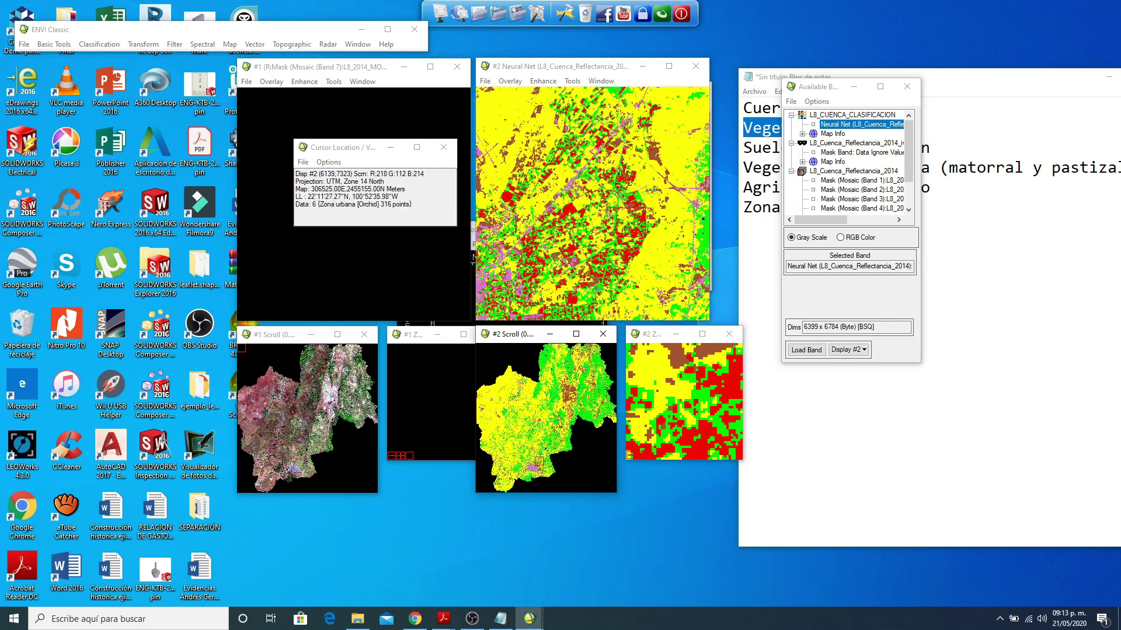
{"action": "left_click", "coordinate": [600, 291]}
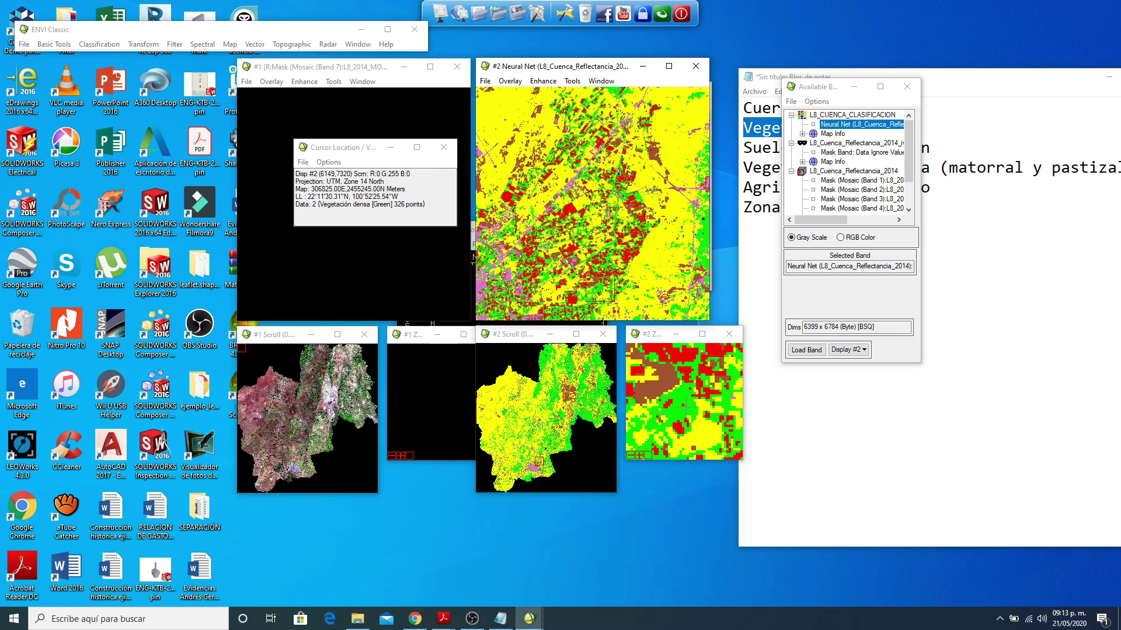
{"action": "left_click_drag", "start_coordinate": [496, 418], "coordinate": [509, 474]}
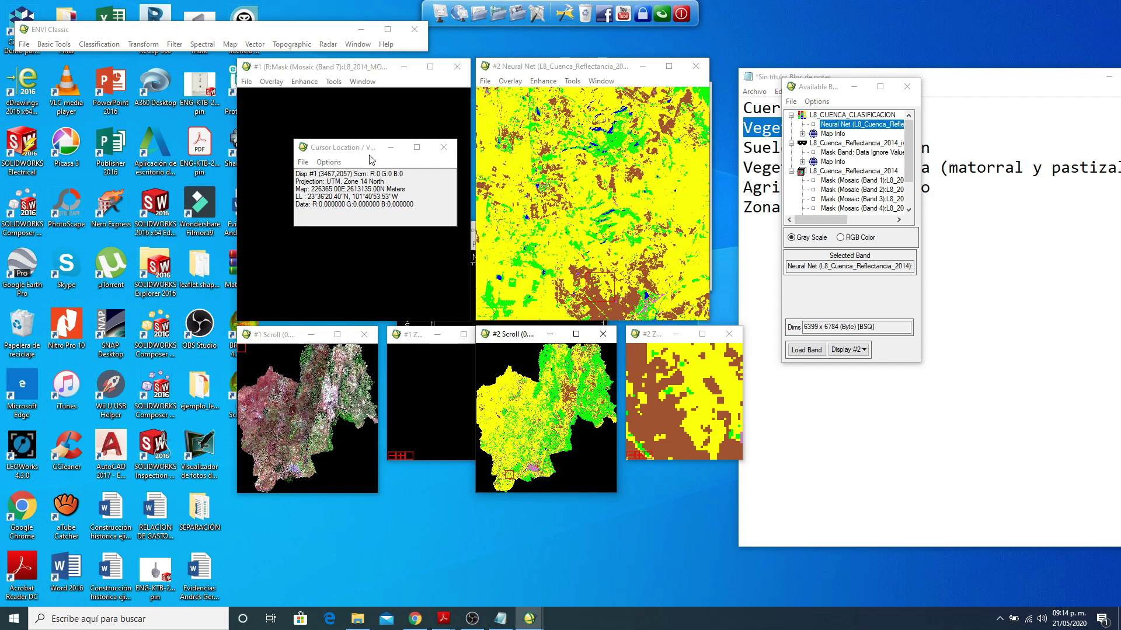
Step: Close the cursor value read-out, both image displays and the Neural Net RMS plot
{"action": "left_click_drag", "start_coordinate": [362, 151], "coordinate": [339, 148]}
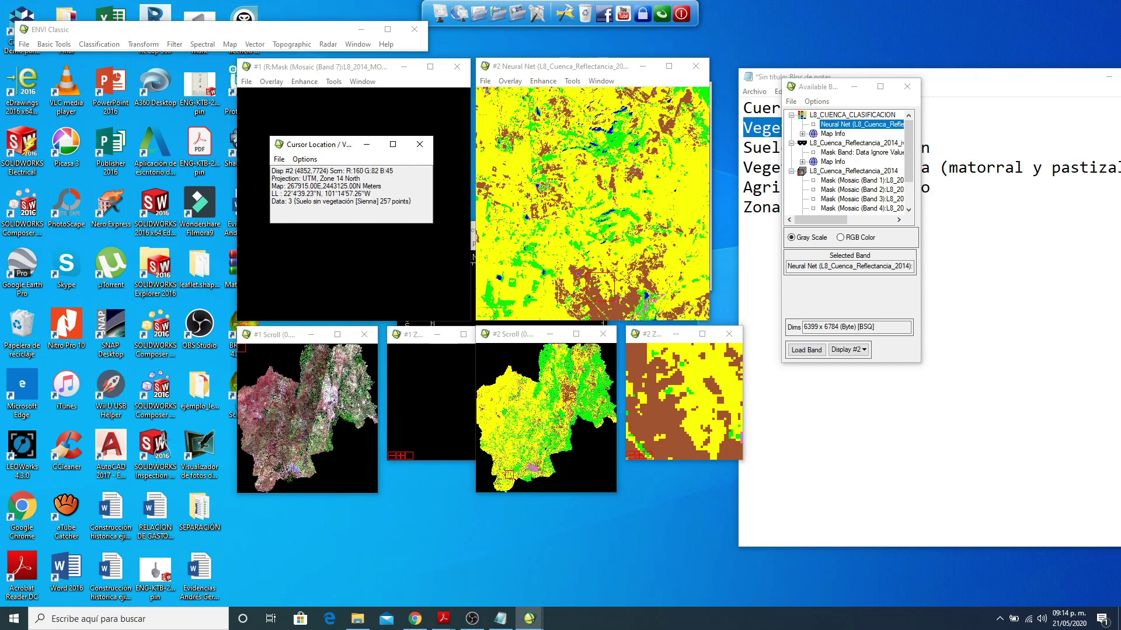
{"action": "left_click", "coordinate": [420, 144]}
{"action": "left_click", "coordinate": [456, 66]}
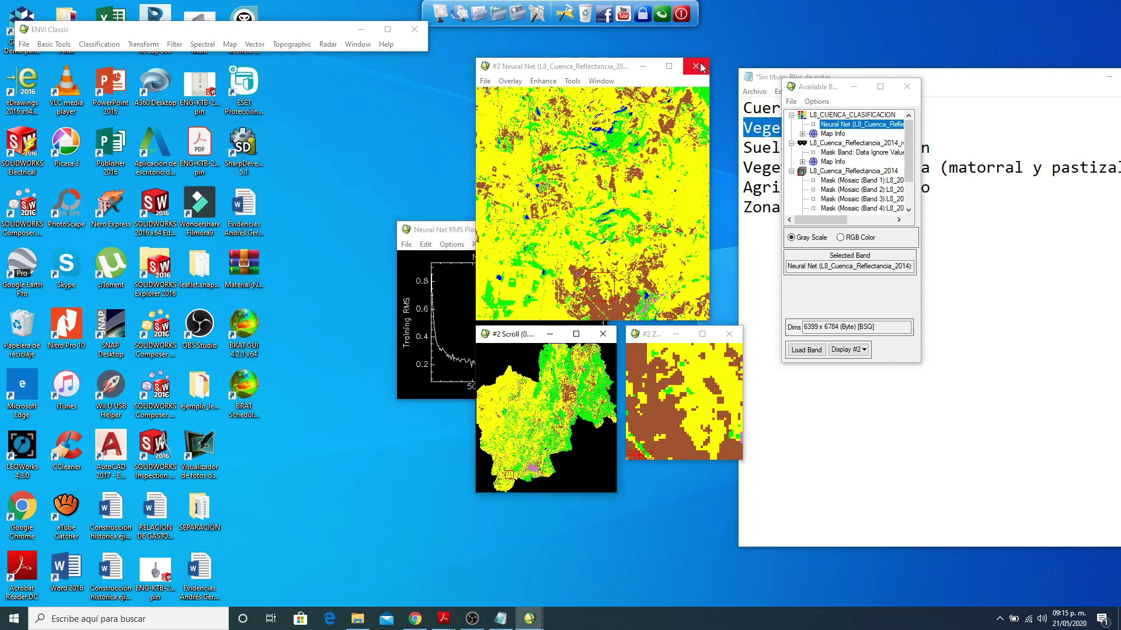
{"action": "left_click", "coordinate": [695, 66]}
{"action": "left_click", "coordinate": [593, 229]}
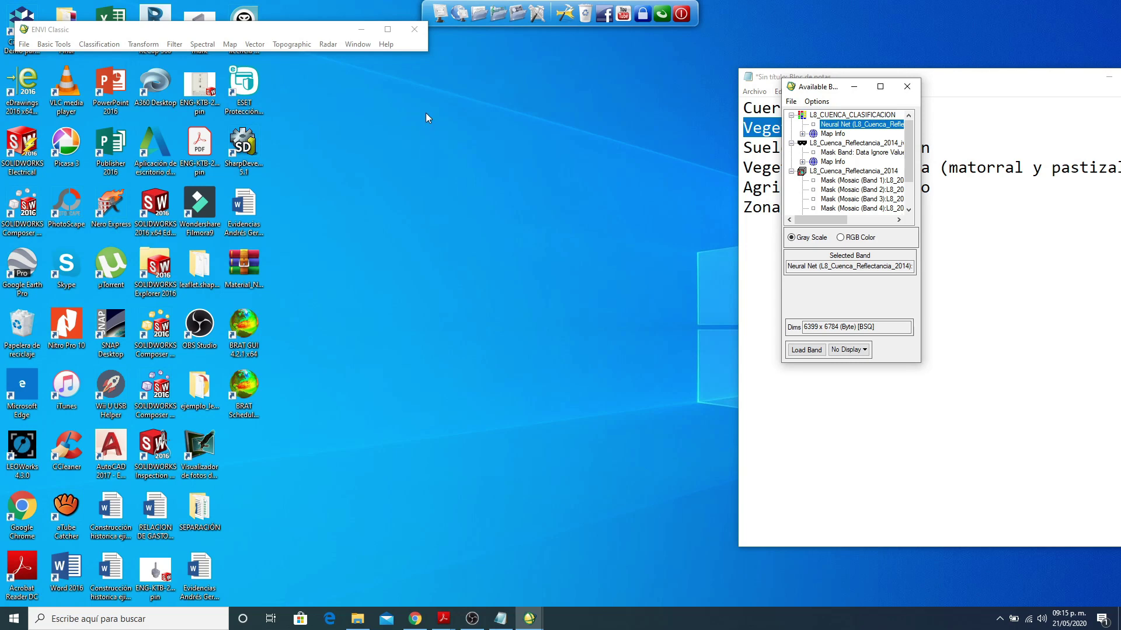
Step: Start a TIFF/GeoTIFF export with L8_CUENCA_CLASIFICACION as the input file, using the full scene
{"action": "left_click", "coordinate": [24, 44]}
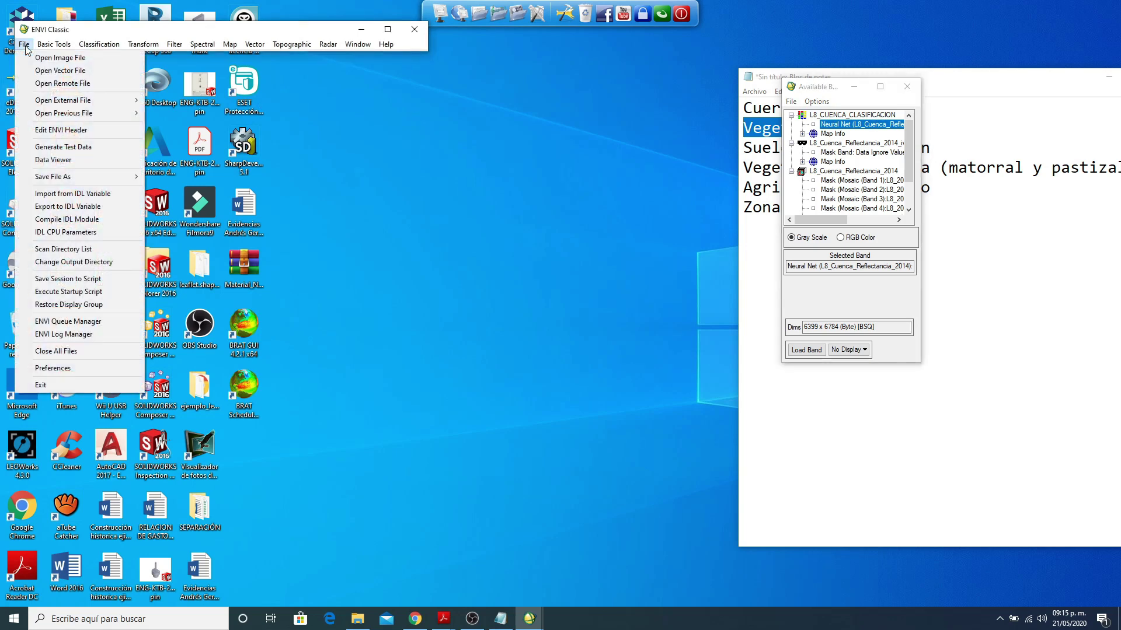
{"action": "mouse_move", "coordinate": [71, 177]}
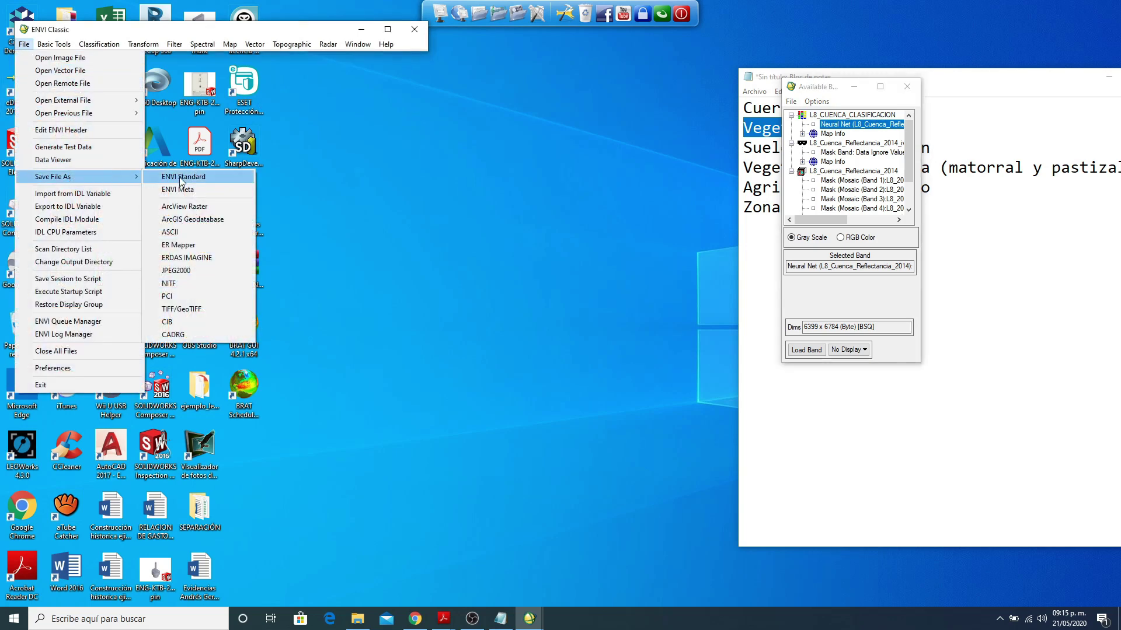
{"action": "left_click", "coordinate": [208, 308]}
{"action": "left_click", "coordinate": [211, 131]}
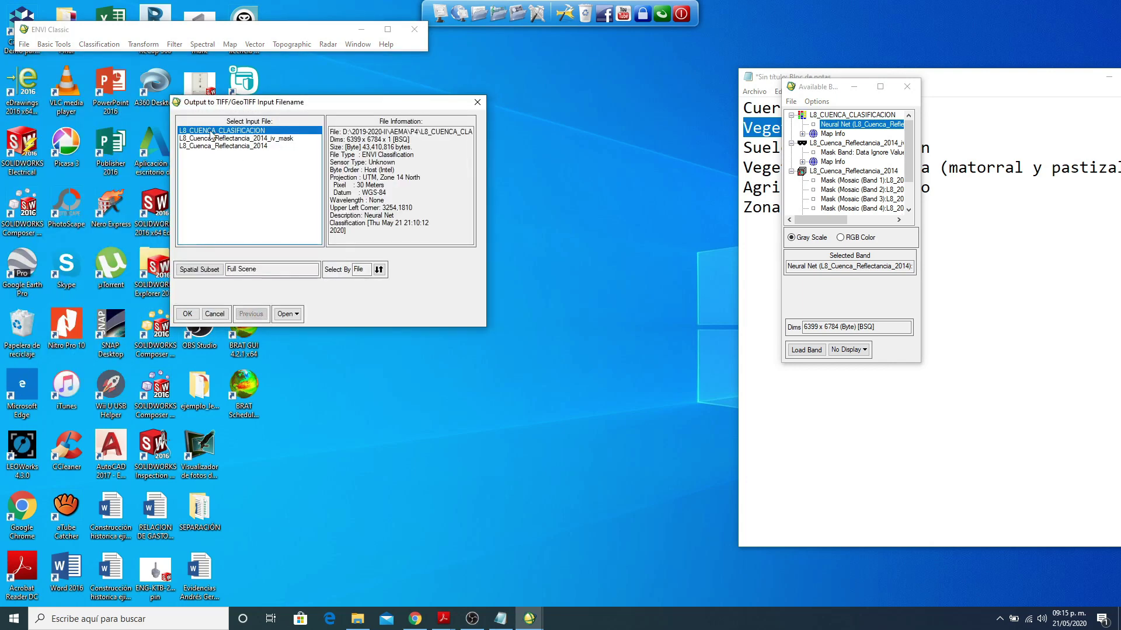
{"action": "left_click", "coordinate": [187, 314]}
Step: Name the GeoTIFF output L8_CUENCA_CLAS in the P4 folder and run the export
{"action": "left_click", "coordinate": [489, 252]}
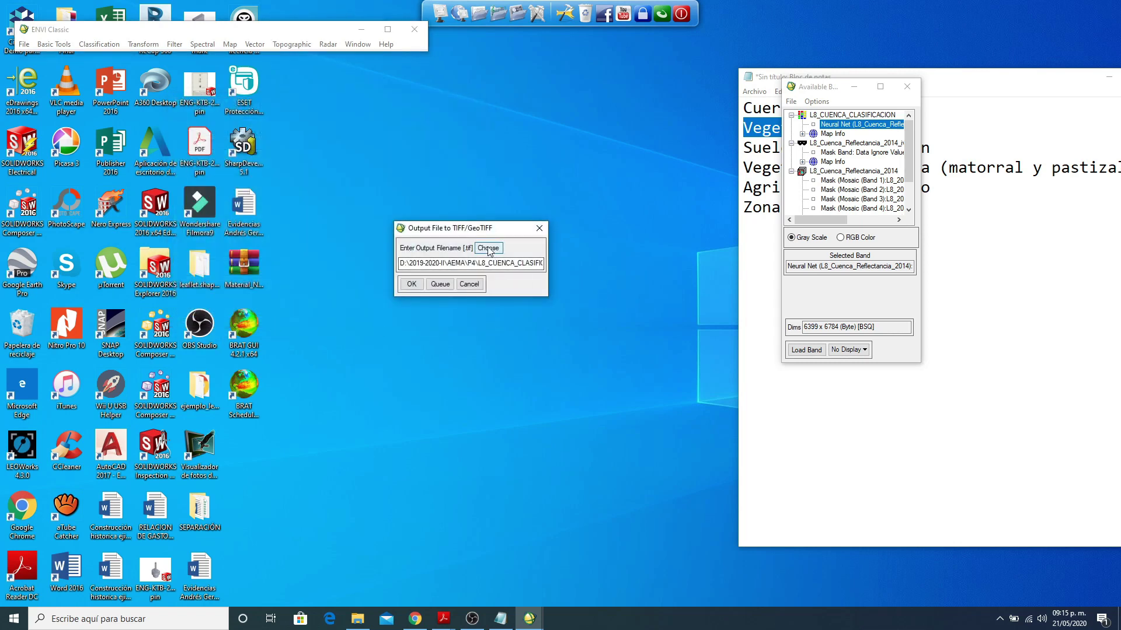
{"action": "scroll", "coordinate": [615, 350], "scroll_direction": "down", "scroll_amount": 10}
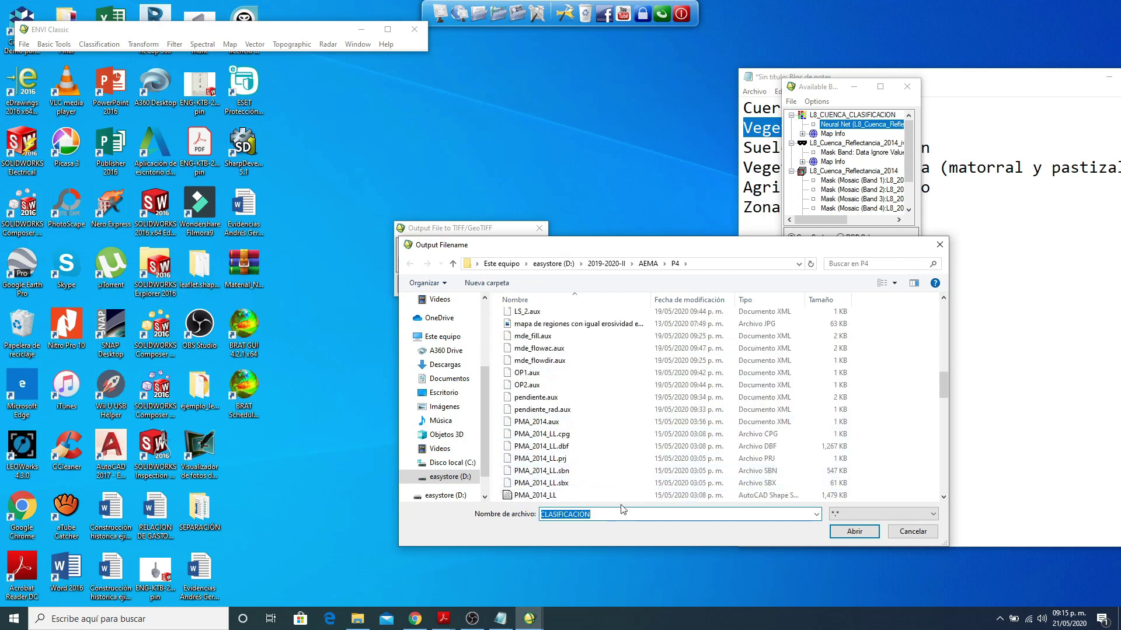
{"action": "double_click", "coordinate": [646, 518]}
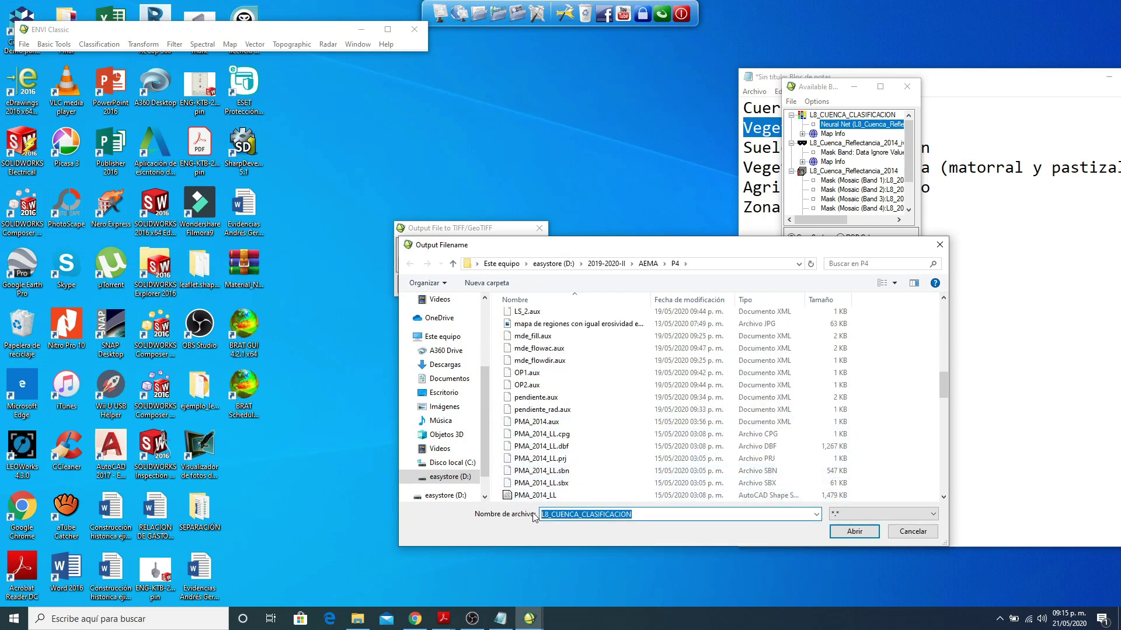
{"action": "left_click", "coordinate": [646, 519]}
{"action": "left_click_drag", "start_coordinate": [646, 518], "coordinate": [599, 517]}
{"action": "key", "text": "BackSpace"}
{"action": "key", "text": "Return"}
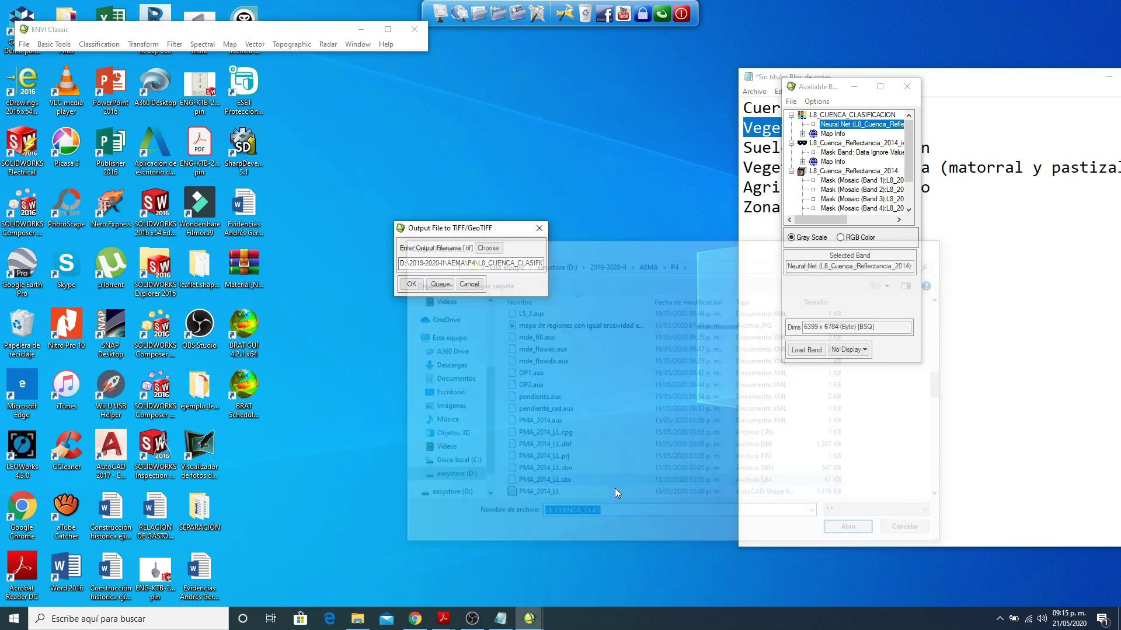
{"action": "left_click", "coordinate": [412, 285]}
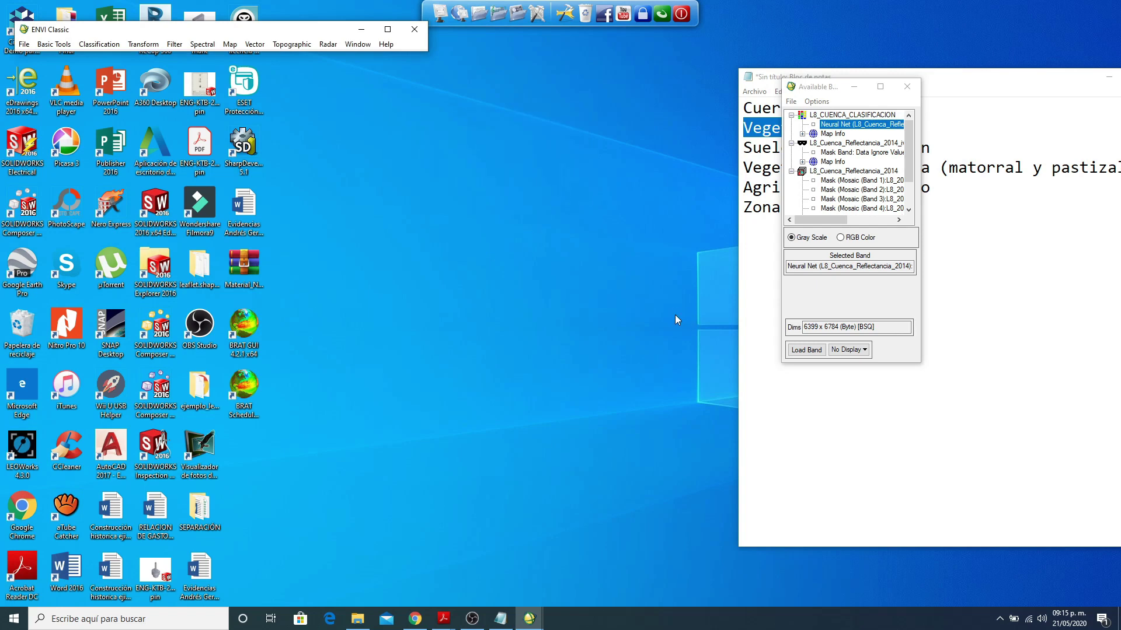
Step: Launch ArcMap 10.5 and dismiss its Getting Started window to work in a blank map
{"action": "left_click", "coordinate": [159, 620]}
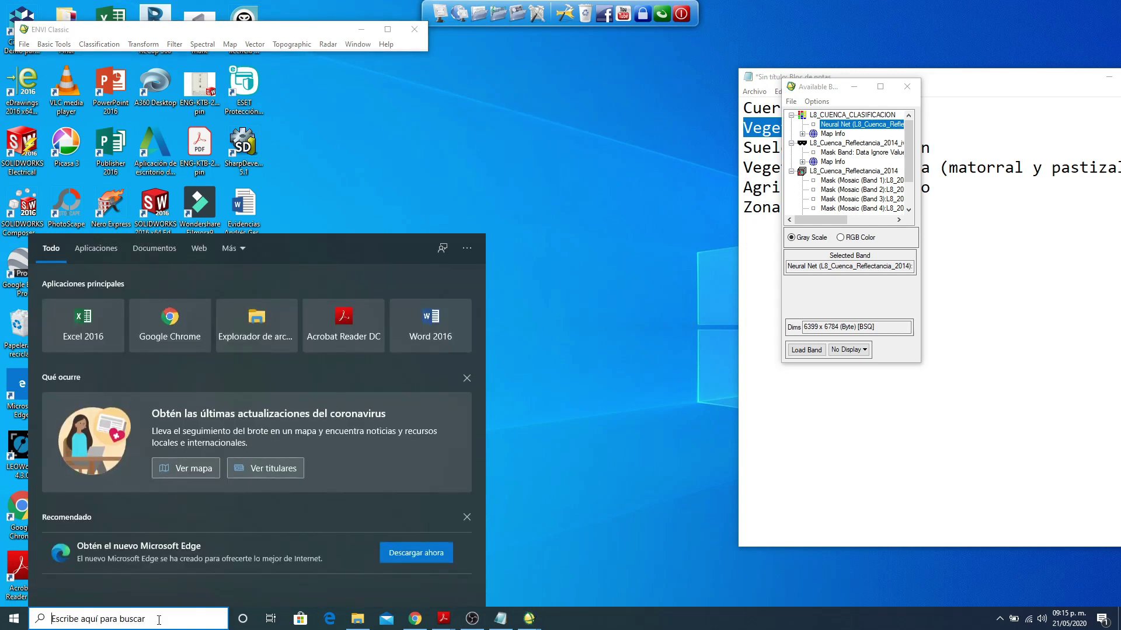
{"action": "type", "text": "AR"}
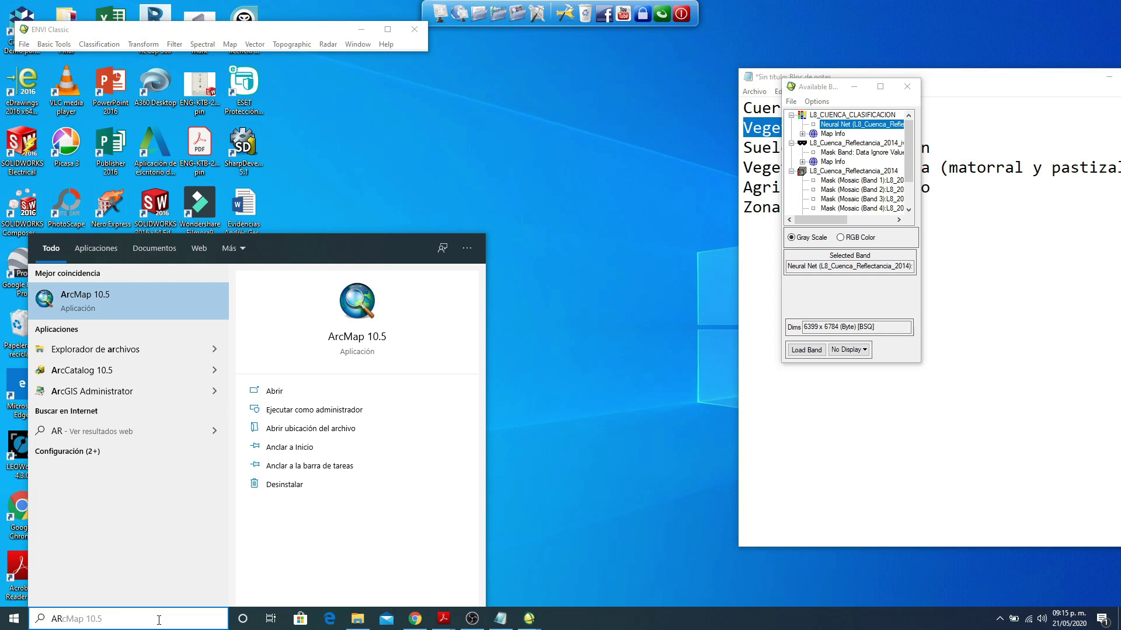
{"action": "key", "text": "Escape"}
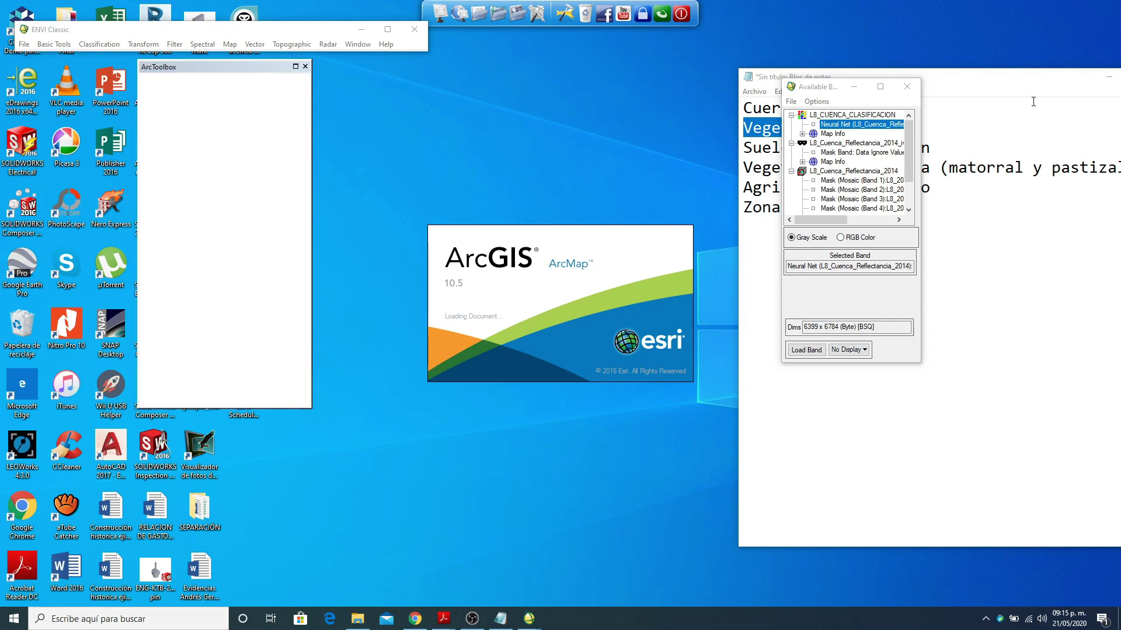
{"action": "left_click", "coordinate": [998, 85]}
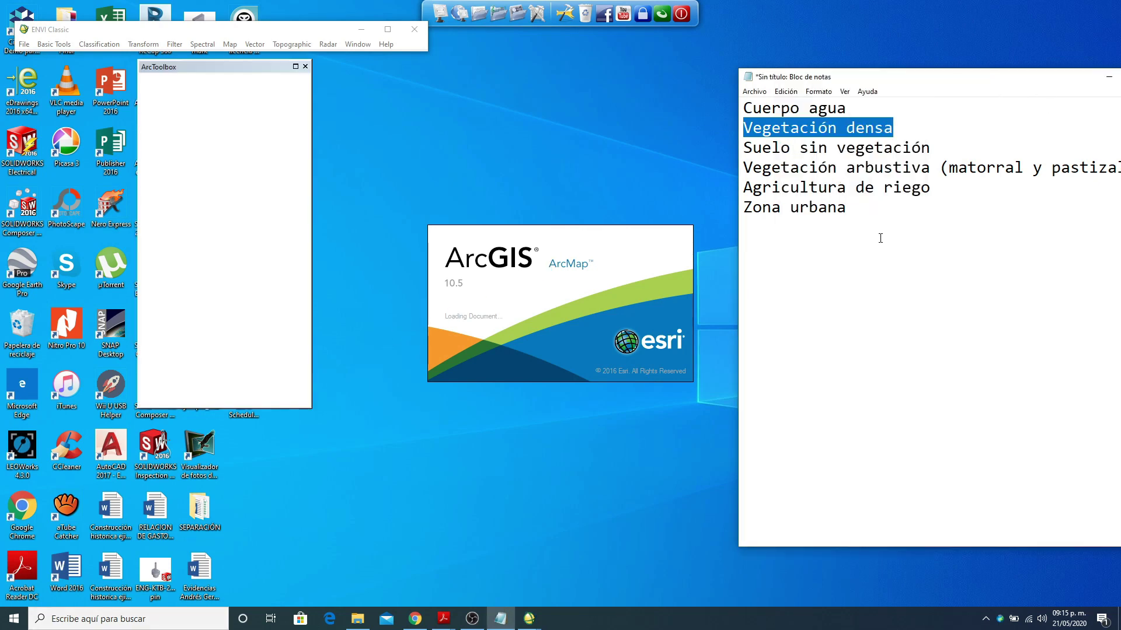
{"action": "left_click_drag", "start_coordinate": [880, 238], "coordinate": [744, 106]}
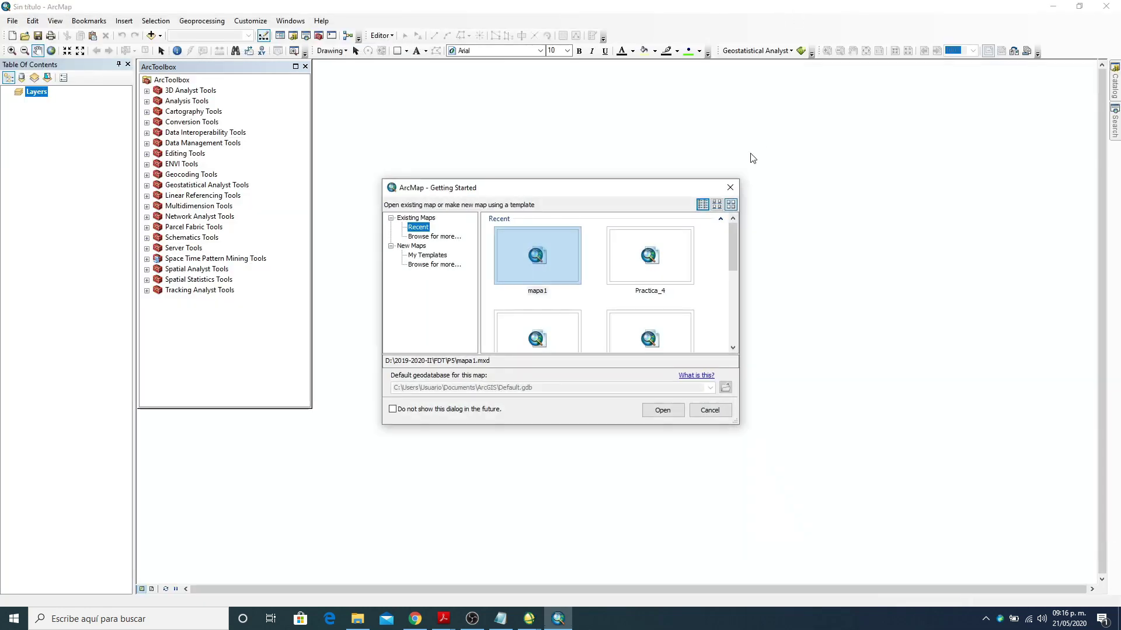
{"action": "left_click", "coordinate": [730, 187]}
Step: Add the L8_CUENCA_CLAS.tif raster from the P4 folder to the map
{"action": "left_click", "coordinate": [151, 35]}
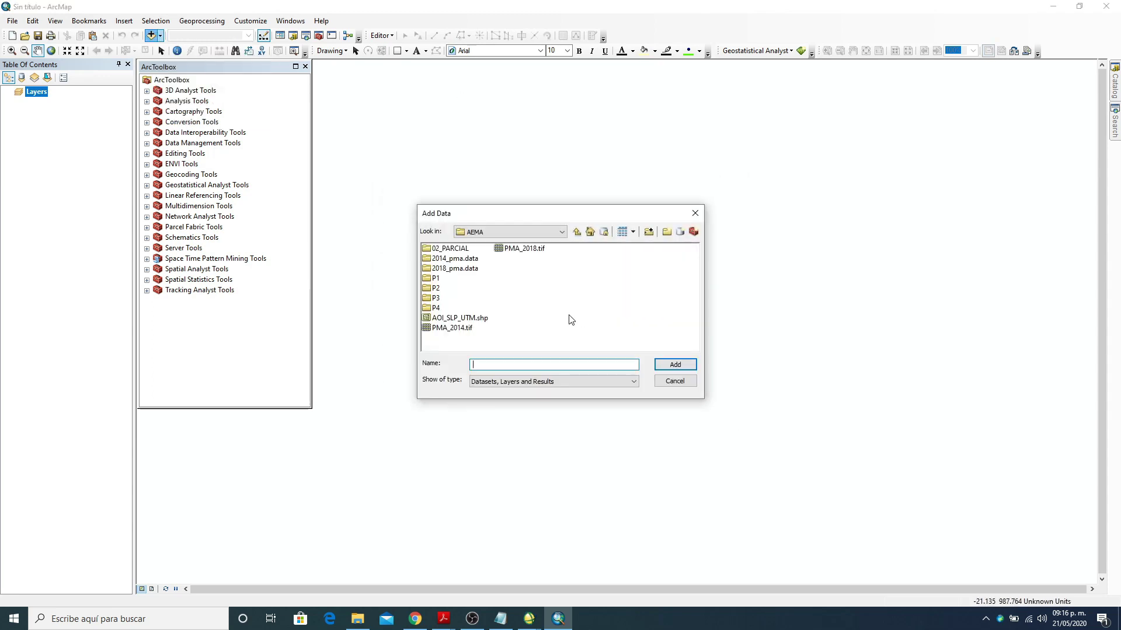
{"action": "double_click", "coordinate": [436, 307]}
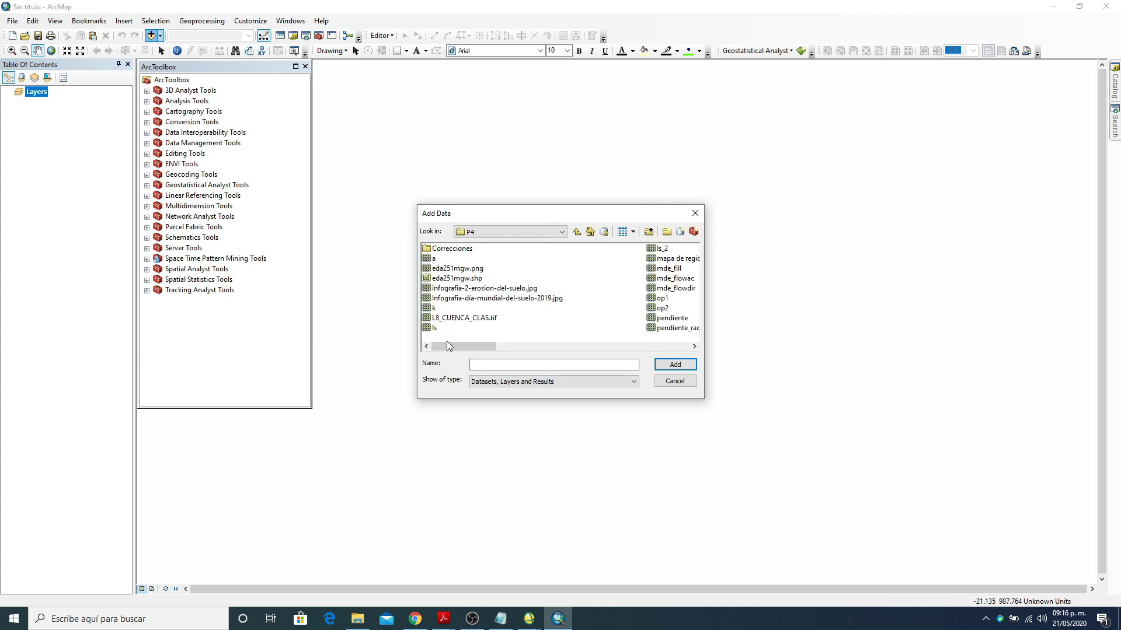
{"action": "left_click", "coordinate": [464, 319]}
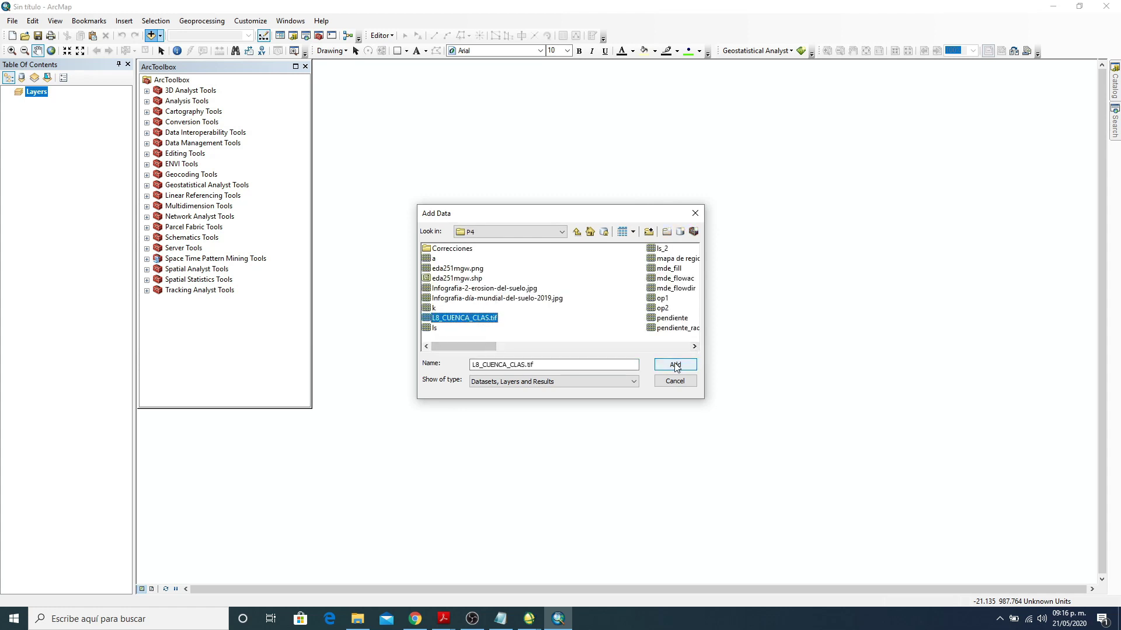
{"action": "left_click", "coordinate": [674, 364]}
{"action": "left_click", "coordinate": [597, 294]}
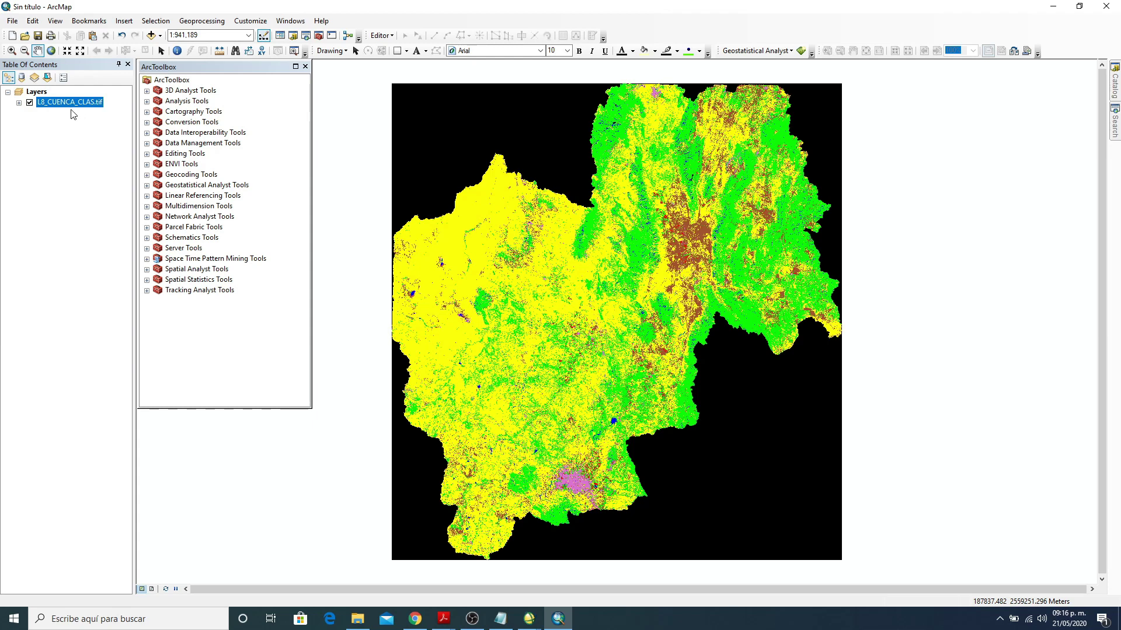
Step: Start exporting the L8_CUENCA_CLAS.tif raster data with D:\2019-2020-II\AEMA\P4 as the output location
{"action": "right_click", "coordinate": [56, 103]}
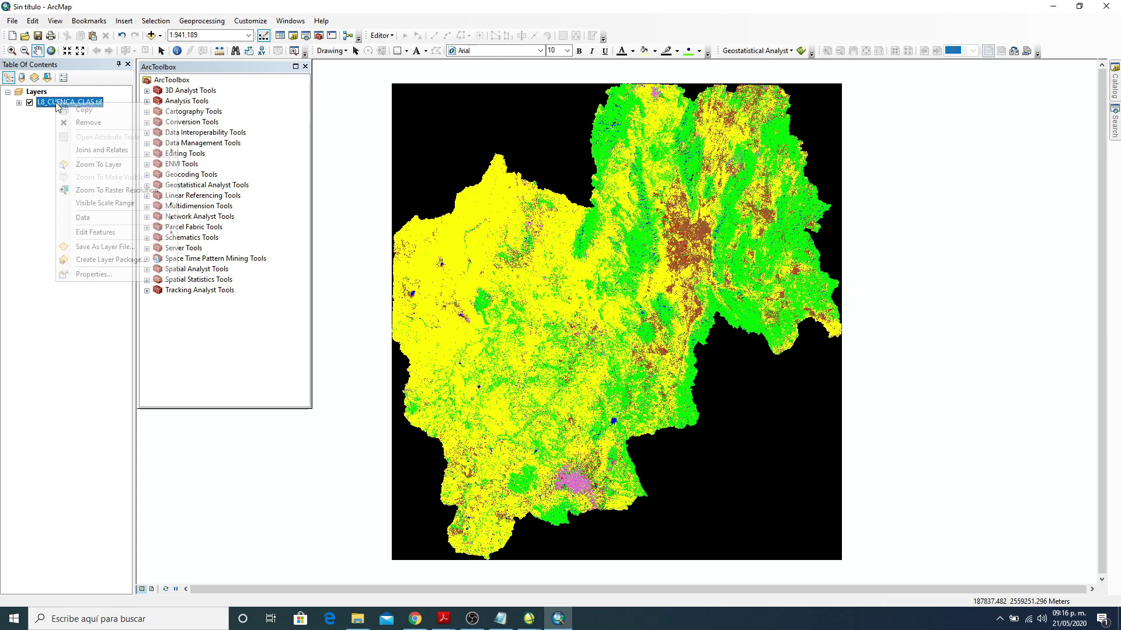
{"action": "mouse_move", "coordinate": [119, 219]}
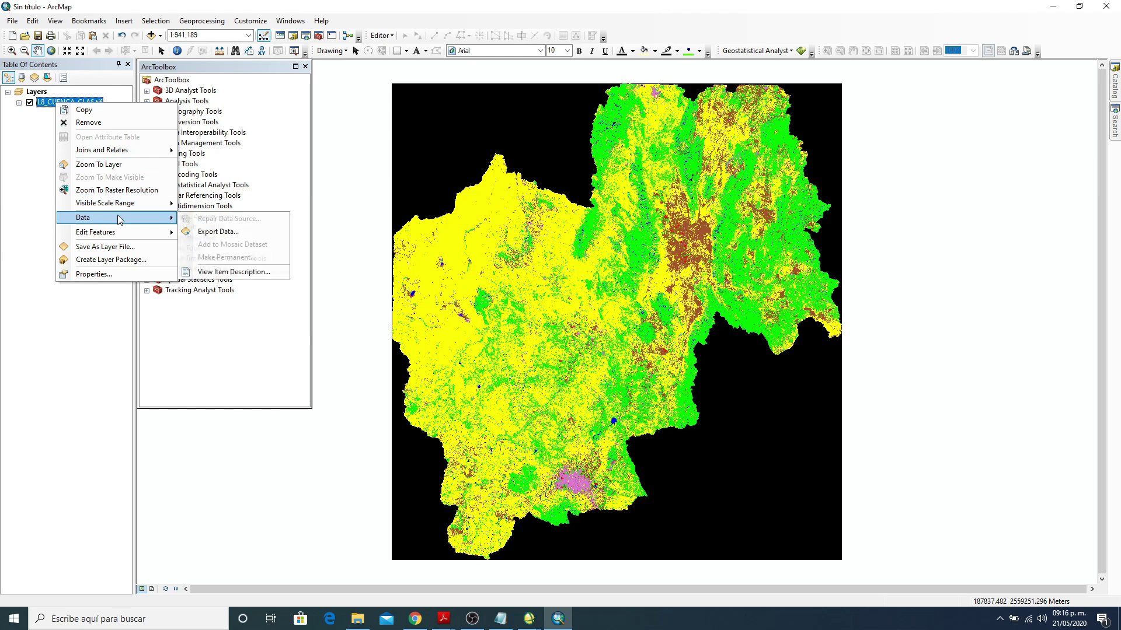
{"action": "left_click", "coordinate": [224, 233]}
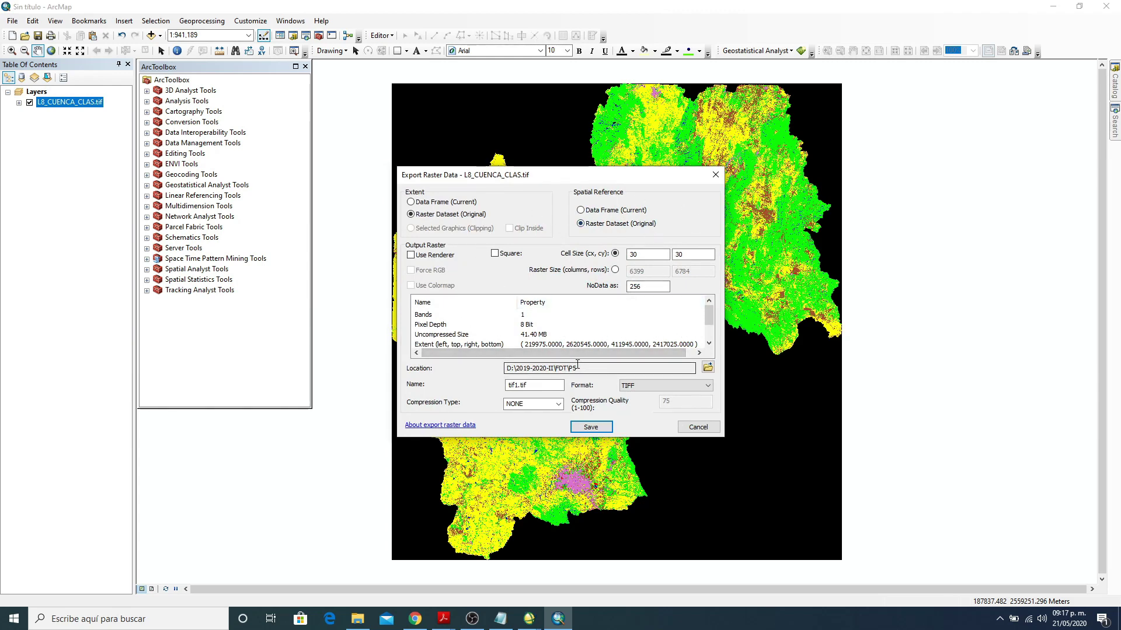
{"action": "left_click", "coordinate": [707, 368]}
{"action": "left_click", "coordinate": [560, 232]}
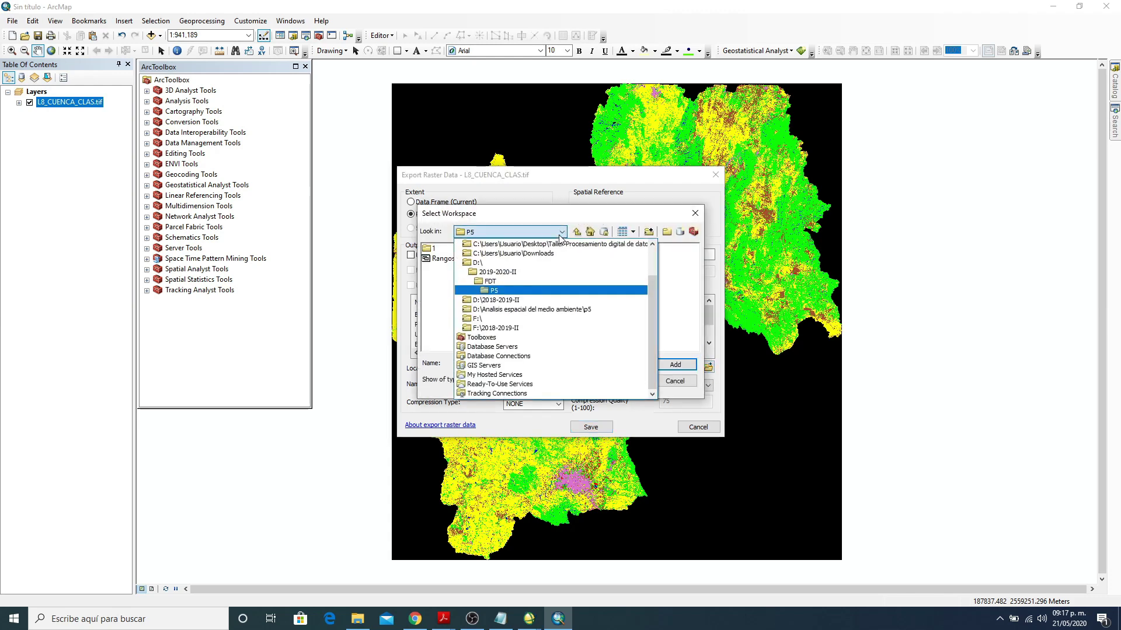
{"action": "left_click", "coordinate": [532, 272]}
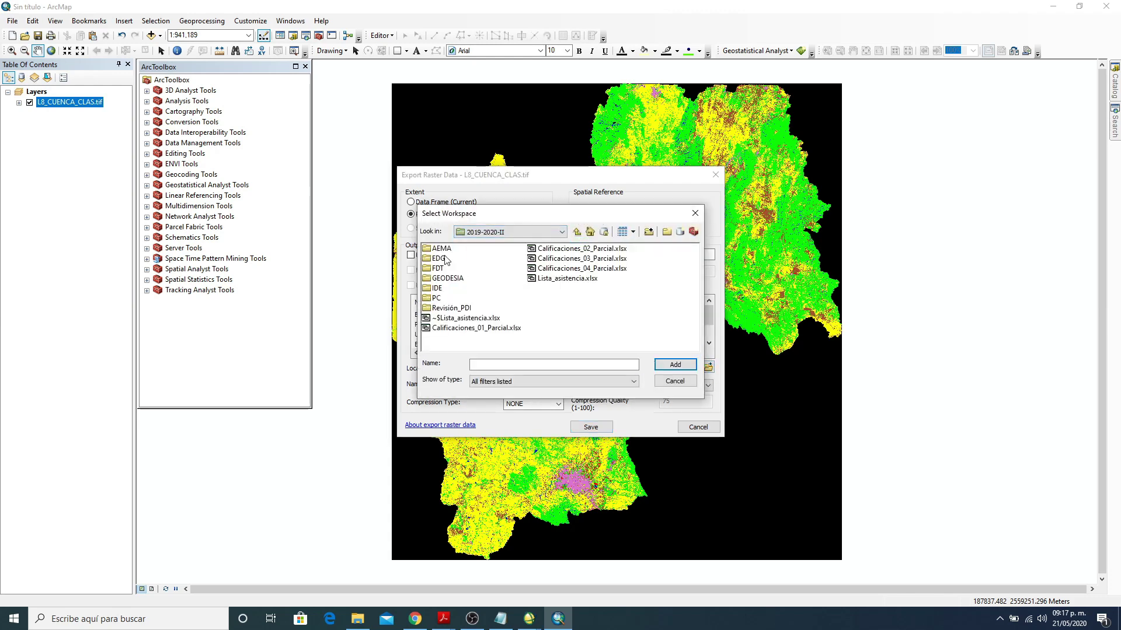
{"action": "double_click", "coordinate": [441, 249]}
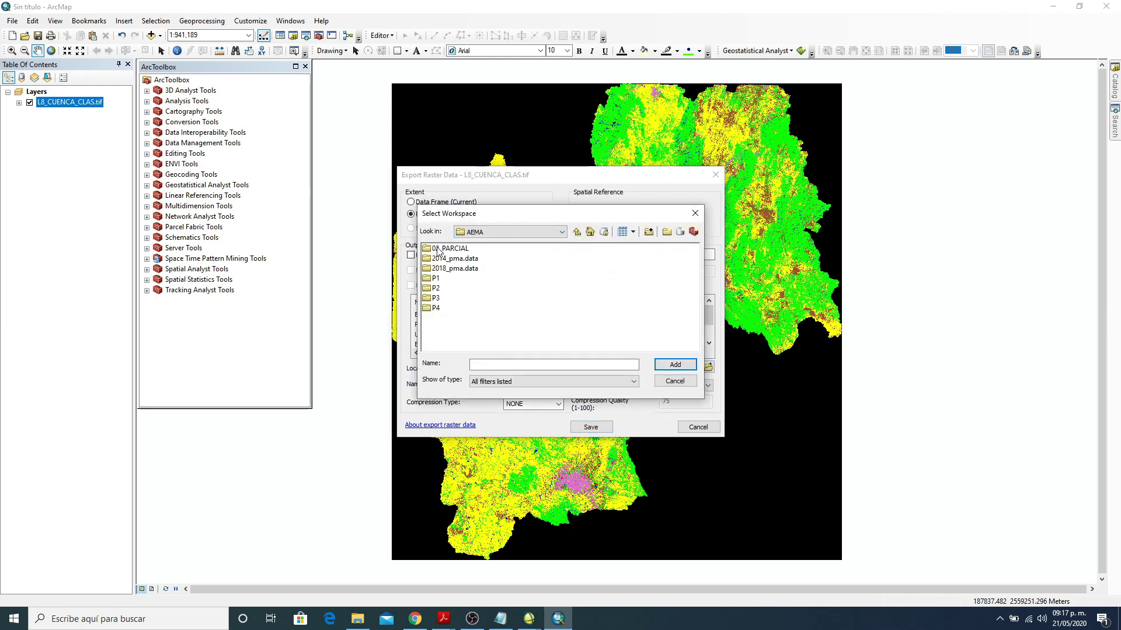
{"action": "left_click", "coordinate": [438, 309]}
{"action": "left_click", "coordinate": [678, 368]}
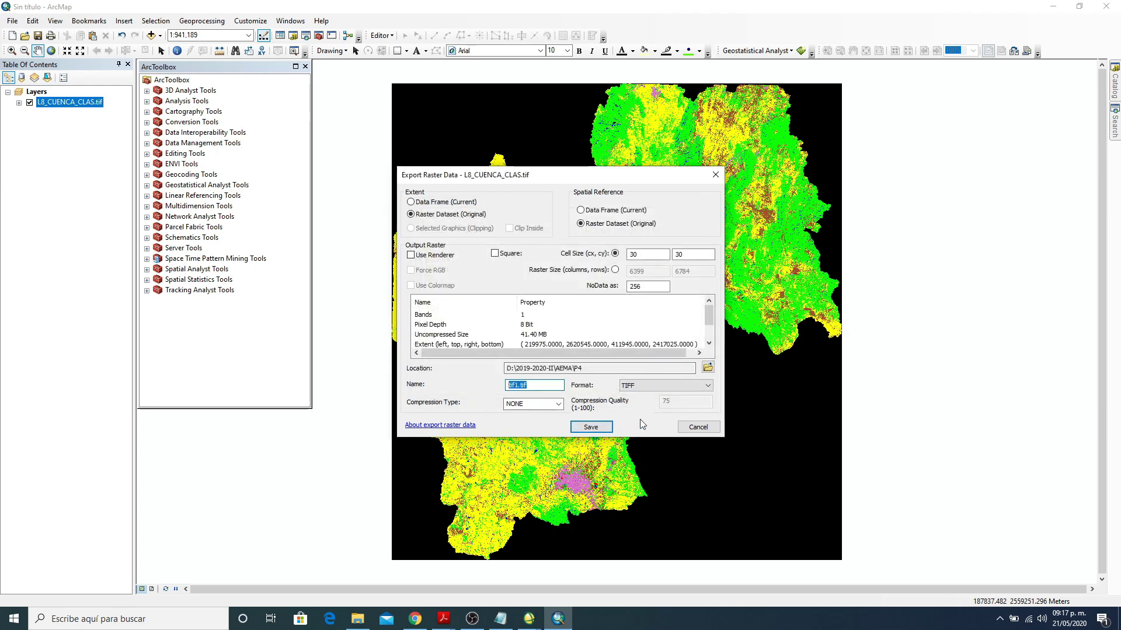
Step: Export the raster as Cobertura_S in GRID format, promoting the pixel depth, and add the result to the map
{"action": "key", "text": "BackSpace"}
{"action": "type", "text": "Cuen"}
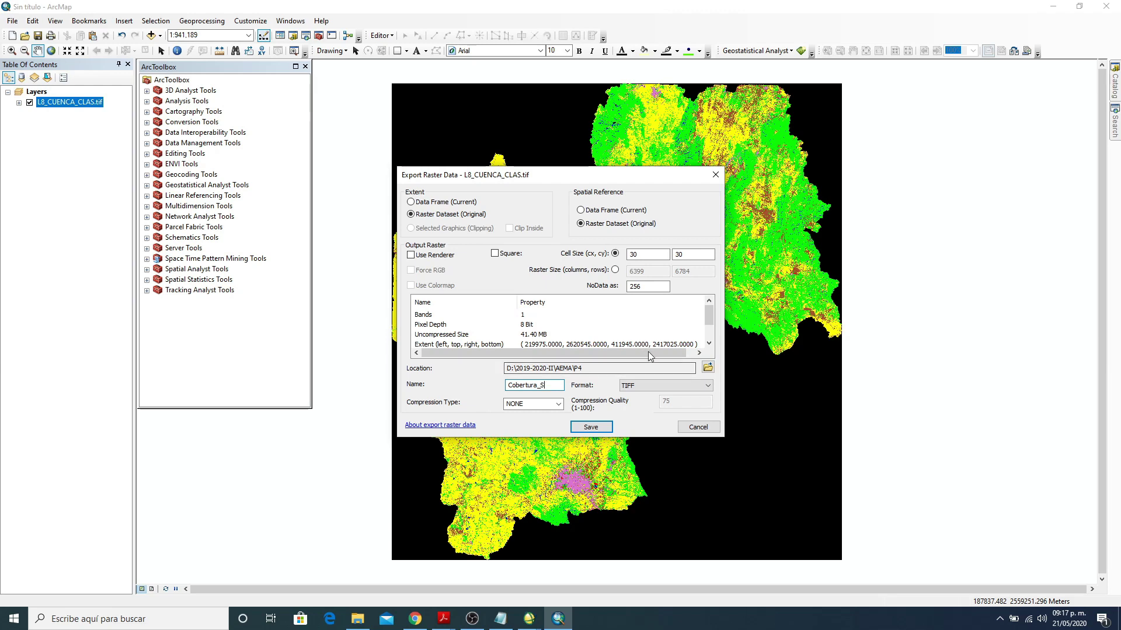
{"action": "left_click", "coordinate": [707, 386]}
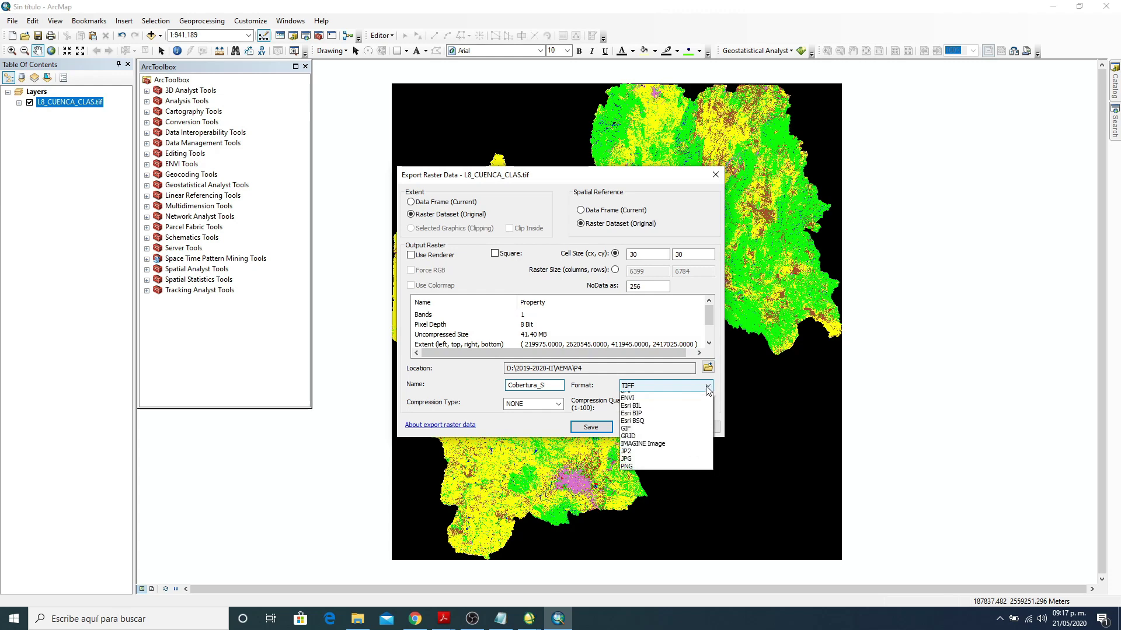
{"action": "left_click", "coordinate": [640, 450]}
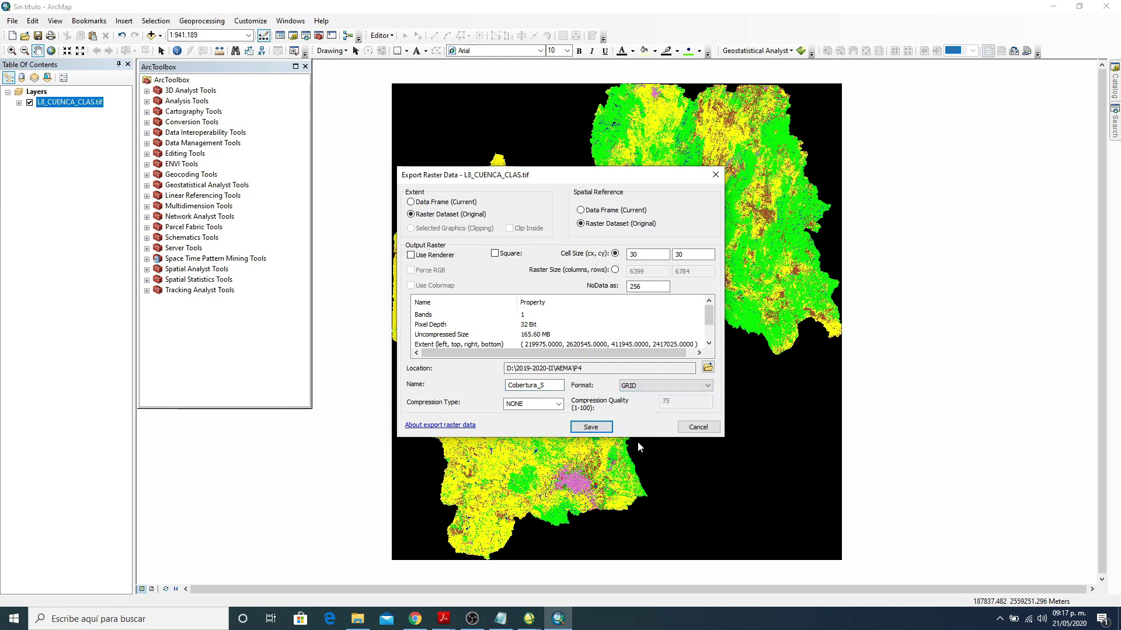
{"action": "left_click", "coordinate": [592, 427]}
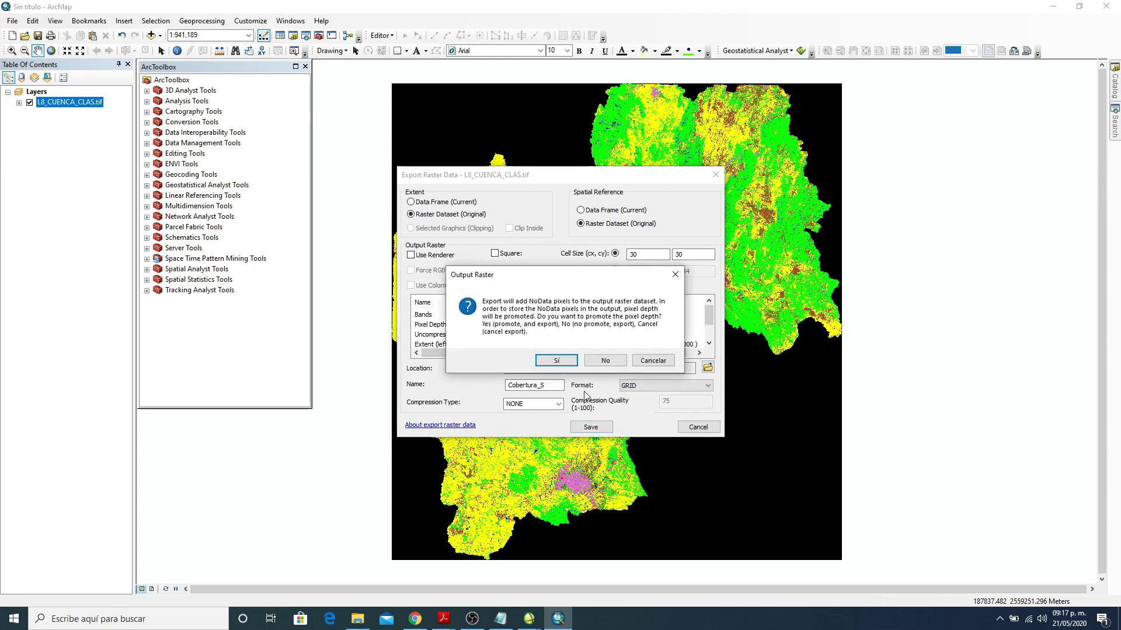
{"action": "left_click", "coordinate": [564, 362]}
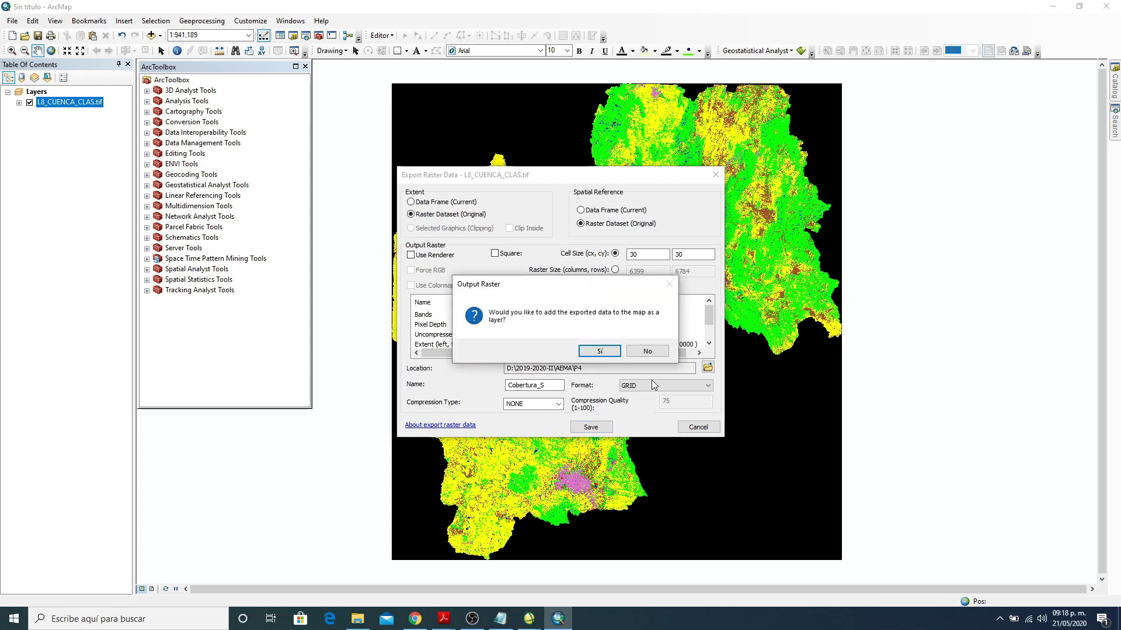
{"action": "left_click", "coordinate": [598, 353]}
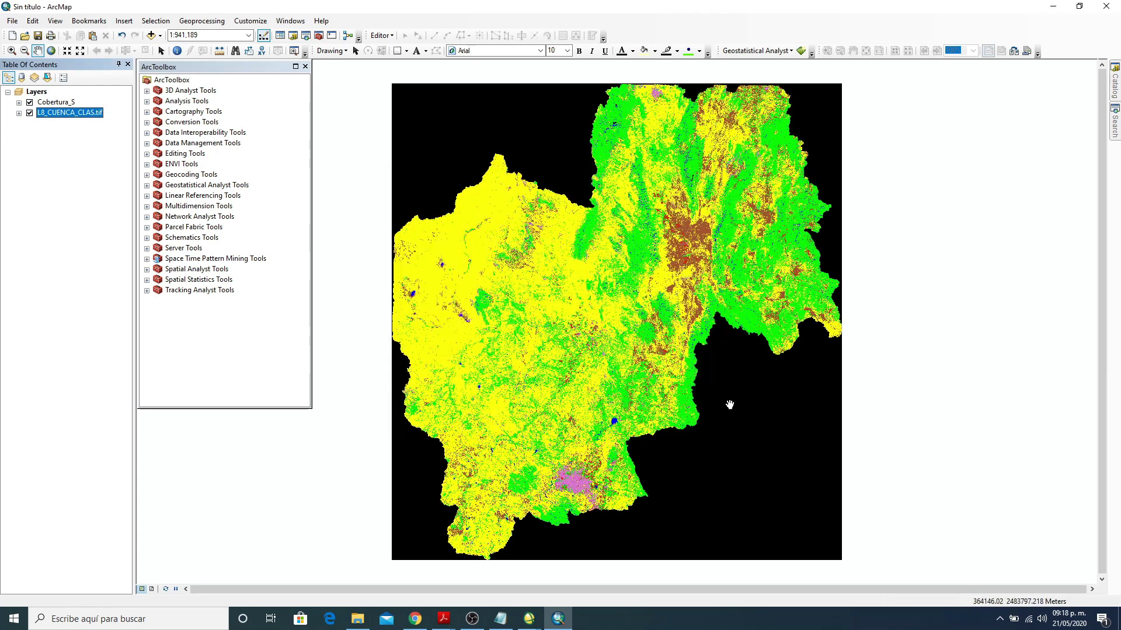
Step: Remove the L8_CUENCA_CLAS.tif layer from the map and check the class legend of Cobertura_S
{"action": "right_click", "coordinate": [48, 117]}
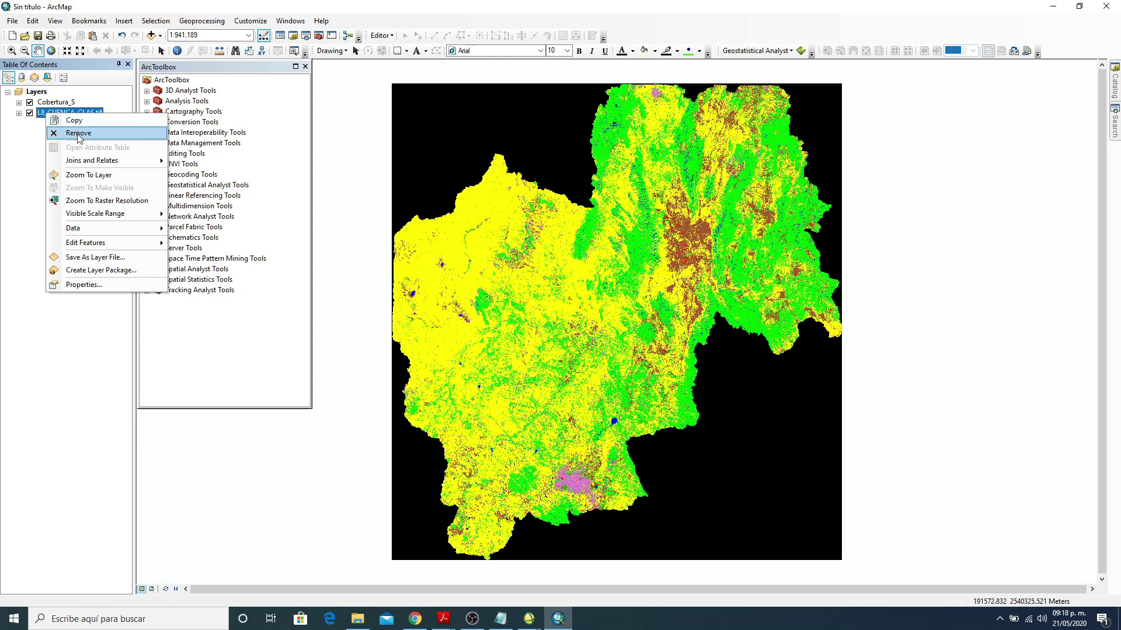
{"action": "left_click", "coordinate": [48, 138]}
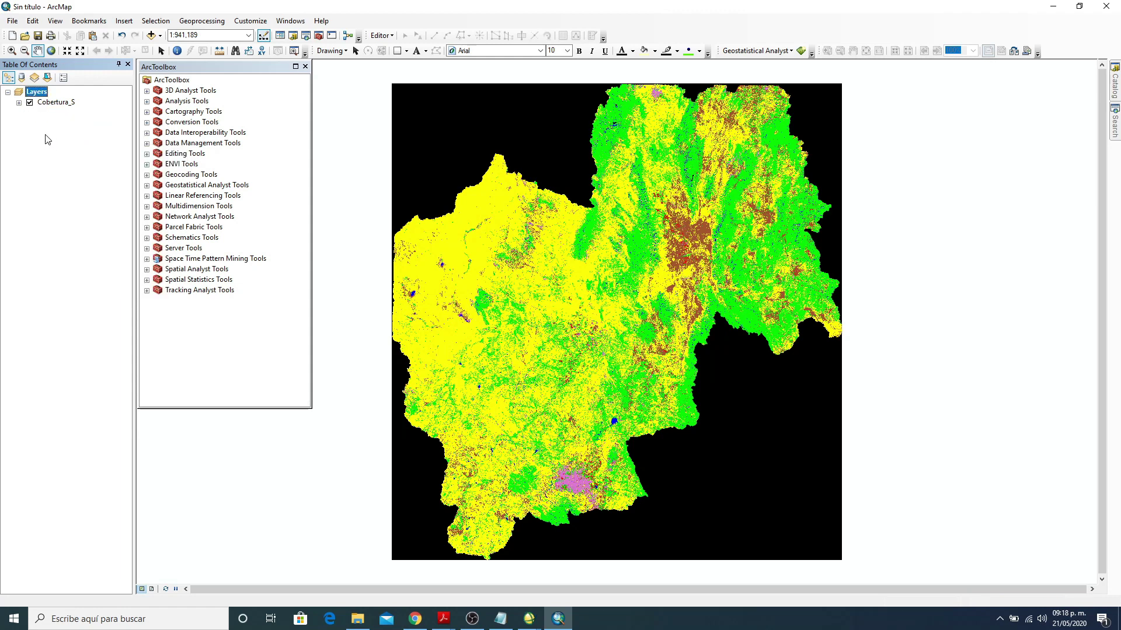
{"action": "left_click", "coordinate": [19, 102]}
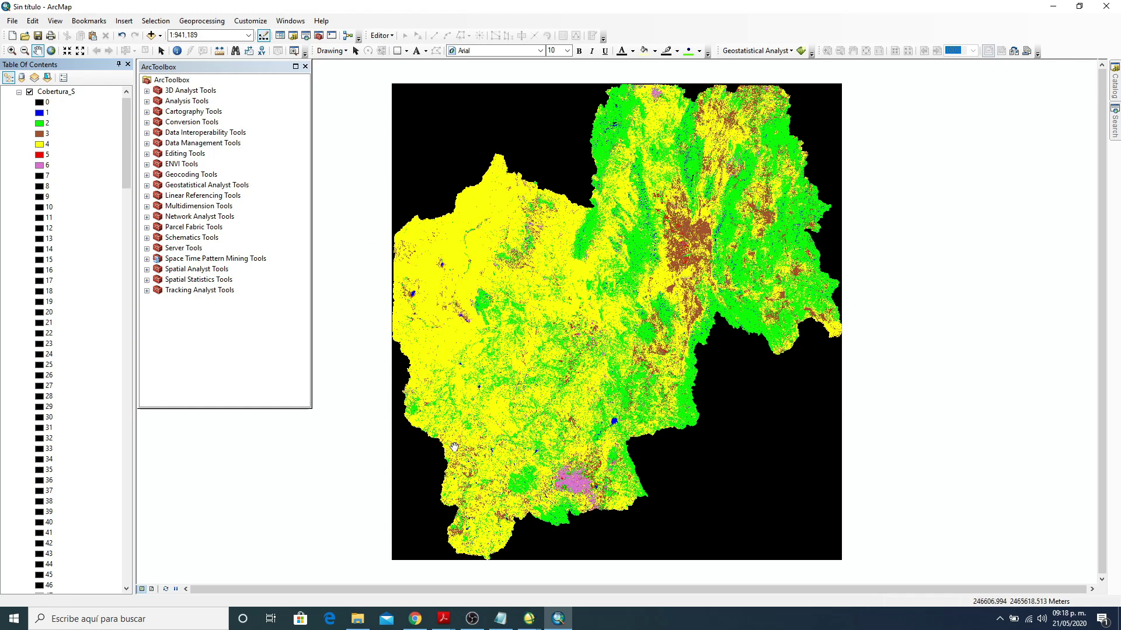
{"action": "left_click", "coordinate": [19, 103]}
{"action": "left_click", "coordinate": [18, 91]}
Step: Add the cslp_utm.shp basin shapefile from the AEMA P2 folder to the map
{"action": "left_click", "coordinate": [150, 35]}
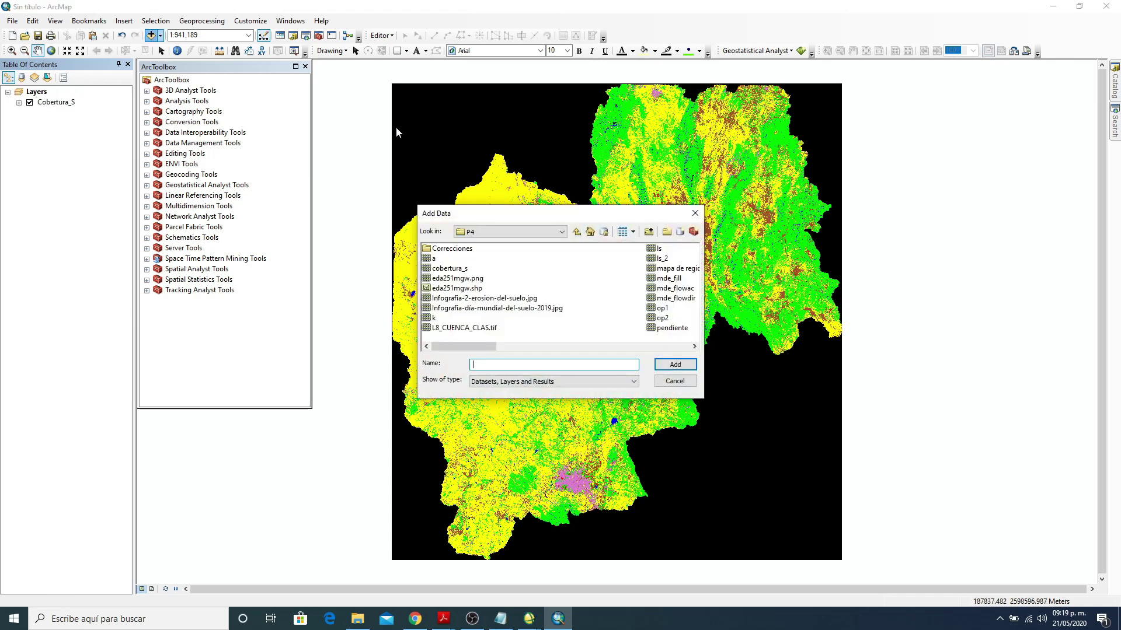
{"action": "left_click", "coordinate": [561, 232]}
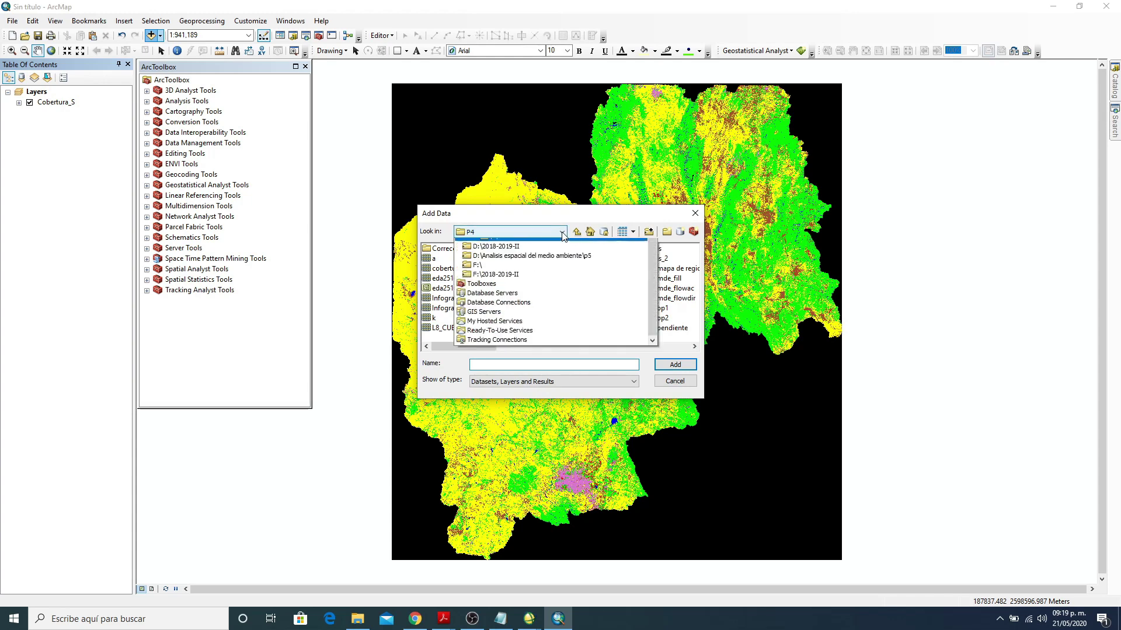
{"action": "left_click", "coordinate": [508, 273]}
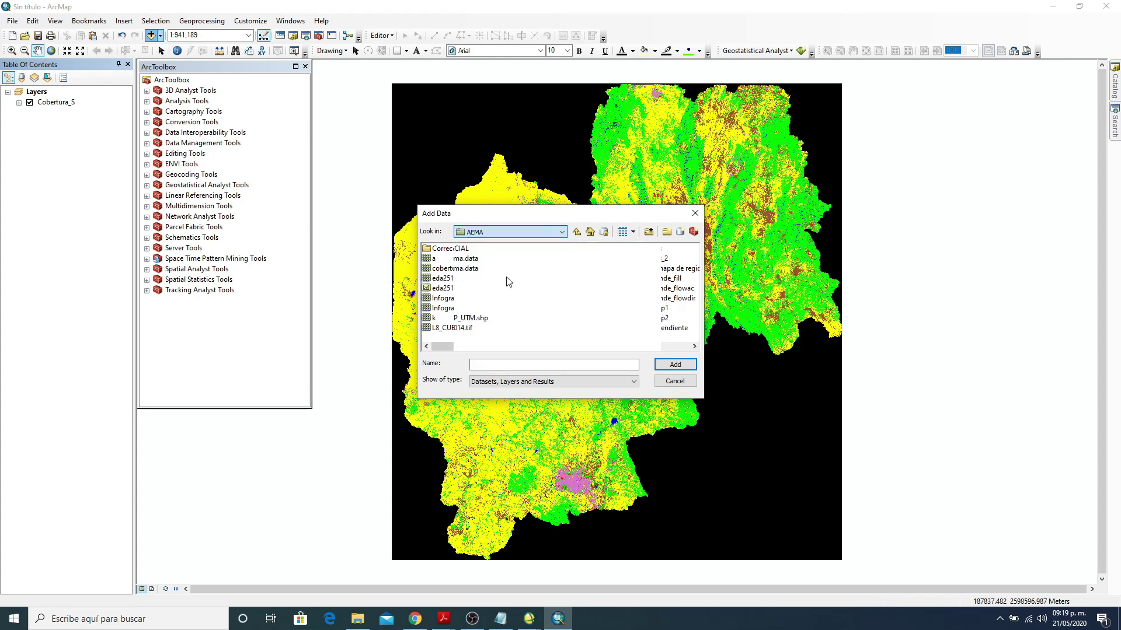
{"action": "double_click", "coordinate": [435, 288]}
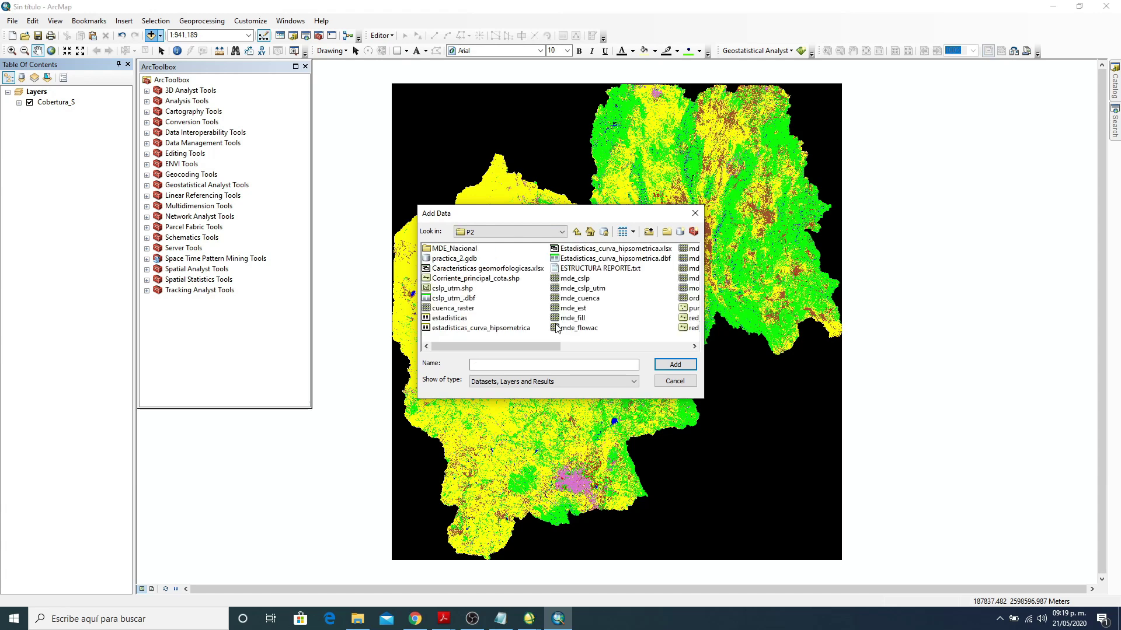
{"action": "left_click", "coordinate": [468, 288]}
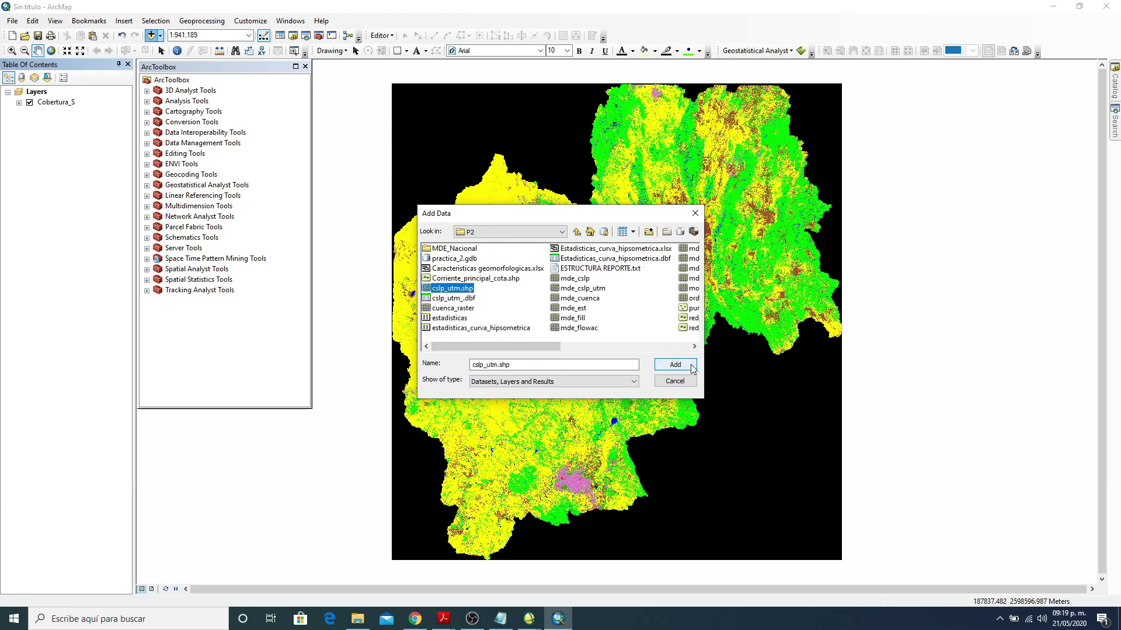
{"action": "left_click", "coordinate": [675, 365]}
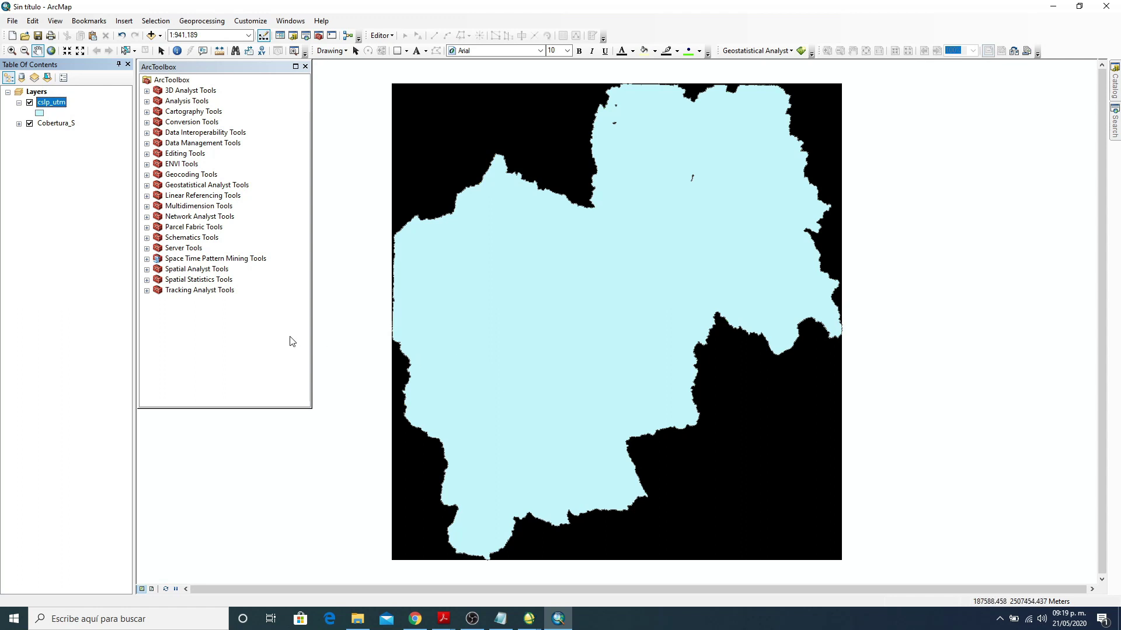
Step: Set up the Spatial Analyst Extract by Mask tool with Cobertura_S as input raster and cslp_utm as mask
{"action": "left_click", "coordinate": [146, 280]}
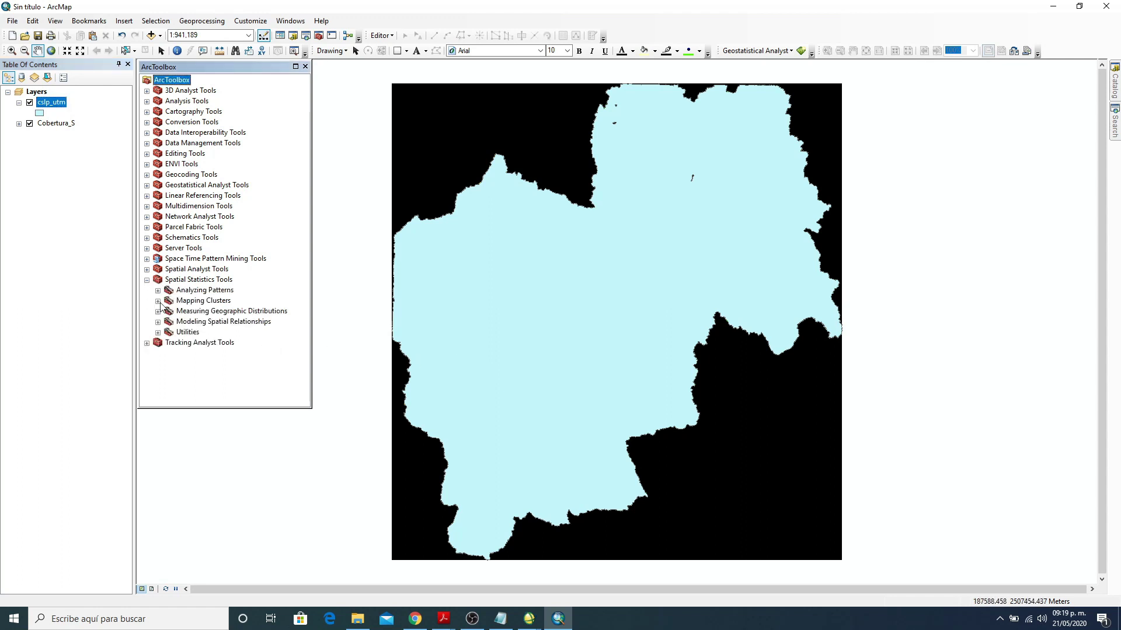
{"action": "left_click", "coordinate": [147, 269]}
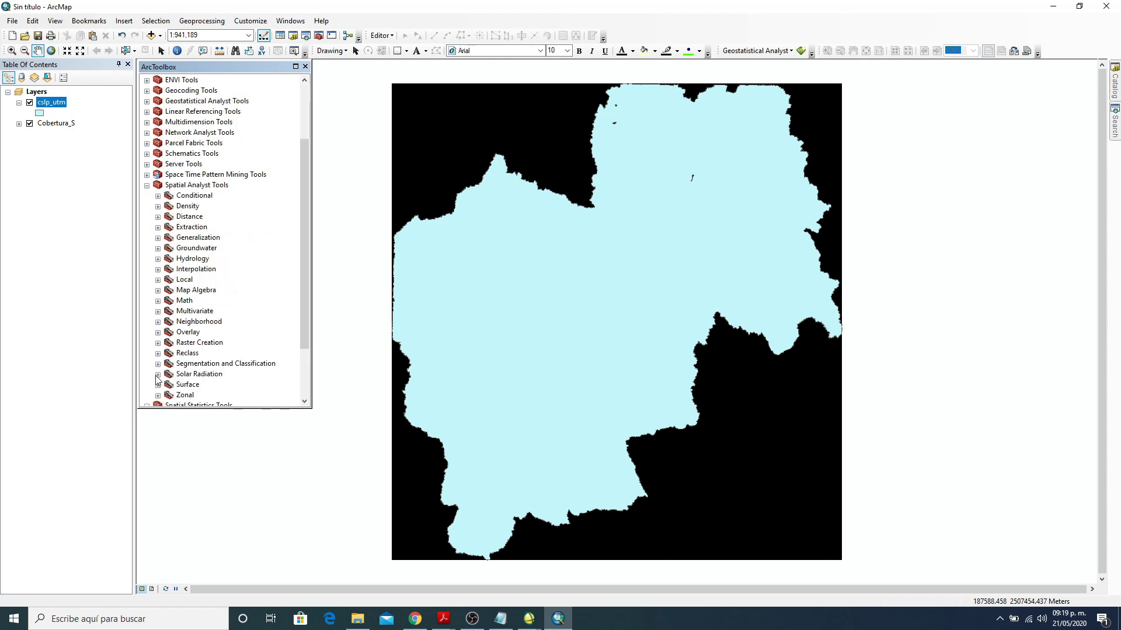
{"action": "left_click", "coordinate": [158, 227]}
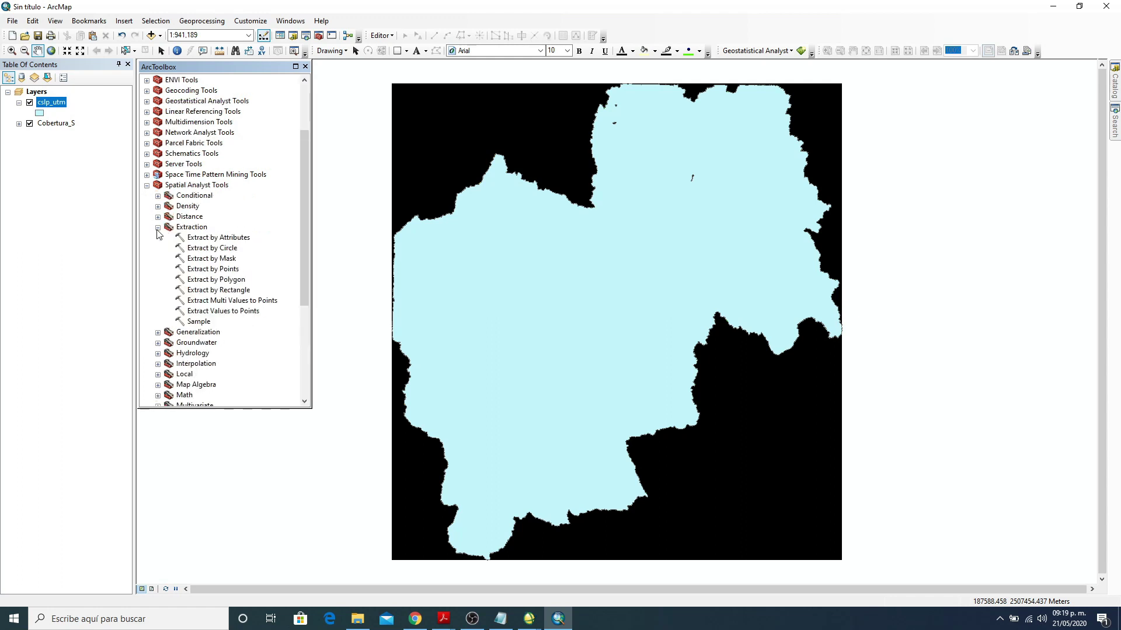
{"action": "double_click", "coordinate": [211, 259]}
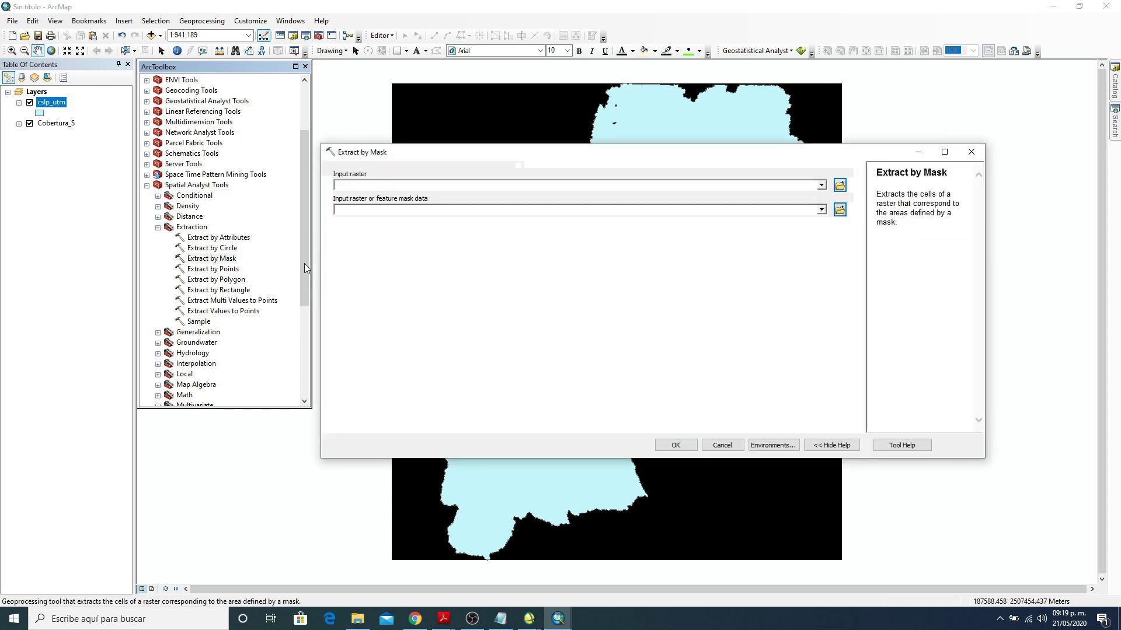
{"action": "left_click", "coordinate": [821, 186]}
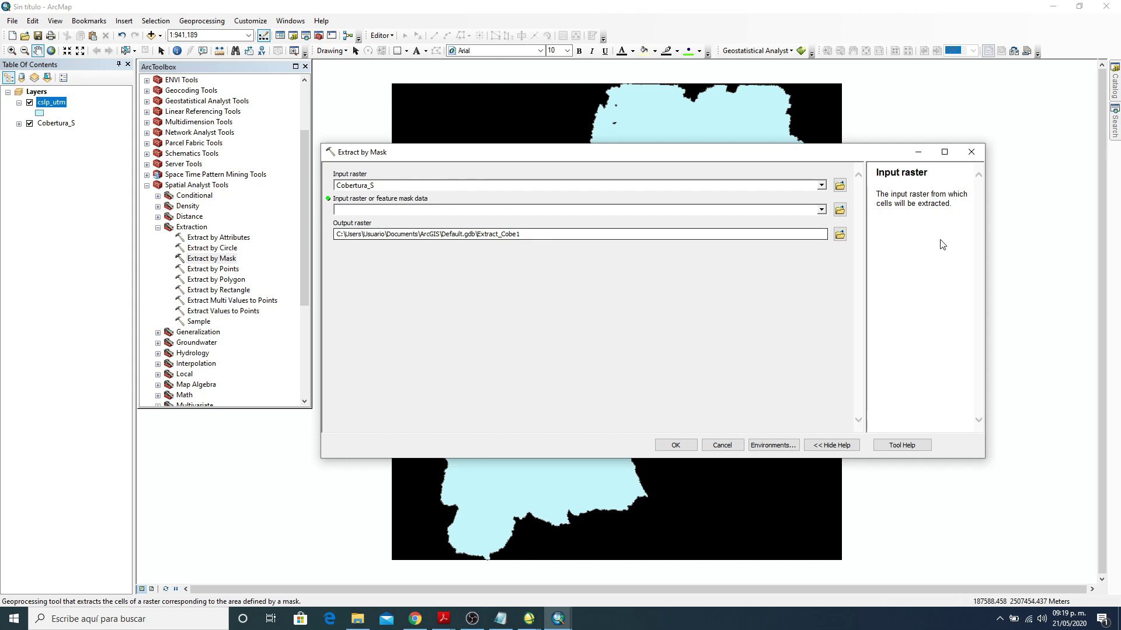
{"action": "left_click", "coordinate": [483, 210]}
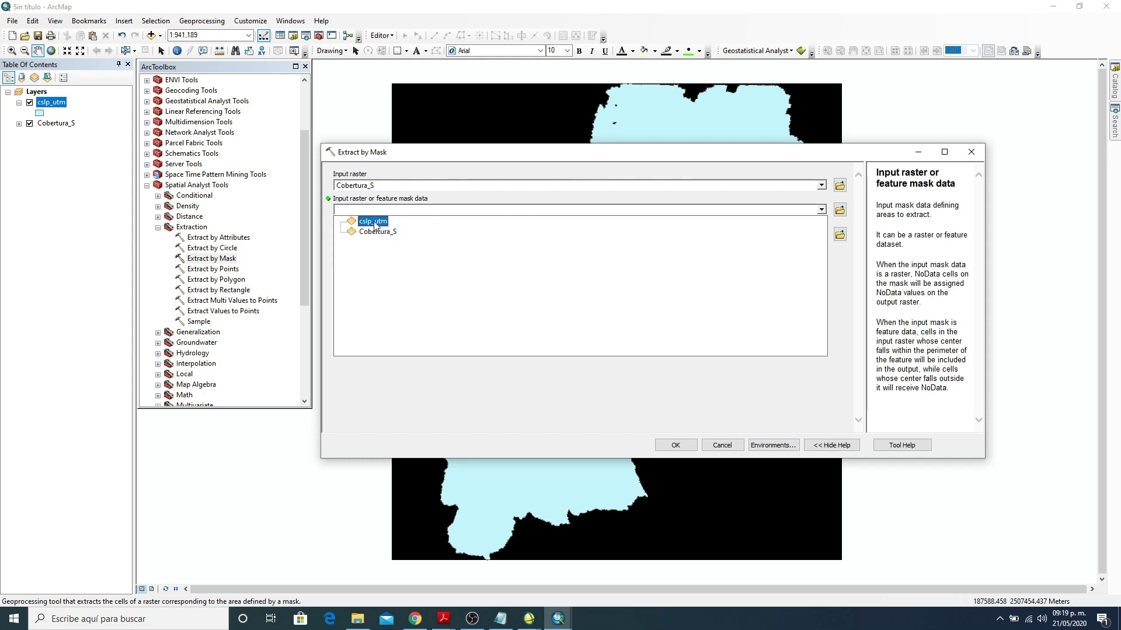
{"action": "left_click", "coordinate": [374, 224]}
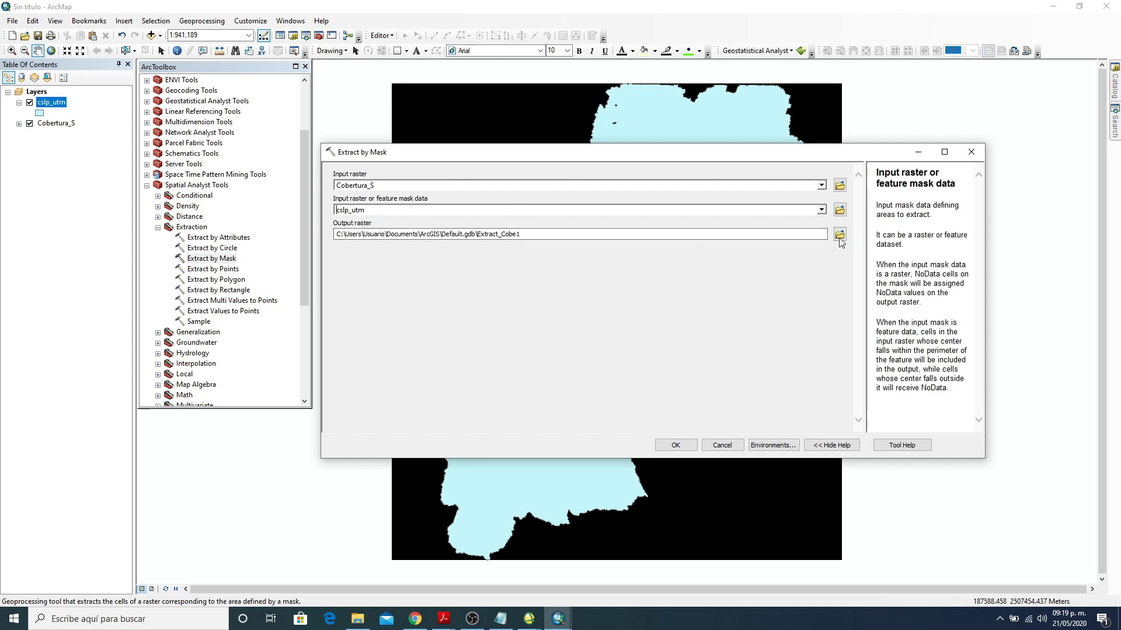
Step: Name the output raster Cuenca_CS in the P5 folder and run the mask extraction
{"action": "left_click", "coordinate": [840, 234]}
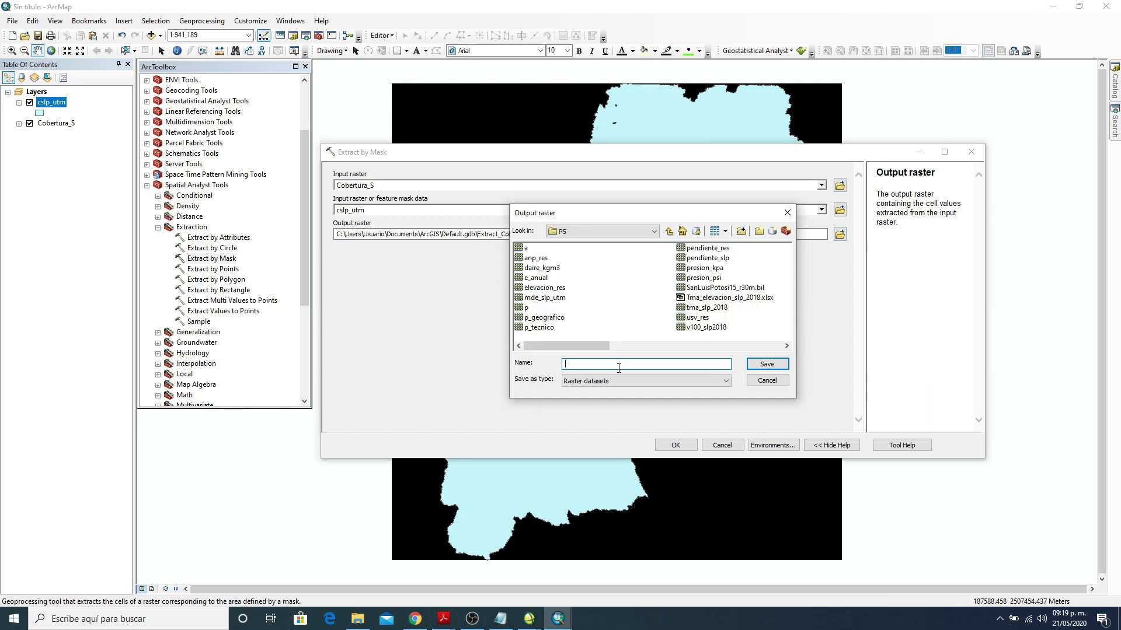
{"action": "type", "text": "Cuenca_CS"}
{"action": "left_click", "coordinate": [769, 364]}
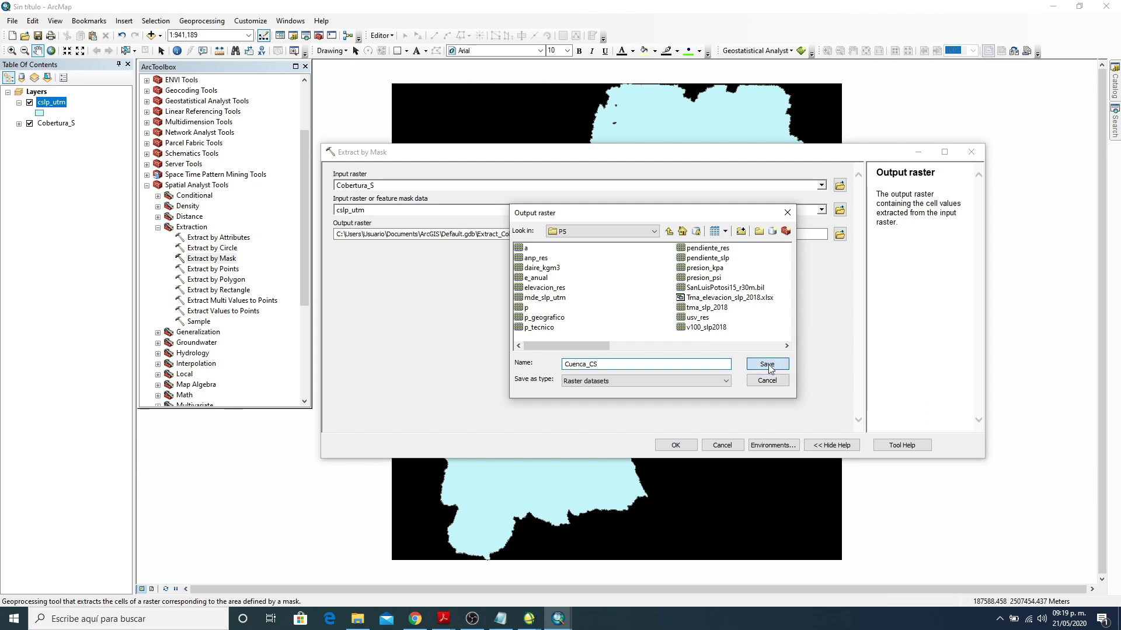
{"action": "left_click", "coordinate": [675, 446]}
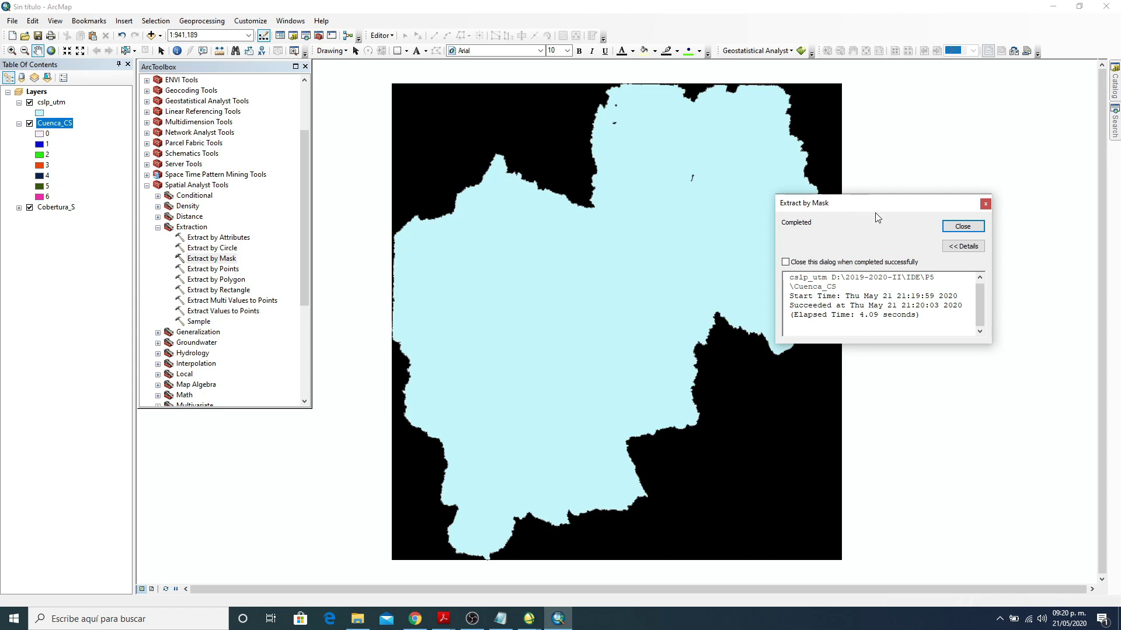
{"action": "left_click", "coordinate": [960, 227]}
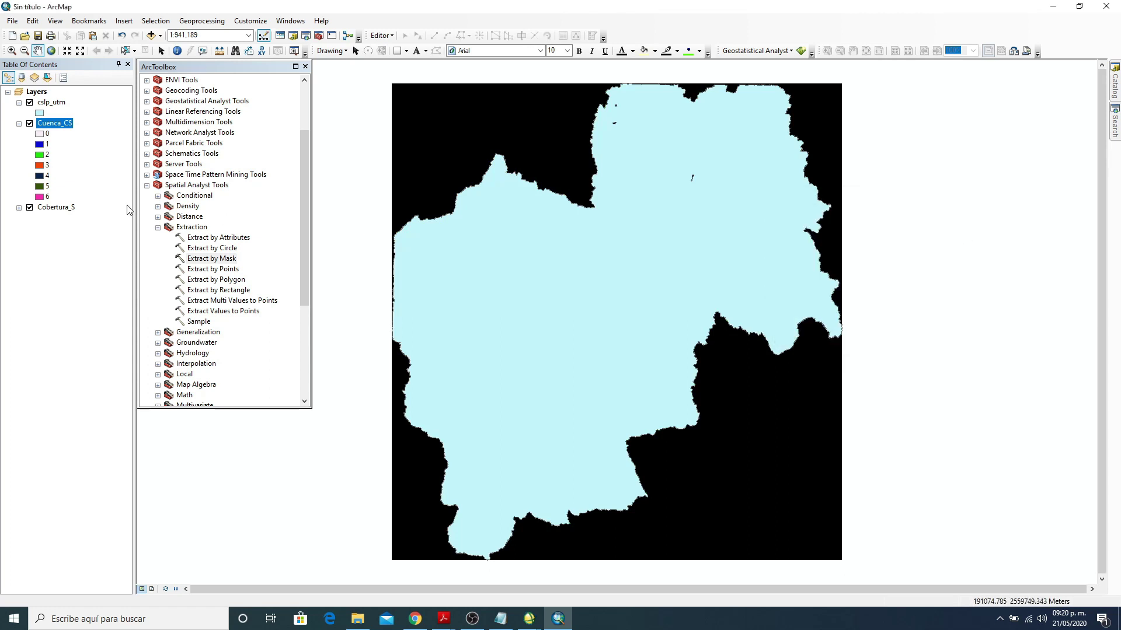
Step: Hide the cslp_utm and Cobertura_S layers so only the Cuenca_CS raster is displayed
{"action": "left_click", "coordinate": [29, 103]}
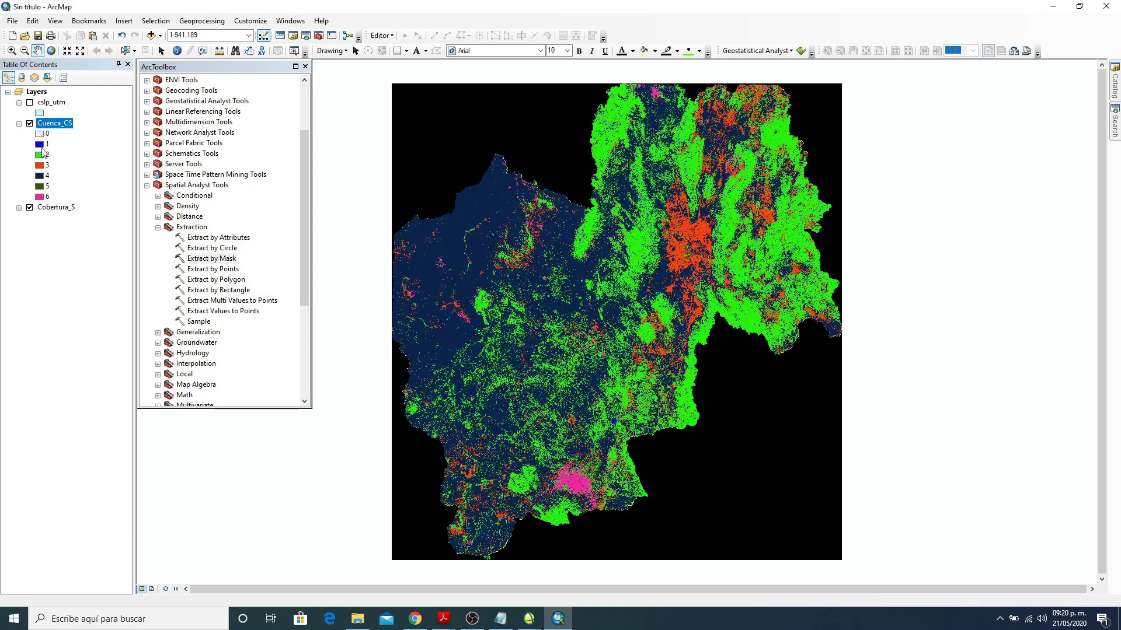
{"action": "left_click", "coordinate": [29, 208]}
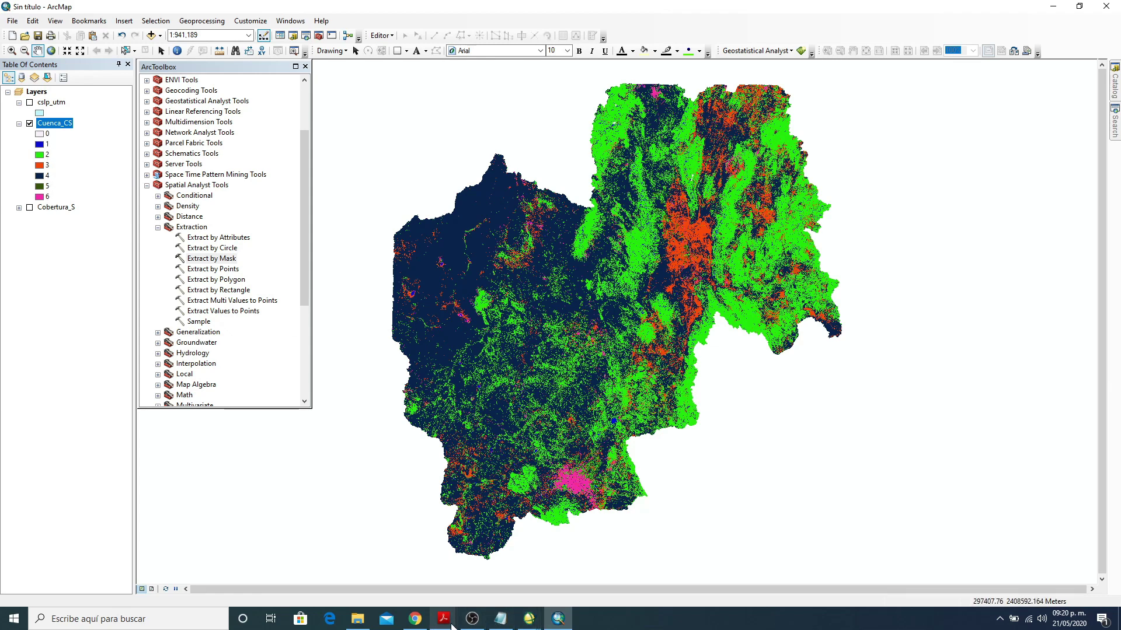
Step: Switch to the Improving_Identification article in Acrobat Reader and review the C factor values for vegetation, grassland, rainfed agriculture and bare soil
{"action": "mouse_move", "coordinate": [452, 625]}
{"action": "left_click", "coordinate": [507, 560]}
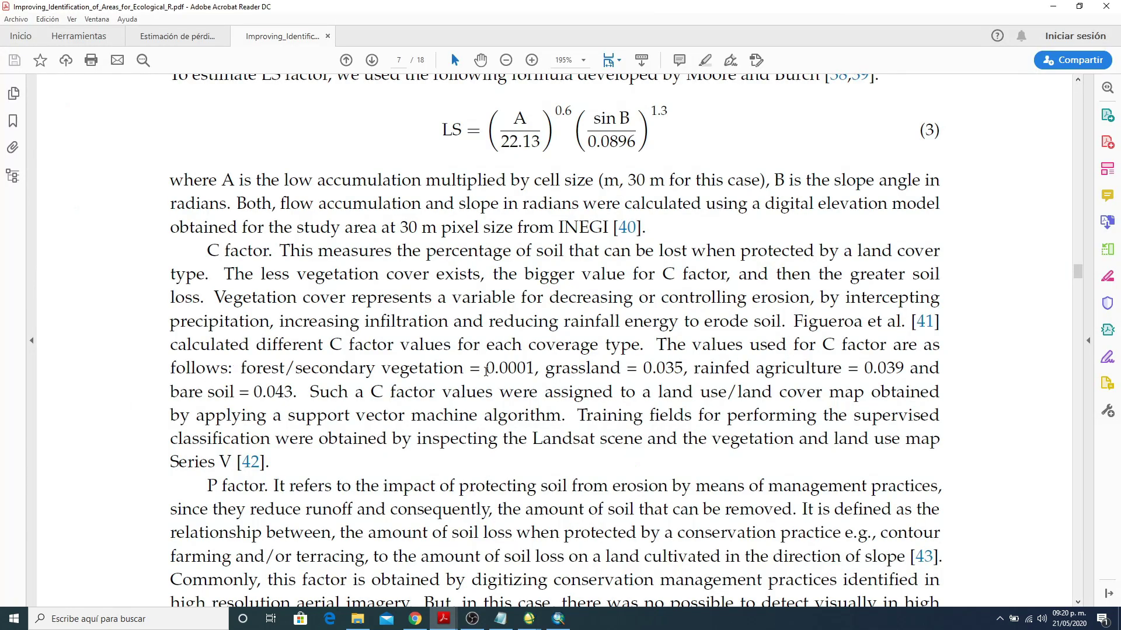
{"action": "left_click_drag", "start_coordinate": [485, 371], "coordinate": [534, 370]}
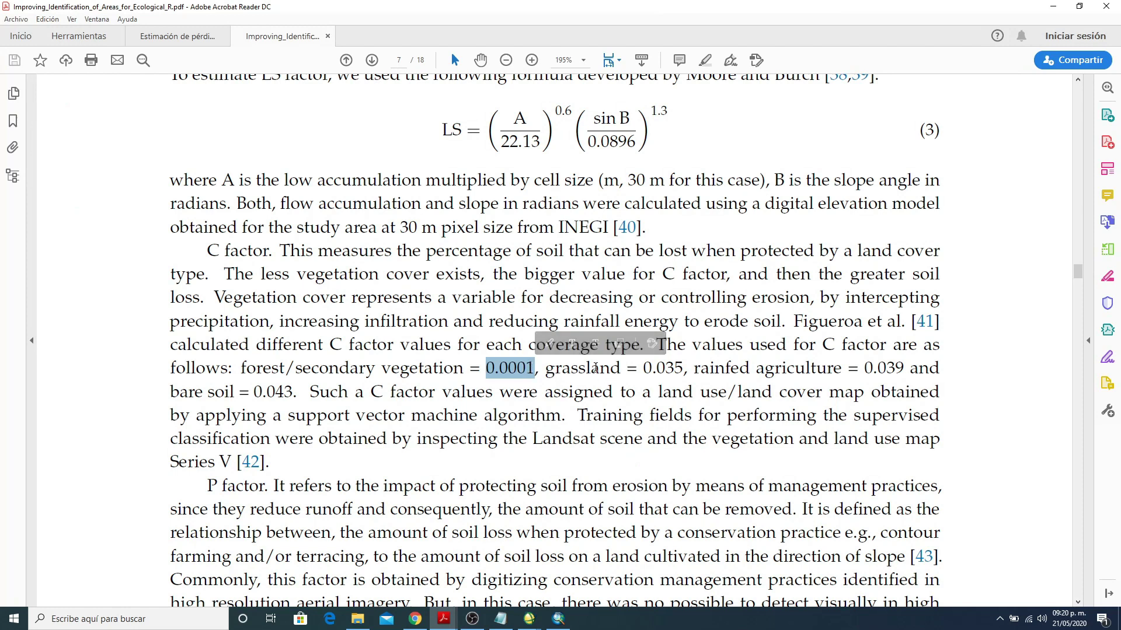
{"action": "left_click_drag", "start_coordinate": [643, 370], "coordinate": [686, 371]}
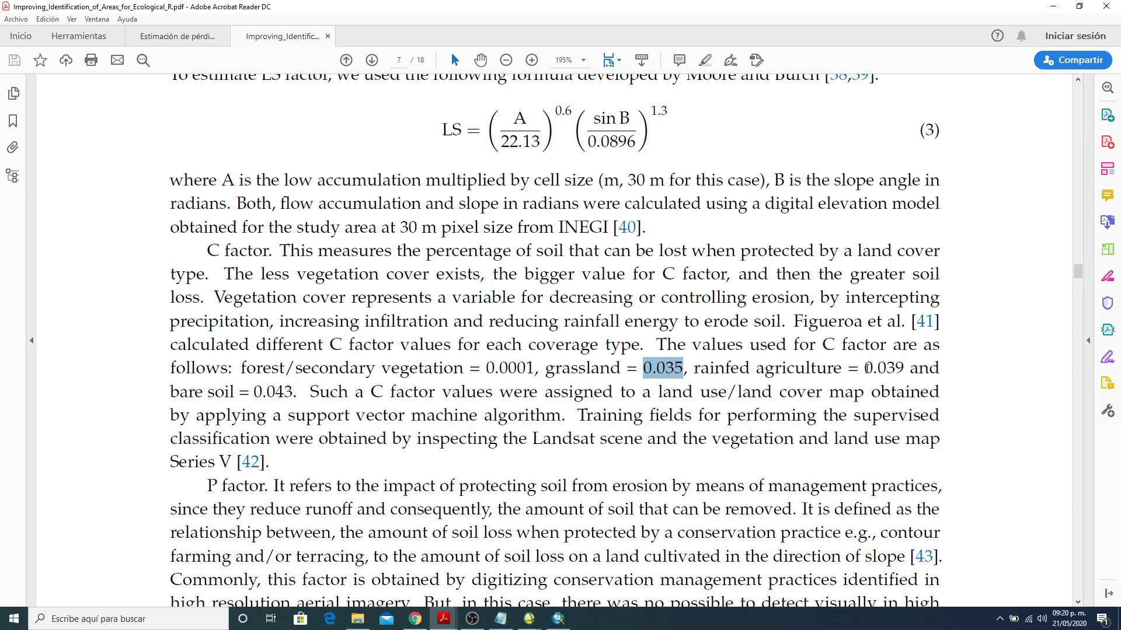
{"action": "left_click_drag", "start_coordinate": [864, 368], "coordinate": [911, 369]}
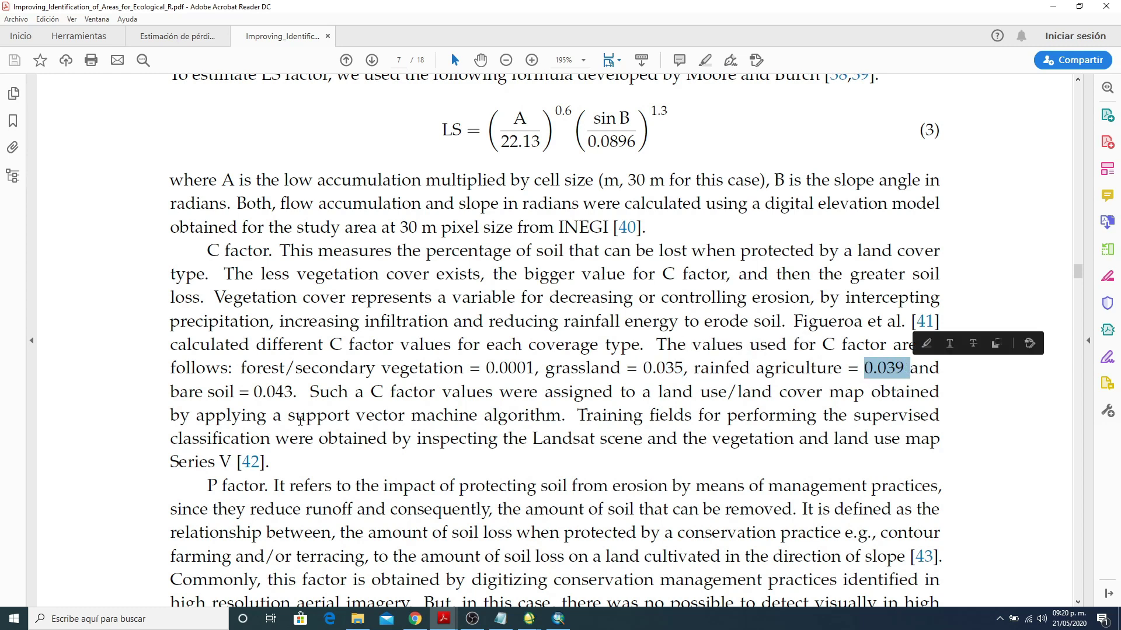
{"action": "left_click_drag", "start_coordinate": [254, 393], "coordinate": [293, 395]}
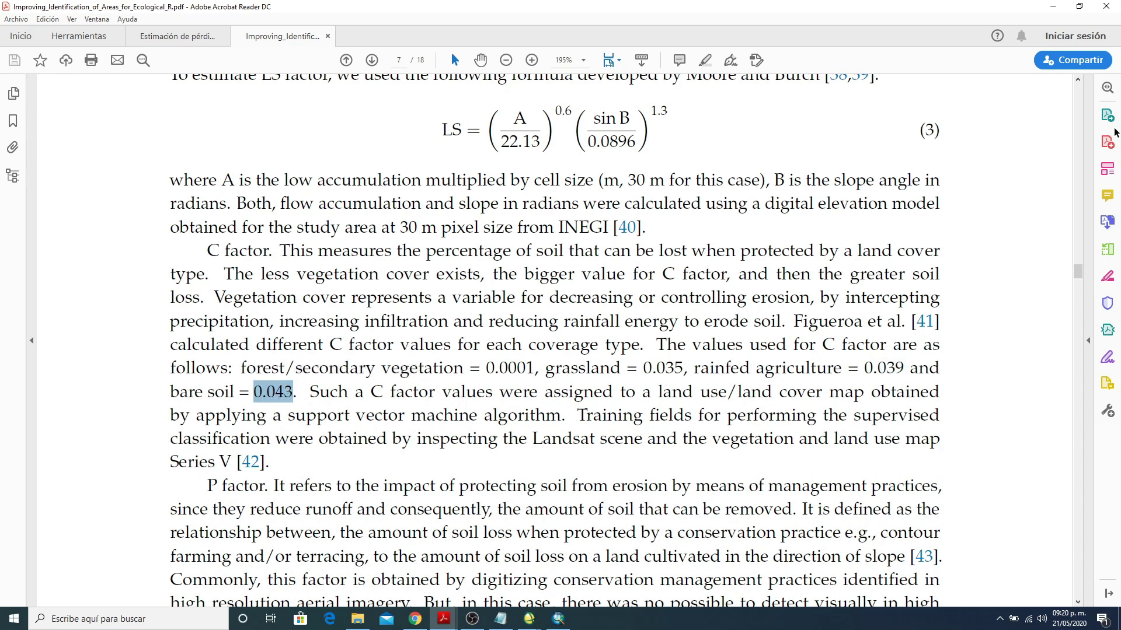
{"action": "left_click", "coordinate": [1055, 7]}
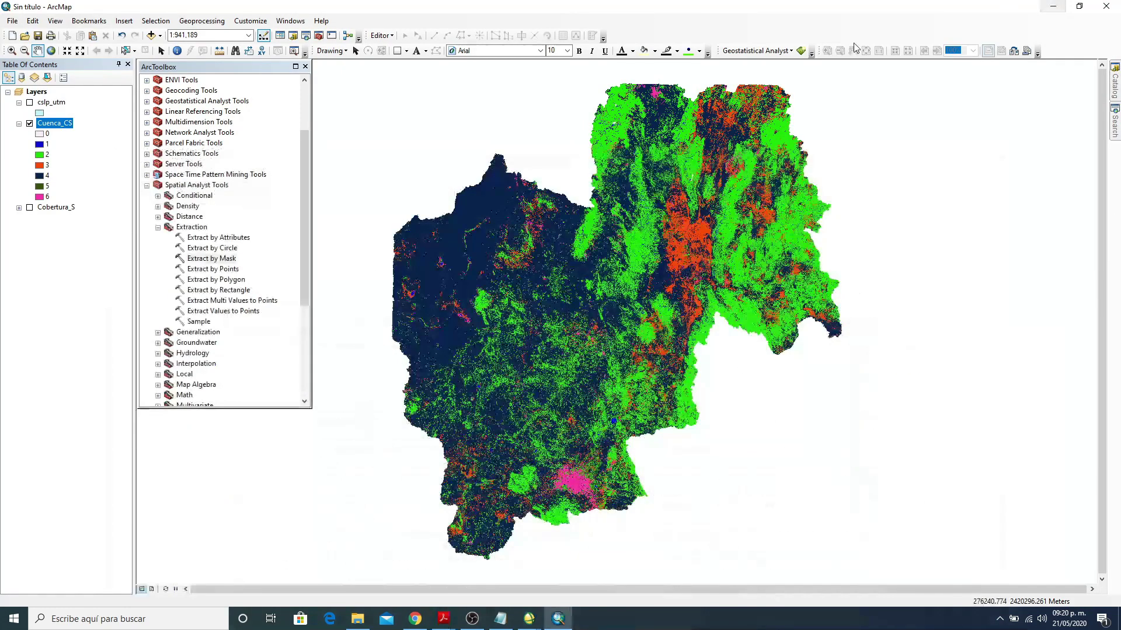
Step: Open the Spatial Analyst Reclassify tool in ArcMap with Cuenca_CS as the input raster
{"action": "left_click", "coordinate": [147, 185]}
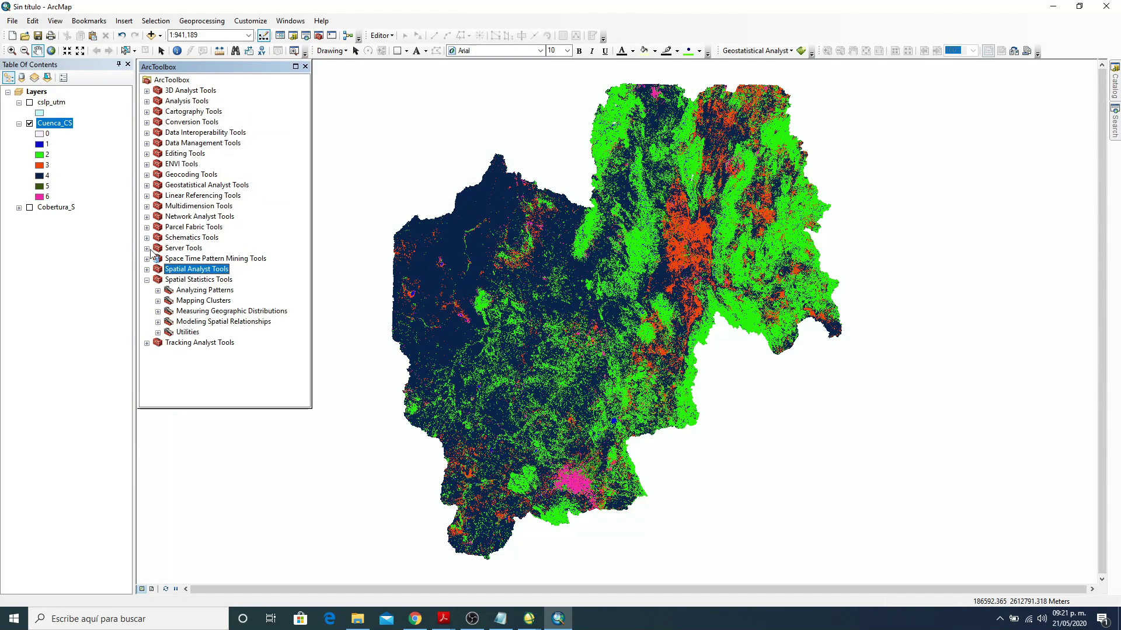
{"action": "left_click", "coordinate": [147, 269]}
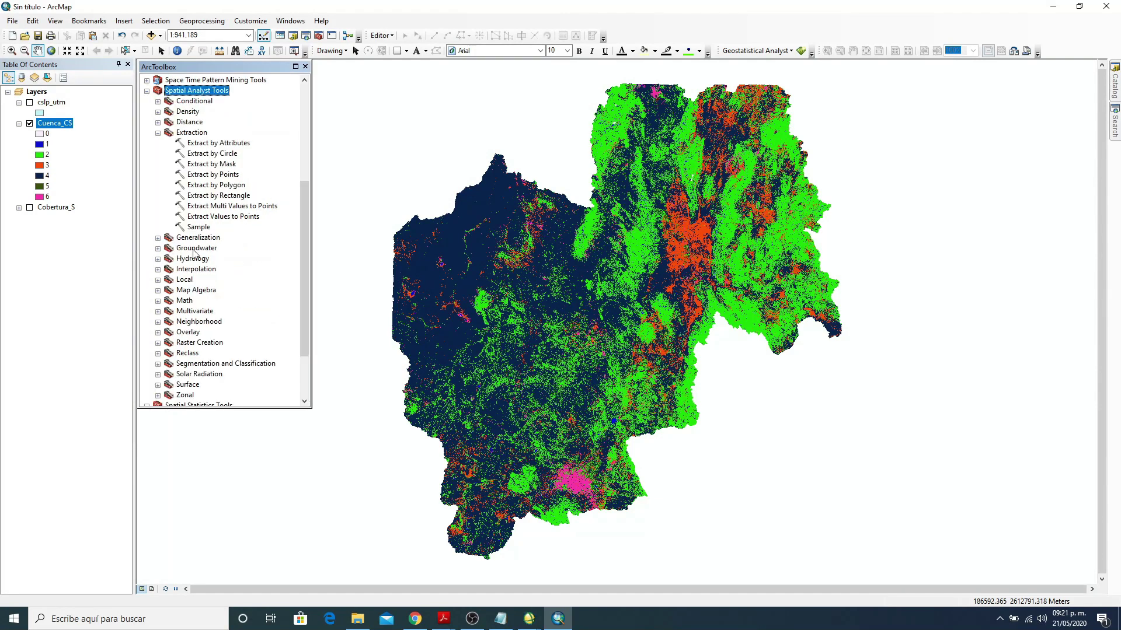
{"action": "left_click", "coordinate": [157, 133]}
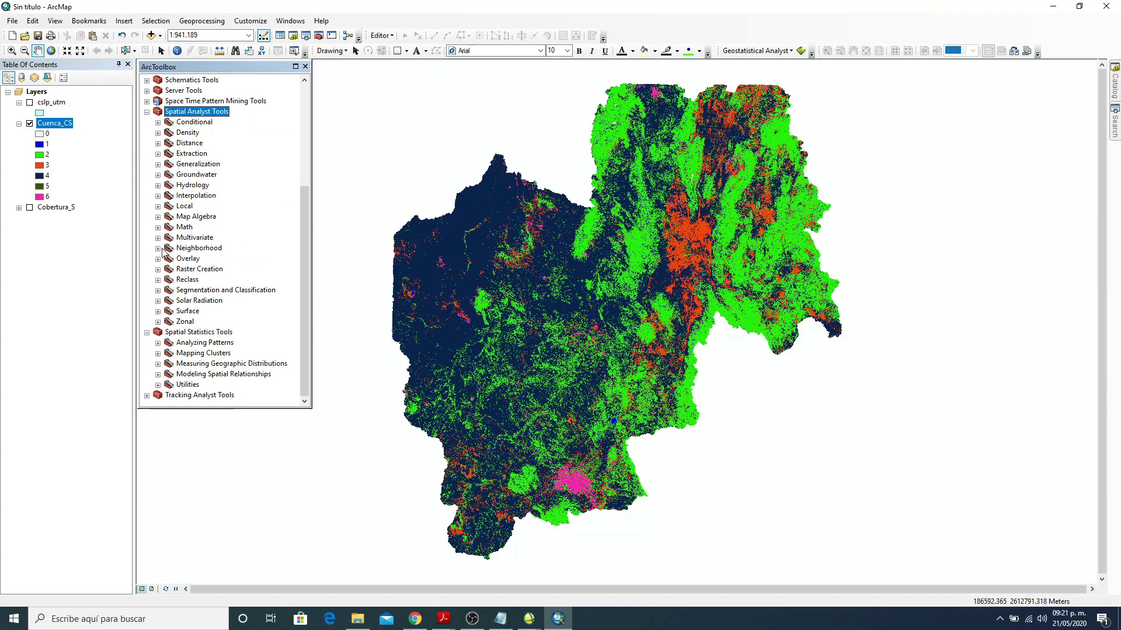
{"action": "left_click", "coordinate": [157, 280]}
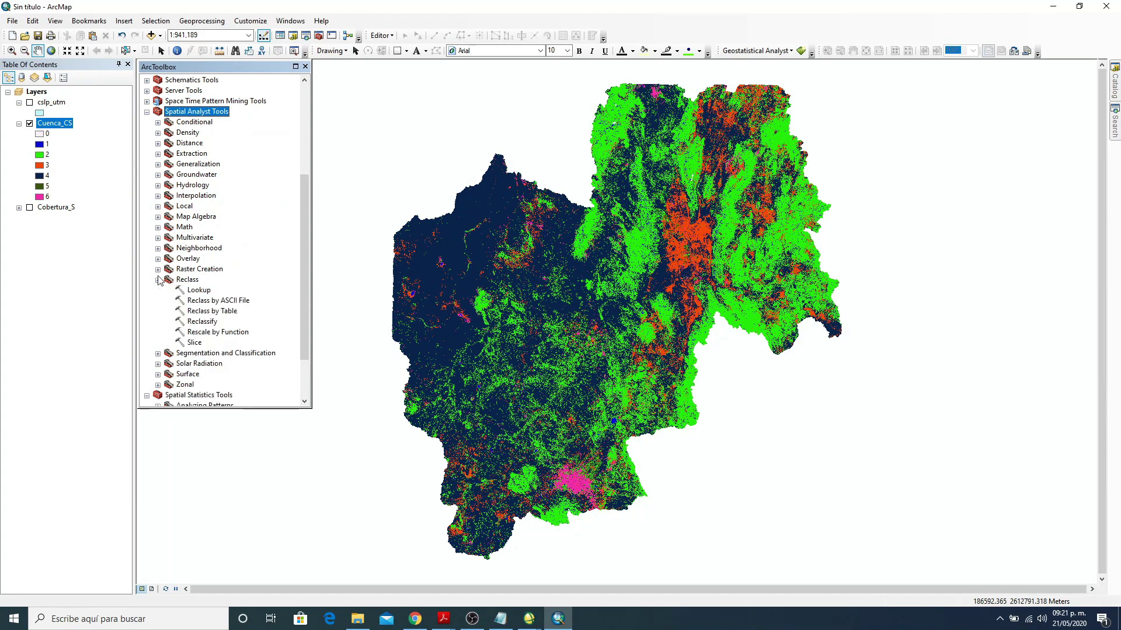
{"action": "double_click", "coordinate": [208, 322]}
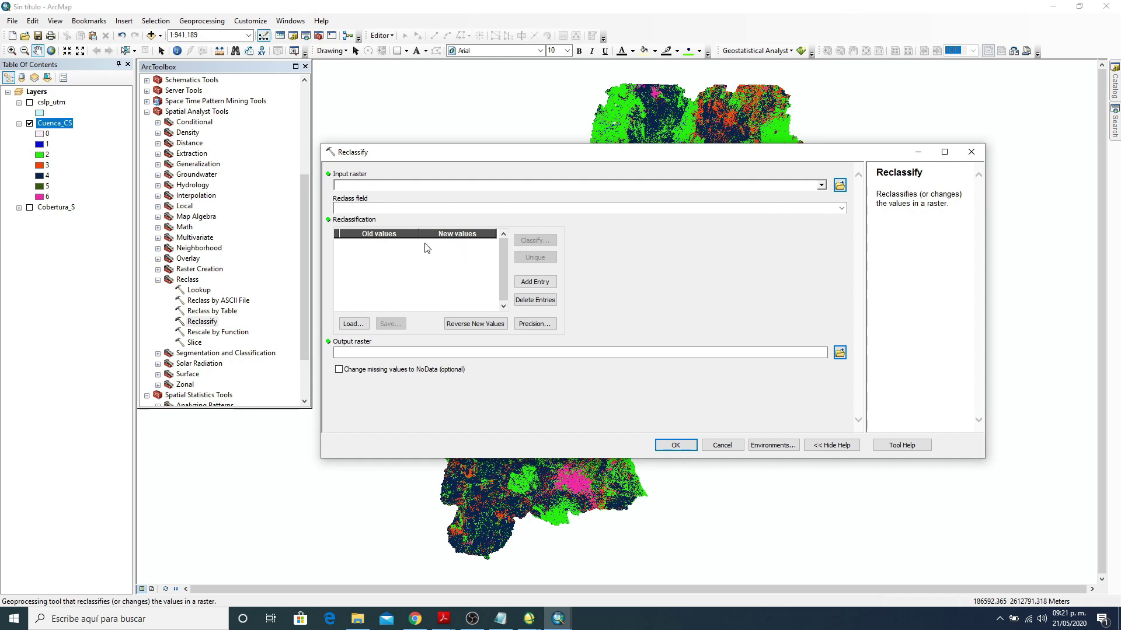
{"action": "left_click", "coordinate": [821, 186]}
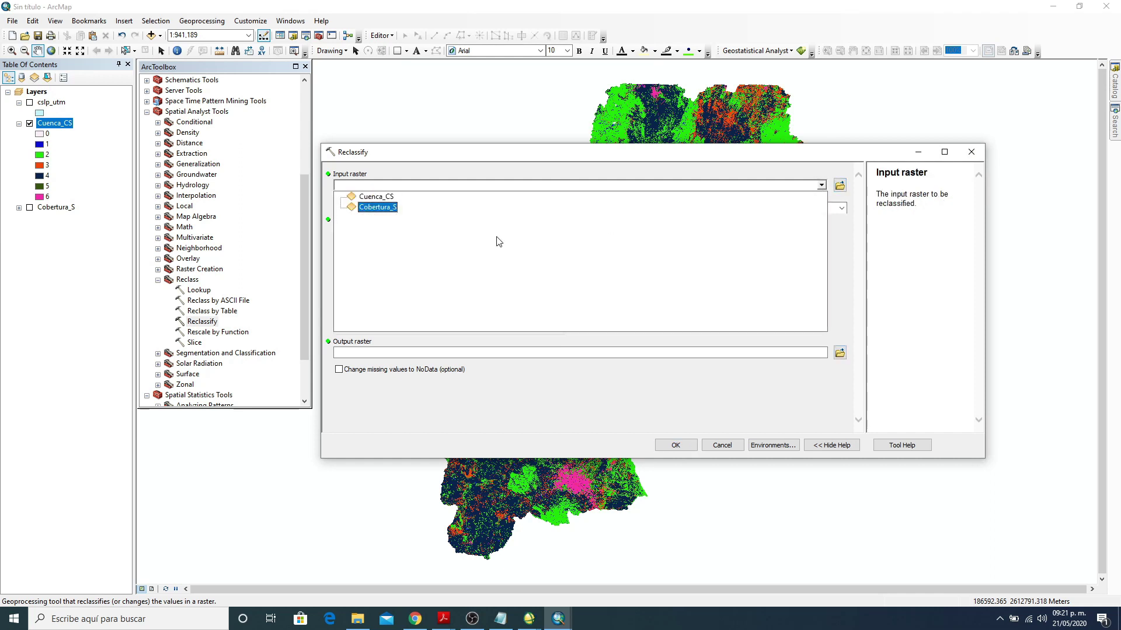
{"action": "left_click", "coordinate": [378, 197]}
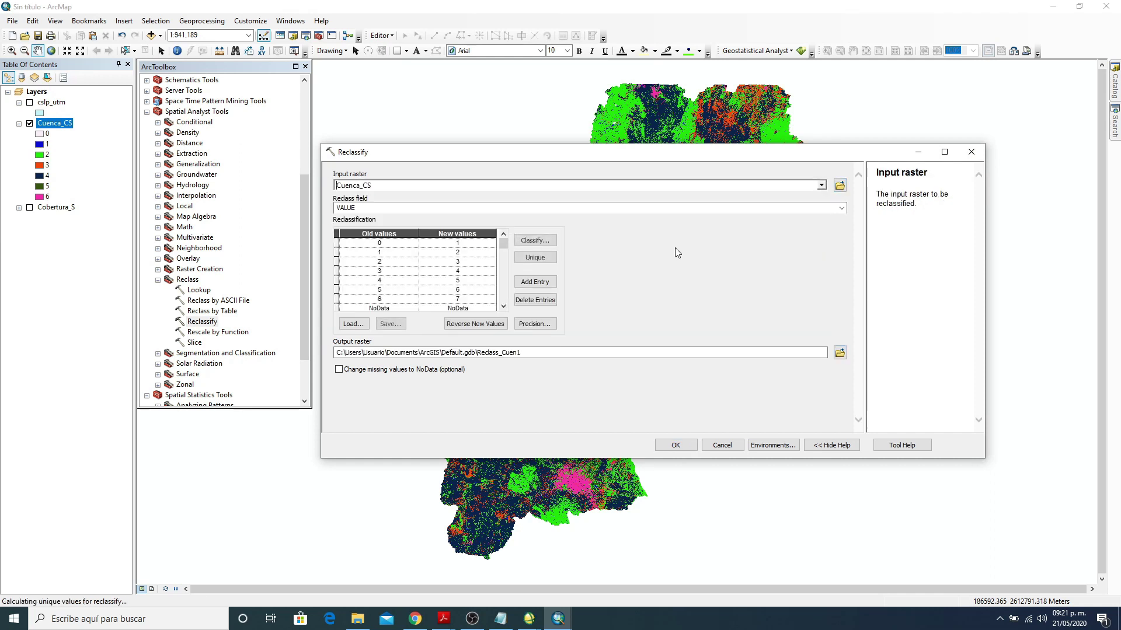
Step: Check the Reclassify help on supported new values against the article's C factor values, and close the tool without running it
{"action": "left_click", "coordinate": [466, 244]}
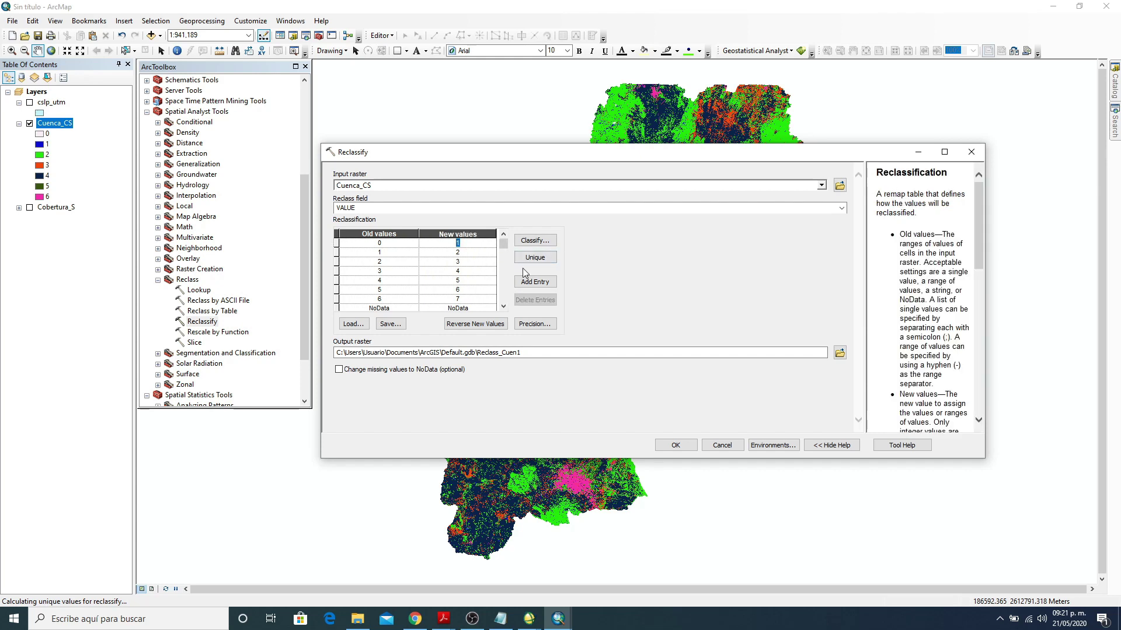
{"action": "left_click_drag", "start_coordinate": [980, 228], "coordinate": [982, 268]}
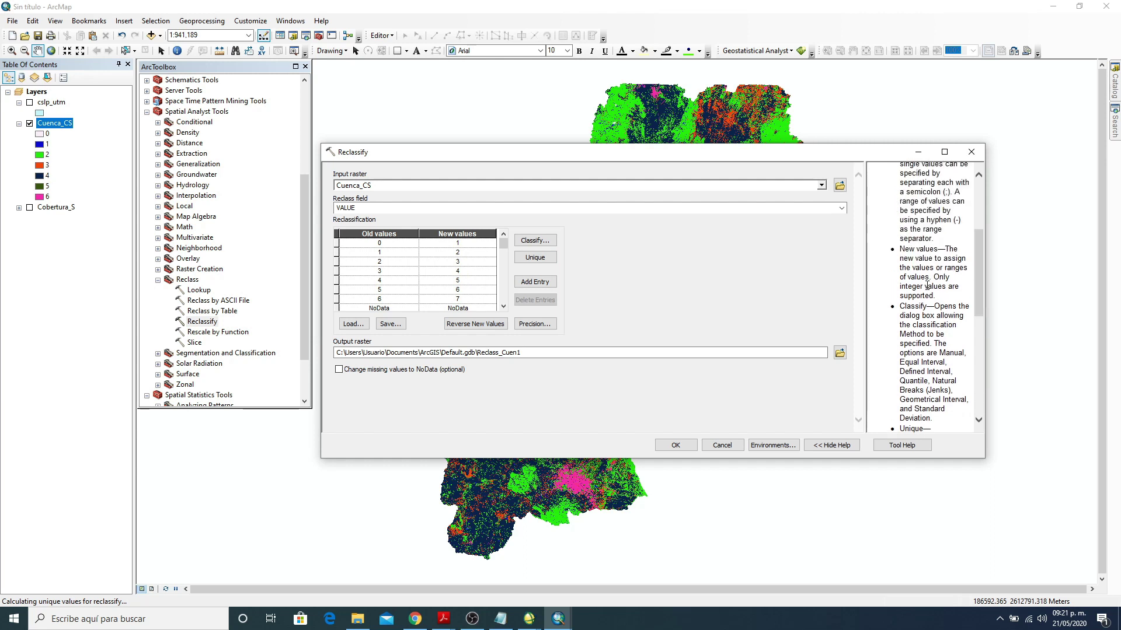
{"action": "left_click_drag", "start_coordinate": [899, 287], "coordinate": [932, 297]}
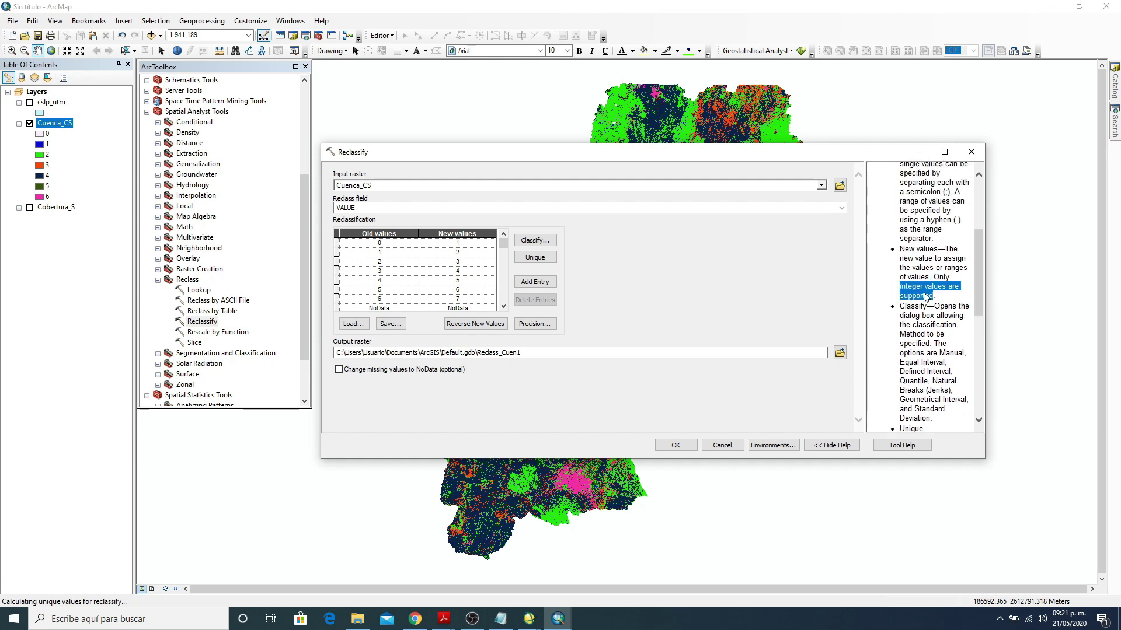
{"action": "mouse_move", "coordinate": [444, 619]}
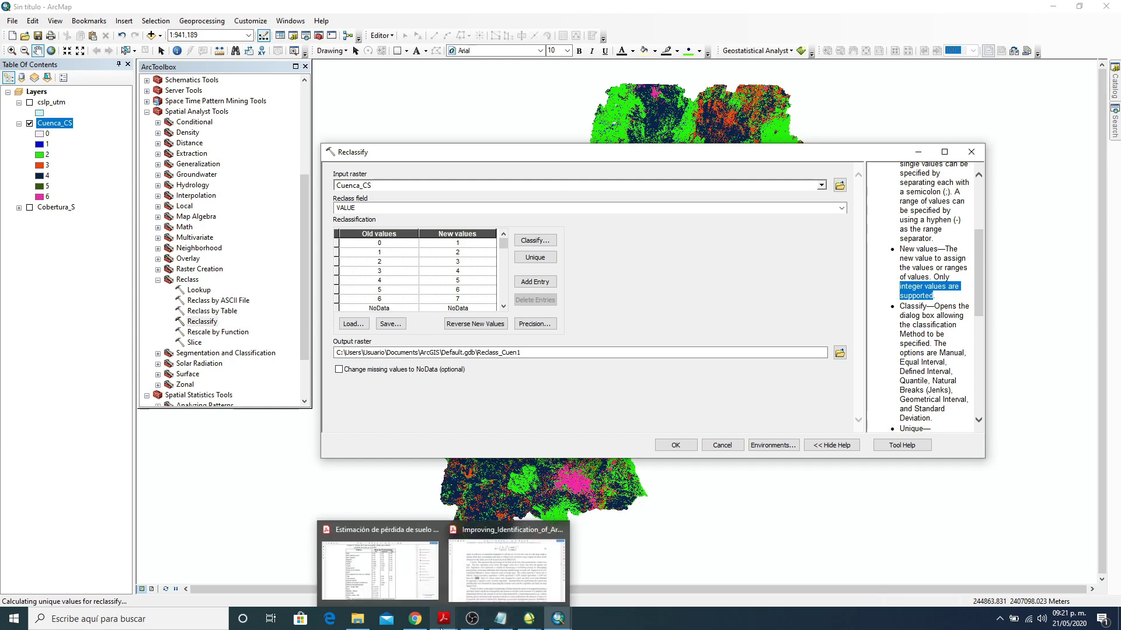
{"action": "left_click", "coordinate": [502, 583]}
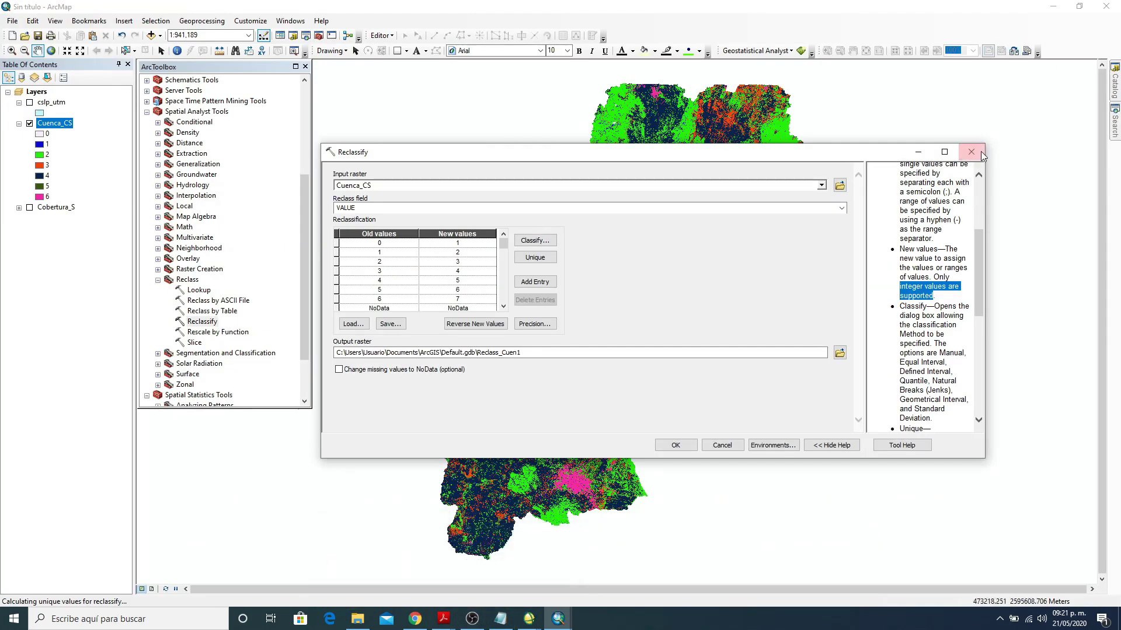
{"action": "left_click", "coordinate": [945, 152]}
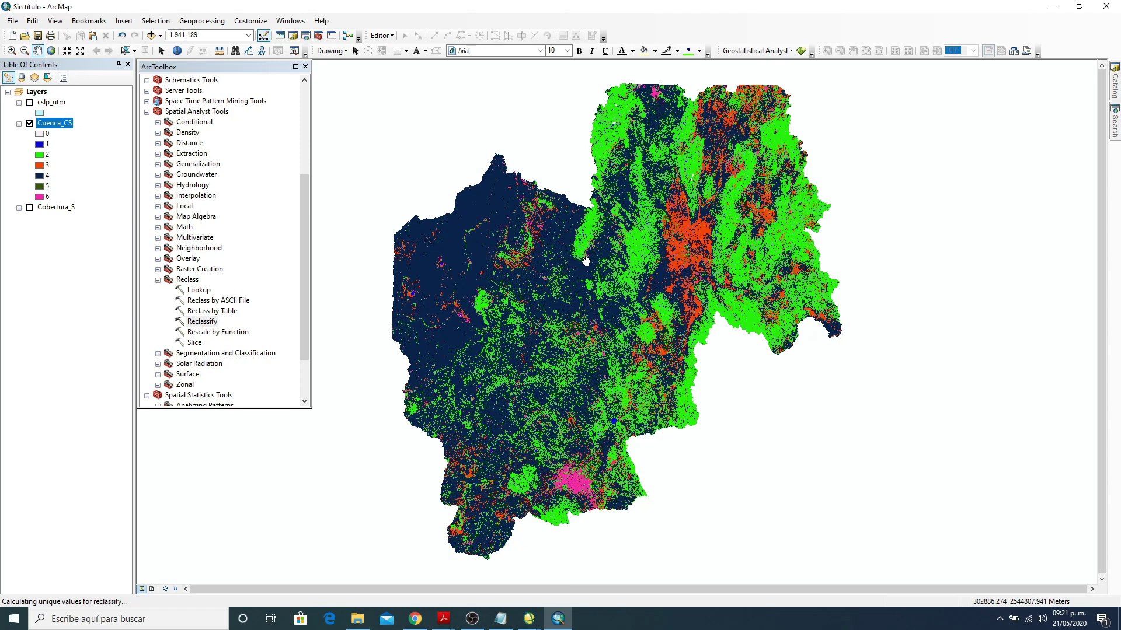
Step: Set up the Raster to Polygon conversion tool with Cuenca_CS as the input raster
{"action": "scroll", "coordinate": [201, 155], "scroll_direction": "up", "scroll_amount": 2}
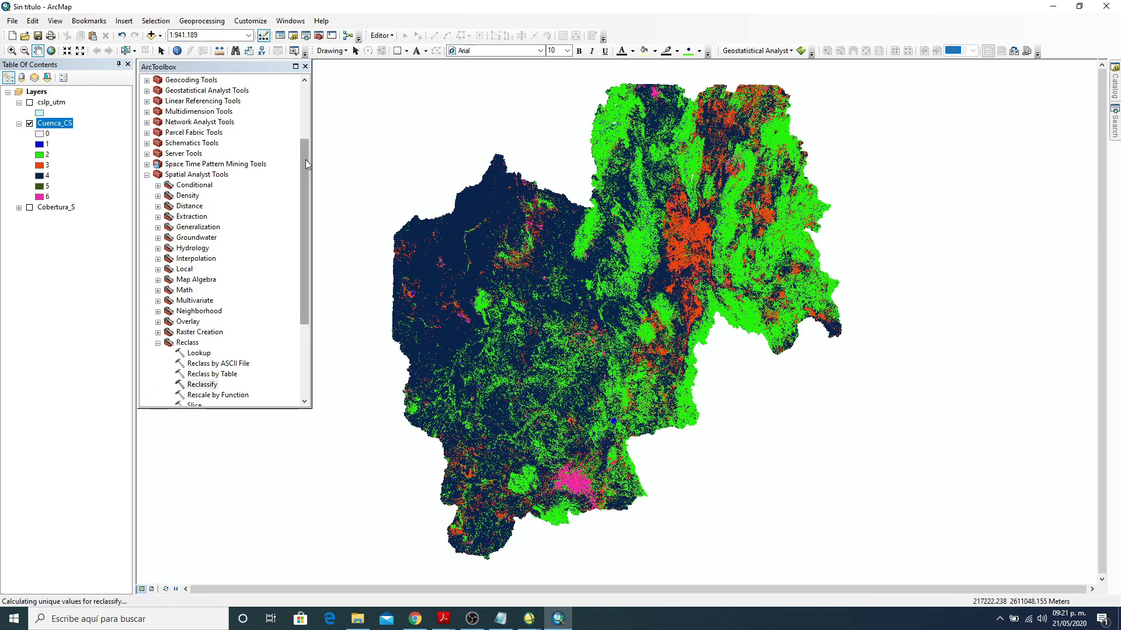
{"action": "left_click_drag", "start_coordinate": [306, 159], "coordinate": [313, 105]}
{"action": "scroll", "coordinate": [175, 251], "scroll_direction": "down", "scroll_amount": 2}
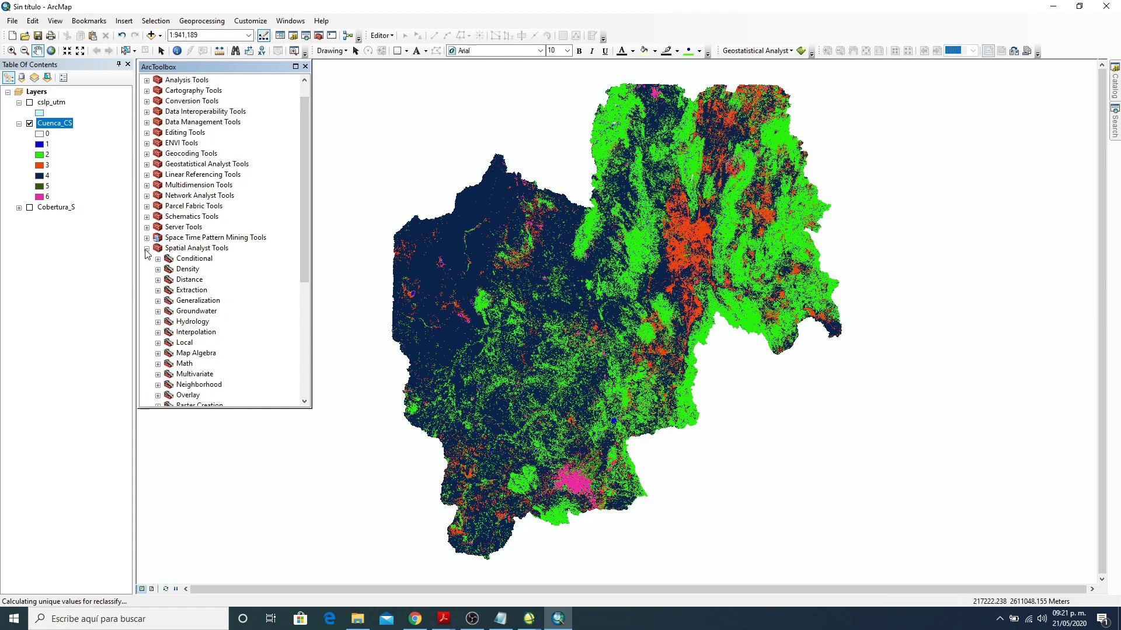
{"action": "left_click", "coordinate": [146, 248]}
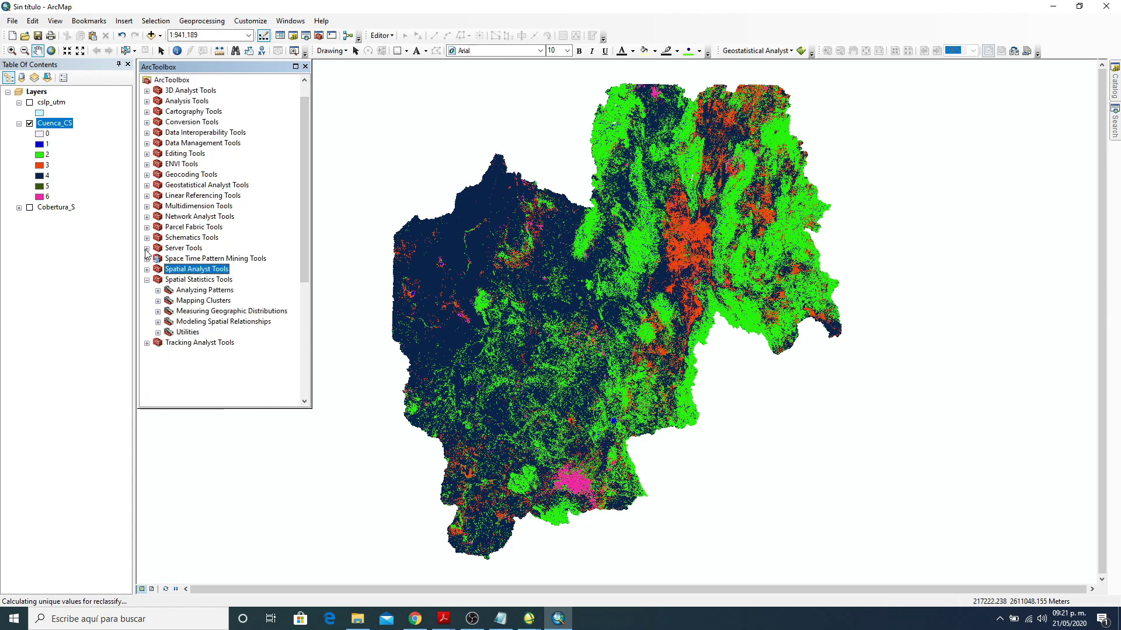
{"action": "left_click", "coordinate": [147, 122]}
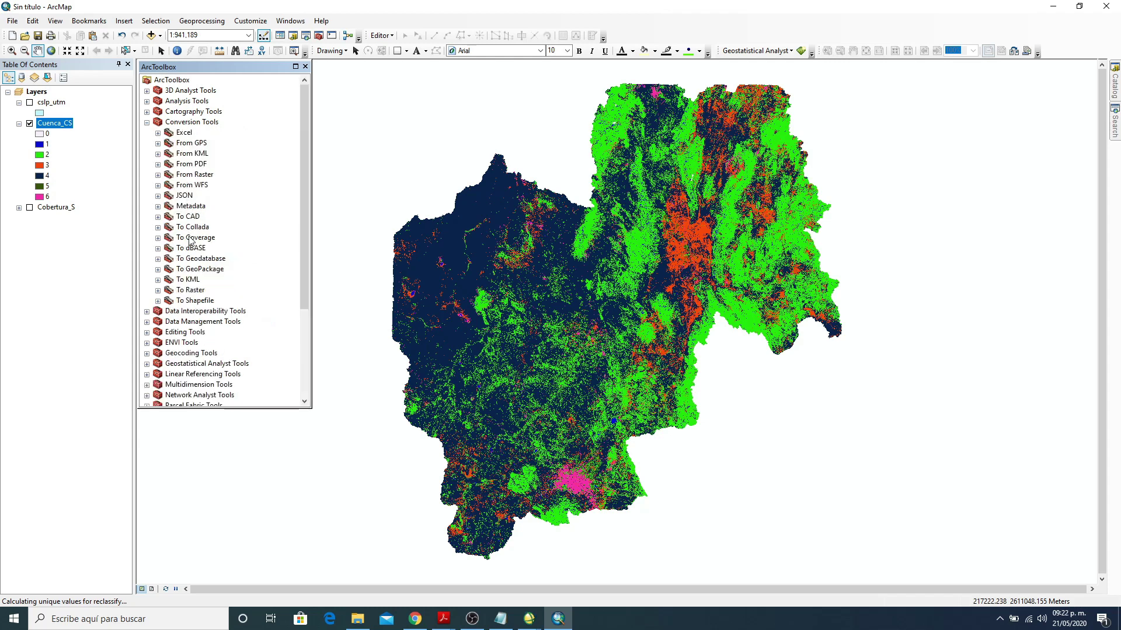
{"action": "left_click", "coordinate": [157, 174]}
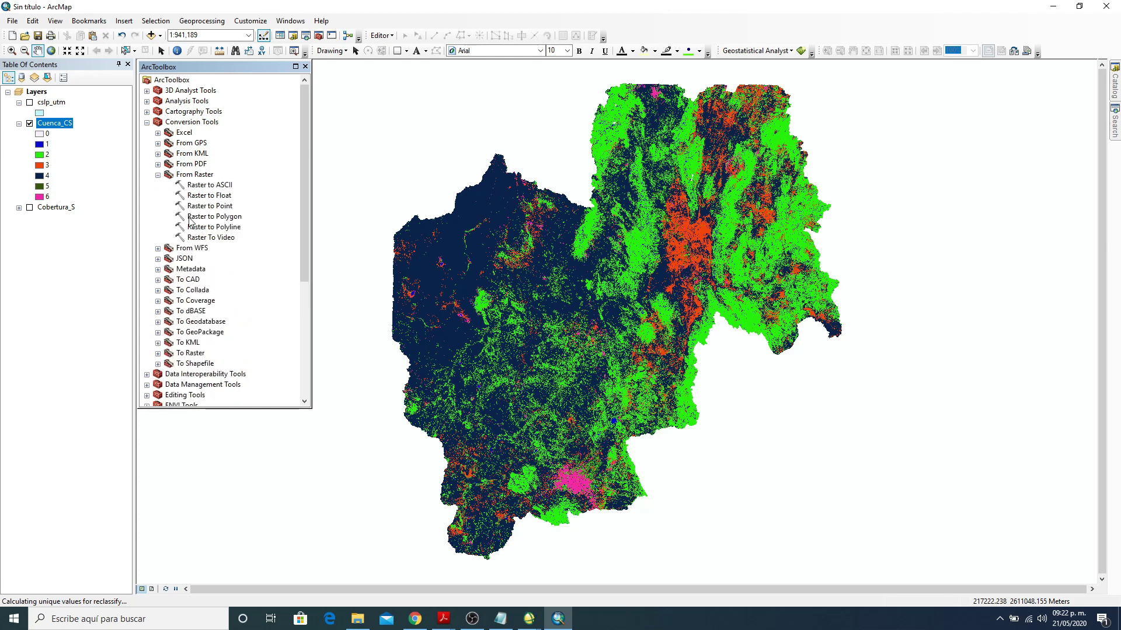
{"action": "double_click", "coordinate": [220, 218]}
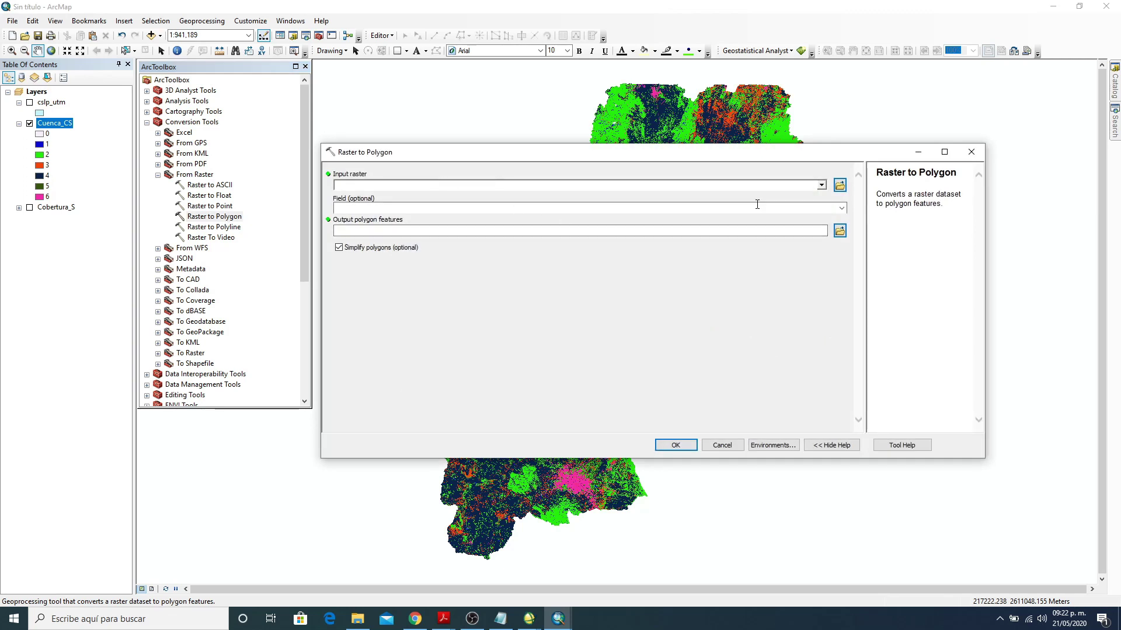
{"action": "left_click", "coordinate": [821, 185]}
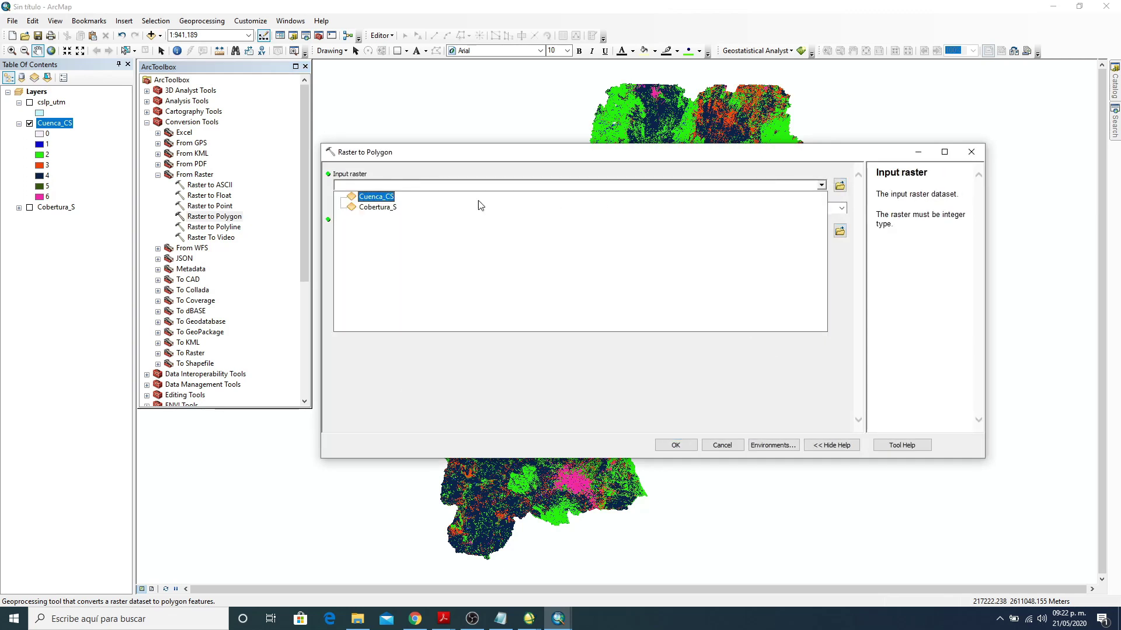
{"action": "left_click", "coordinate": [377, 197]}
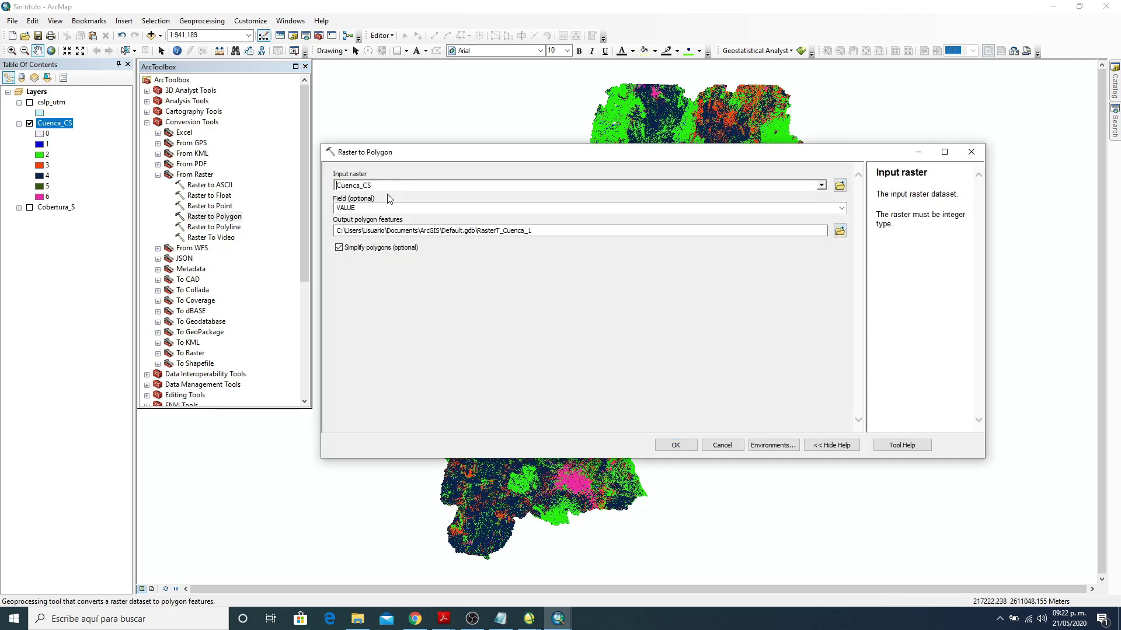
Step: Name the output polygon features Cobertura_suelo_cuenca in the AEMA P4 folder and run the conversion
{"action": "left_click", "coordinate": [839, 232]}
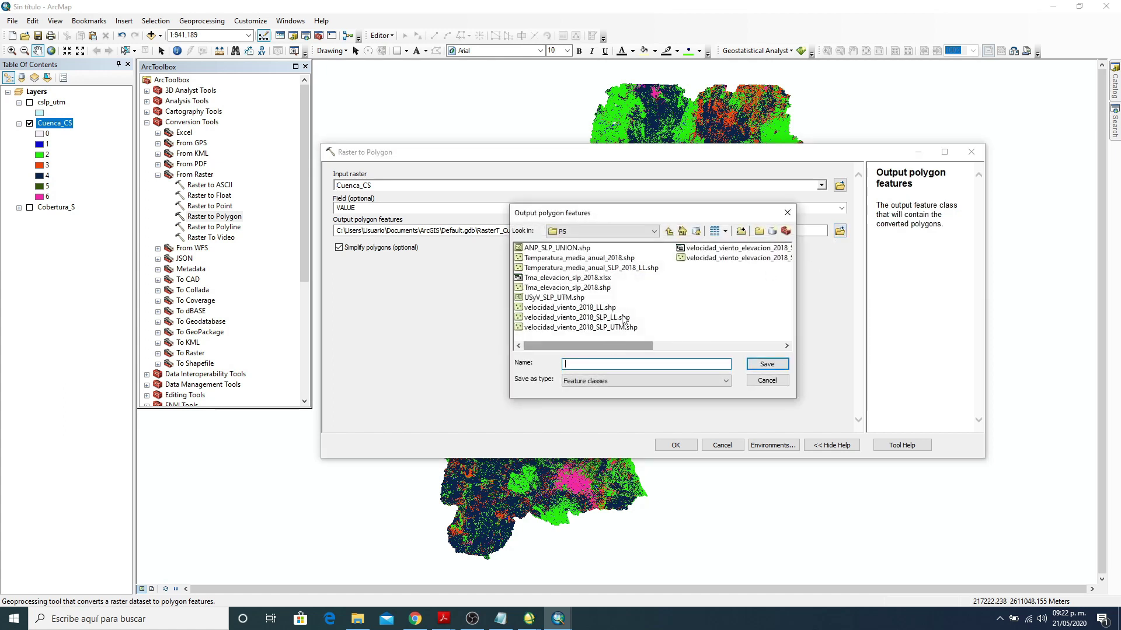
{"action": "left_click", "coordinate": [644, 233]}
{"action": "left_click", "coordinate": [637, 243]}
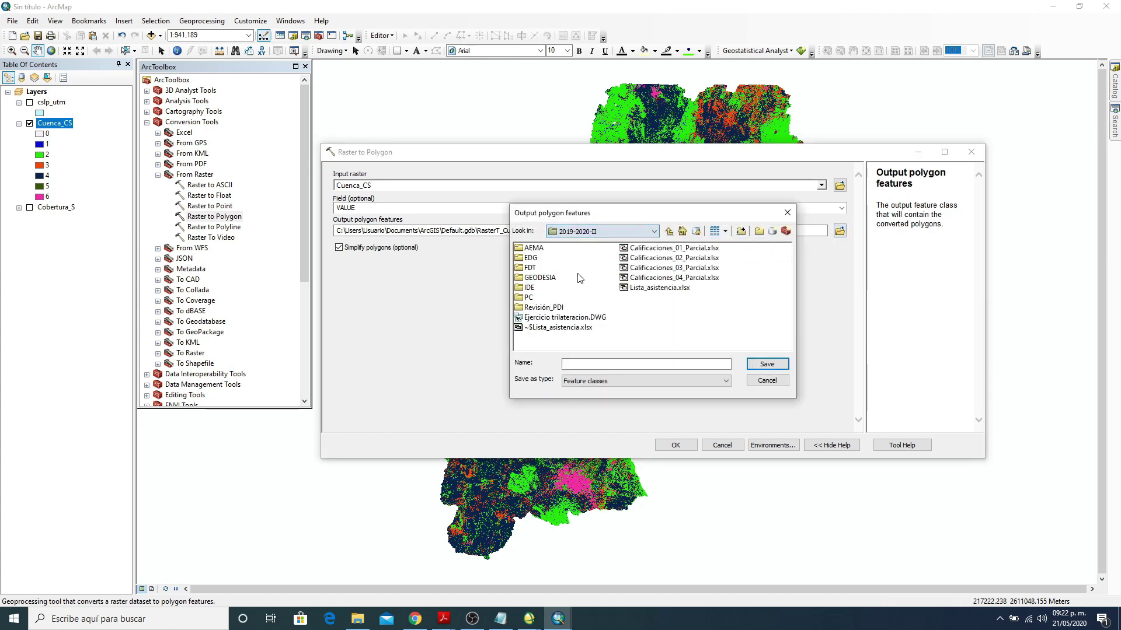
{"action": "double_click", "coordinate": [528, 307]}
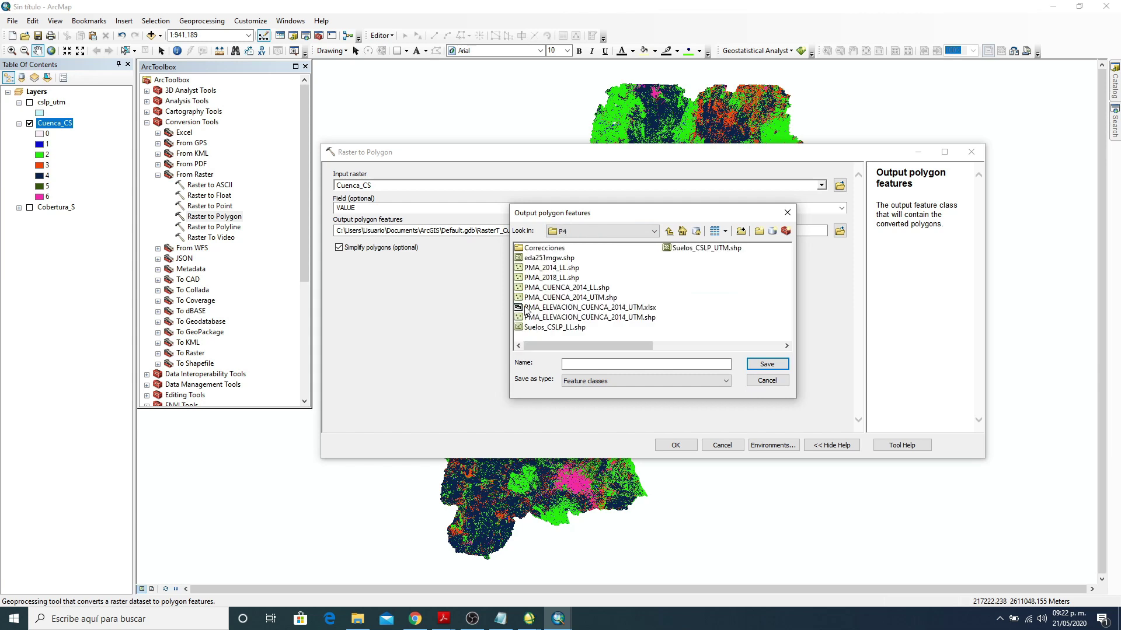
{"action": "left_click", "coordinate": [602, 368]}
{"action": "type", "text": "Cobertura"}
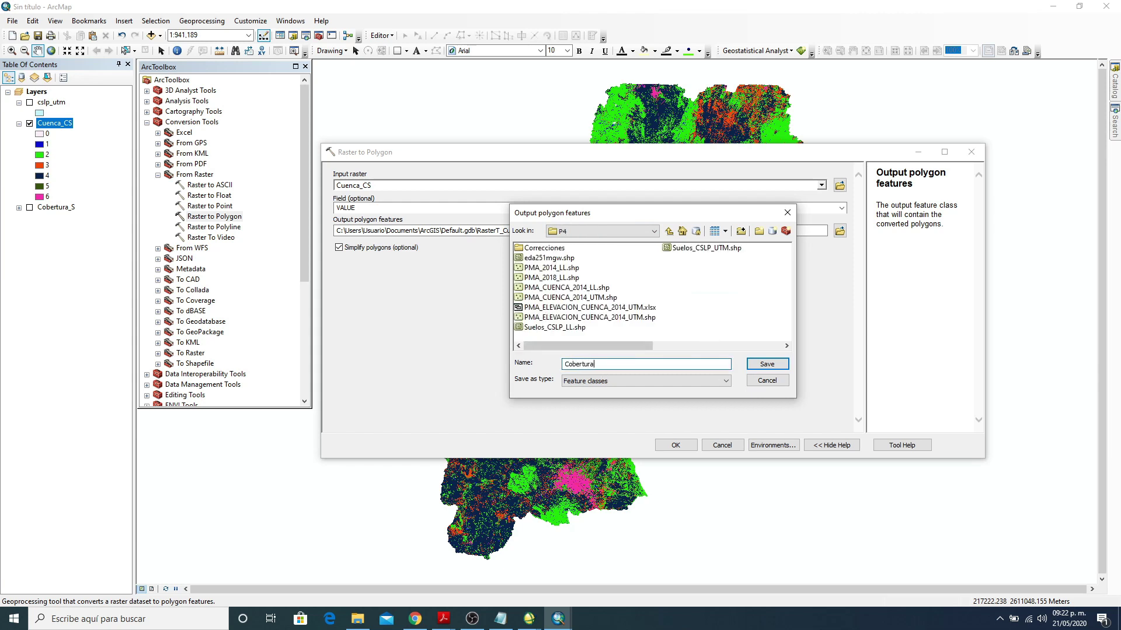
{"action": "type", "text": "_suelo_cuenca"}
{"action": "left_click", "coordinate": [765, 367]}
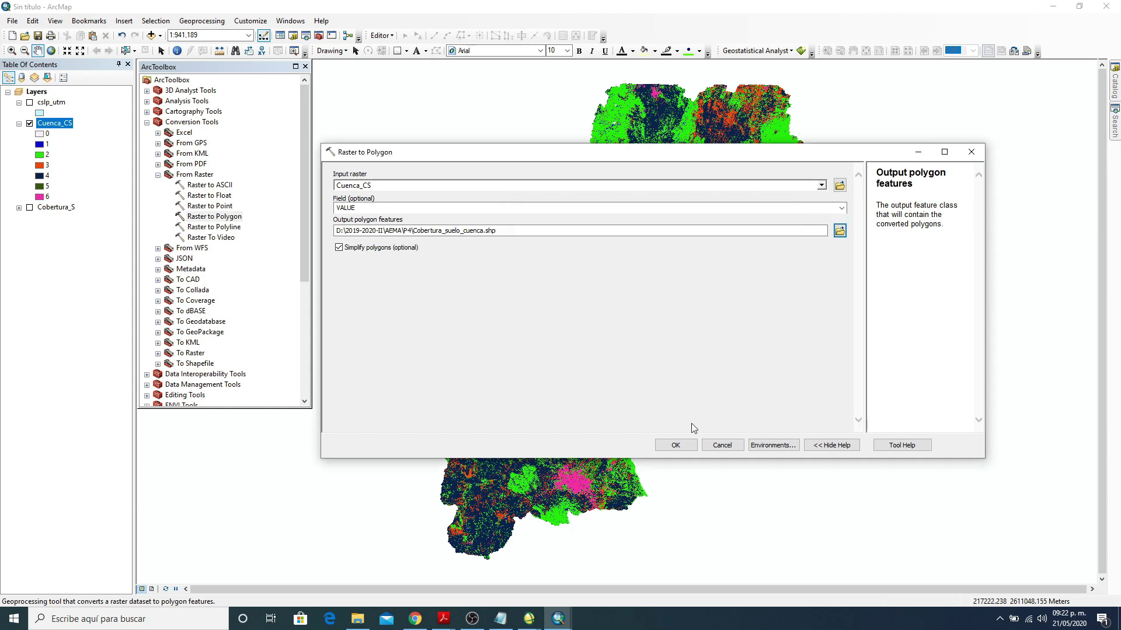
{"action": "left_click", "coordinate": [676, 446]}
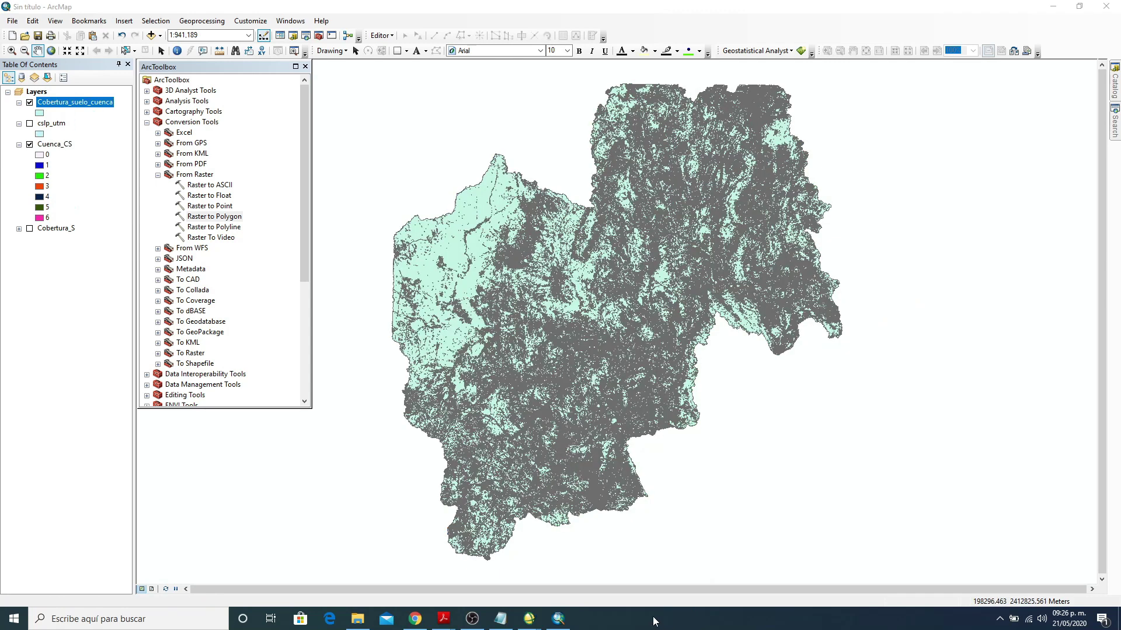
Step: Open the attribute table of the Cobertura_suelo_cuenca layer and enlarge its text to inspect the gridcode field
{"action": "right_click", "coordinate": [59, 102]}
{"action": "left_click", "coordinate": [89, 136]}
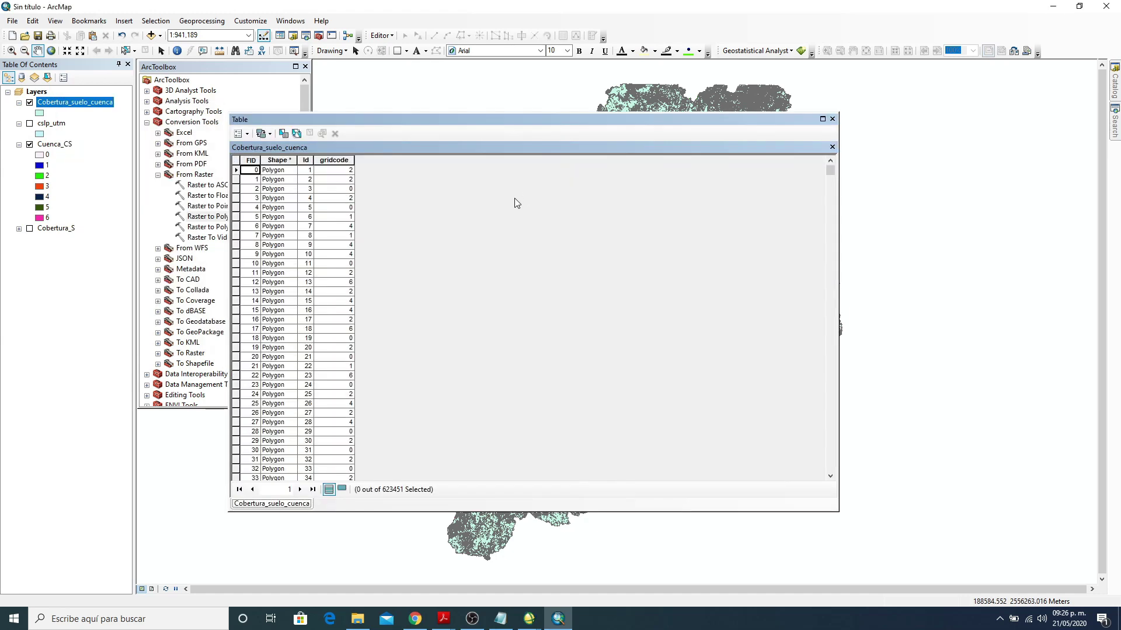
{"action": "scroll", "coordinate": [451, 214], "scroll_direction": "up", "scroll_amount": 4}
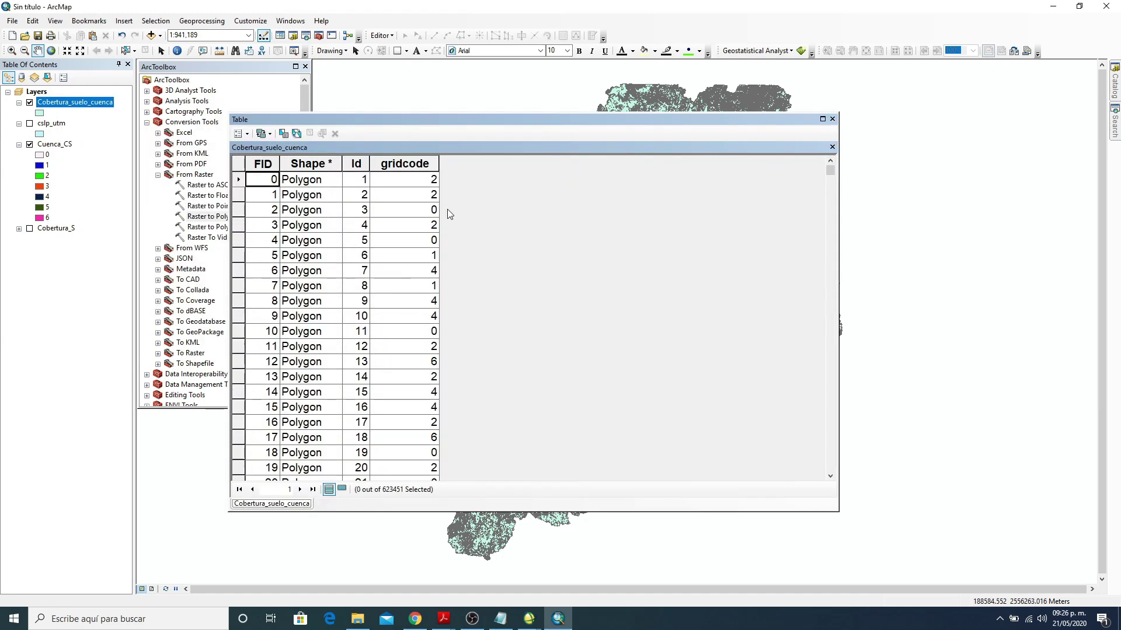
Step: Highlight the gridcode field, compare its codes with the land cover class list in Notepad, and return to the ArcMap attribute table
{"action": "left_click", "coordinate": [425, 164]}
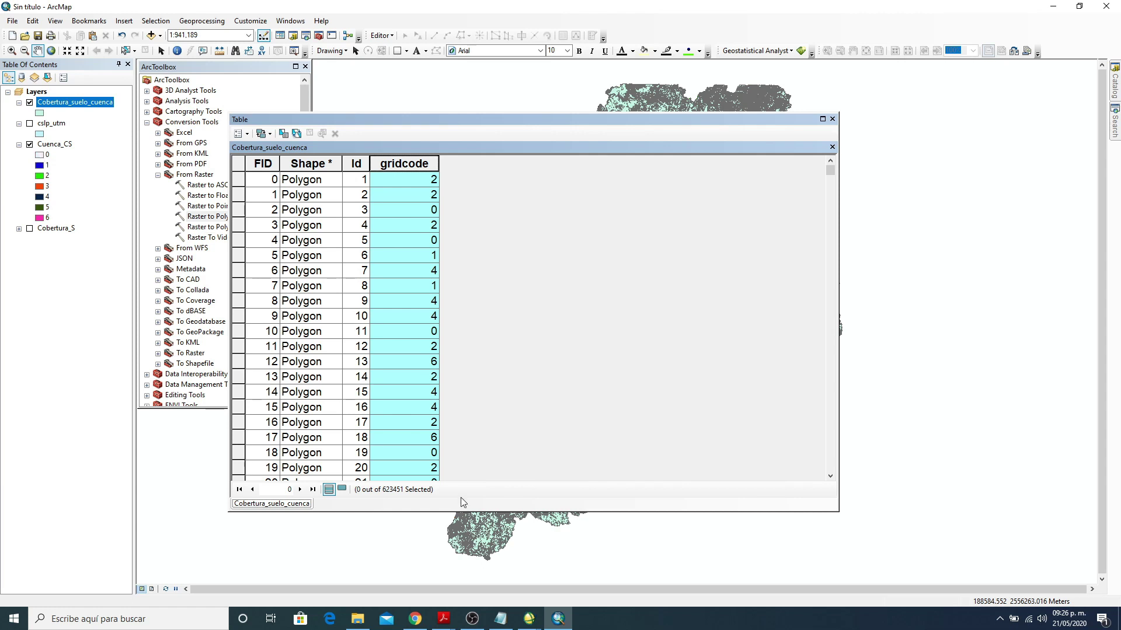
{"action": "left_click", "coordinate": [500, 619]}
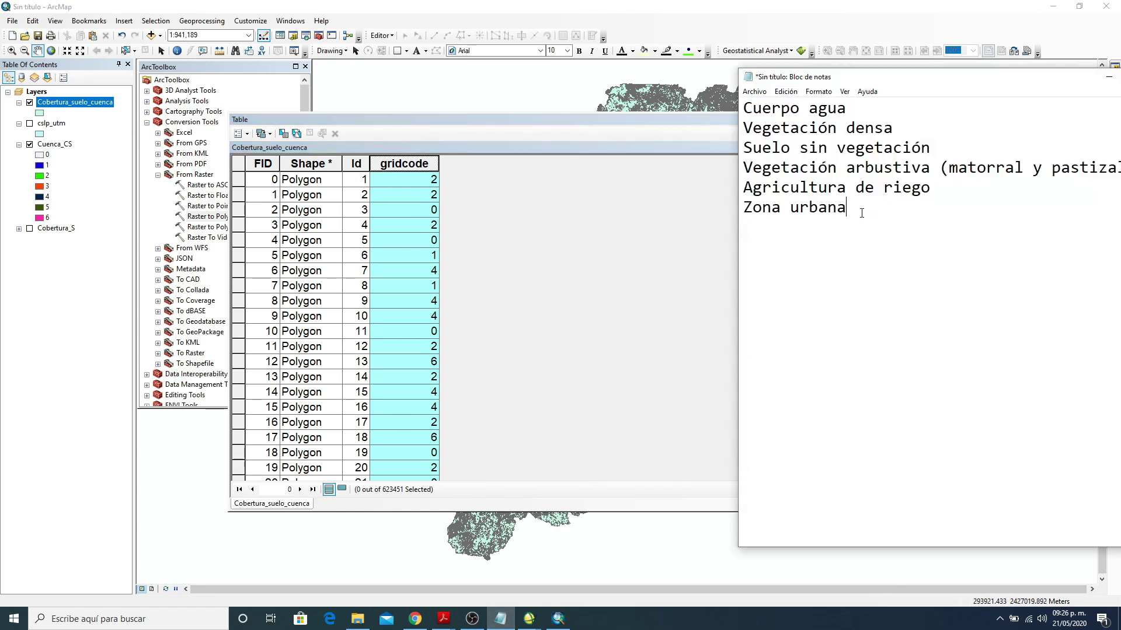
{"action": "left_click_drag", "start_coordinate": [872, 207], "coordinate": [746, 112]}
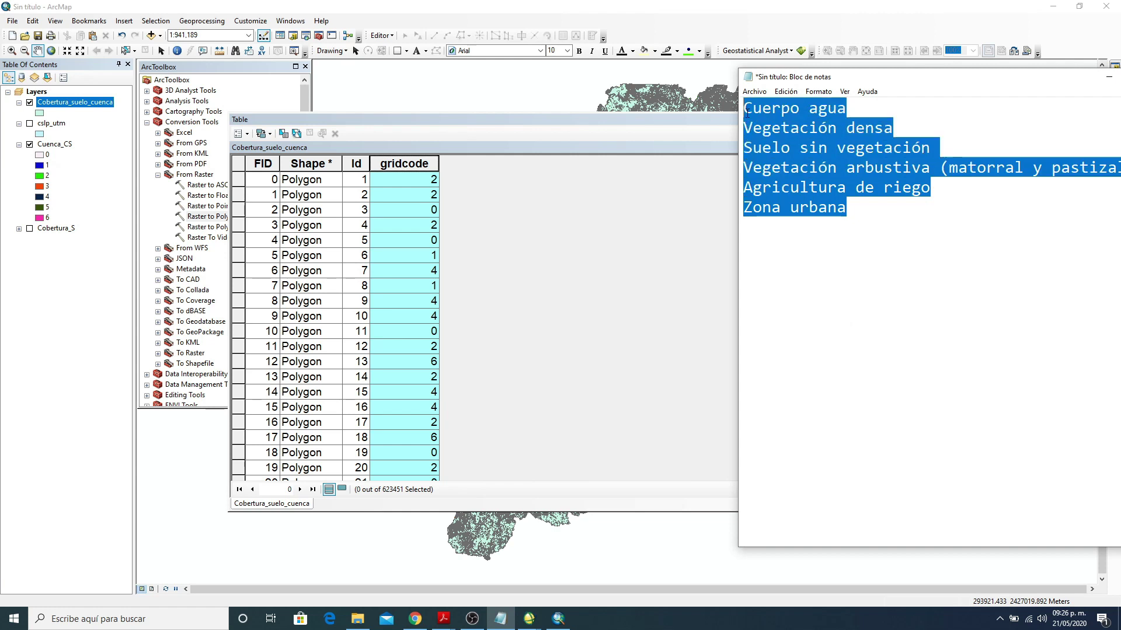
{"action": "left_click", "coordinate": [861, 212]}
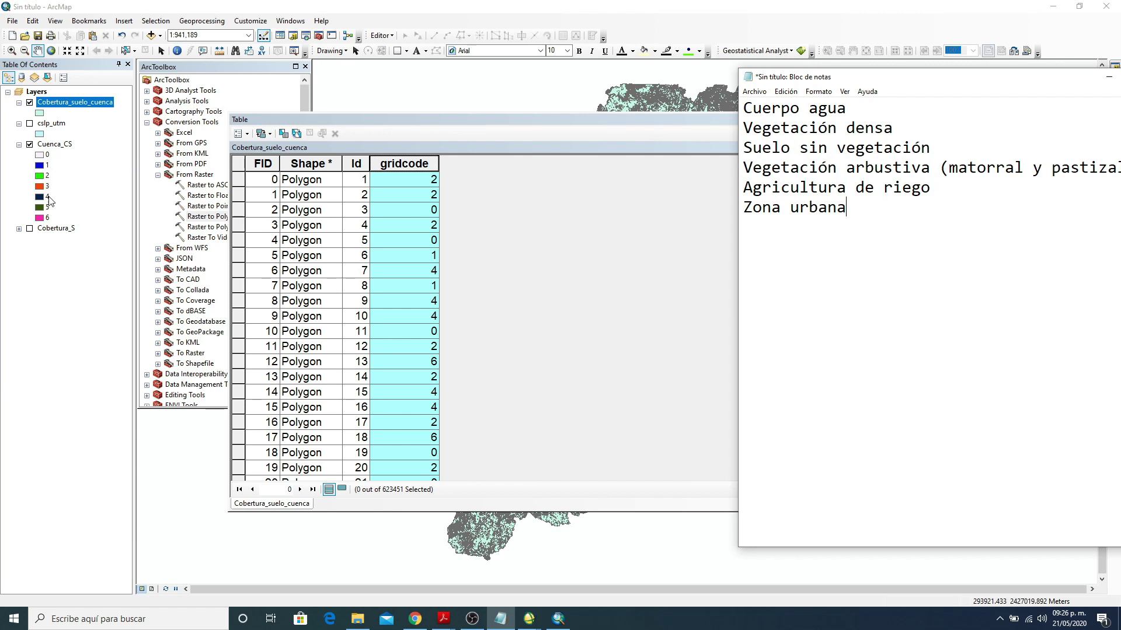
{"action": "left_click", "coordinate": [520, 117]}
{"action": "left_click_drag", "start_coordinate": [541, 119], "coordinate": [523, 96]}
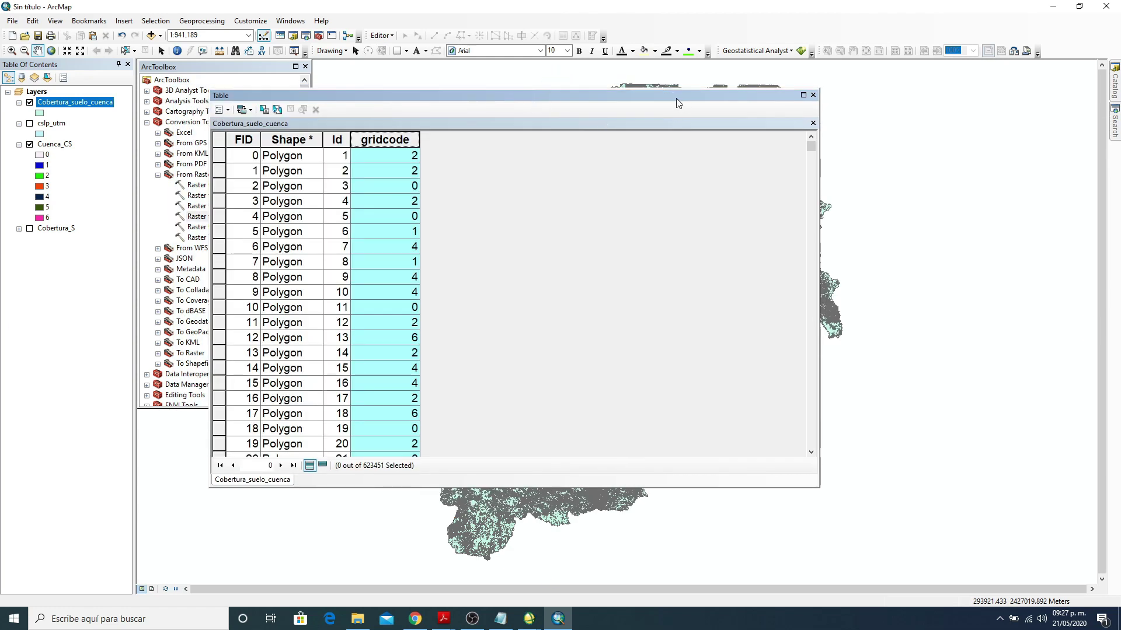
{"action": "left_click_drag", "start_coordinate": [676, 98], "coordinate": [652, 123]}
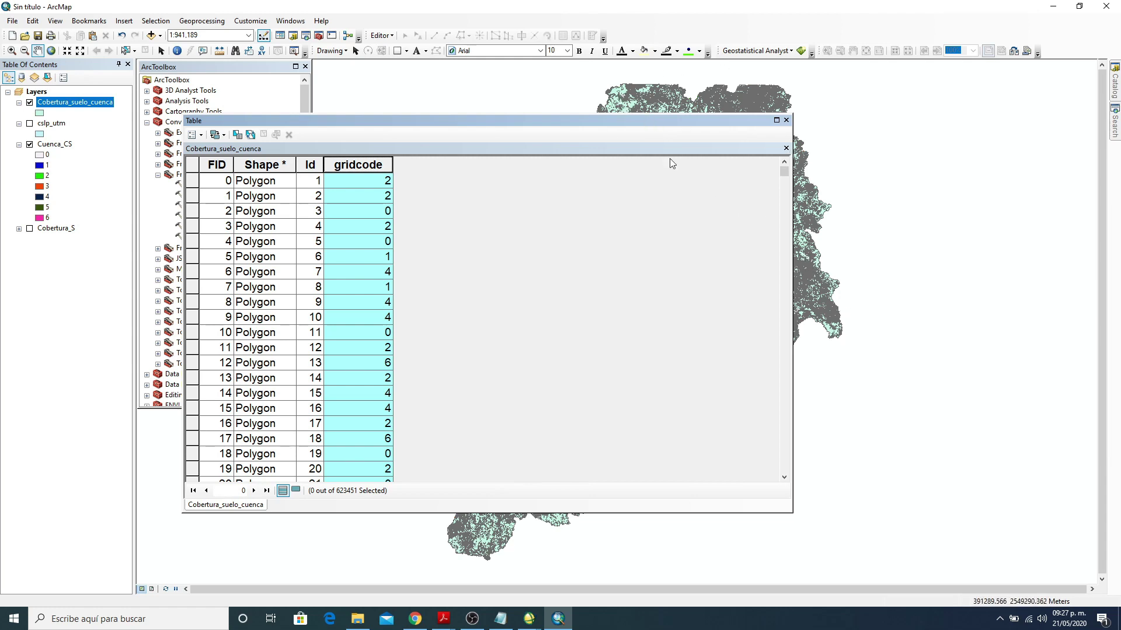
{"action": "left_click_drag", "start_coordinate": [580, 120], "coordinate": [528, 119]}
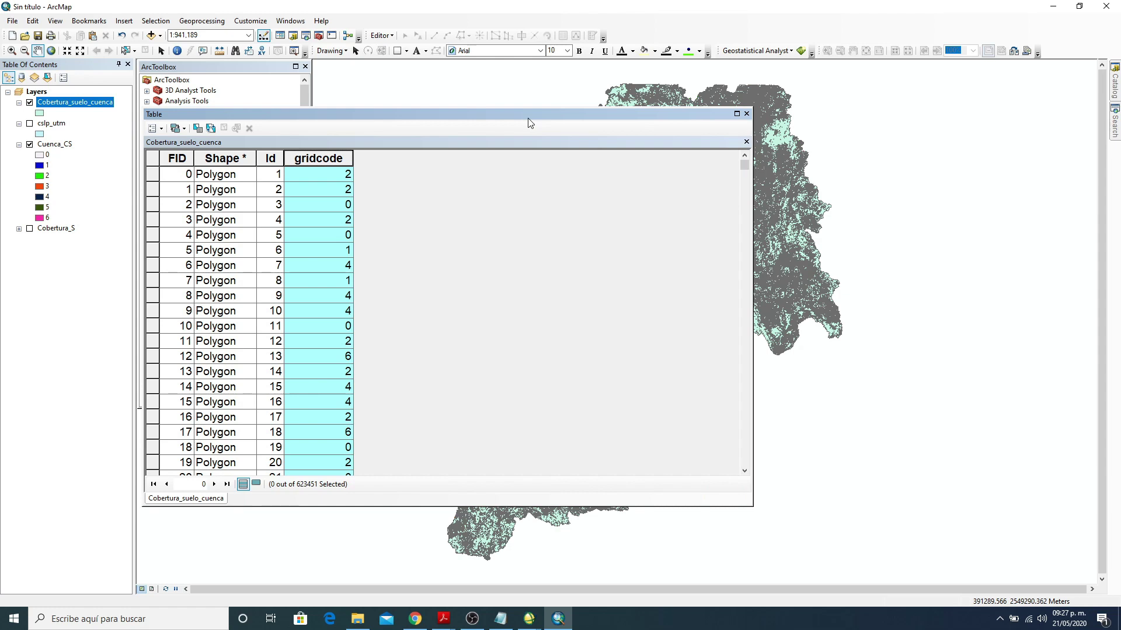
{"action": "left_click_drag", "start_coordinate": [527, 119], "coordinate": [562, 118]}
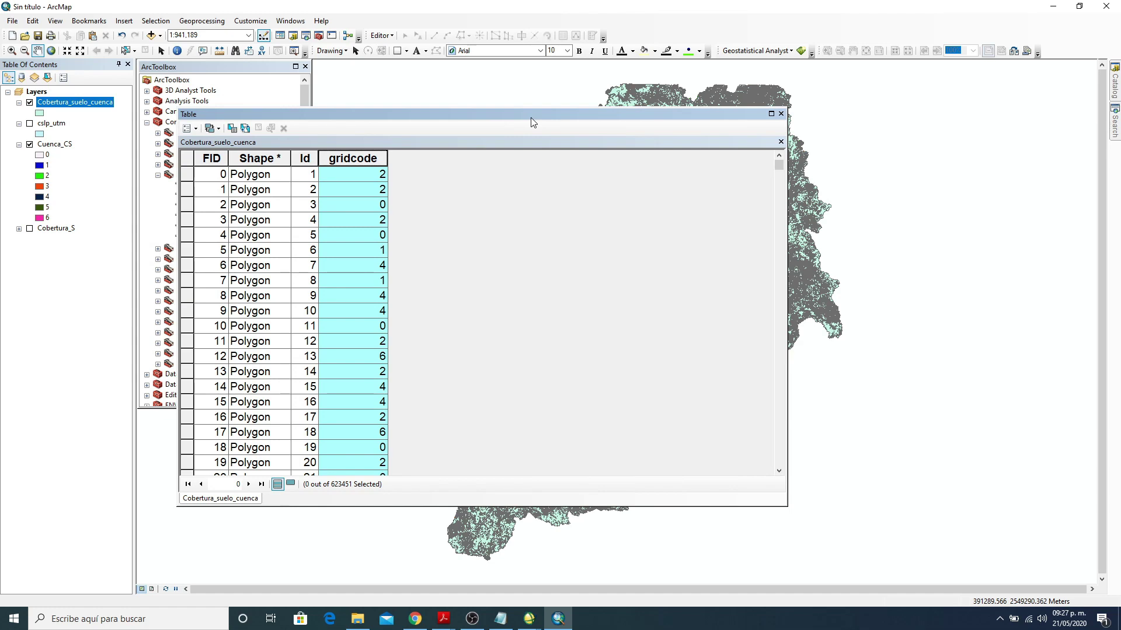
{"action": "left_click_drag", "start_coordinate": [530, 117], "coordinate": [634, 110]}
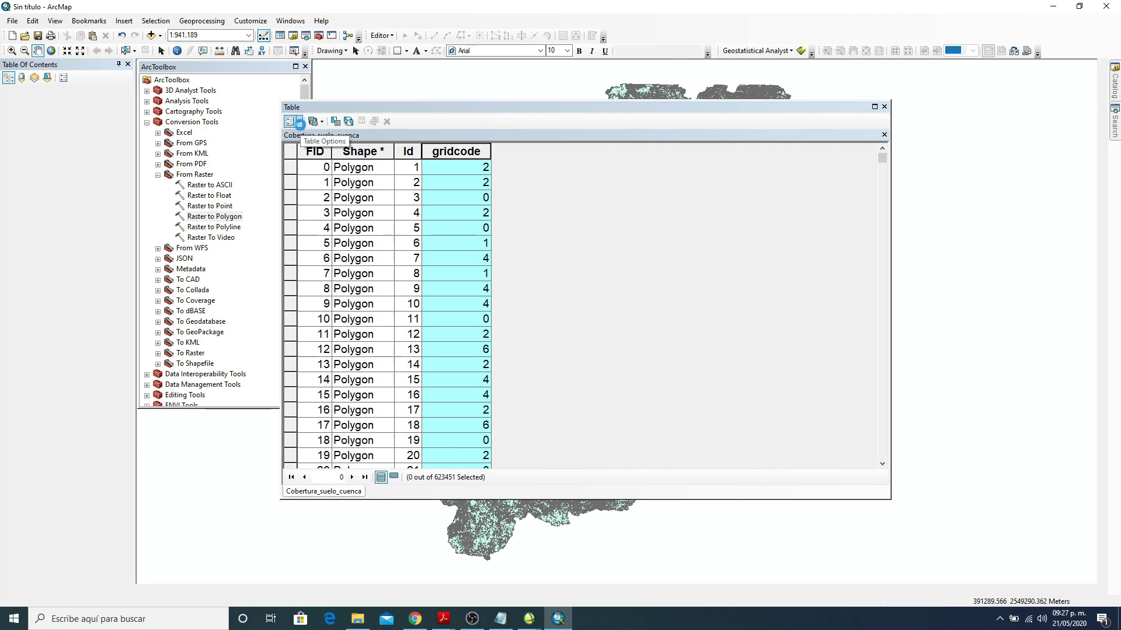
Step: Add a new field named Factor_C to the Cobertura_suelo_cuenca attribute table
{"action": "left_click", "coordinate": [299, 123]}
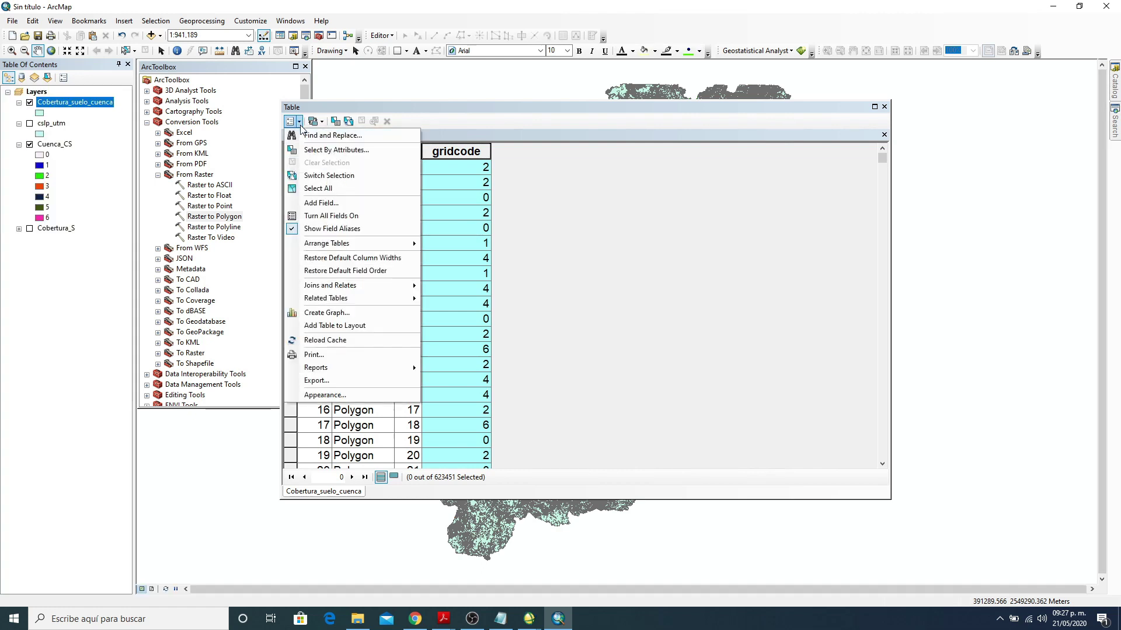
{"action": "left_click", "coordinate": [331, 203]}
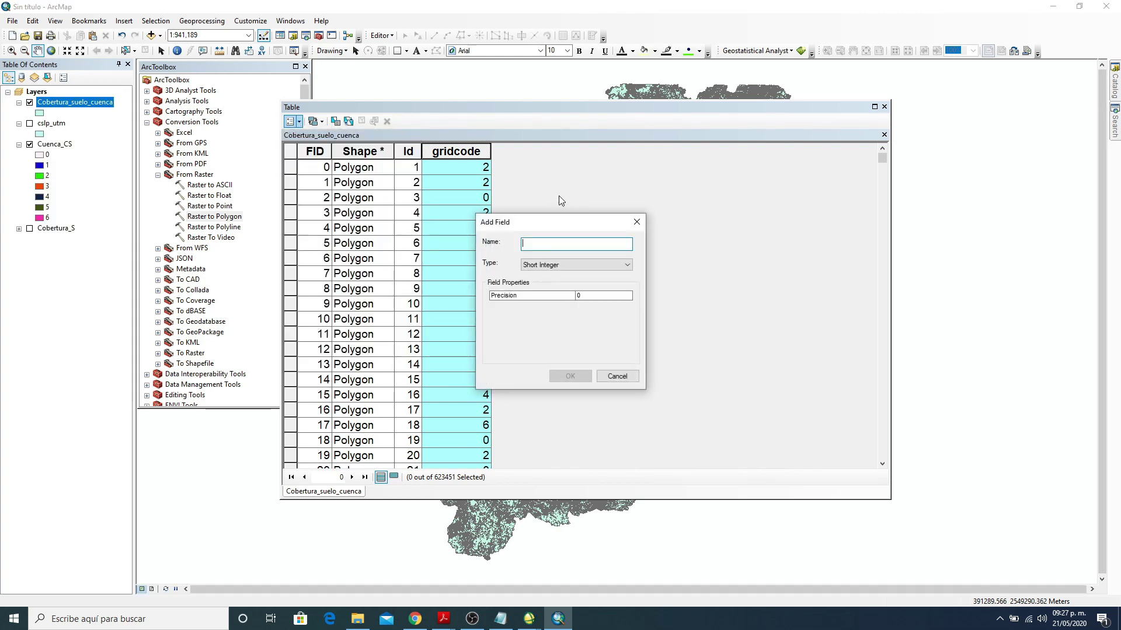
{"action": "type", "text": "Factor_C"}
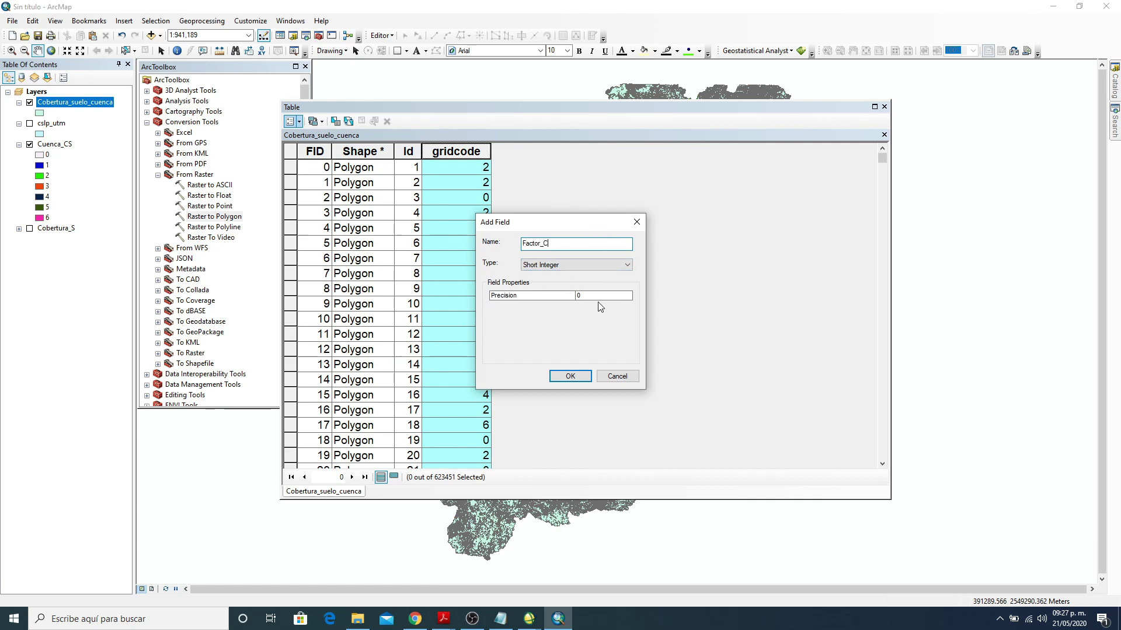
{"action": "left_click", "coordinate": [577, 296]}
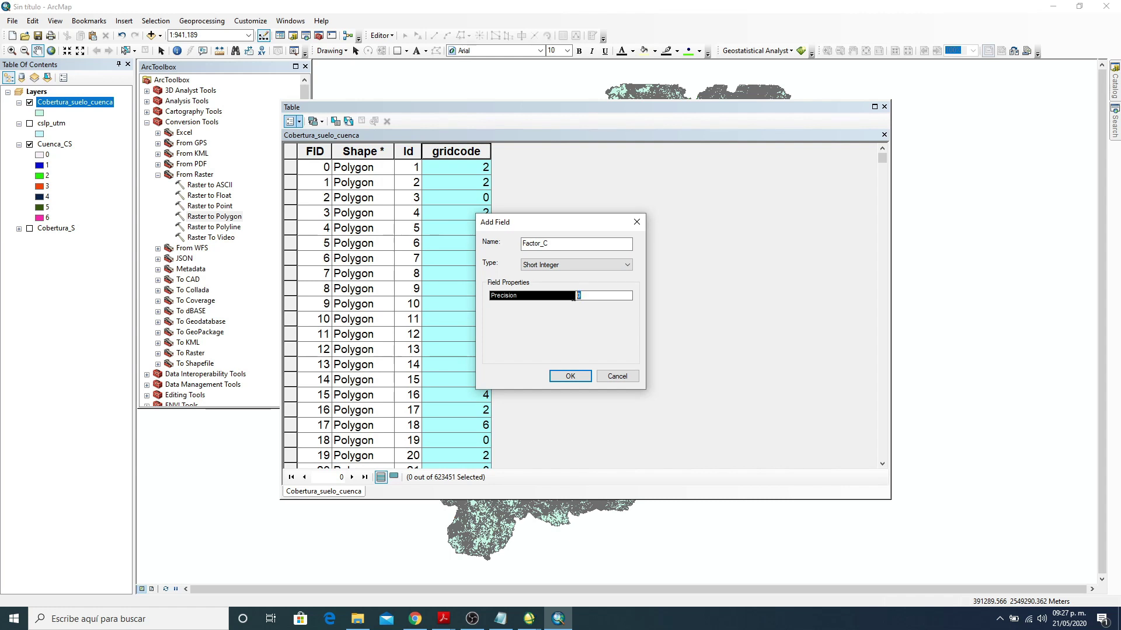
{"action": "type", "text": "1"}
{"action": "double_click", "coordinate": [577, 295]}
Step: Switch to the Improving_Identification PDF in Acrobat Reader and check the decimals of the C factor values, then return to ArcMap
{"action": "mouse_move", "coordinate": [444, 618]}
{"action": "left_click", "coordinate": [496, 578]}
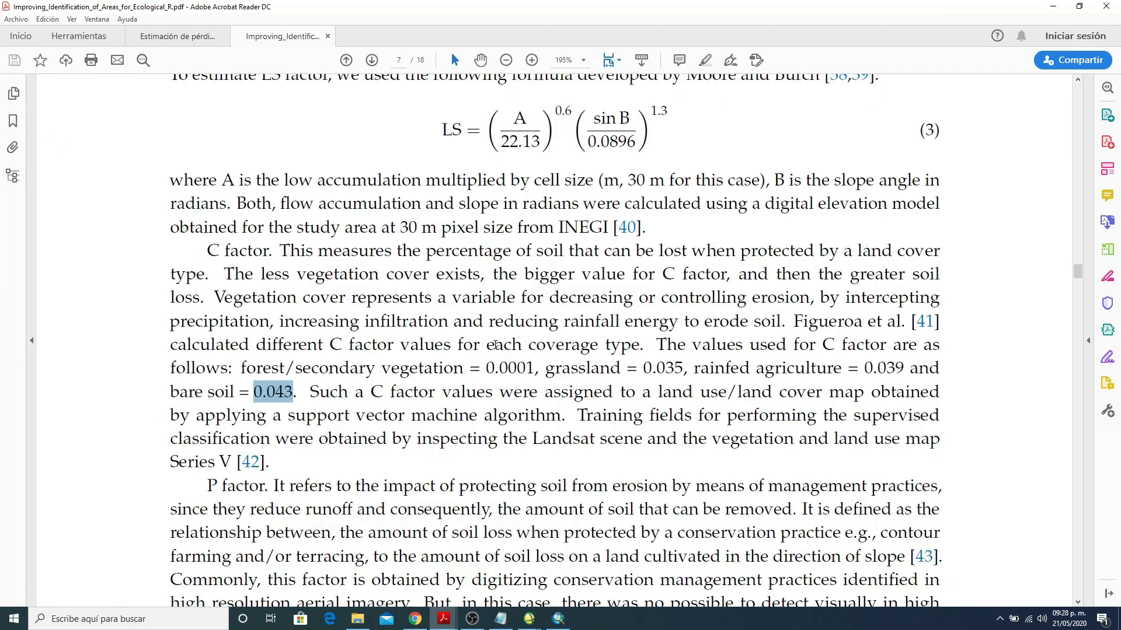
{"action": "left_click", "coordinate": [1053, 5]}
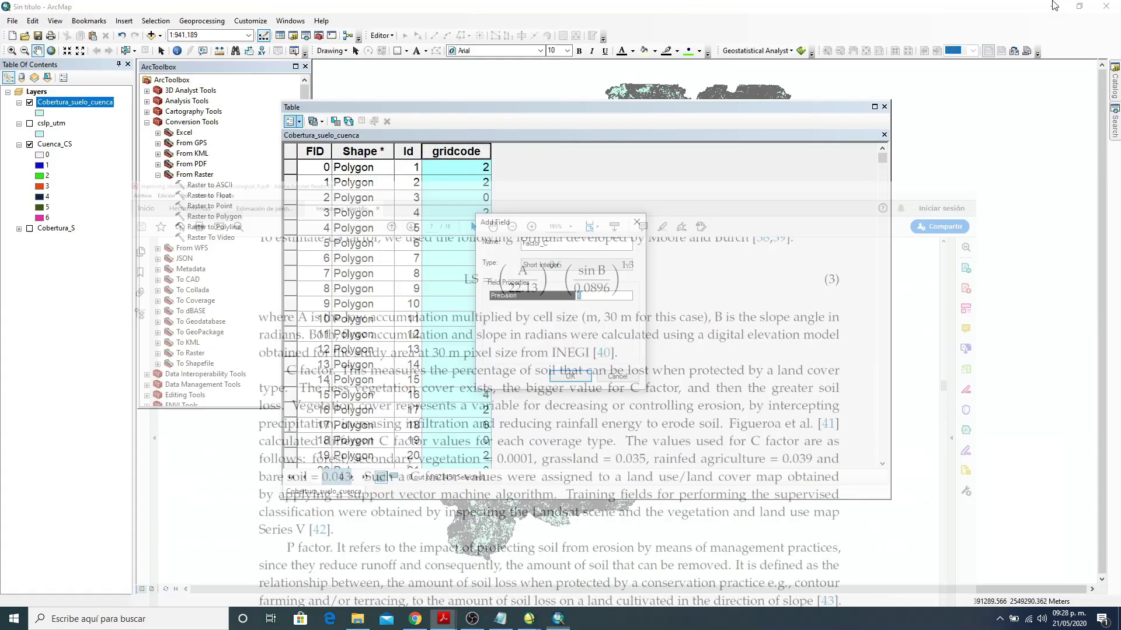
Step: Set the new Factor_C field's type to Float with precision 6 and add it to the Cobertura_suelo_cuenca table
{"action": "left_click", "coordinate": [627, 264]}
{"action": "left_click", "coordinate": [601, 286]}
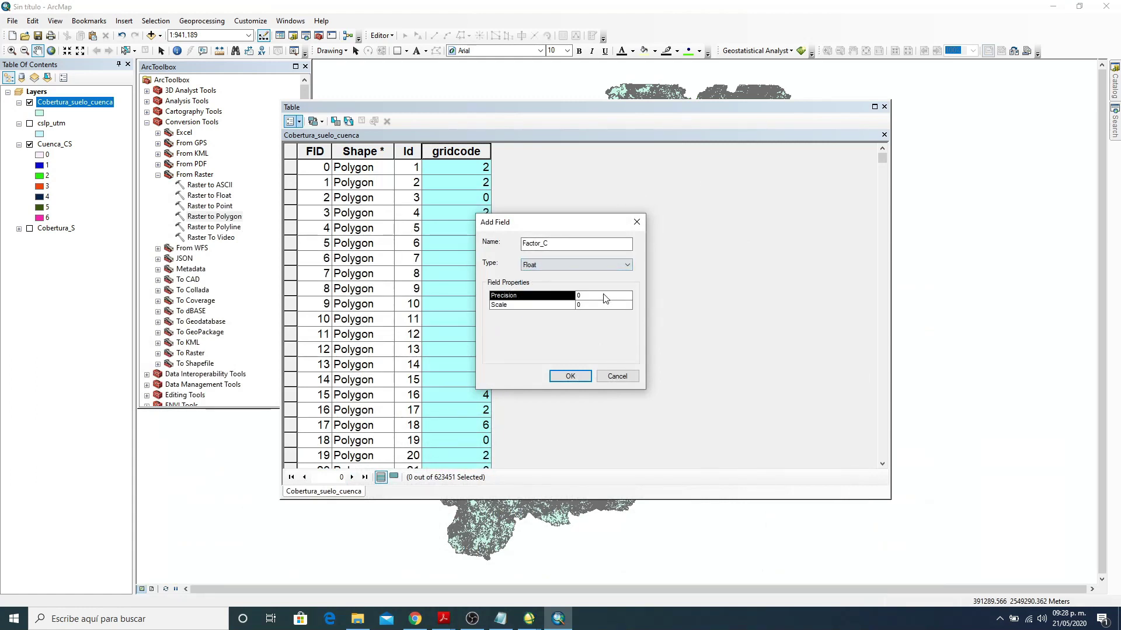
{"action": "left_click", "coordinate": [592, 299]}
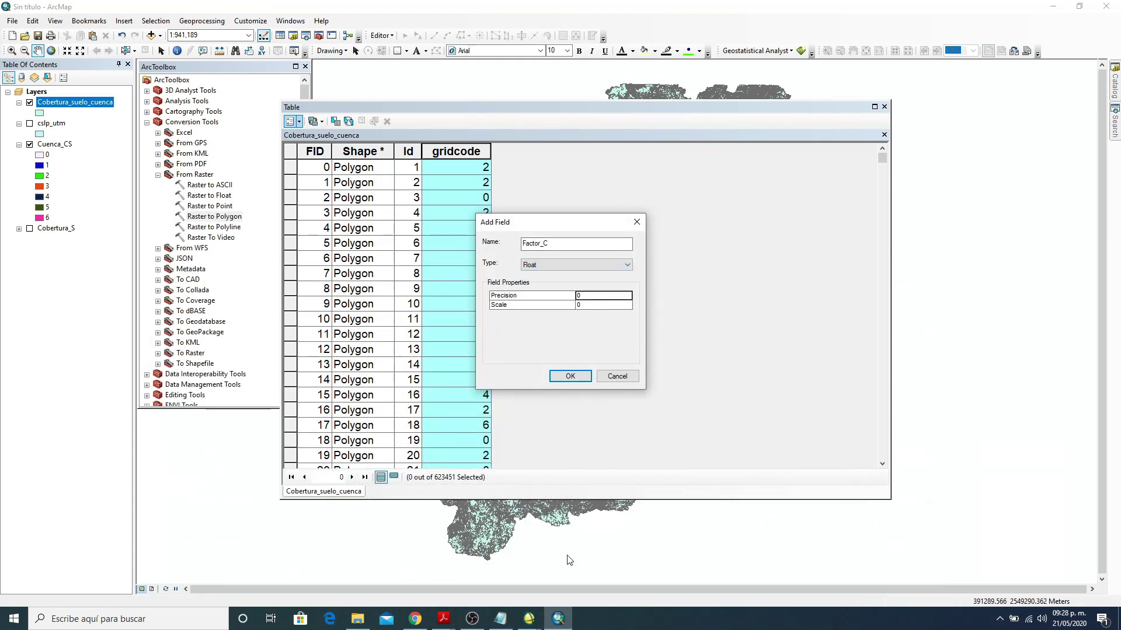
{"action": "type", "text": "6"}
{"action": "left_click", "coordinate": [578, 304]}
{"action": "left_click", "coordinate": [569, 377]}
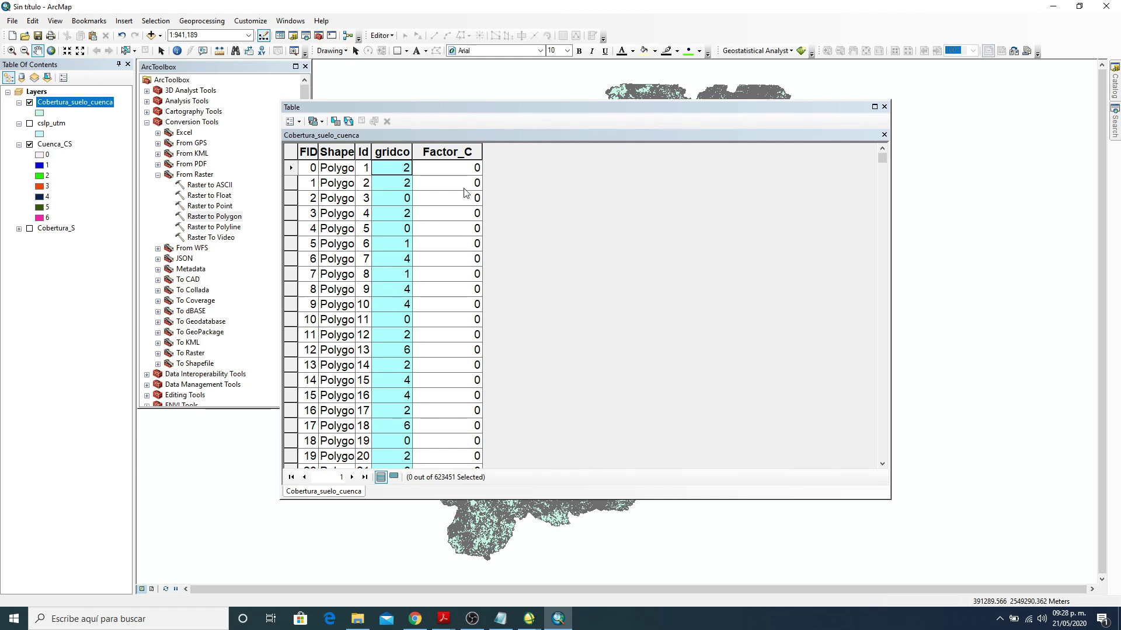
{"action": "left_click", "coordinate": [502, 155]}
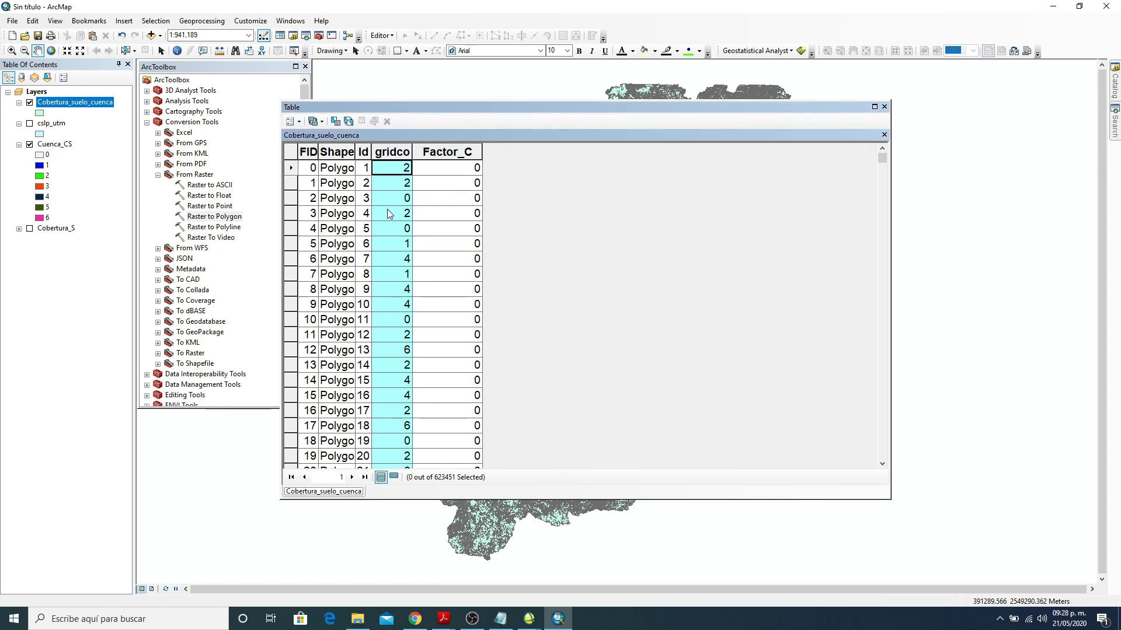
{"action": "left_click", "coordinate": [291, 199]}
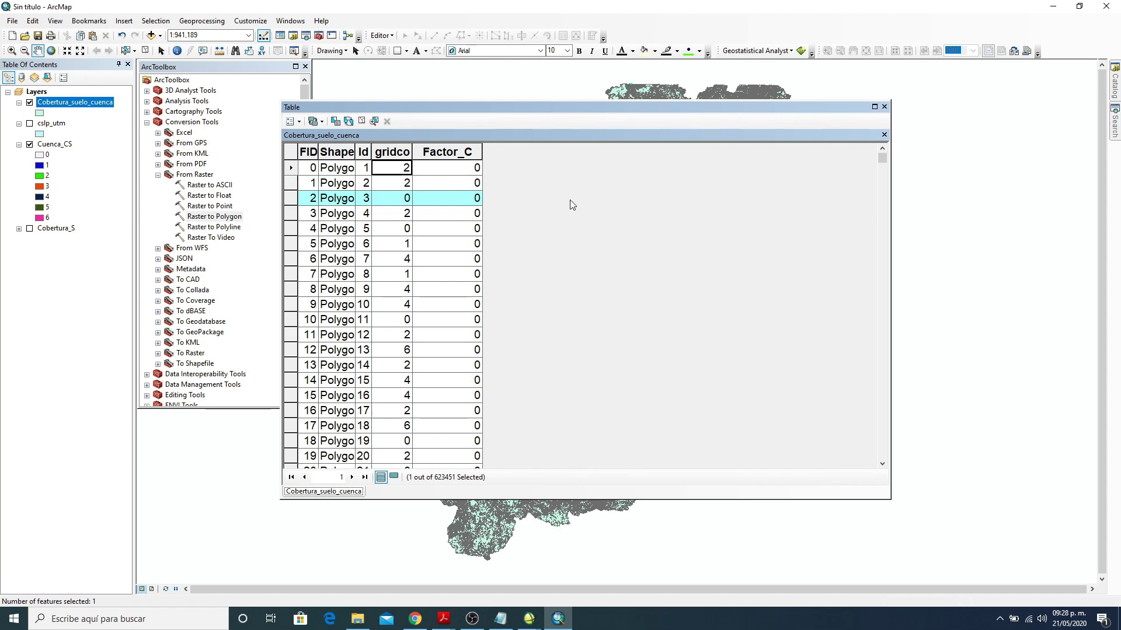
{"action": "left_click", "coordinate": [362, 121]}
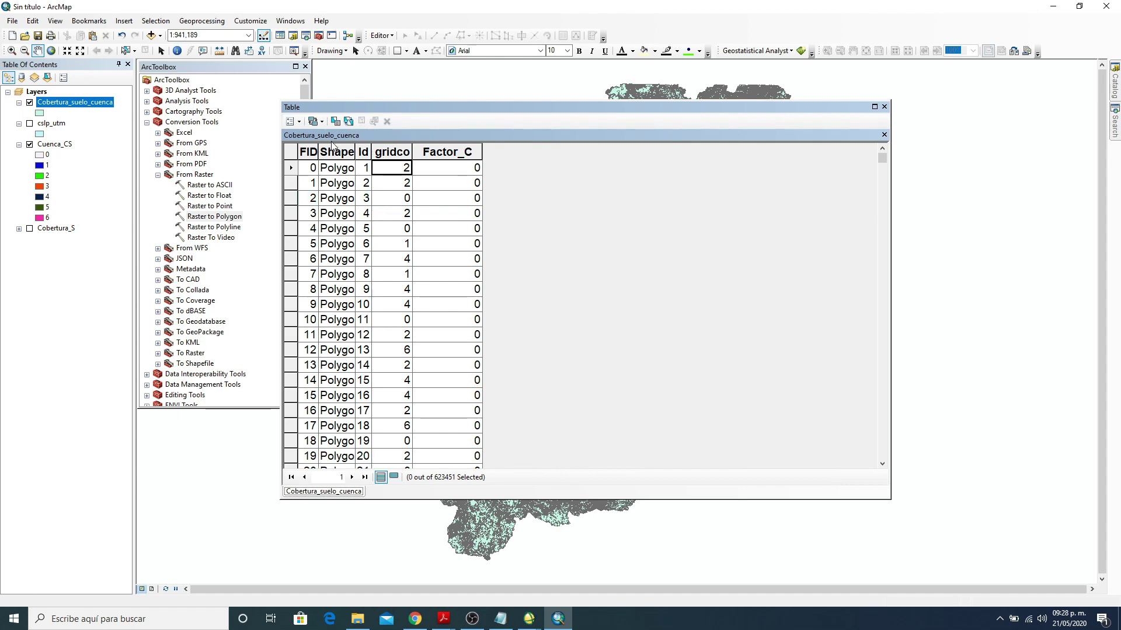
Step: Select the records of Cobertura_suelo_cuenca by attributes with the expression "gridcode" = 0
{"action": "left_click", "coordinate": [335, 121]}
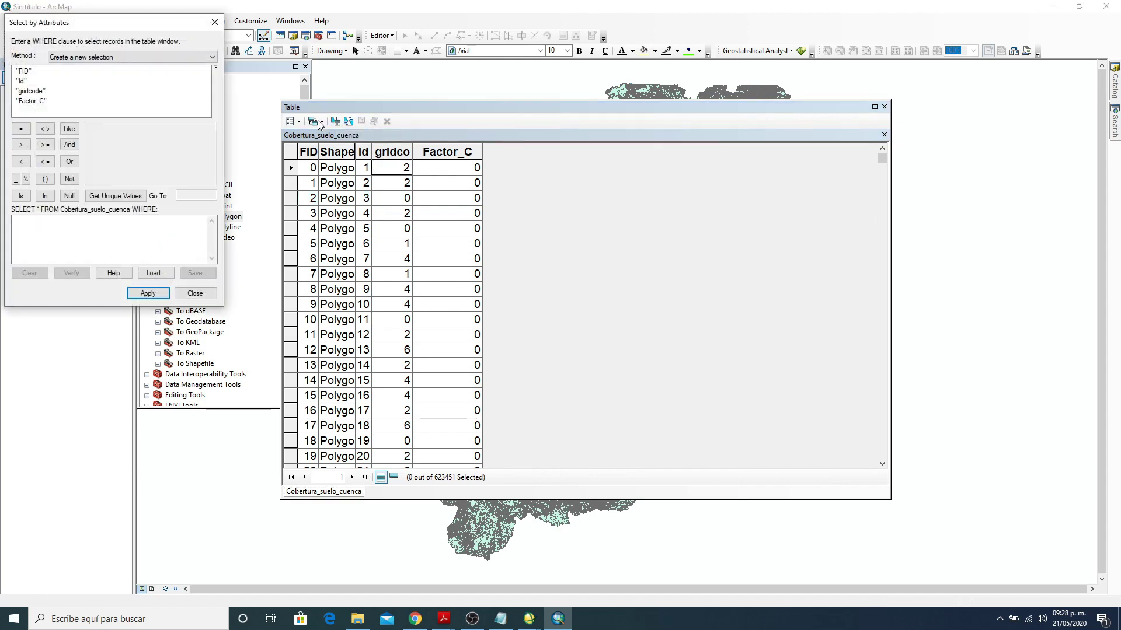
{"action": "left_click_drag", "start_coordinate": [125, 24], "coordinate": [694, 161]}
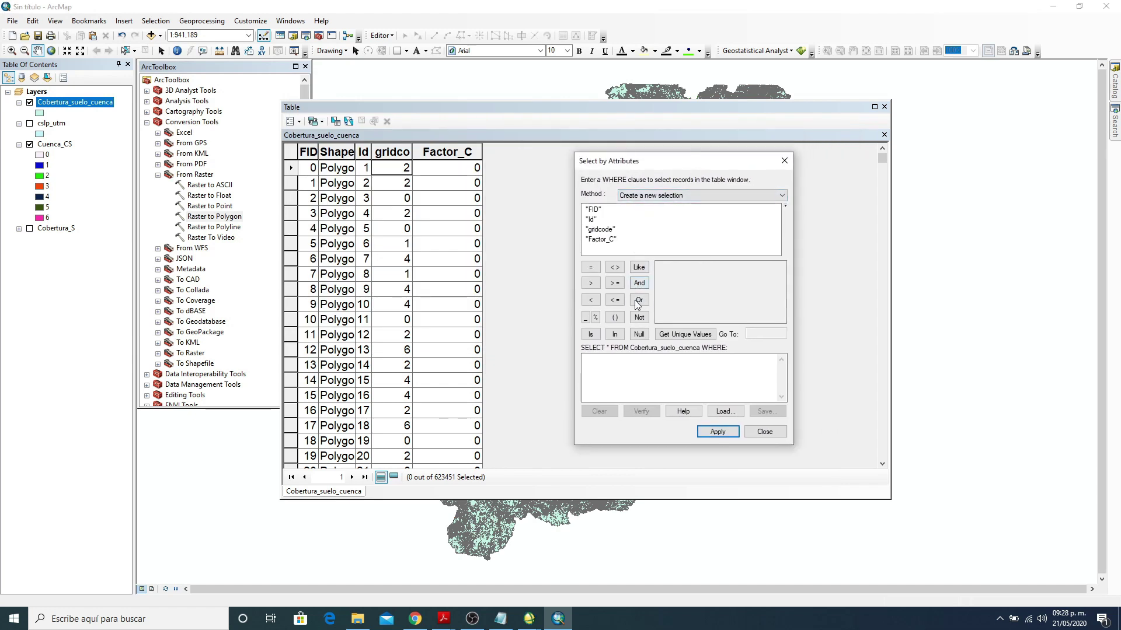
{"action": "double_click", "coordinate": [604, 233]}
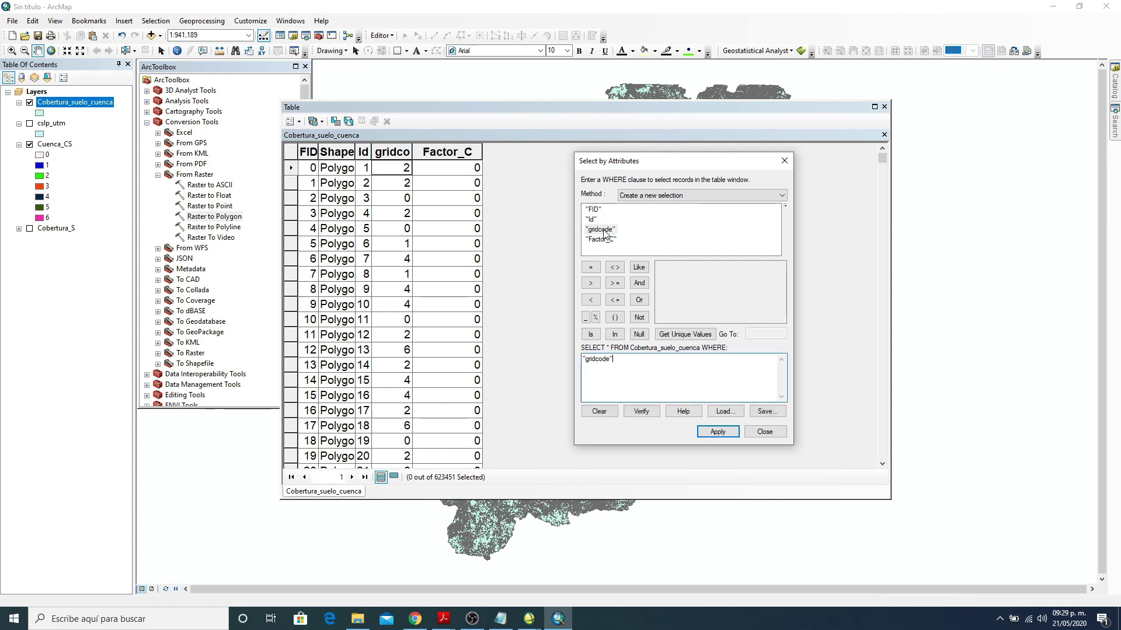
{"action": "left_click", "coordinate": [590, 268]}
{"action": "left_click", "coordinate": [712, 434]}
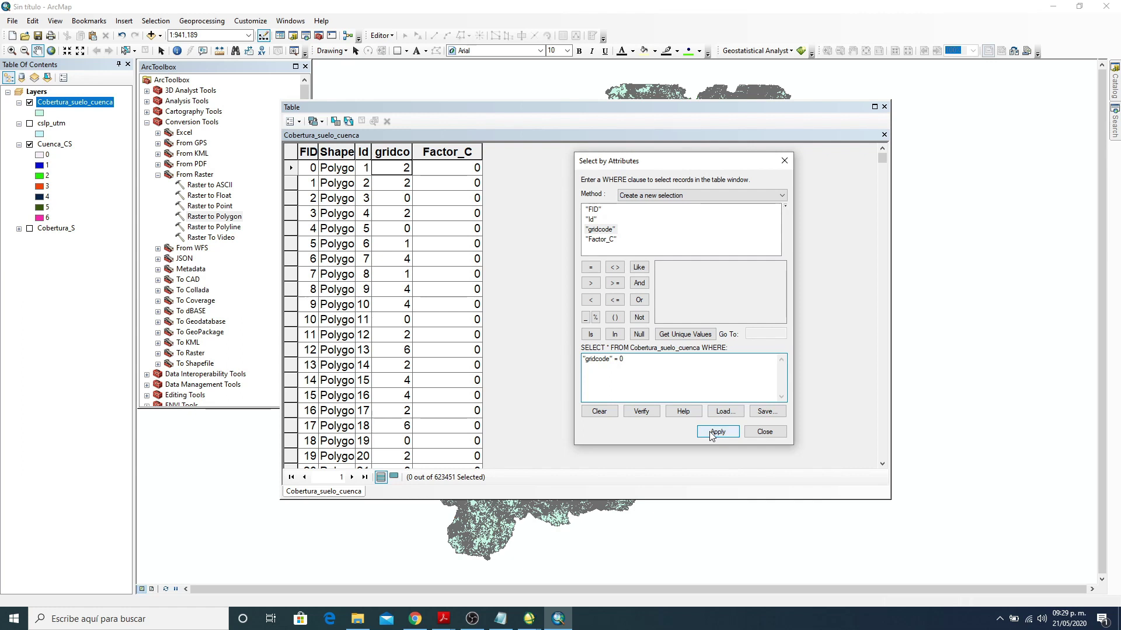
{"action": "left_click", "coordinate": [712, 433]}
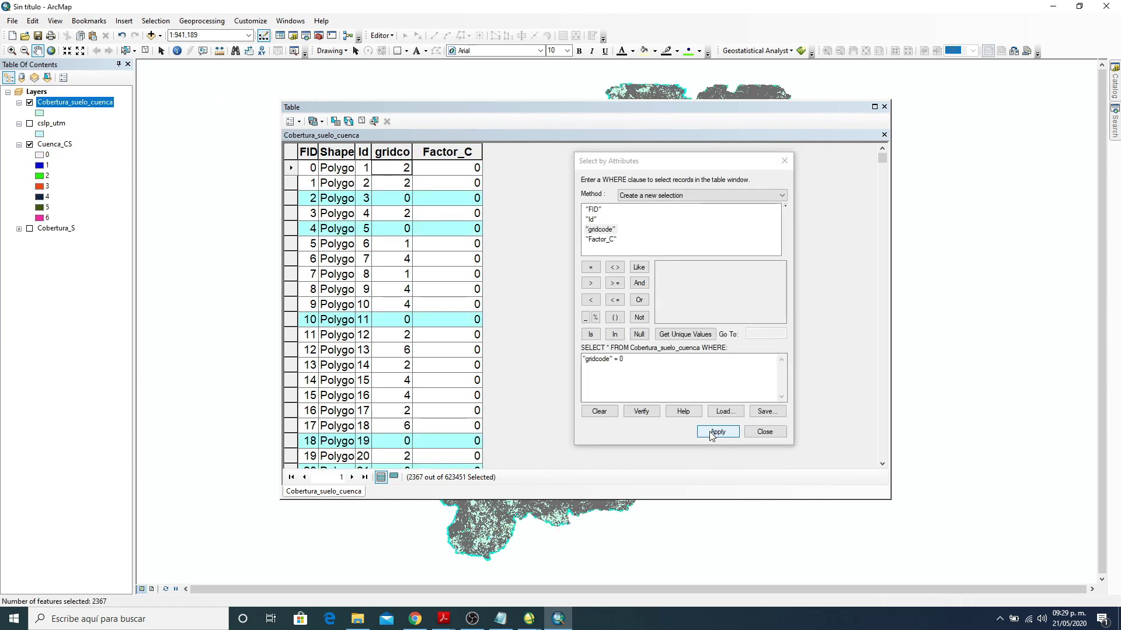
Step: Show only the selected records in the attribute table and enlarge its text for reading
{"action": "left_click", "coordinate": [512, 120]}
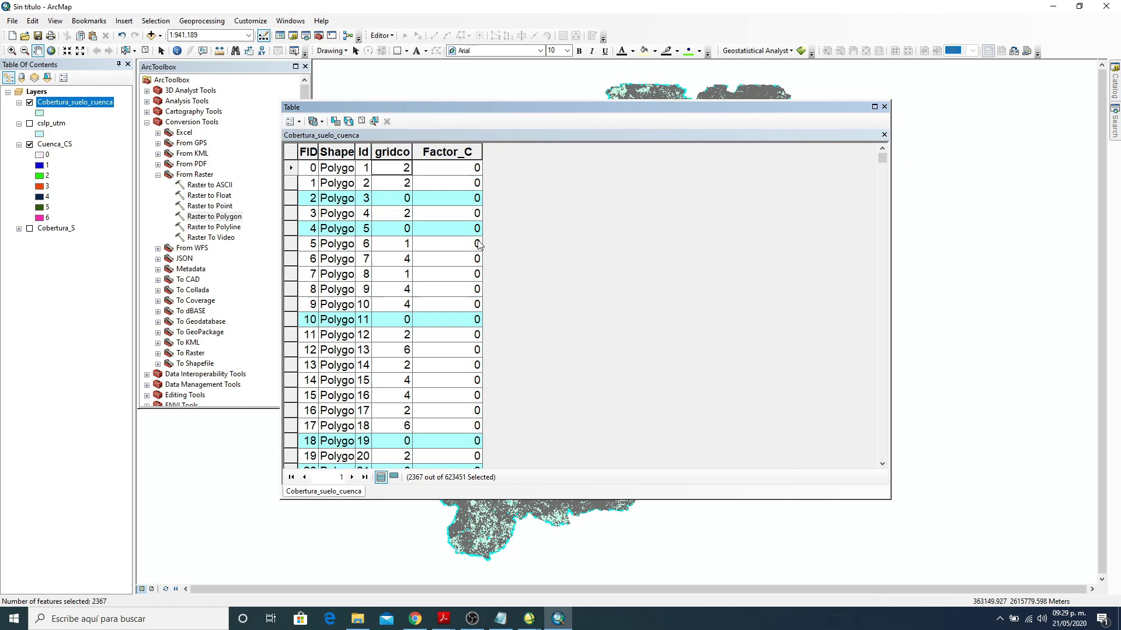
{"action": "left_click", "coordinate": [393, 476]}
{"action": "scroll", "coordinate": [525, 301], "scroll_direction": "down", "scroll_amount": 15}
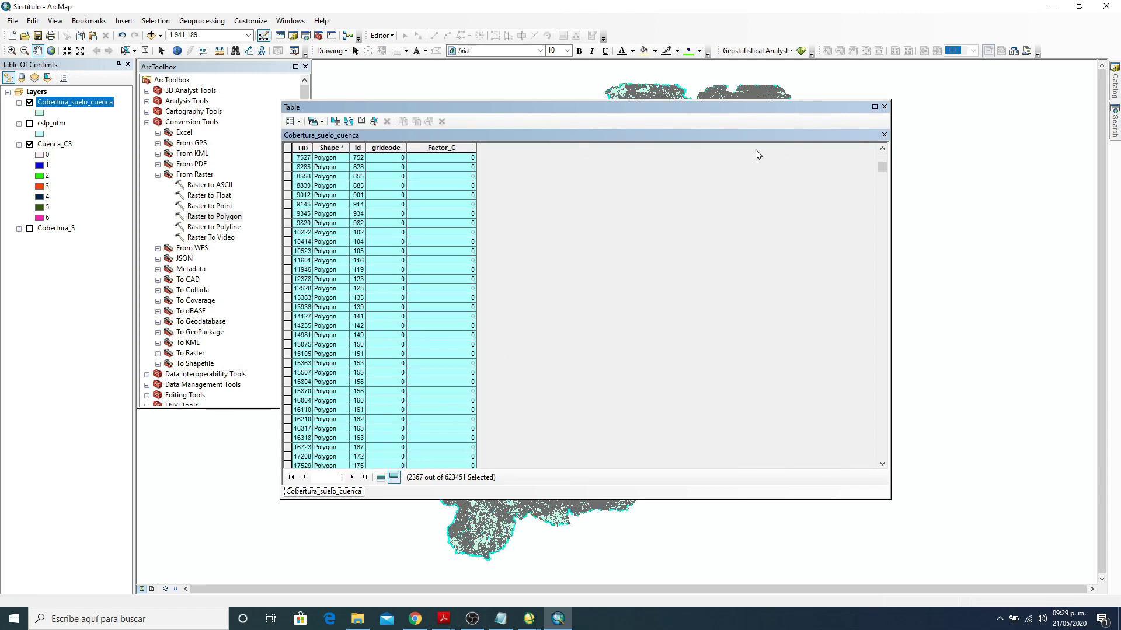
{"action": "left_click_drag", "start_coordinate": [708, 106], "coordinate": [736, 108]}
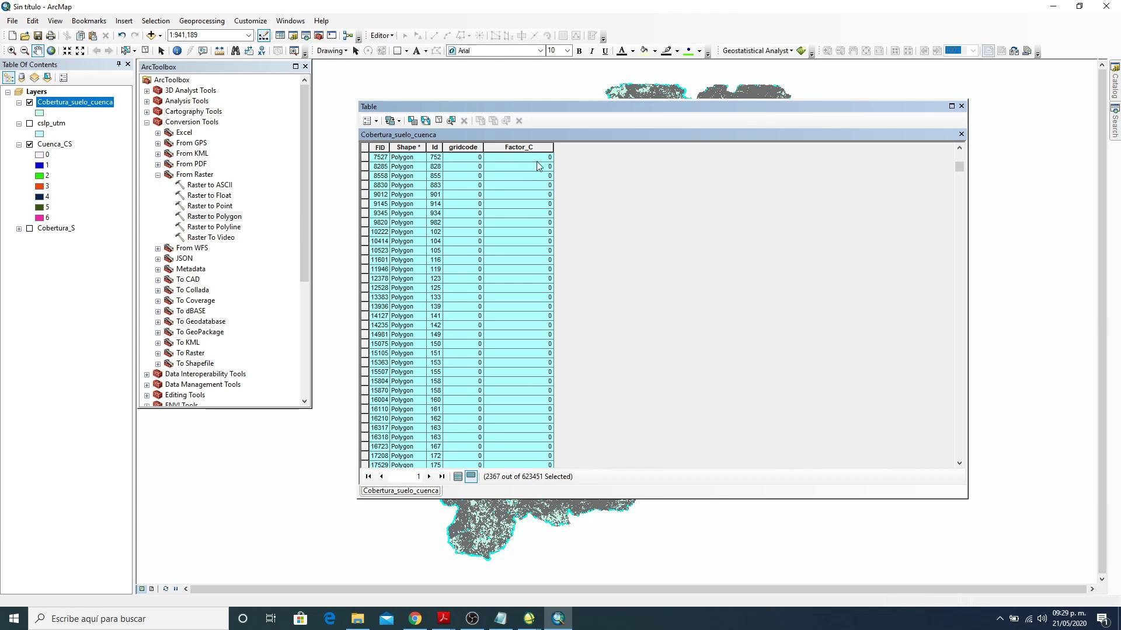
{"action": "scroll", "coordinate": [544, 166], "scroll_direction": "up", "scroll_amount": 2}
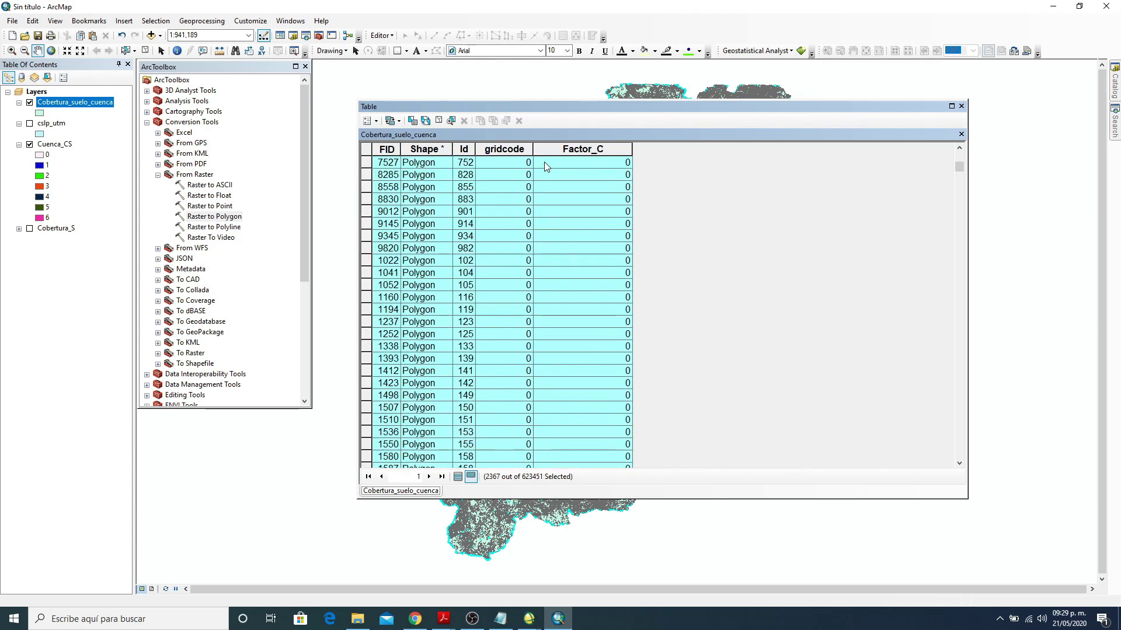
{"action": "scroll", "coordinate": [544, 162], "scroll_direction": "up", "scroll_amount": 1}
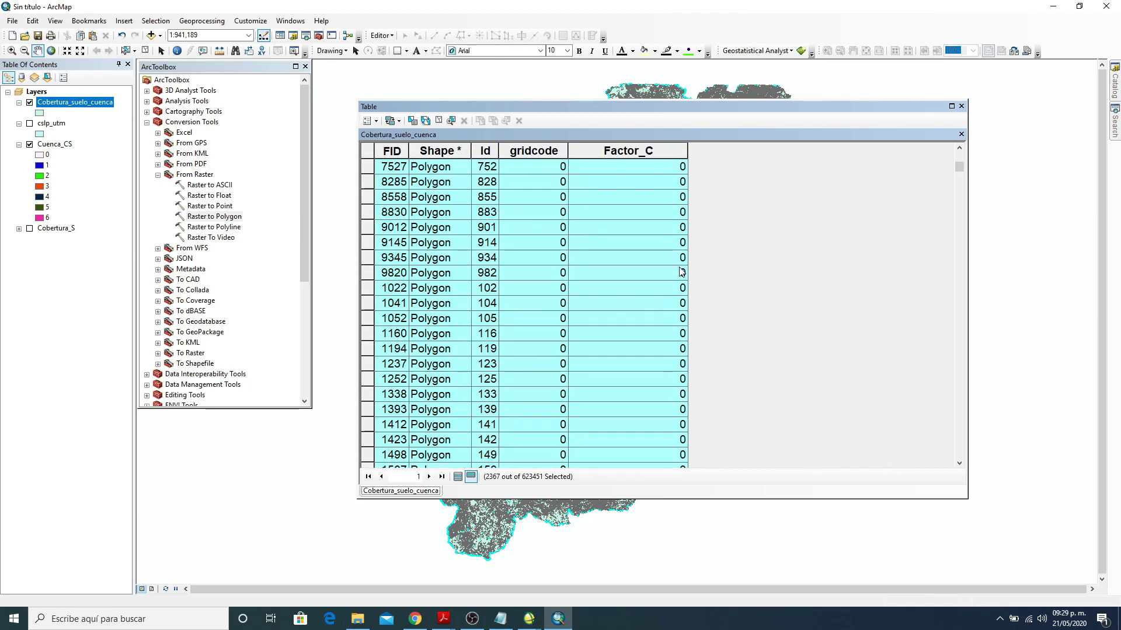
Step: Change the attribute query to "gridcode" = 1 and apply it as a new selection
{"action": "left_click", "coordinate": [414, 124]}
{"action": "left_click_drag", "start_coordinate": [133, 27], "coordinate": [482, 50]}
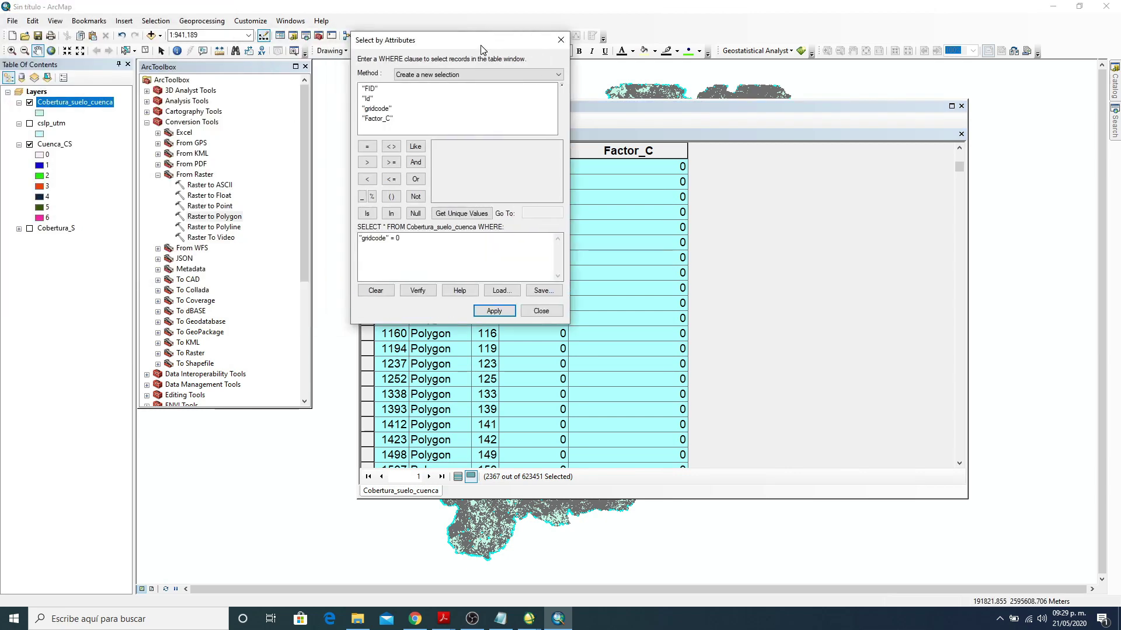
{"action": "left_click", "coordinate": [398, 240]}
{"action": "key", "text": "BackSpace"}
{"action": "type", "text": "1"}
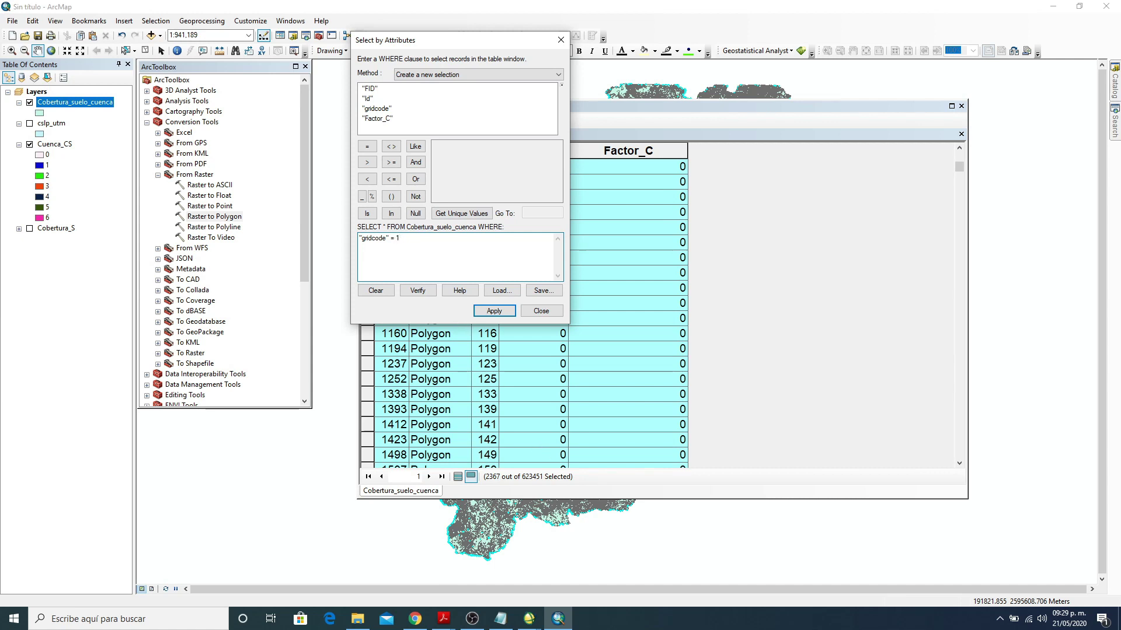
{"action": "left_click", "coordinate": [494, 311]}
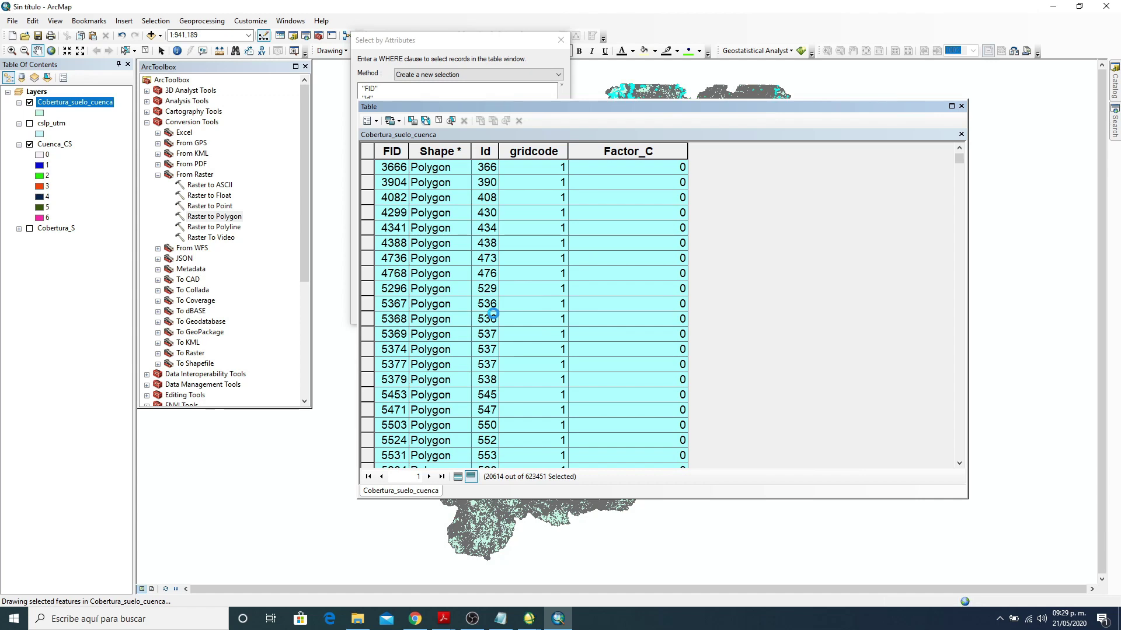
Step: Move the attribute table aside to examine where the gridcode 1 polygons lie on the map, then bring it back
{"action": "left_click_drag", "start_coordinate": [847, 108], "coordinate": [837, 376]}
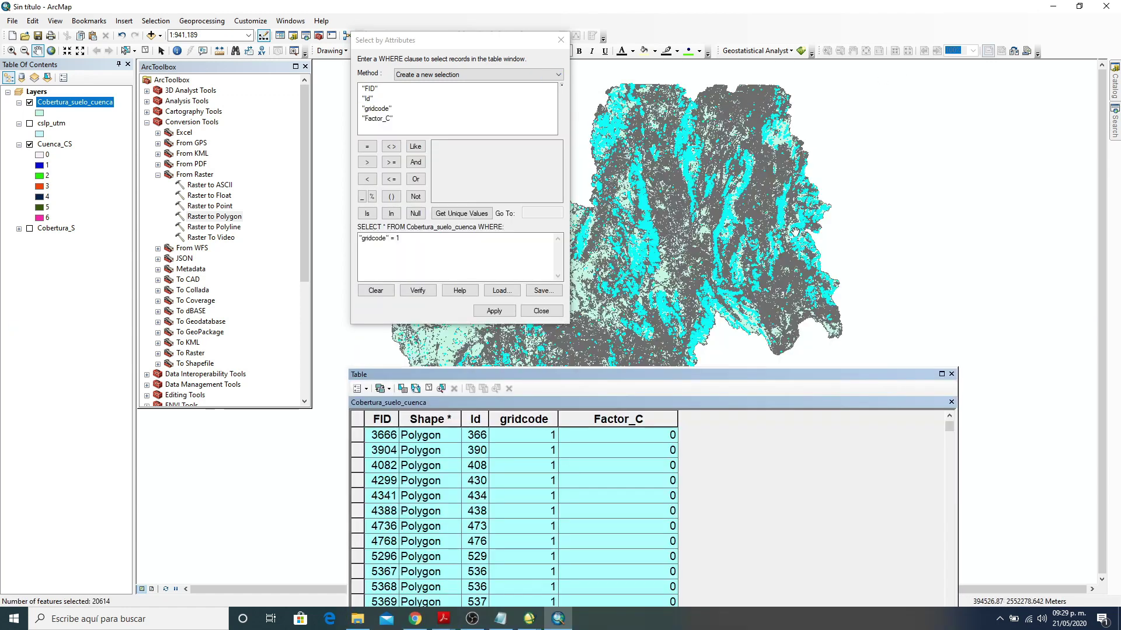
{"action": "left_click_drag", "start_coordinate": [716, 383], "coordinate": [731, 526]}
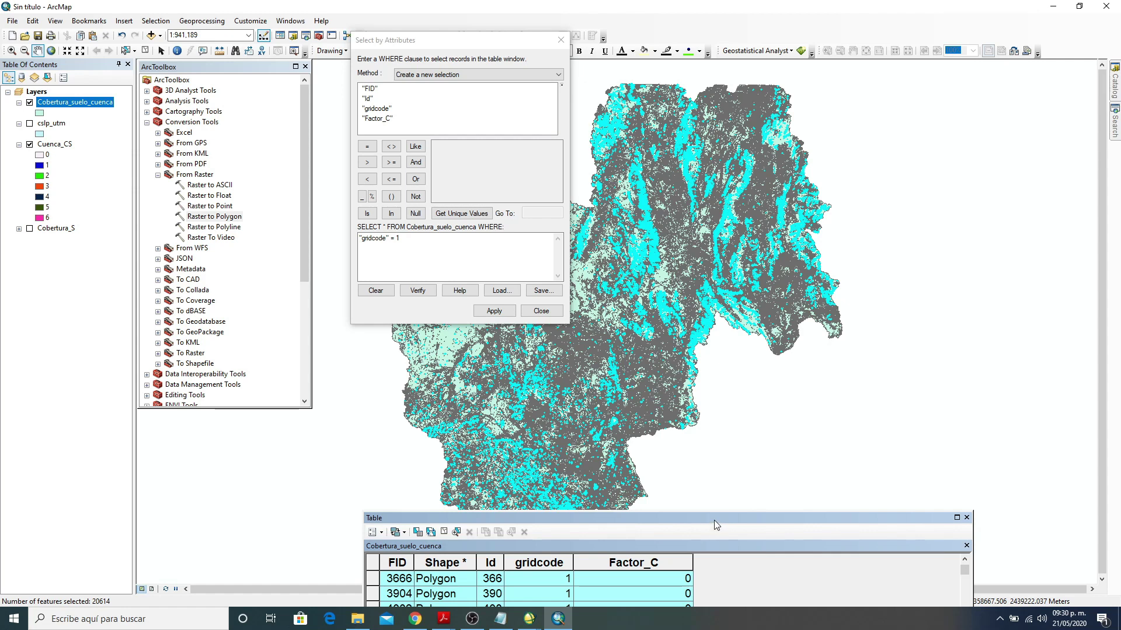
{"action": "left_click_drag", "start_coordinate": [713, 520], "coordinate": [743, 116]}
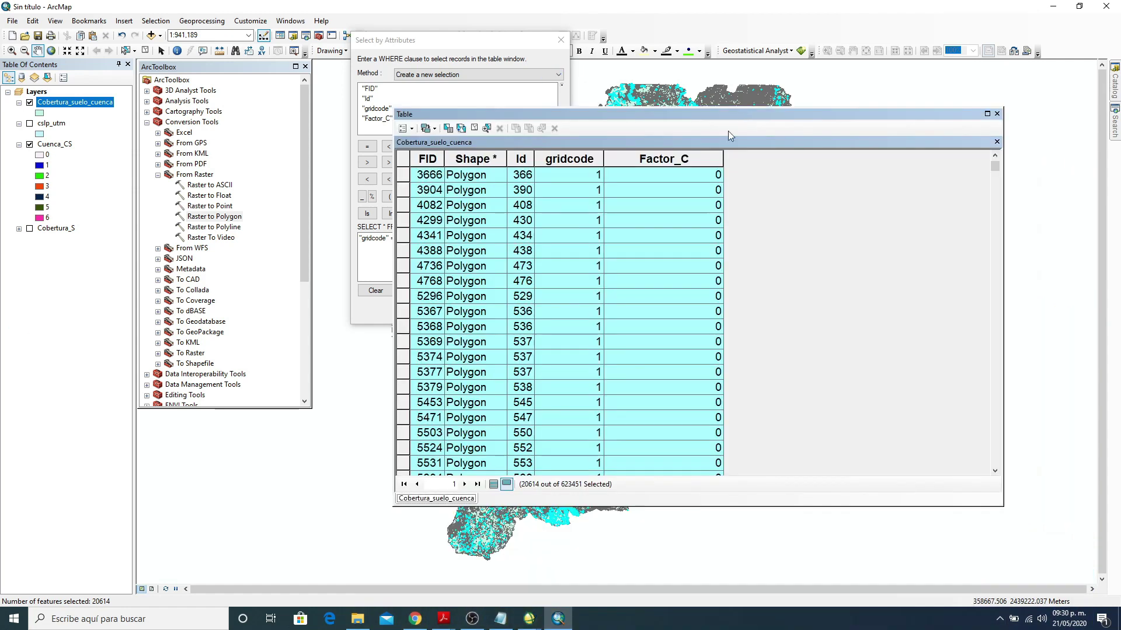
Step: Change the attribute query to "gridcode" = 2 and apply it as a new selection
{"action": "left_click", "coordinate": [480, 47]}
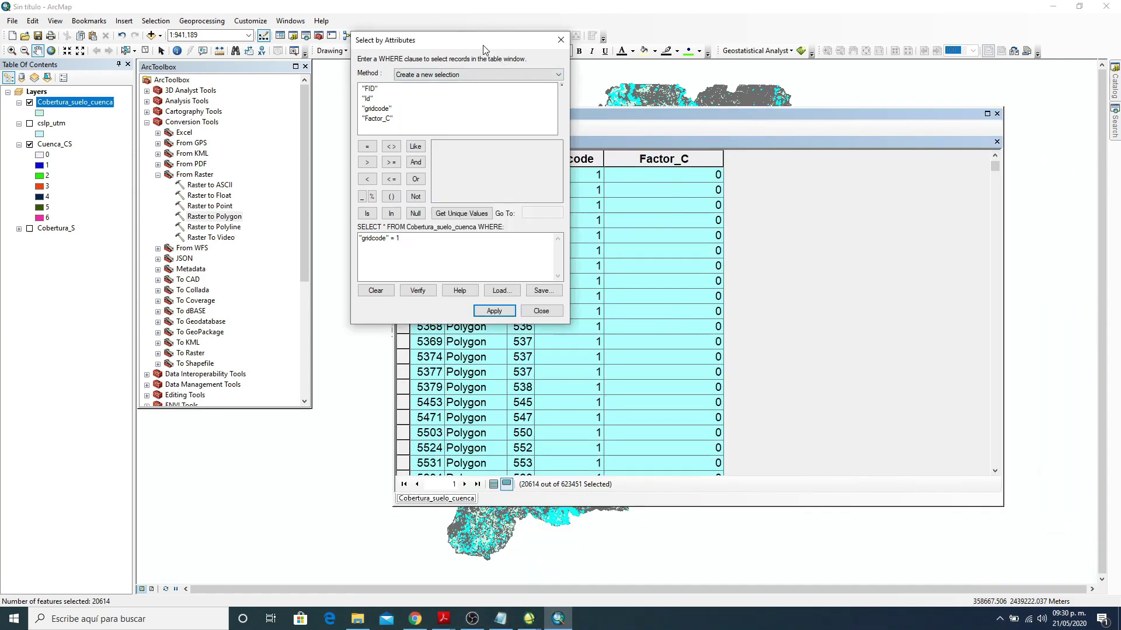
{"action": "double_click", "coordinate": [398, 239]}
{"action": "type", "text": "2"}
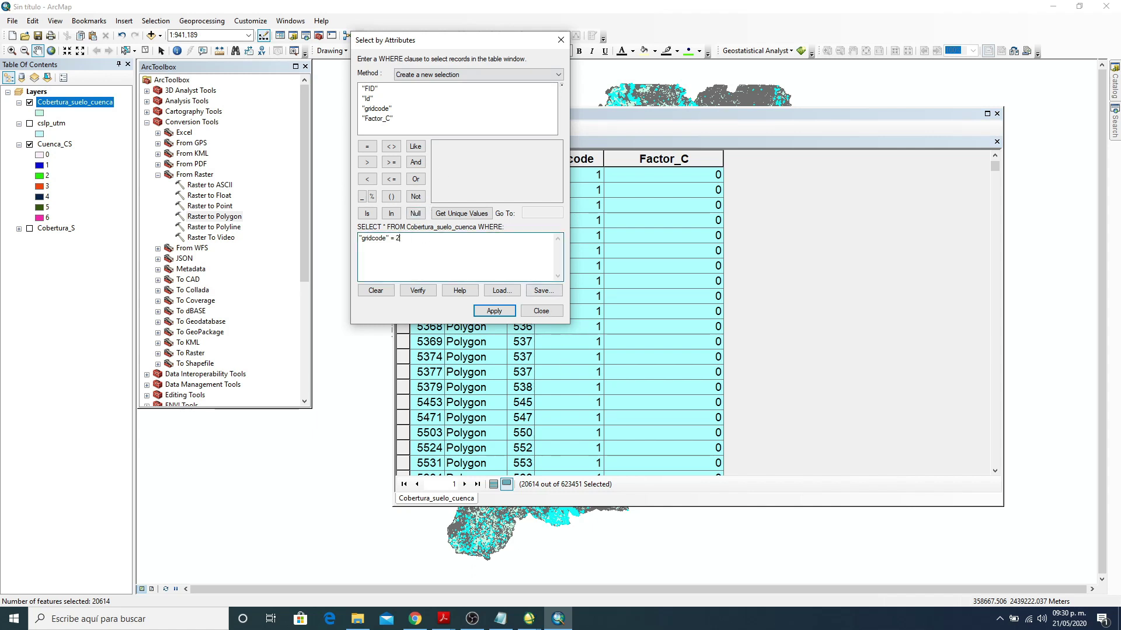
{"action": "left_click", "coordinate": [487, 311]}
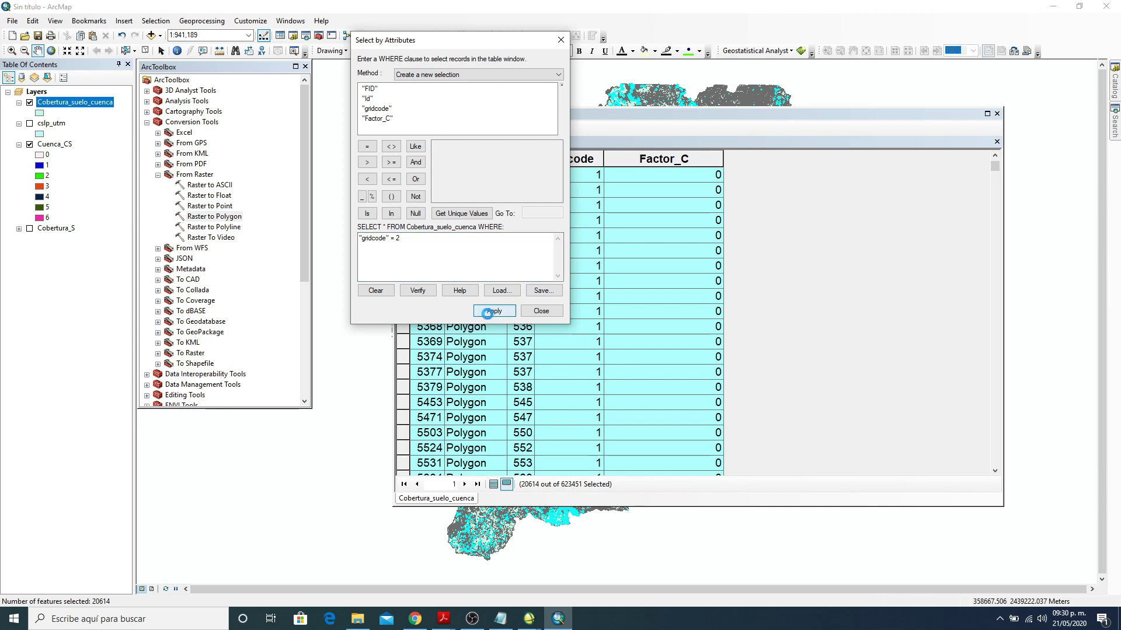
Step: Copy the forest/secondary vegetation C factor value 0.0001 from the Improving_Identification PDF in Acrobat Reader and return to ArcMap
{"action": "mouse_move", "coordinate": [448, 626]}
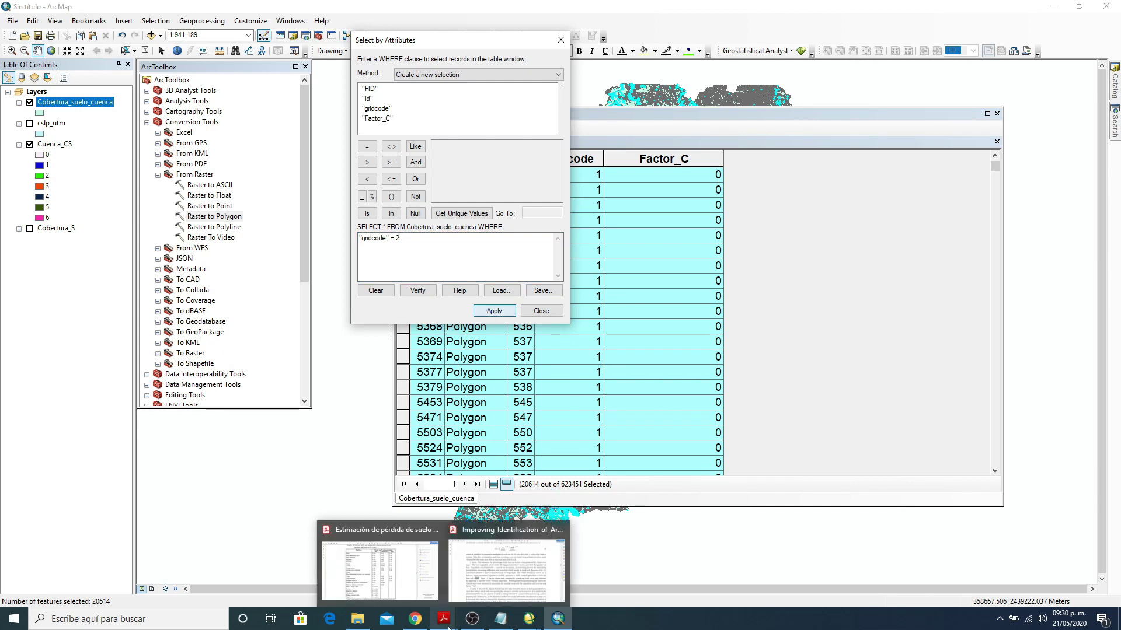
{"action": "left_click", "coordinate": [503, 546]}
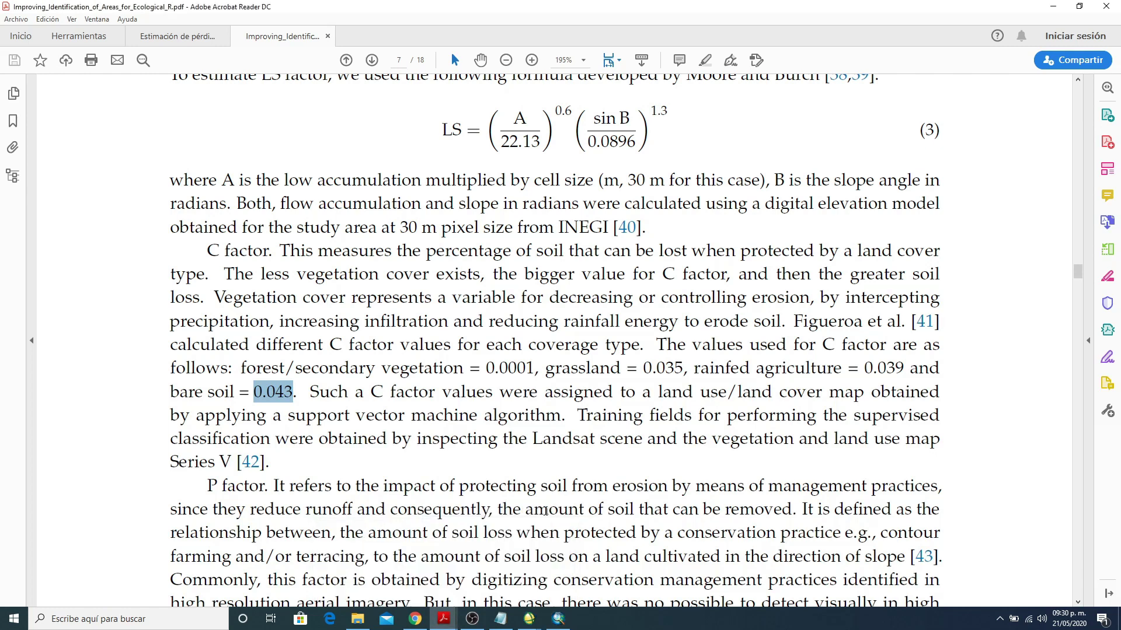
{"action": "left_click_drag", "start_coordinate": [486, 369], "coordinate": [535, 370]}
{"action": "key", "text": "ctrl+c"}
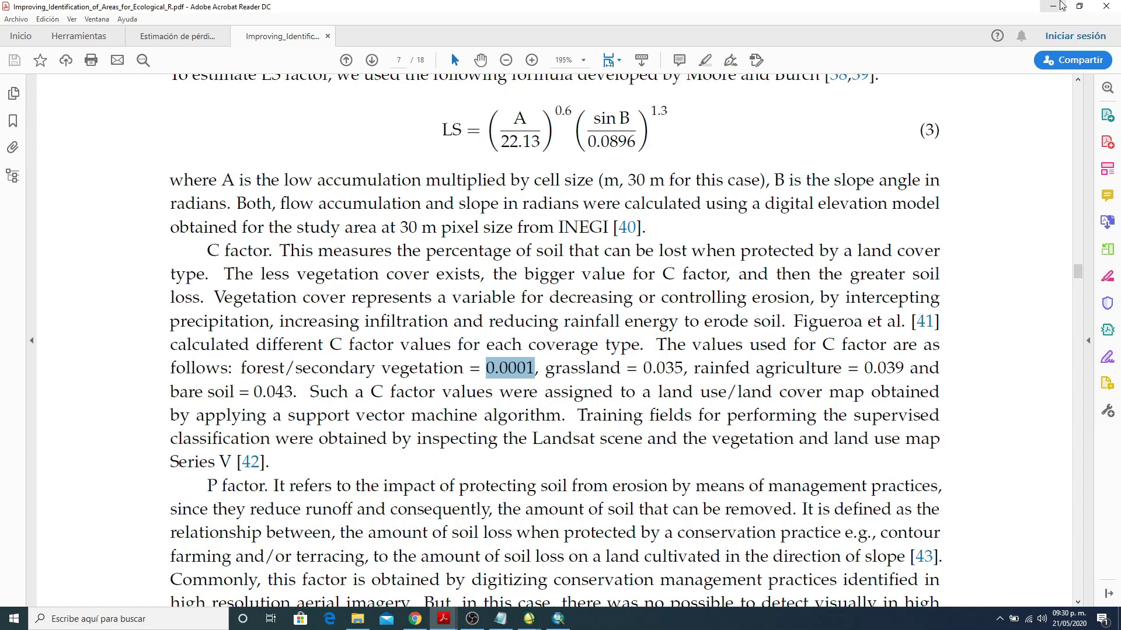
{"action": "left_click", "coordinate": [1061, 5]}
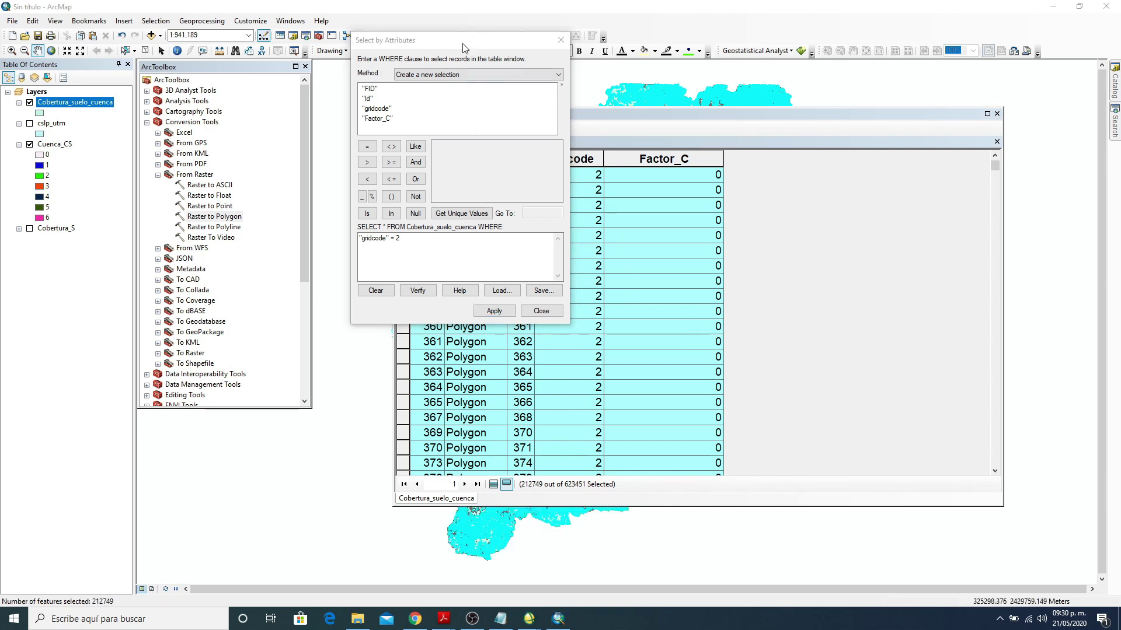
Step: Move the query dialog and attribute table apart, and calculate Factor_C as 0.0001 for the selected gridcode 2 records with Field Calculator
{"action": "left_click_drag", "start_coordinate": [464, 47], "coordinate": [274, 53]}
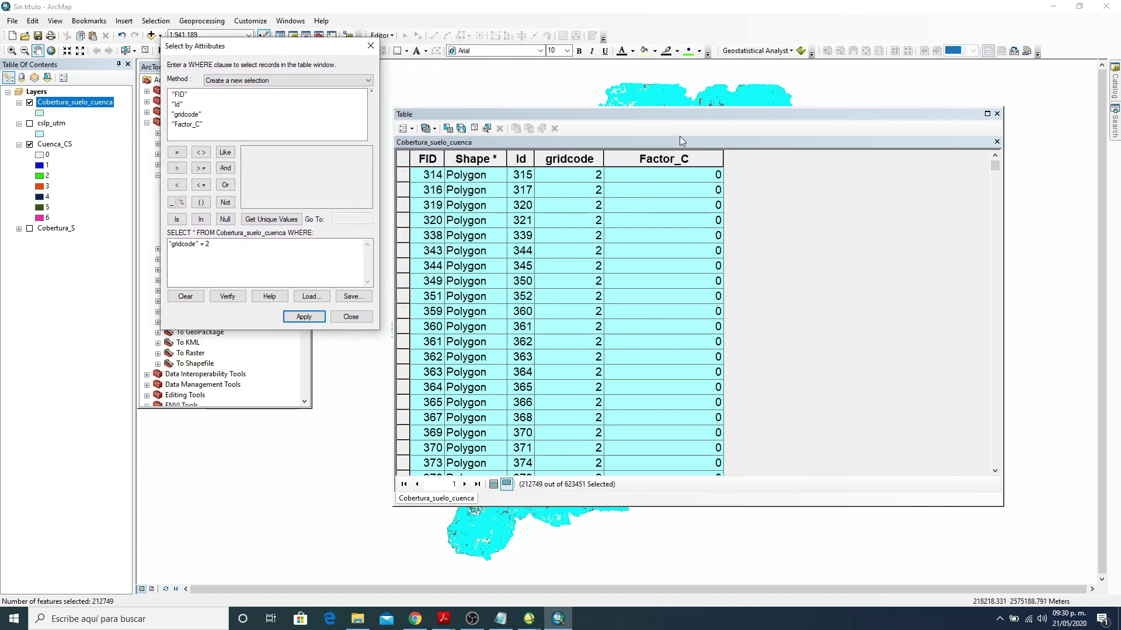
{"action": "left_click_drag", "start_coordinate": [650, 115], "coordinate": [623, 129]}
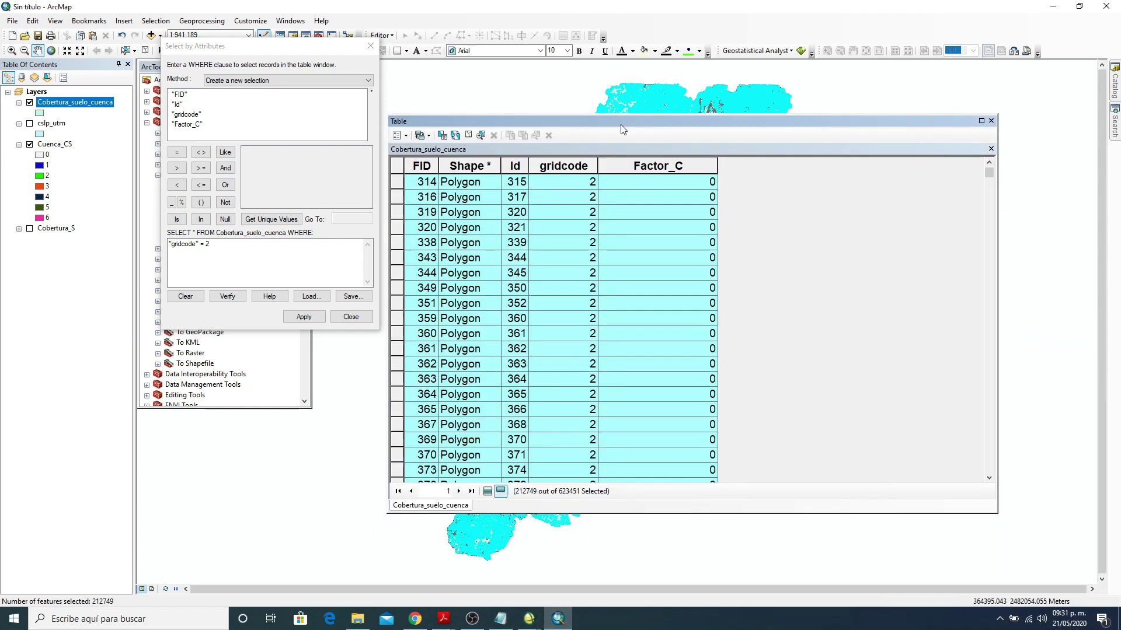
{"action": "right_click", "coordinate": [650, 167]}
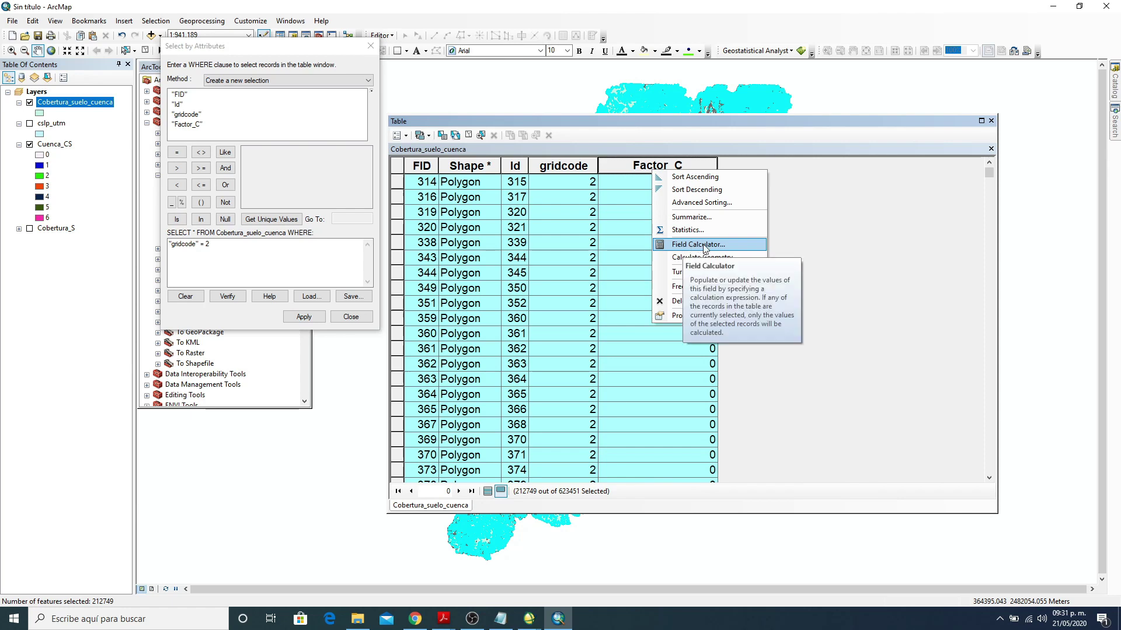
{"action": "left_click", "coordinate": [691, 245]}
{"action": "left_click", "coordinate": [536, 332]}
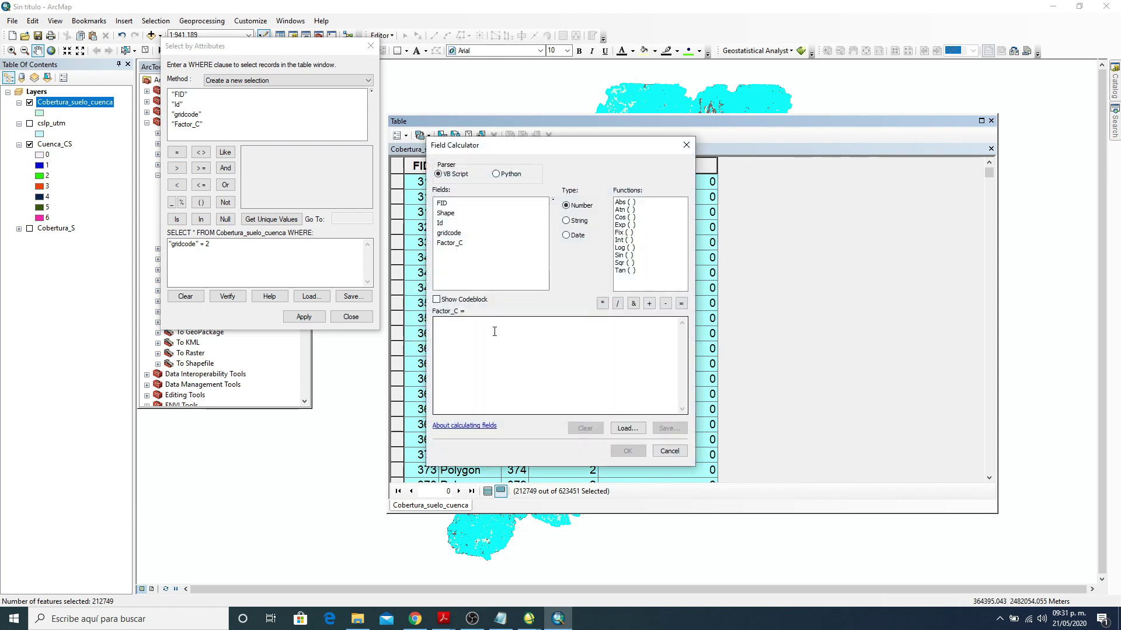
{"action": "key", "text": "ctrl+v"}
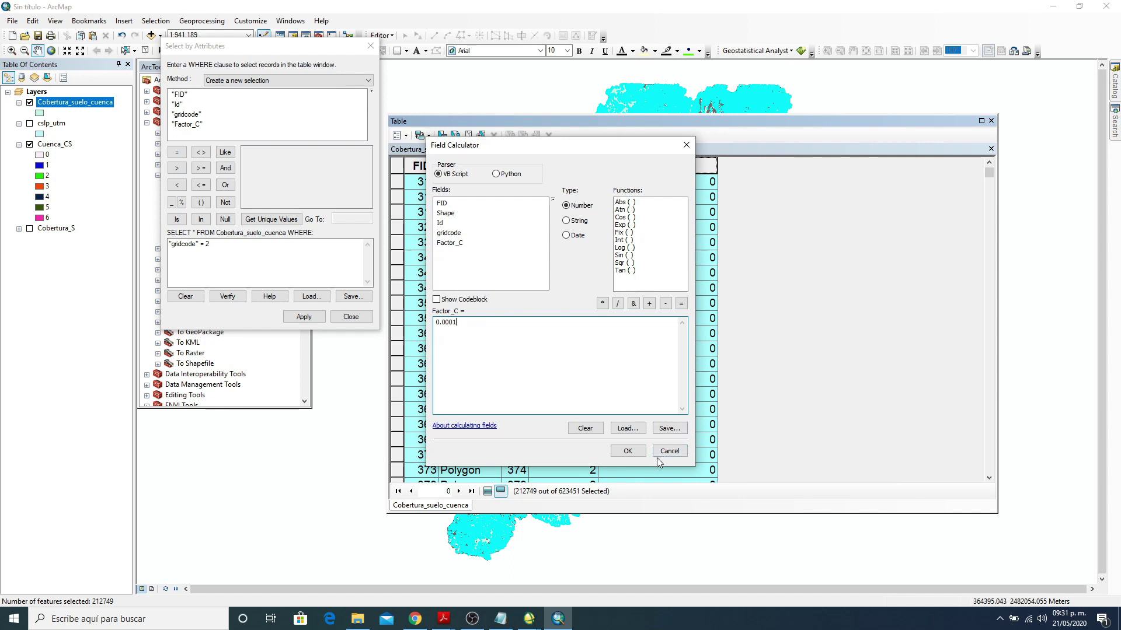
{"action": "left_click", "coordinate": [627, 451]}
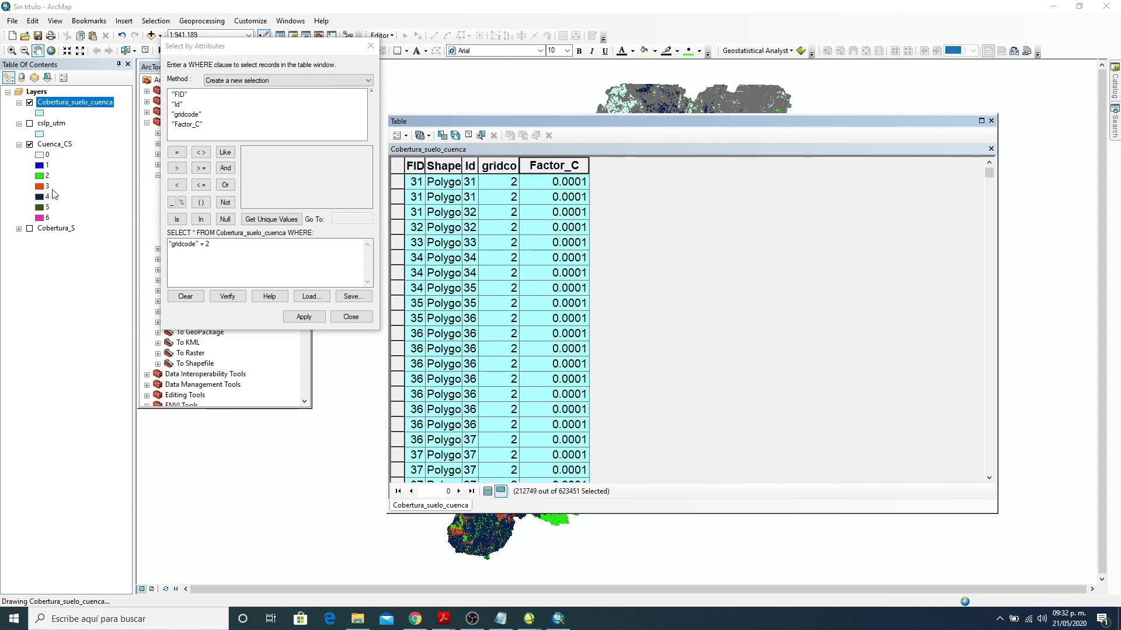
Step: Check the land cover class order in the Notepad list and return to ArcMap
{"action": "left_click", "coordinate": [506, 624]}
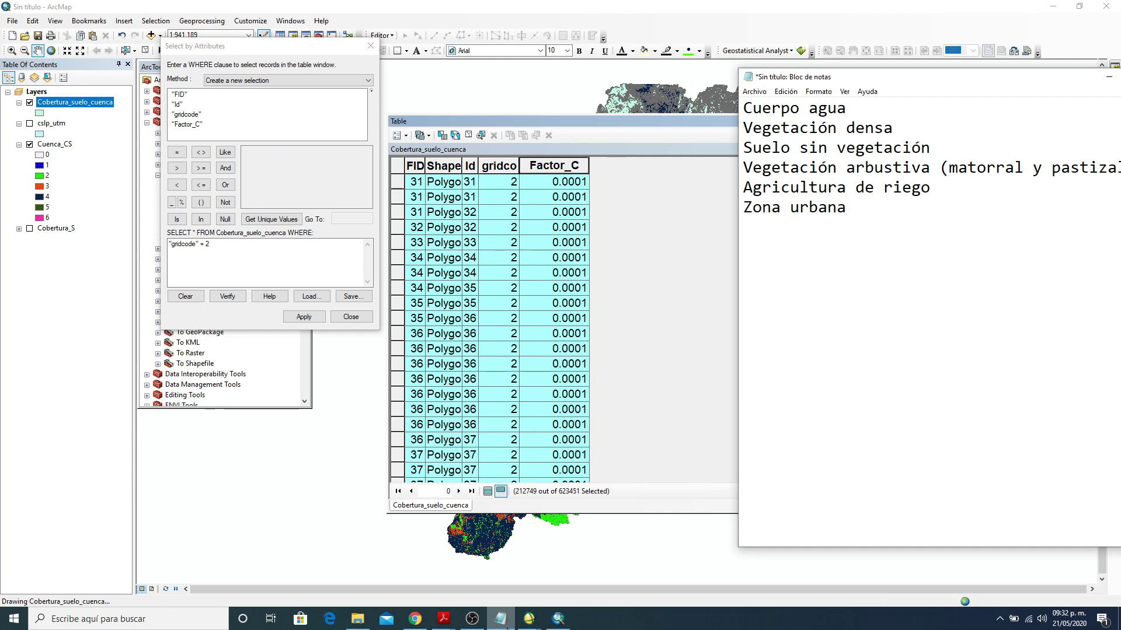
{"action": "left_click", "coordinate": [505, 624]}
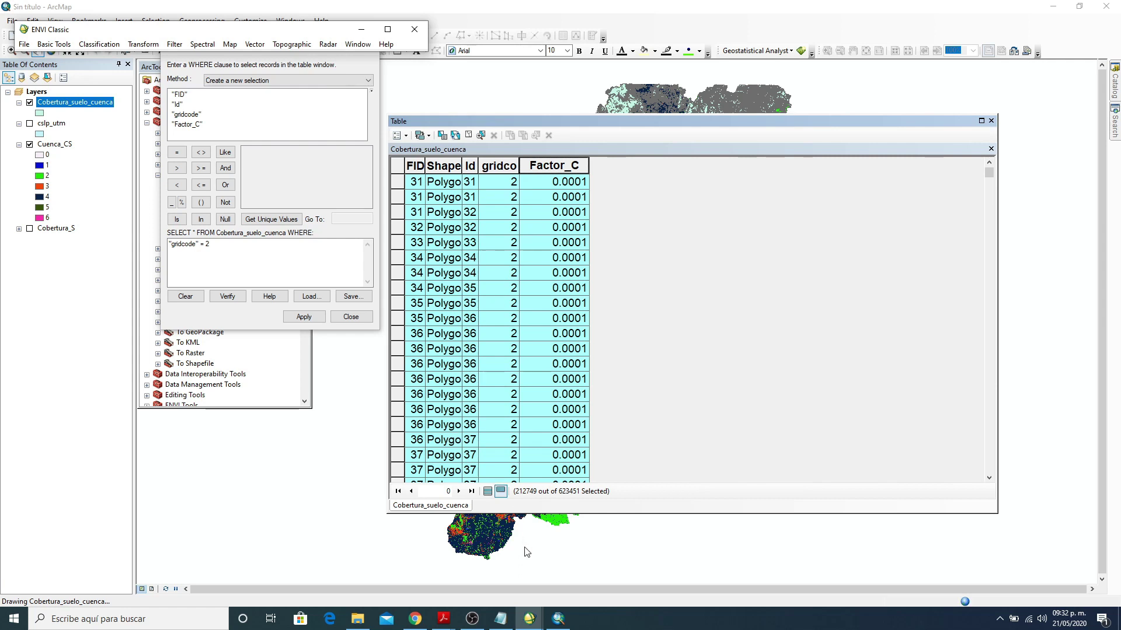
{"action": "left_click", "coordinate": [505, 618]}
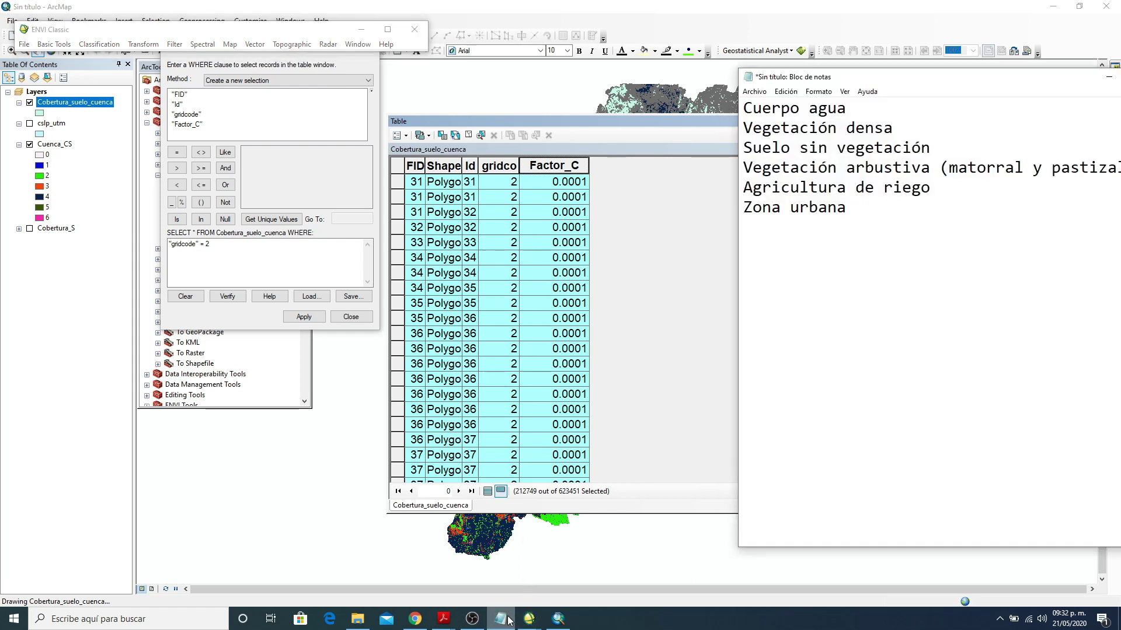
{"action": "left_click", "coordinate": [504, 618]}
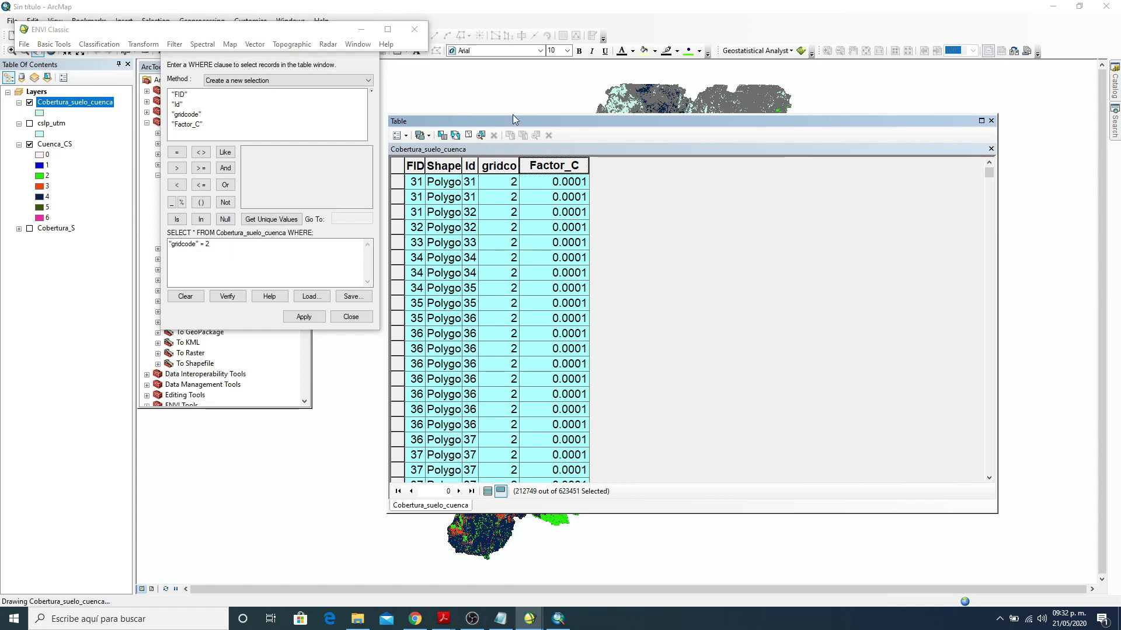
{"action": "left_click", "coordinate": [561, 621]}
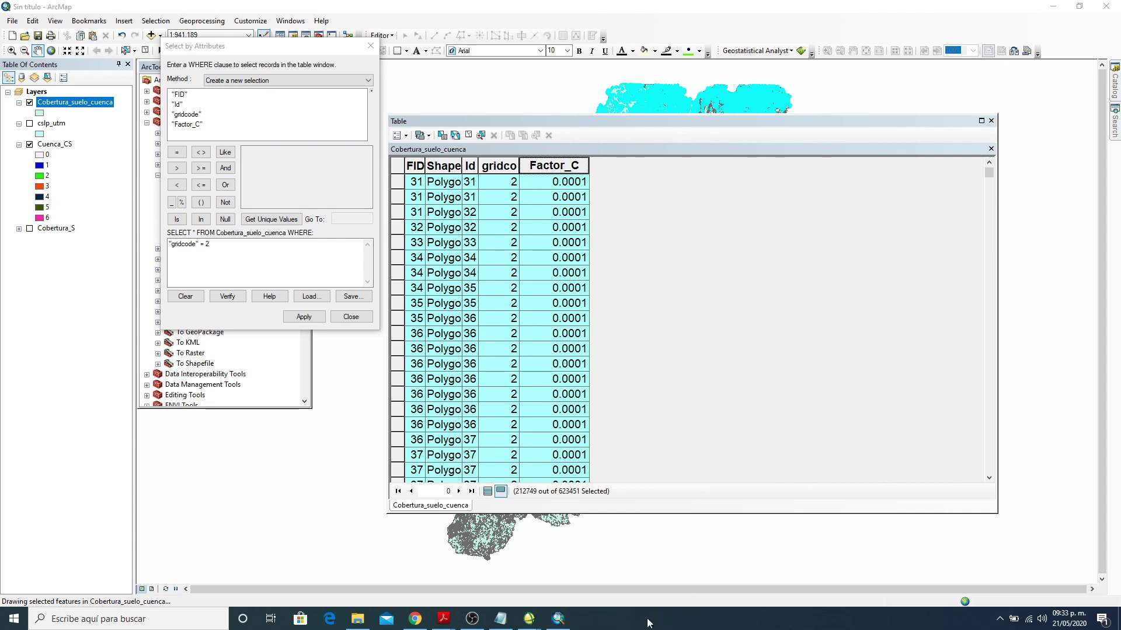
Step: Stop the map redraw, change the attribute query to "gridcode" = 3 and apply it as a new selection
{"action": "key", "text": "Escape"}
{"action": "left_click", "coordinate": [225, 243]}
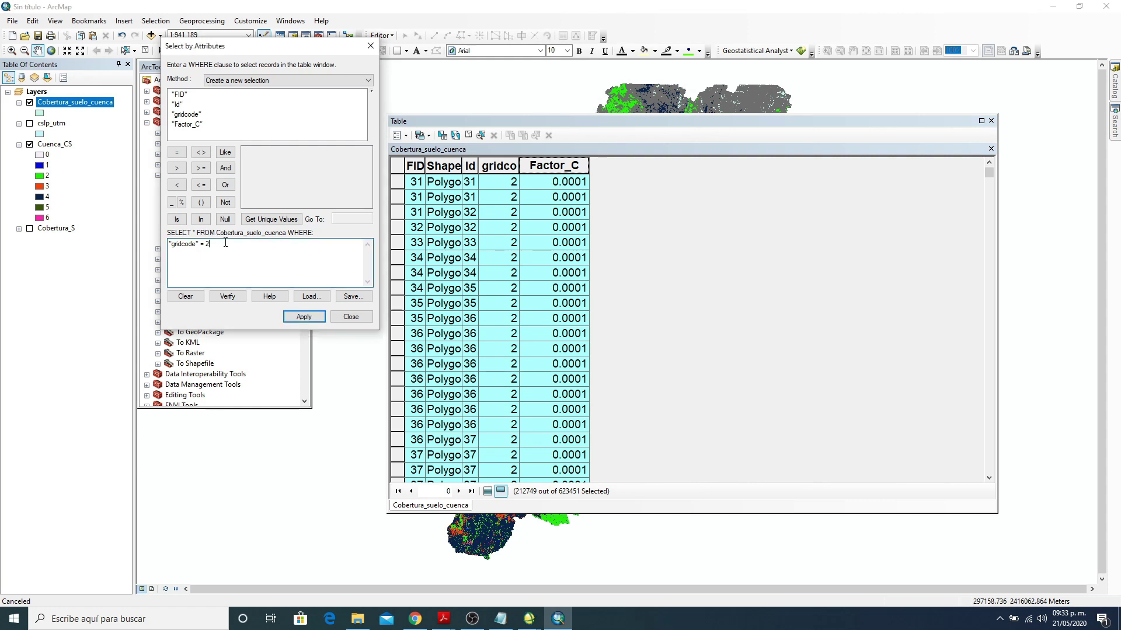
{"action": "type", "text": "3"}
{"action": "left_click", "coordinate": [304, 317]}
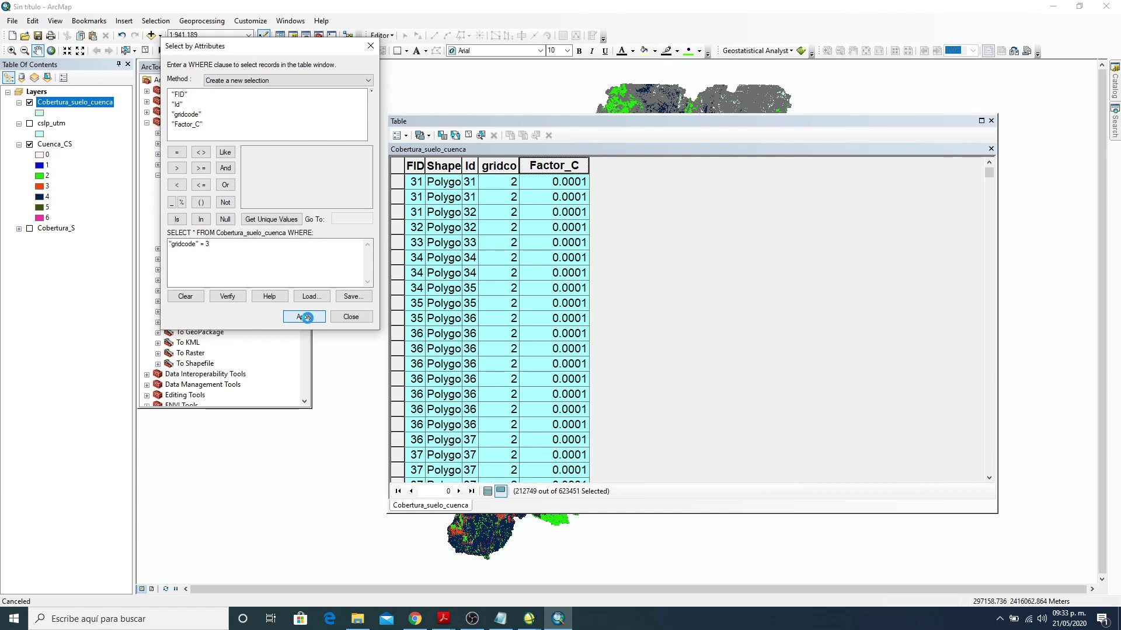
Step: Highlight the bare soil C factor value 0.043 in the Improving_Identification PDF in Acrobat Reader and return to ArcMap
{"action": "mouse_move", "coordinate": [443, 618]}
{"action": "left_click", "coordinate": [508, 534]}
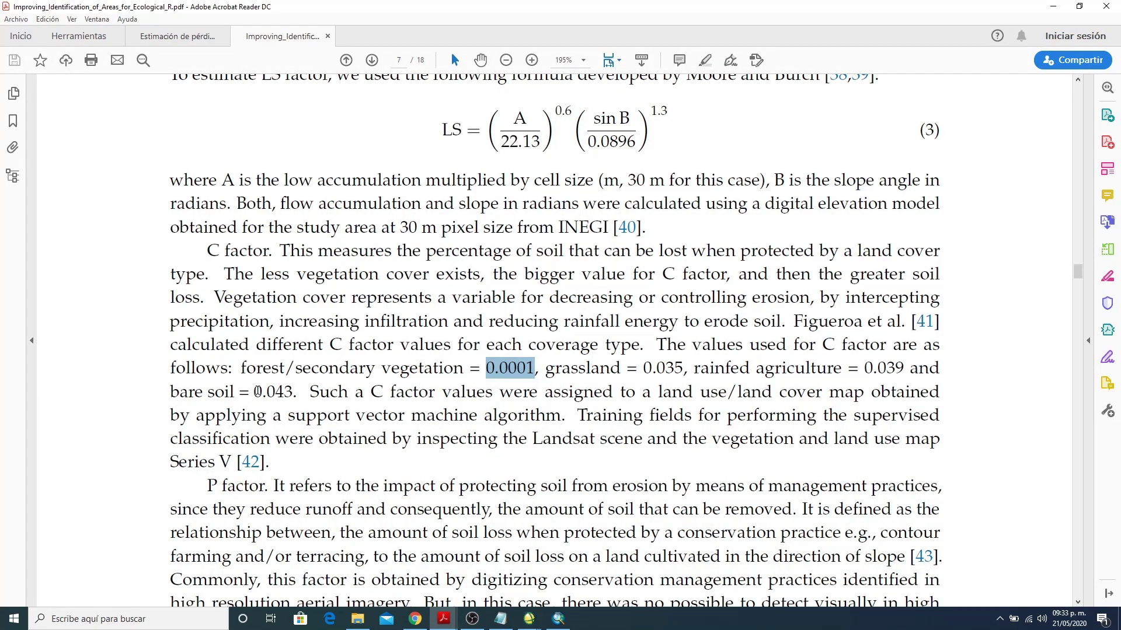
{"action": "left_click_drag", "start_coordinate": [256, 391], "coordinate": [292, 393]}
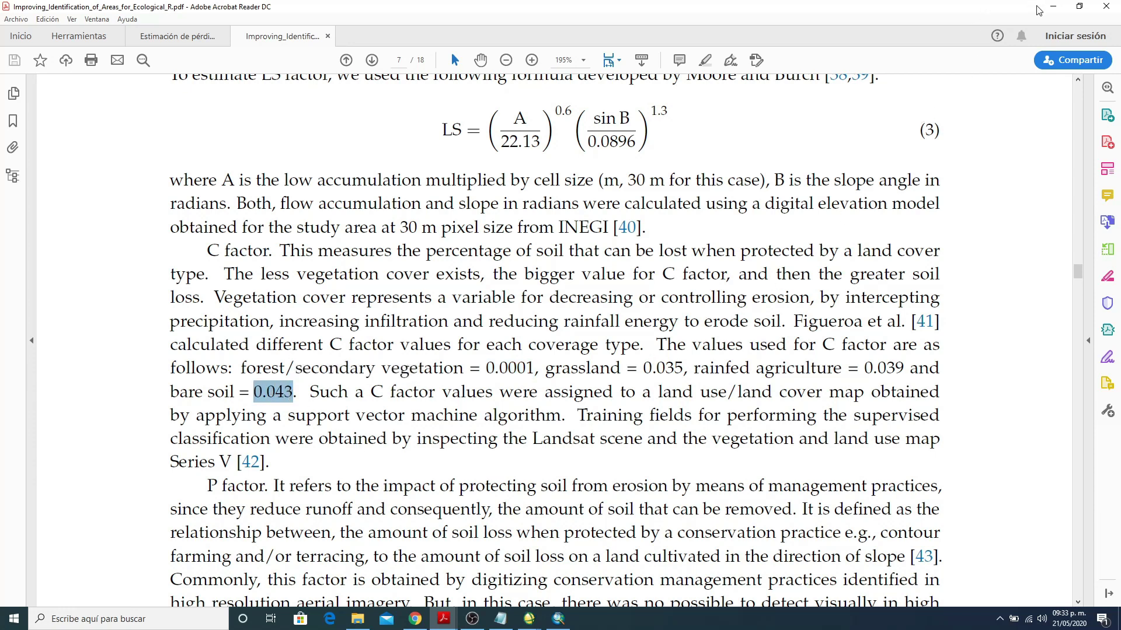
{"action": "left_click", "coordinate": [1053, 6]}
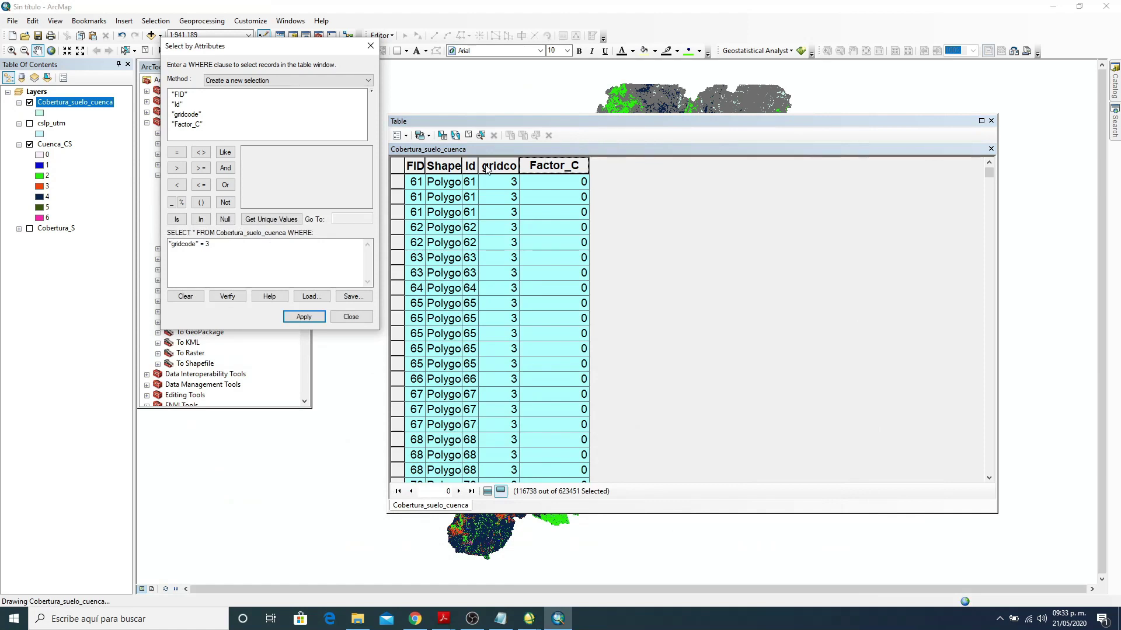
Step: Calculate Factor_C as 0.043 for the selected gridcode 3 records with Field Calculator
{"action": "right_click", "coordinate": [553, 168]}
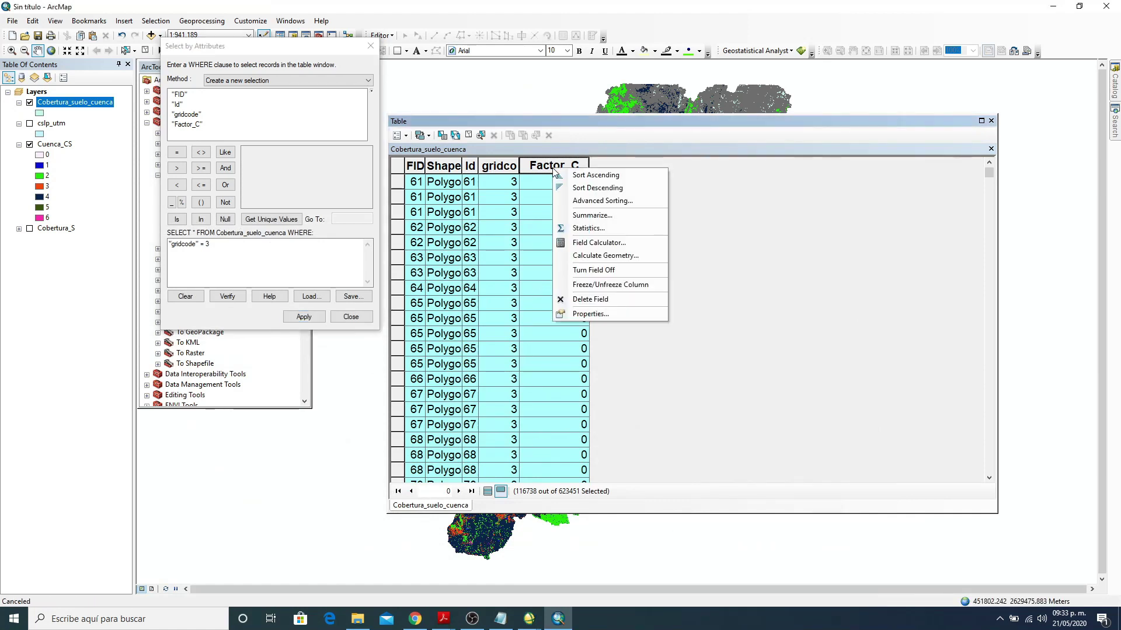
{"action": "left_click", "coordinate": [598, 243]}
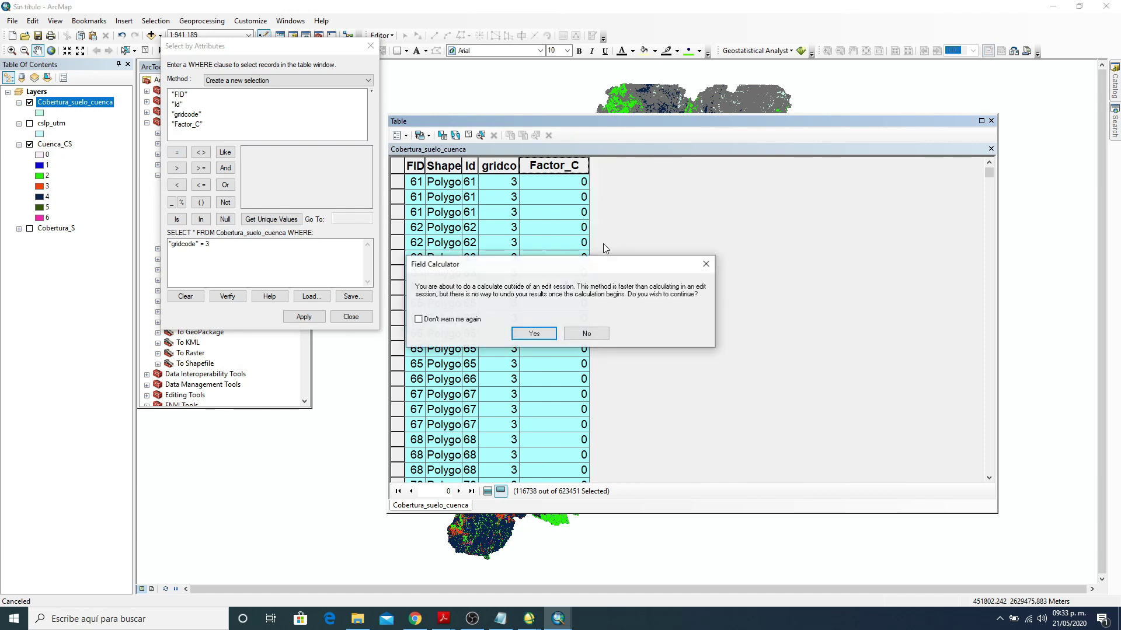
{"action": "left_click", "coordinate": [601, 333]}
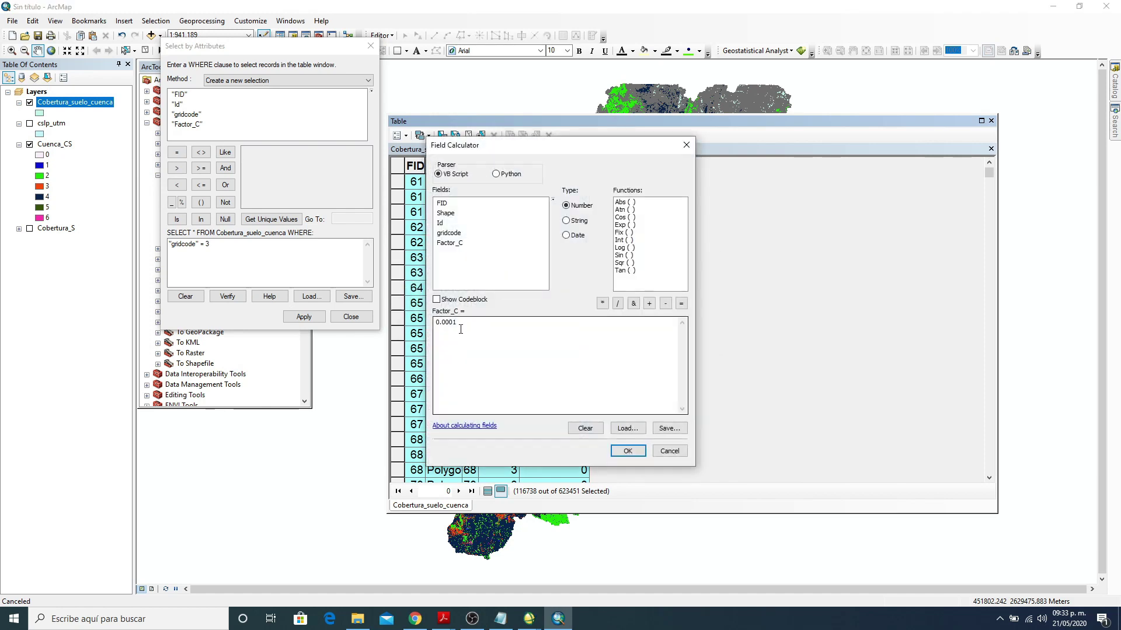
{"action": "left_click_drag", "start_coordinate": [460, 329], "coordinate": [398, 327]}
{"action": "type", "text": "0.043"}
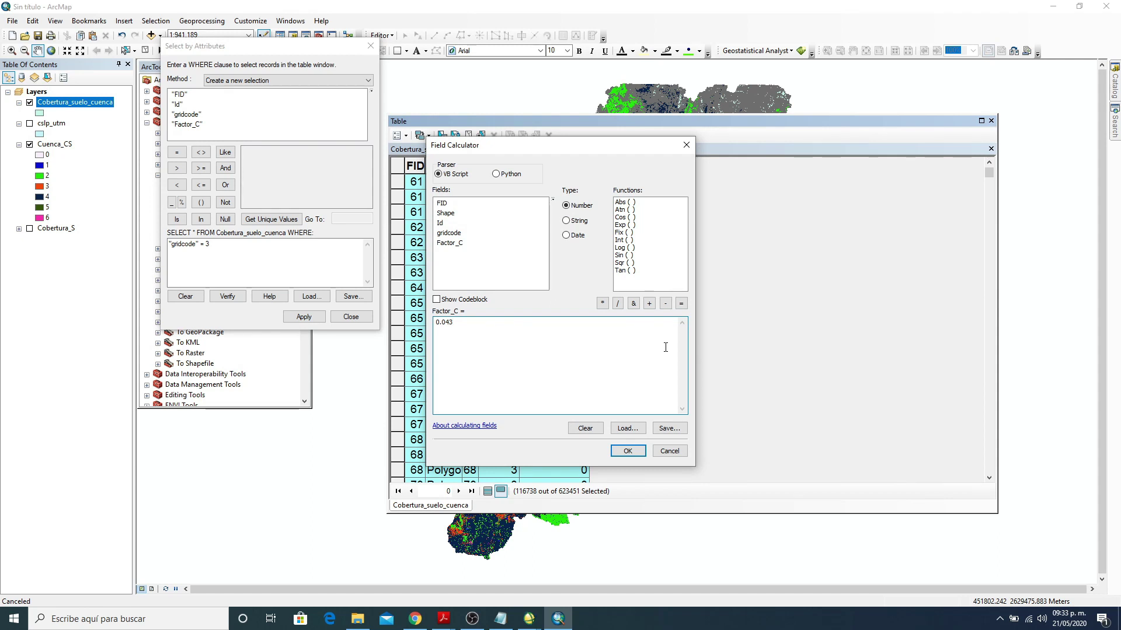
{"action": "left_click", "coordinate": [628, 451]}
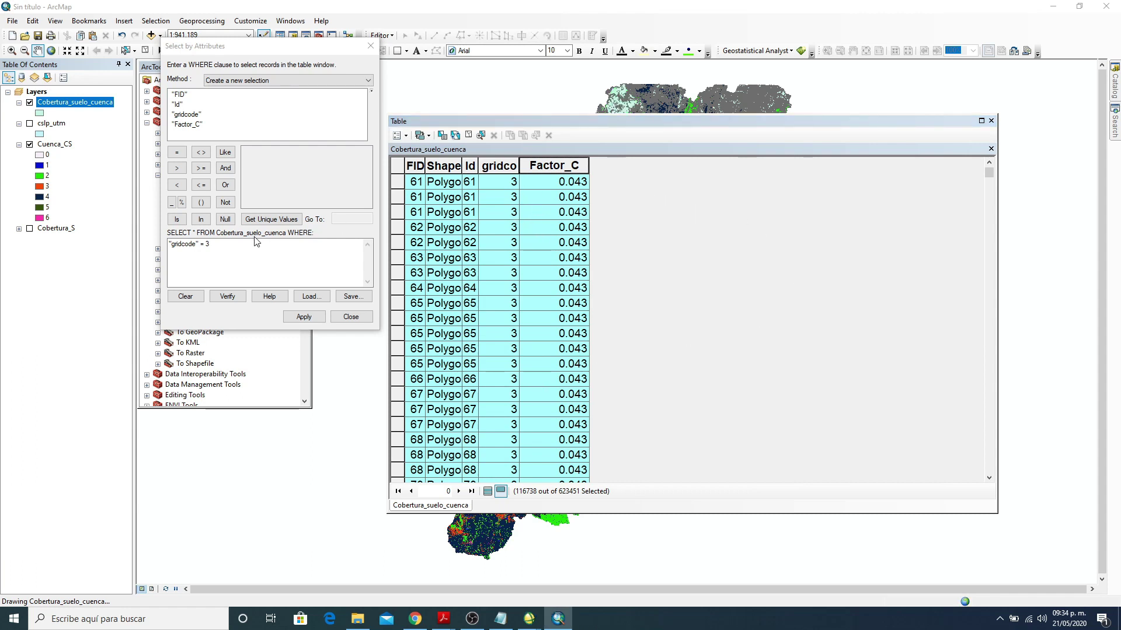
Step: Check the next class in the Notepad list and highlight the grassland C factor value 0.035 in the Acrobat Reader PDF
{"action": "left_click", "coordinate": [500, 618]}
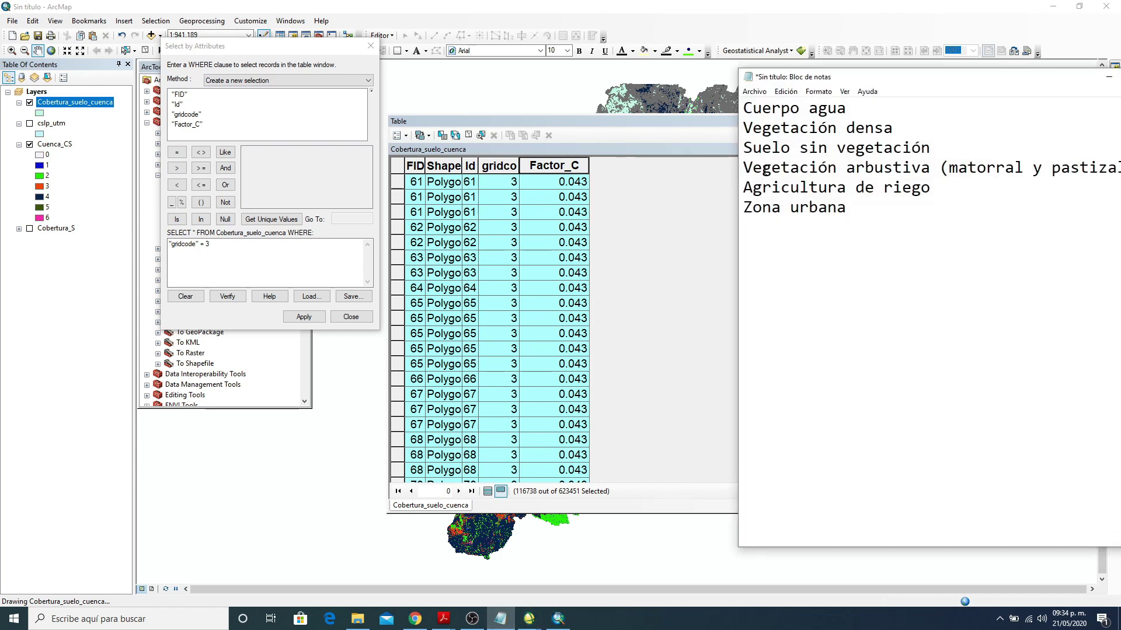
{"action": "left_click", "coordinate": [1108, 76]}
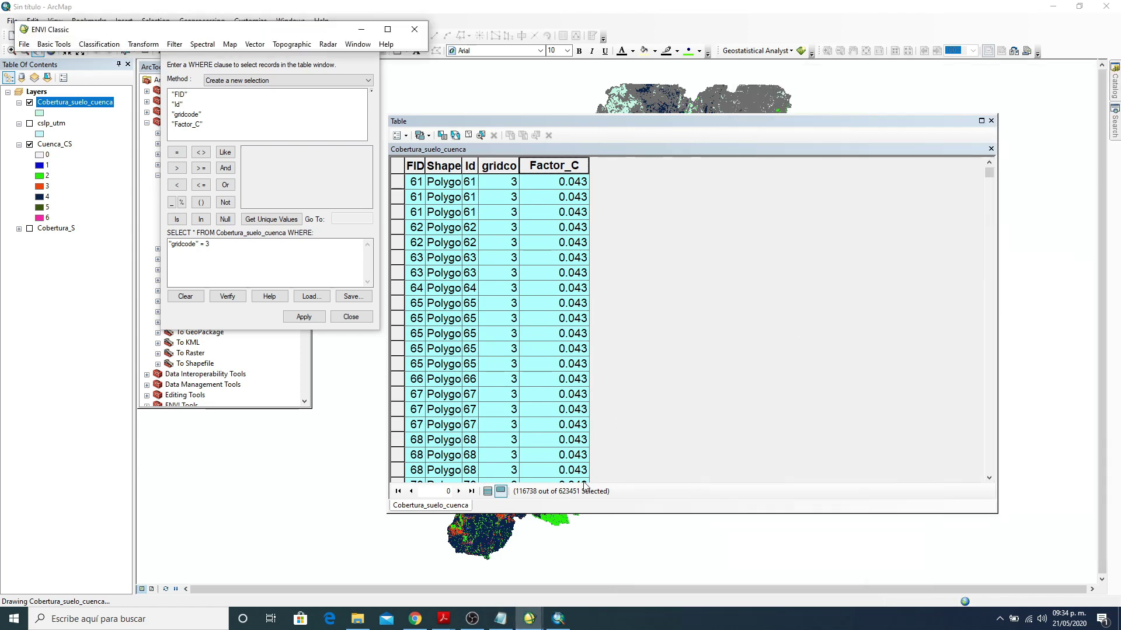
{"action": "mouse_move", "coordinate": [445, 618]}
{"action": "left_click", "coordinate": [497, 600]}
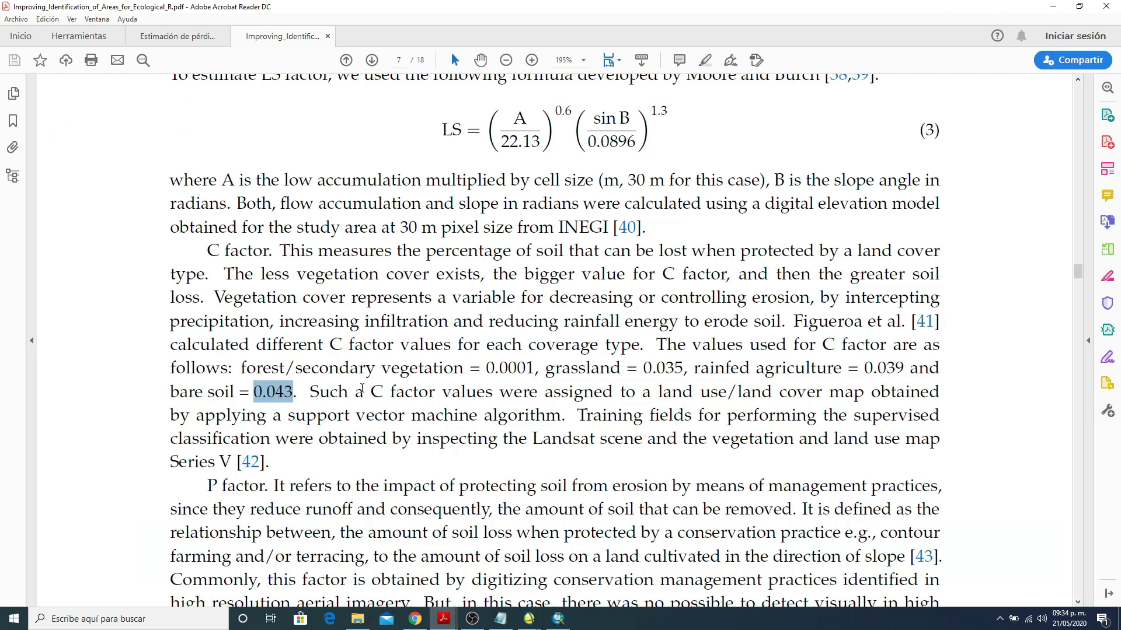
{"action": "left_click_drag", "start_coordinate": [642, 369], "coordinate": [683, 369]}
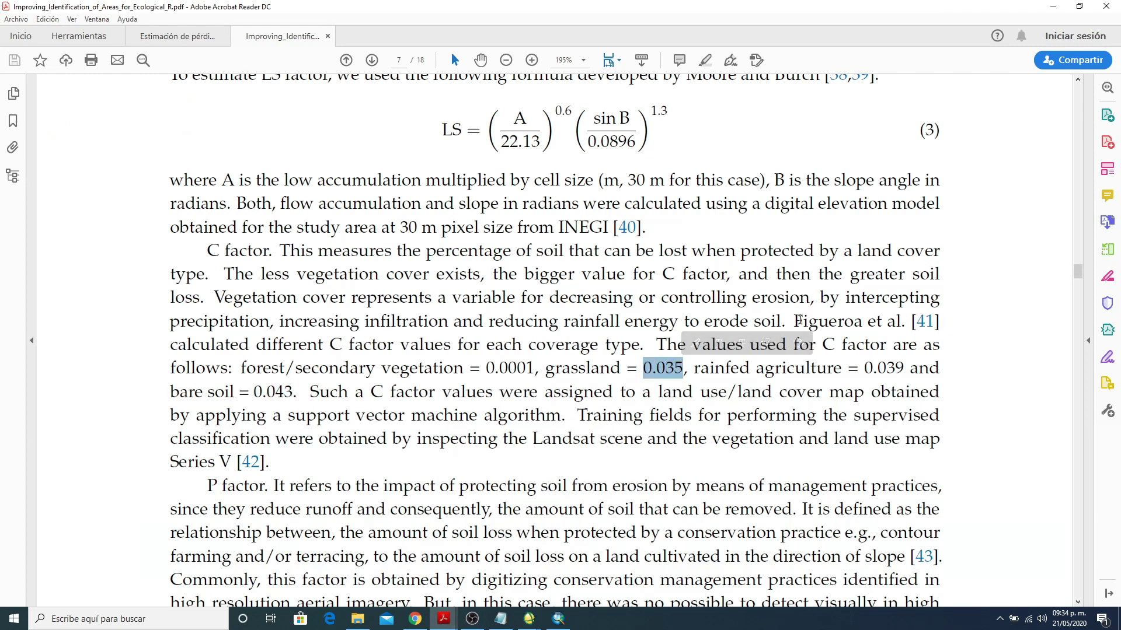
{"action": "left_click", "coordinate": [554, 621]}
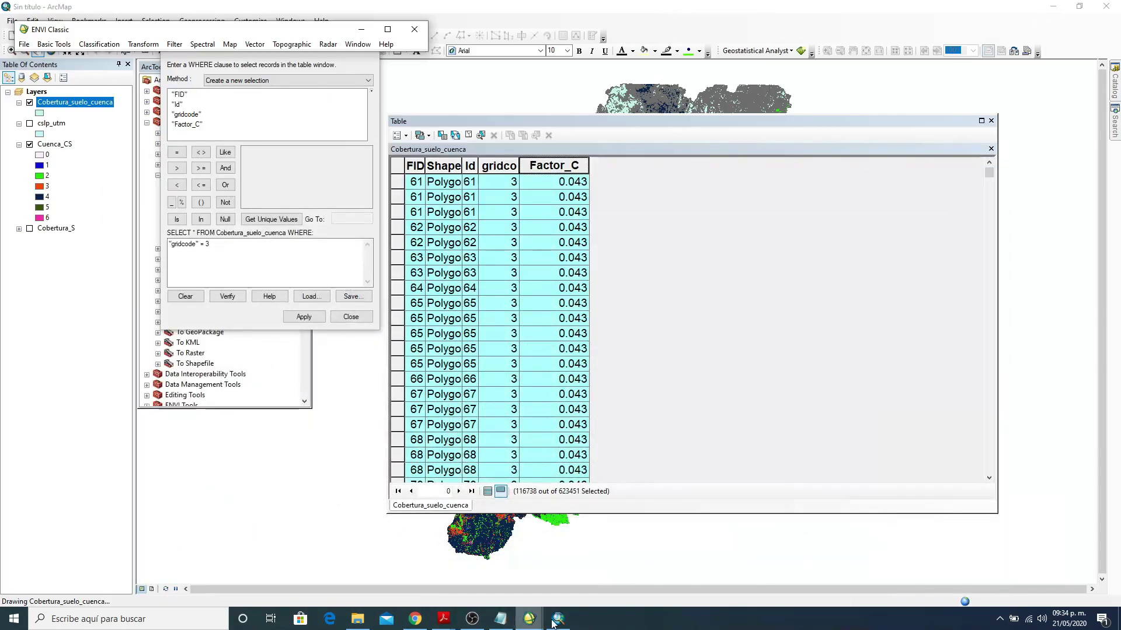
Step: Close ENVI Classic and confirm terminating its session
{"action": "mouse_move", "coordinate": [556, 621]}
{"action": "left_click", "coordinate": [616, 527]}
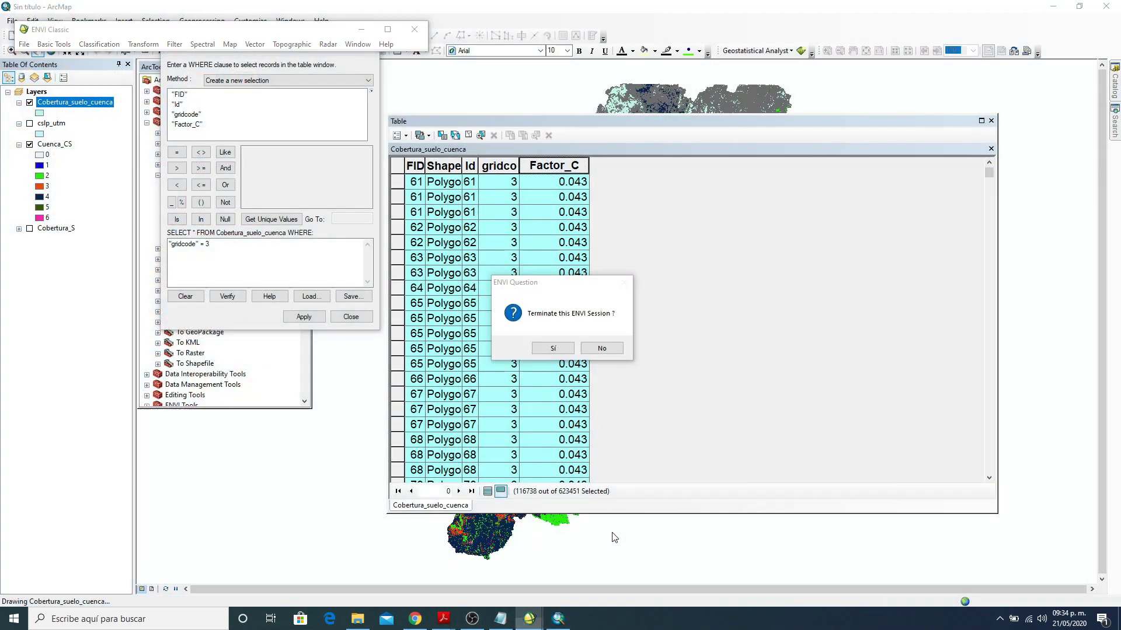
{"action": "left_click", "coordinate": [553, 347]}
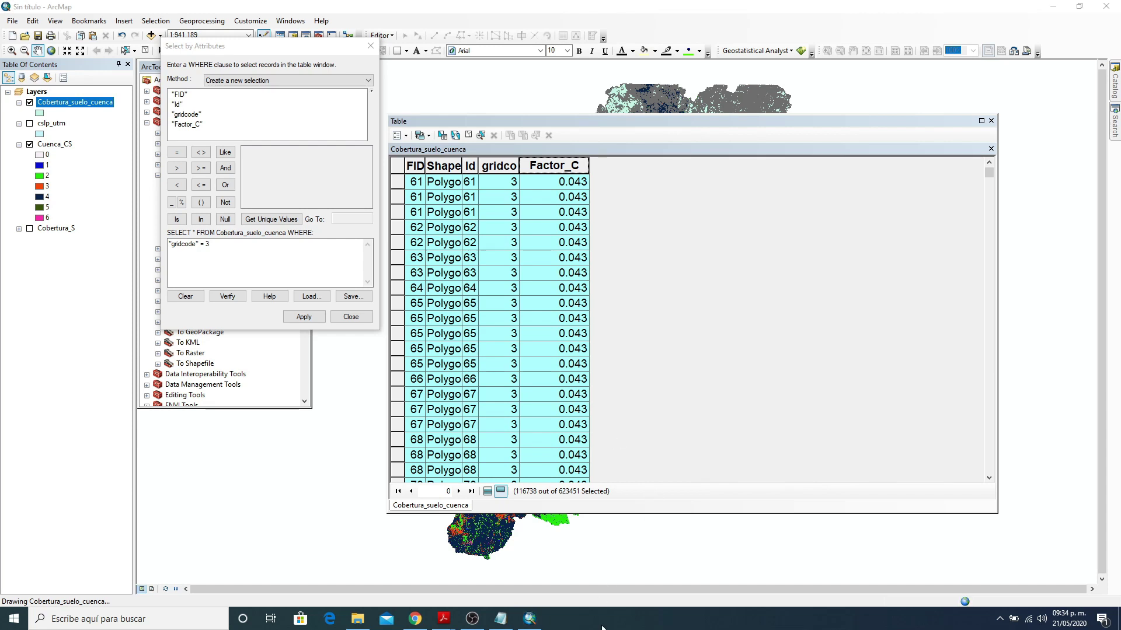
Step: Change the attribute query to "gridcode" = 4 and apply it as a new selection
{"action": "left_click", "coordinate": [215, 250]}
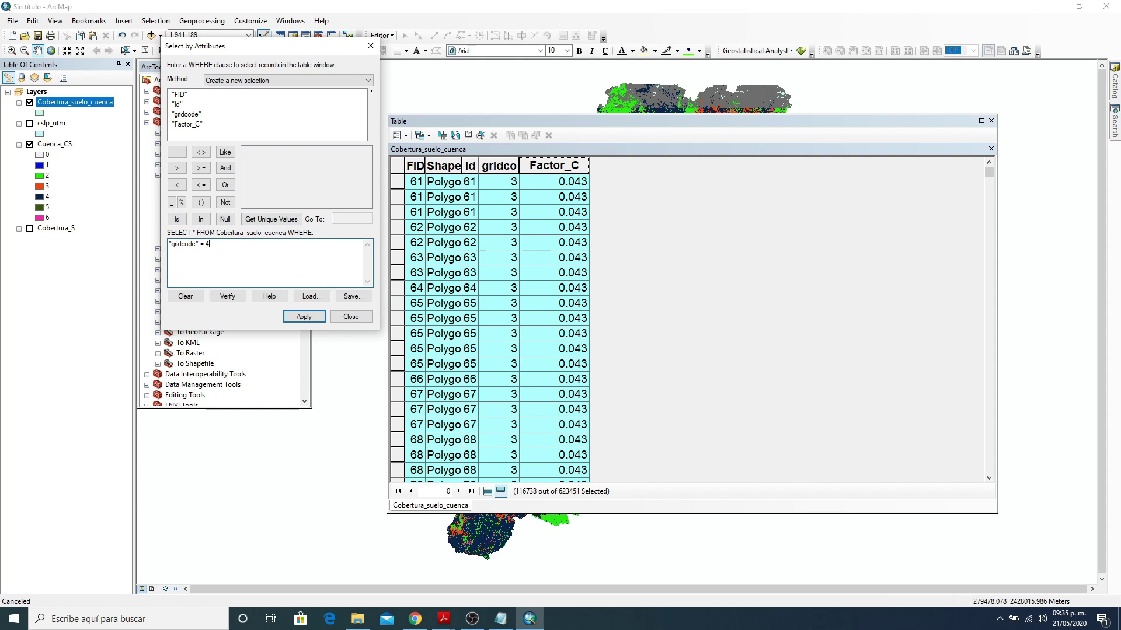
{"action": "type", "text": "4"}
{"action": "left_click", "coordinate": [303, 316]}
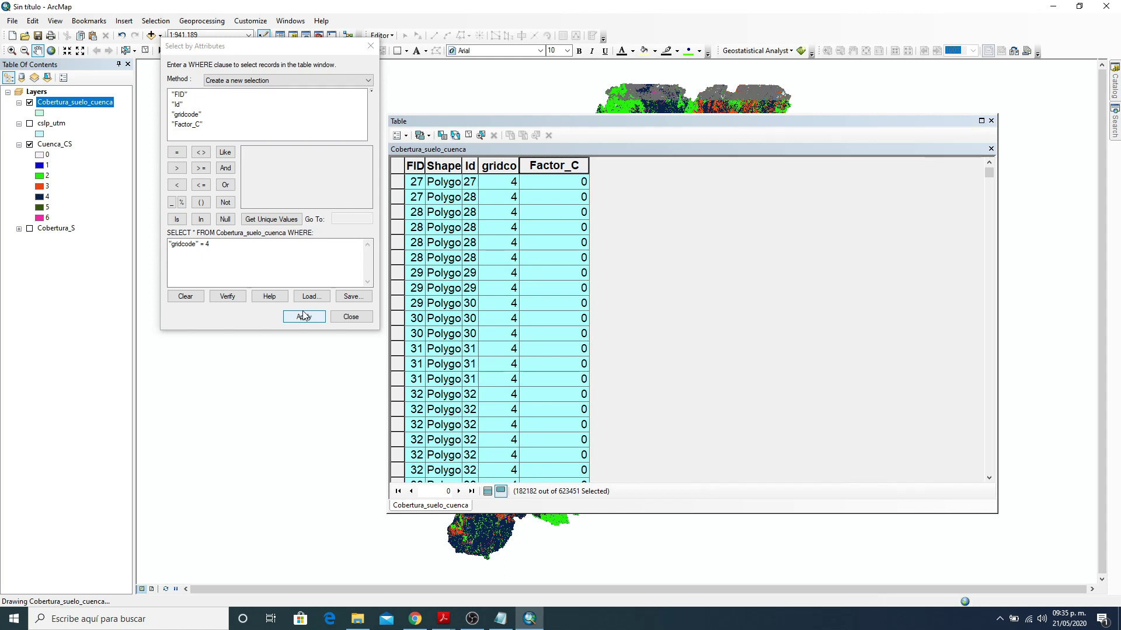
Step: Calculate Factor_C as 0.035 for the selected gridcode 4 records with Field Calculator
{"action": "right_click", "coordinate": [546, 166]}
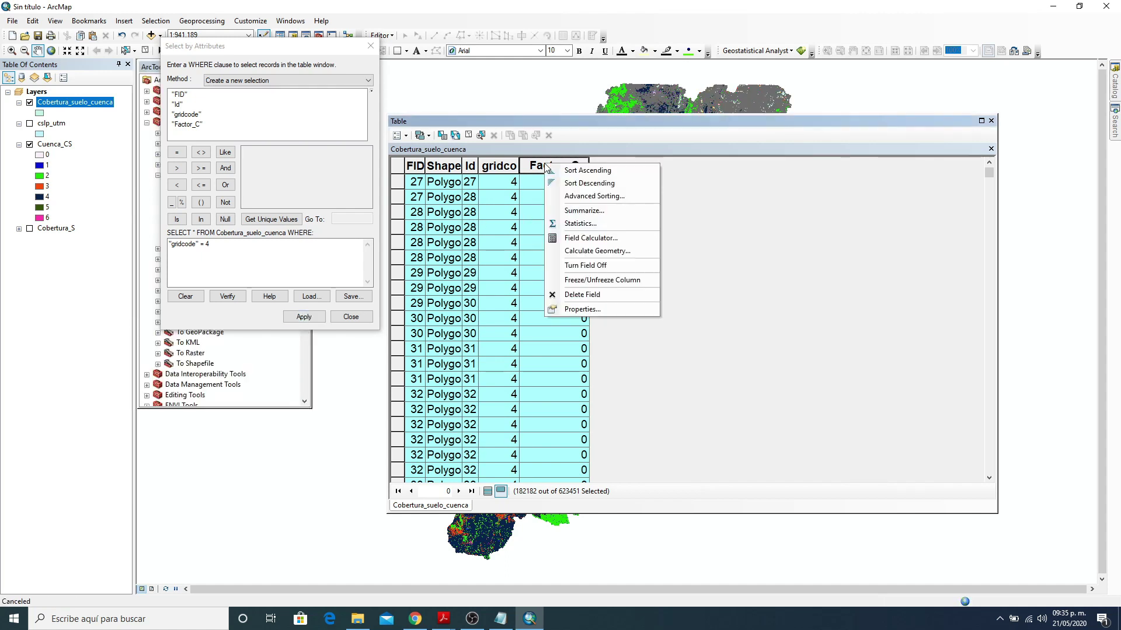
{"action": "left_click", "coordinate": [598, 238]}
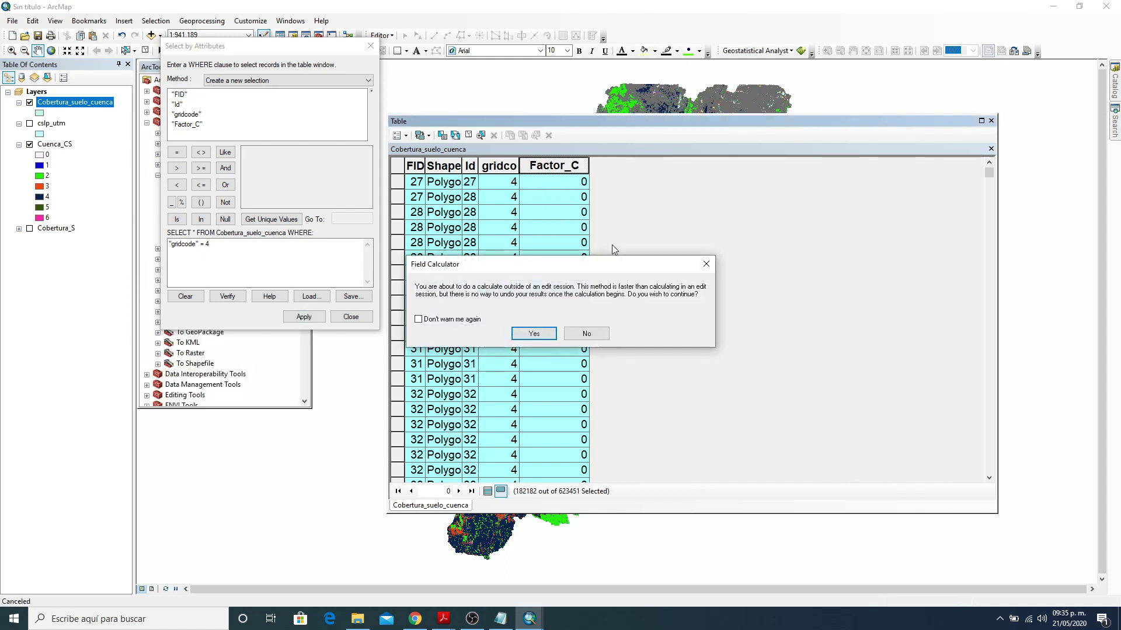
{"action": "left_click", "coordinate": [533, 334]}
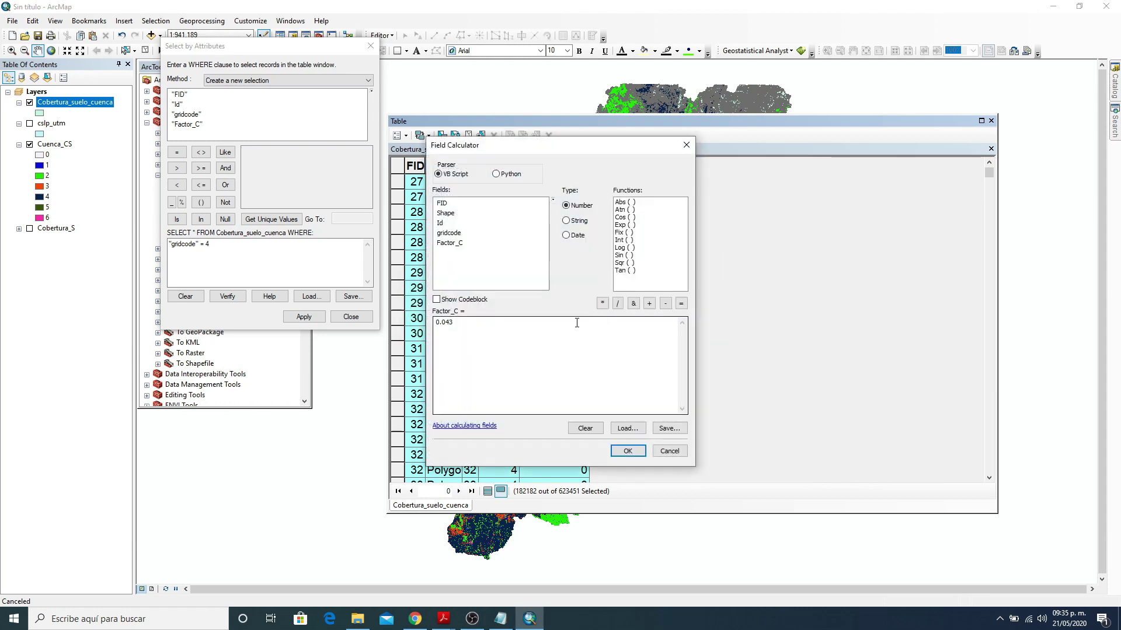
{"action": "type", "text": "0.035"}
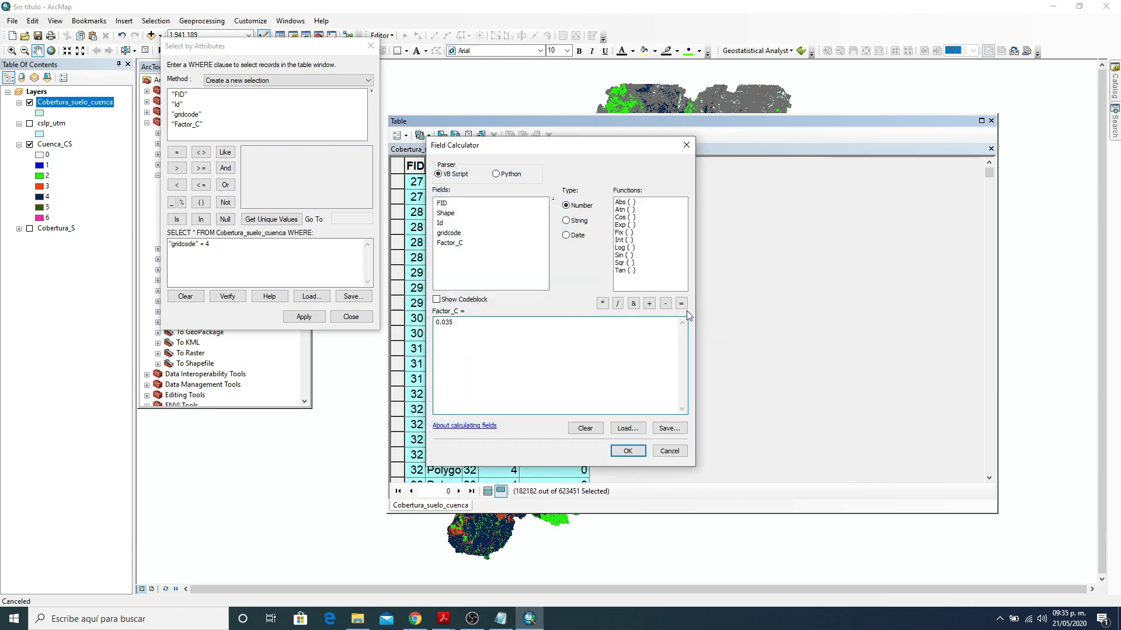
{"action": "left_click", "coordinate": [635, 451]}
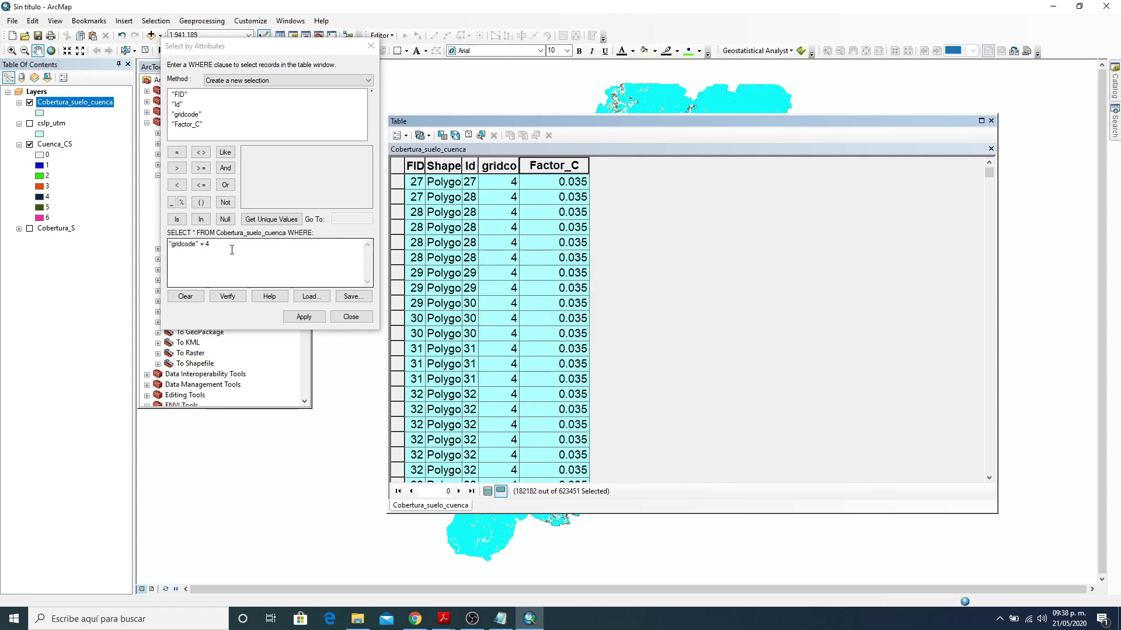
Step: Change the attribute query to "gridcode" = 5 and apply it as a new selection
{"action": "double_click", "coordinate": [205, 244]}
{"action": "type", "text": "5"}
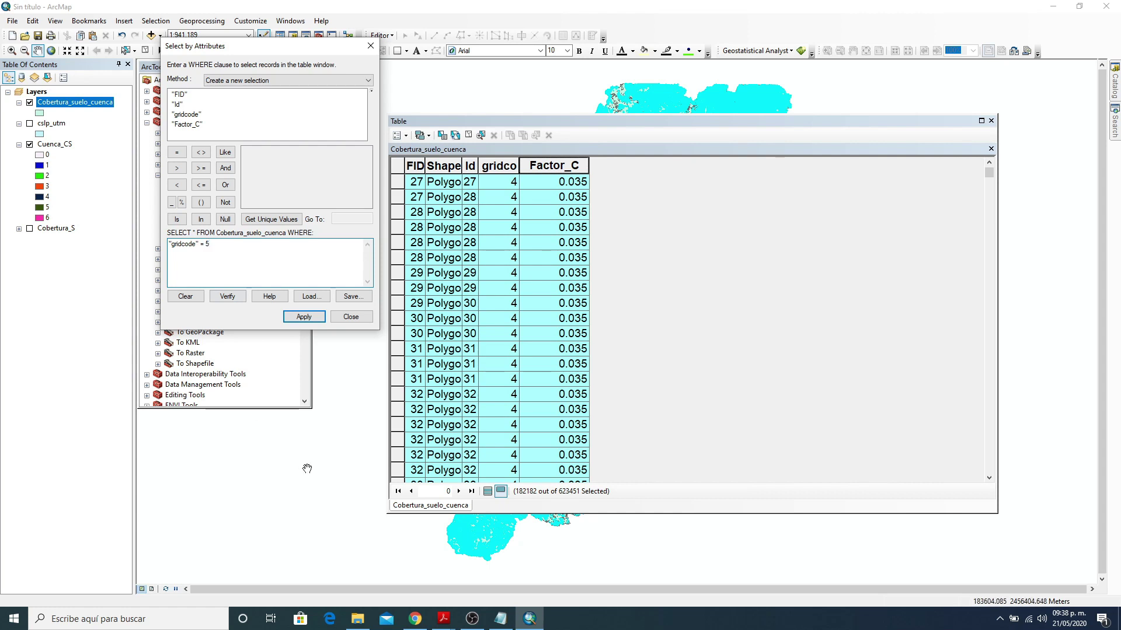
{"action": "left_click", "coordinate": [299, 320]}
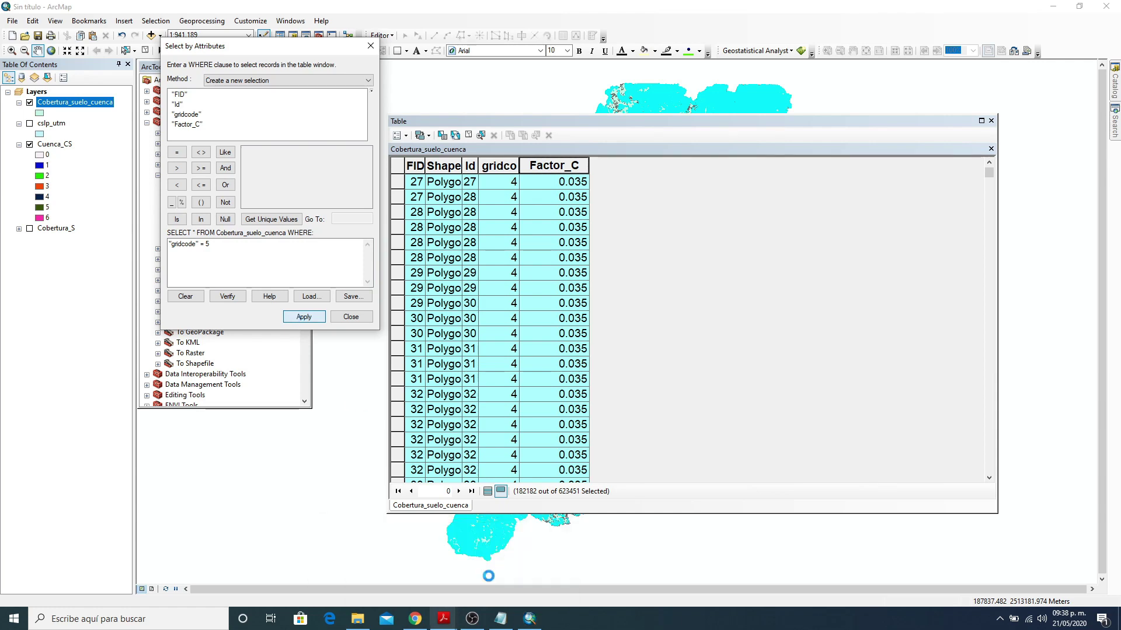
Step: Highlight the rainfed agriculture C factor value 0.039 in the Acrobat Reader PDF and return to ArcMap
{"action": "key", "text": "alt+Tab"}
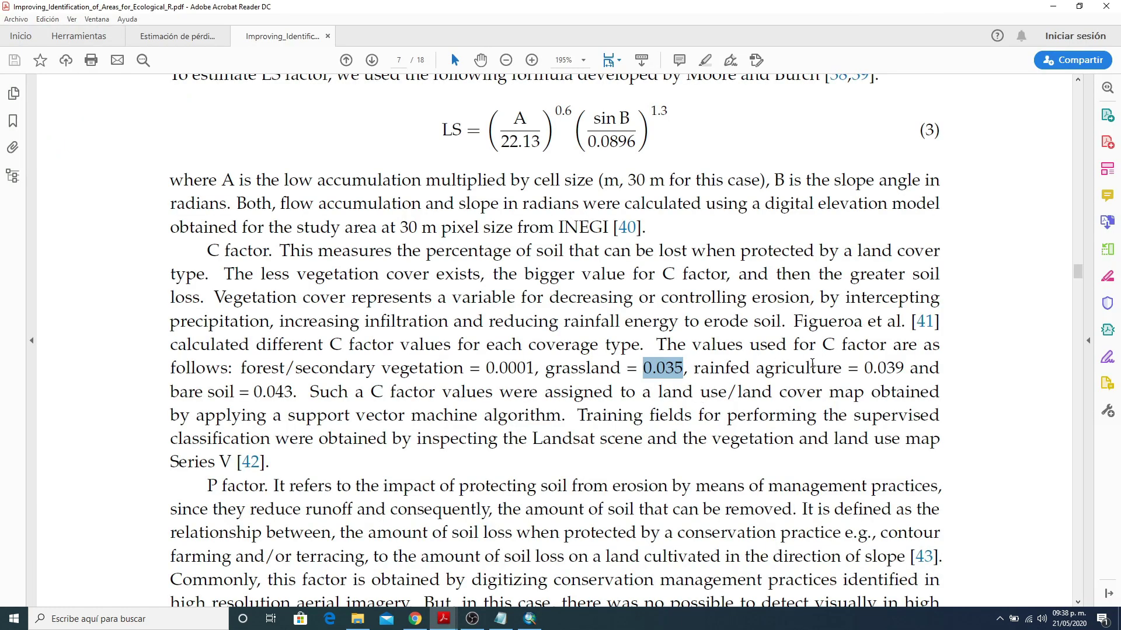
{"action": "left_click_drag", "start_coordinate": [865, 368], "coordinate": [905, 374]}
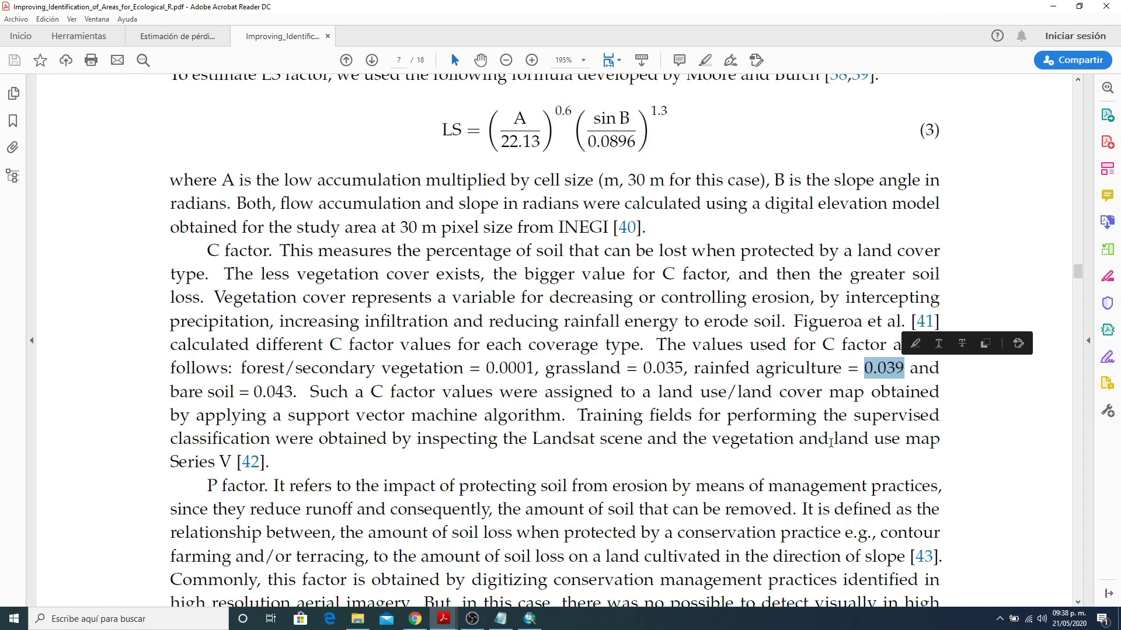
{"action": "left_click", "coordinate": [1054, 6]}
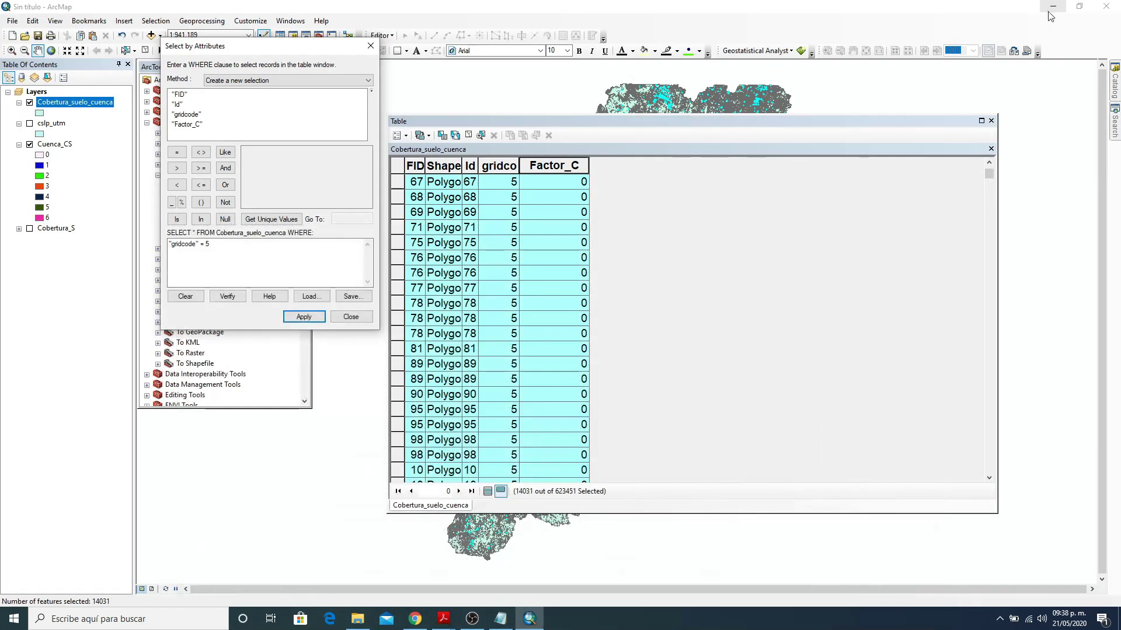
Step: Calculate Factor_C as 0.039 for the selected gridcode 5 records with Field Calculator
{"action": "right_click", "coordinate": [553, 168]}
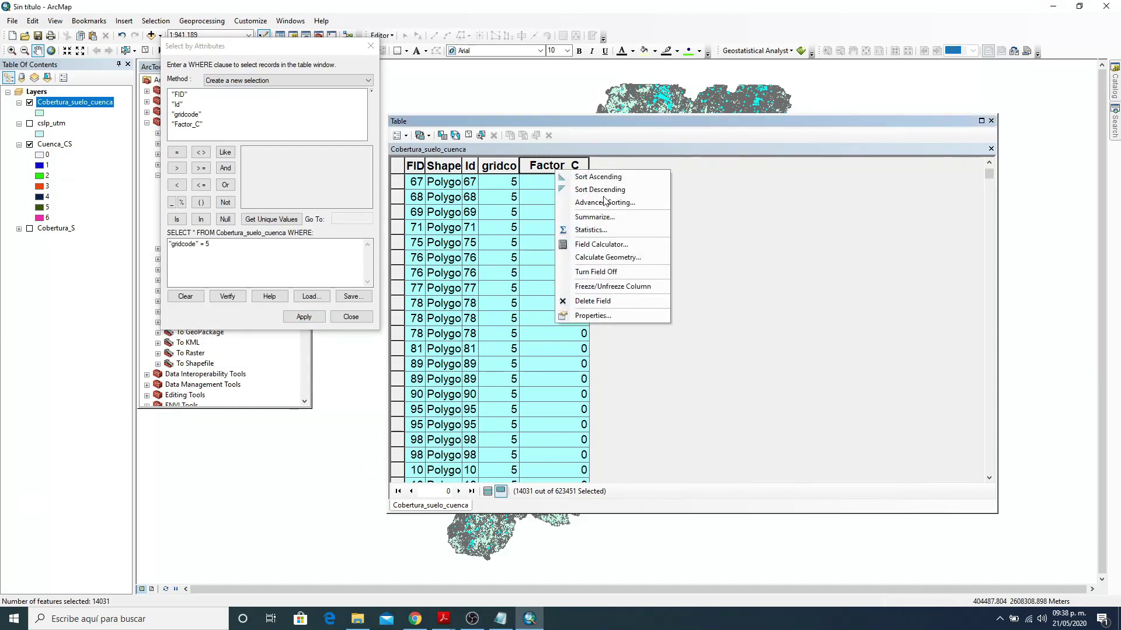
{"action": "left_click", "coordinate": [619, 245]}
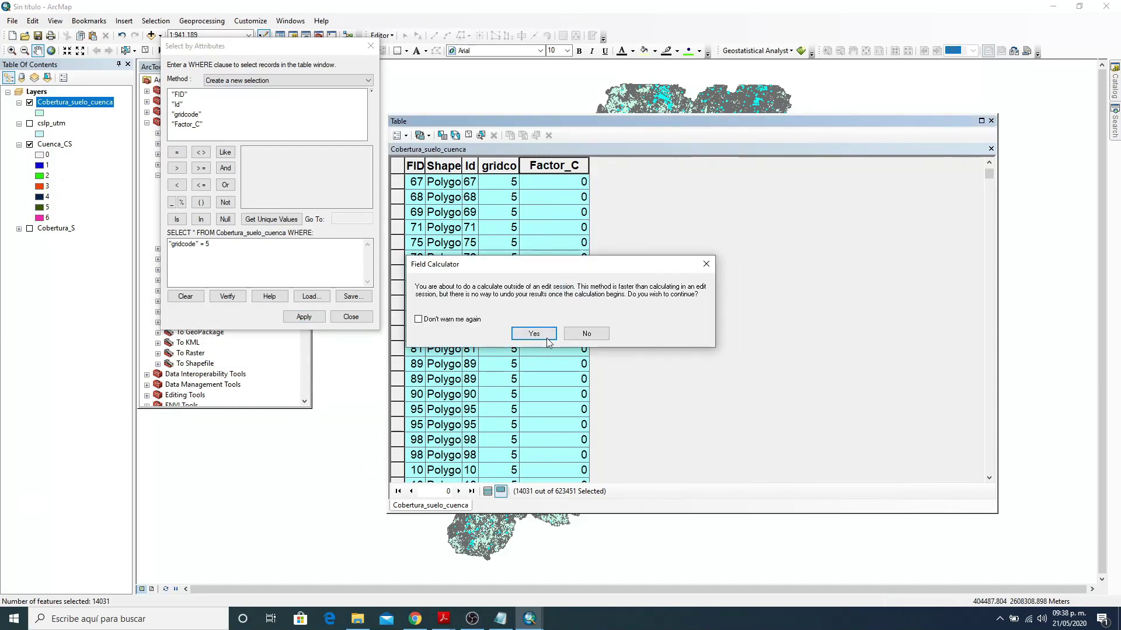
{"action": "left_click", "coordinate": [527, 333]}
{"action": "left_click_drag", "start_coordinate": [469, 337], "coordinate": [412, 322]}
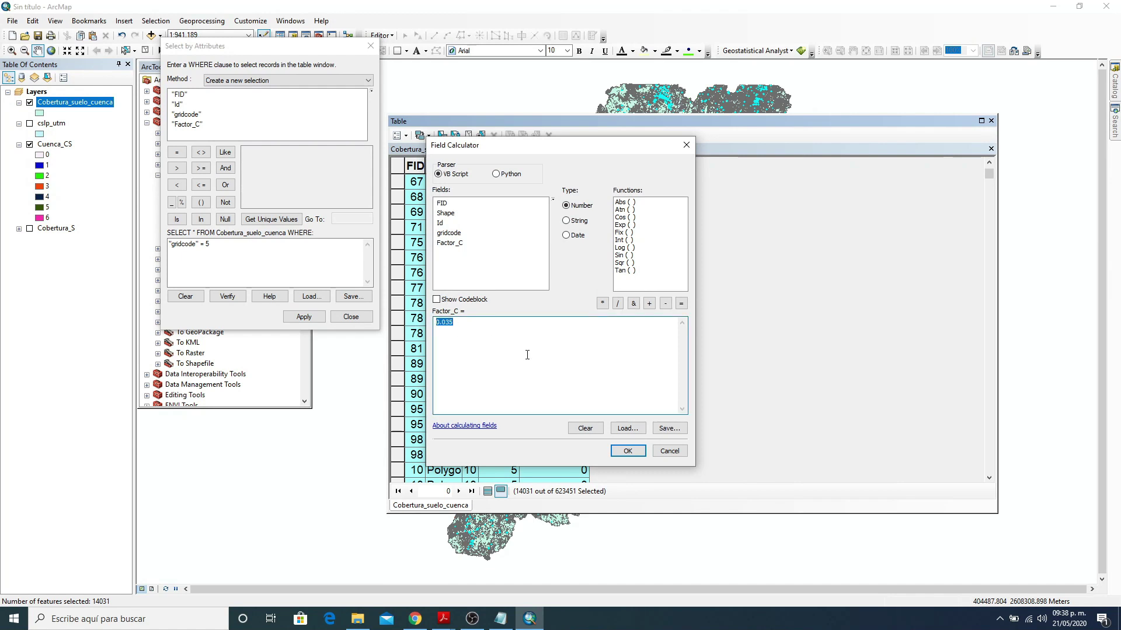
{"action": "type", "text": "0.039"}
{"action": "left_click", "coordinate": [627, 450]}
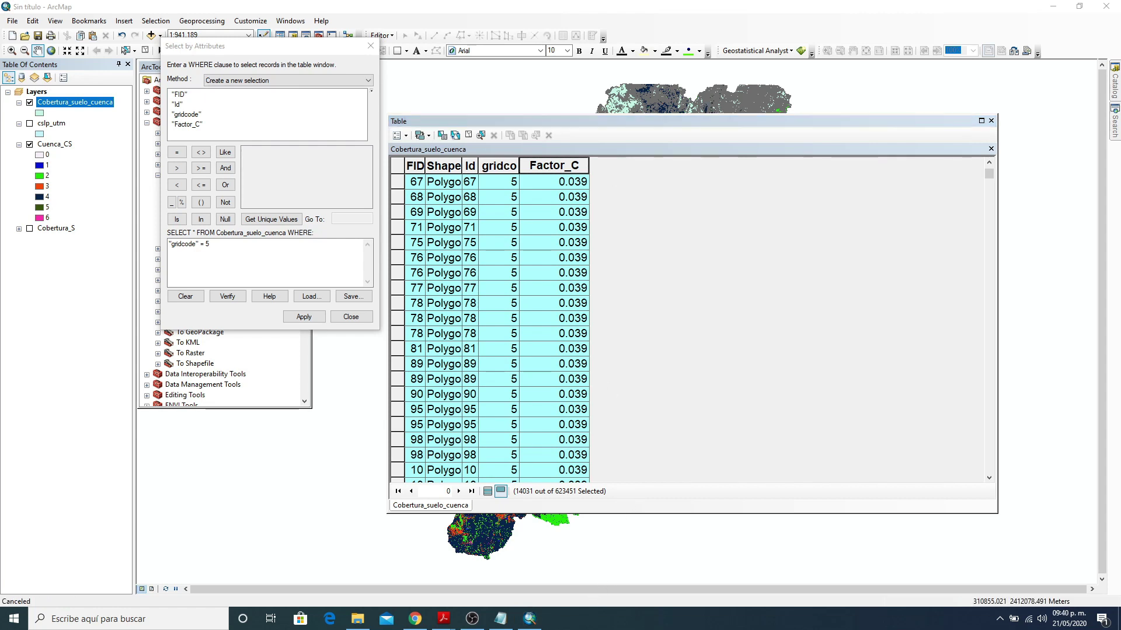
Step: Close the attribute query and table windows, and hide the Cobertura_suelo_cuenca and Cuenca_CS layers
{"action": "left_click", "coordinate": [374, 48]}
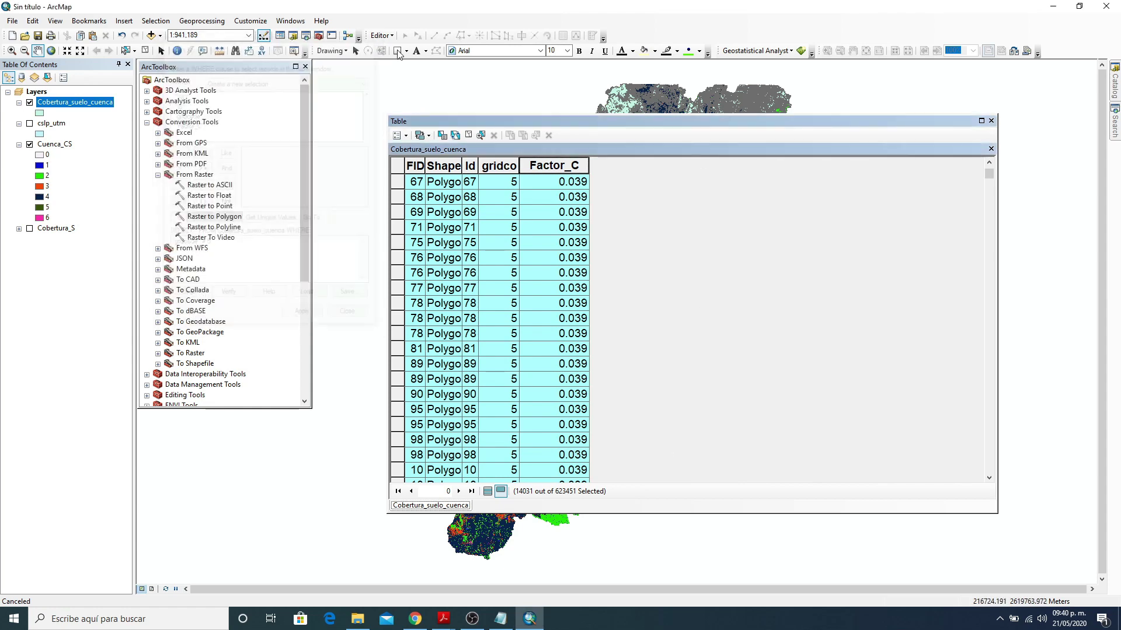
{"action": "left_click", "coordinate": [990, 121]}
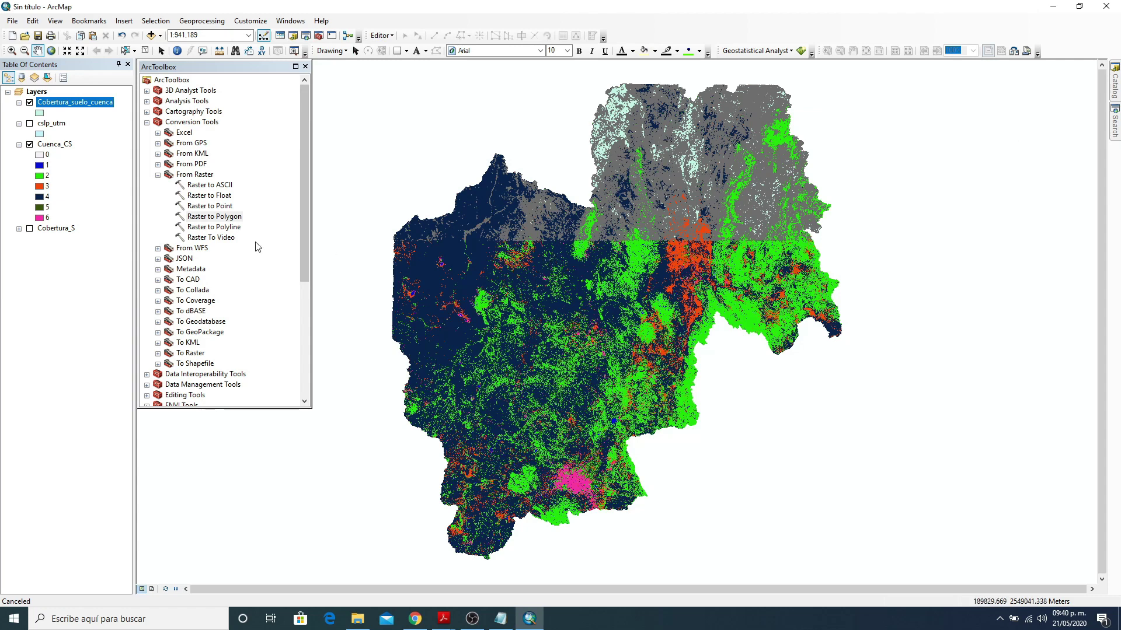
{"action": "left_click", "coordinate": [29, 102]}
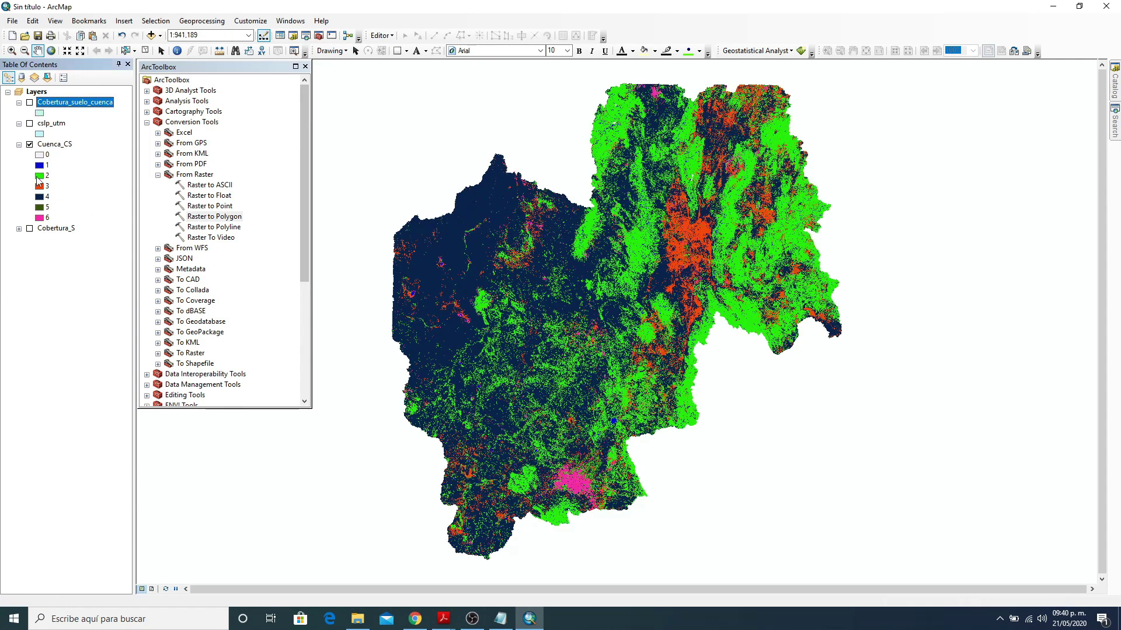
{"action": "left_click", "coordinate": [29, 144]}
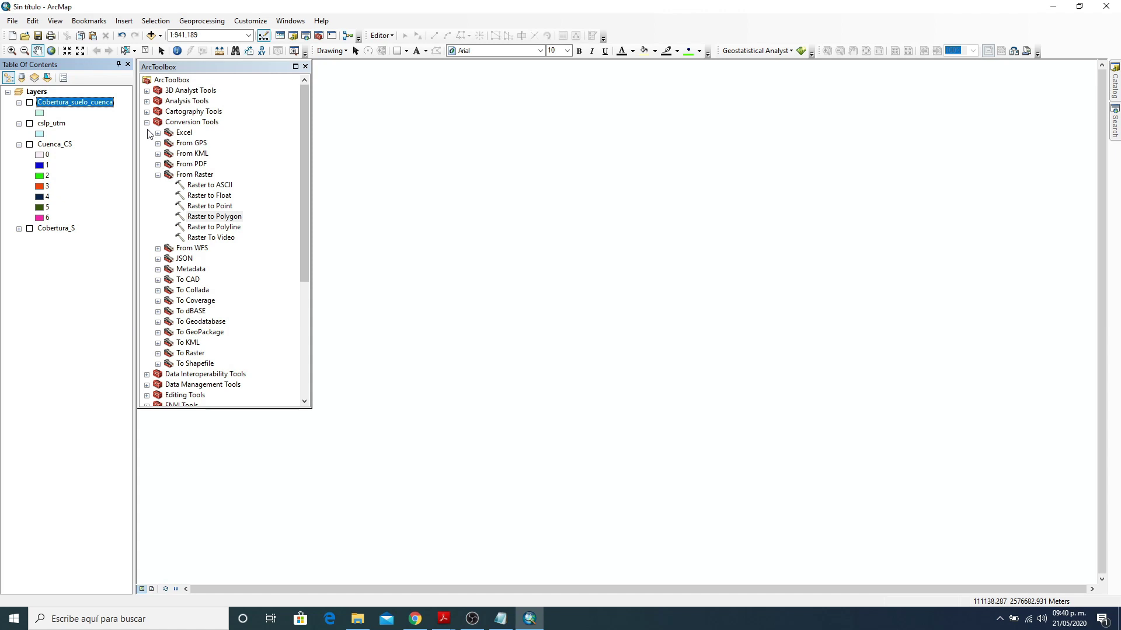
Step: Set up Polygon to Raster with Cobertura_suelo_cuenca as input, Factor_C as value field and output raster C in the P4 folder
{"action": "left_click", "coordinate": [158, 175]}
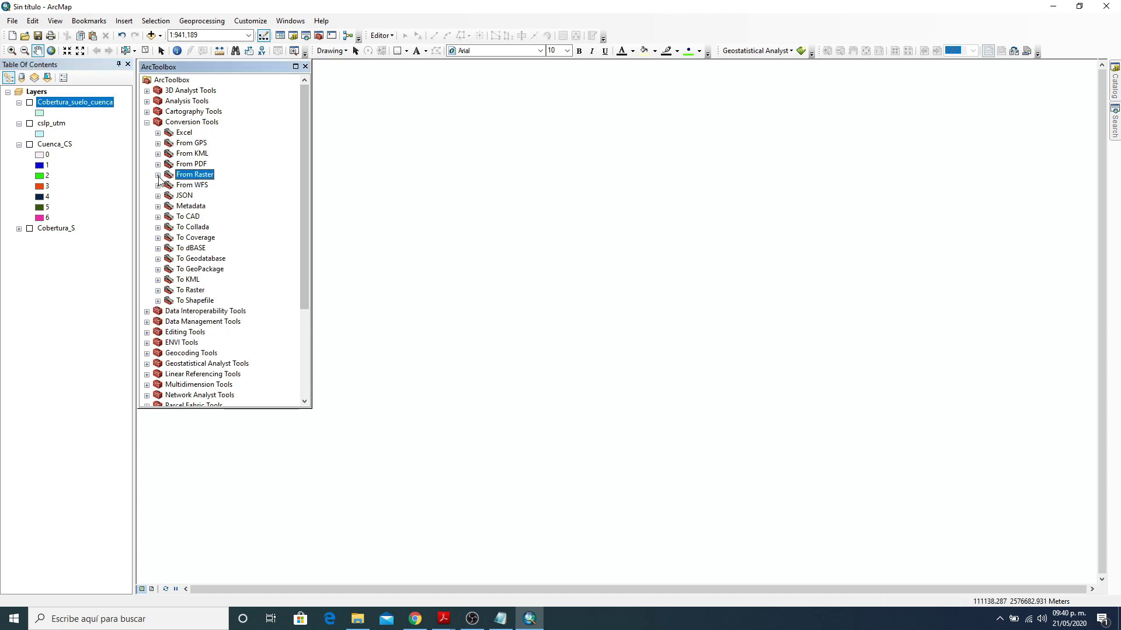
{"action": "left_click", "coordinate": [157, 290]}
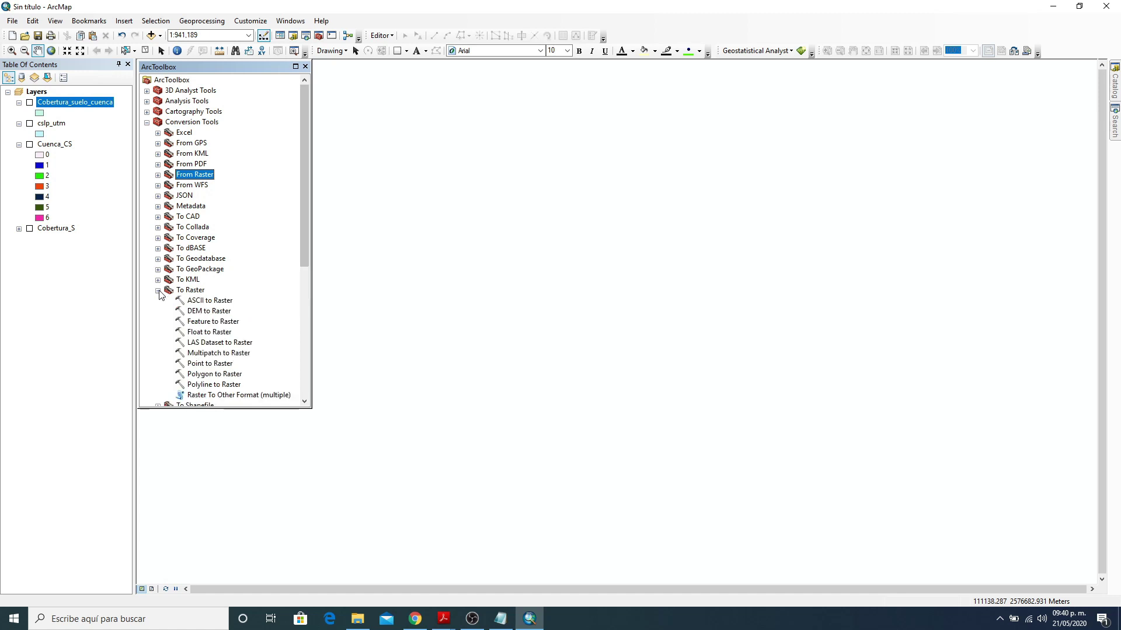
{"action": "double_click", "coordinate": [219, 374]}
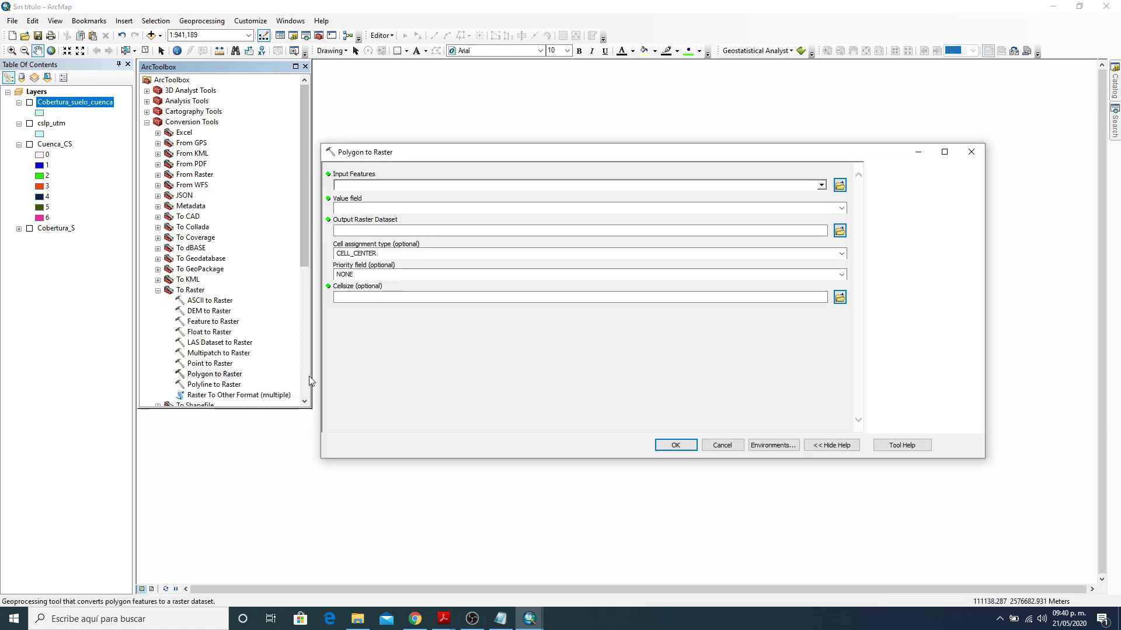
{"action": "left_click", "coordinate": [821, 186]}
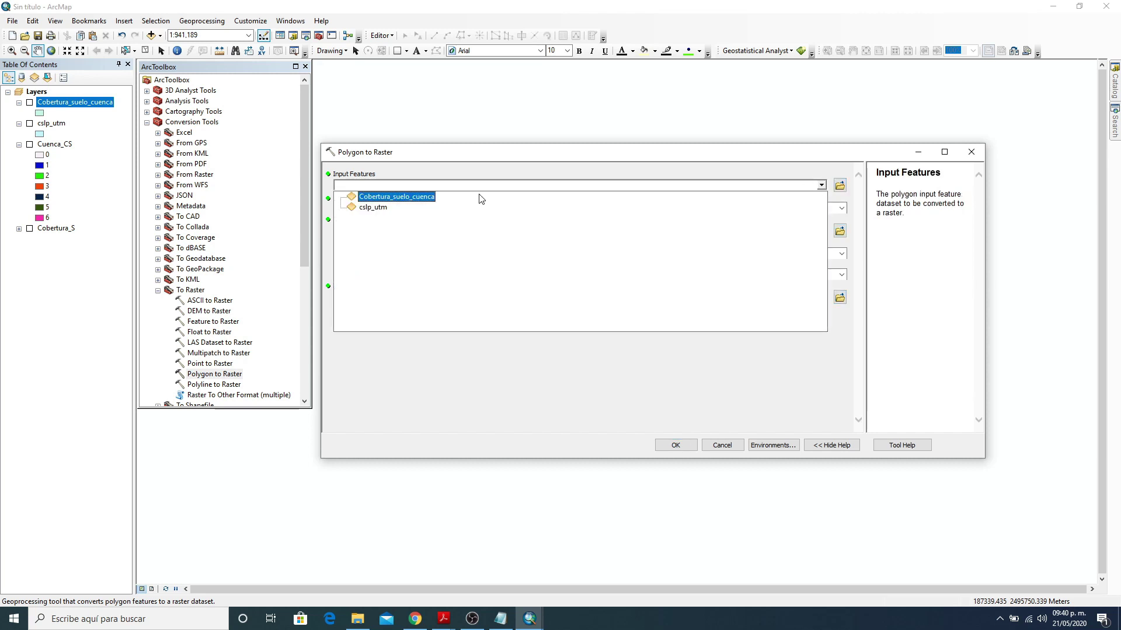
{"action": "left_click", "coordinate": [376, 200]}
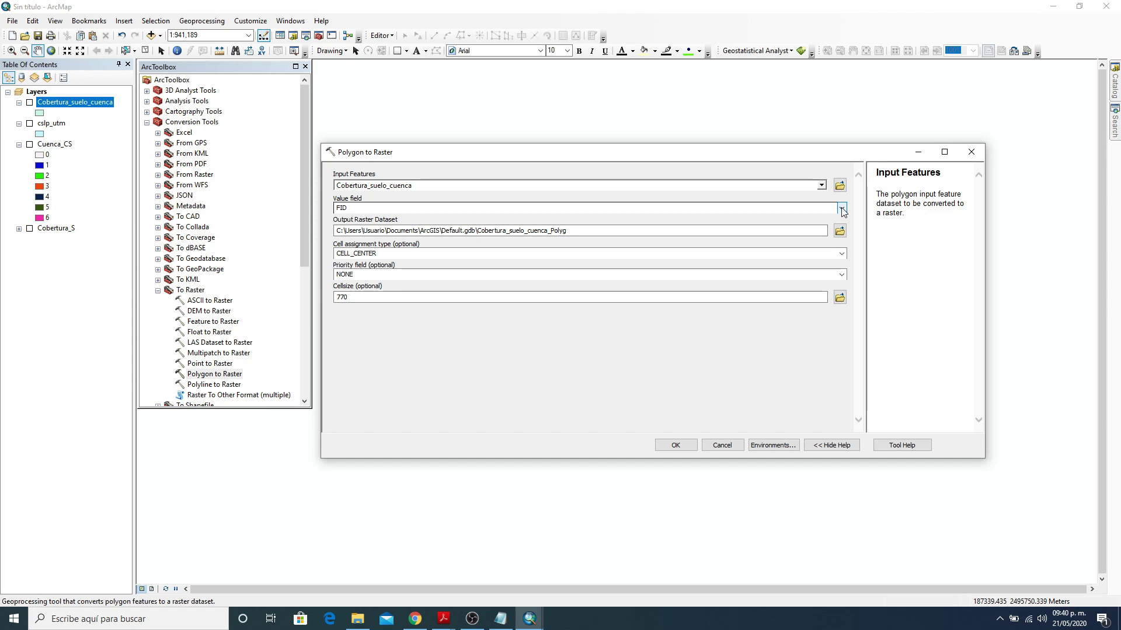
{"action": "left_click", "coordinate": [841, 208]}
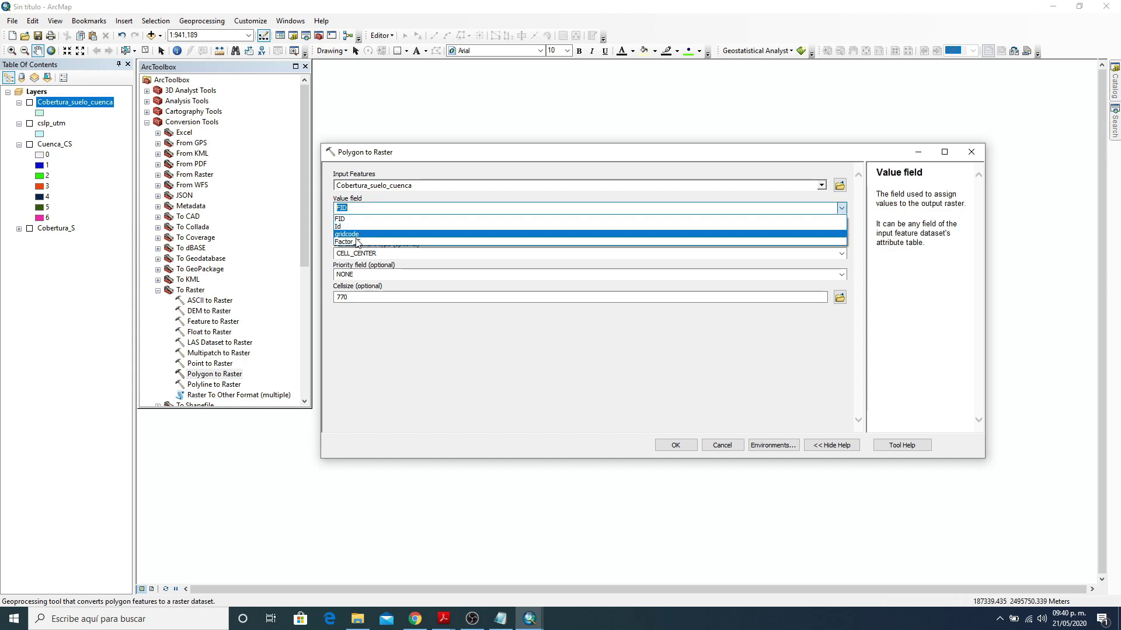
{"action": "left_click", "coordinate": [361, 242]}
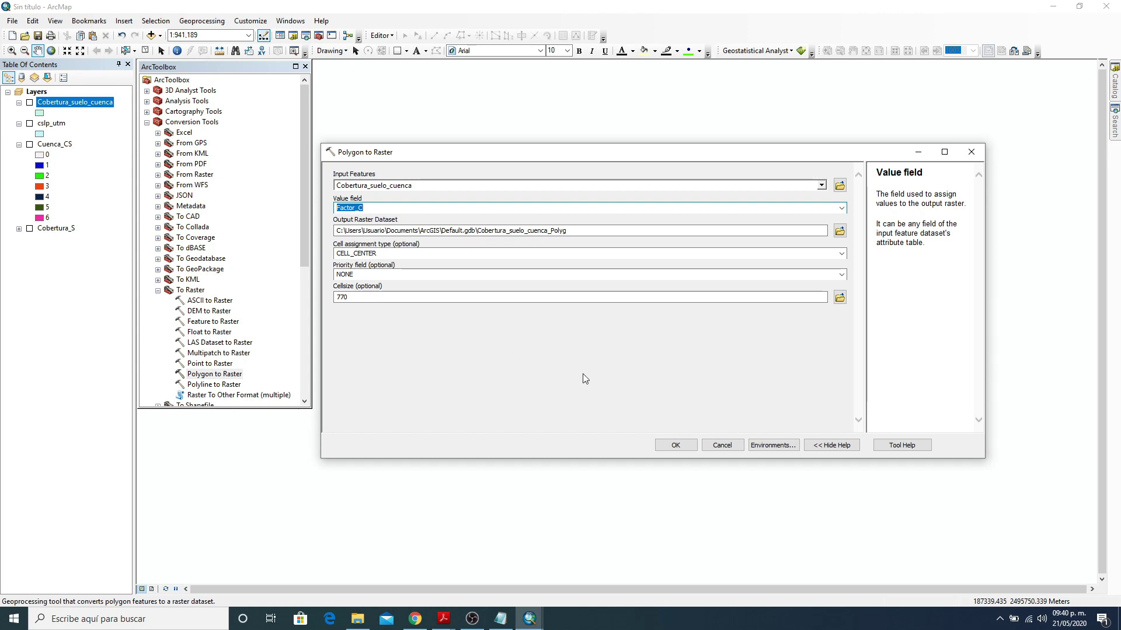
{"action": "left_click", "coordinate": [839, 232]}
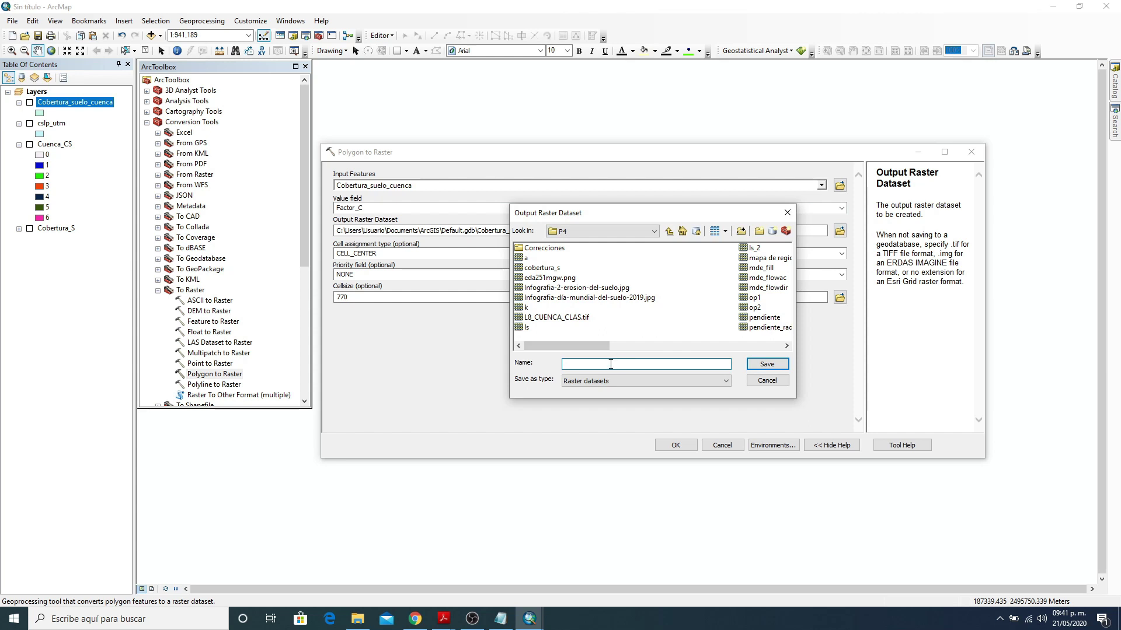
{"action": "left_click", "coordinate": [766, 364]}
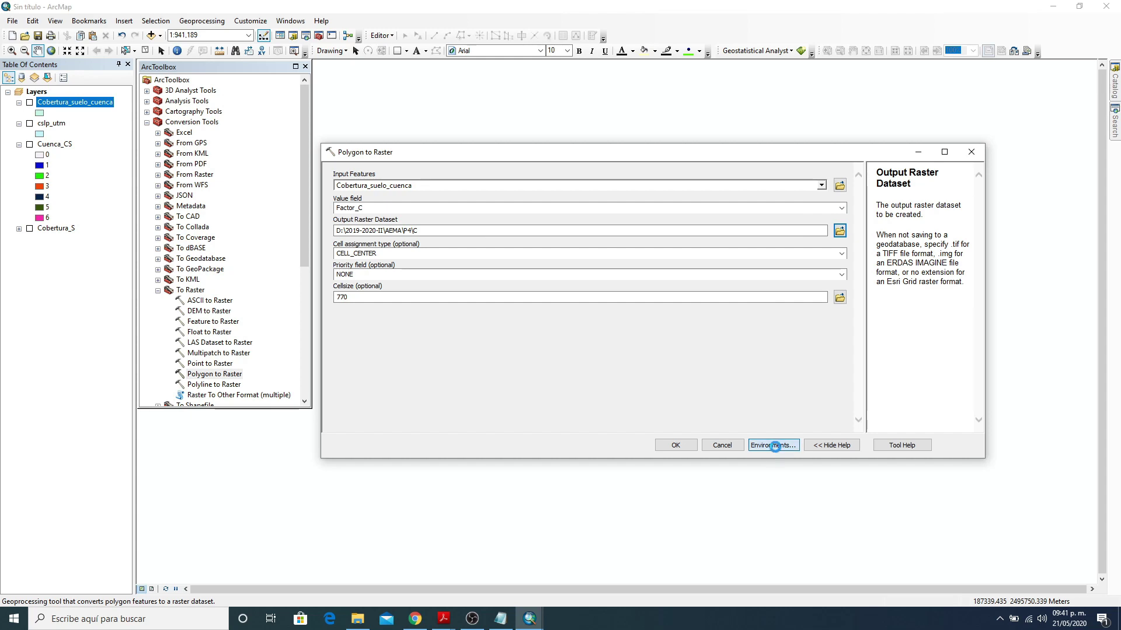
Step: Set the tool's processing extent environment to Same as layer Cuenca_CS
{"action": "left_click", "coordinate": [775, 446]}
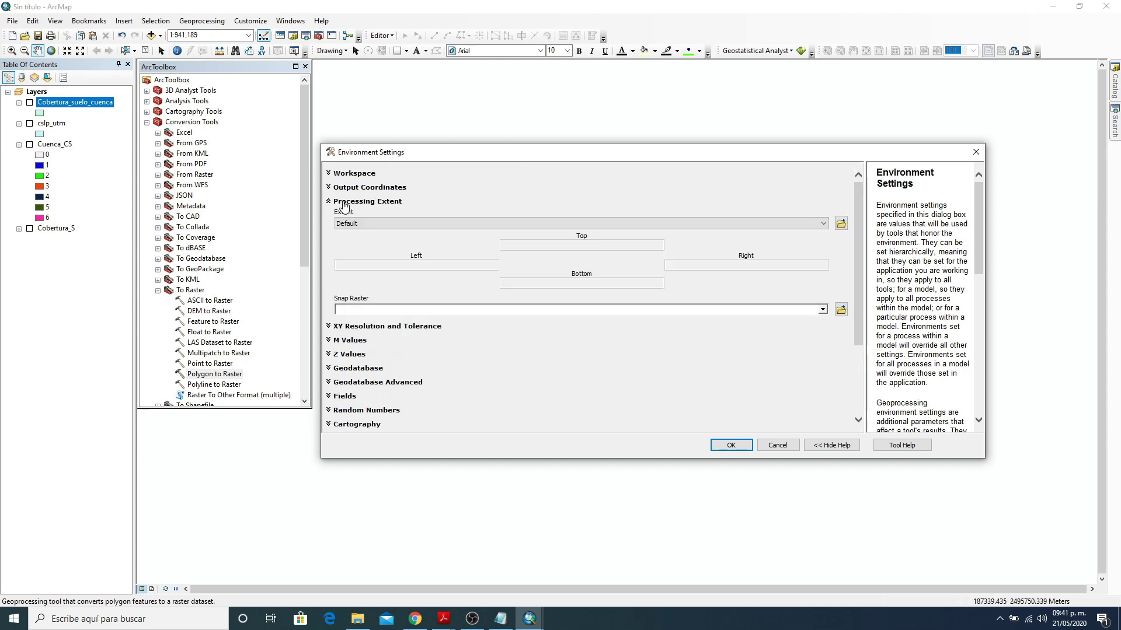
{"action": "left_click", "coordinate": [818, 226]}
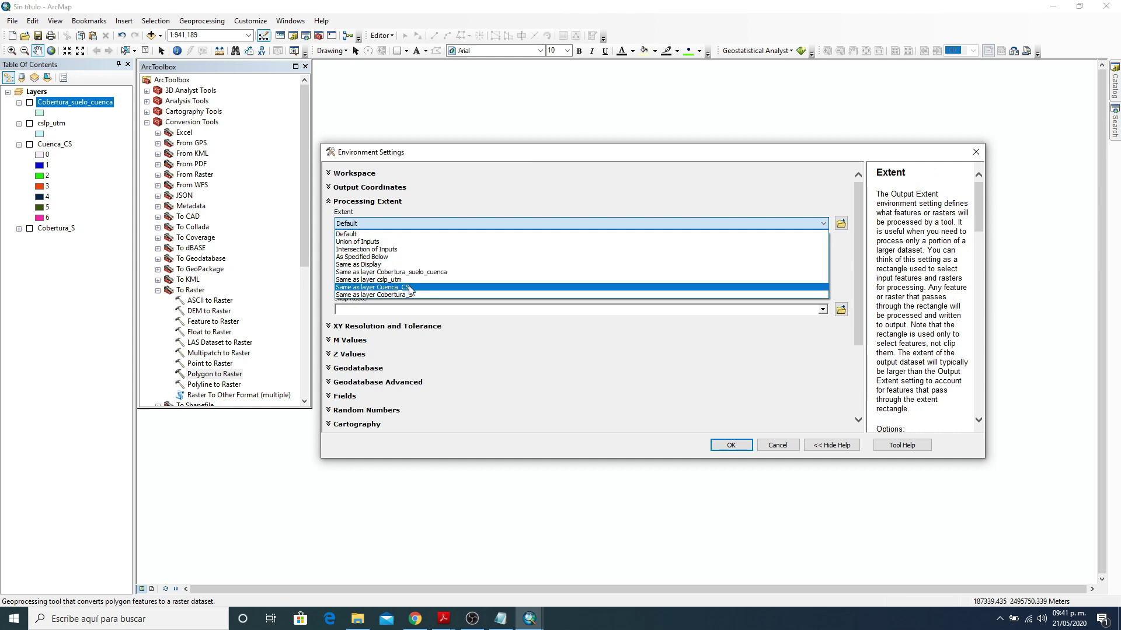
{"action": "left_click", "coordinate": [420, 287]}
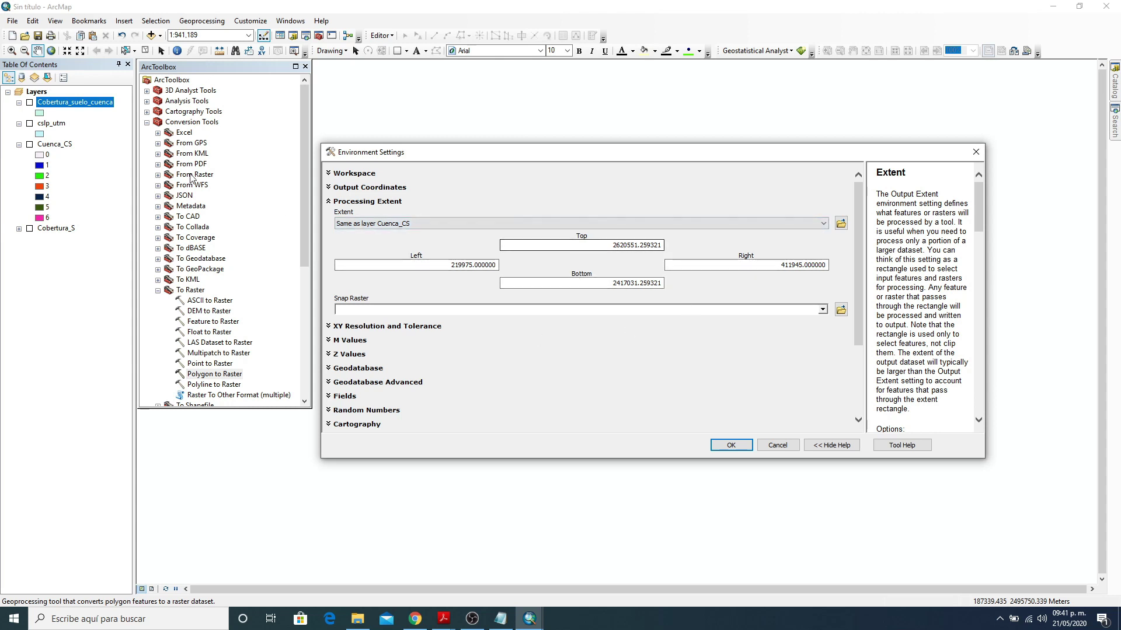
{"action": "left_click", "coordinate": [330, 202]}
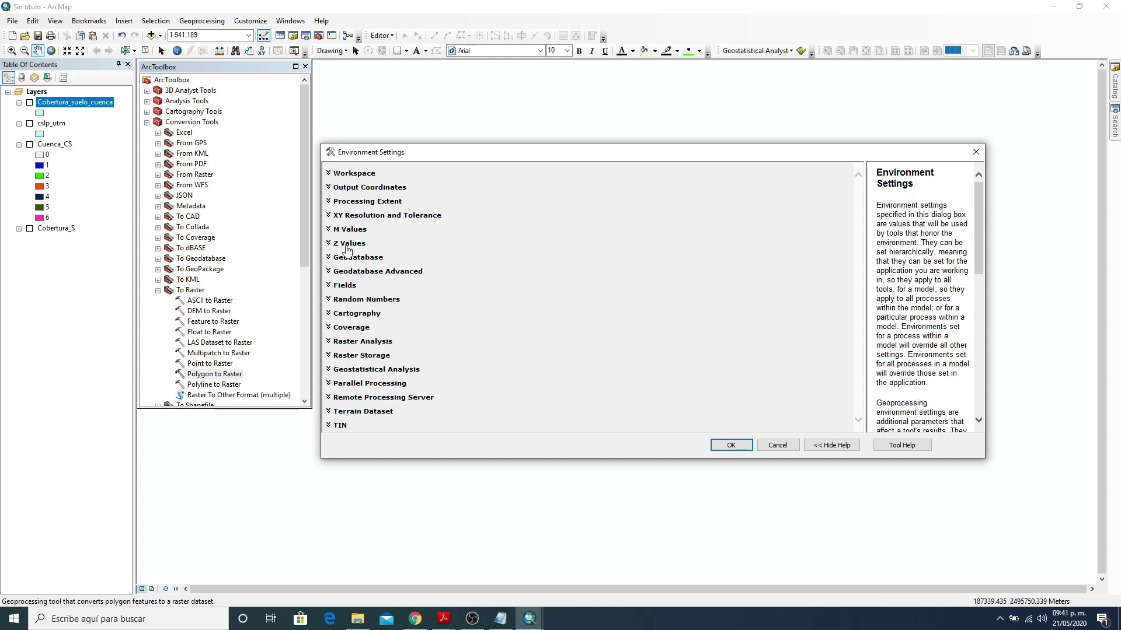
Step: Set the raster analysis cell size to Same as layer Cuenca_CS and try to run the Polygon to Raster conversion
{"action": "left_click", "coordinate": [335, 343]}
{"action": "left_click", "coordinate": [506, 363]}
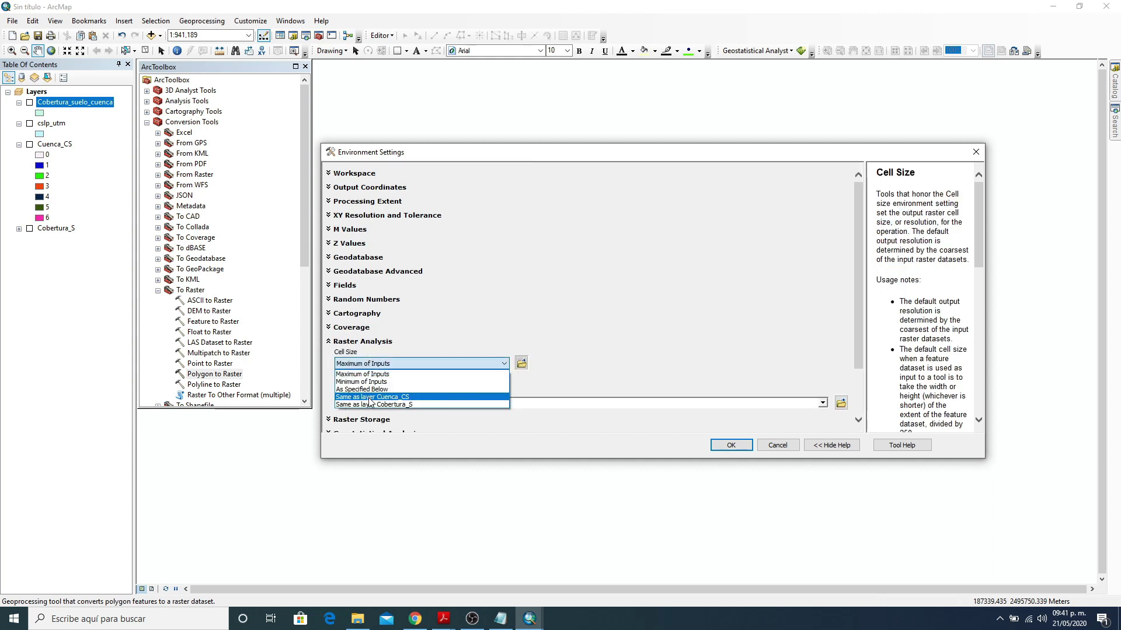
{"action": "left_click", "coordinate": [408, 397]}
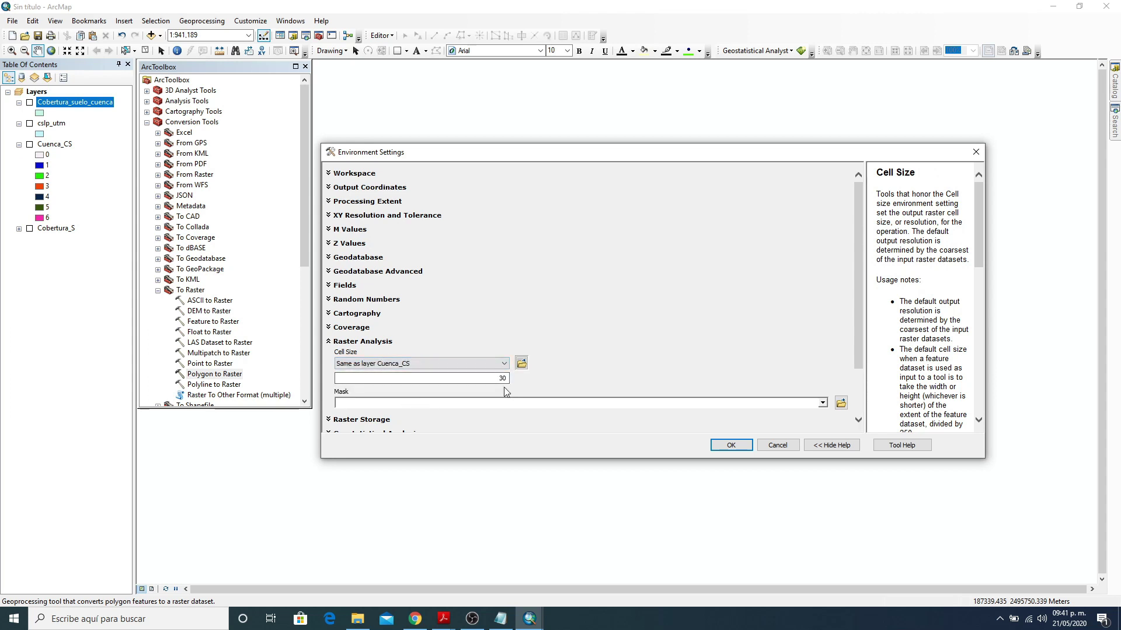
{"action": "left_click", "coordinate": [729, 447]}
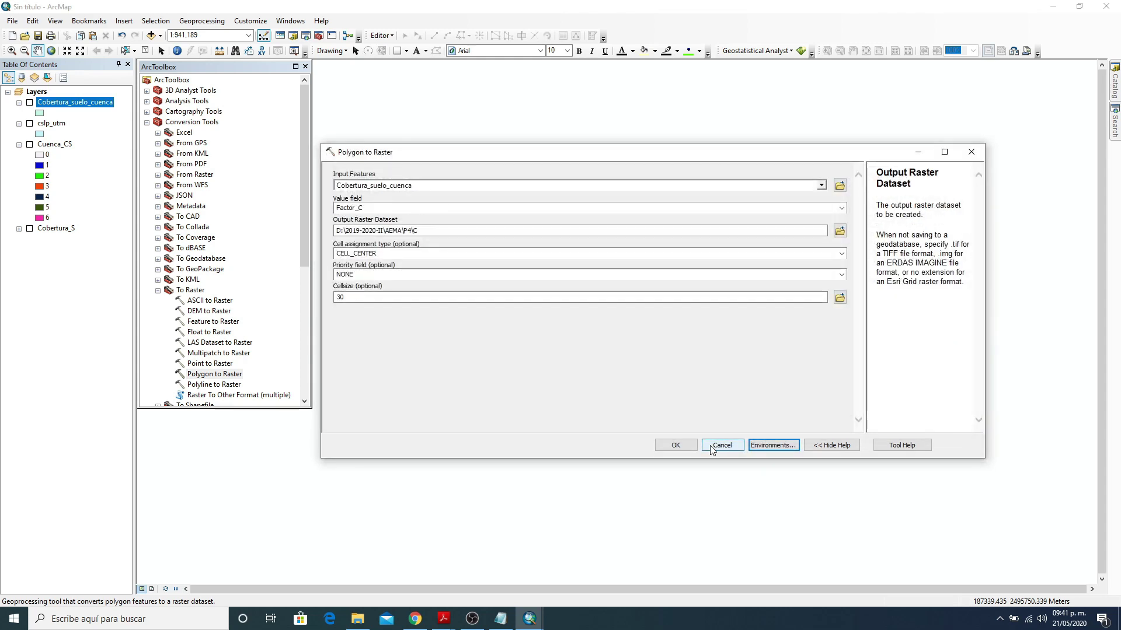
{"action": "left_click", "coordinate": [675, 445]}
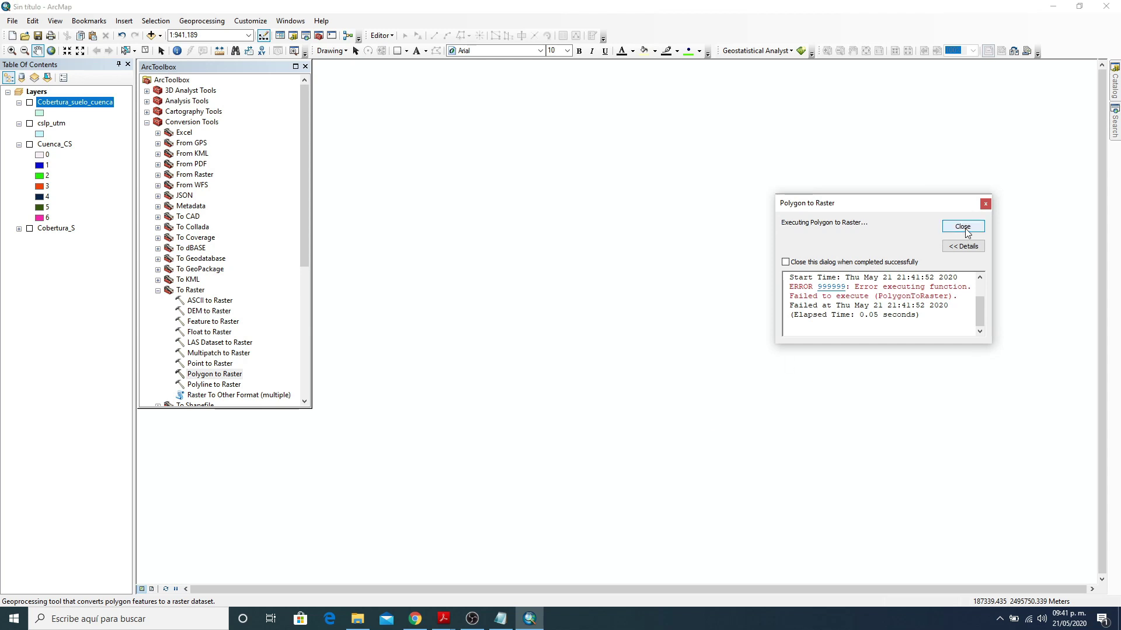
{"action": "left_click", "coordinate": [964, 228]}
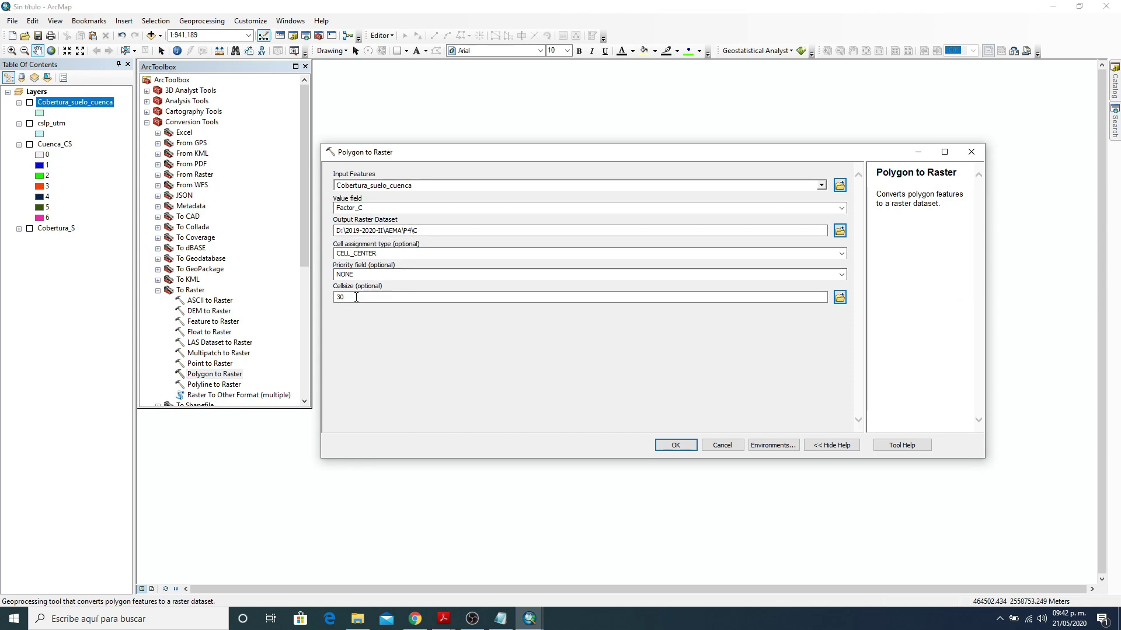
Step: Set the tool's processing extent environment to match dataset k from the P4 folder
{"action": "left_click", "coordinate": [755, 447]}
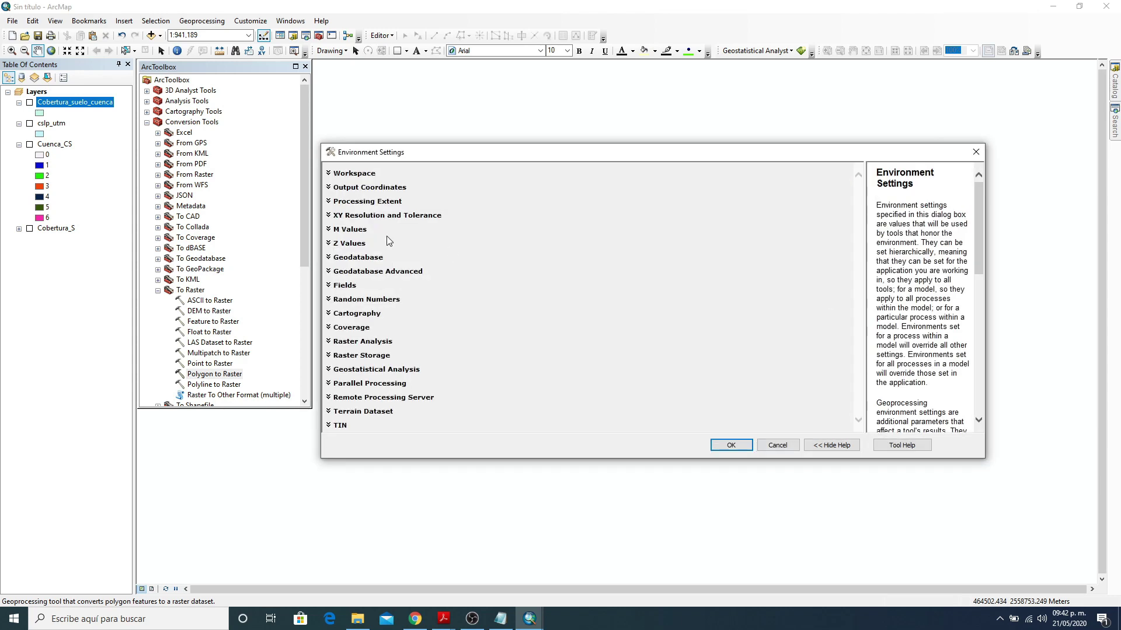
{"action": "left_click", "coordinate": [356, 201]}
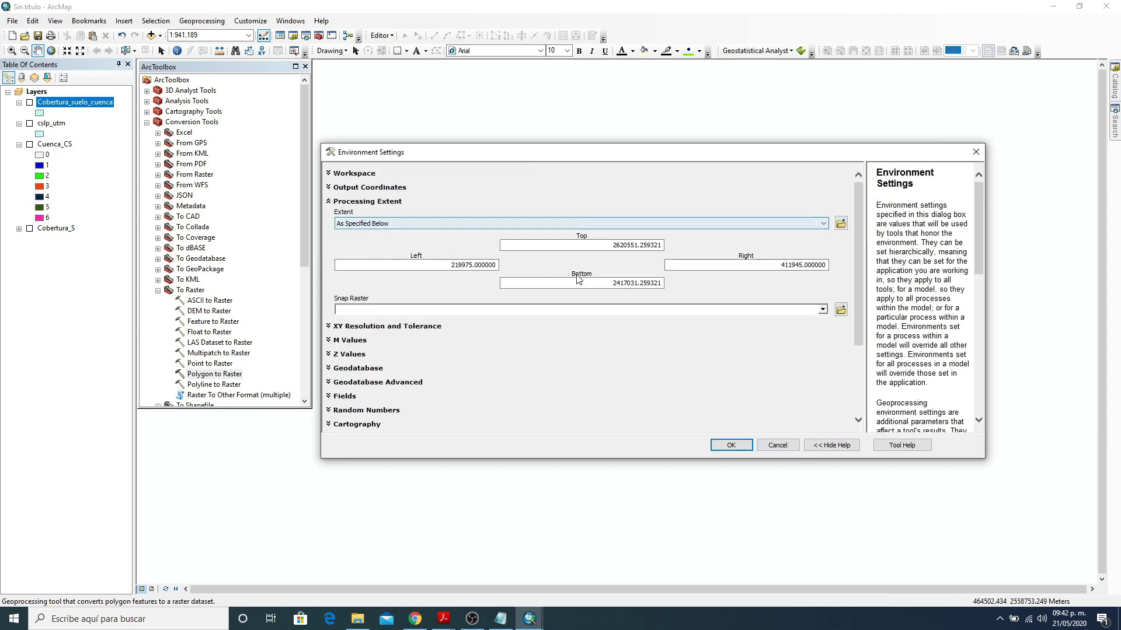
{"action": "left_click", "coordinate": [840, 224]}
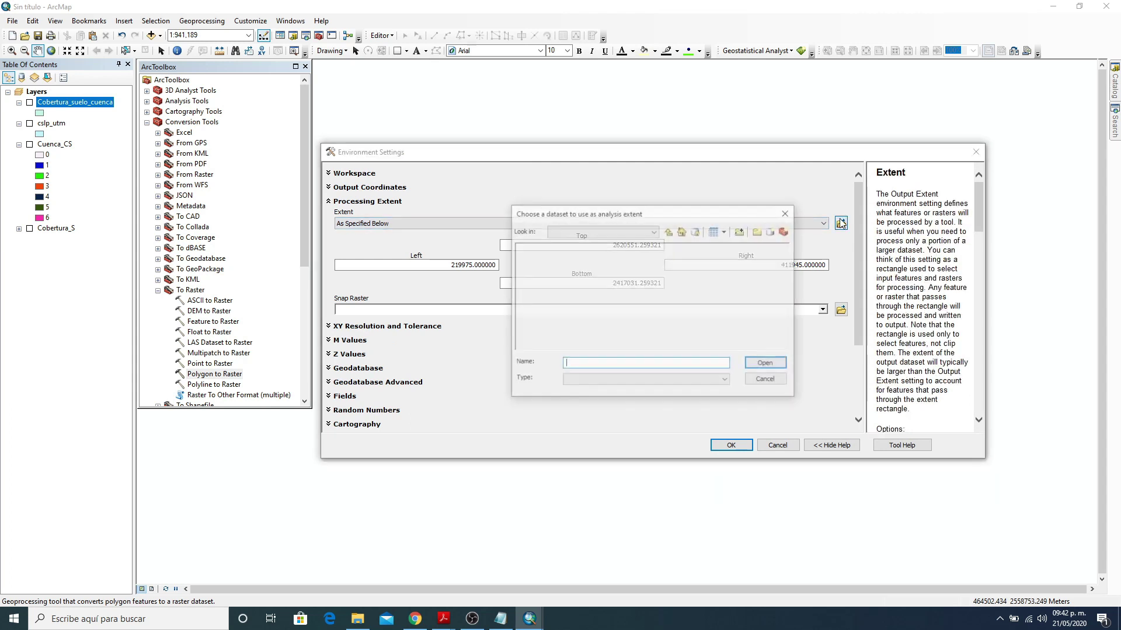
{"action": "left_click", "coordinate": [619, 232]}
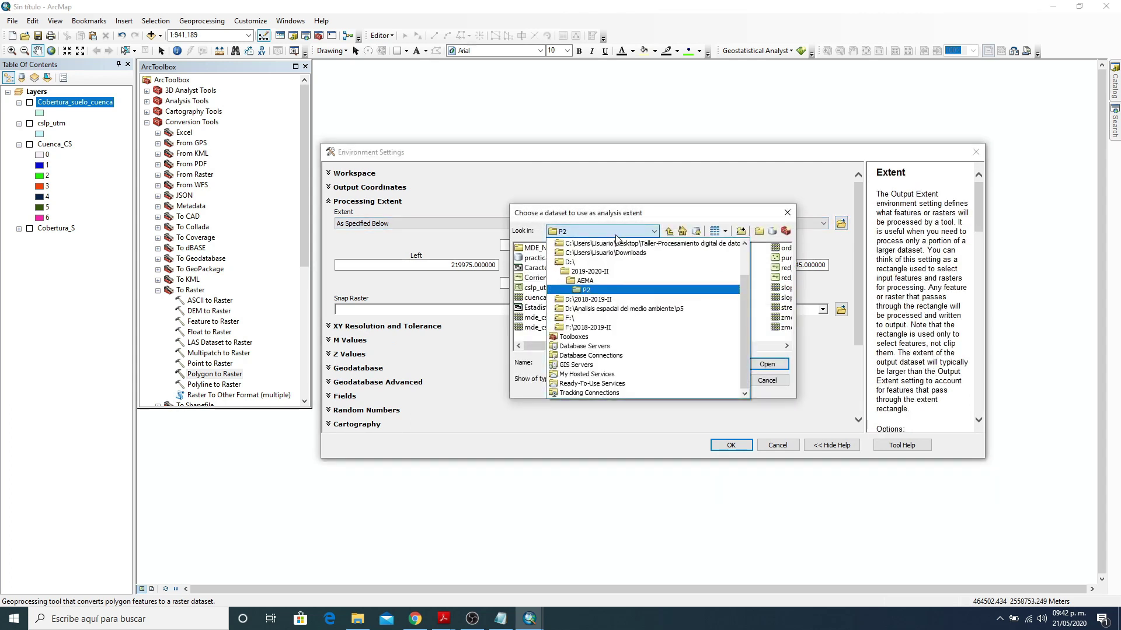
{"action": "left_click", "coordinate": [603, 272]}
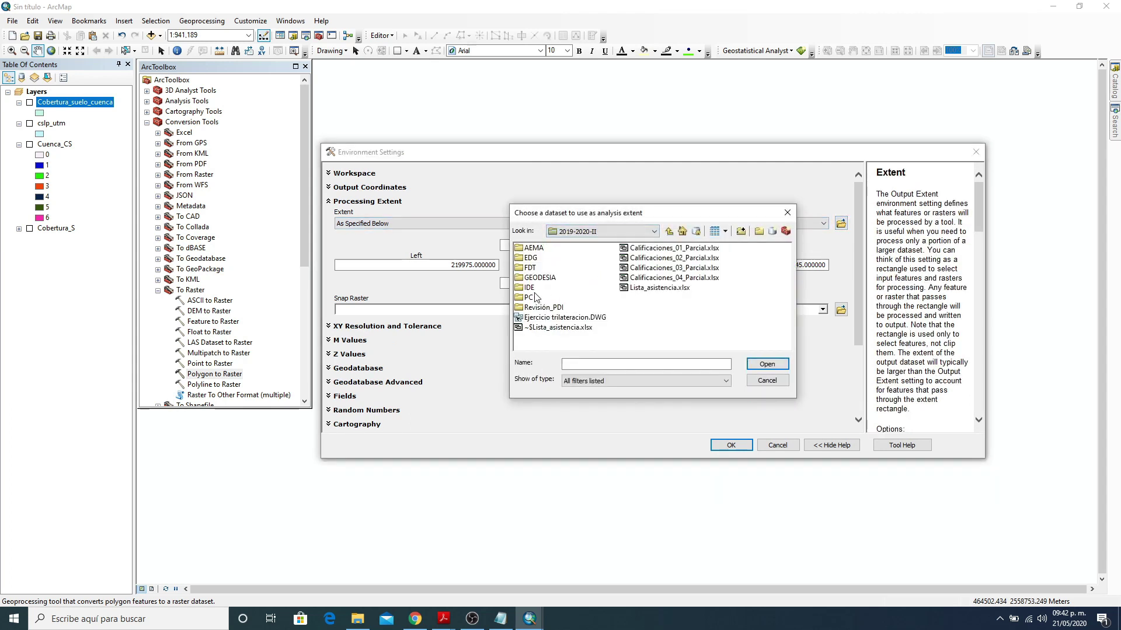
{"action": "double_click", "coordinate": [534, 248]}
{"action": "double_click", "coordinate": [527, 308]}
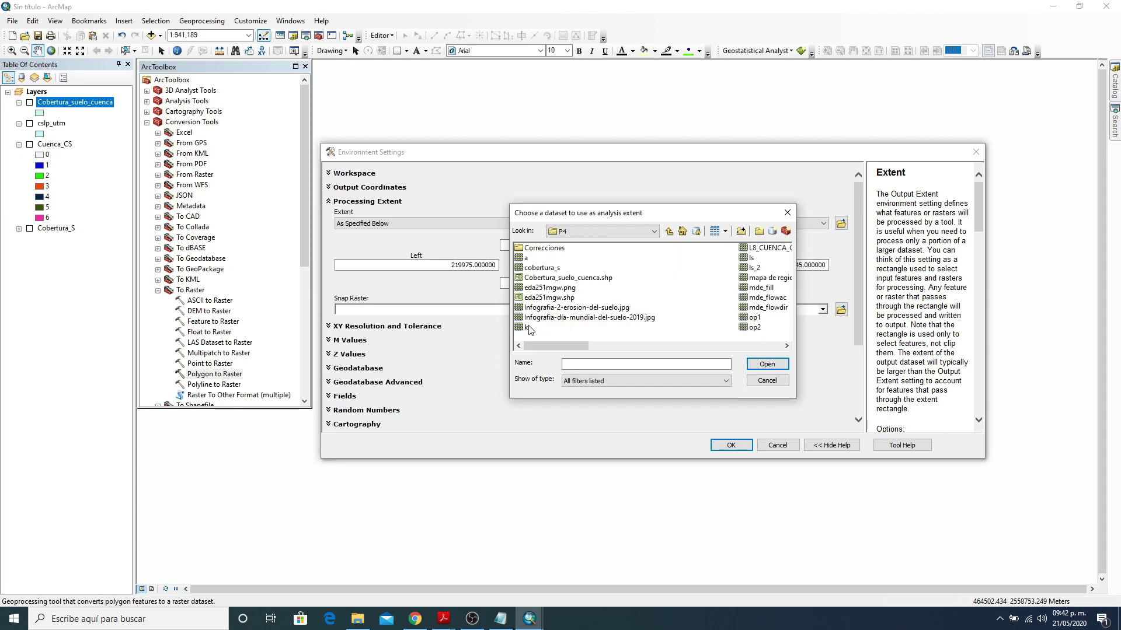
{"action": "left_click", "coordinate": [524, 328]}
{"action": "left_click", "coordinate": [765, 366]}
{"action": "left_click", "coordinate": [328, 203]}
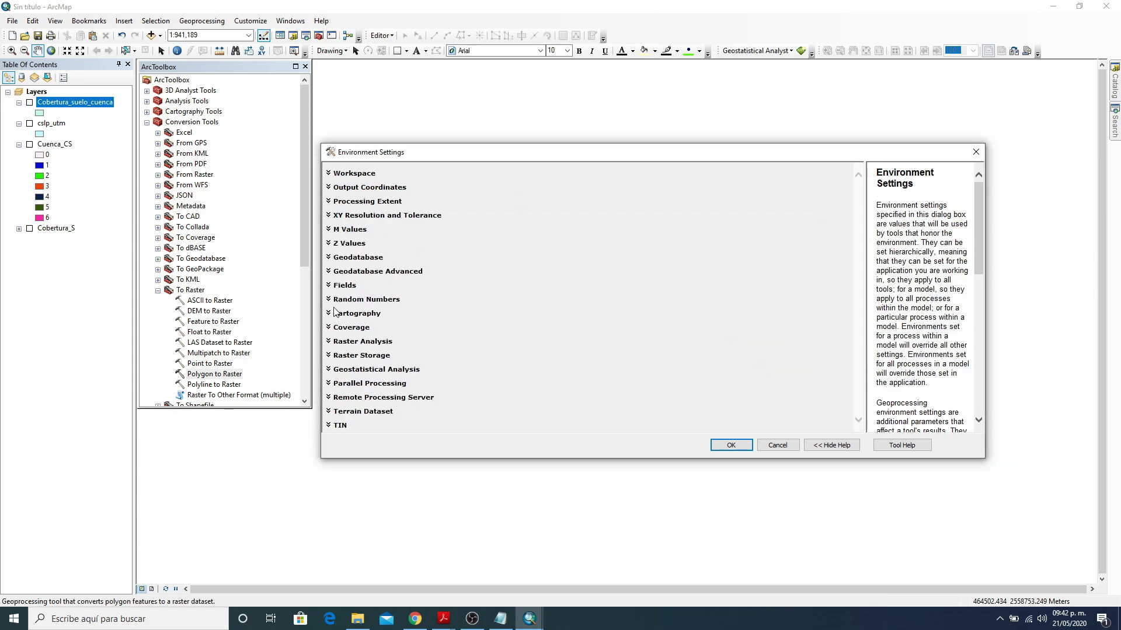
Step: Set the raster analysis cell size from dataset k, try to run the Polygon to Raster conversion, and close the tool
{"action": "left_click", "coordinate": [328, 343]}
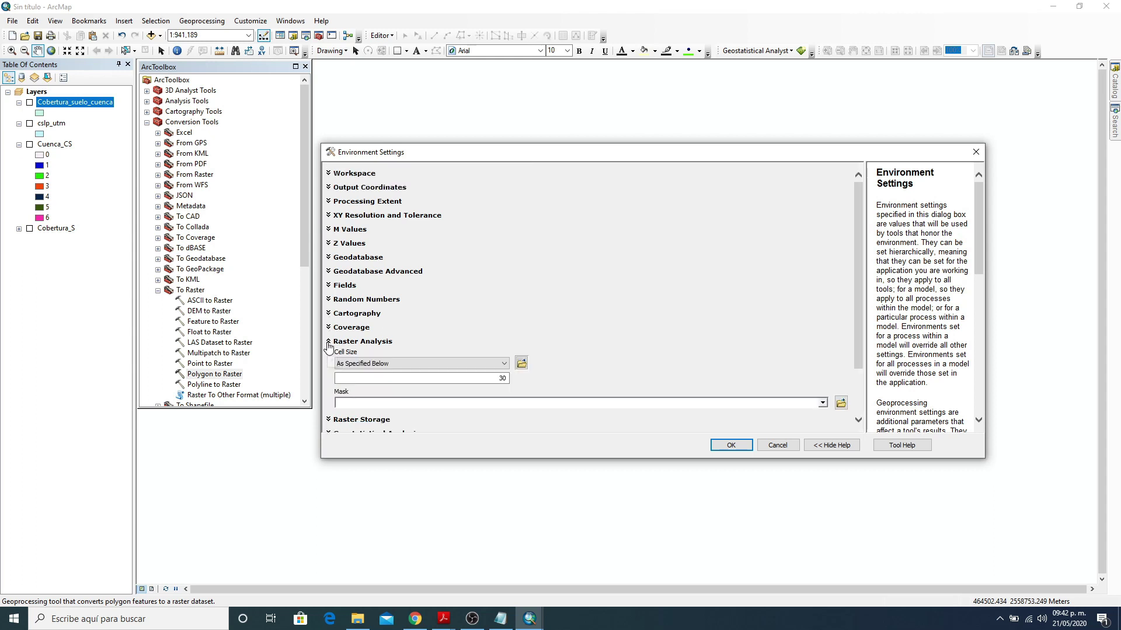
{"action": "left_click", "coordinate": [521, 363]}
{"action": "left_click", "coordinate": [525, 308]}
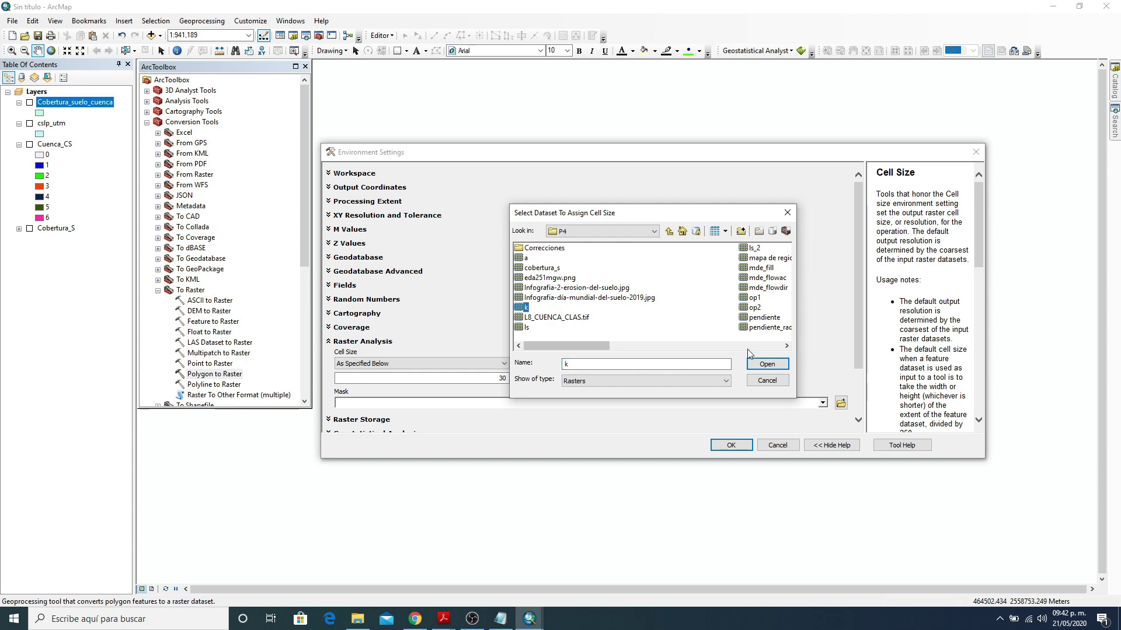
{"action": "left_click", "coordinate": [767, 365]}
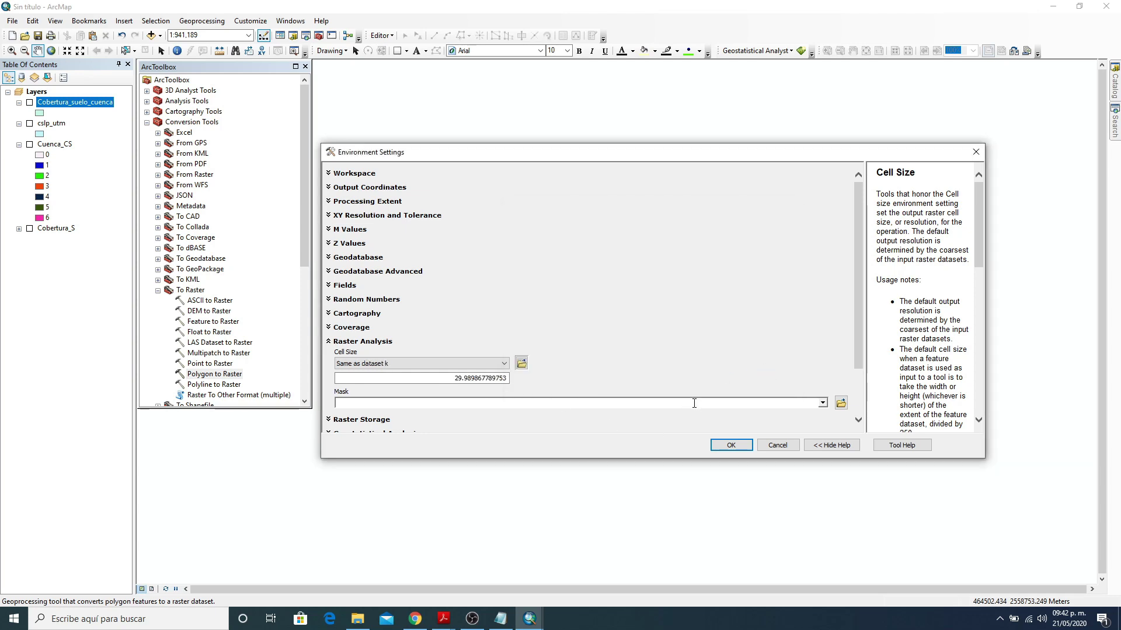
{"action": "left_click", "coordinate": [731, 445]}
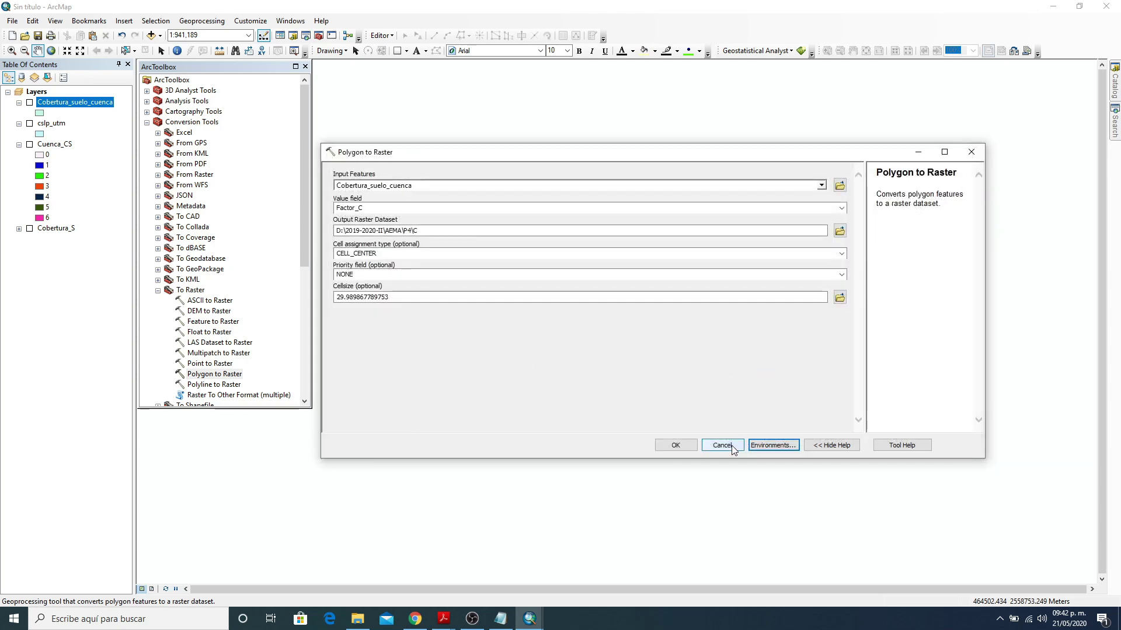
{"action": "left_click", "coordinate": [675, 446]}
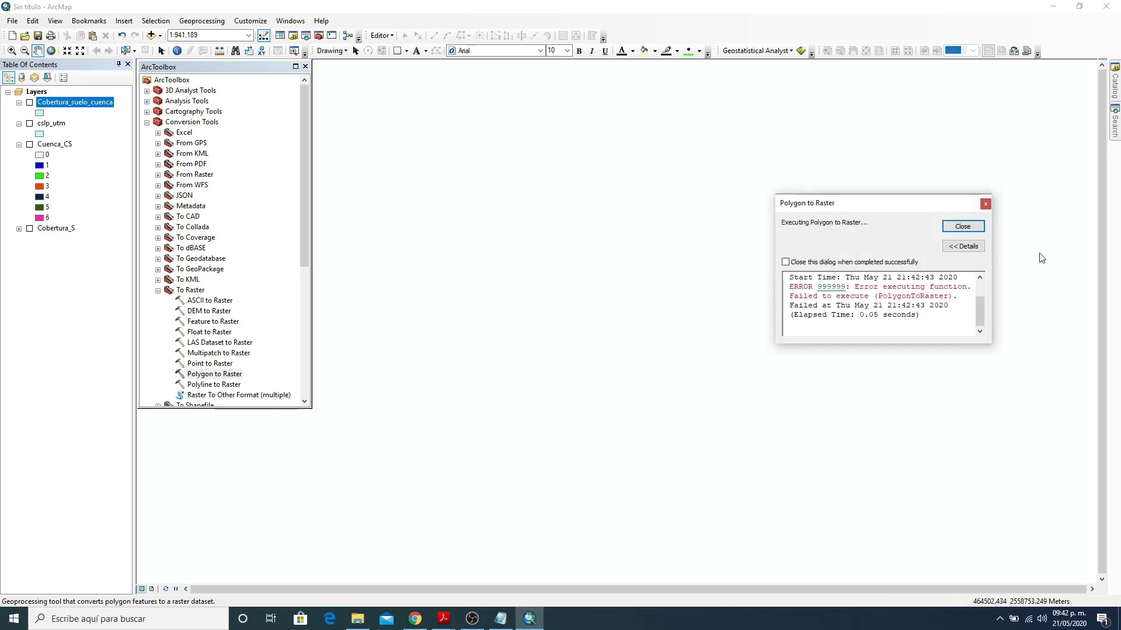
{"action": "left_click", "coordinate": [959, 232]}
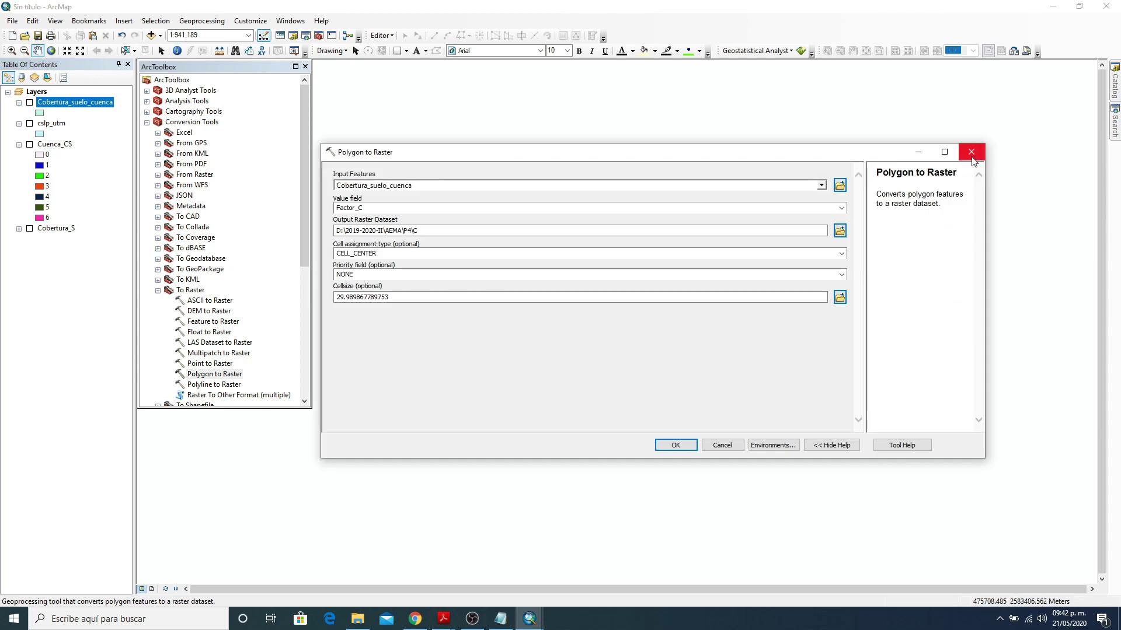
{"action": "left_click", "coordinate": [971, 153]}
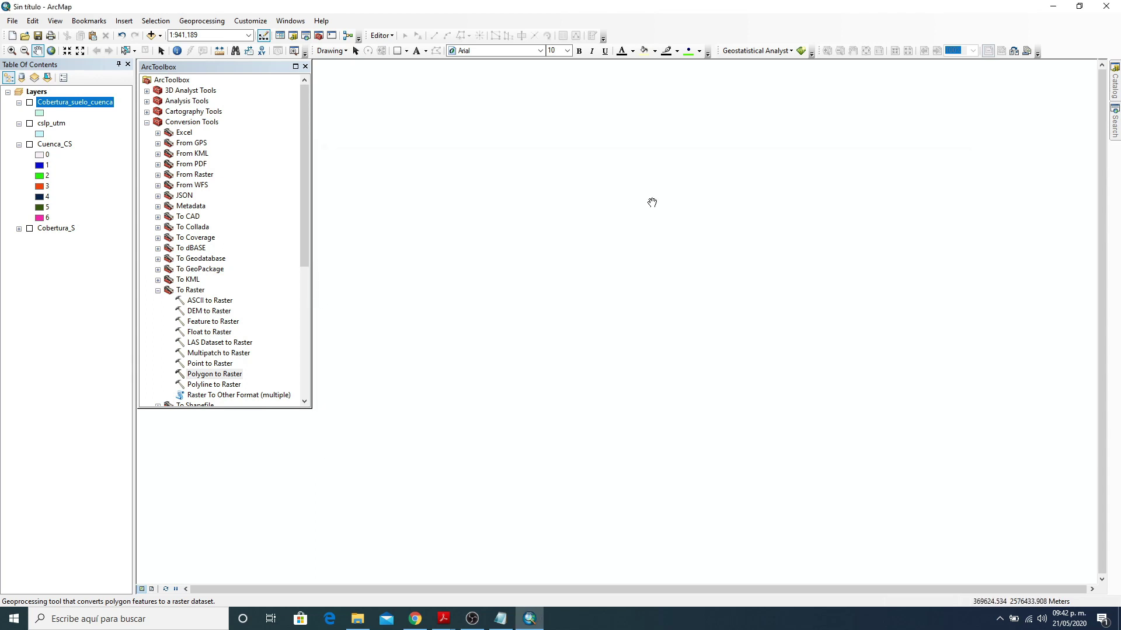
Step: Set up a fresh Polygon to Raster run with Cobertura_suelo_cuenca as input, Factor_C as value field and output raster C in the P4 folder
{"action": "double_click", "coordinate": [215, 374]}
{"action": "left_click", "coordinate": [820, 186]}
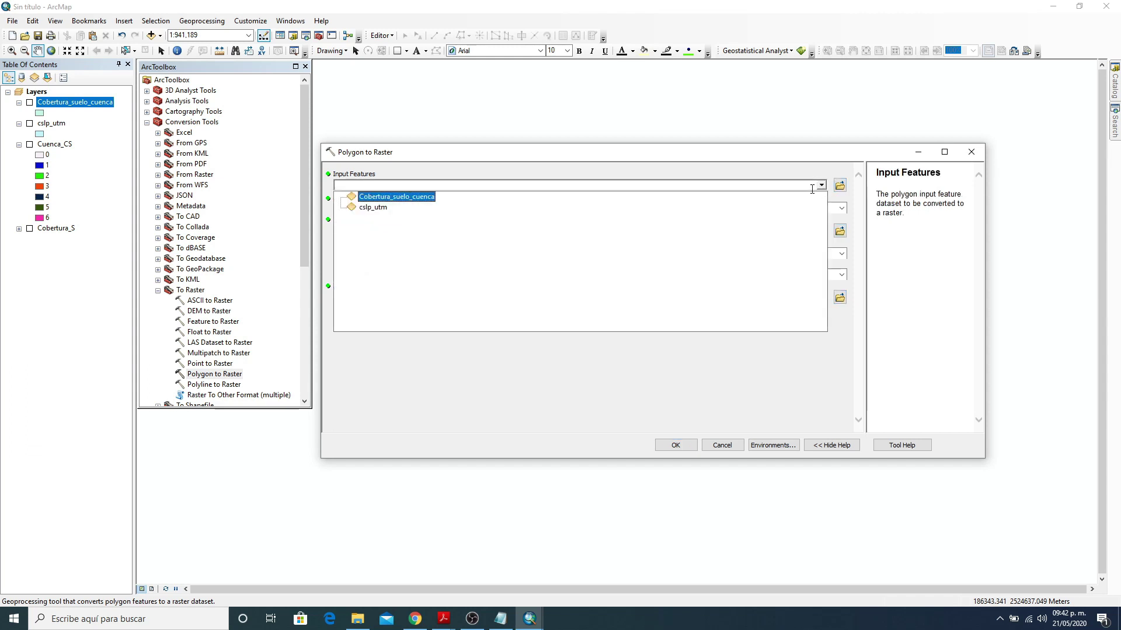
{"action": "left_click", "coordinate": [408, 196]}
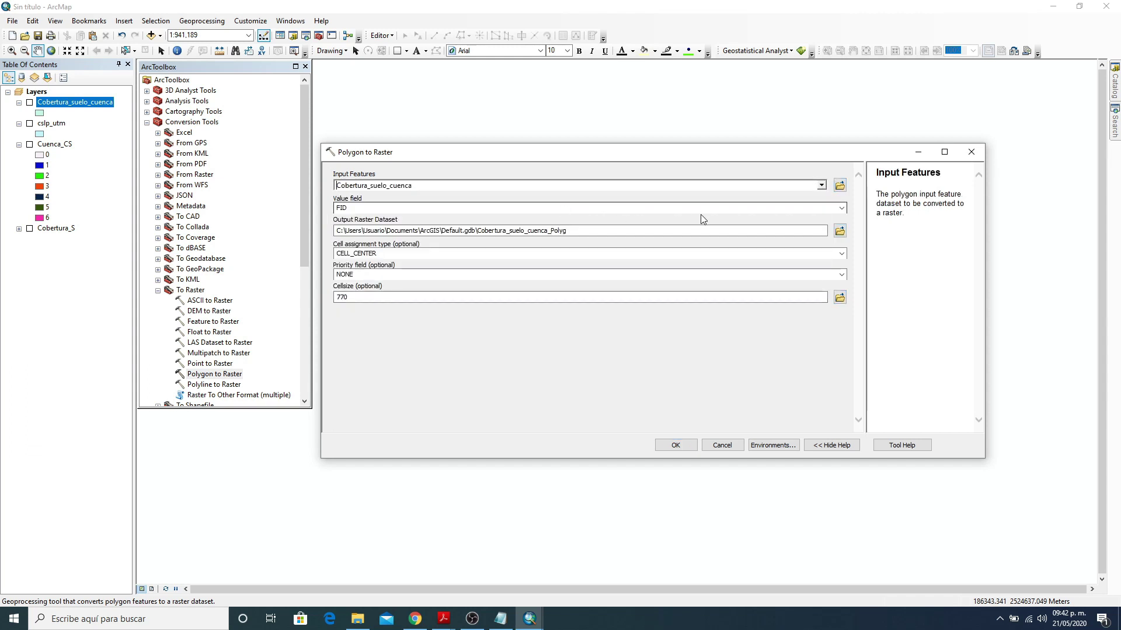
{"action": "left_click", "coordinate": [842, 209]}
{"action": "left_click", "coordinate": [352, 244]}
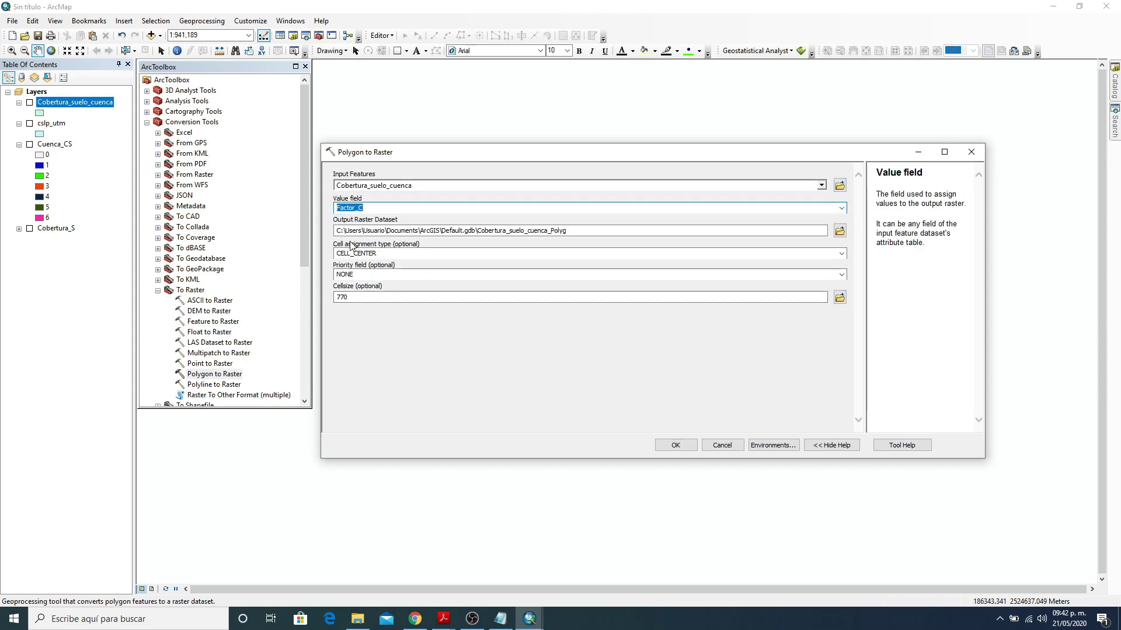
{"action": "left_click", "coordinate": [840, 231]}
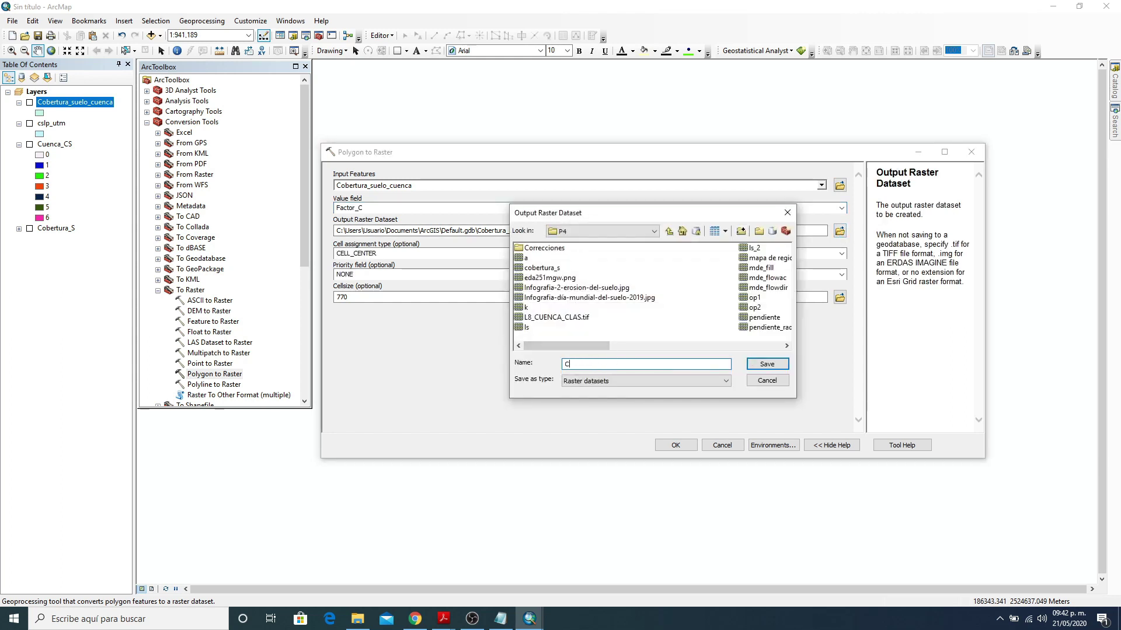
{"action": "key", "text": "Return"}
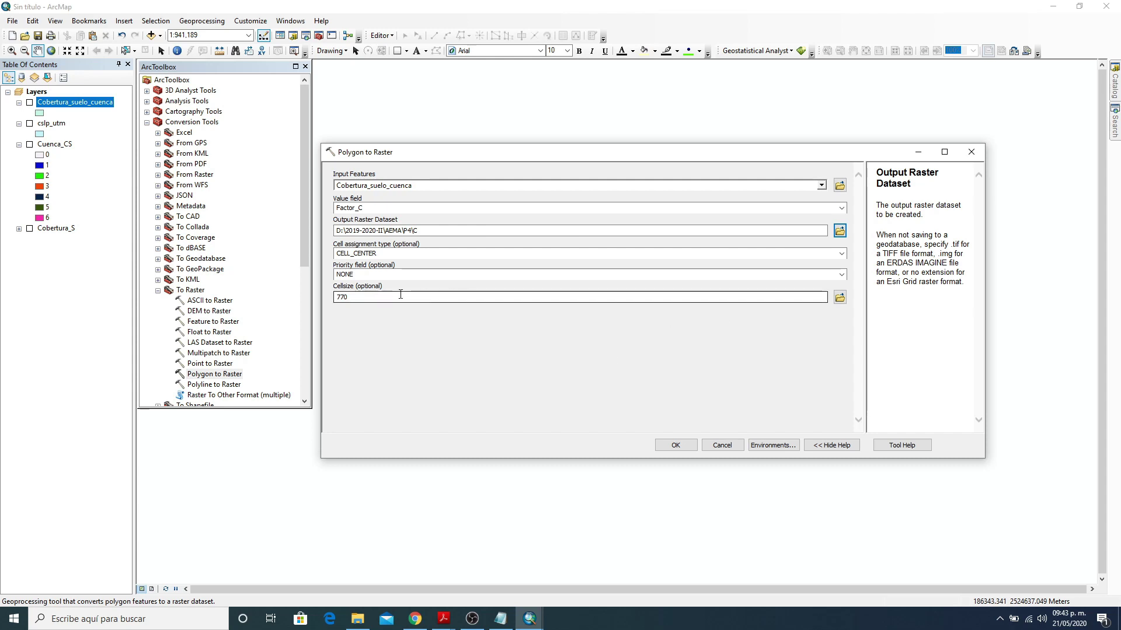
Step: Set the processing extent of the new Polygon to Raster run to Same as dataset k
{"action": "left_click", "coordinate": [772, 444]}
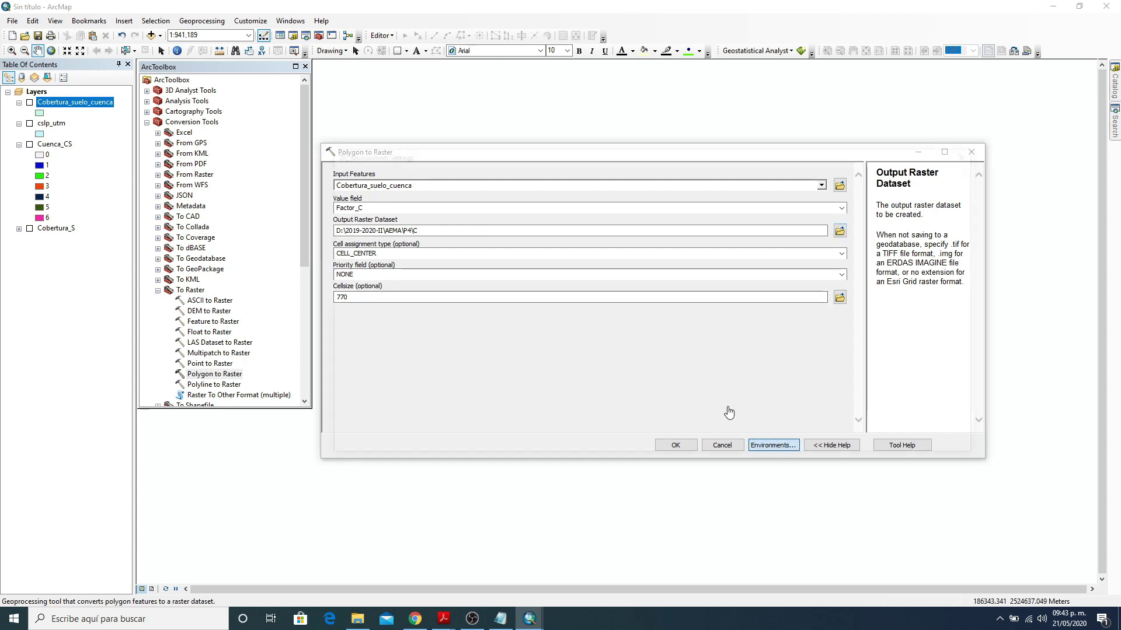
{"action": "left_click", "coordinate": [334, 202]}
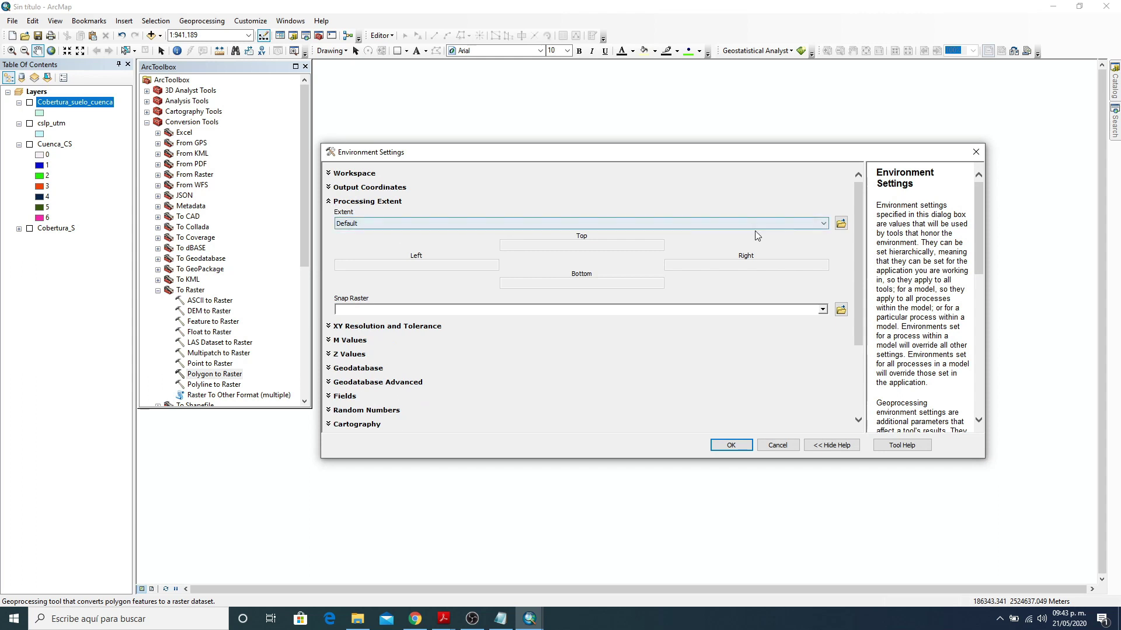
{"action": "left_click", "coordinate": [840, 223]}
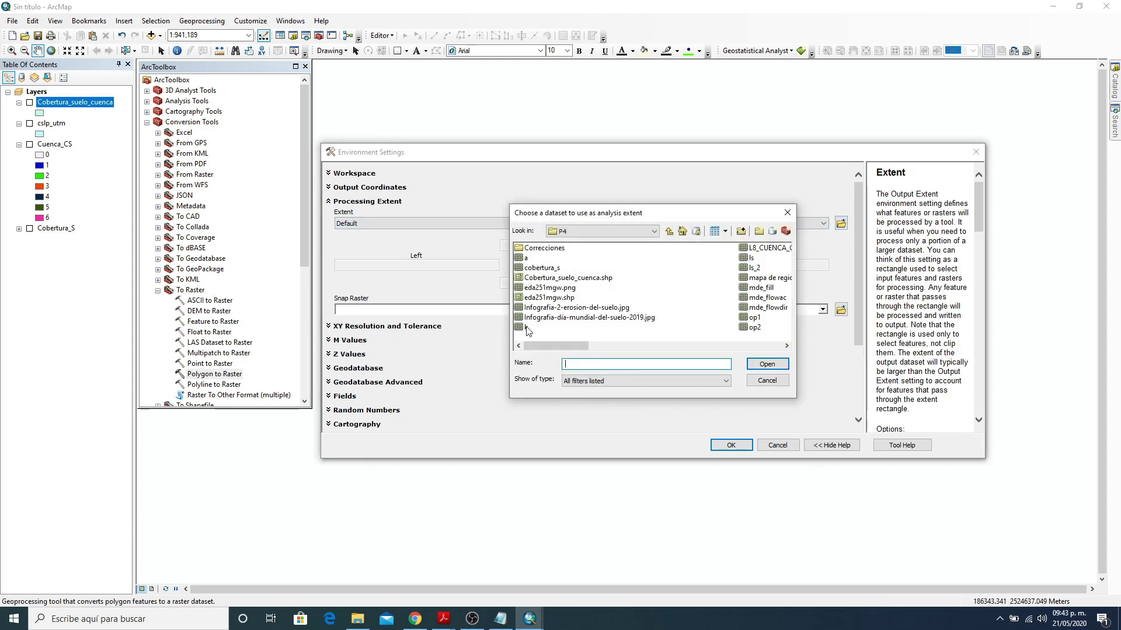
{"action": "left_click", "coordinate": [528, 328]}
{"action": "left_click", "coordinate": [765, 364]}
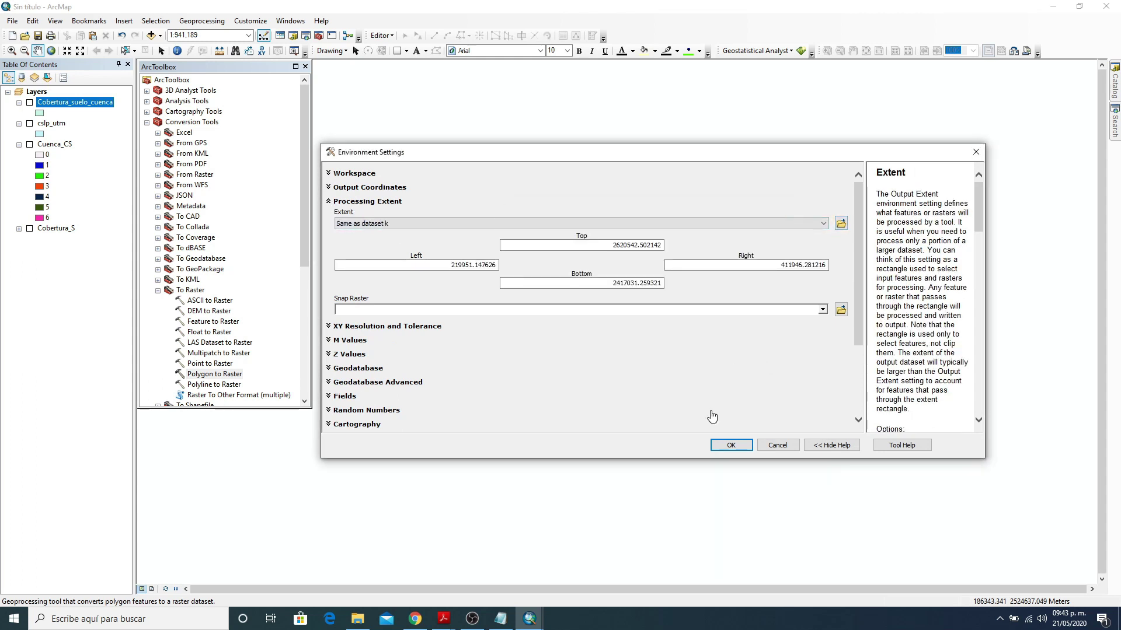
{"action": "left_click", "coordinate": [328, 201]}
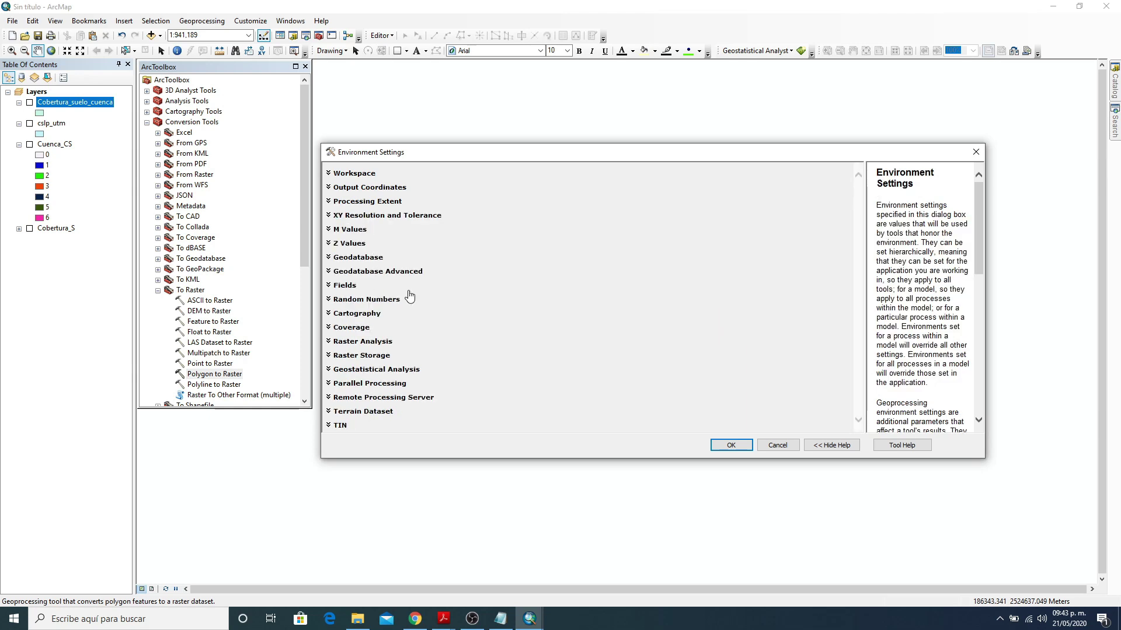
Step: Set the raster analysis cell size to Same as dataset k and try to run the Polygon to Raster conversion
{"action": "left_click", "coordinate": [330, 343]}
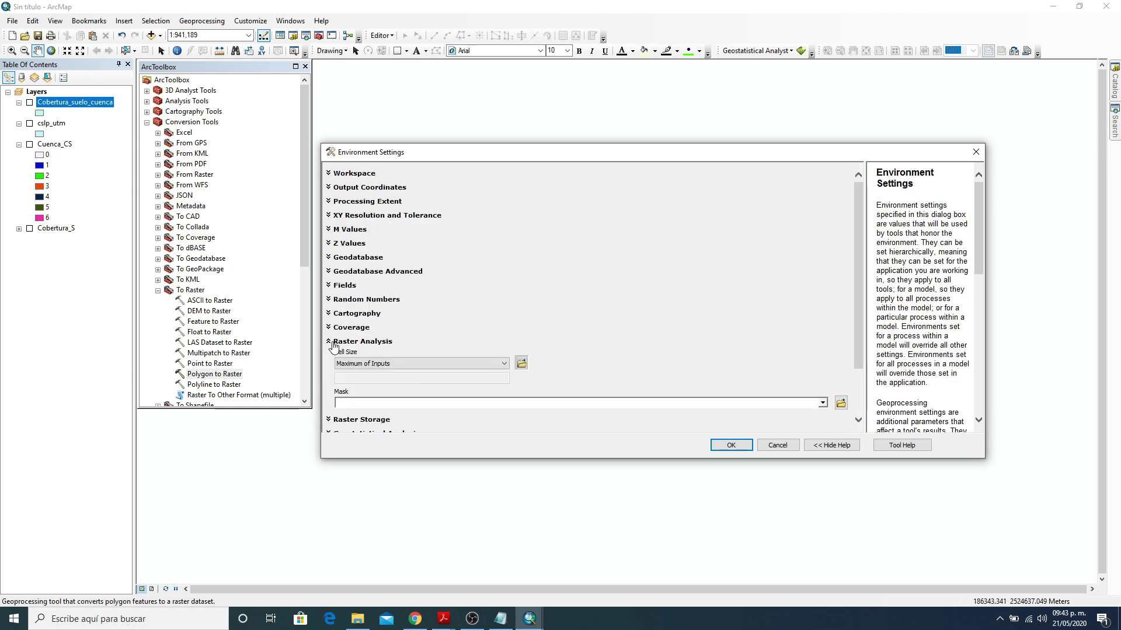
{"action": "left_click", "coordinate": [522, 364]}
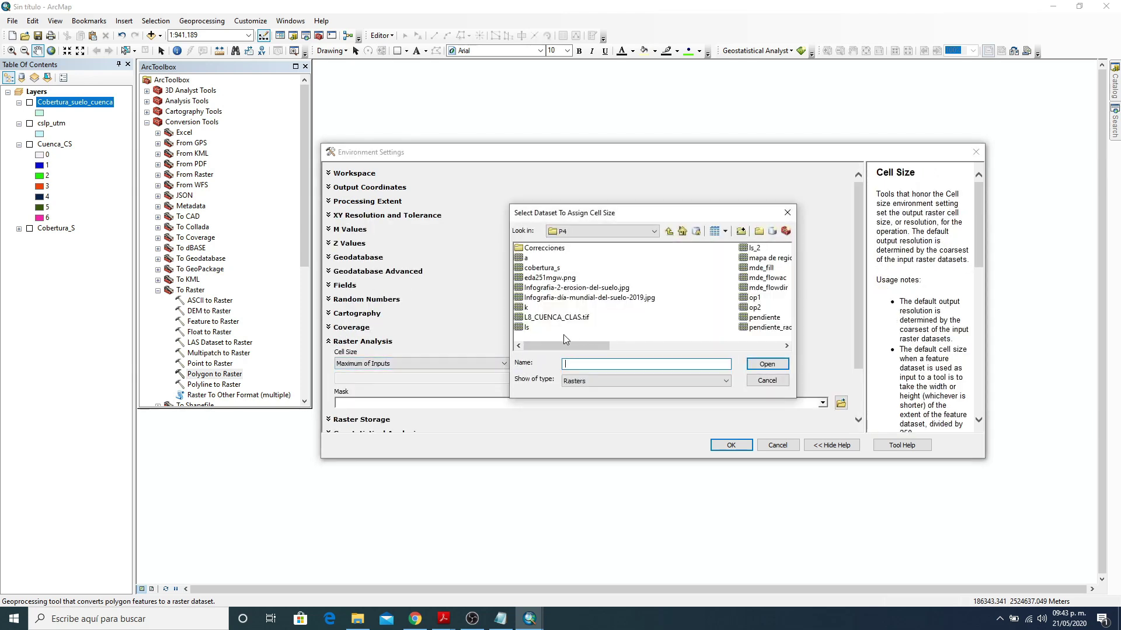
{"action": "left_click", "coordinate": [524, 307]}
{"action": "left_click", "coordinate": [757, 364]}
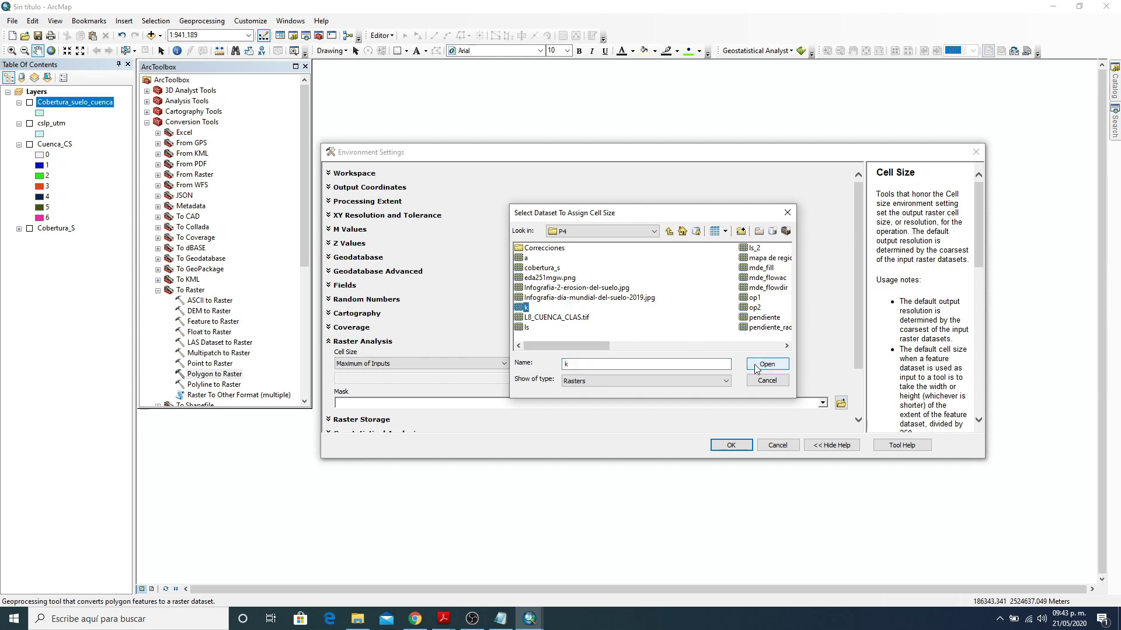
{"action": "left_click", "coordinate": [729, 446]}
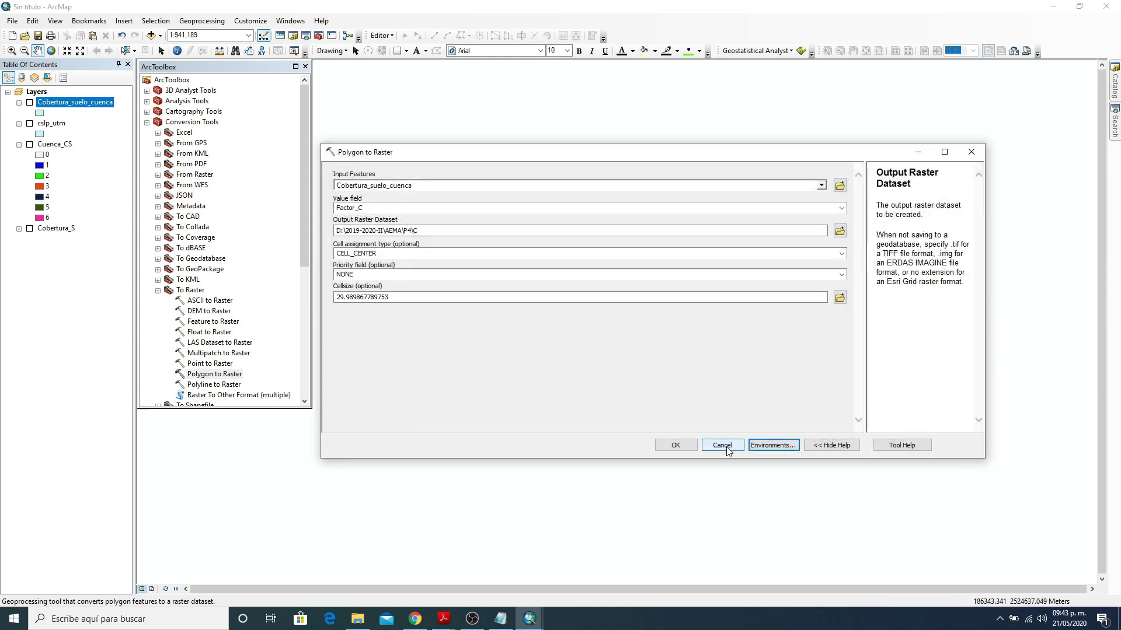
{"action": "left_click", "coordinate": [681, 447]}
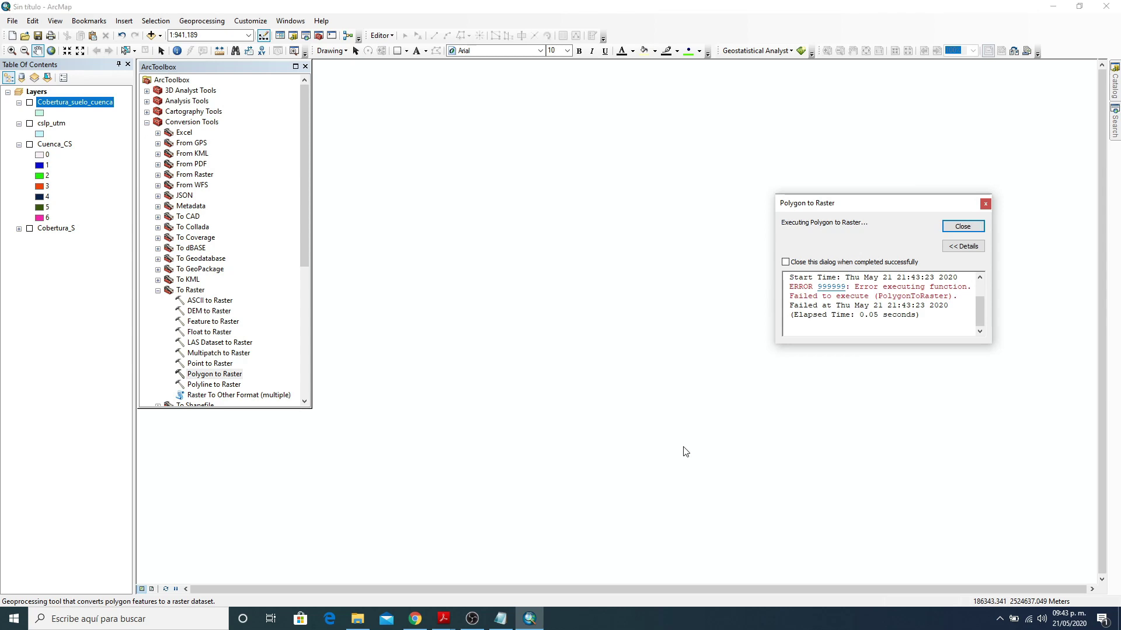
Step: Read the help topic for error 999999, then close the help and the tool's result message
{"action": "left_click", "coordinate": [831, 287]}
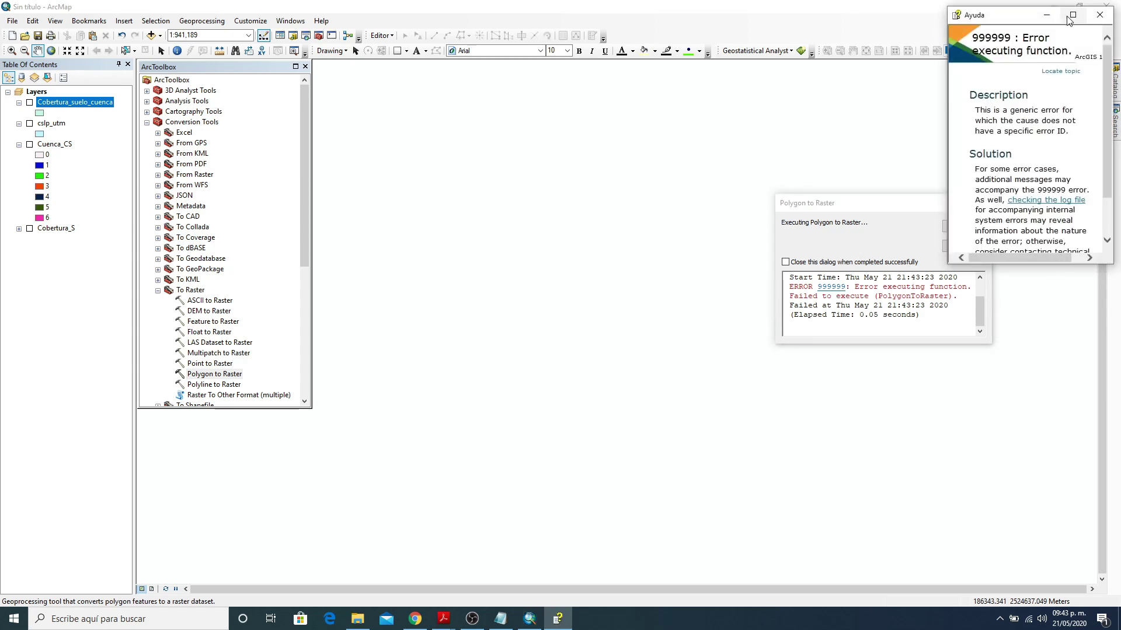
{"action": "left_click_drag", "start_coordinate": [1019, 16], "coordinate": [645, 67]}
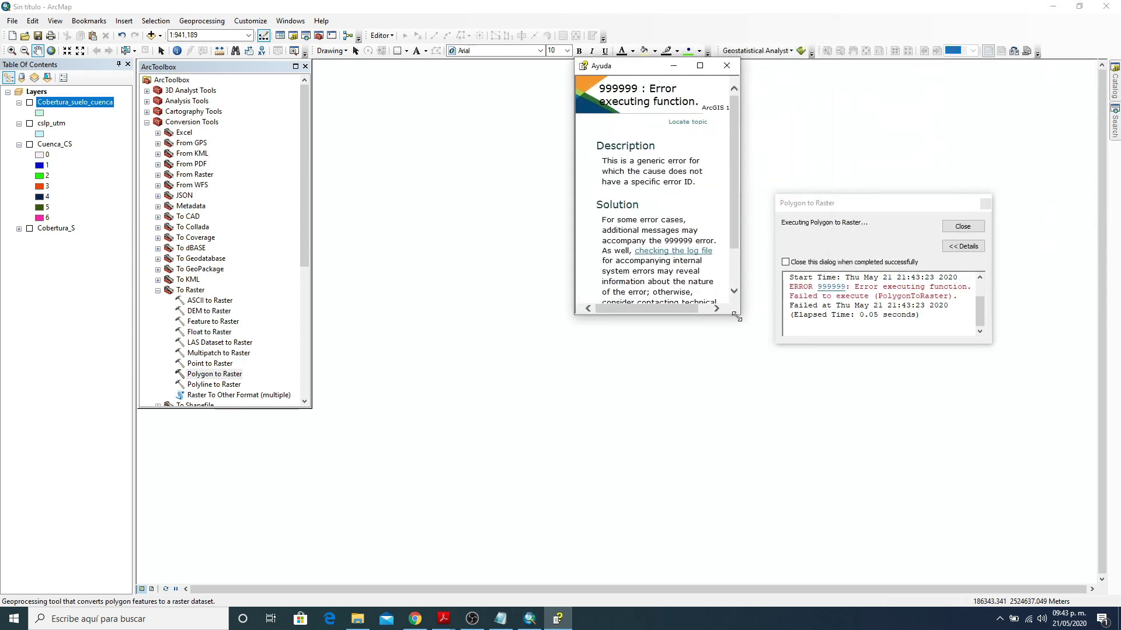
{"action": "left_click_drag", "start_coordinate": [737, 317], "coordinate": [883, 416]}
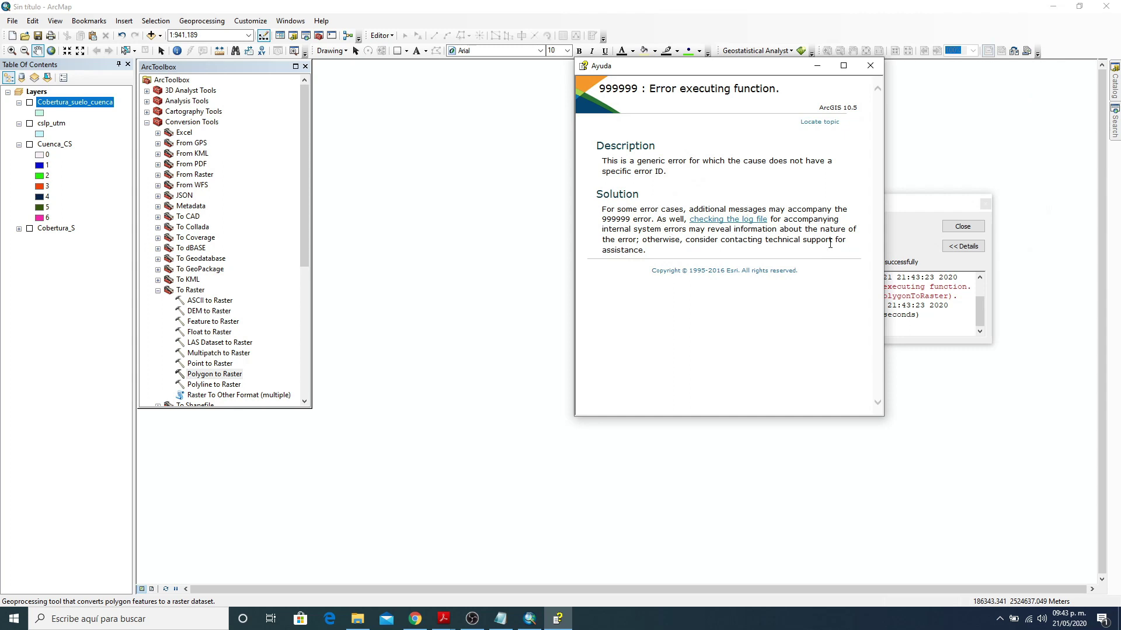
{"action": "left_click", "coordinate": [870, 66]}
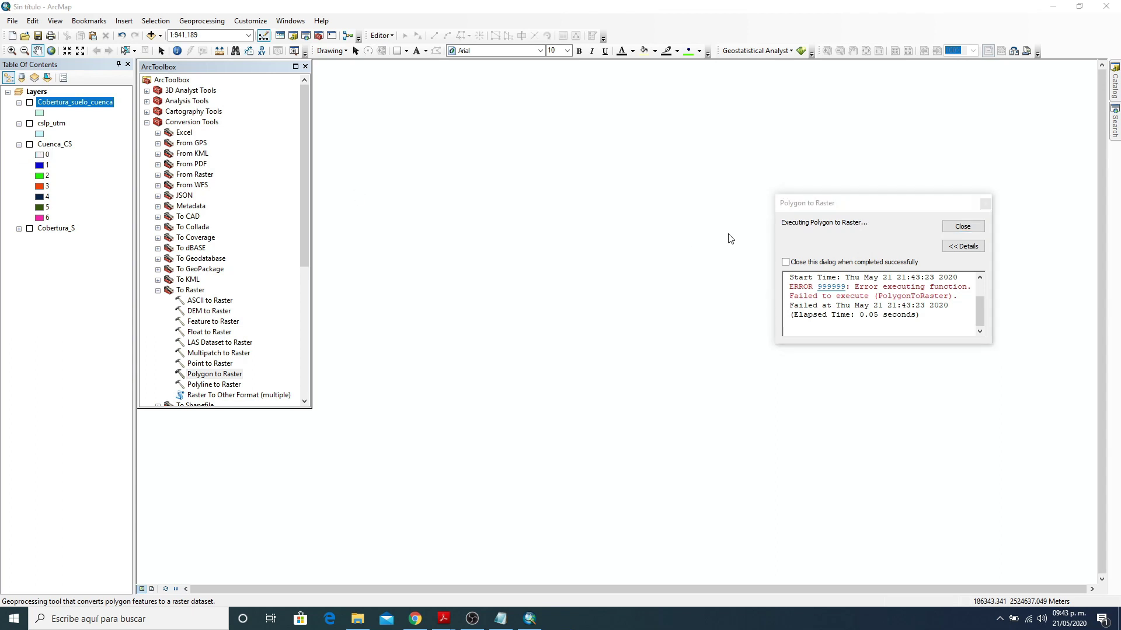
{"action": "left_click", "coordinate": [960, 228]}
Step: Check the source raster information of the Cuenca_CS layer, including its cell size, in the layer properties
{"action": "left_click", "coordinate": [63, 145]}
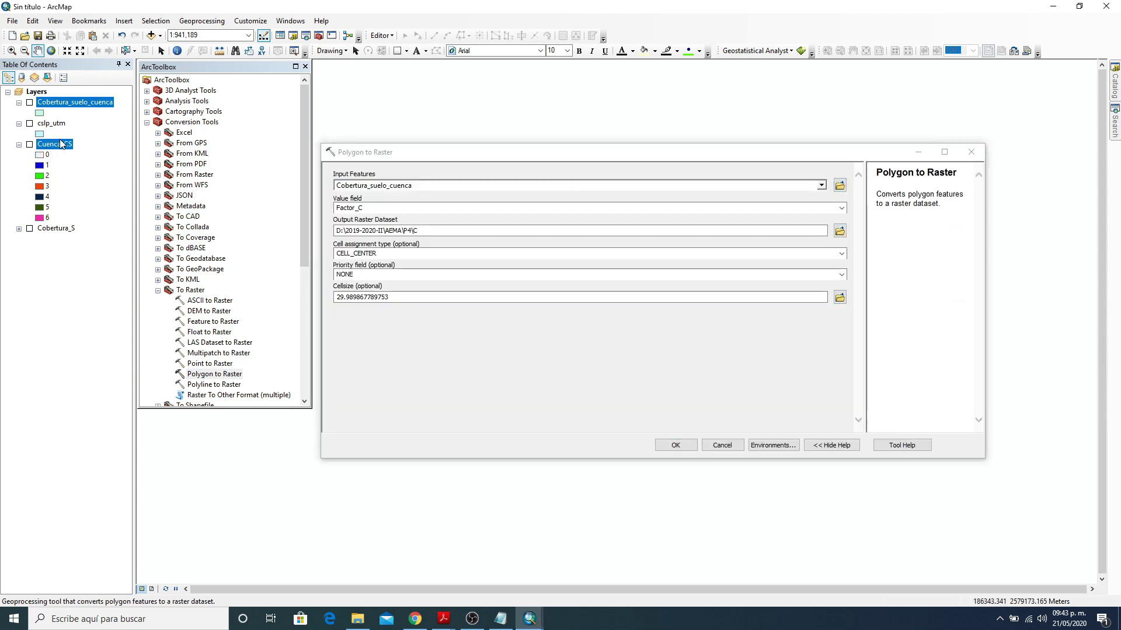
{"action": "right_click", "coordinate": [63, 144]}
{"action": "left_click", "coordinate": [125, 310]}
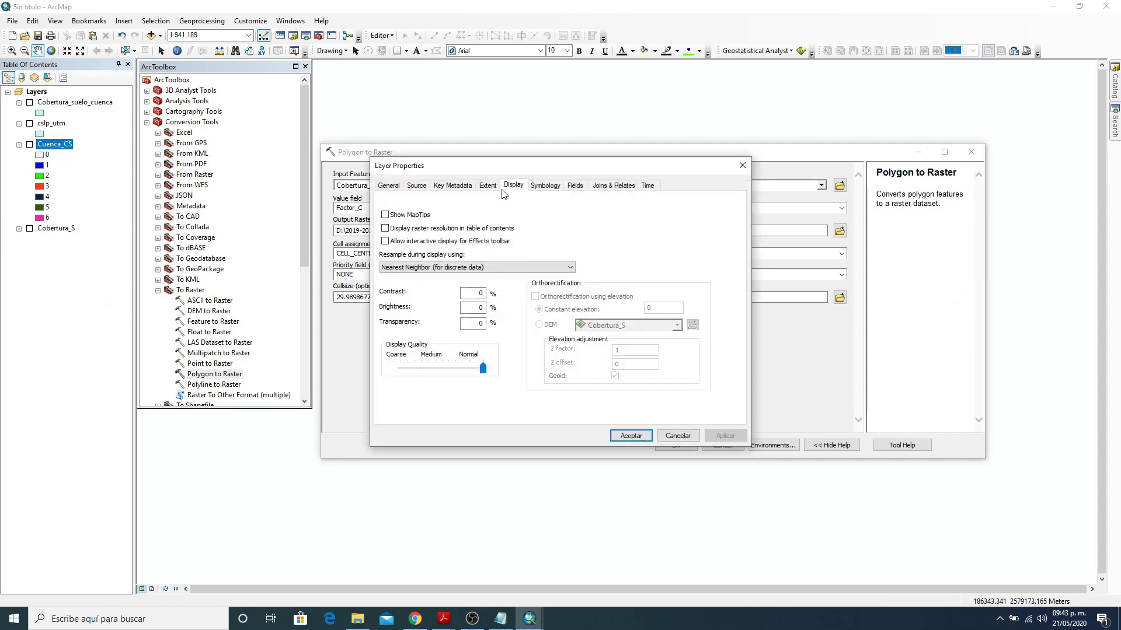
{"action": "left_click", "coordinate": [417, 185]}
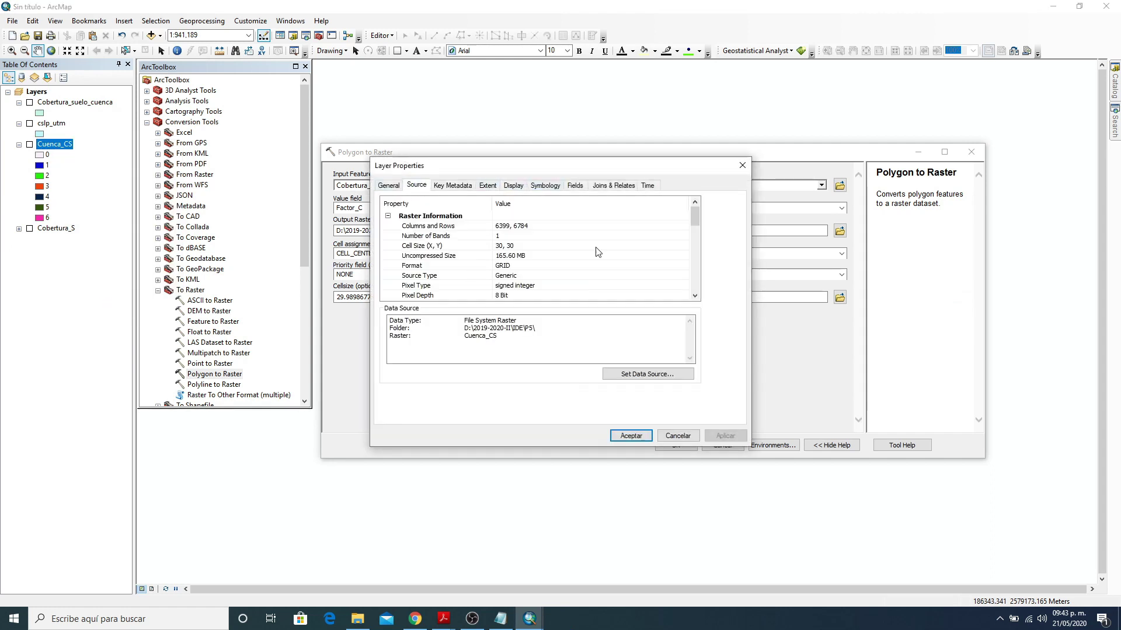
{"action": "scroll", "coordinate": [596, 252], "scroll_direction": "down", "scroll_amount": 1}
{"action": "scroll", "coordinate": [670, 223], "scroll_direction": "up", "scroll_amount": 1}
{"action": "left_click", "coordinate": [741, 165]}
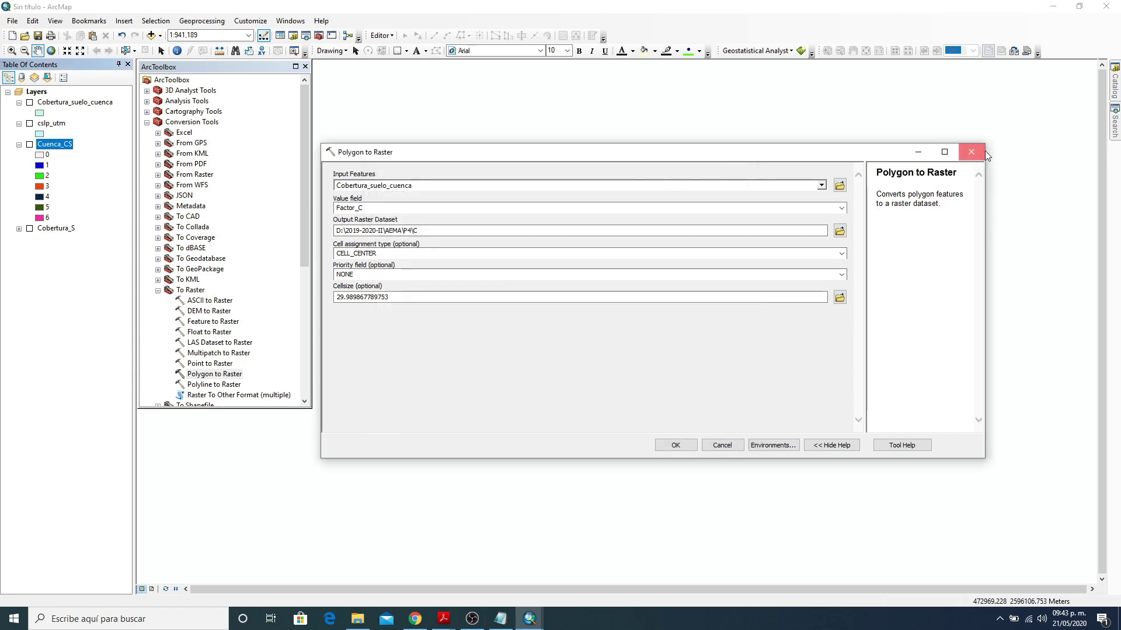
Step: Restart Polygon to Raster with Cobertura_suelo_cuenca as input, Factor_C as value field and output raster C in the P4 folder
{"action": "left_click", "coordinate": [971, 152]}
{"action": "double_click", "coordinate": [214, 375]}
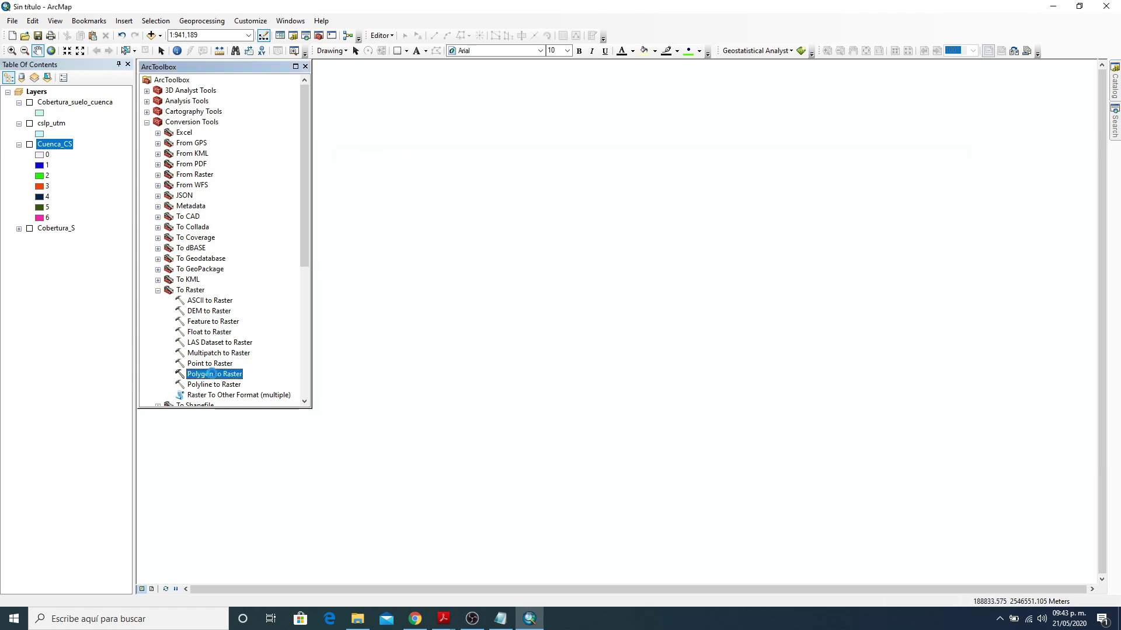
{"action": "left_click", "coordinate": [820, 186]}
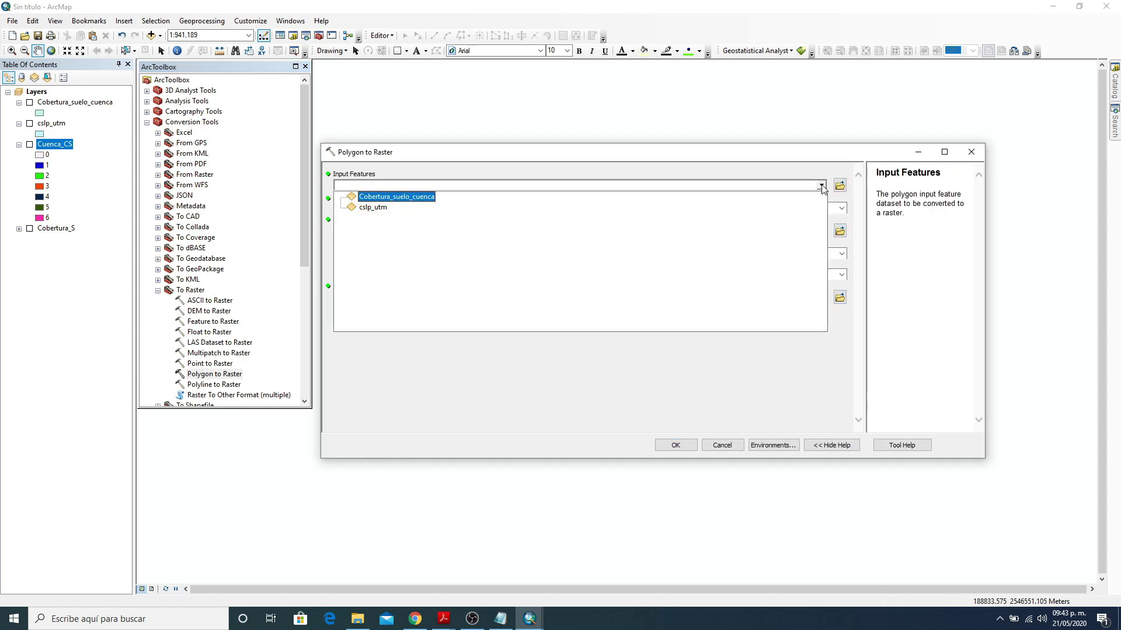
{"action": "left_click", "coordinate": [513, 197]}
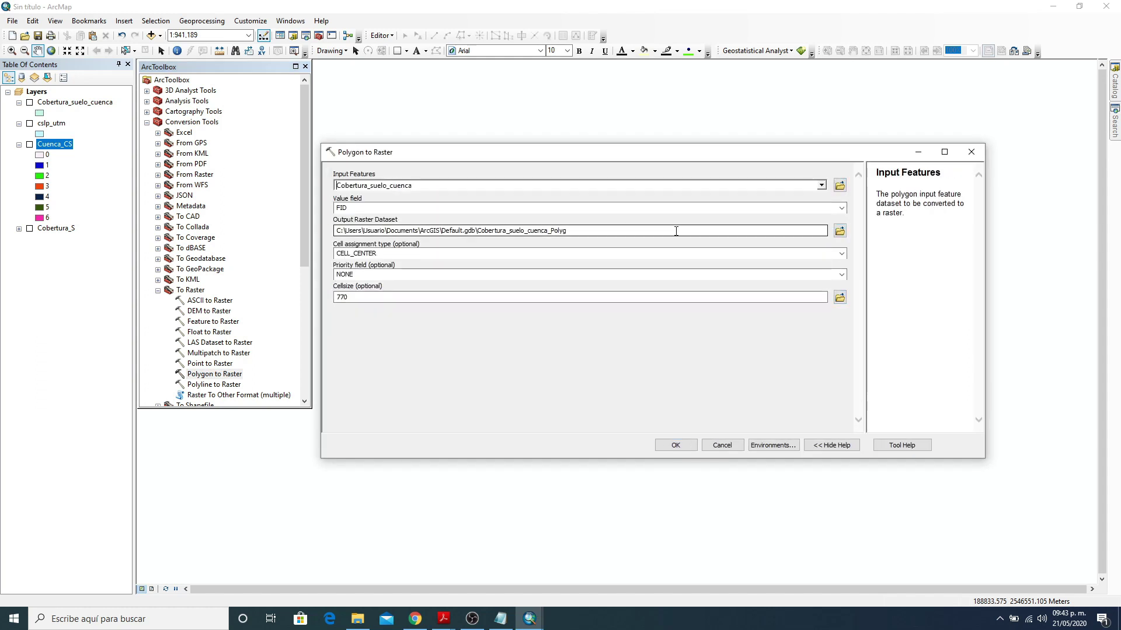
{"action": "left_click", "coordinate": [841, 208]}
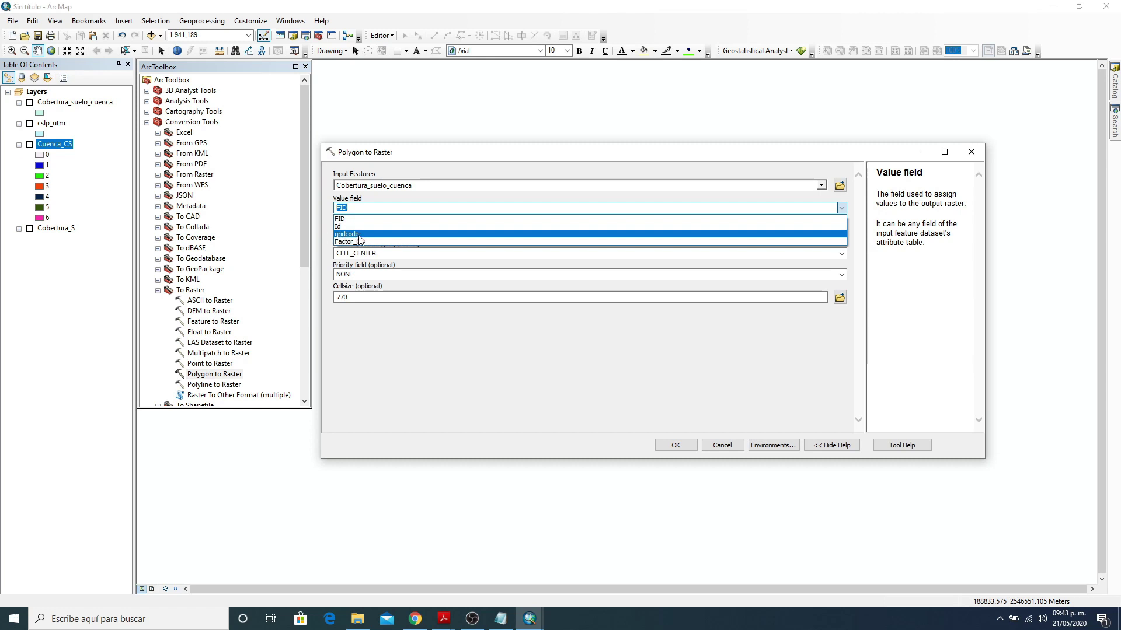
{"action": "left_click", "coordinate": [366, 243]}
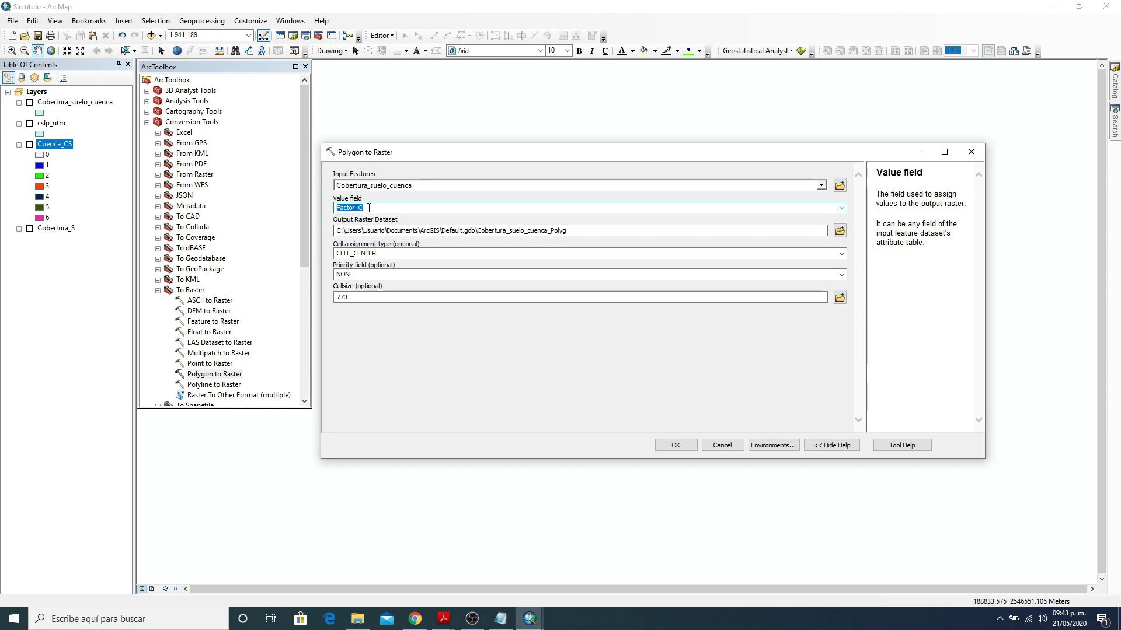
{"action": "left_click", "coordinate": [839, 230]}
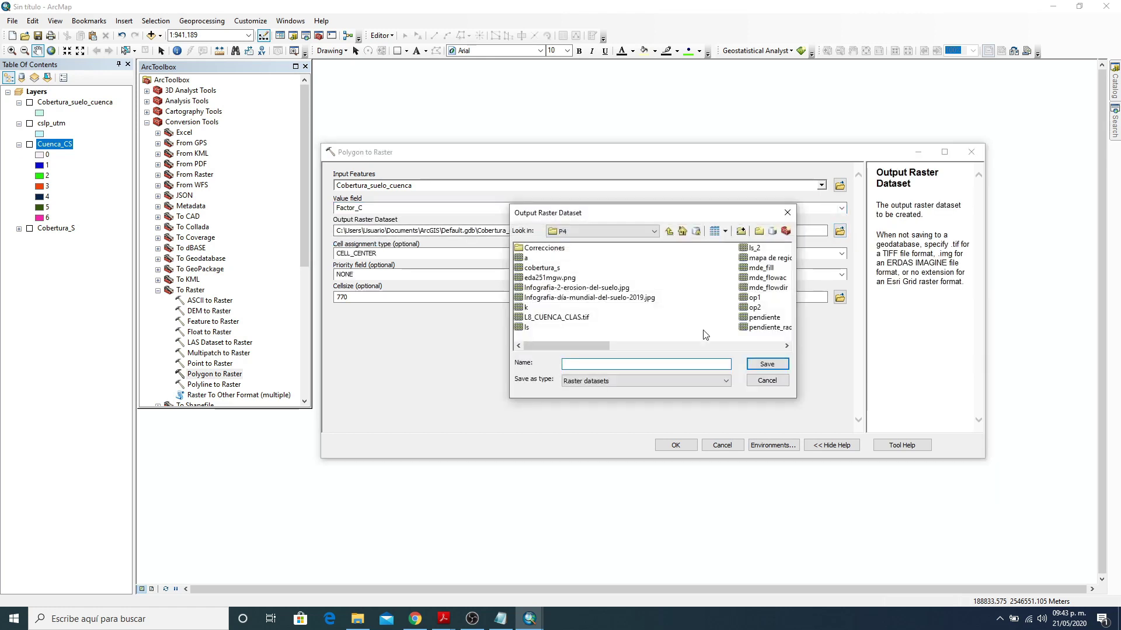
{"action": "type", "text": "c"}
{"action": "key", "text": "Return"}
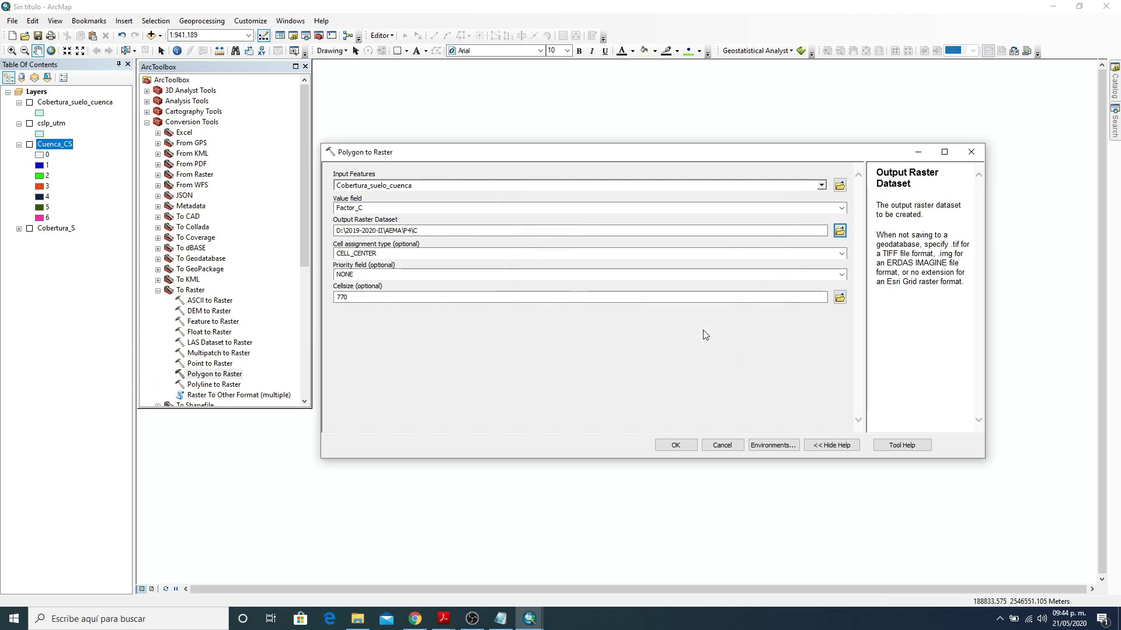
Step: Set the output cell size to 30 and try to run the Polygon to Raster conversion
{"action": "double_click", "coordinate": [352, 296]}
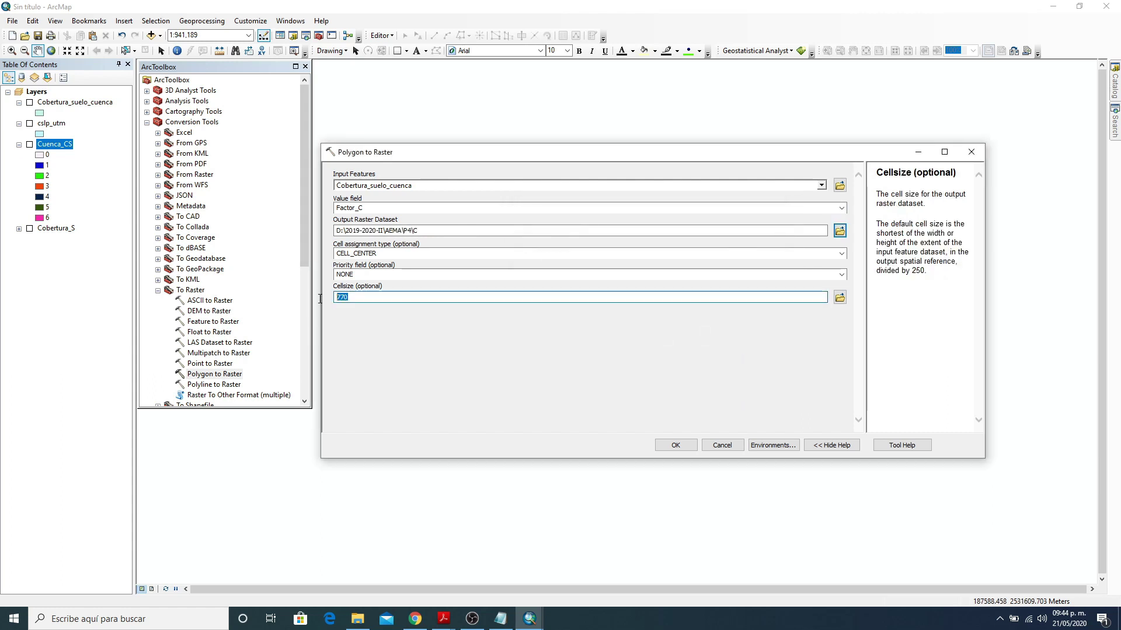
{"action": "type", "text": "30"}
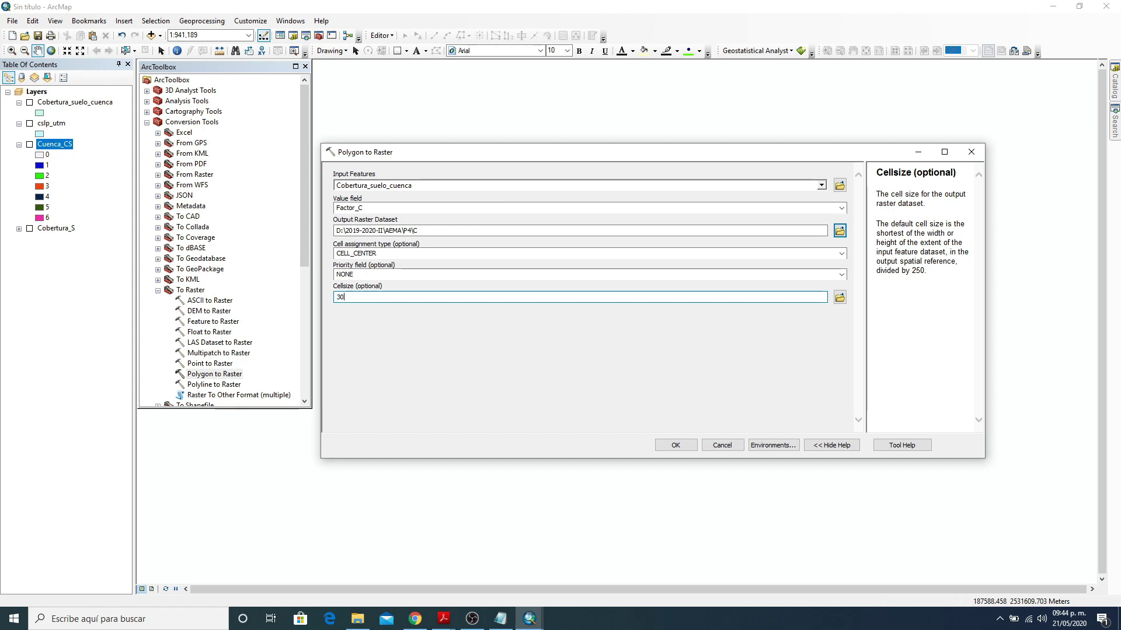
{"action": "left_click", "coordinate": [675, 445]}
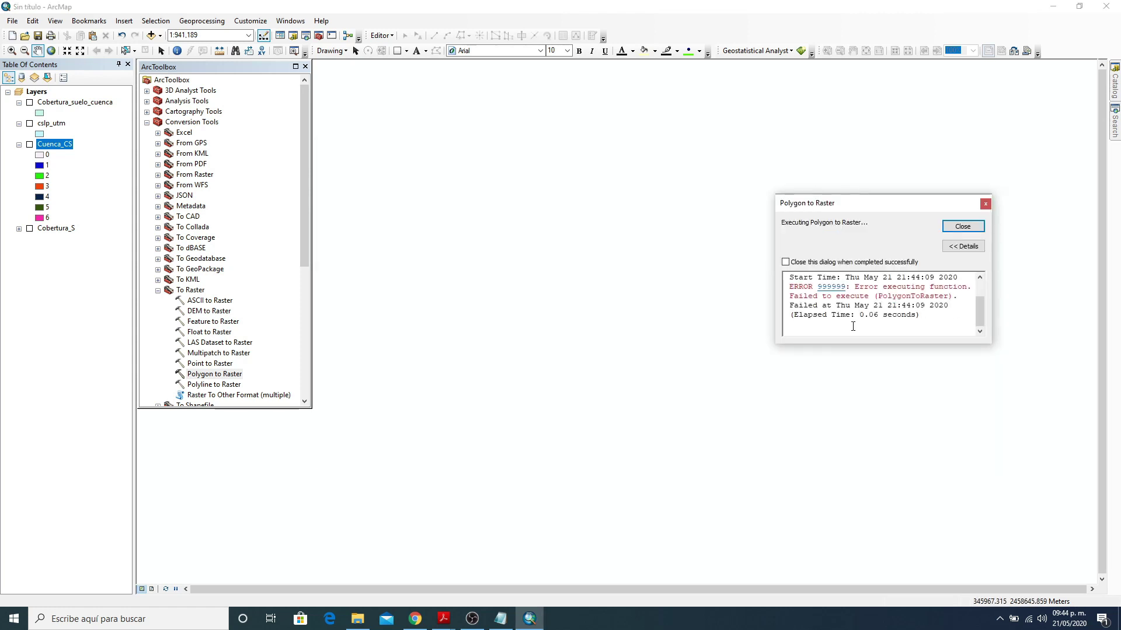
{"action": "left_click", "coordinate": [963, 226]}
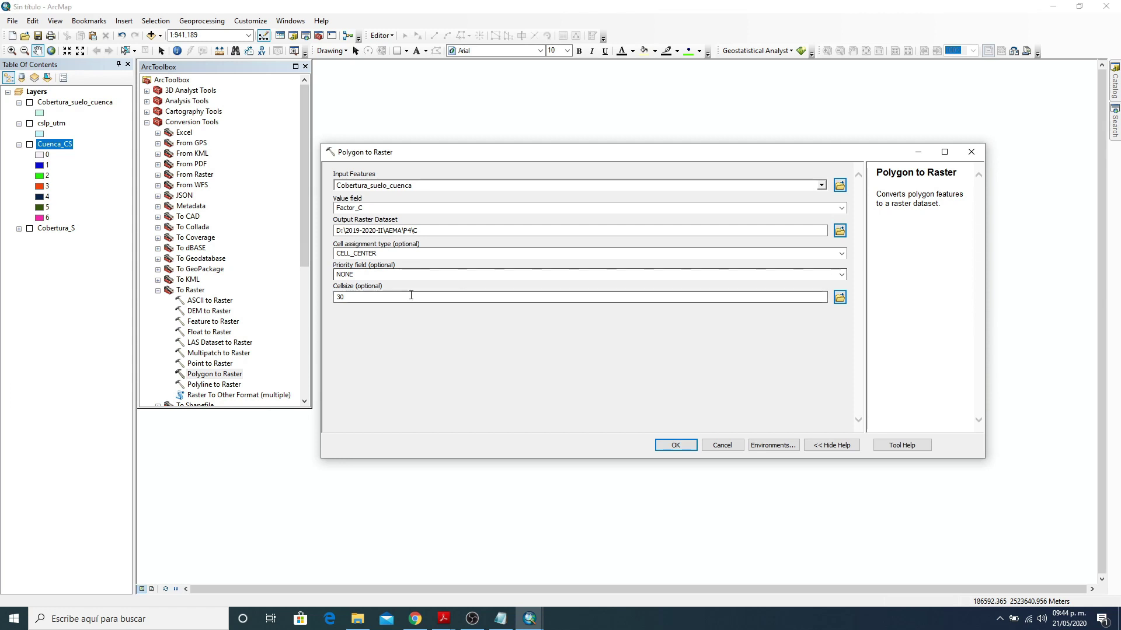
Step: Set the output cell size to 770 and try to run the conversion again
{"action": "double_click", "coordinate": [430, 297]}
{"action": "type", "text": "7"}
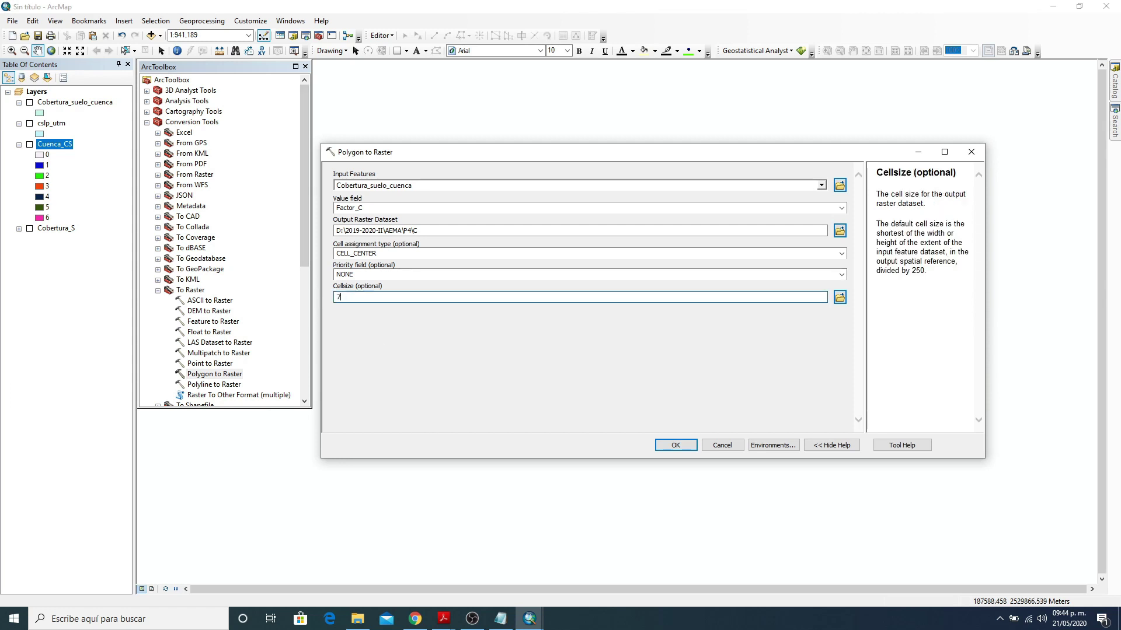
{"action": "type", "text": "70"}
{"action": "left_click", "coordinate": [674, 443]}
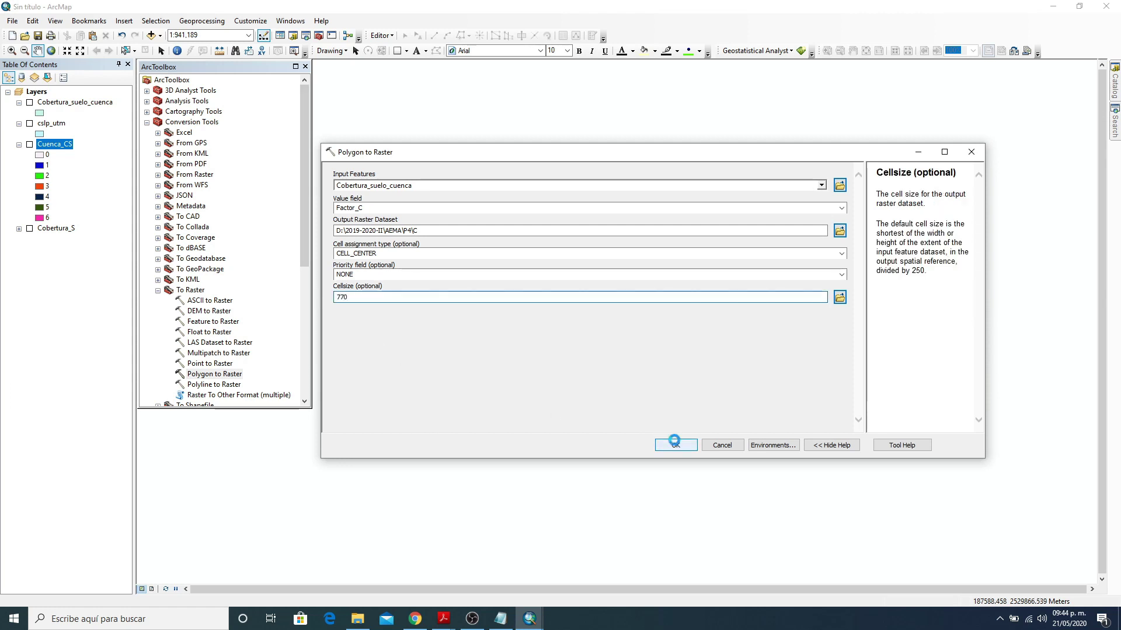
{"action": "left_click", "coordinate": [966, 227]}
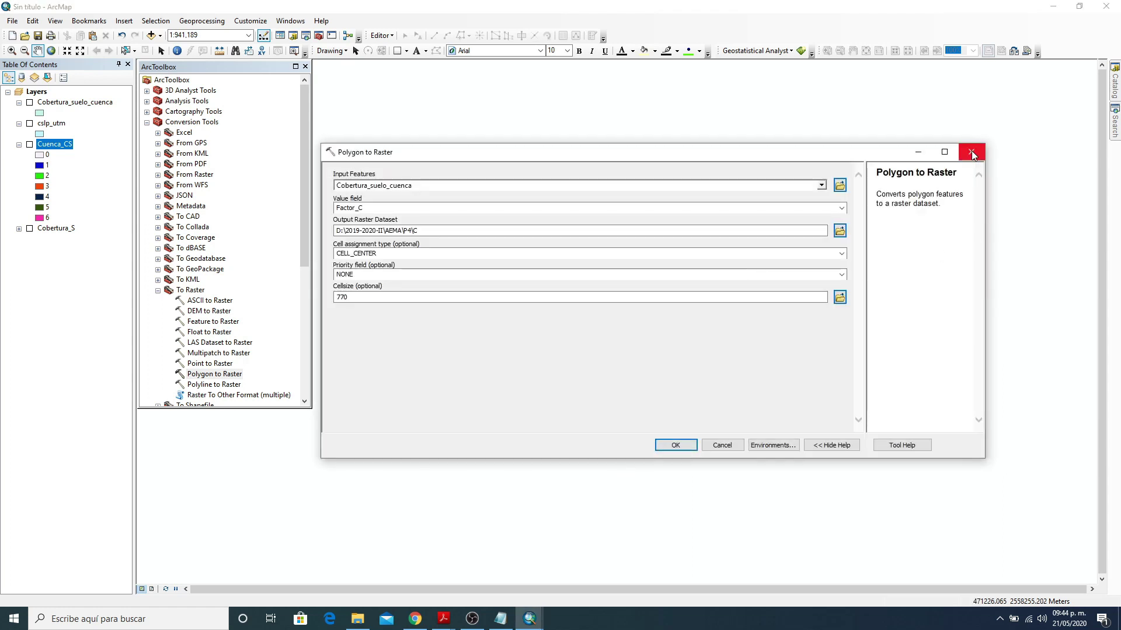
Step: Set the tool's processing extent environment to the same as dataset k from the P4 folder
{"action": "left_click", "coordinate": [777, 446]}
{"action": "left_click", "coordinate": [359, 200]}
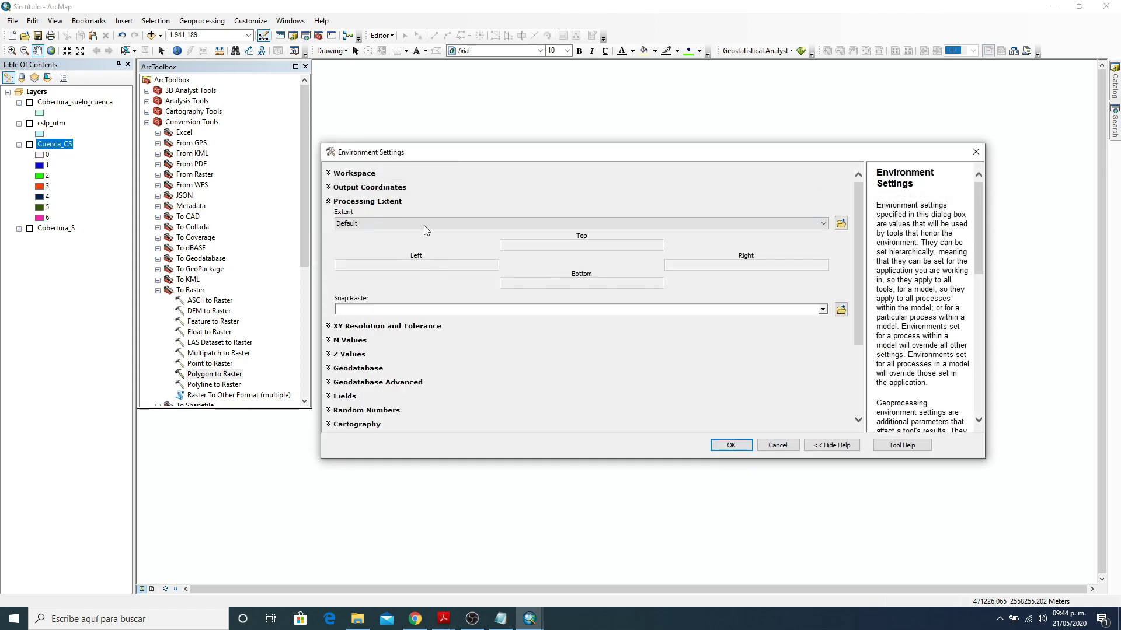
{"action": "left_click", "coordinate": [841, 223]}
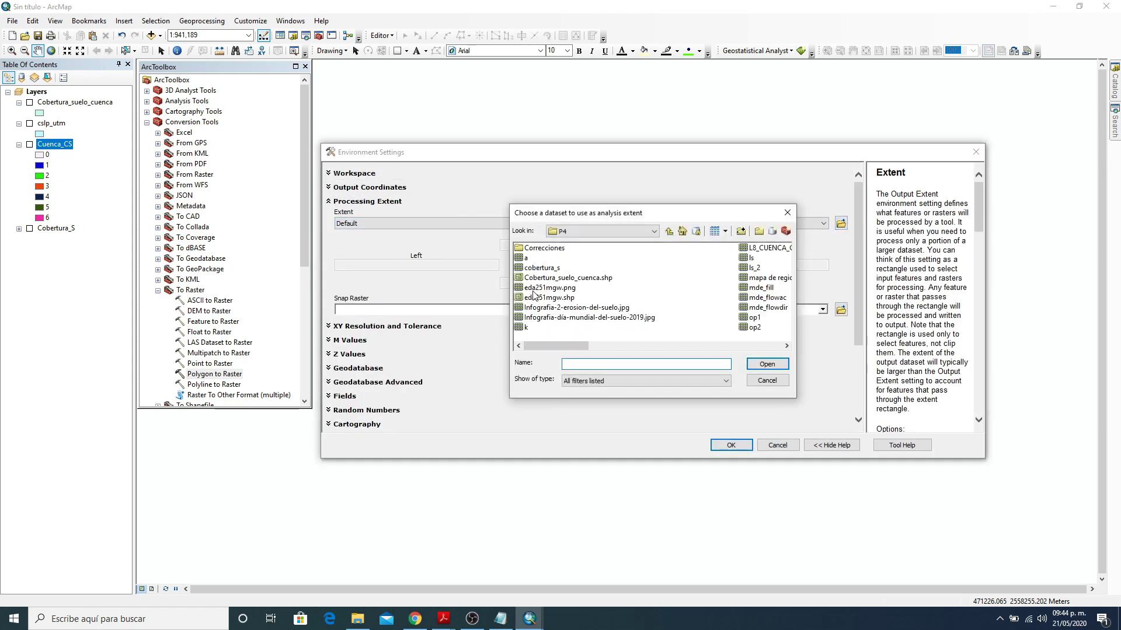
{"action": "left_click", "coordinate": [527, 328]}
{"action": "left_click", "coordinate": [767, 364]}
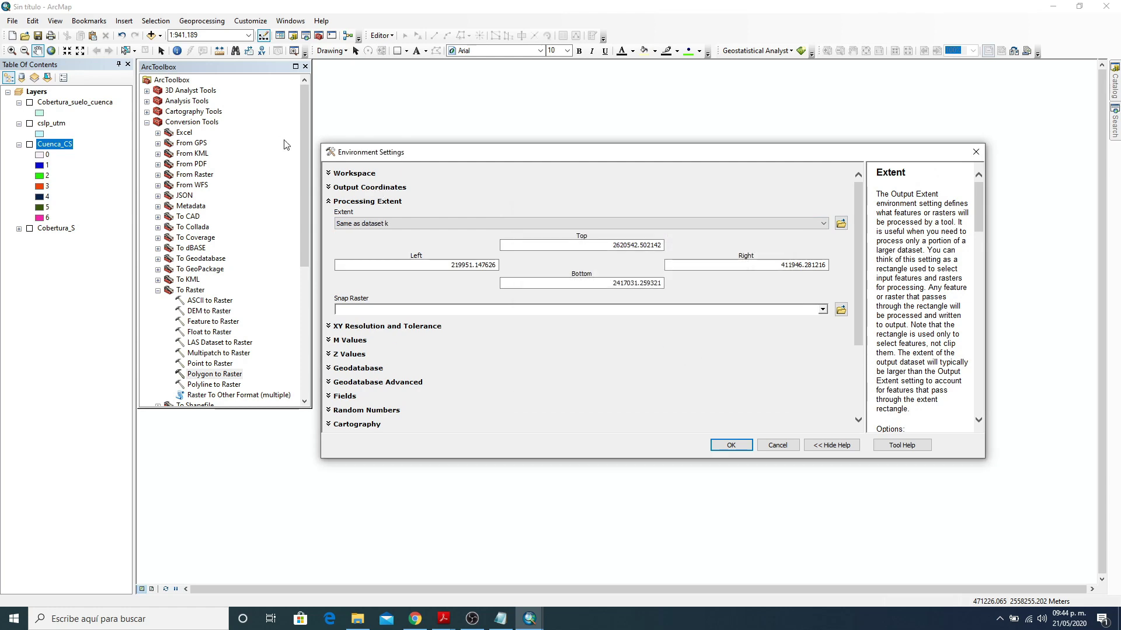
Step: Set the raster analysis cell size environment from dataset k and accept the environment settings
{"action": "scroll", "coordinate": [353, 321], "scroll_direction": "down", "scroll_amount": 3}
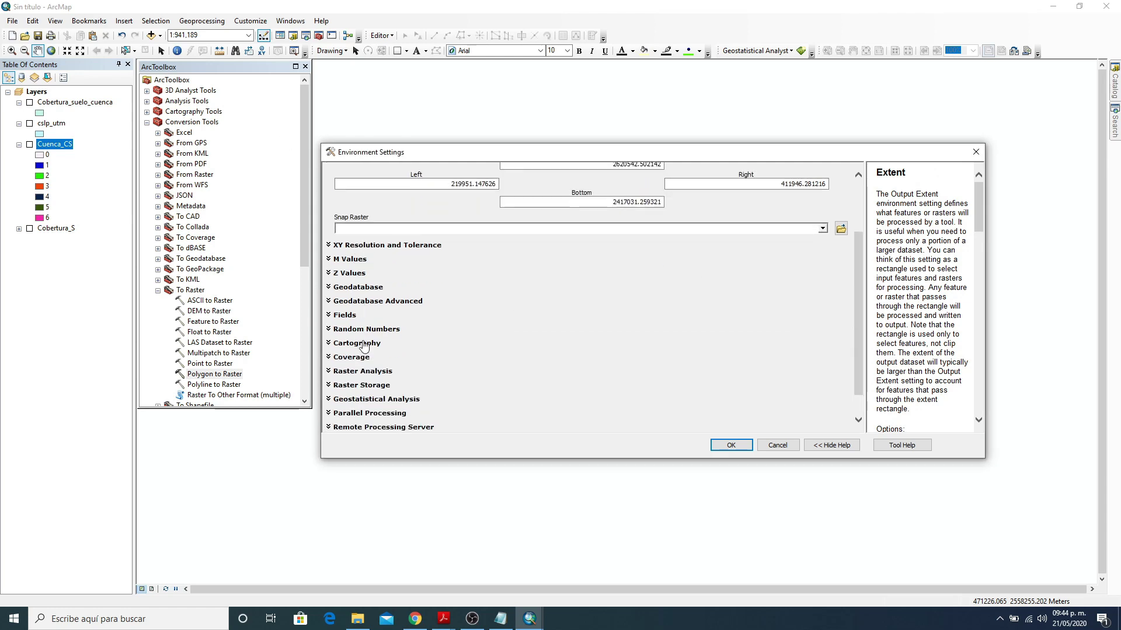
{"action": "left_click", "coordinate": [334, 371]}
{"action": "scroll", "coordinate": [523, 354], "scroll_direction": "down", "scroll_amount": 1}
{"action": "left_click", "coordinate": [523, 353]}
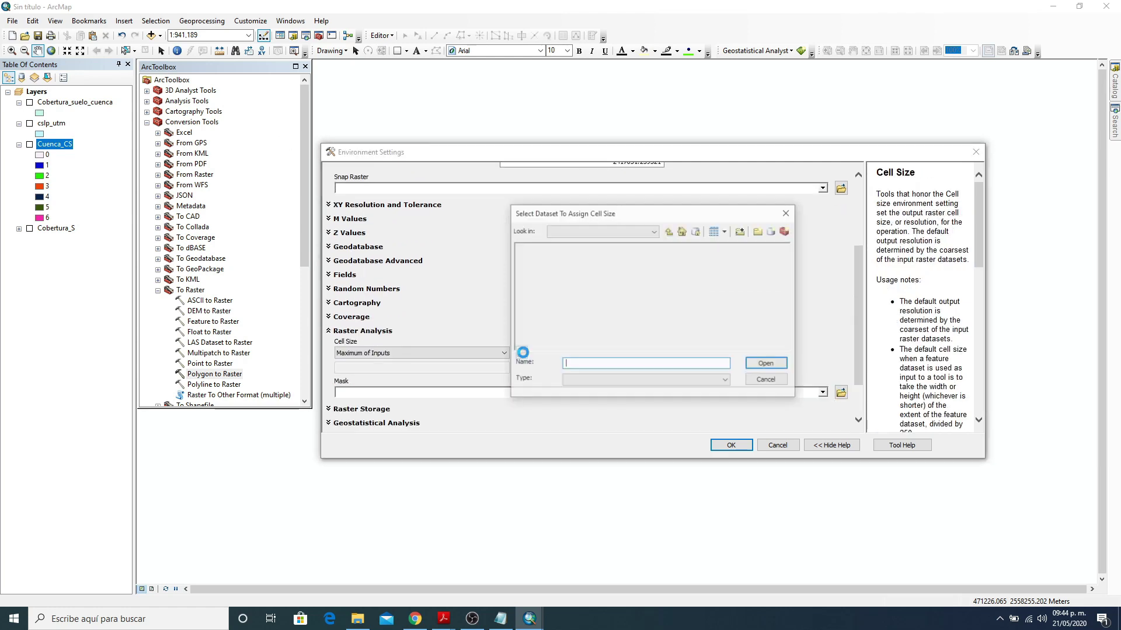
{"action": "left_click", "coordinate": [526, 308]}
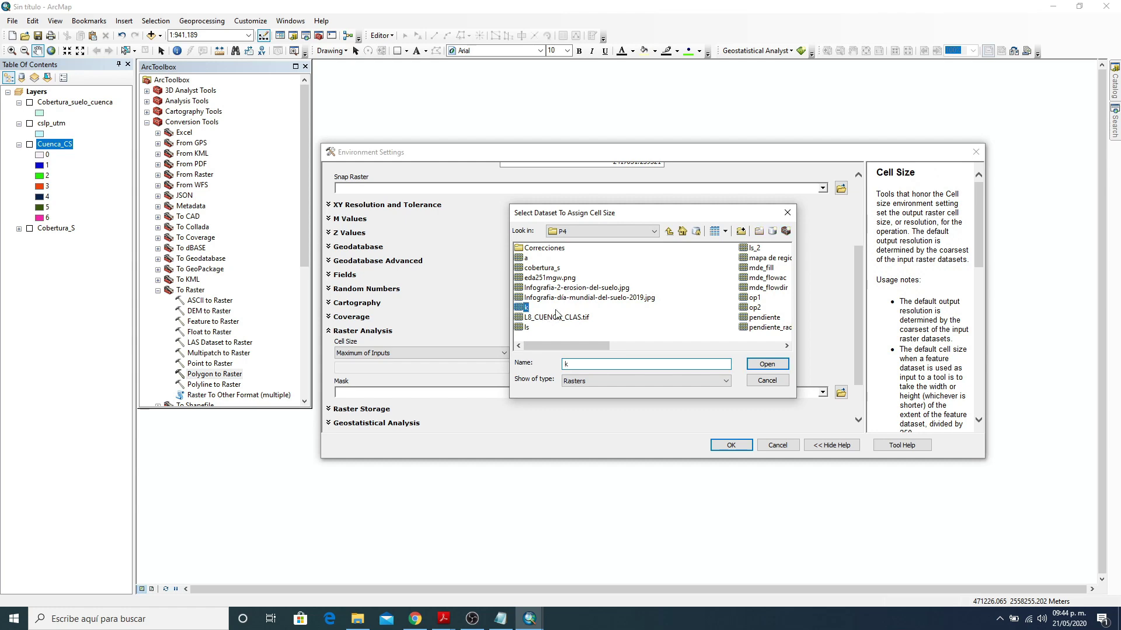
{"action": "left_click", "coordinate": [767, 364]}
{"action": "left_click", "coordinate": [730, 445]}
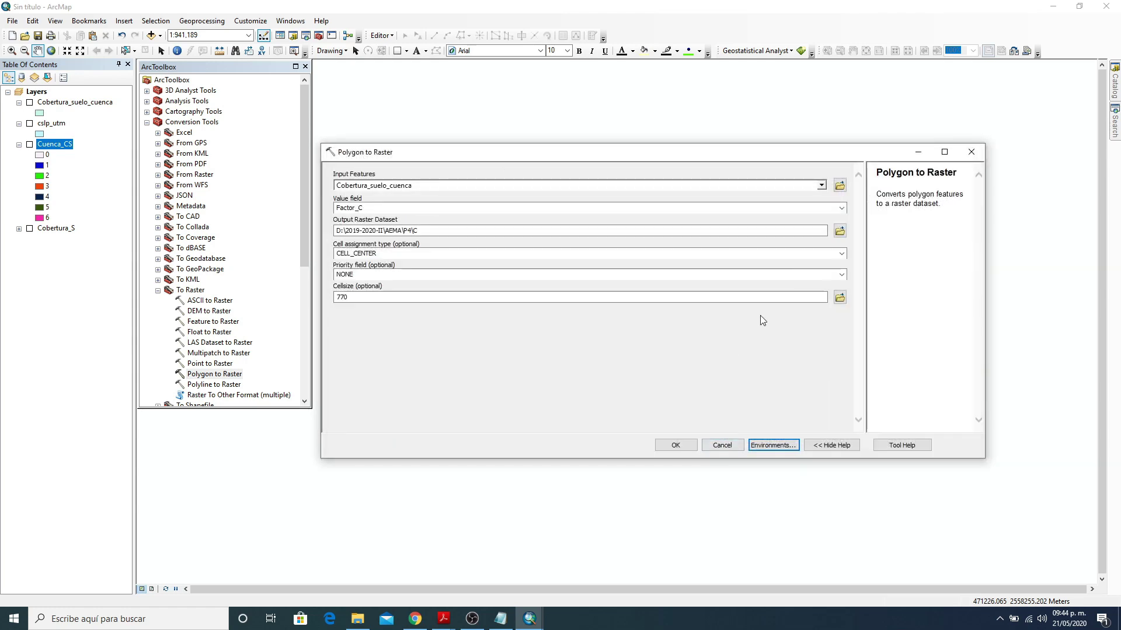
Step: Direct the output raster to Default.gdb under the name C and run the Polygon to Raster conversion
{"action": "left_click", "coordinate": [836, 231]}
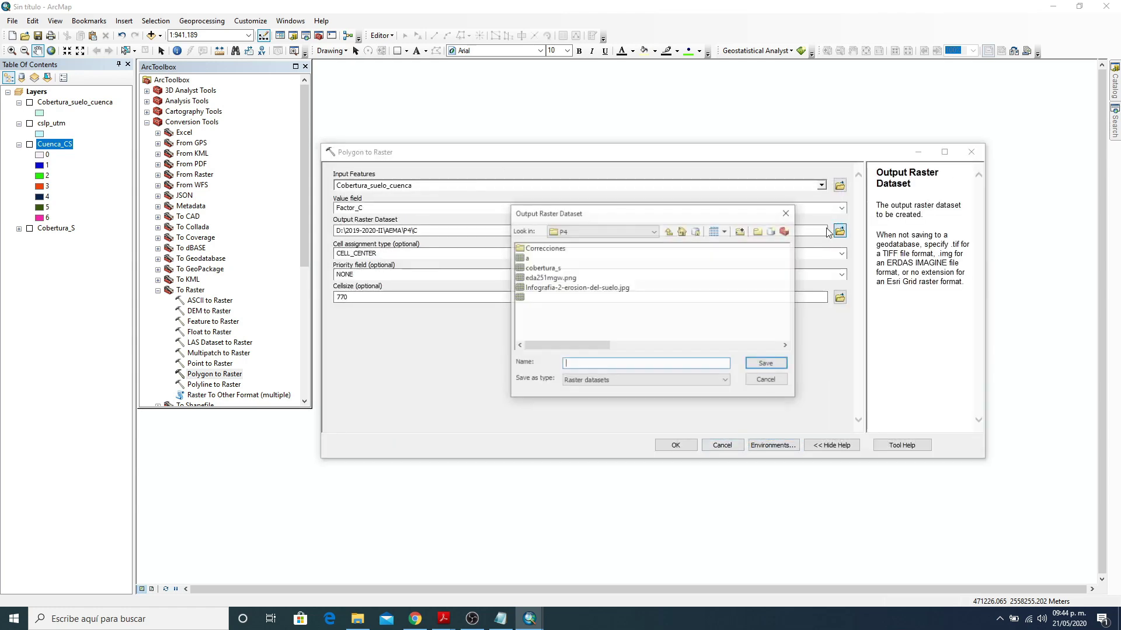
{"action": "left_click", "coordinate": [695, 232]}
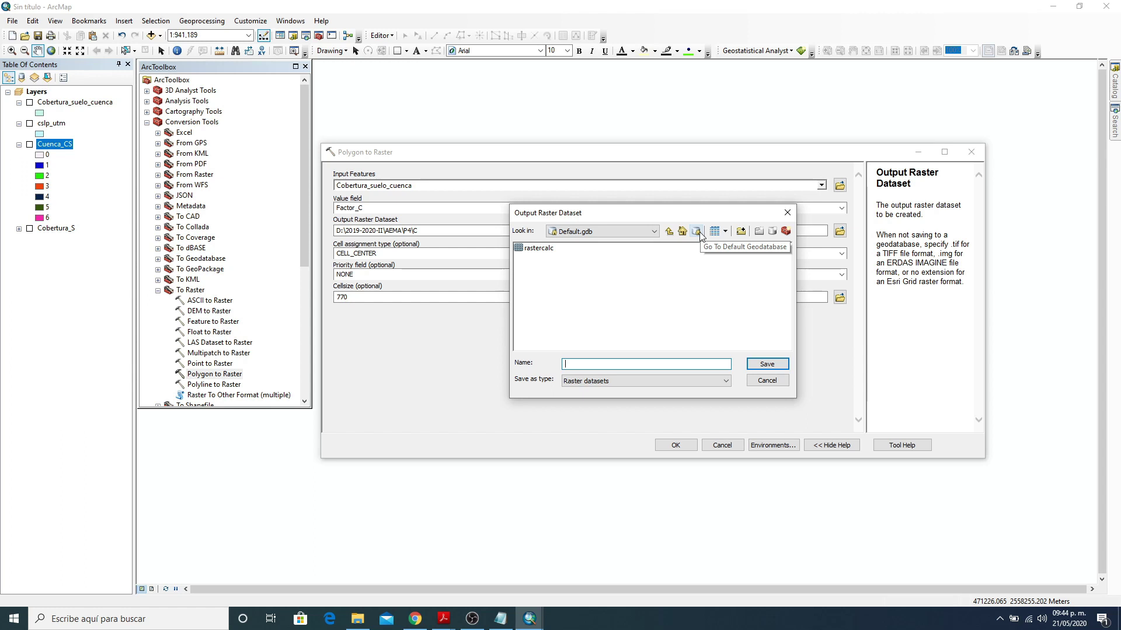
{"action": "type", "text": "C"}
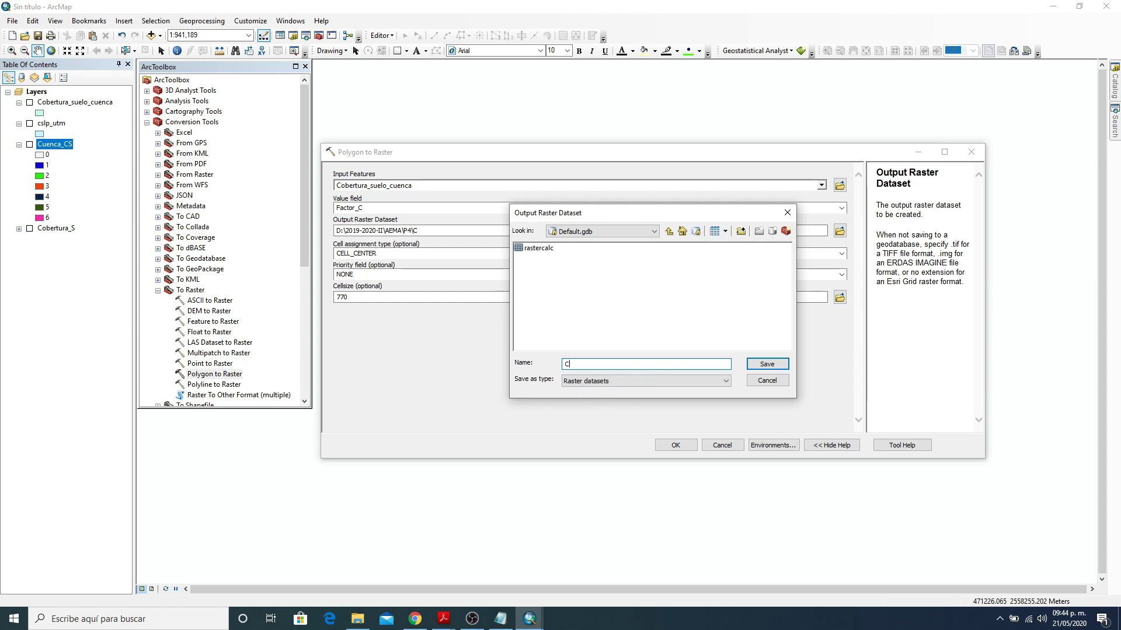
{"action": "left_click", "coordinate": [757, 370]}
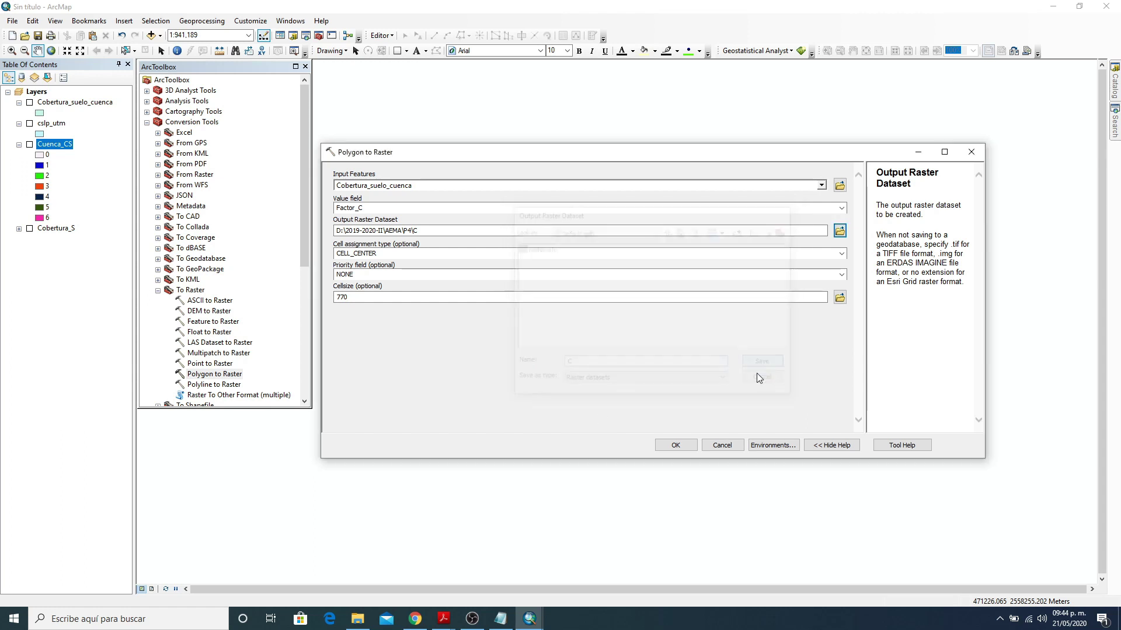
{"action": "left_click", "coordinate": [685, 446]}
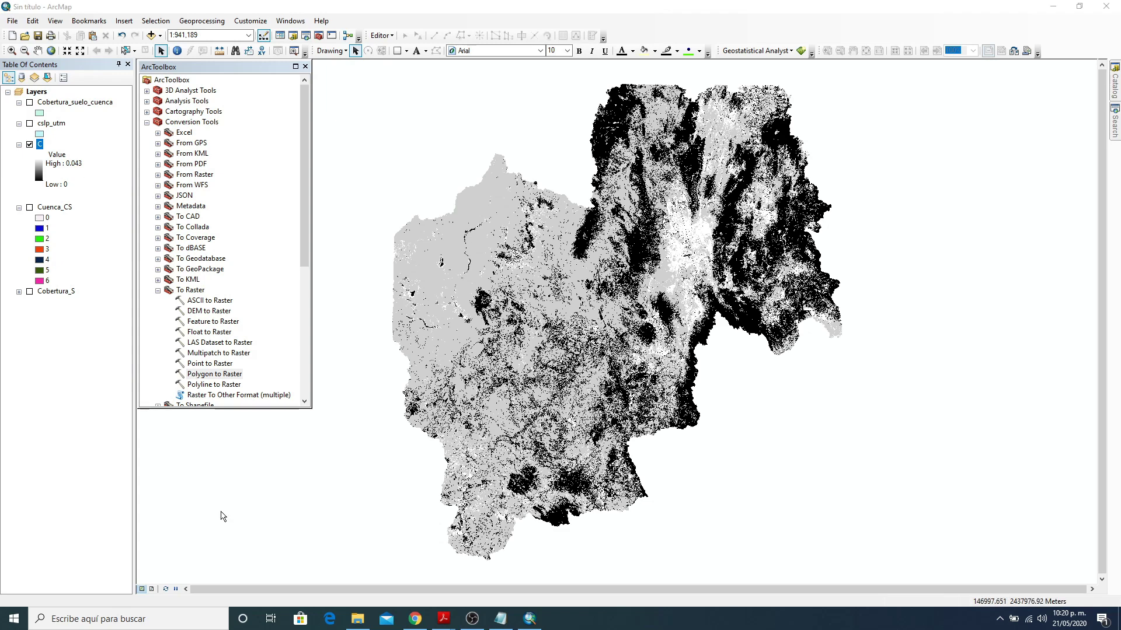
Step: Remove the Cuenca_CS, Cobertura_S, cslp_utm and Cobertura_suelo_cuenca layers from the map, keeping only C
{"action": "left_click", "coordinate": [50, 207]}
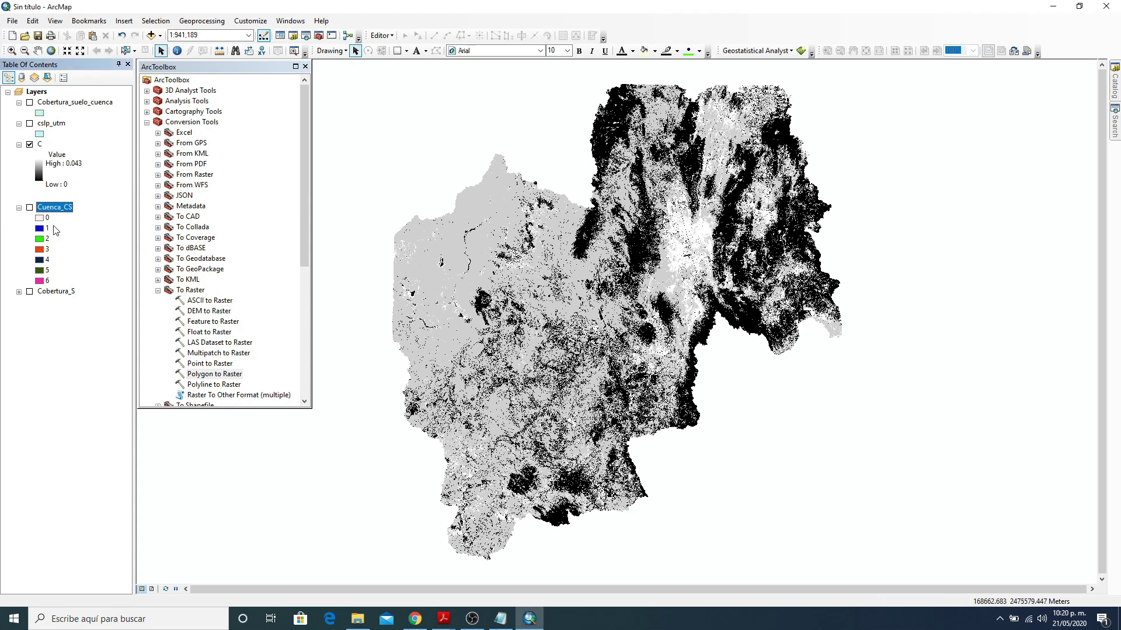
{"action": "left_click", "coordinate": [58, 291], "text": "ctrl"}
{"action": "left_click", "coordinate": [66, 124], "text": "ctrl"}
{"action": "left_click", "coordinate": [63, 103], "text": "ctrl"}
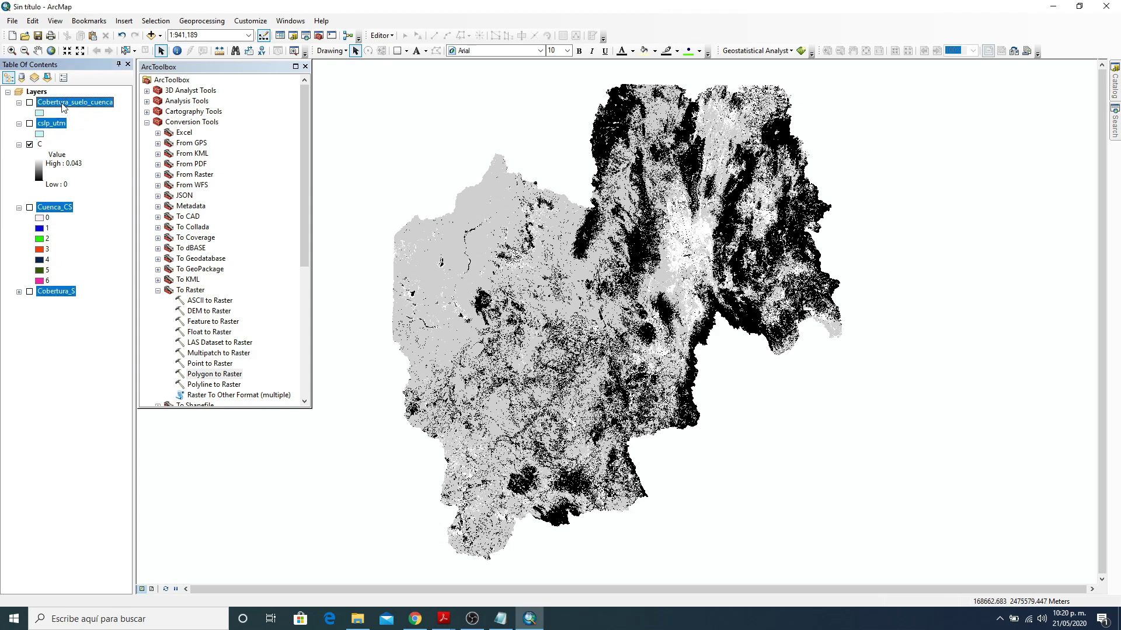
{"action": "right_click", "coordinate": [63, 104]}
{"action": "left_click", "coordinate": [87, 119]}
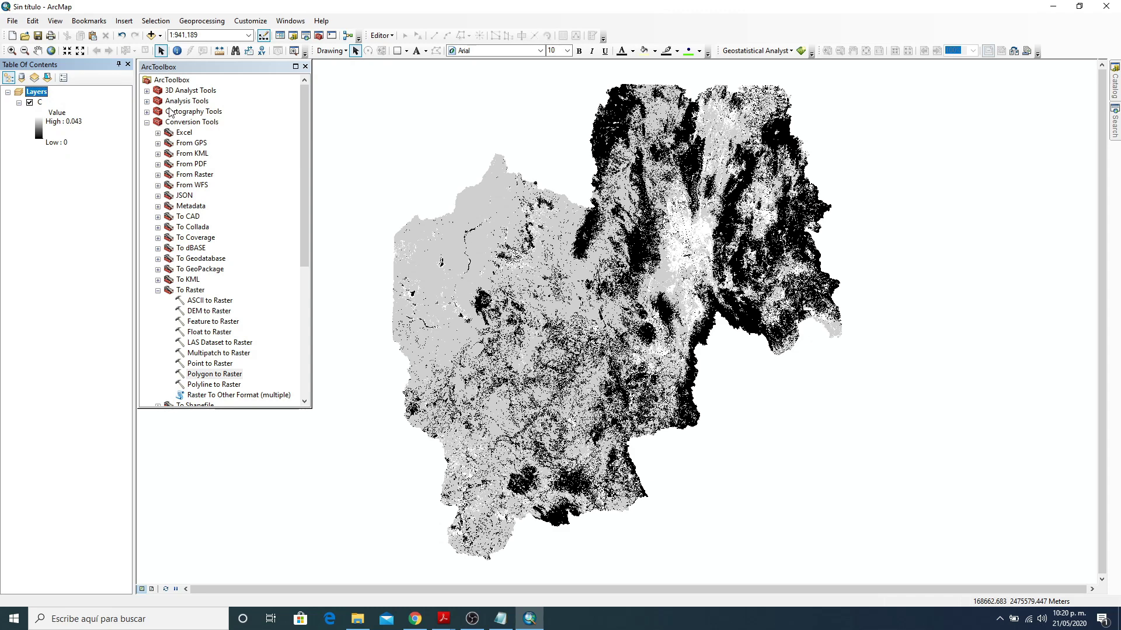
Step: Add the k, ls and r rasters from the P4 folder to the map without building pyramids for ls
{"action": "left_click", "coordinate": [151, 36]}
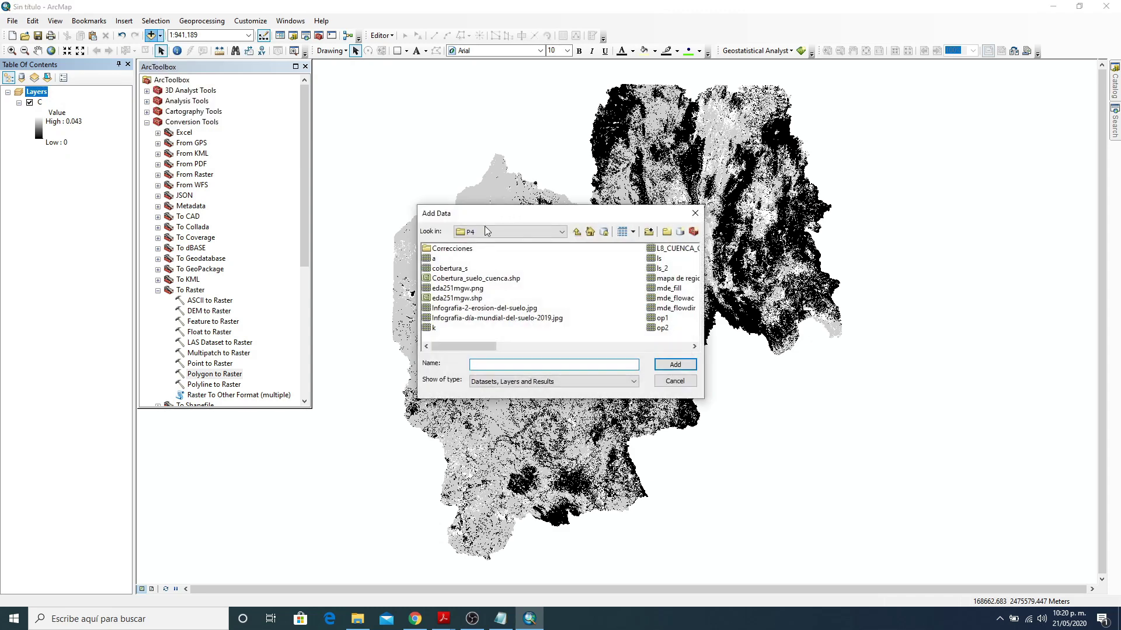
{"action": "left_click", "coordinate": [433, 328]}
{"action": "left_click", "coordinate": [658, 259], "text": "ctrl"}
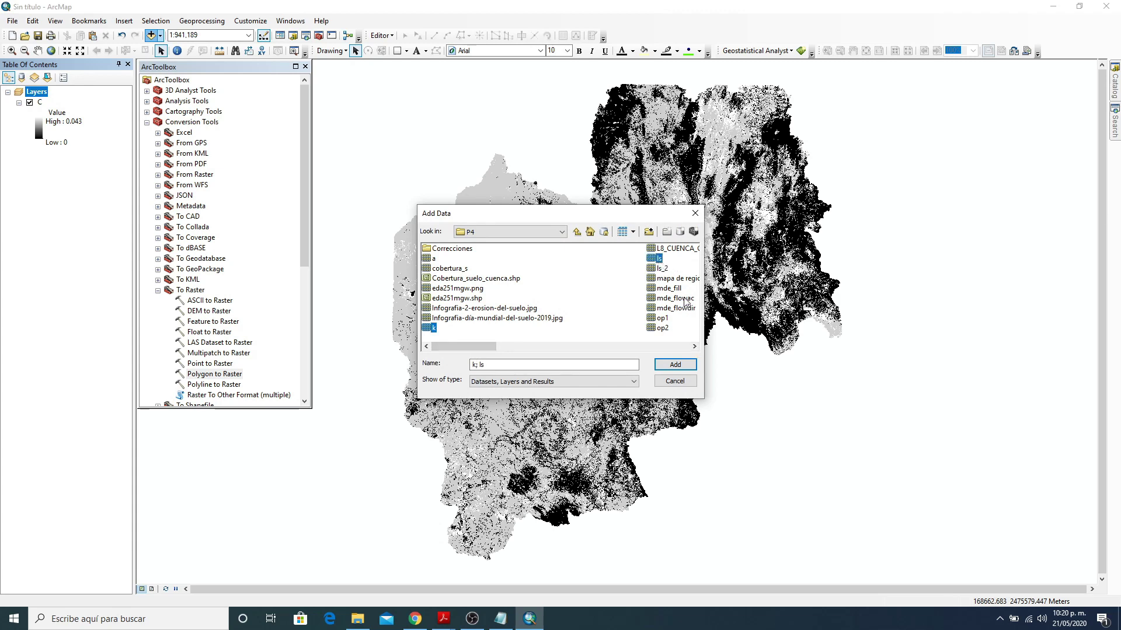
{"action": "left_click", "coordinate": [694, 346]}
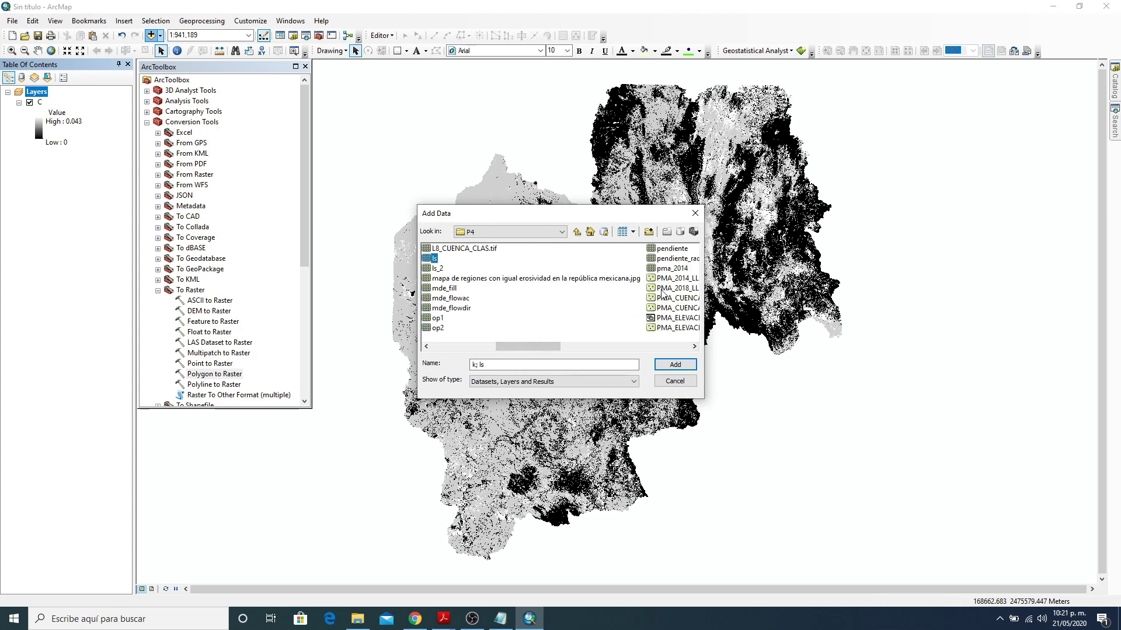
{"action": "left_click", "coordinate": [695, 346]}
{"action": "left_click", "coordinate": [655, 248], "text": "ctrl"}
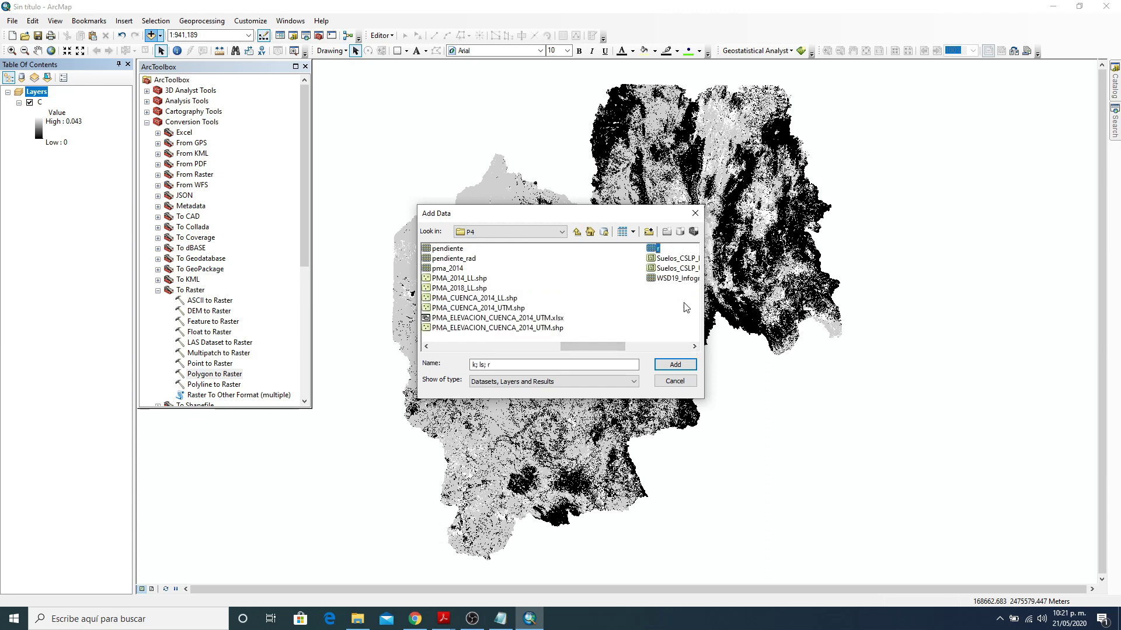
{"action": "left_click", "coordinate": [674, 364]}
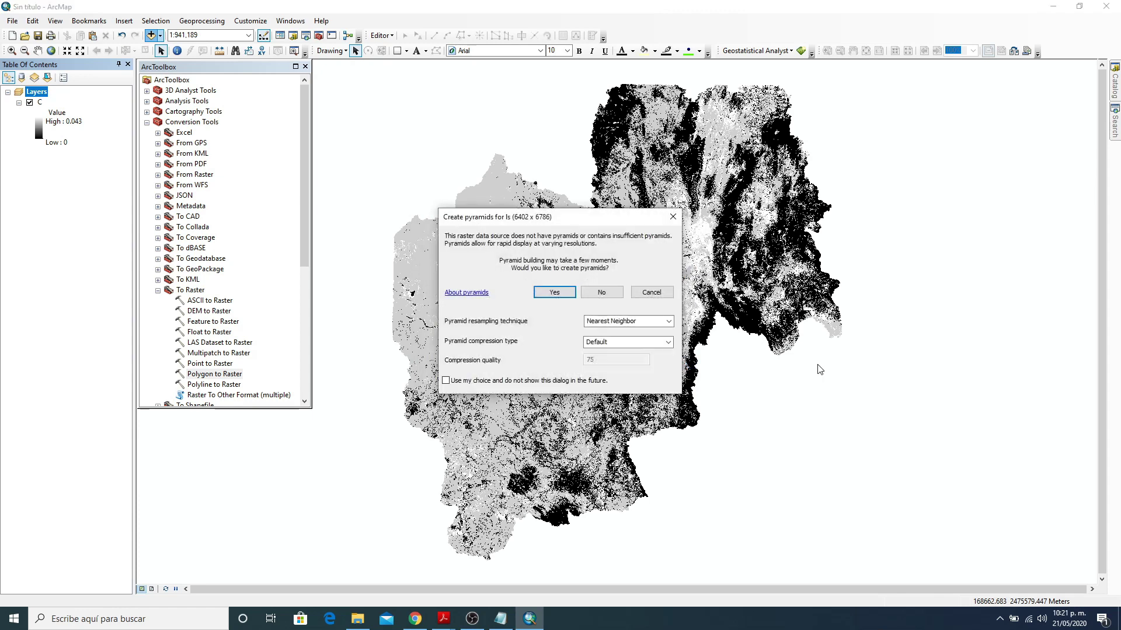
{"action": "left_click", "coordinate": [601, 293]}
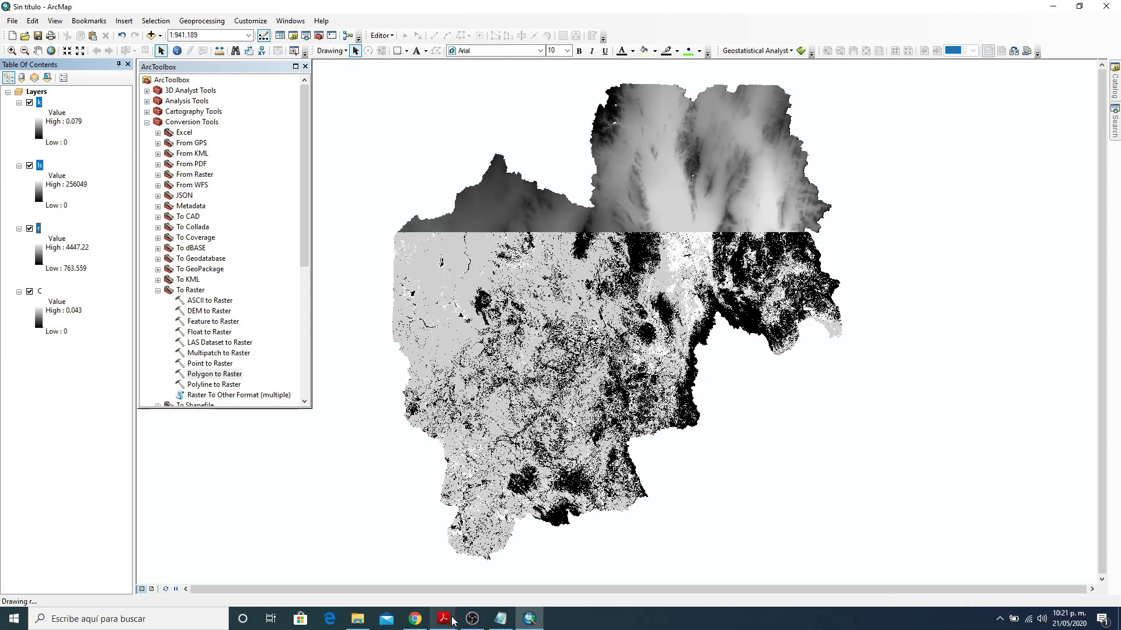
Step: Switch to the open article in Adobe Acrobat Reader and examine the soil loss equation SLR = R × K × LS × C × P and its units
{"action": "mouse_move", "coordinate": [444, 618]}
{"action": "left_click", "coordinate": [491, 572]}
{"action": "scroll", "coordinate": [613, 310], "scroll_direction": "up", "scroll_amount": 15}
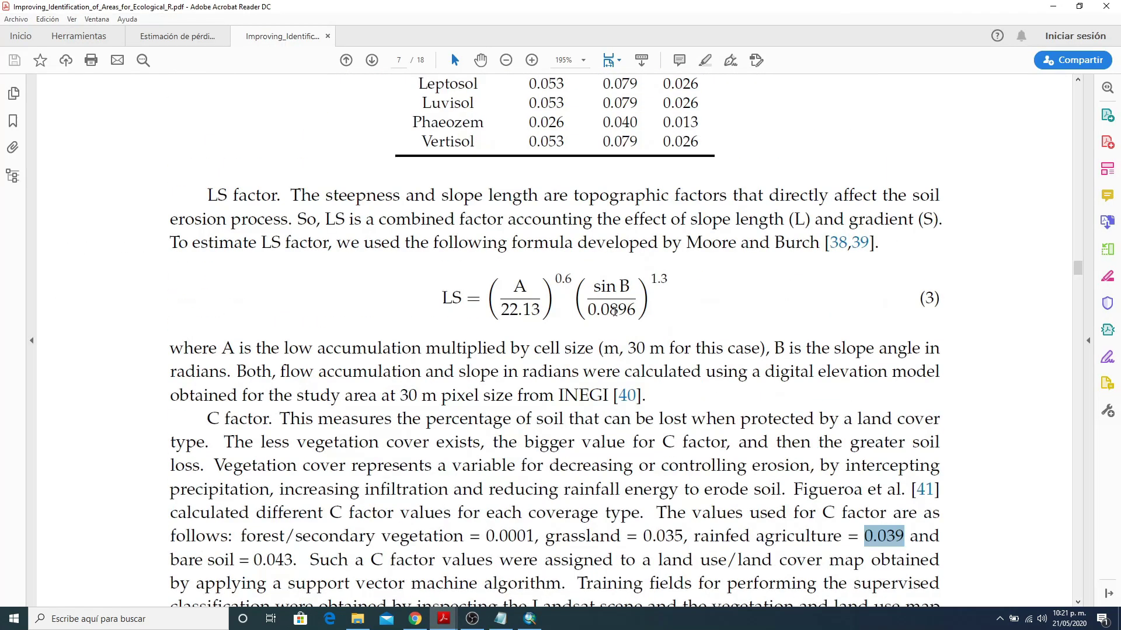
{"action": "scroll", "coordinate": [614, 310], "scroll_direction": "up", "scroll_amount": 20}
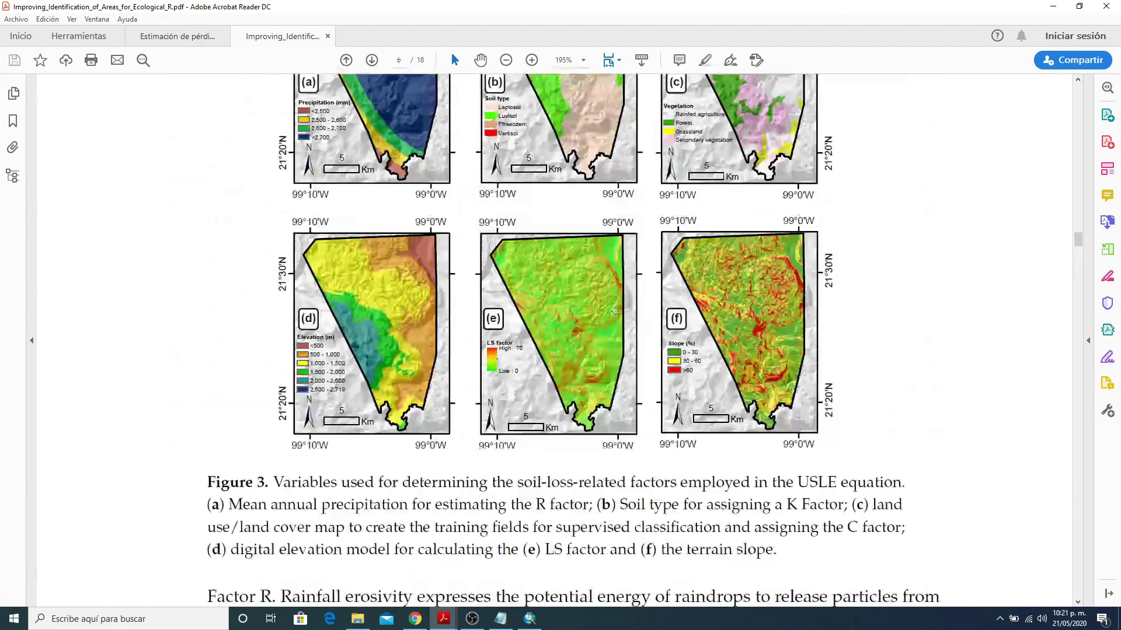
{"action": "scroll", "coordinate": [614, 310], "scroll_direction": "up", "scroll_amount": 3}
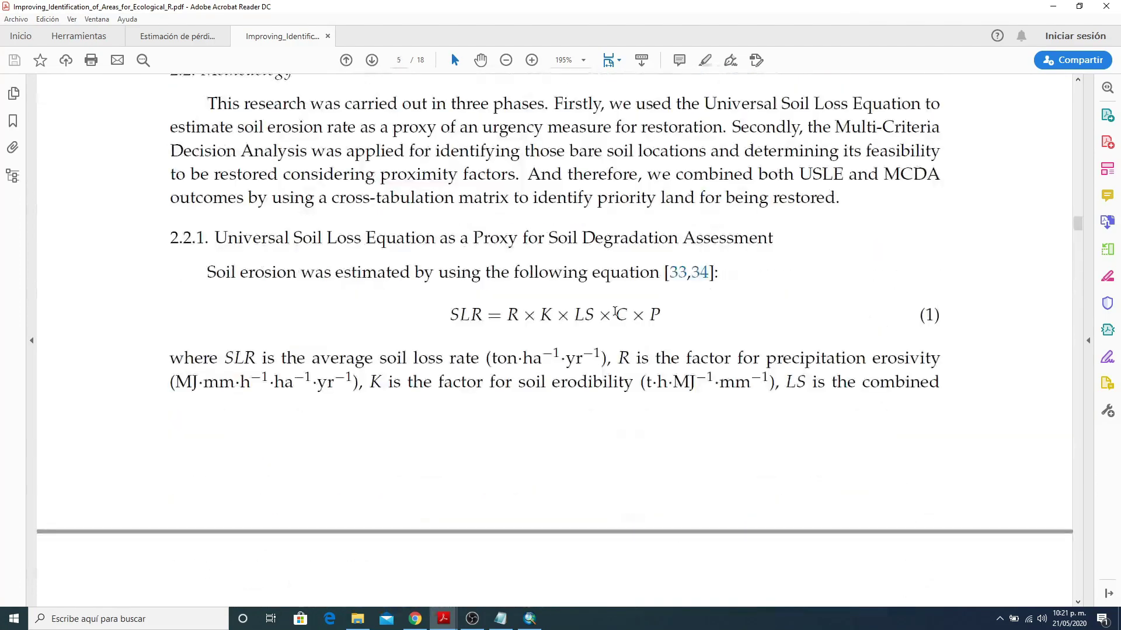
{"action": "left_click_drag", "start_coordinate": [498, 362], "coordinate": [551, 364]}
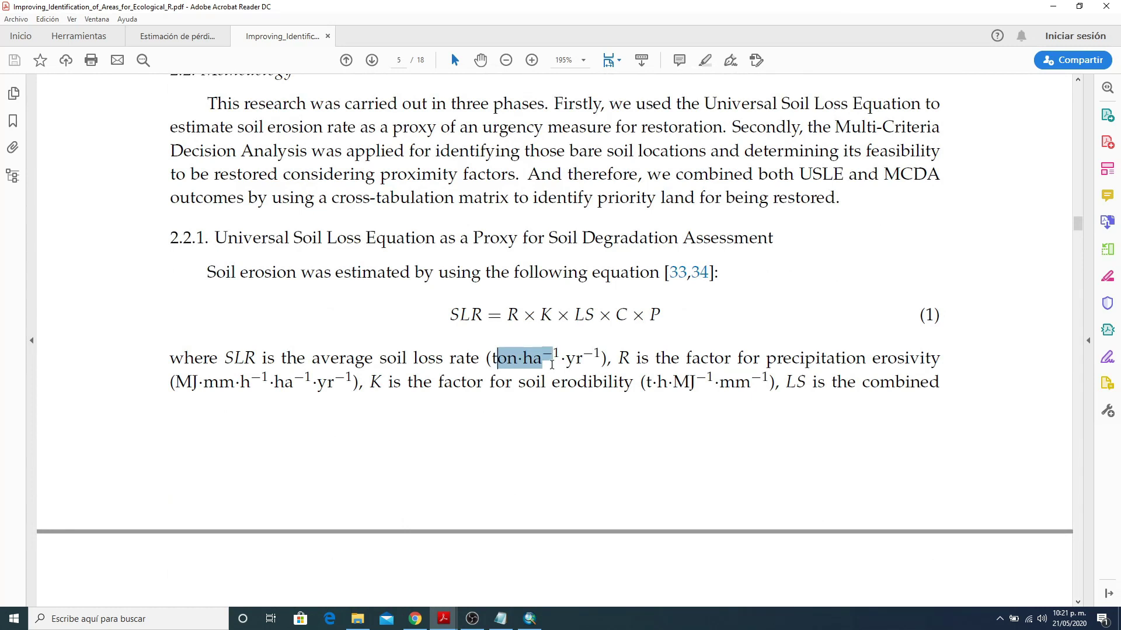
{"action": "double_click", "coordinate": [517, 361]}
{"action": "left_click", "coordinate": [537, 361]}
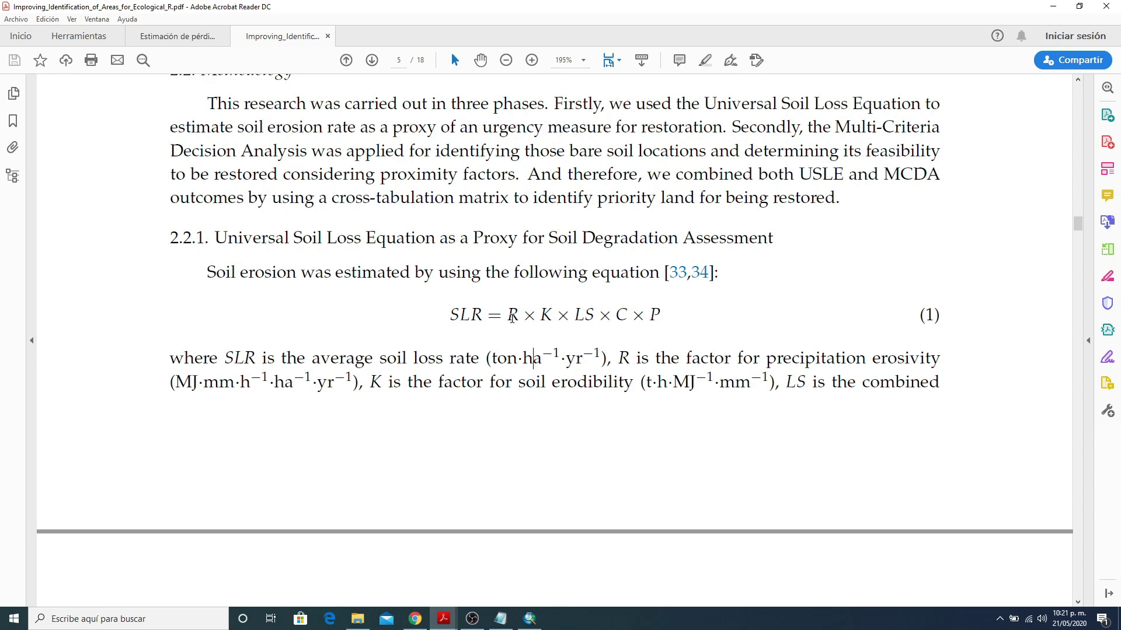
{"action": "left_click_drag", "start_coordinate": [508, 315], "coordinate": [530, 337]}
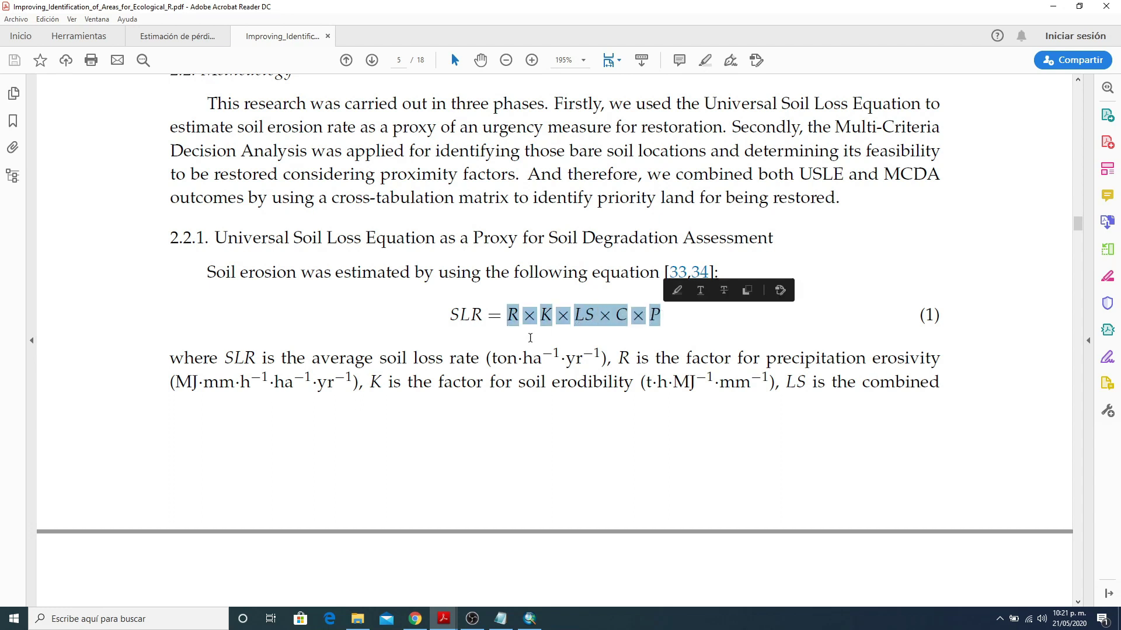
{"action": "left_click", "coordinate": [517, 327]}
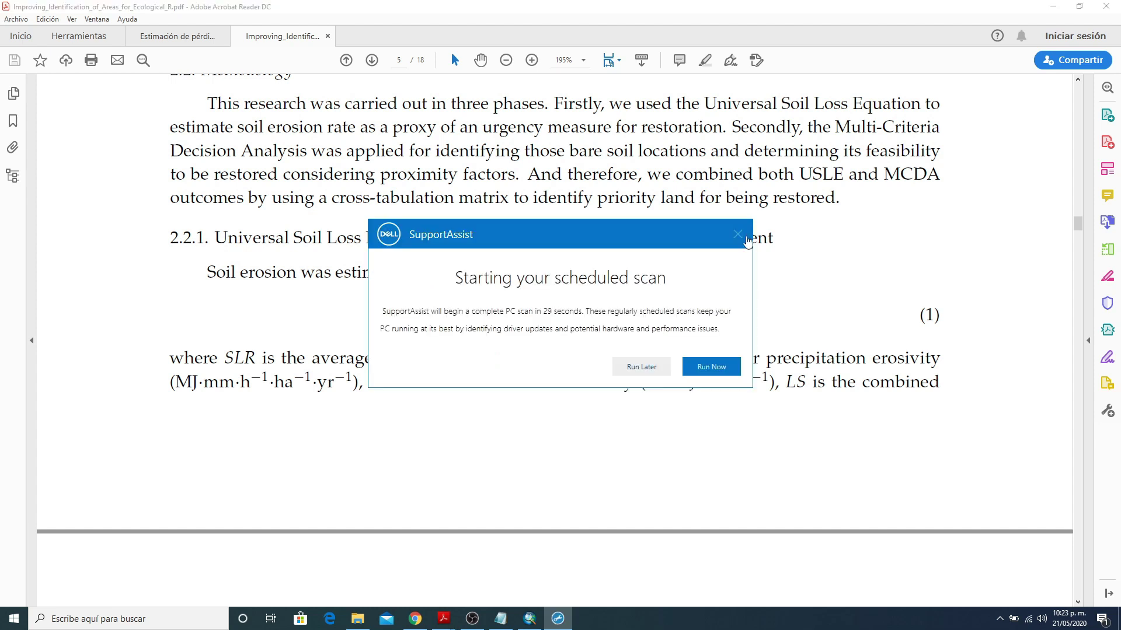
{"action": "left_click", "coordinate": [737, 234]}
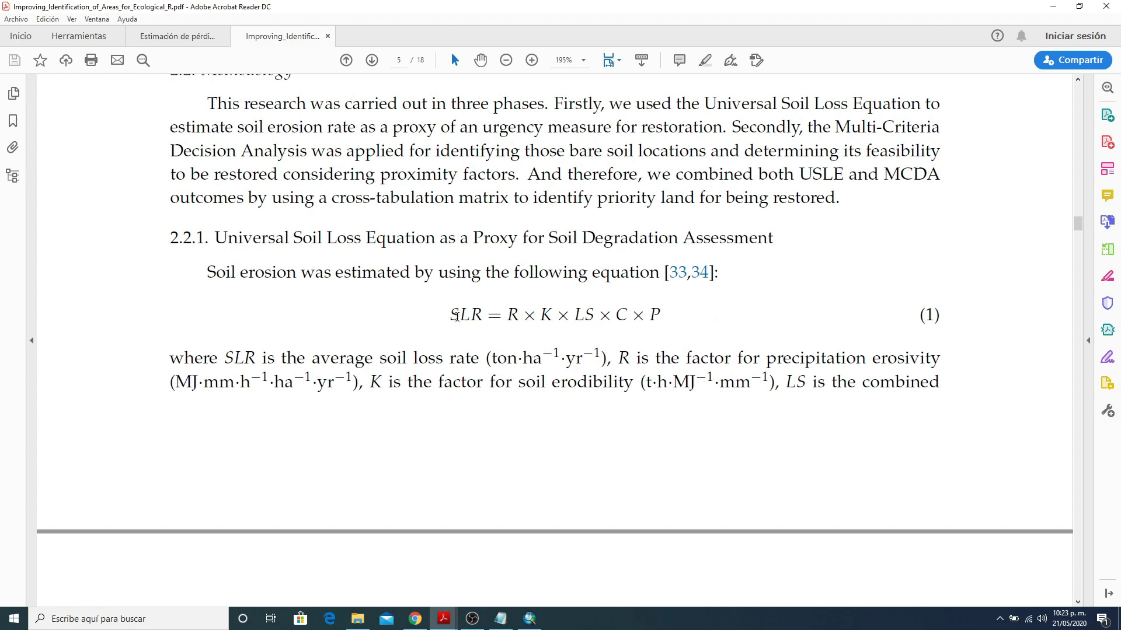
{"action": "left_click_drag", "start_coordinate": [506, 315], "coordinate": [628, 319]}
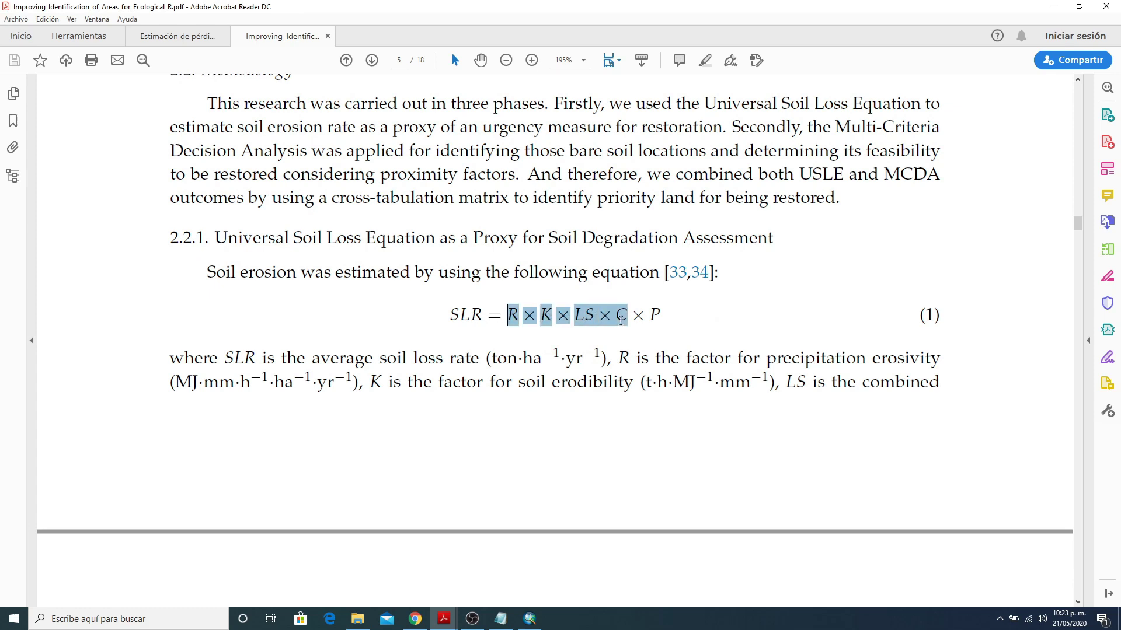
{"action": "left_click", "coordinate": [631, 440]}
{"action": "left_click", "coordinate": [1089, 4]}
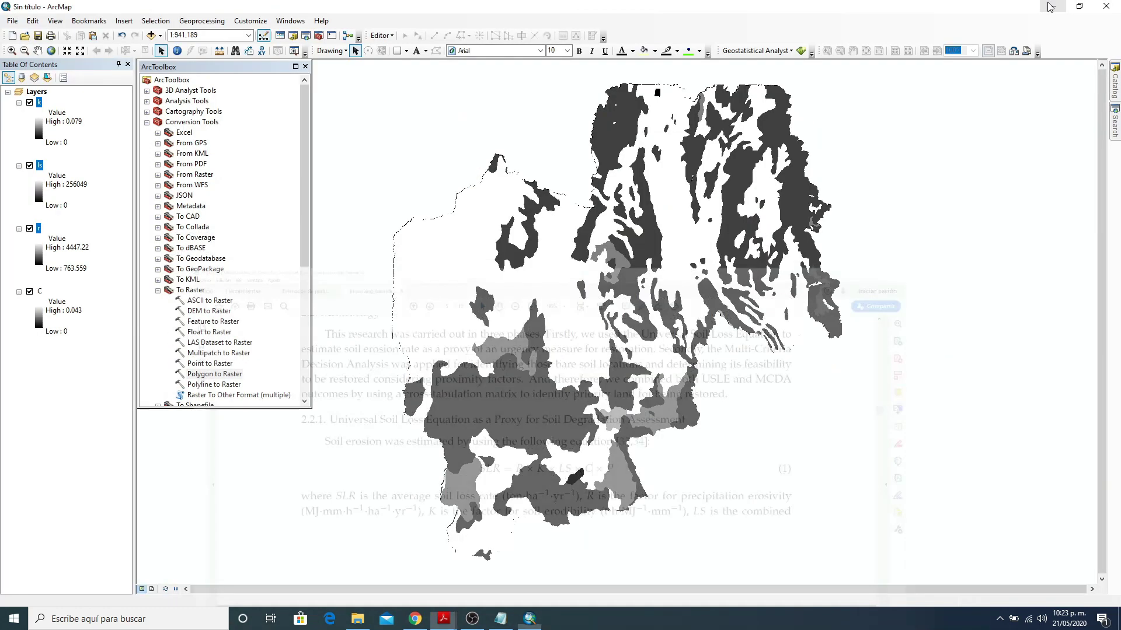
Step: Turn off the display of the C, r, ls and k layers in the map
{"action": "left_click", "coordinate": [29, 291]}
{"action": "left_click", "coordinate": [30, 229]}
{"action": "left_click", "coordinate": [30, 165]}
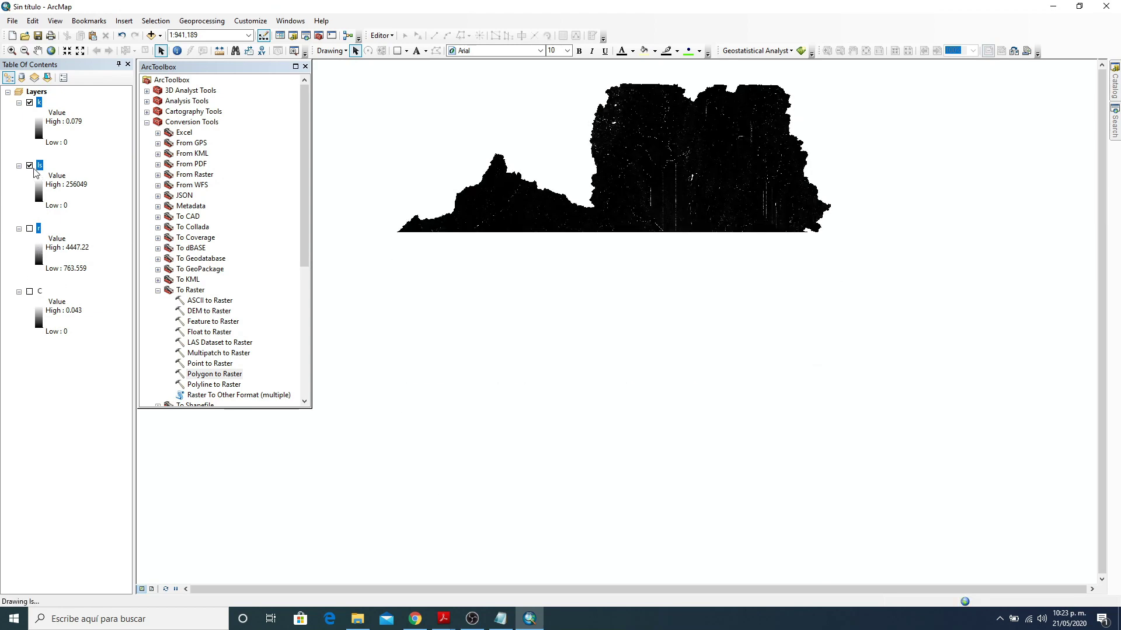
{"action": "left_click", "coordinate": [30, 102]}
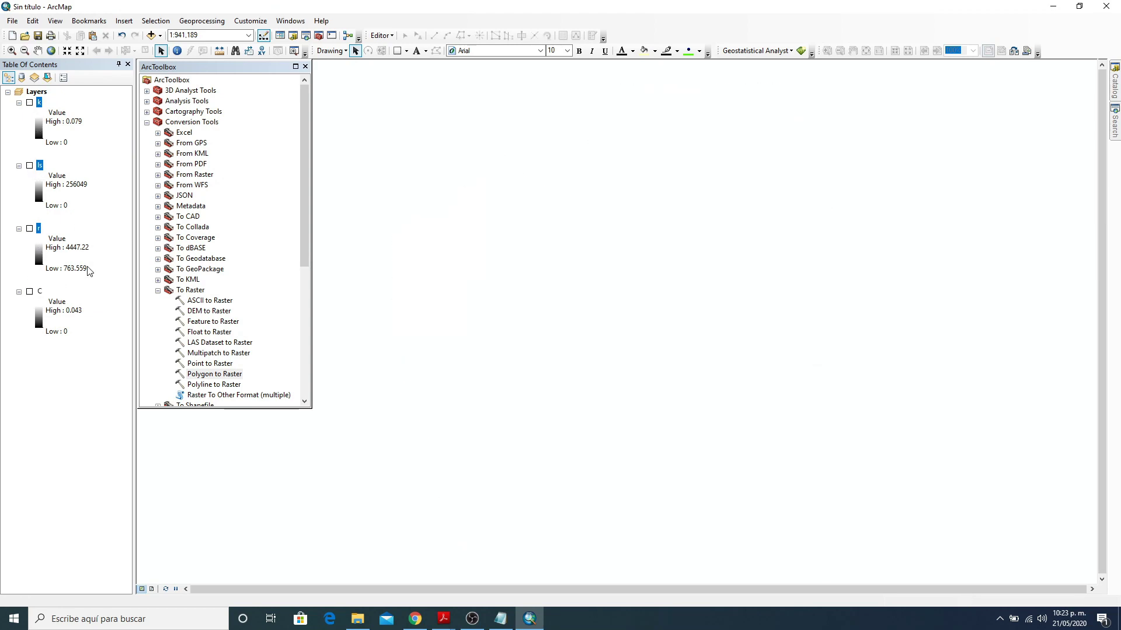
Step: Open the Raster Calculator from the Map Algebra toolset of the Spatial Analyst Tools
{"action": "left_click", "coordinate": [146, 122]}
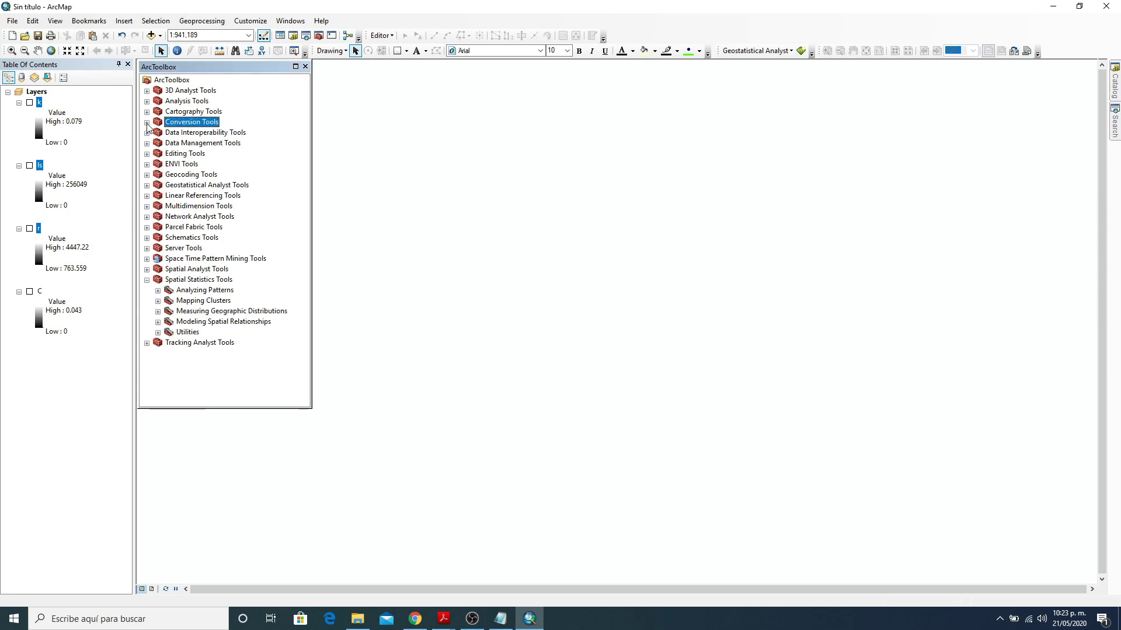
{"action": "left_click", "coordinate": [111, 230]}
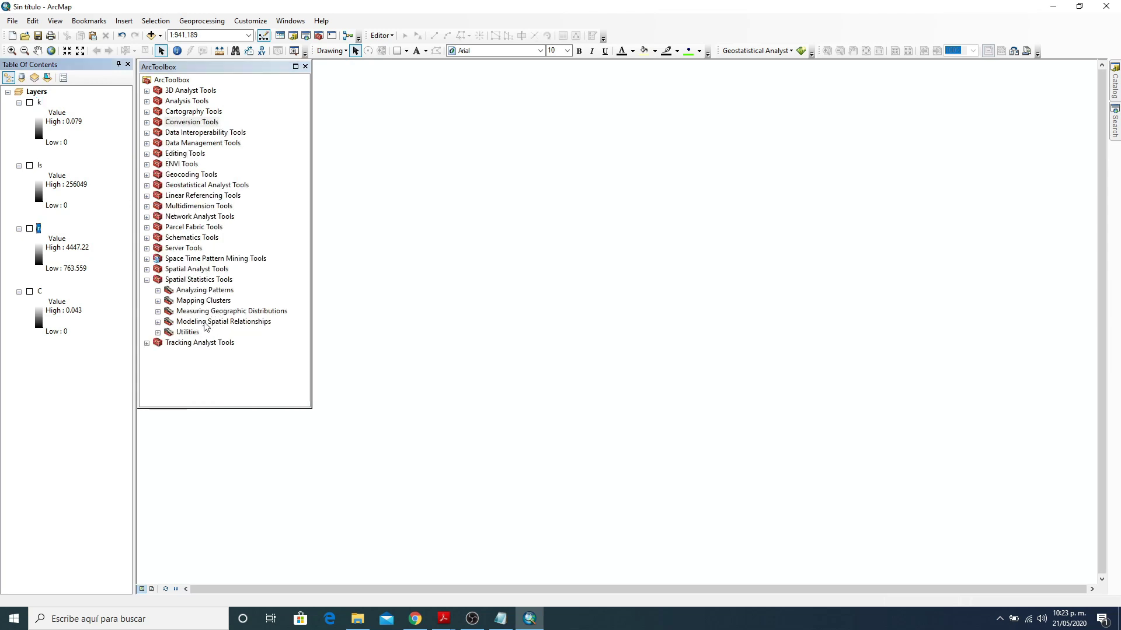
{"action": "left_click", "coordinate": [124, 352]}
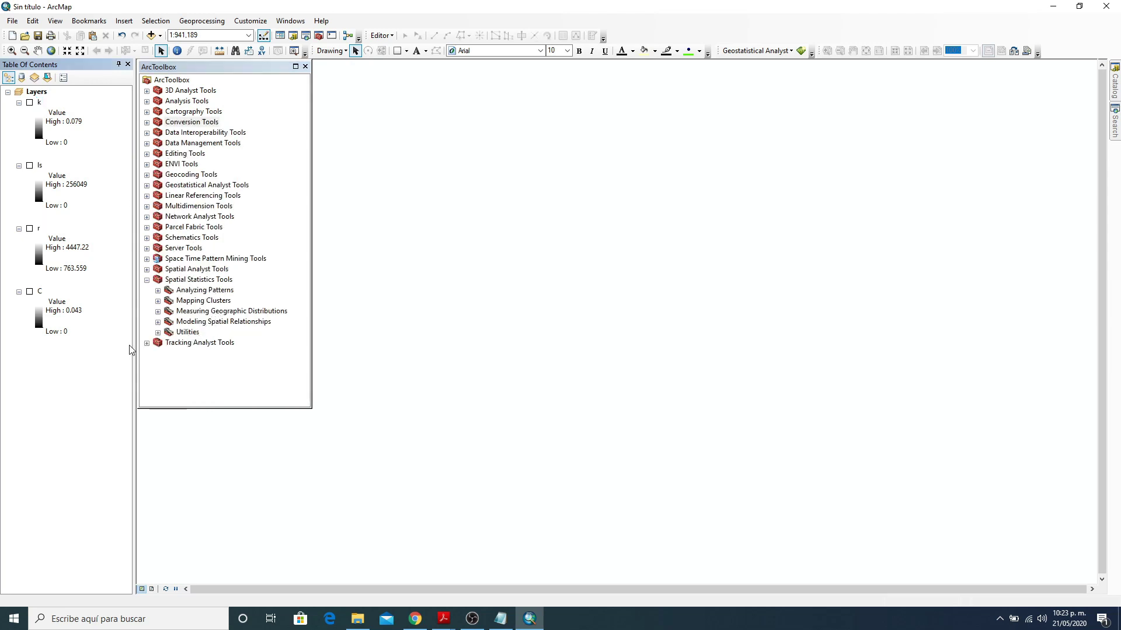
{"action": "left_click", "coordinate": [146, 280]}
{"action": "left_click", "coordinate": [147, 269]}
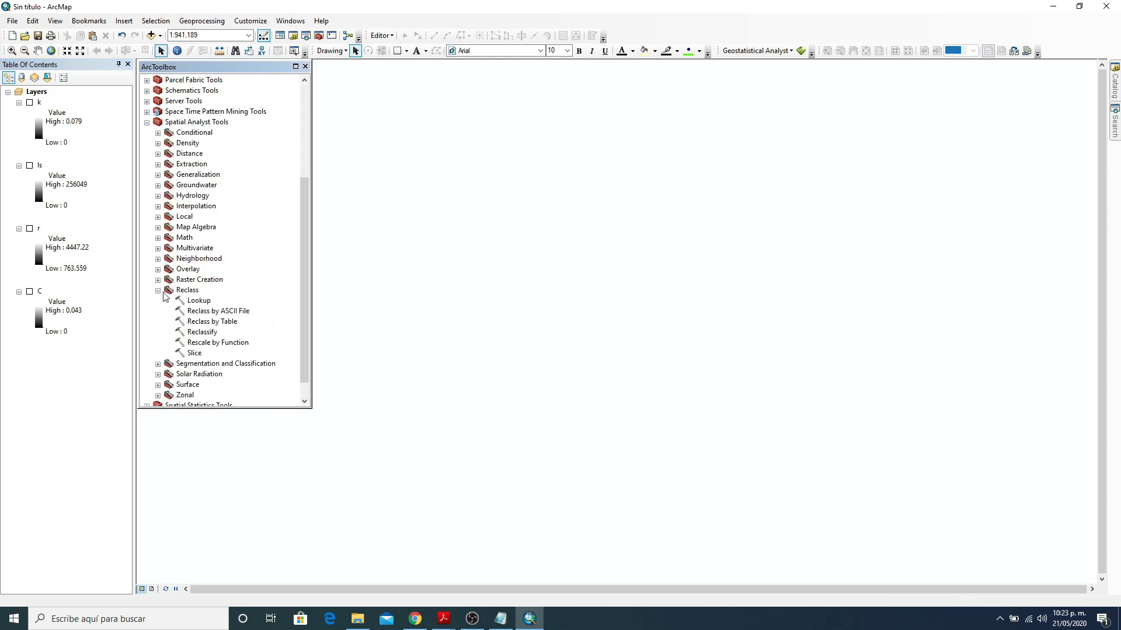
{"action": "left_click", "coordinate": [158, 290]}
{"action": "left_click", "coordinate": [159, 270]}
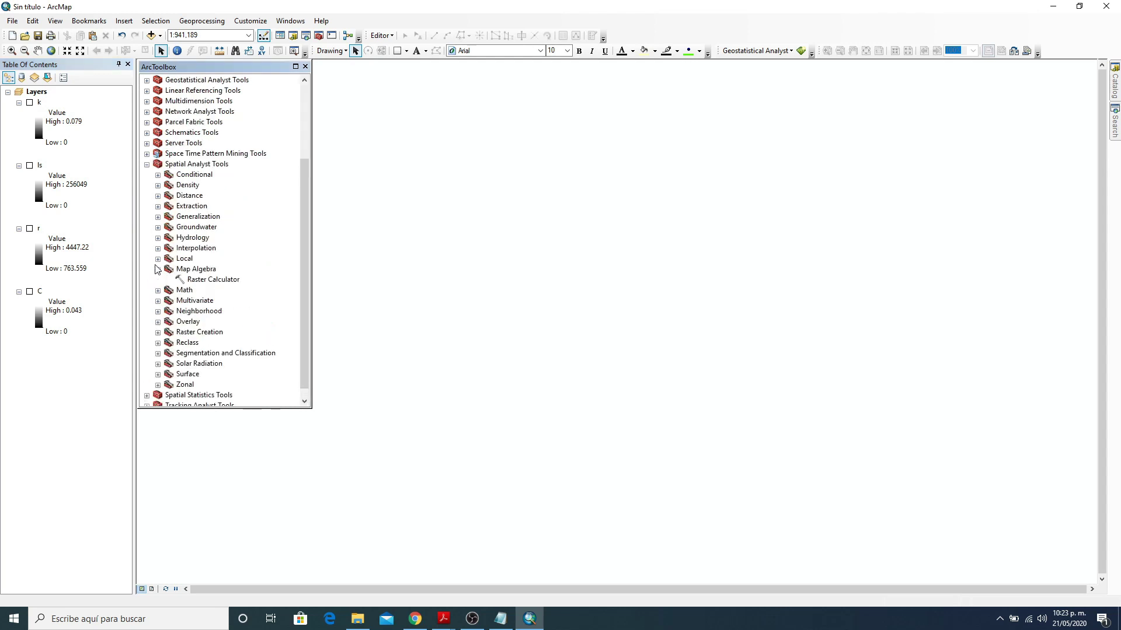
{"action": "double_click", "coordinate": [228, 281]}
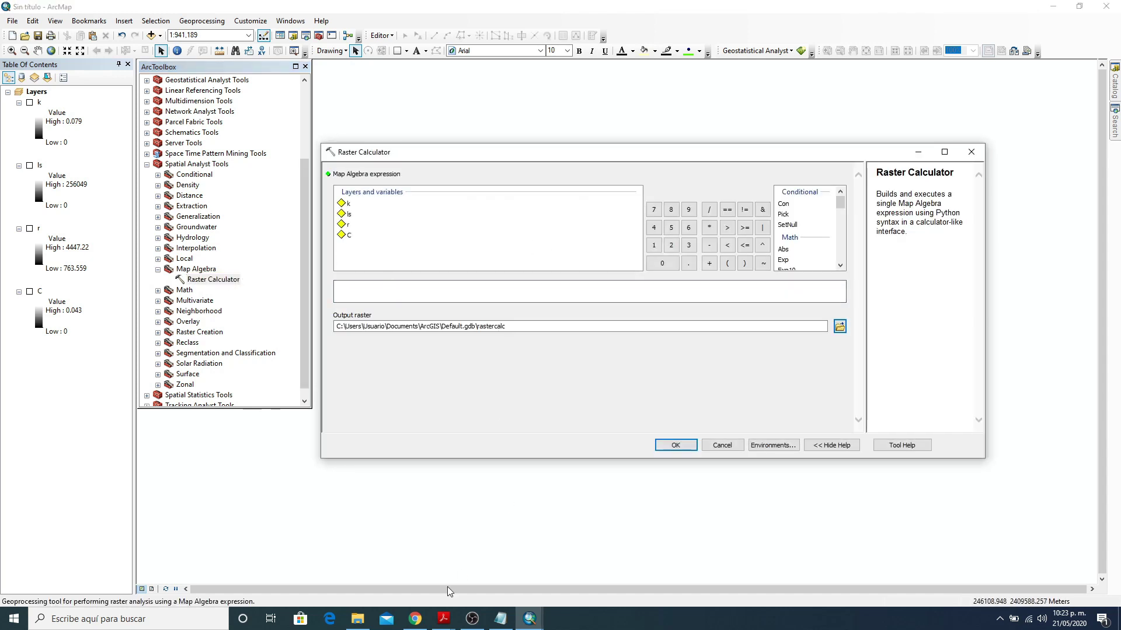
Step: Check the SLR equation in the article in Acrobat Reader and build the map algebra expression "r" * "k" * "ls" * "C" in ArcMap
{"action": "mouse_move", "coordinate": [443, 618]}
{"action": "left_click", "coordinate": [505, 575]}
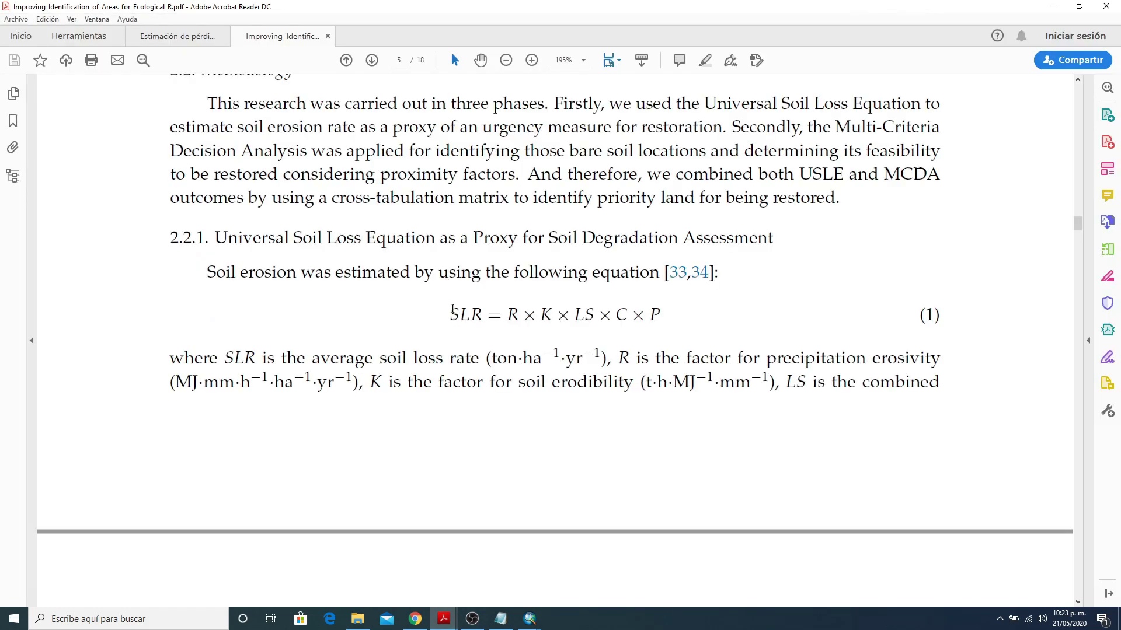
{"action": "left_click_drag", "start_coordinate": [449, 315], "coordinate": [661, 316]}
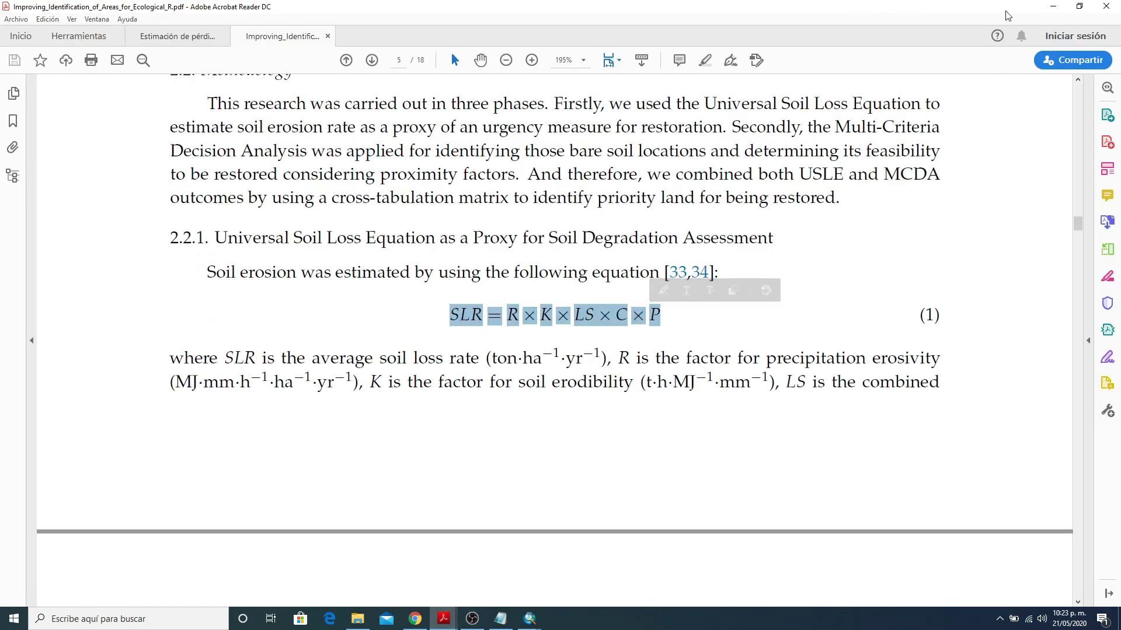
{"action": "key", "text": "alt+Tab"}
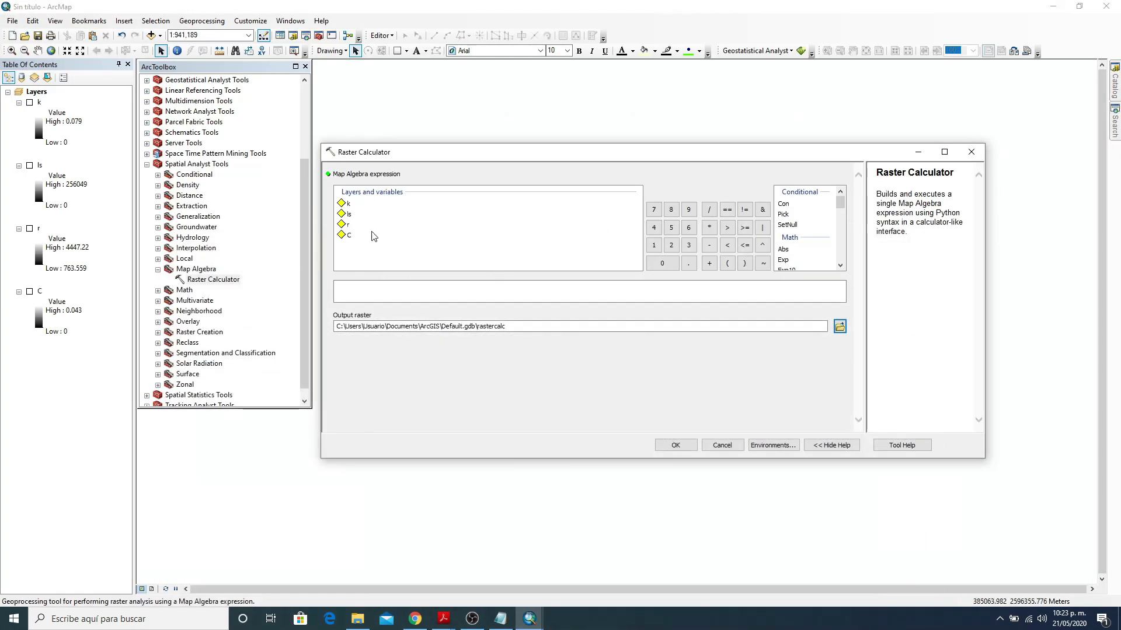
{"action": "double_click", "coordinate": [349, 224]}
{"action": "left_click", "coordinate": [710, 231]}
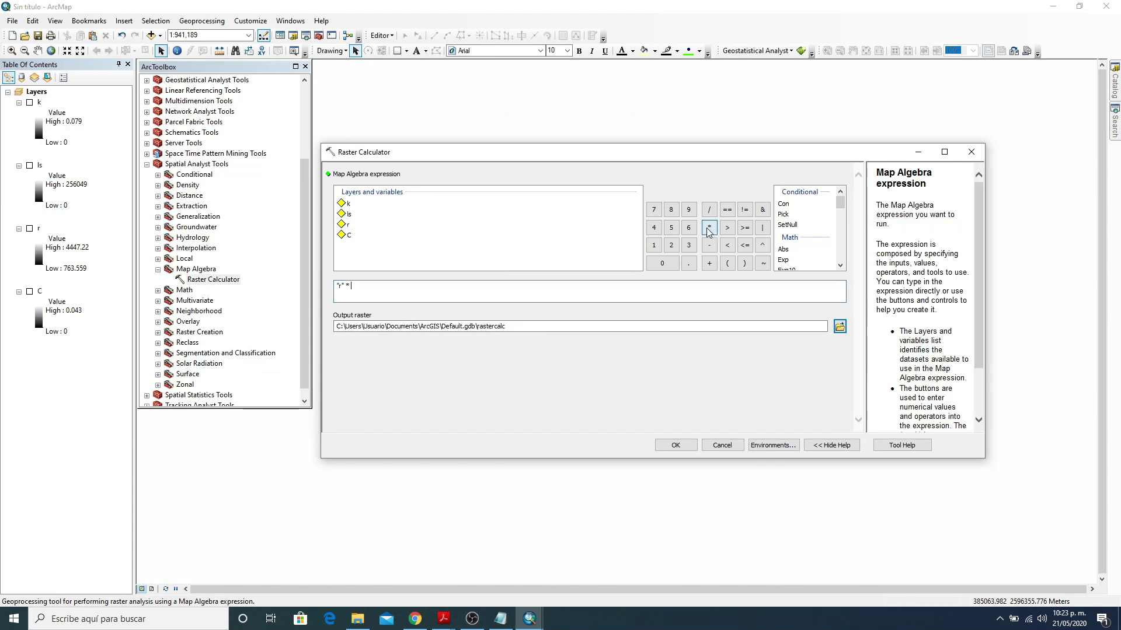
{"action": "double_click", "coordinate": [348, 206]}
{"action": "left_click", "coordinate": [709, 228]}
{"action": "double_click", "coordinate": [349, 214]}
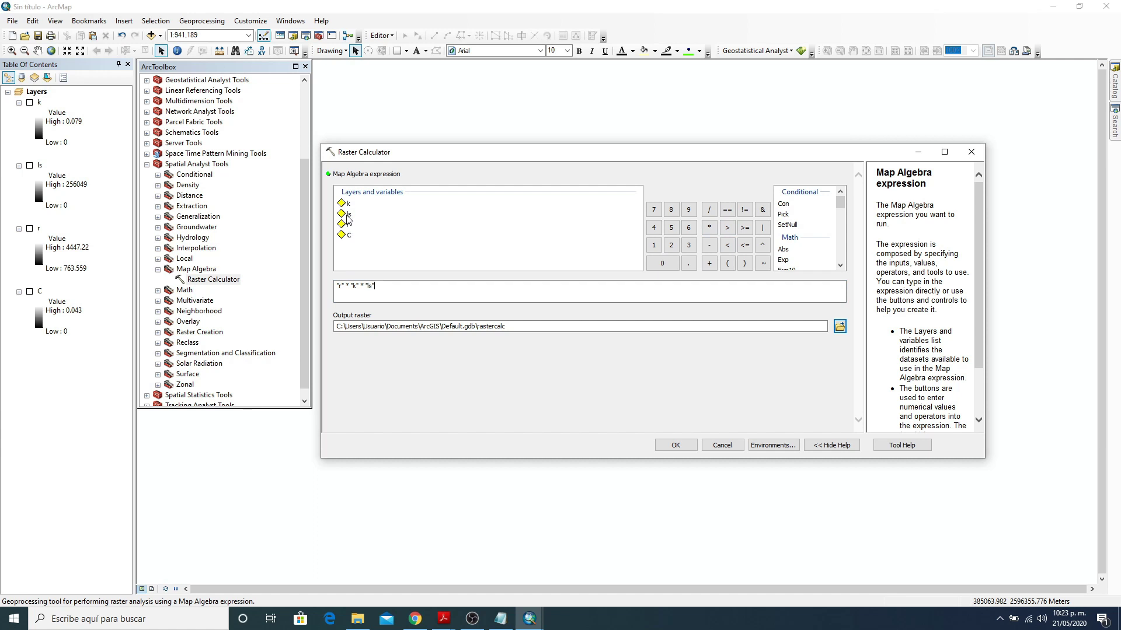
{"action": "left_click", "coordinate": [709, 228]}
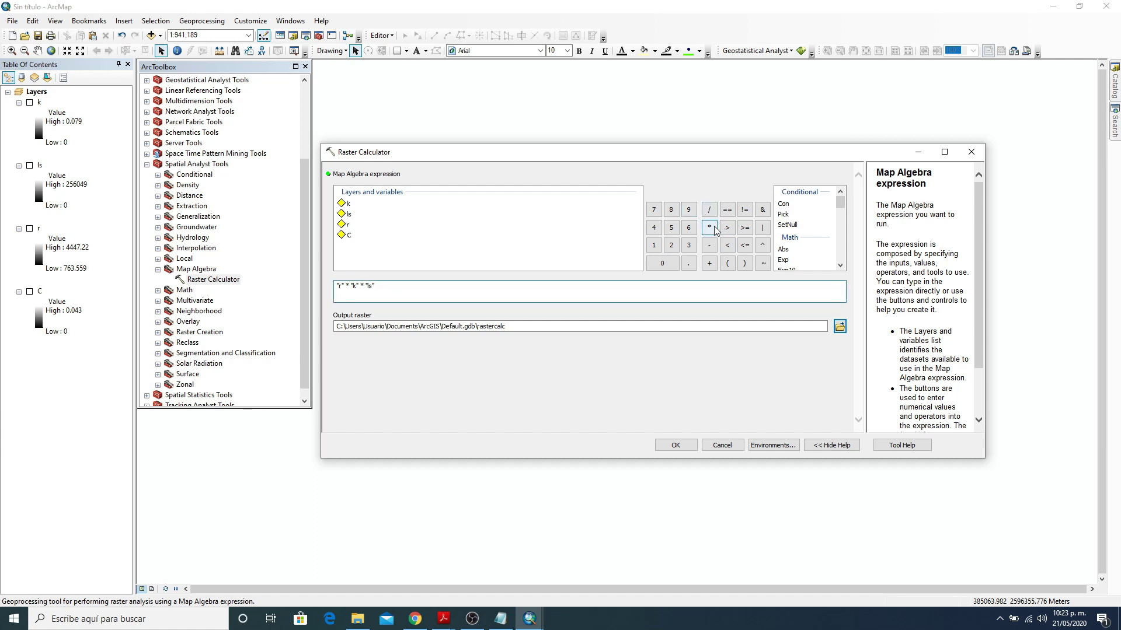
{"action": "double_click", "coordinate": [349, 235]}
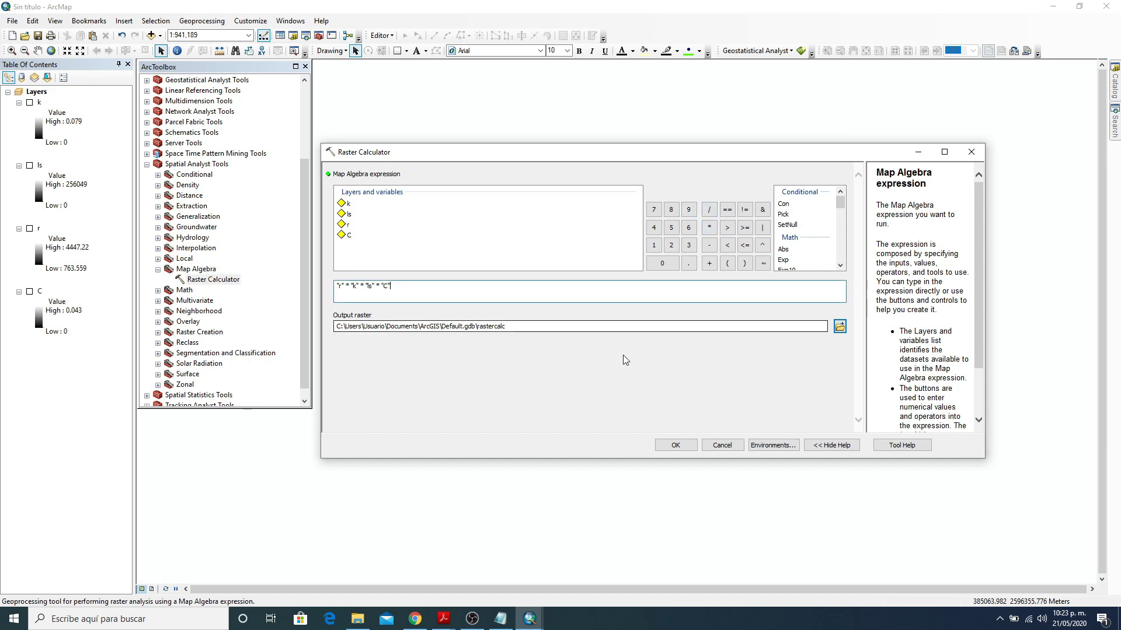
Step: Direct the output raster to the AEMA folder under the name PSA and run the Raster Calculator
{"action": "left_click", "coordinate": [840, 327]}
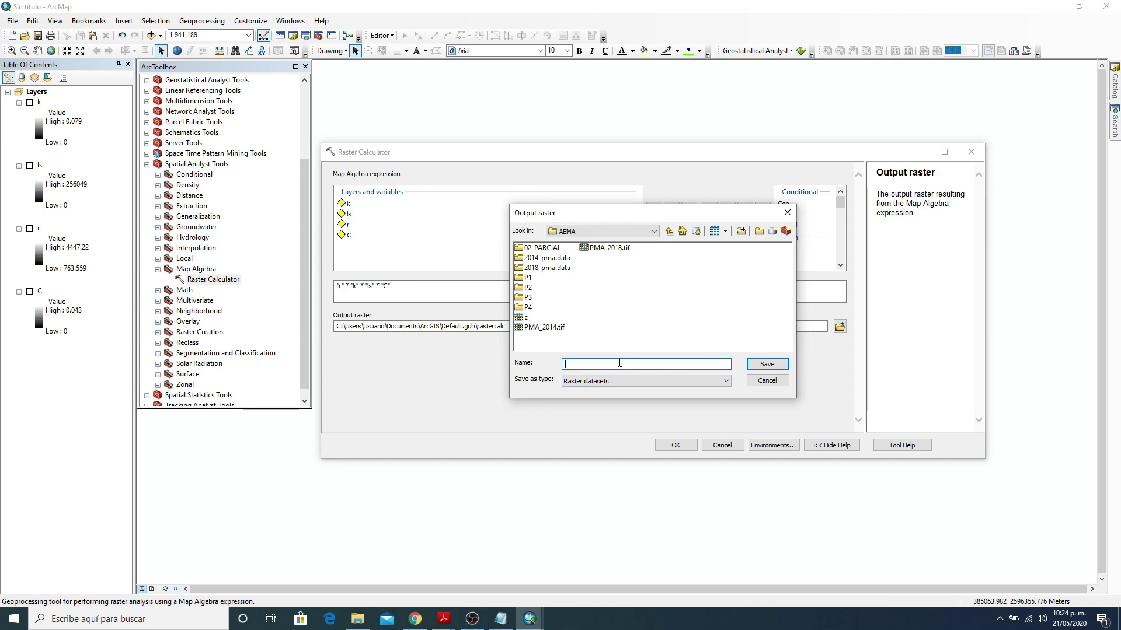
{"action": "type", "text": "Erosi"}
{"action": "key", "text": "BackSpace"}
{"action": "key", "text": "BackSpace"}
{"action": "key", "text": "BackSpace"}
{"action": "key", "text": "BackSpace"}
{"action": "type", "text": "SA"}
{"action": "key", "text": "Return"}
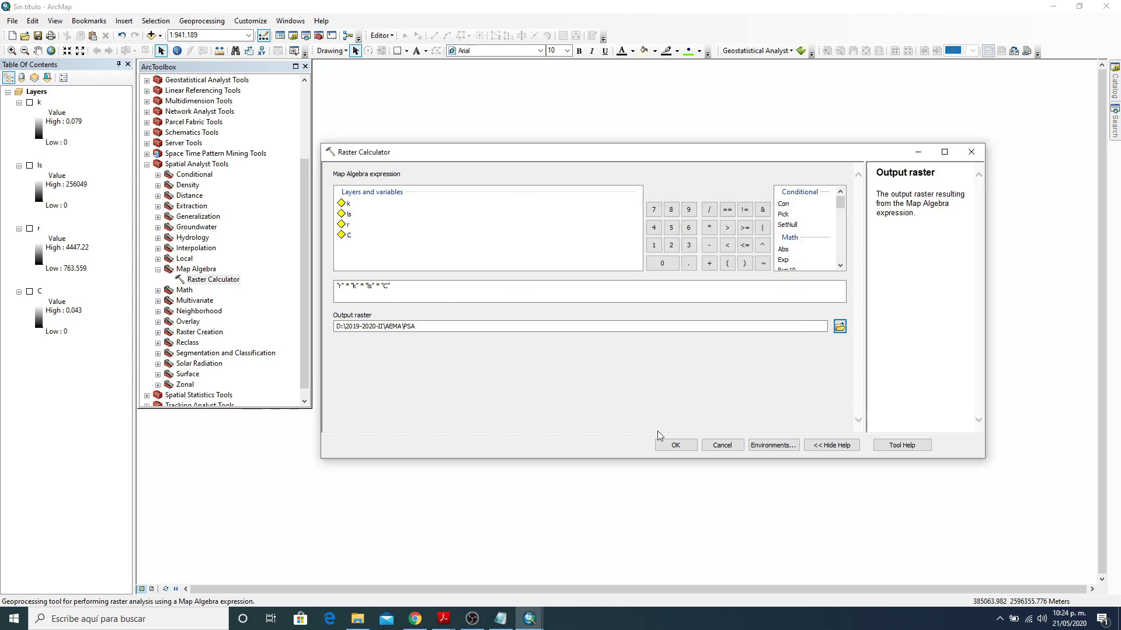
{"action": "left_click", "coordinate": [675, 445]}
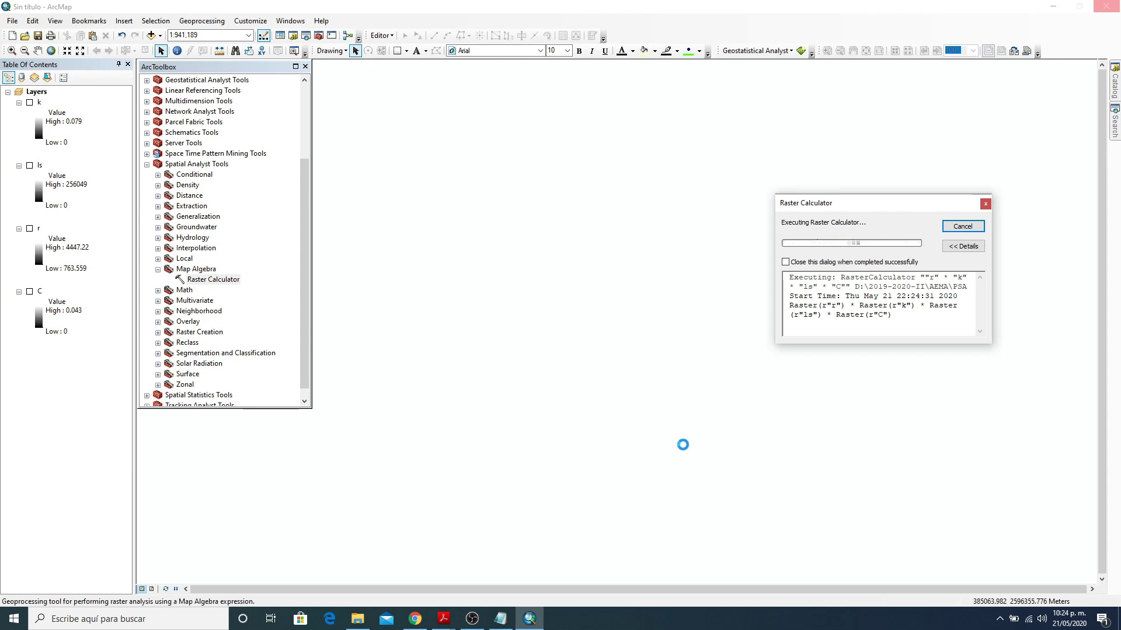
{"action": "left_click", "coordinate": [705, 620]}
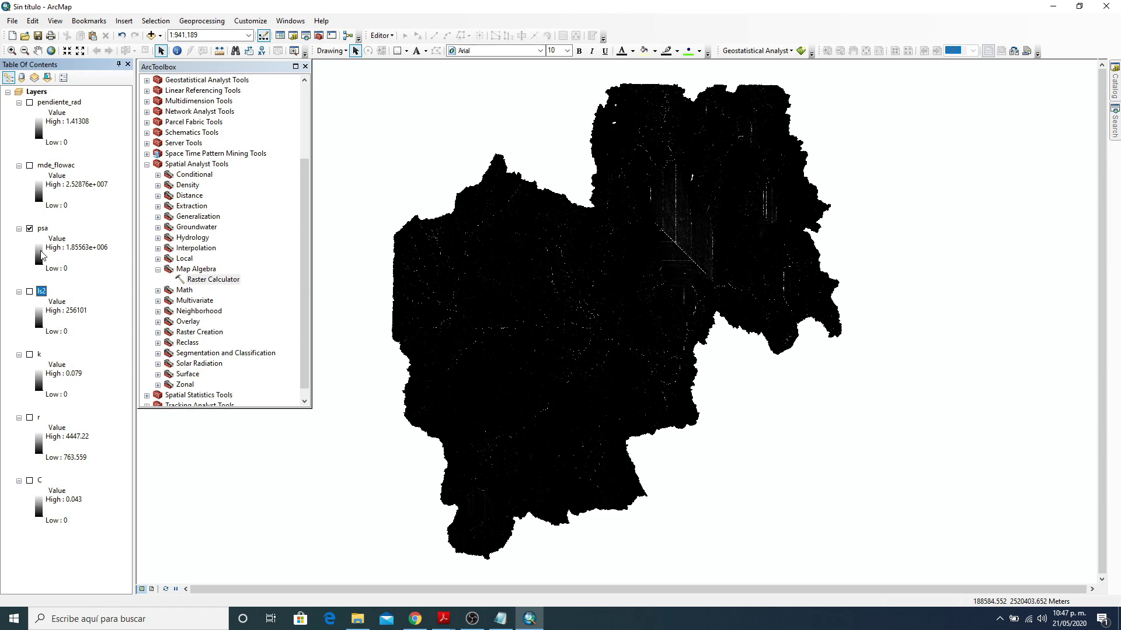
Step: Turn off the display of the psa layer and remove the ls2 layer from the map
{"action": "left_click", "coordinate": [29, 228]}
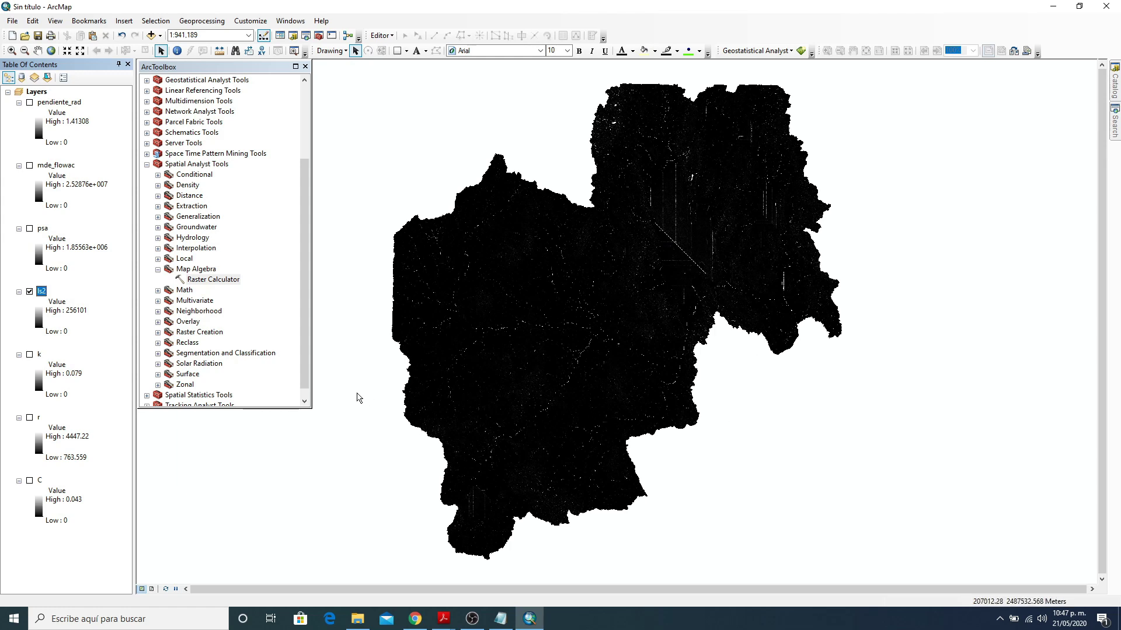
{"action": "right_click", "coordinate": [42, 292]}
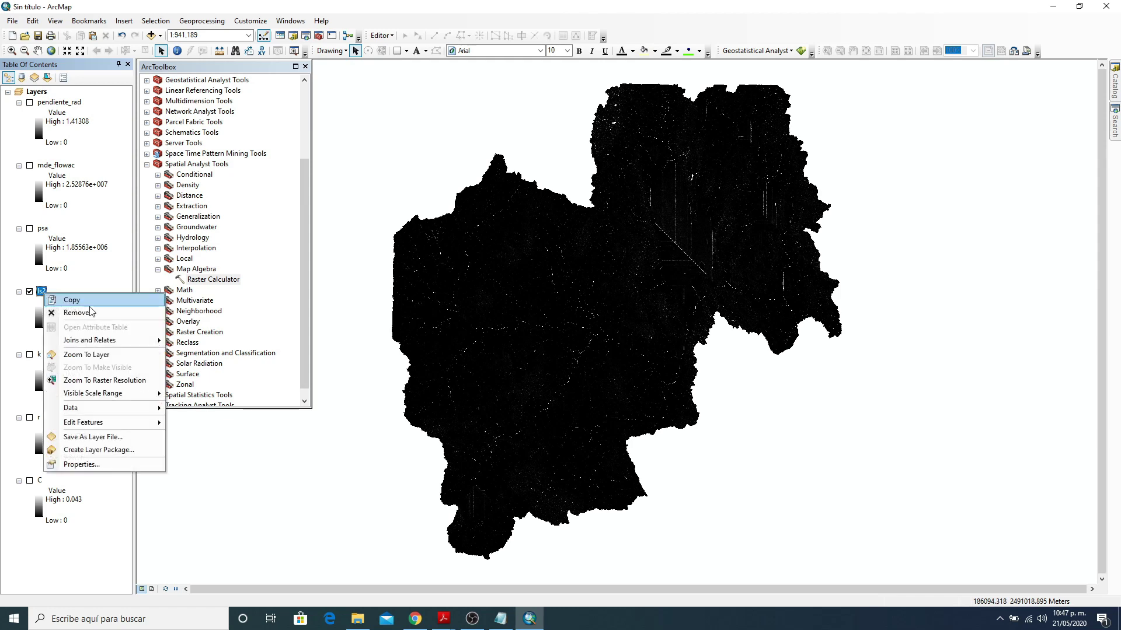
{"action": "left_click", "coordinate": [73, 312]}
Step: Delete the ls2 and ls rasters from the P4 folder in the Catalog
{"action": "left_click", "coordinate": [1115, 84]}
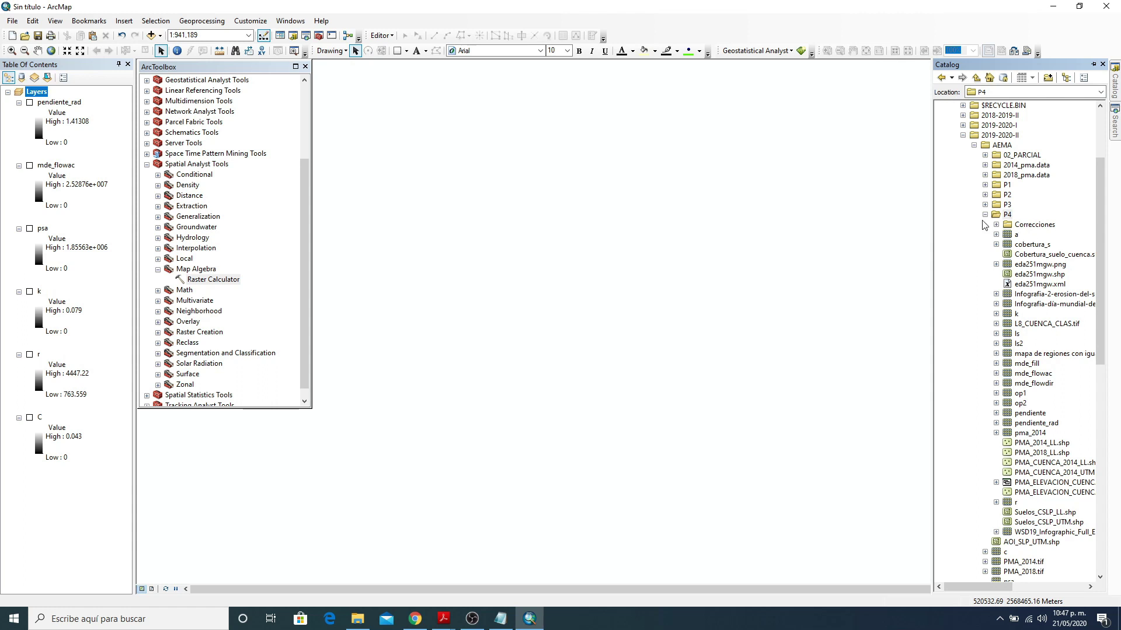
{"action": "left_click", "coordinate": [1017, 343]}
{"action": "key", "text": "Delete"}
{"action": "key", "text": "Return"}
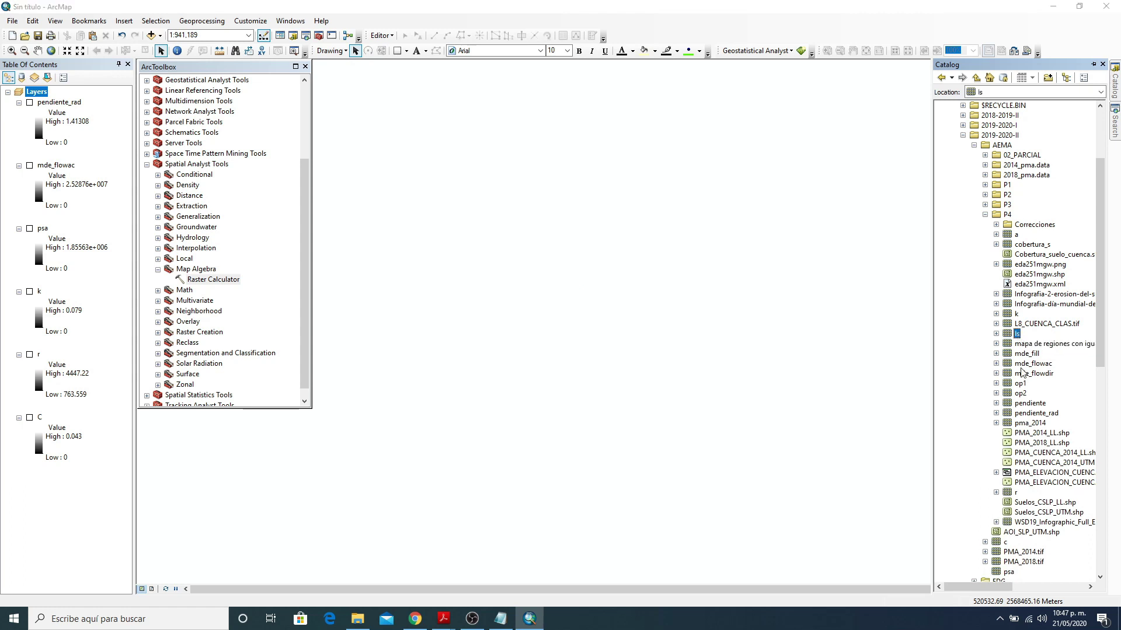
{"action": "key", "text": "Delete"}
{"action": "key", "text": "Return"}
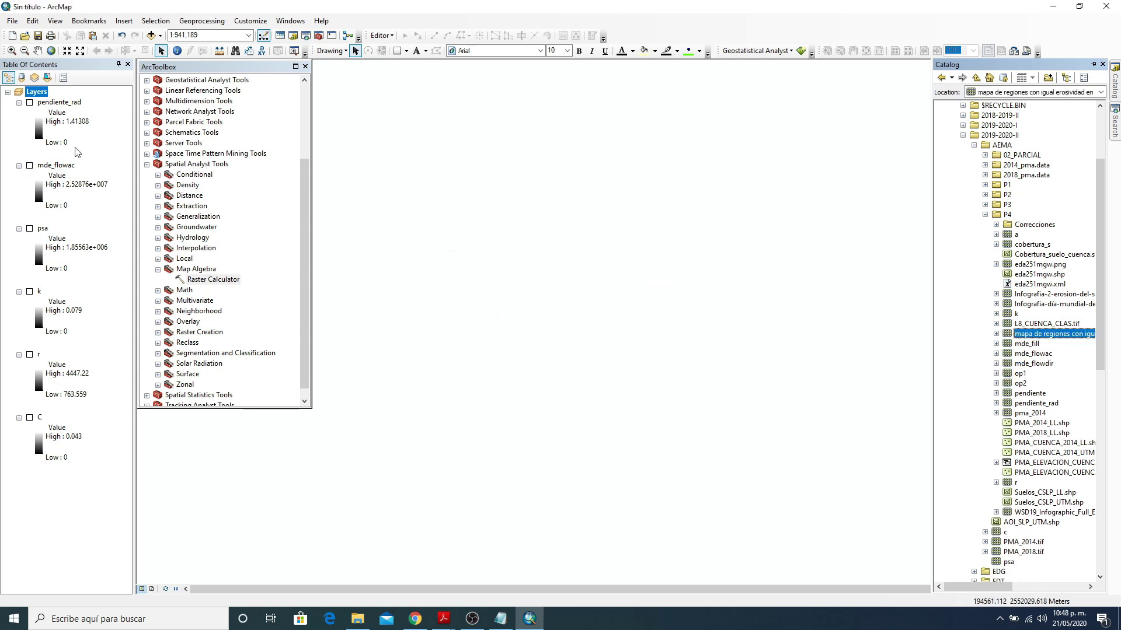
{"action": "left_click", "coordinate": [54, 104]}
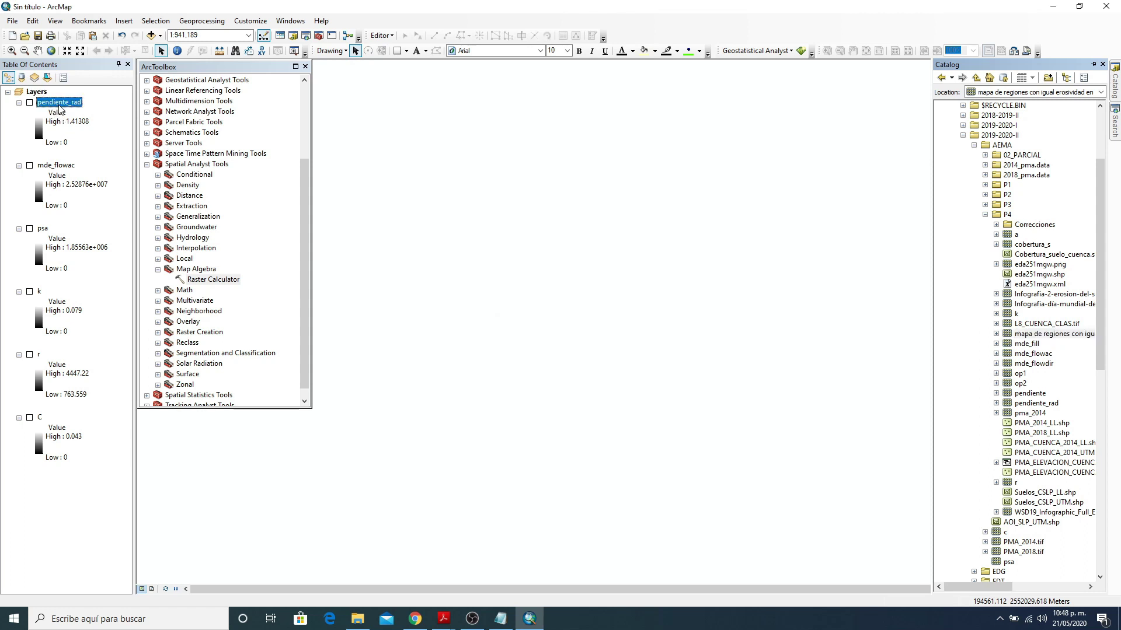
{"action": "left_click", "coordinate": [56, 165]}
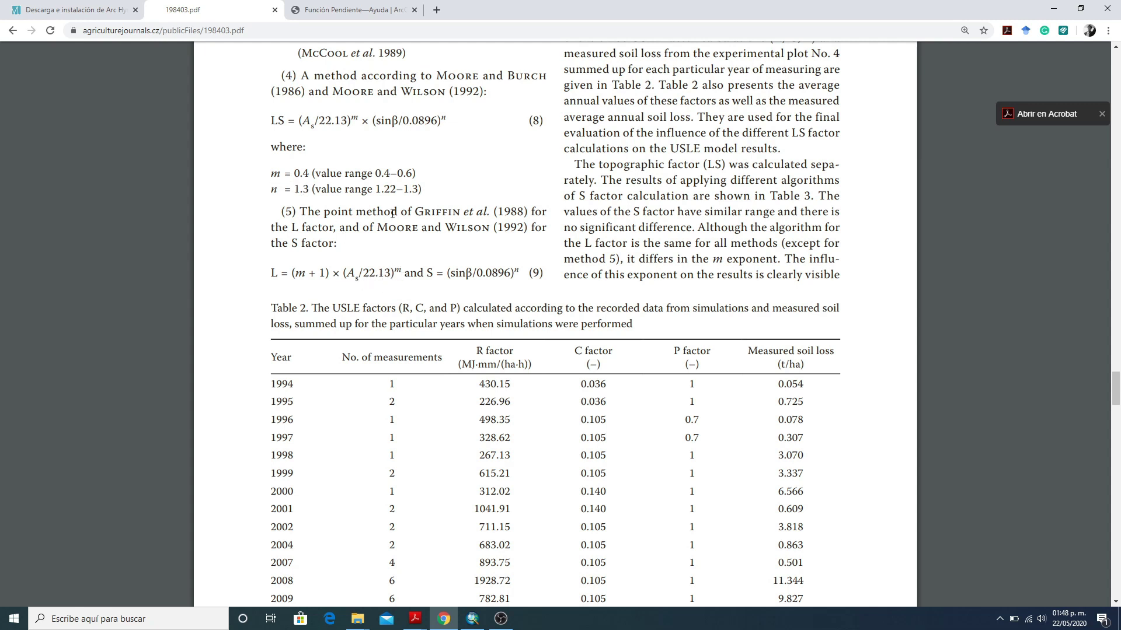
Step: Review the m and n exponent values and their ranges in the LS factor article in Chrome
{"action": "scroll", "coordinate": [392, 213], "scroll_direction": "up", "scroll_amount": 4}
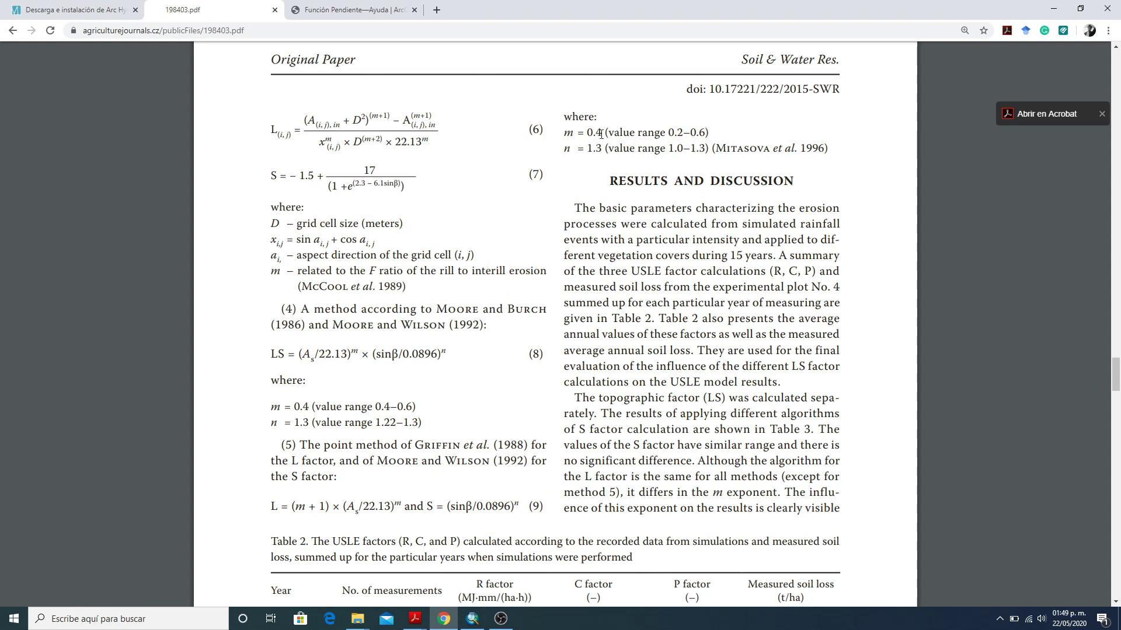
{"action": "left_click_drag", "start_coordinate": [601, 133], "coordinate": [591, 150]}
{"action": "left_click_drag", "start_coordinate": [671, 133], "coordinate": [705, 150]}
{"action": "scroll", "coordinate": [476, 358], "scroll_direction": "down", "scroll_amount": 1}
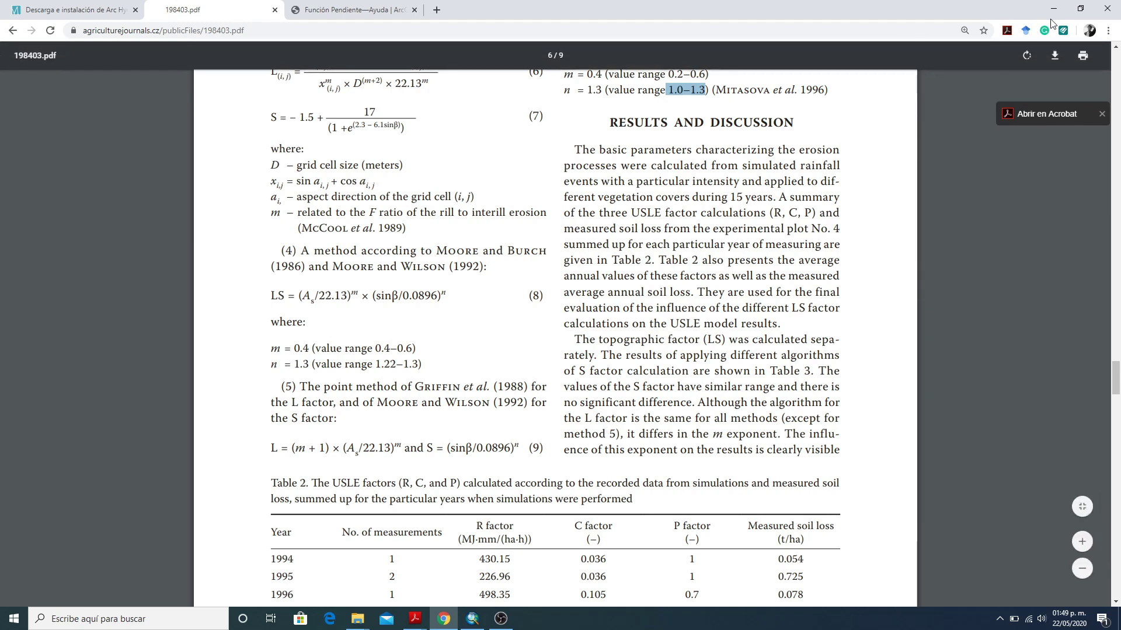
Step: Switch to ArcMap, remove the LS layer from the map and delete the ls raster from the P4 folder
{"action": "left_click", "coordinate": [476, 621]}
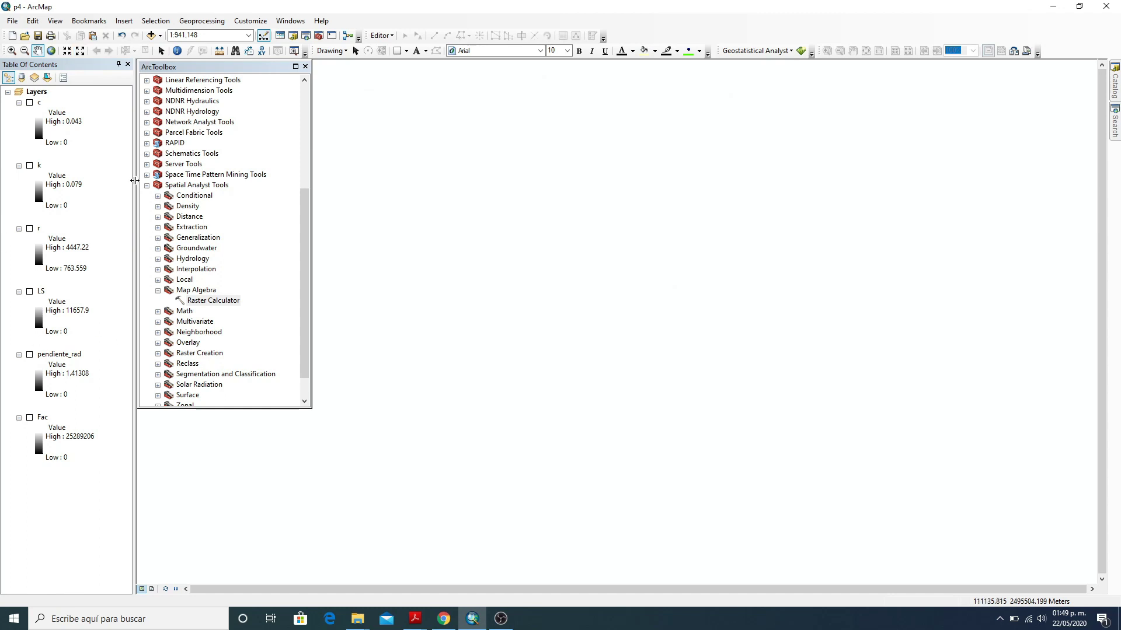
{"action": "right_click", "coordinate": [41, 291]}
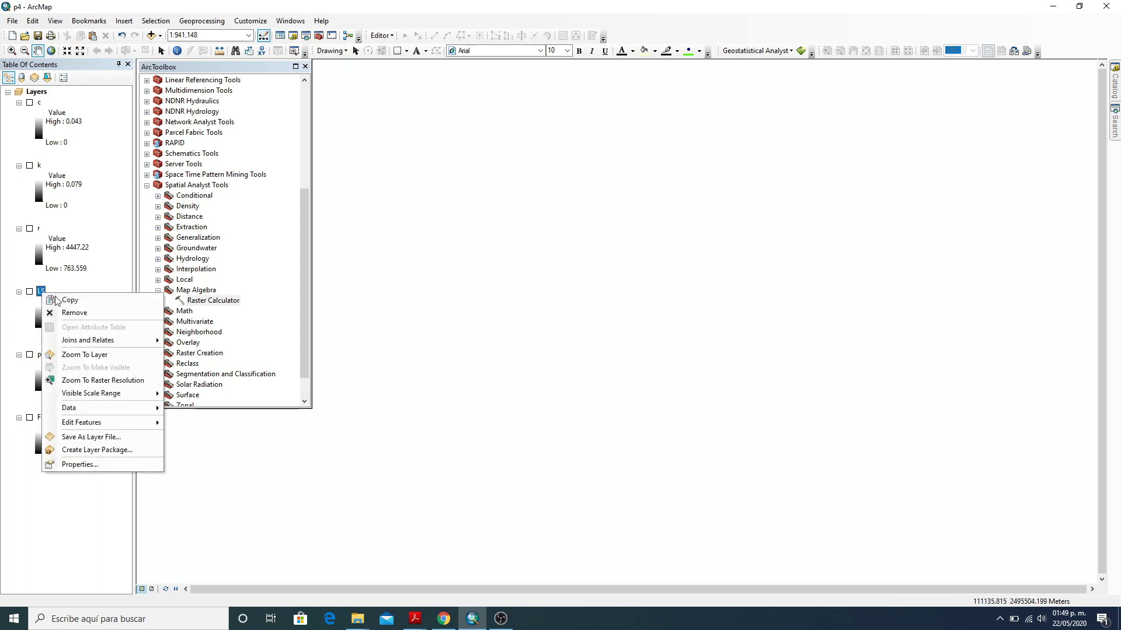
{"action": "left_click", "coordinate": [97, 313]}
{"action": "mouse_move", "coordinate": [1115, 84]}
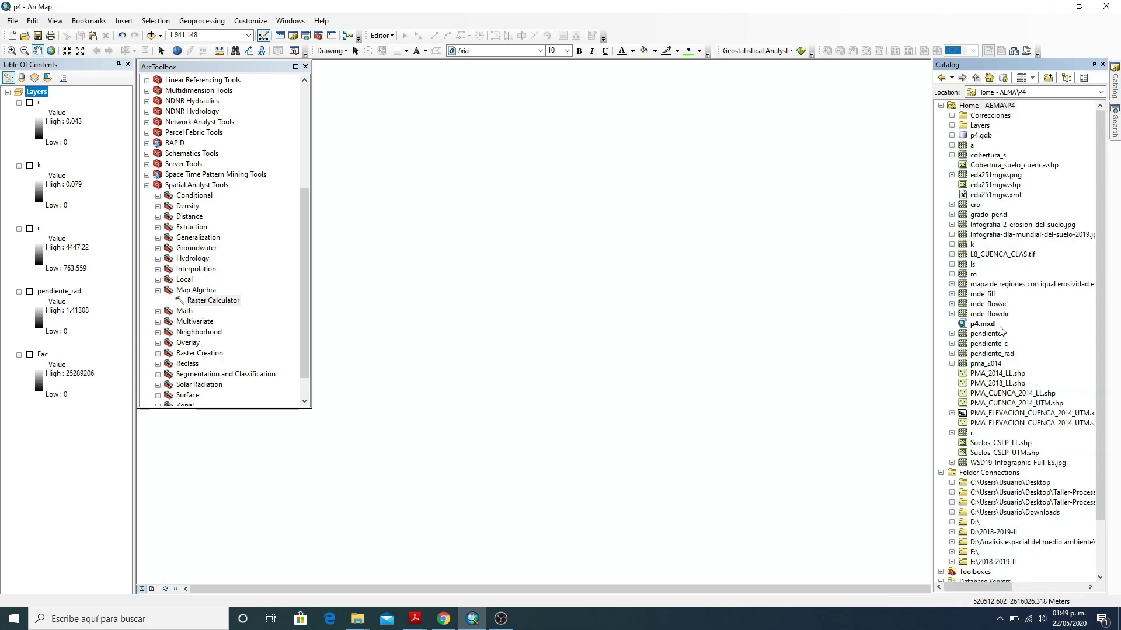
{"action": "left_click", "coordinate": [972, 265]}
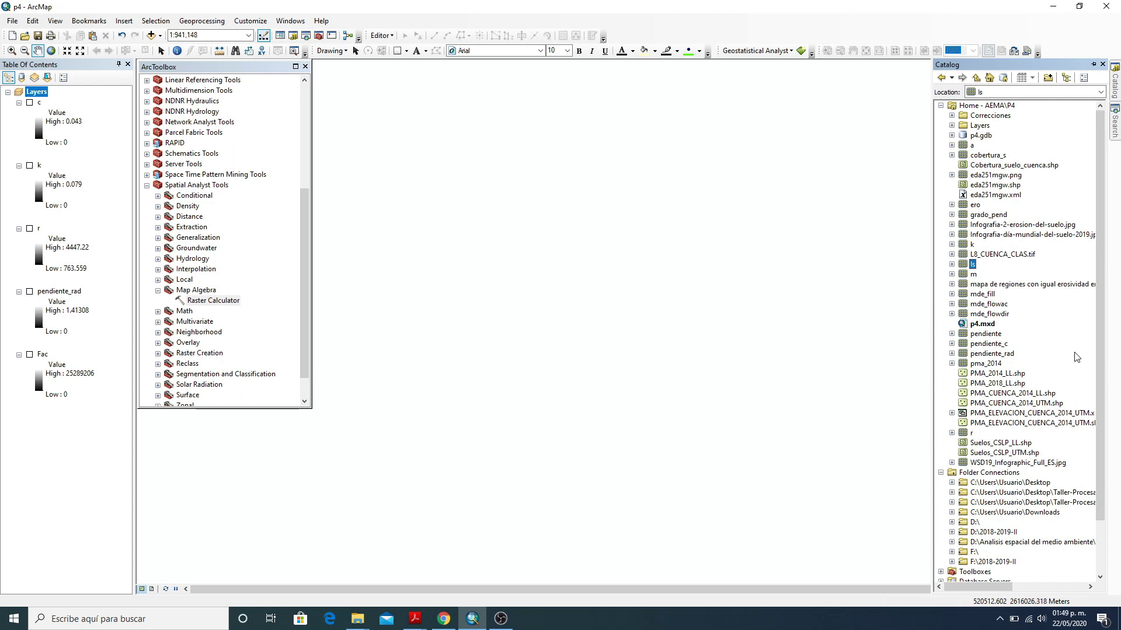
{"action": "key", "text": "Delete"}
{"action": "left_click", "coordinate": [600, 334]}
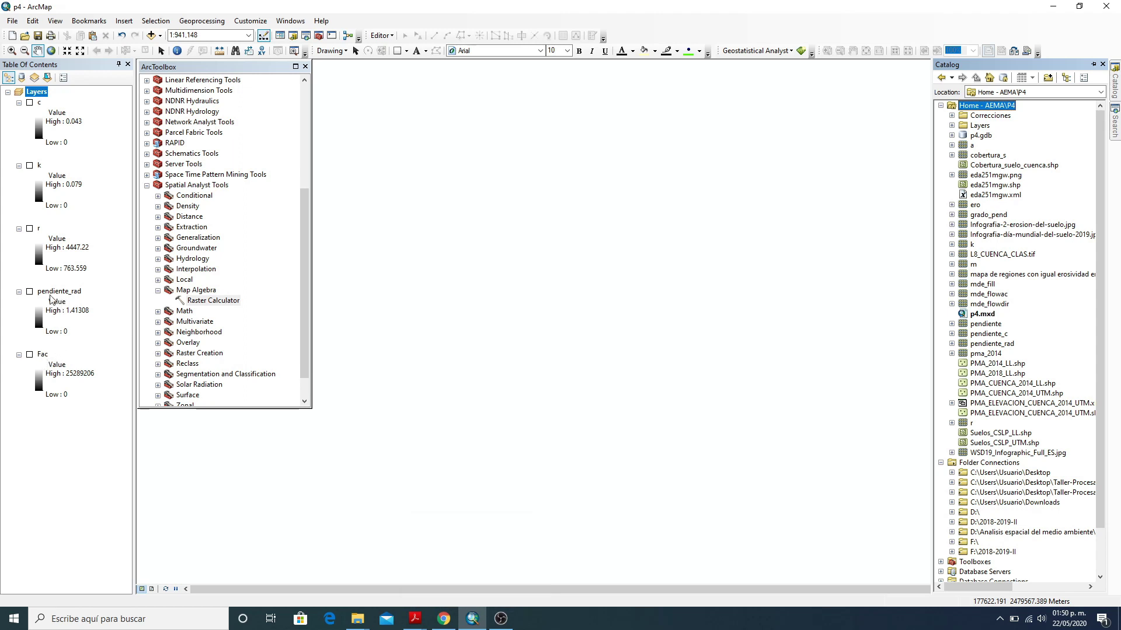
Step: Open the Raster Calculator and check the (m + 1) and (As/22.13)^m terms of equation 9 in the article in Chrome
{"action": "double_click", "coordinate": [218, 300]}
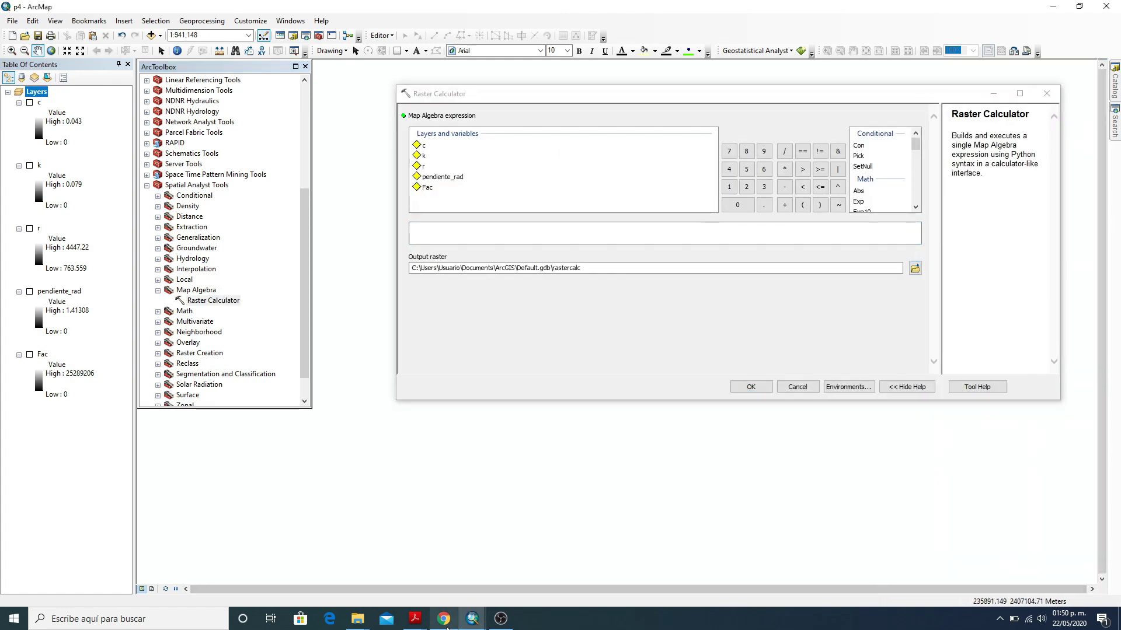
{"action": "mouse_move", "coordinate": [446, 628]}
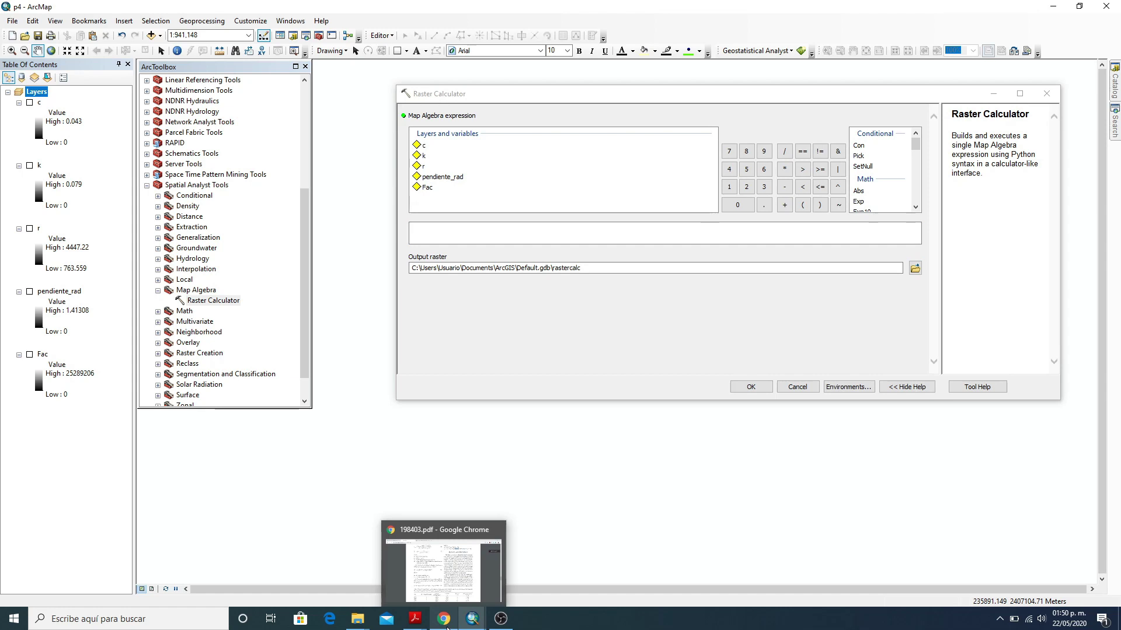
{"action": "left_click", "coordinate": [448, 628]}
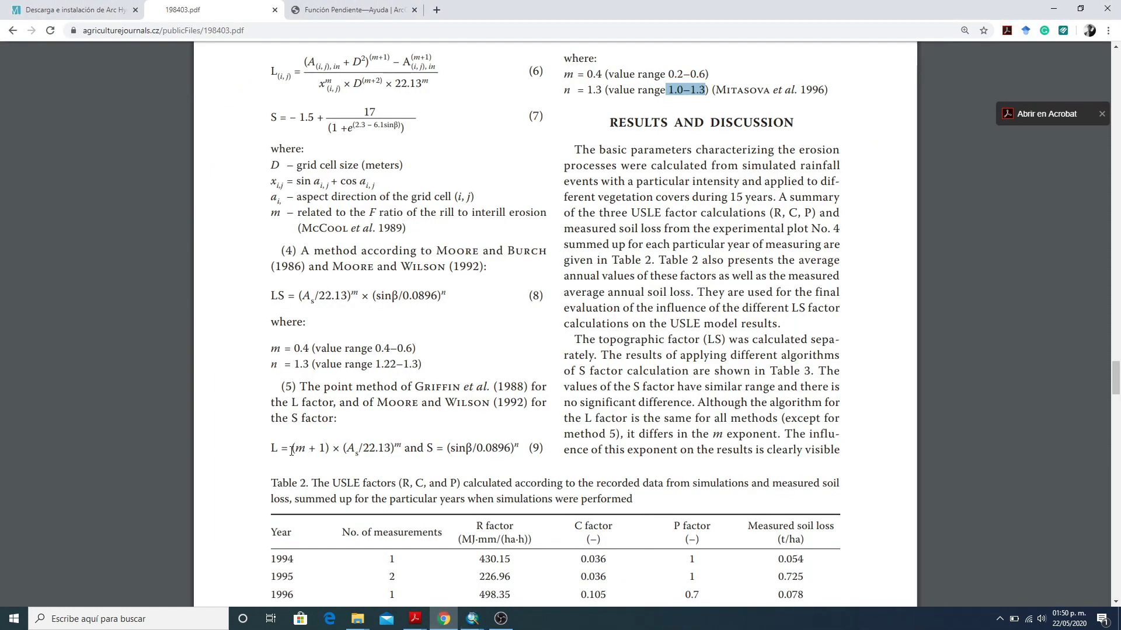
{"action": "left_click_drag", "start_coordinate": [290, 448], "coordinate": [333, 447]}
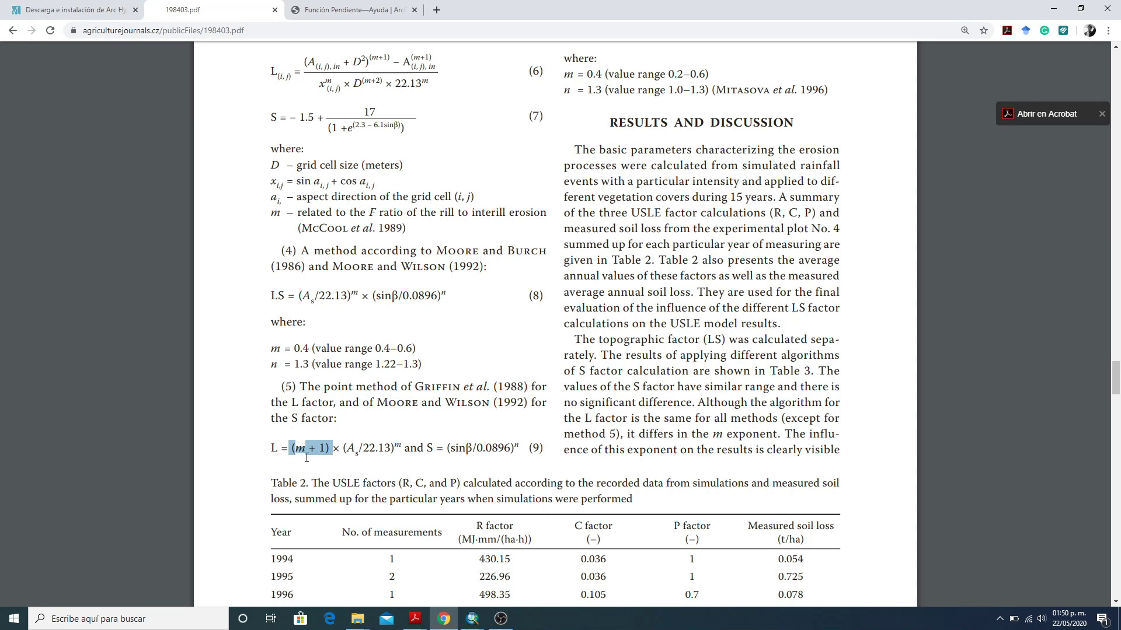
{"action": "left_click_drag", "start_coordinate": [342, 448], "coordinate": [400, 447]}
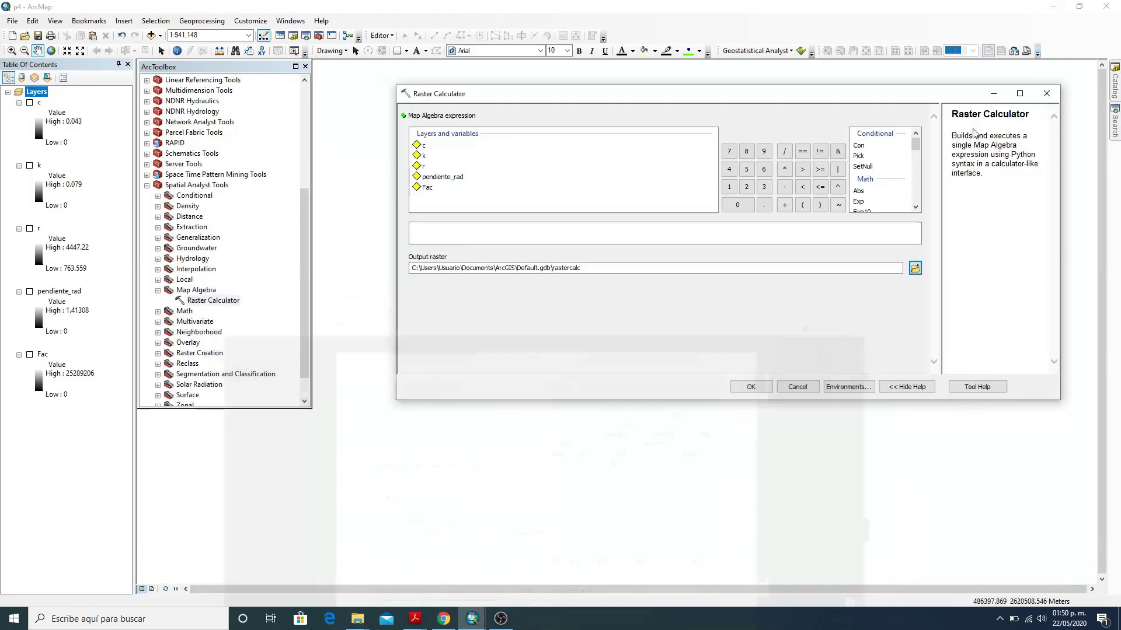
{"action": "left_click", "coordinate": [1053, 8]}
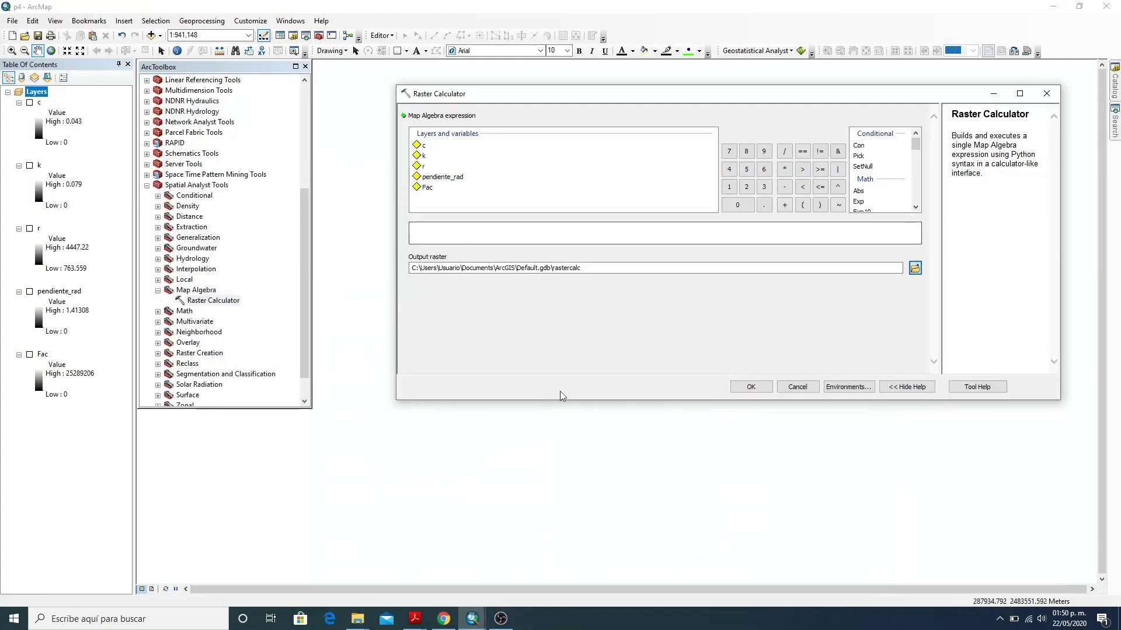
Step: Start the map algebra expression in ArcMap with a Power function whose base begins with "Fac" * 30
{"action": "left_click", "coordinate": [887, 192]}
{"action": "scroll", "coordinate": [884, 175], "scroll_direction": "down", "scroll_amount": 1}
{"action": "double_click", "coordinate": [861, 208]}
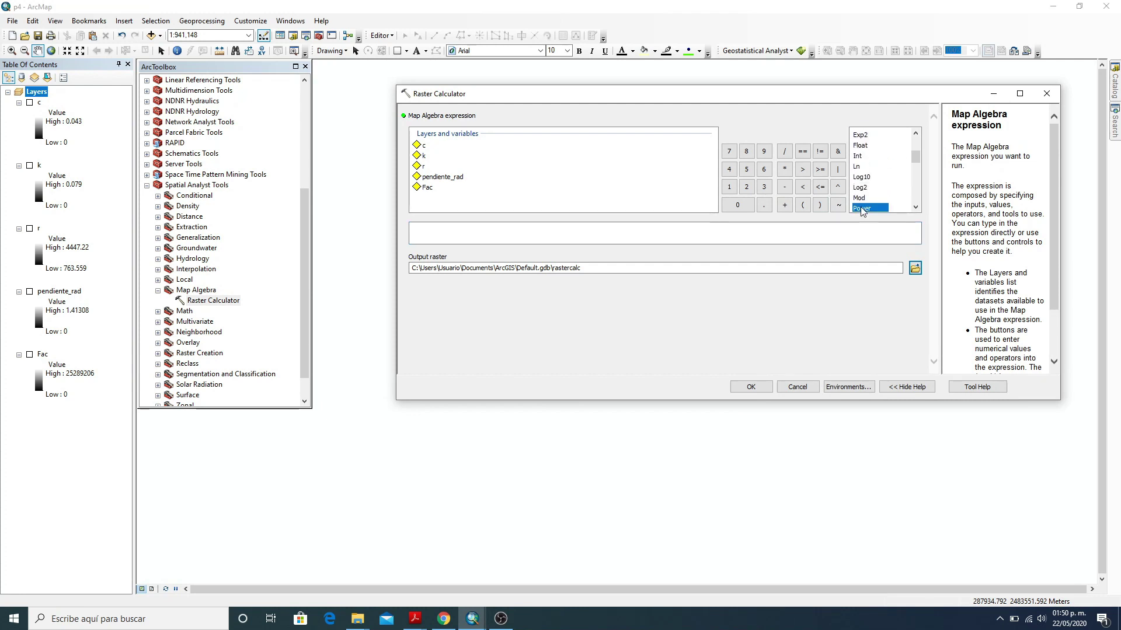
{"action": "double_click", "coordinate": [427, 187]}
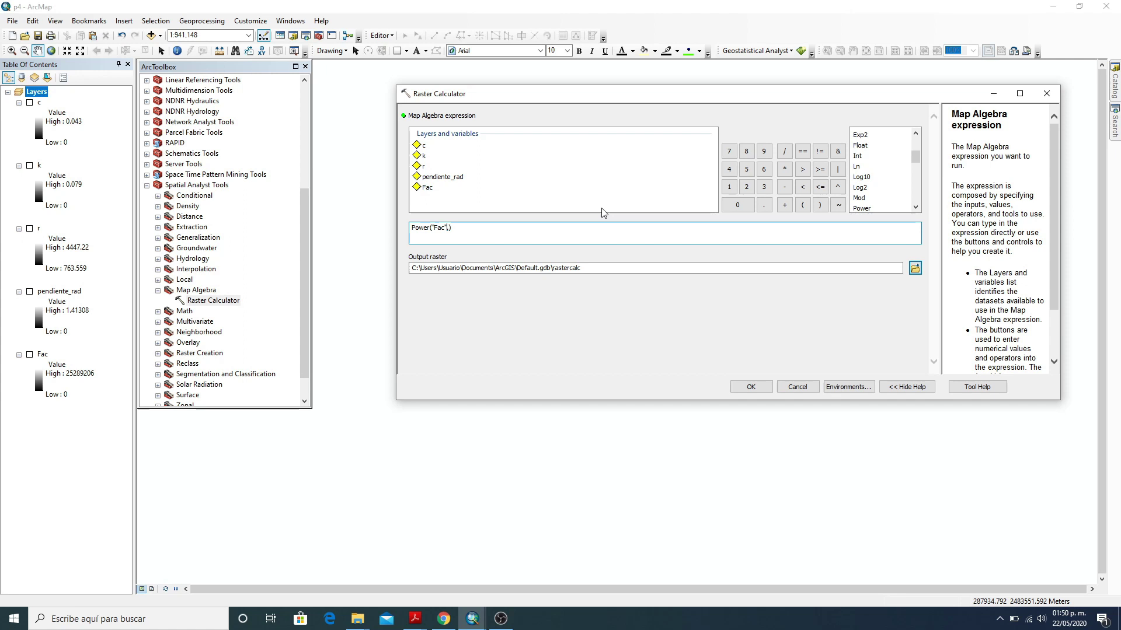
{"action": "left_click", "coordinate": [785, 169]}
{"action": "left_click", "coordinate": [763, 187]}
{"action": "left_click", "coordinate": [737, 204]}
Step: Divide the "Fac" * 30 term by 22.13 inside the Power function
{"action": "left_click", "coordinate": [784, 151]}
{"action": "left_click", "coordinate": [746, 186]}
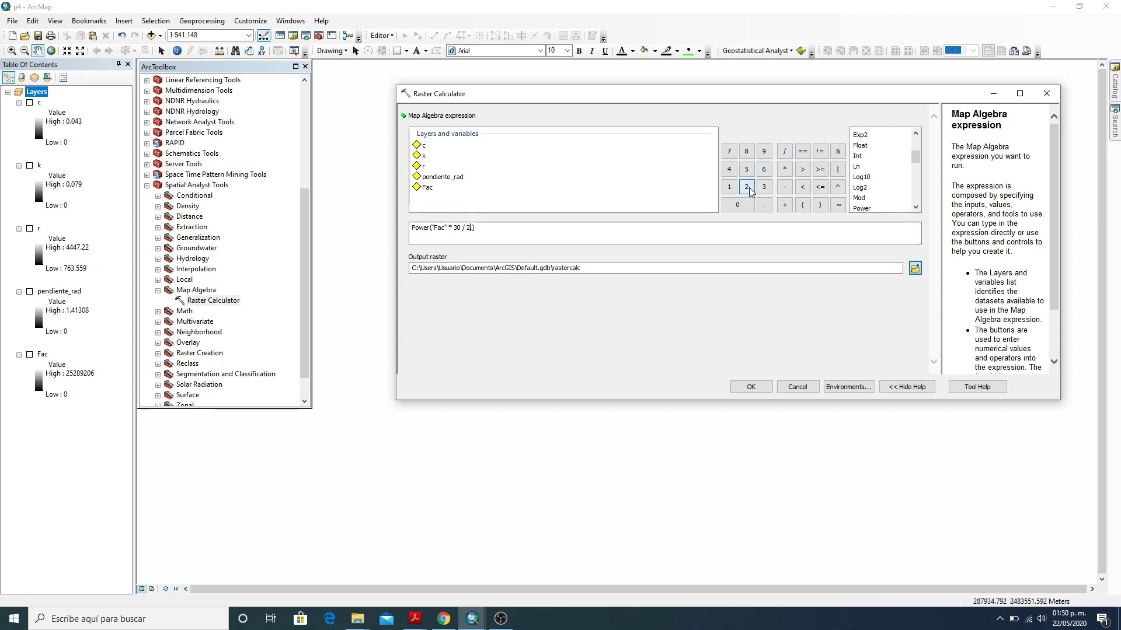
{"action": "left_click", "coordinate": [746, 187]}
{"action": "left_click", "coordinate": [764, 205]}
{"action": "left_click", "coordinate": [728, 187]}
{"action": "type", "text": ","}
{"action": "left_click", "coordinate": [767, 189]}
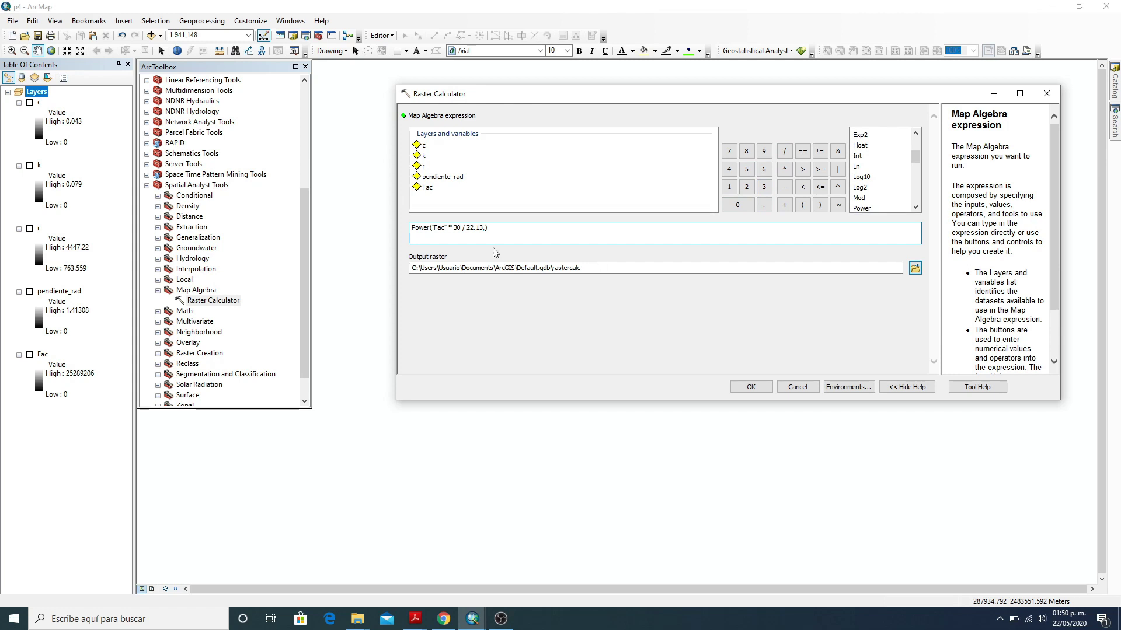
Step: Set the exponent of the flow accumulation Power function to 0.4 and move past its closing parenthesis
{"action": "left_click", "coordinate": [485, 227]}
{"action": "key", "text": "BackSpace"}
{"action": "type", "text": ","}
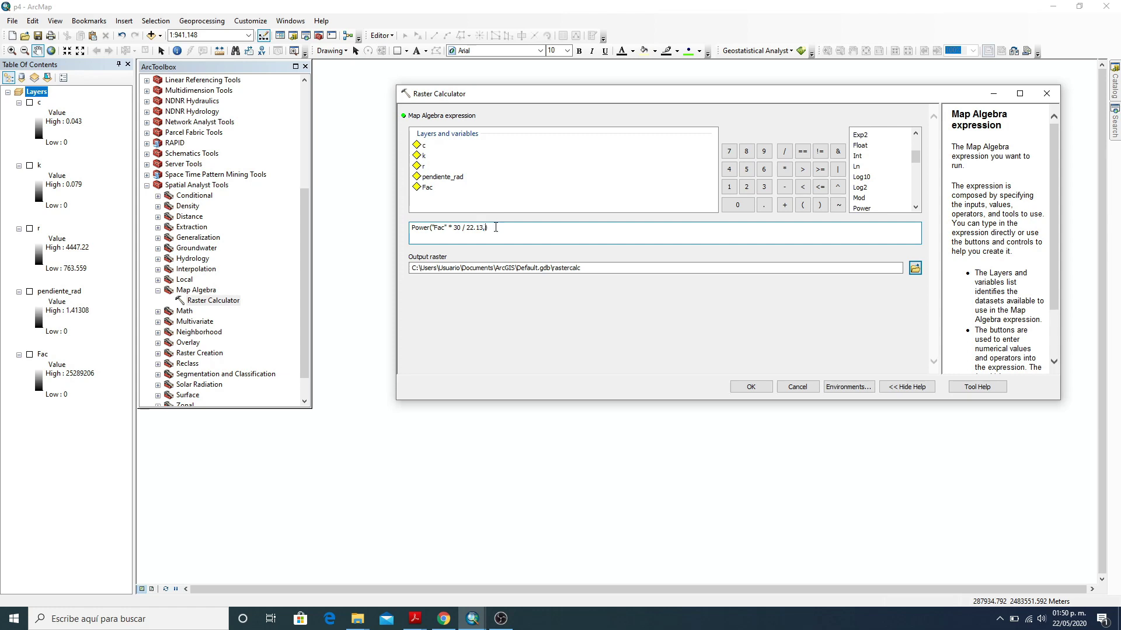
{"action": "left_click", "coordinate": [744, 206]}
{"action": "left_click", "coordinate": [763, 205]}
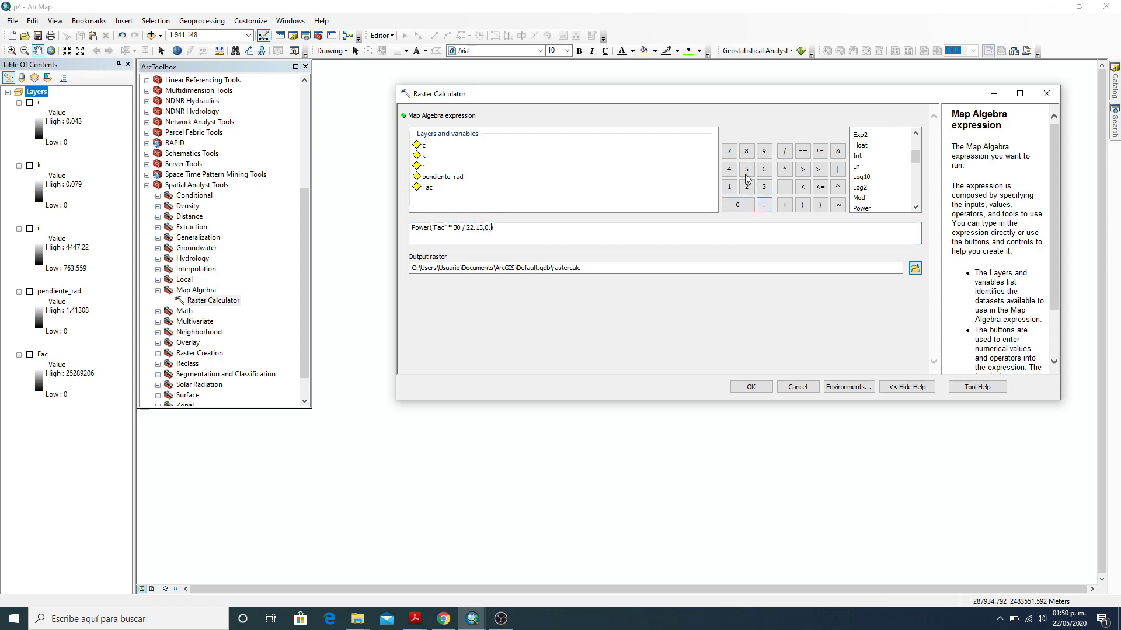
{"action": "left_click", "coordinate": [728, 169]}
{"action": "type", "text": ")"}
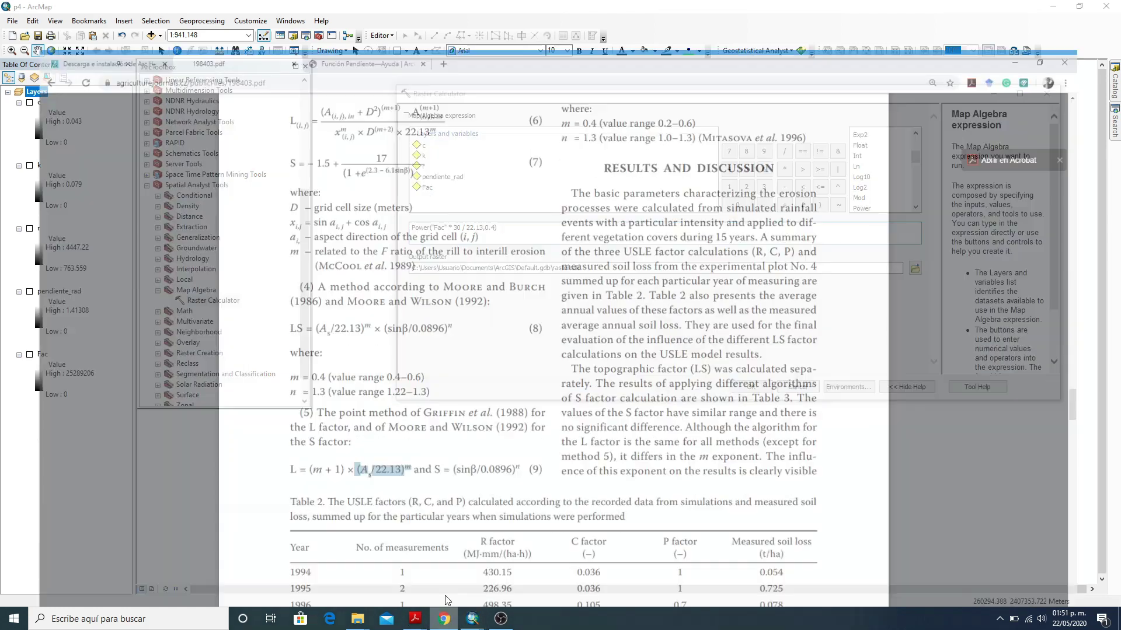
Step: Check the m value, the LS equation 8, the (sinβ/0.0896)^n term and the n value in the article in Chrome
{"action": "left_click", "coordinate": [444, 618]}
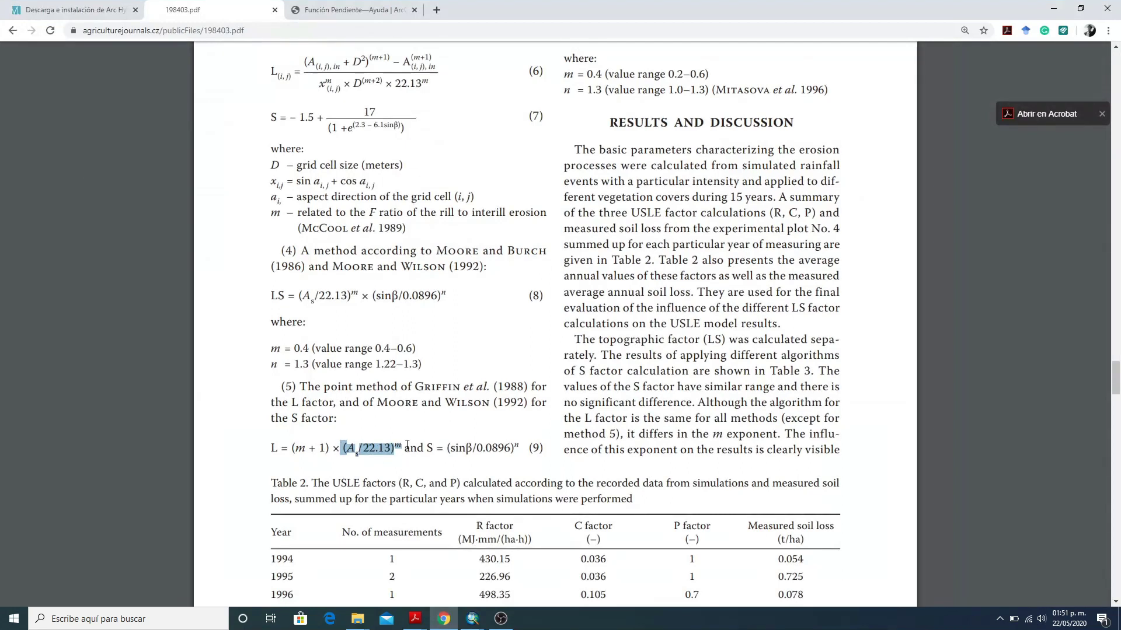
{"action": "left_click_drag", "start_coordinate": [578, 75], "coordinate": [607, 79]}
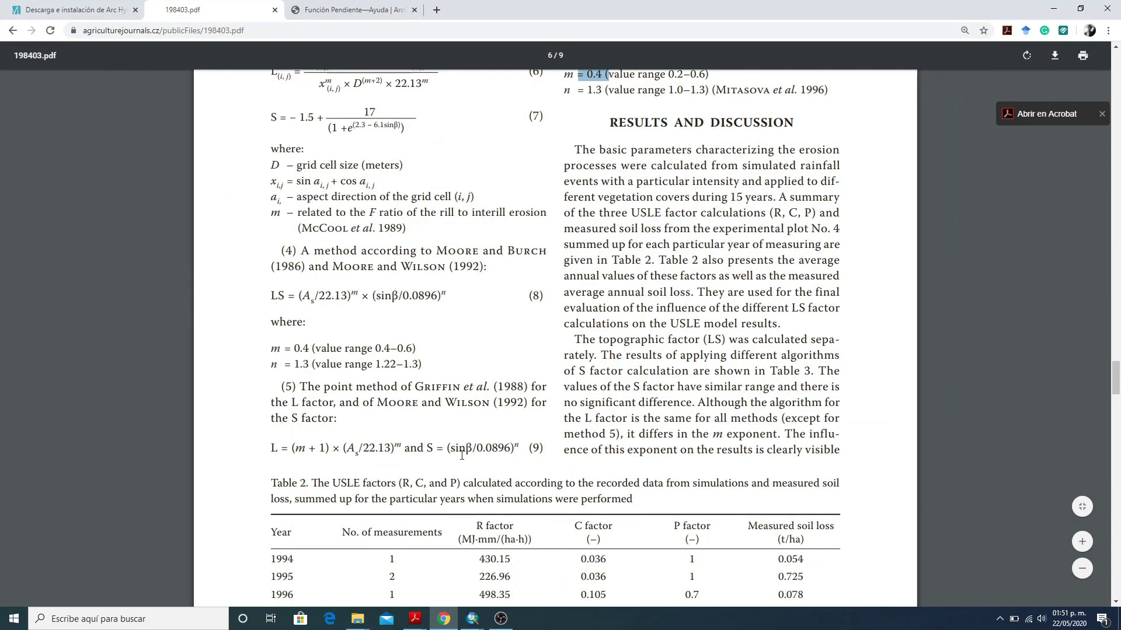
{"action": "left_click", "coordinate": [398, 445]}
{"action": "left_click_drag", "start_coordinate": [284, 295], "coordinate": [446, 297]}
{"action": "left_click", "coordinate": [458, 326]}
{"action": "left_click_drag", "start_coordinate": [448, 448], "coordinate": [525, 449]}
{"action": "left_click", "coordinate": [461, 460]}
{"action": "left_click_drag", "start_coordinate": [585, 94], "coordinate": [603, 93]}
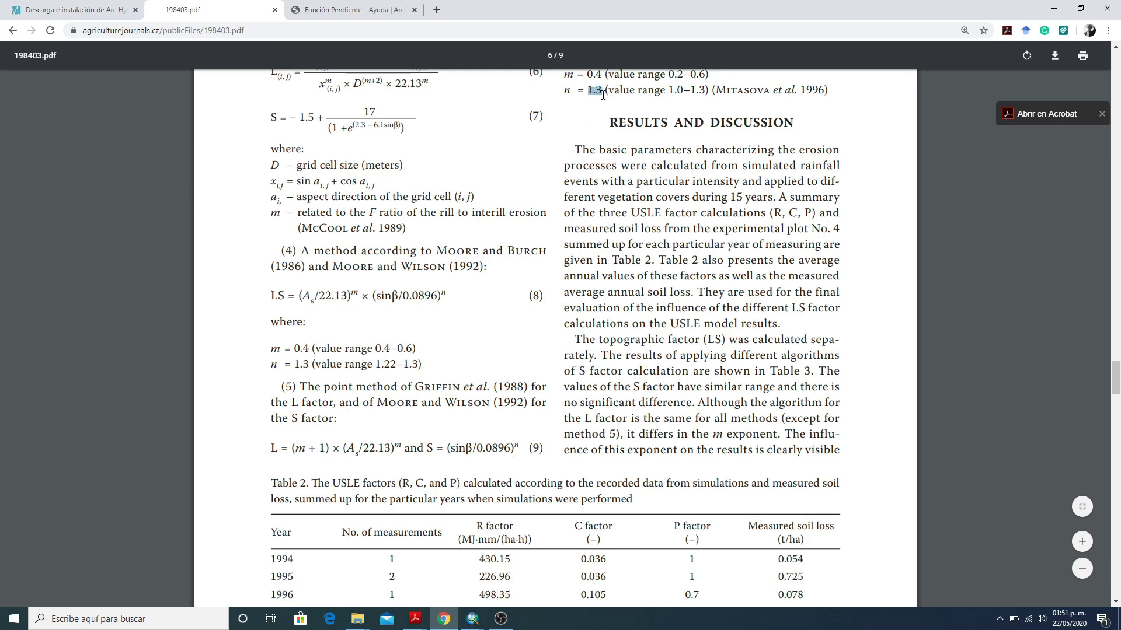
{"action": "left_click", "coordinate": [1053, 8]}
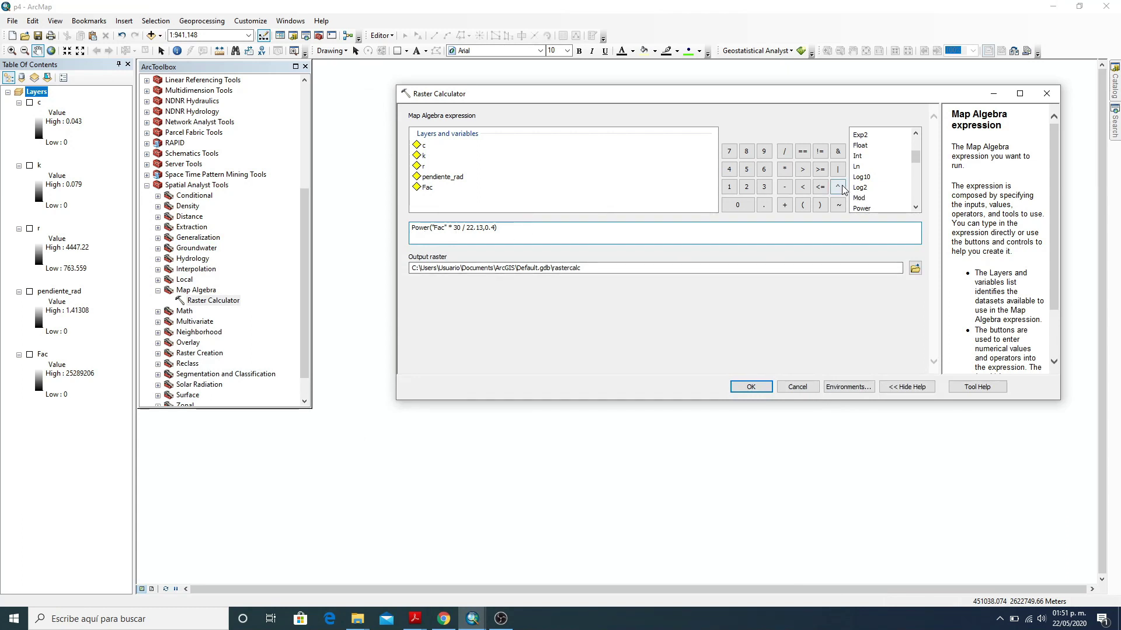
Step: Multiply the expression in ArcMap by a second Power function containing Sin("pendiente_rad")
{"action": "left_click", "coordinate": [784, 168]}
{"action": "double_click", "coordinate": [861, 208]}
{"action": "scroll", "coordinate": [862, 188], "scroll_direction": "down", "scroll_amount": 4}
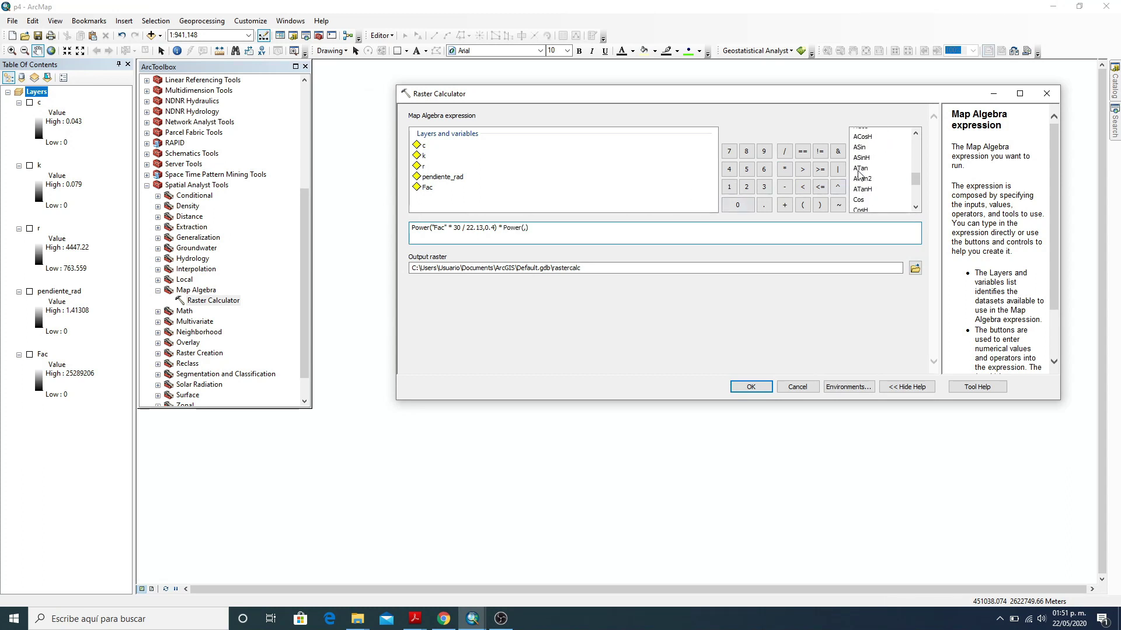
{"action": "scroll", "coordinate": [862, 188], "scroll_direction": "down", "scroll_amount": 1}
{"action": "double_click", "coordinate": [858, 191]}
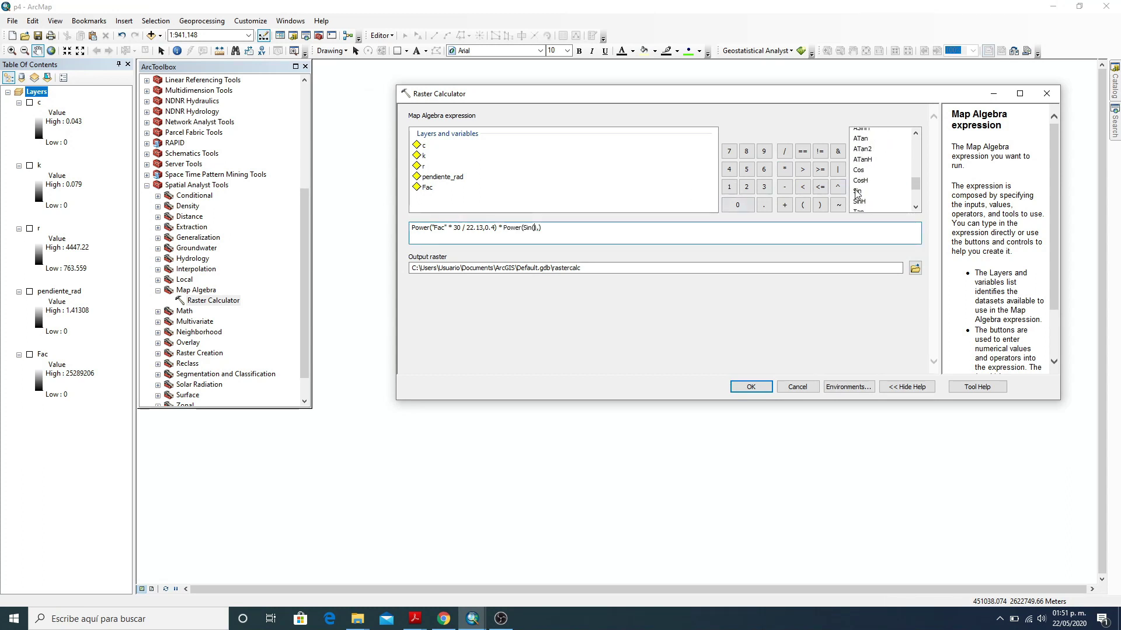
{"action": "double_click", "coordinate": [444, 177]}
Step: Divide the sine of pendiente_rad by 0.0896 inside the second Power function
{"action": "left_click", "coordinate": [785, 151]}
{"action": "left_click", "coordinate": [741, 204]}
{"action": "left_click", "coordinate": [763, 205]}
{"action": "left_click", "coordinate": [747, 206]}
{"action": "left_click", "coordinate": [747, 152]}
{"action": "left_click", "coordinate": [763, 151]}
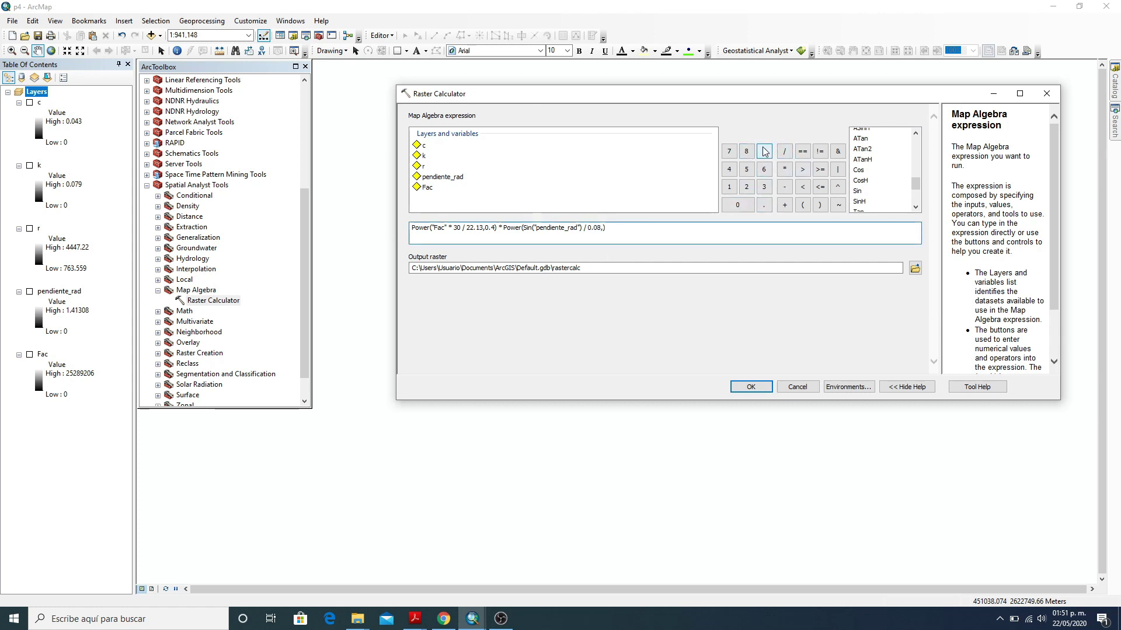
{"action": "left_click", "coordinate": [763, 170]}
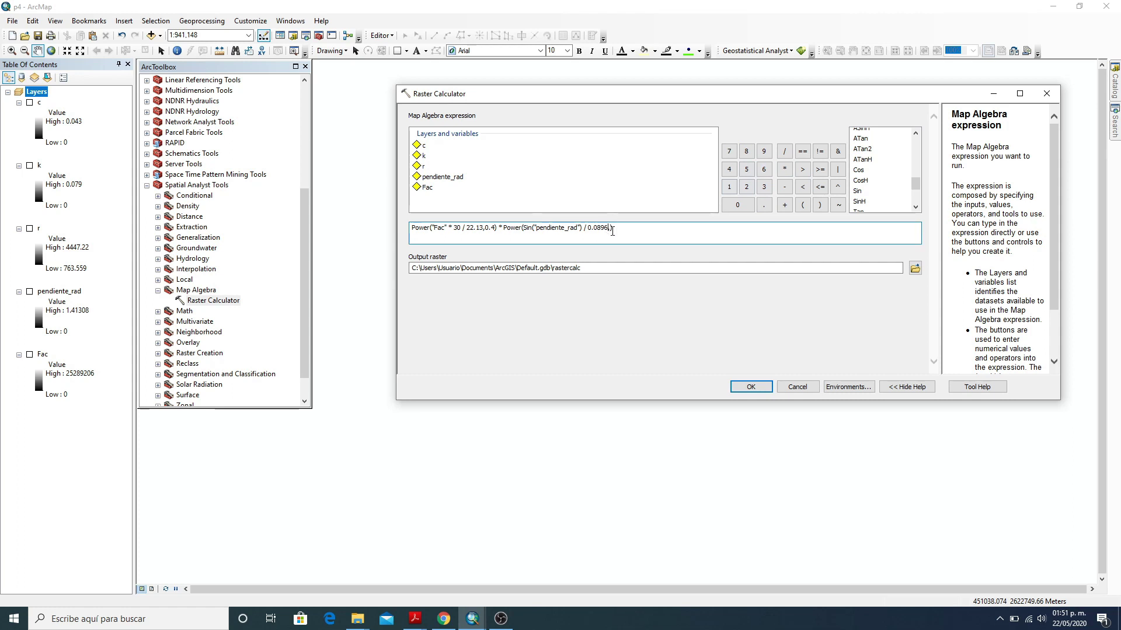
Step: Set the exponent of the second Power function to 1.3
{"action": "left_click", "coordinate": [729, 187]}
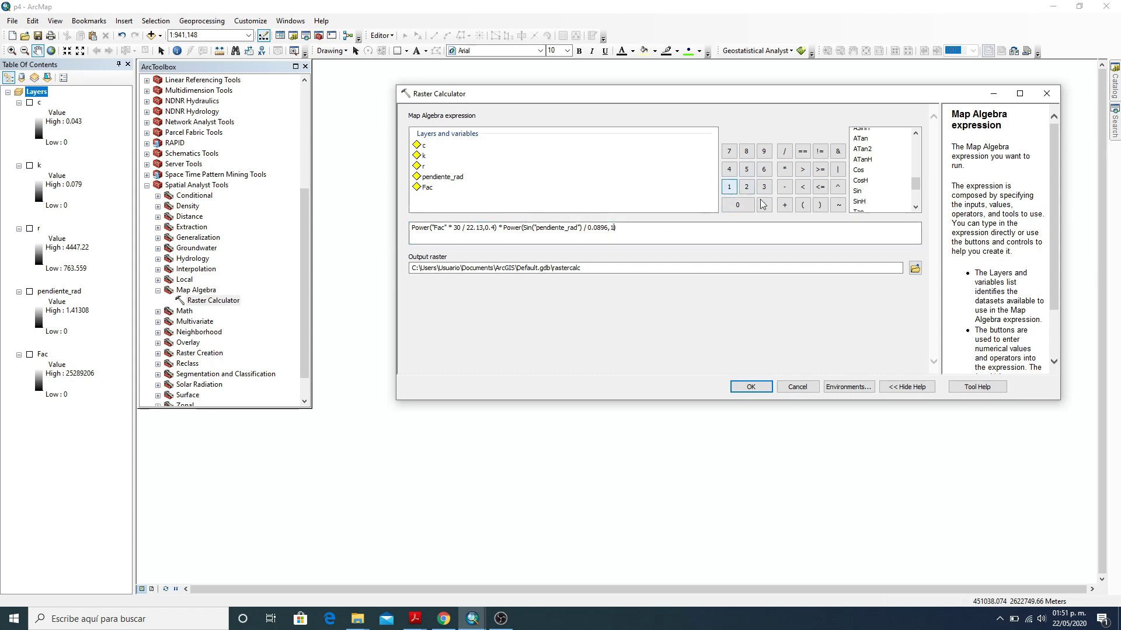
{"action": "left_click", "coordinate": [763, 205]}
{"action": "left_click", "coordinate": [764, 186]}
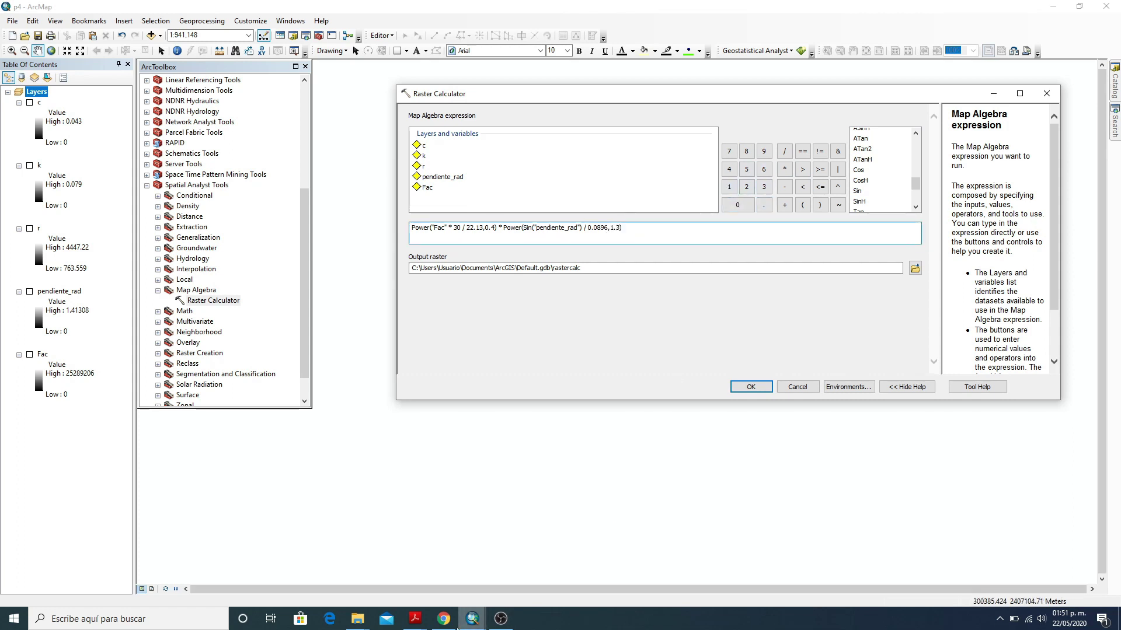
Step: Check the (m + 1) term of equation 9 for the L factor in the article in Chrome
{"action": "left_click", "coordinate": [444, 618]}
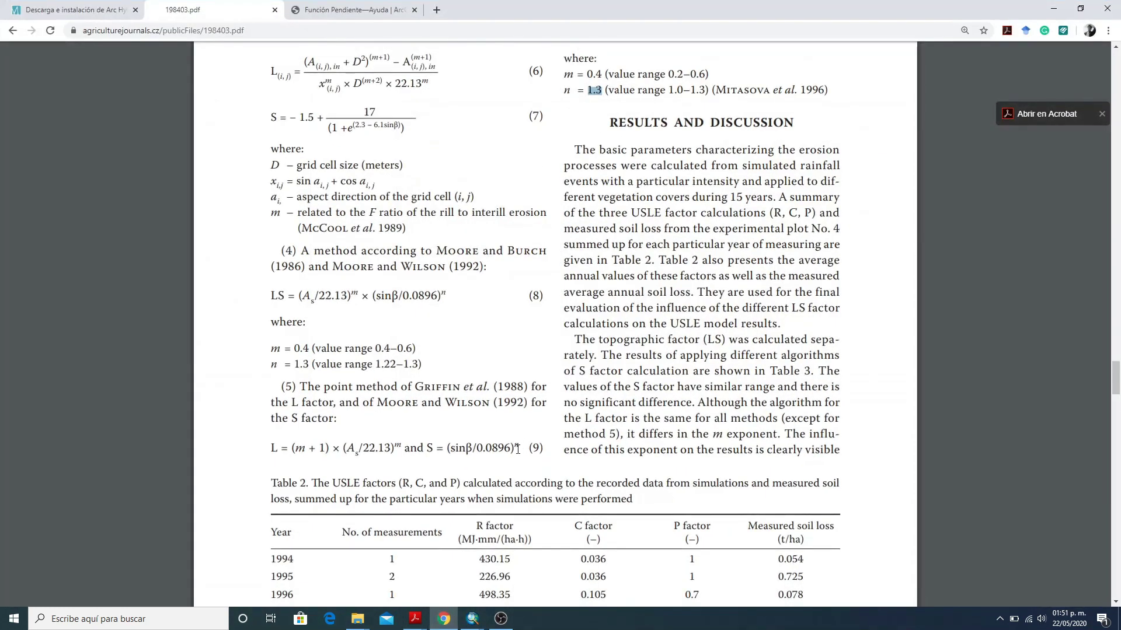
{"action": "left_click_drag", "start_coordinate": [518, 449], "coordinate": [290, 445]}
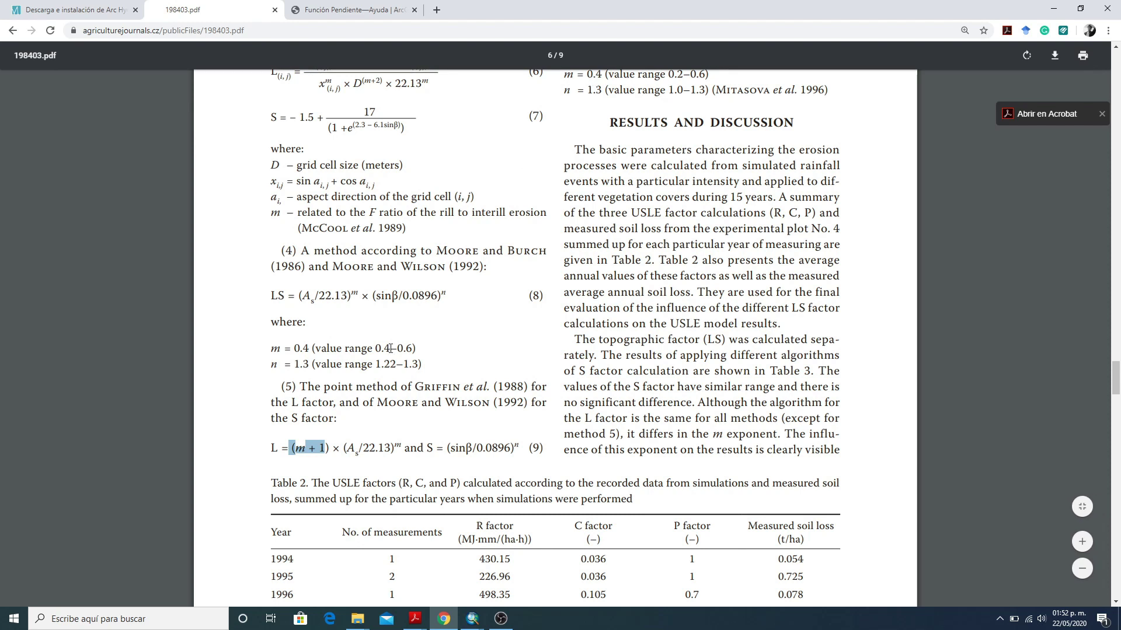
{"action": "left_click", "coordinate": [312, 454]}
{"action": "left_click_drag", "start_coordinate": [317, 448], "coordinate": [326, 447]}
{"action": "left_click", "coordinate": [1053, 9]}
Step: Multiply the whole LS expression in ArcMap by 1.4
{"action": "type", "text": ")"}
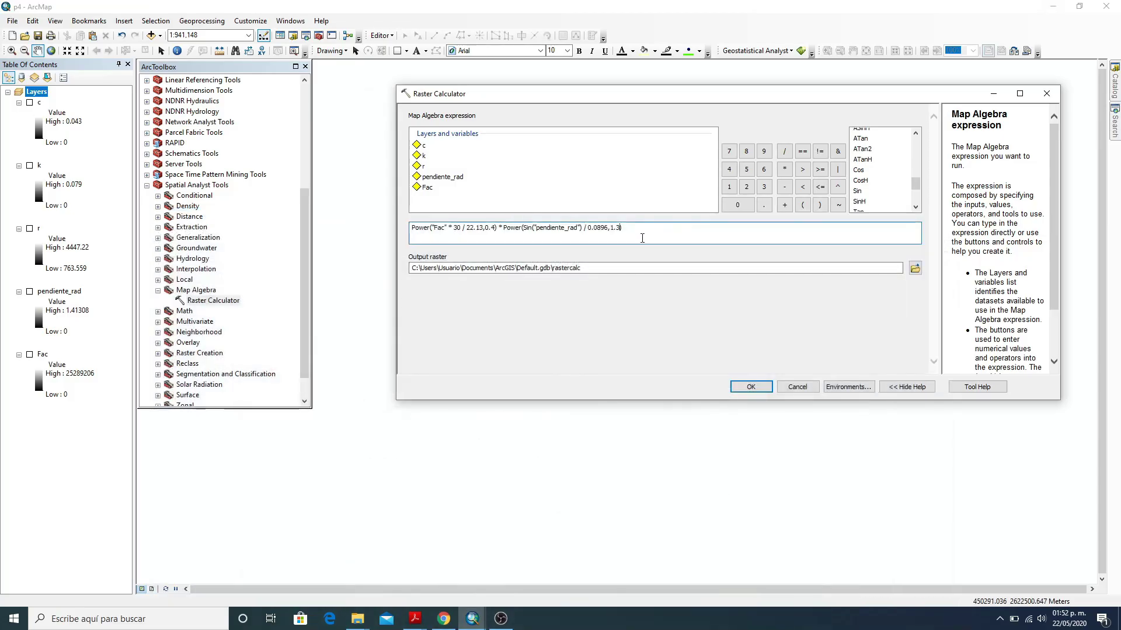
{"action": "left_click", "coordinate": [784, 169]}
{"action": "left_click", "coordinate": [729, 186]}
{"action": "left_click", "coordinate": [764, 205]}
{"action": "left_click", "coordinate": [729, 168]}
Step: Save the output raster as LS in the P4 folder and run the calculation
{"action": "left_click", "coordinate": [916, 268]}
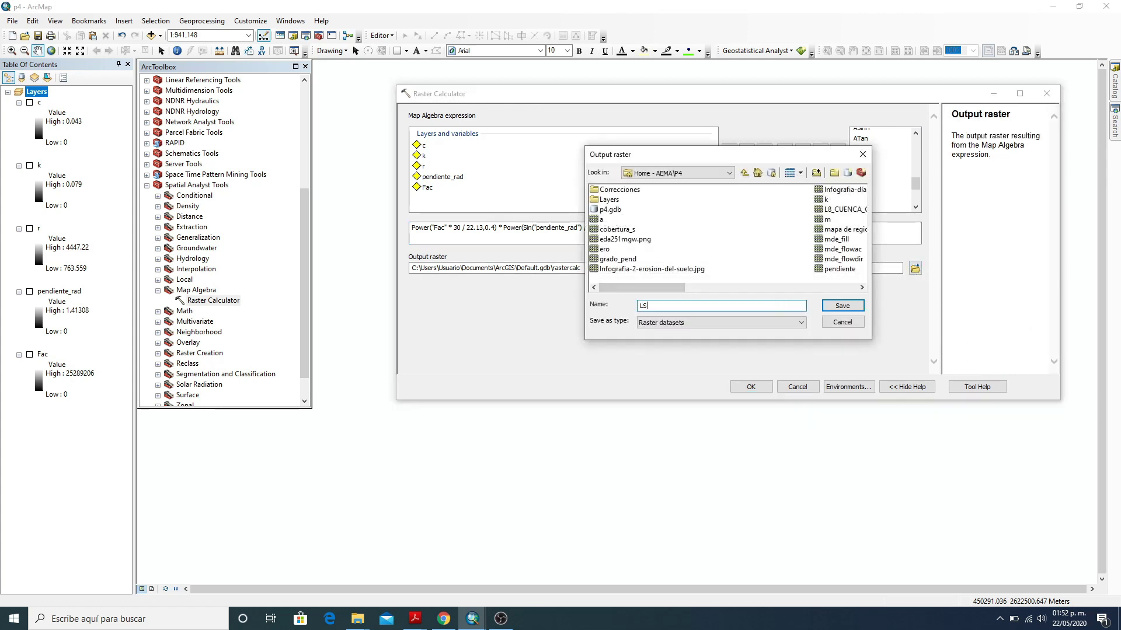
{"action": "type", "text": "LS"}
{"action": "key", "text": "Return"}
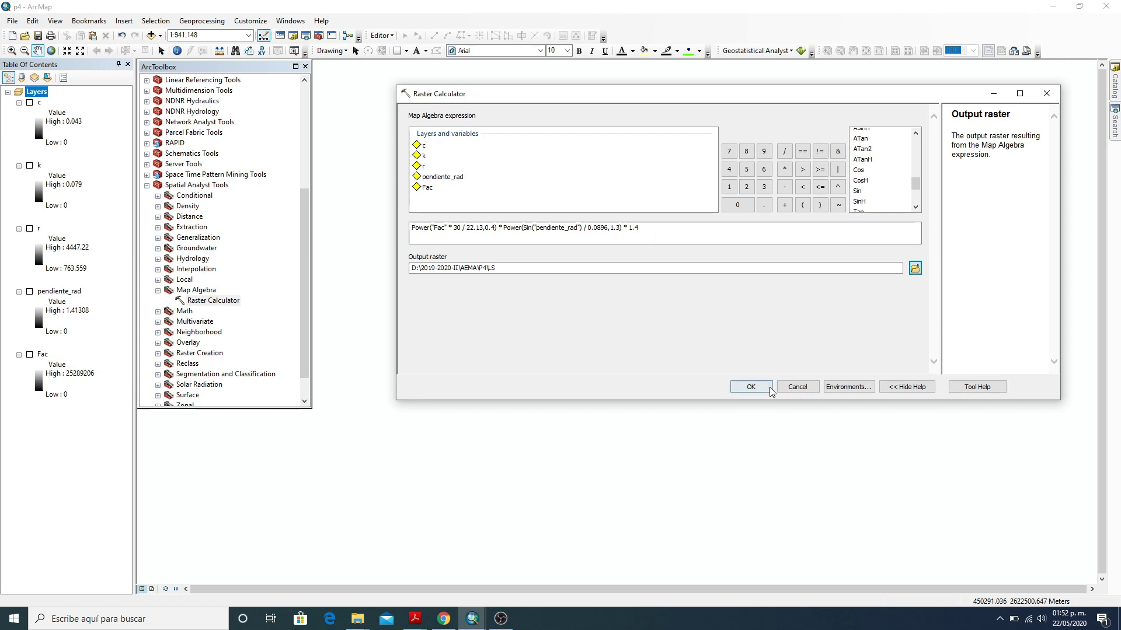
{"action": "left_click", "coordinate": [751, 387]}
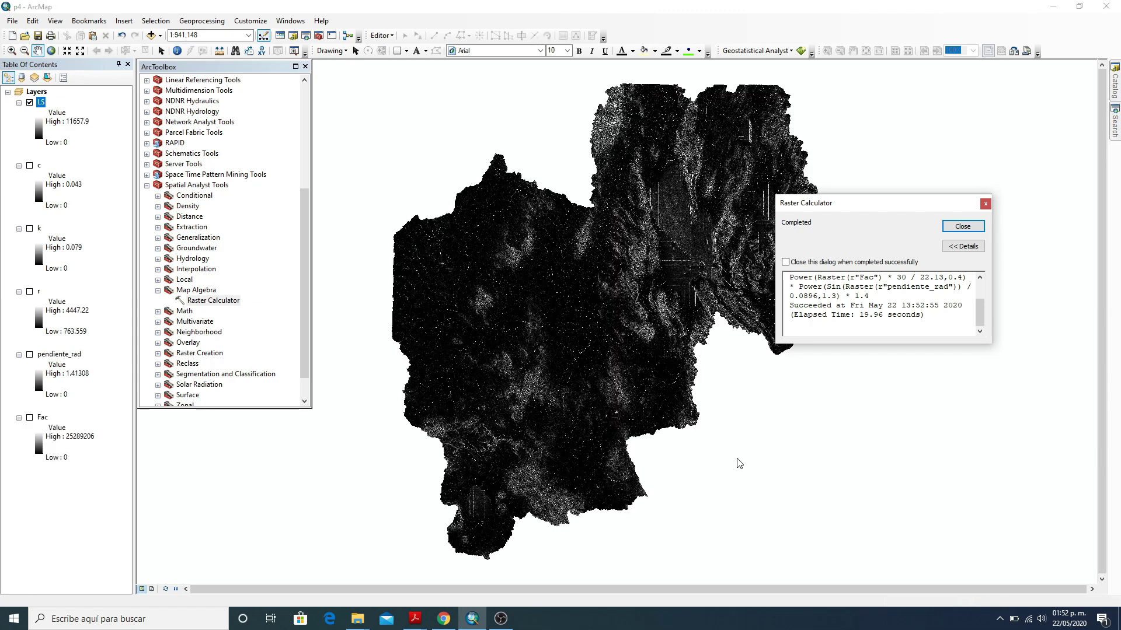
{"action": "left_click", "coordinate": [962, 227]}
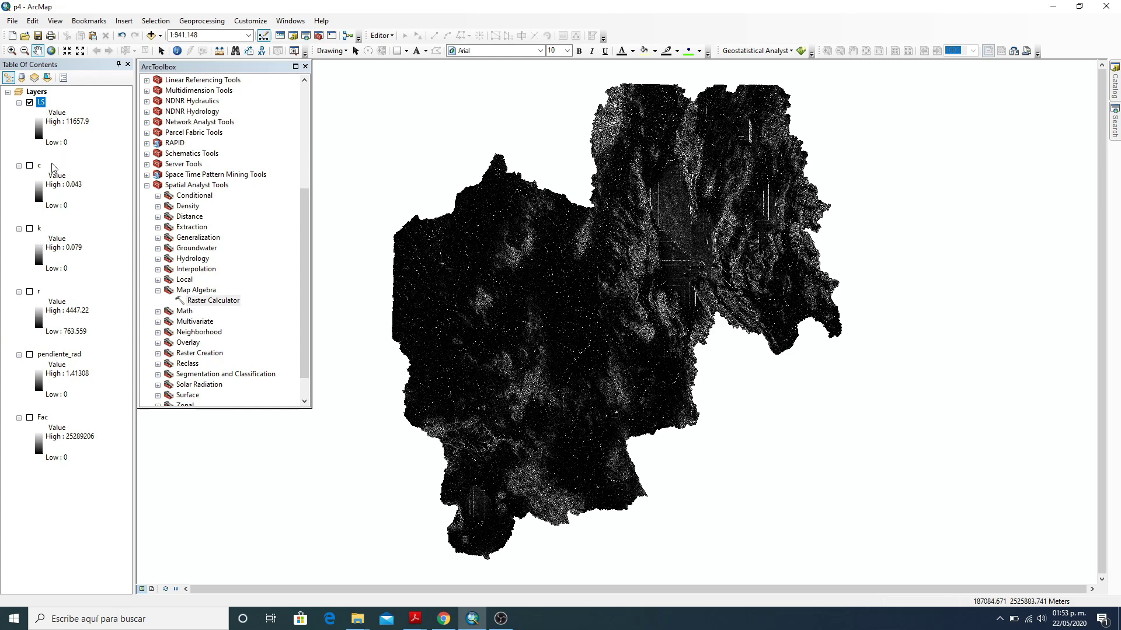
Step: Start a new Raster Calculator expression that multiplies the r, k, LS and c rasters
{"action": "double_click", "coordinate": [224, 302]}
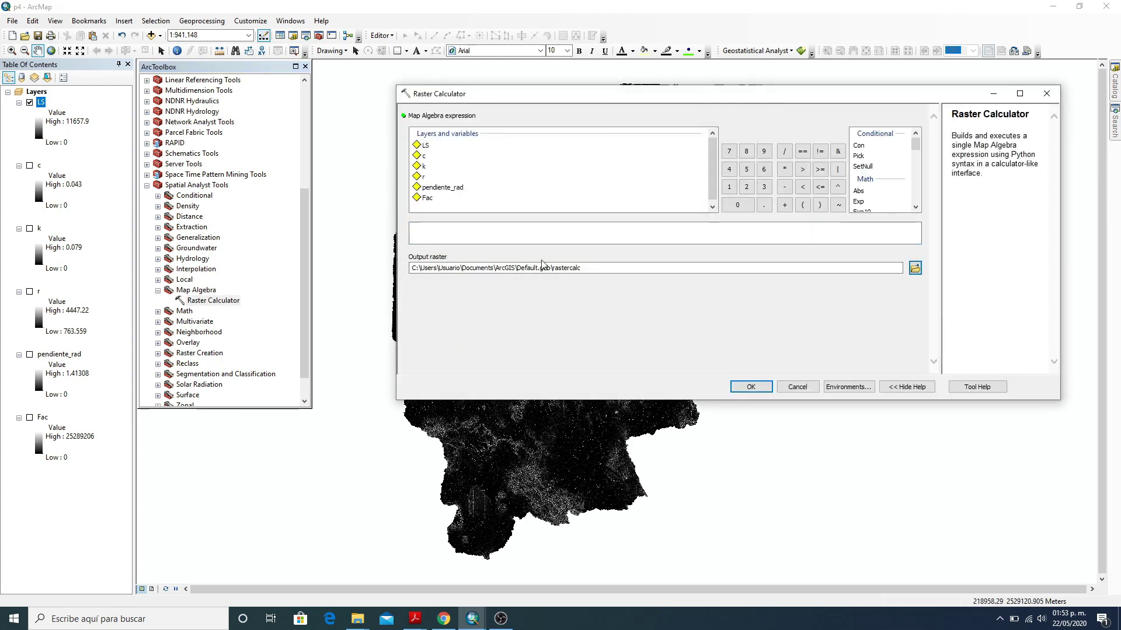
{"action": "double_click", "coordinate": [424, 177]}
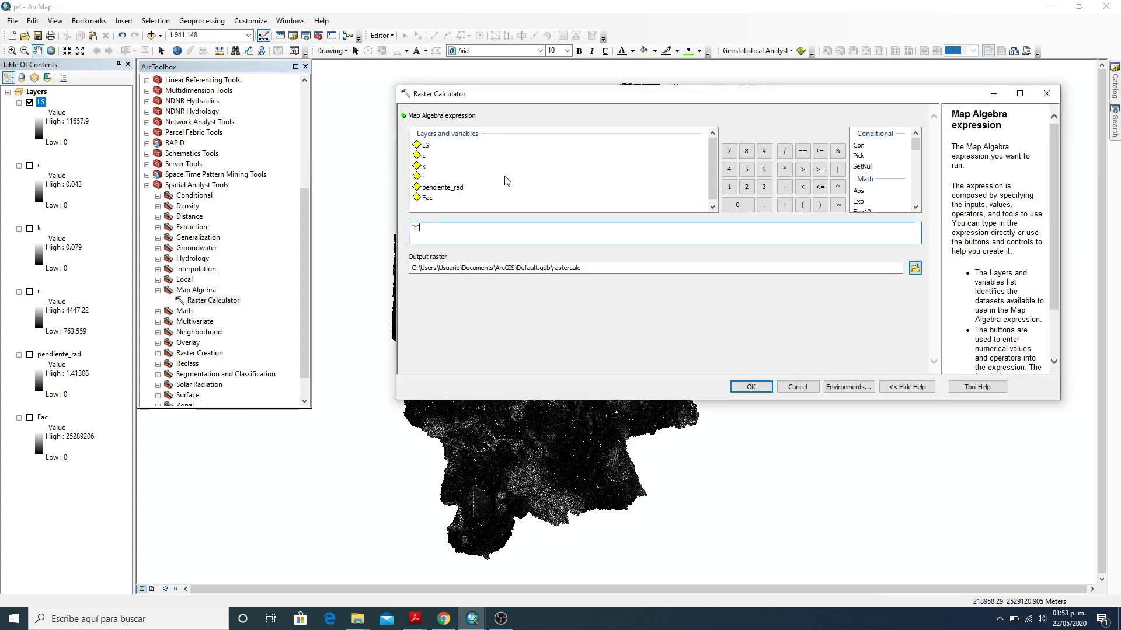
{"action": "left_click", "coordinate": [784, 169]}
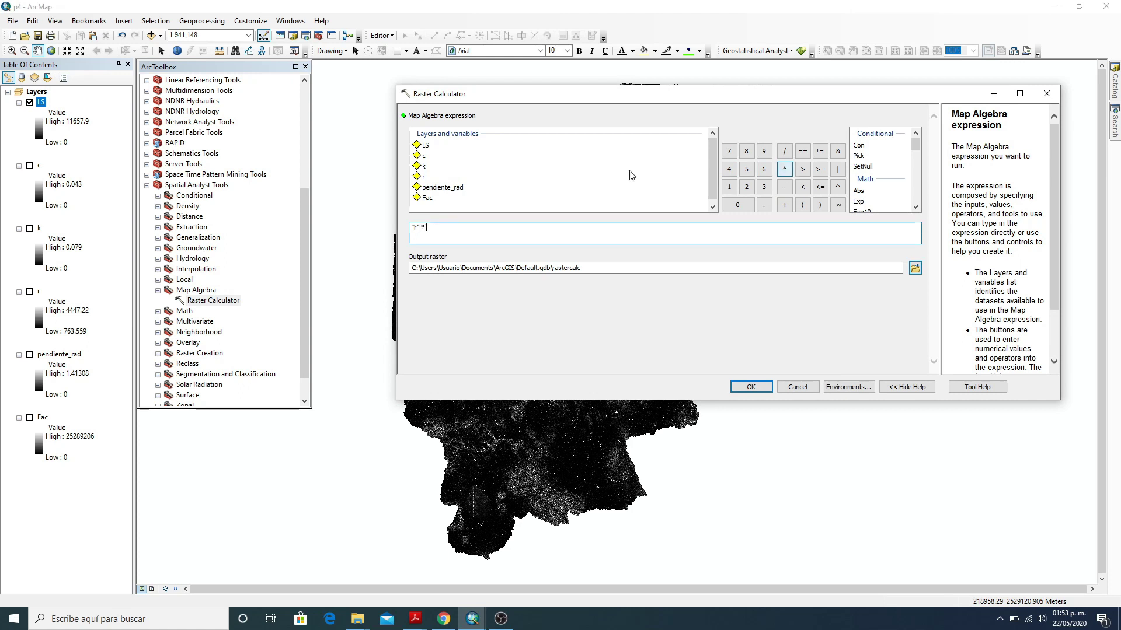
{"action": "left_click", "coordinate": [425, 167]}
{"action": "double_click", "coordinate": [426, 167]}
{"action": "left_click", "coordinate": [785, 170]}
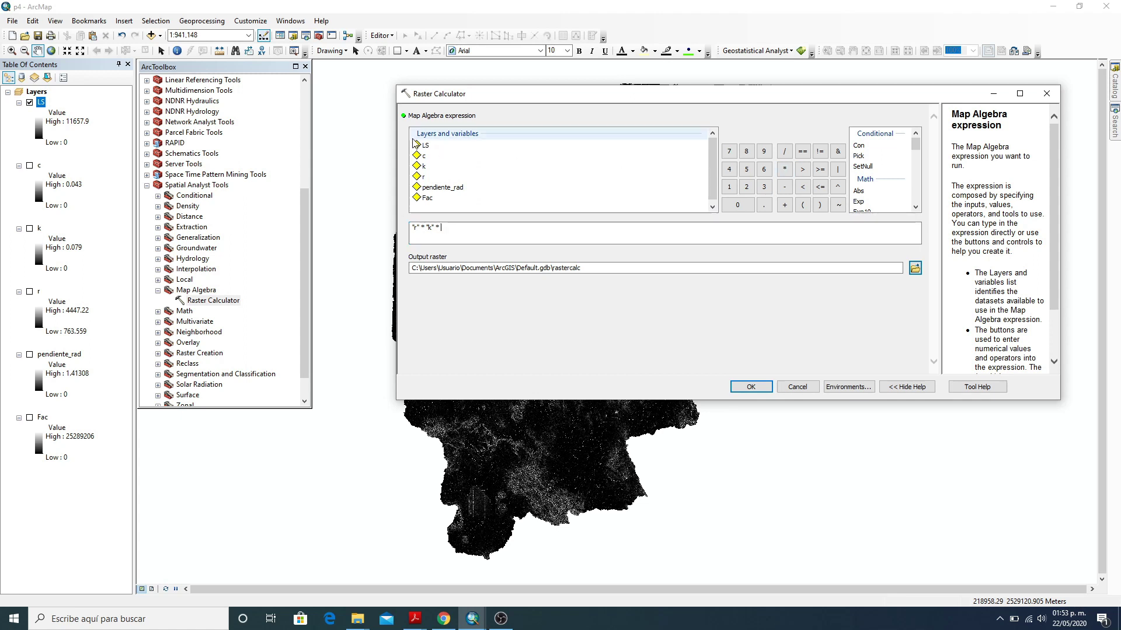
{"action": "double_click", "coordinate": [425, 145]}
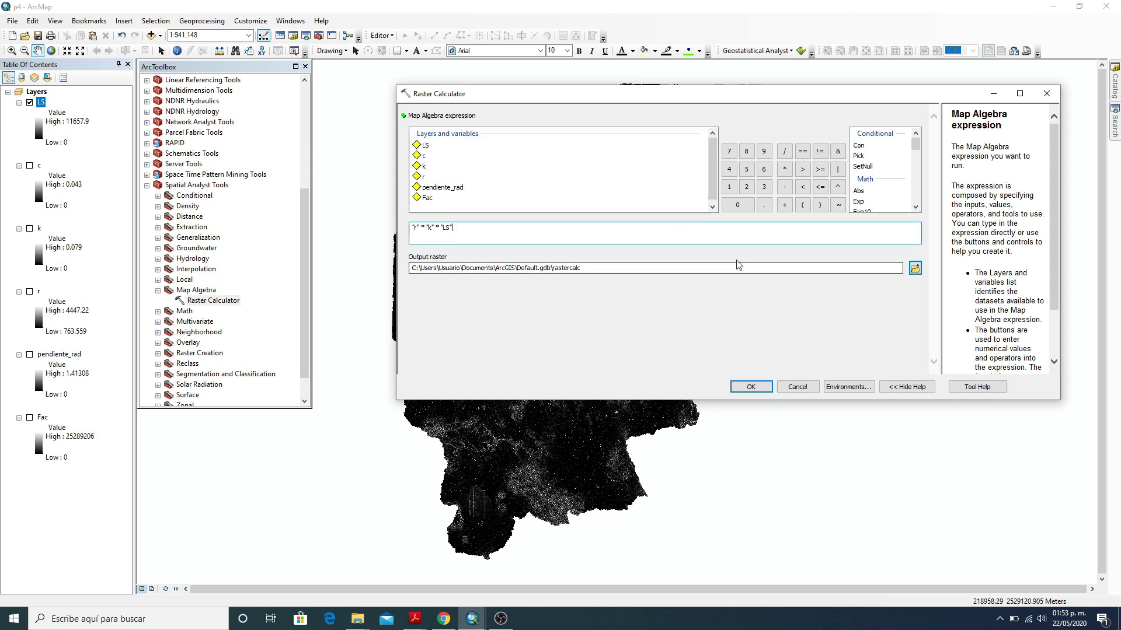
{"action": "left_click", "coordinate": [784, 169]}
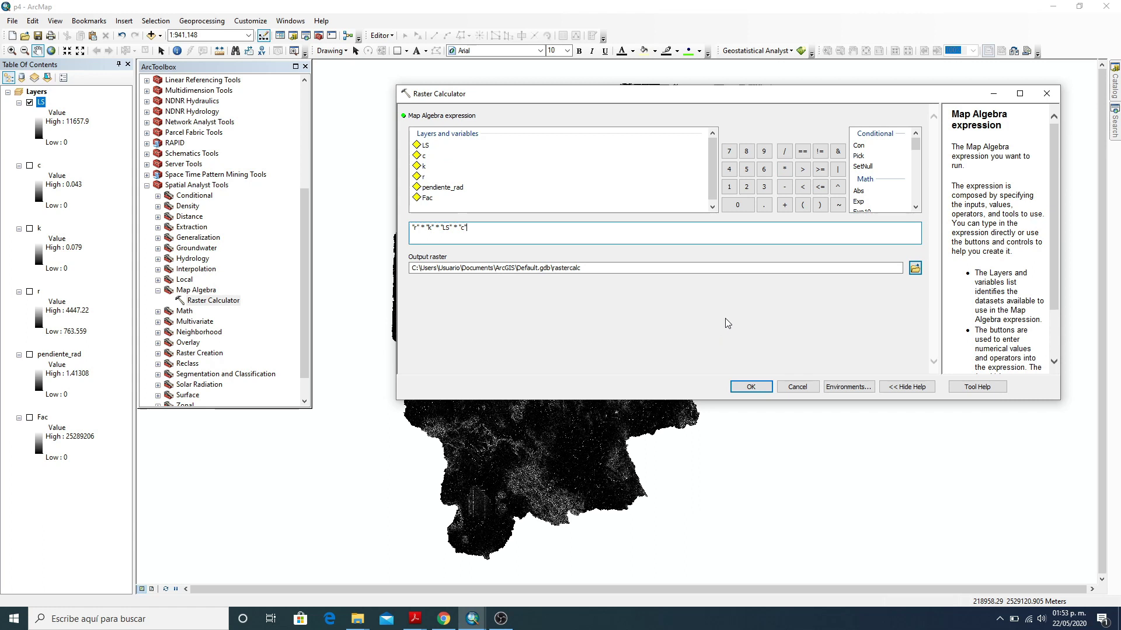
Step: Name the output raster PSA_USLE in the P4 folder and run the calculation
{"action": "left_click", "coordinate": [915, 269]}
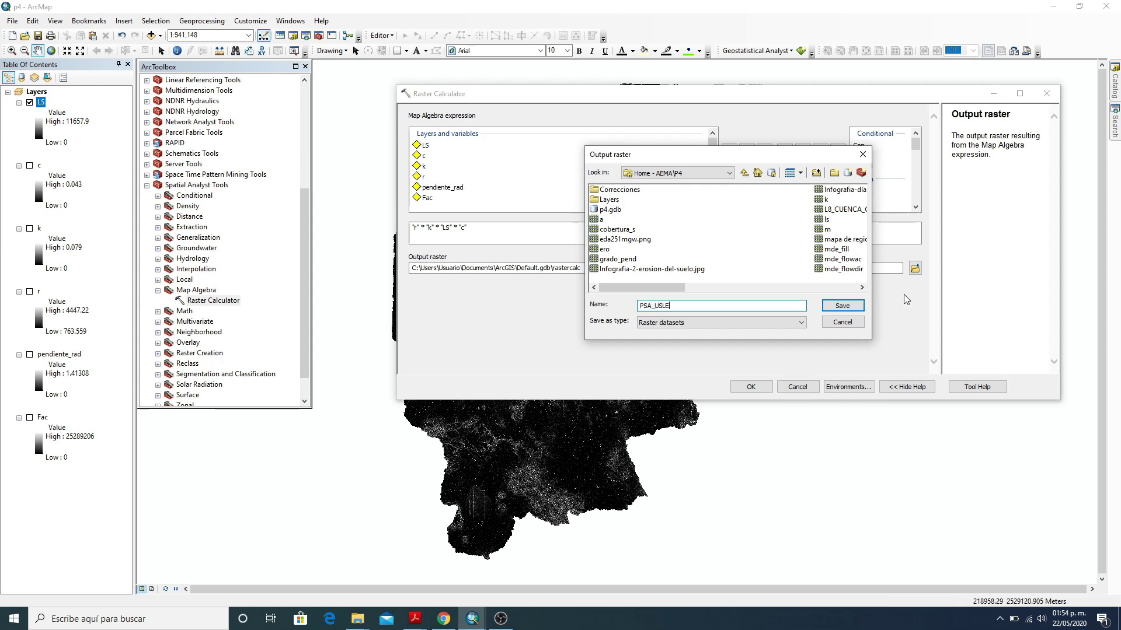
{"action": "left_click", "coordinate": [841, 307]}
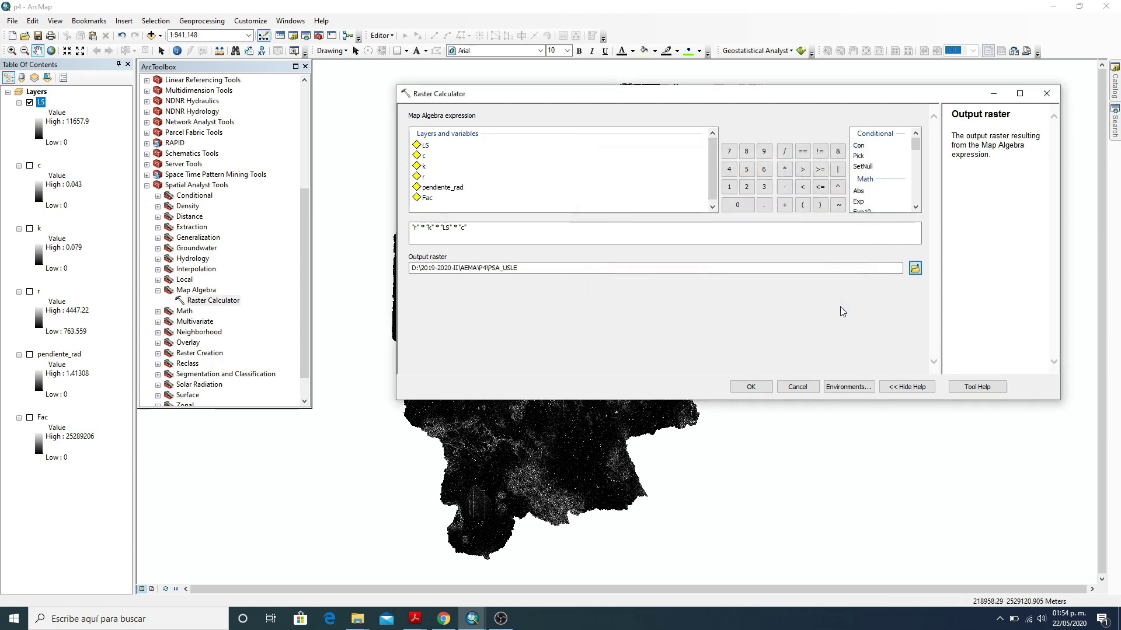
{"action": "left_click", "coordinate": [765, 386]}
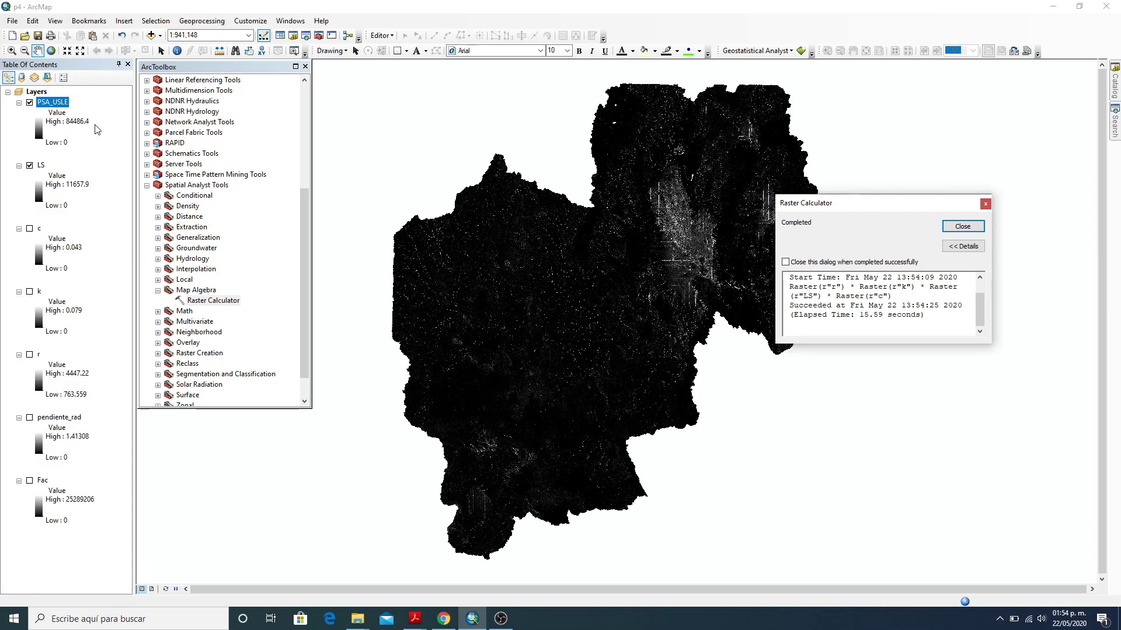
{"action": "left_click", "coordinate": [962, 226]}
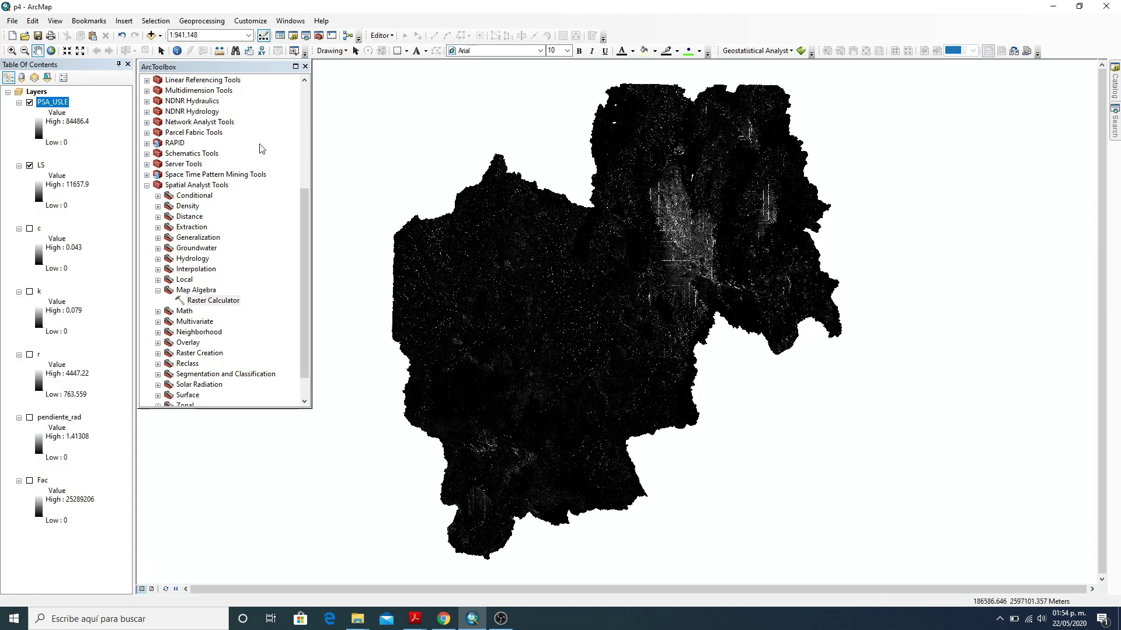
Step: Hide the LS layer and switch the PSA_USLE layer's symbology to Classified, computing its histogram
{"action": "left_click", "coordinate": [29, 166]}
{"action": "right_click", "coordinate": [53, 107]}
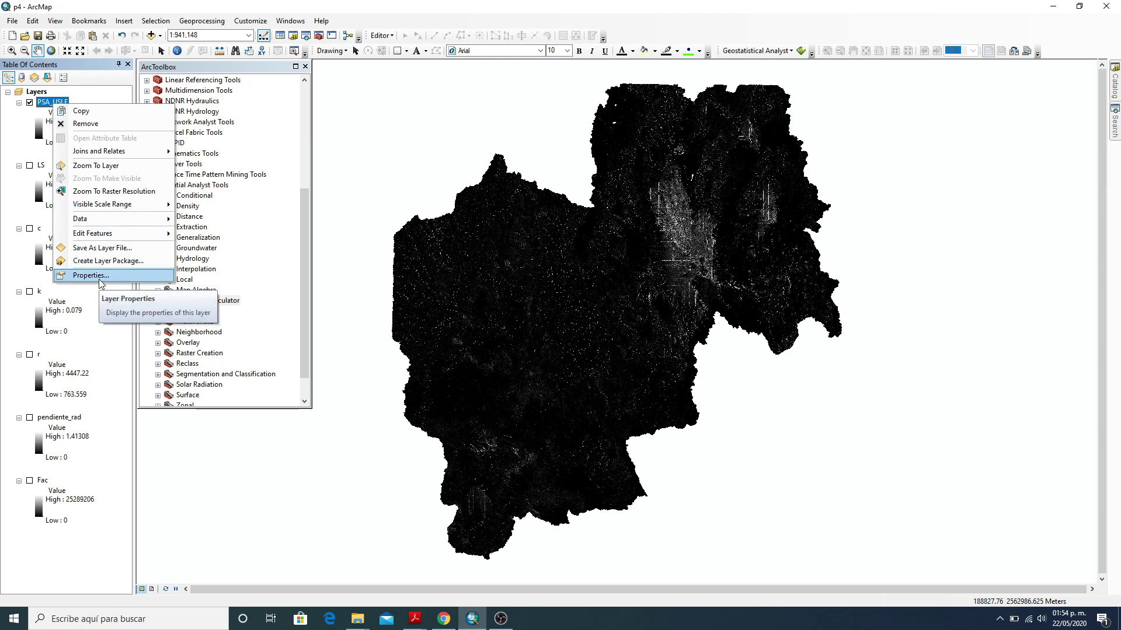
{"action": "left_click", "coordinate": [94, 276]}
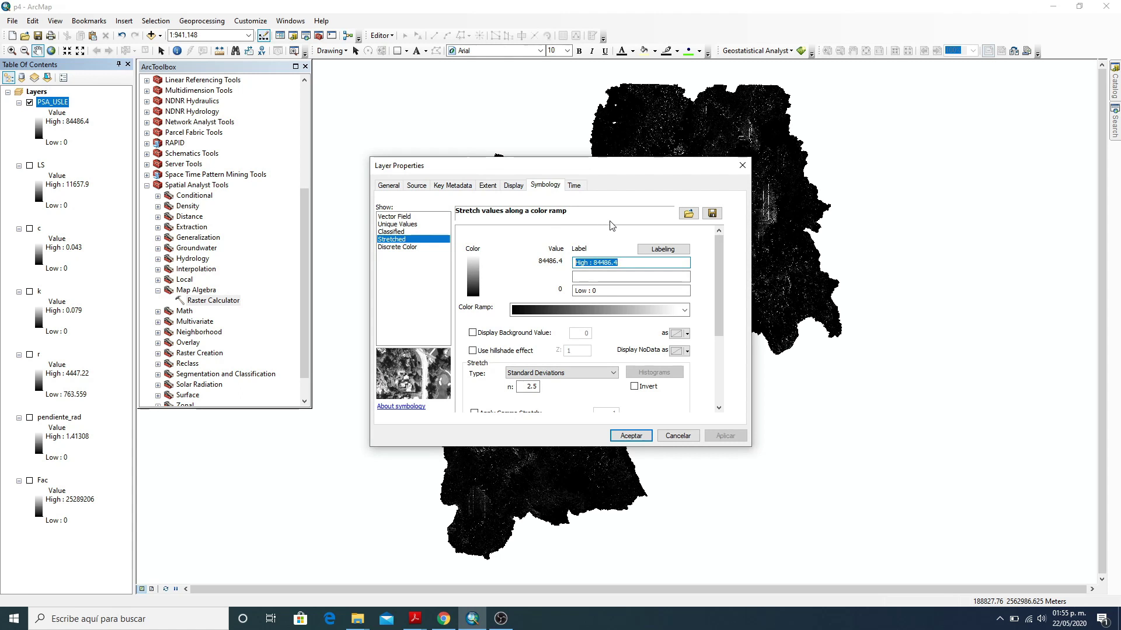
{"action": "left_click", "coordinate": [391, 232]}
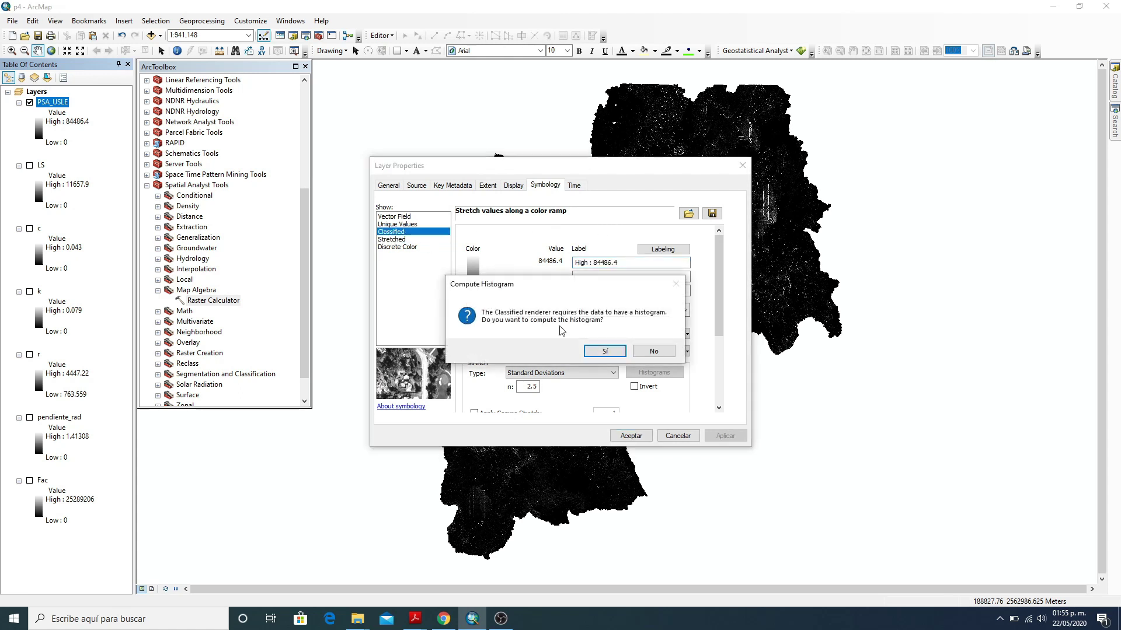
{"action": "left_click", "coordinate": [604, 351]}
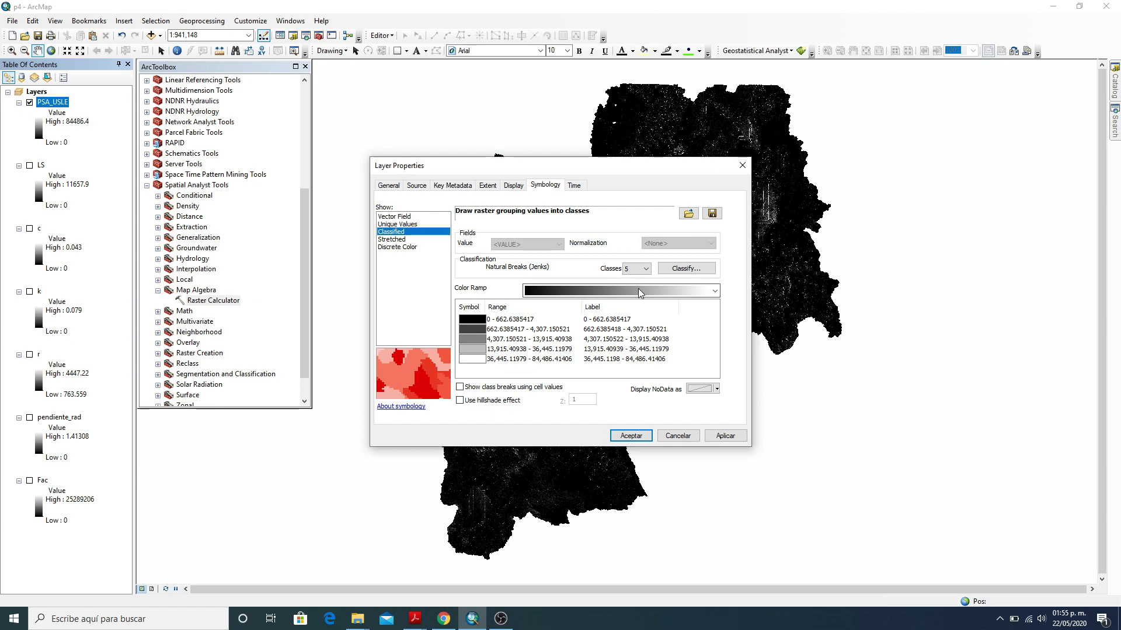
Step: Set the PSA_USLE classification method to Equal Interval with 5 classes
{"action": "left_click", "coordinate": [686, 269]}
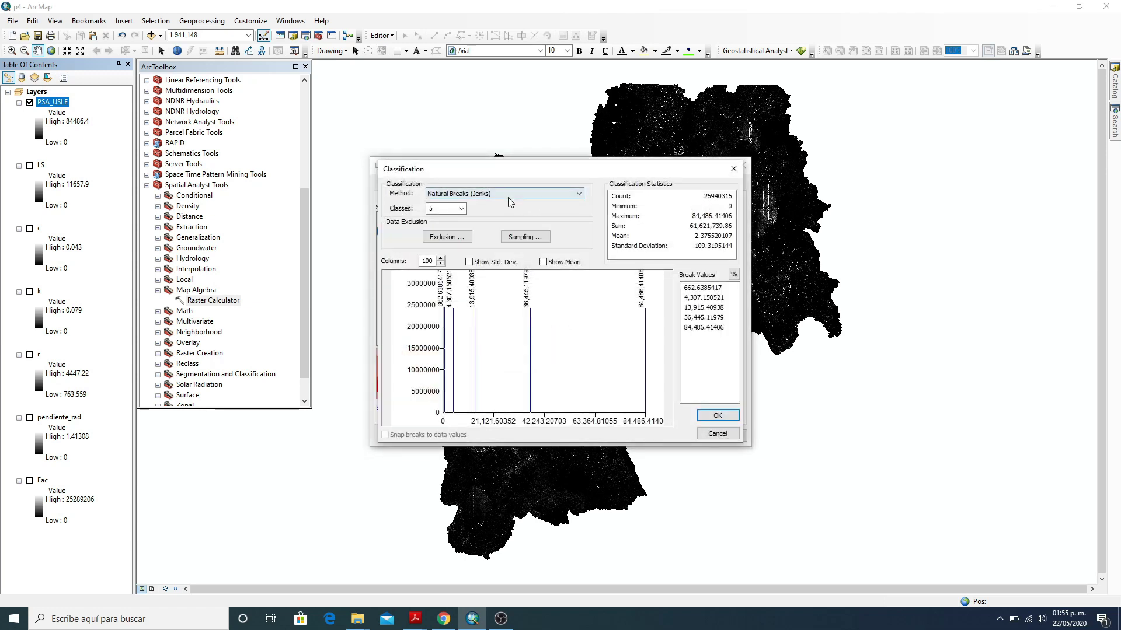
{"action": "left_click", "coordinate": [508, 198]}
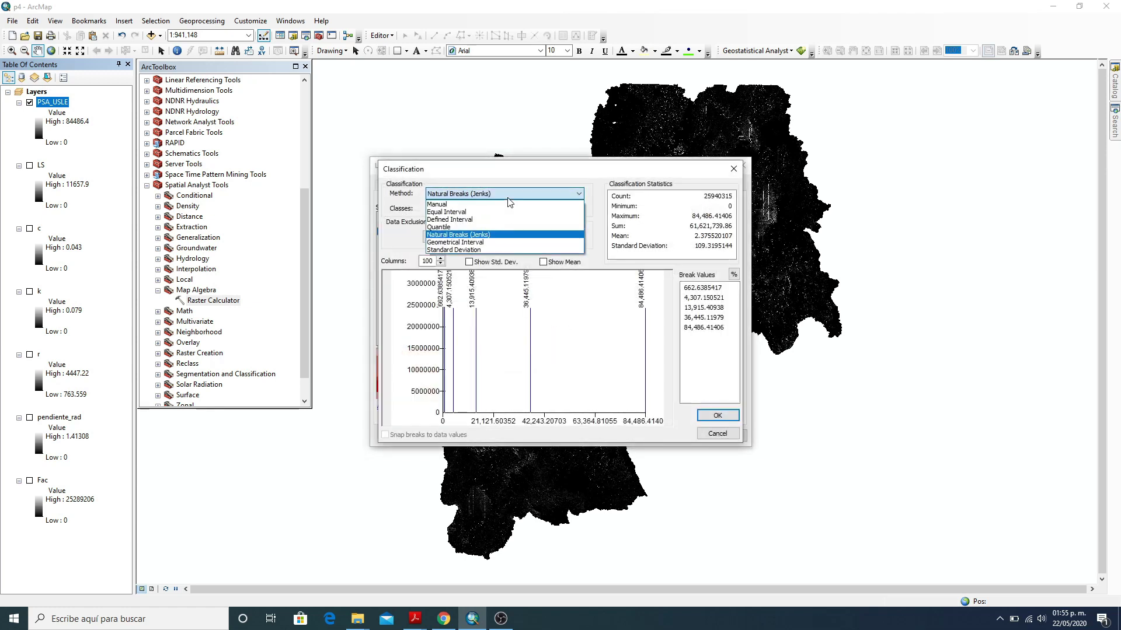
{"action": "left_click", "coordinate": [473, 213]}
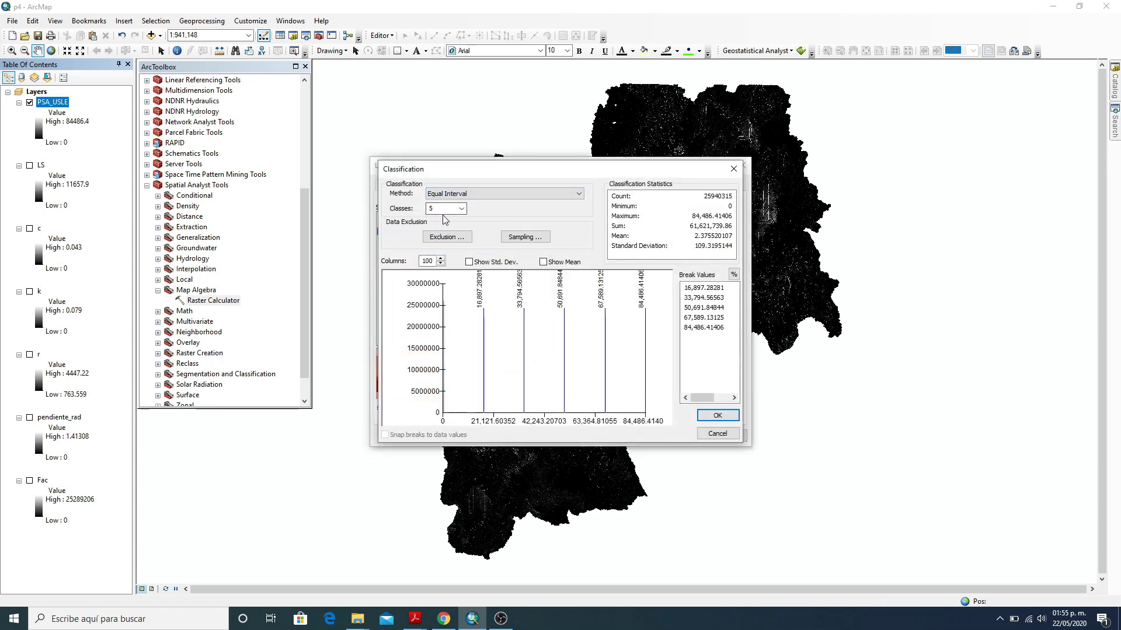
{"action": "left_click", "coordinate": [434, 209]}
Step: Set the first four class break values to 0, 10, 50 and 200, keeping the maximum as the last break
{"action": "left_click", "coordinate": [695, 288]}
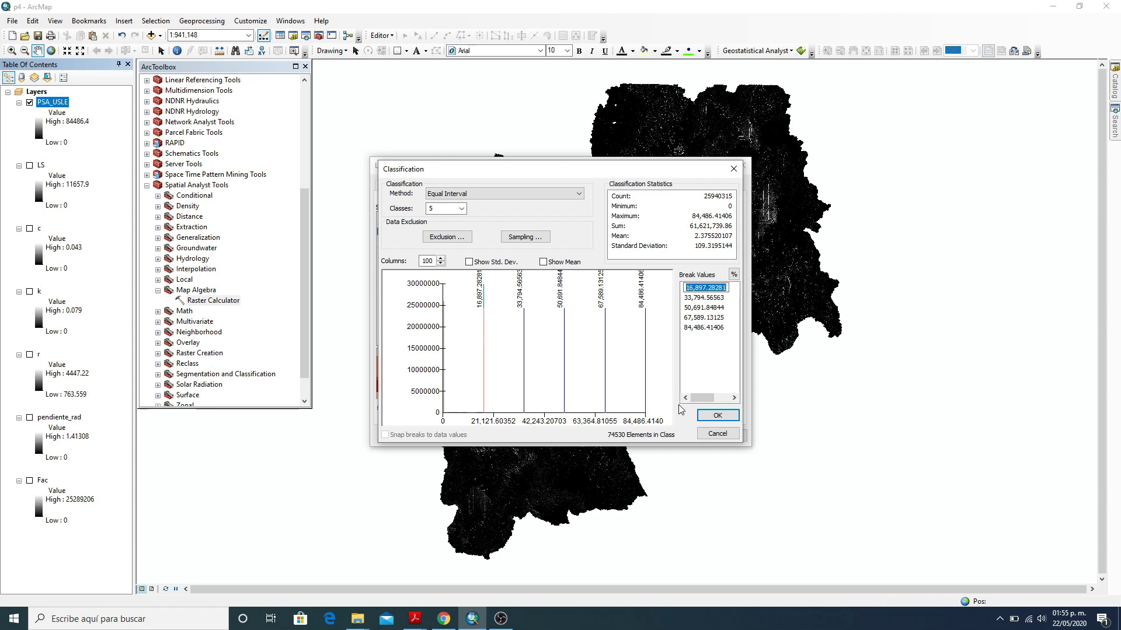
{"action": "type", "text": "0"}
{"action": "key", "text": "Return"}
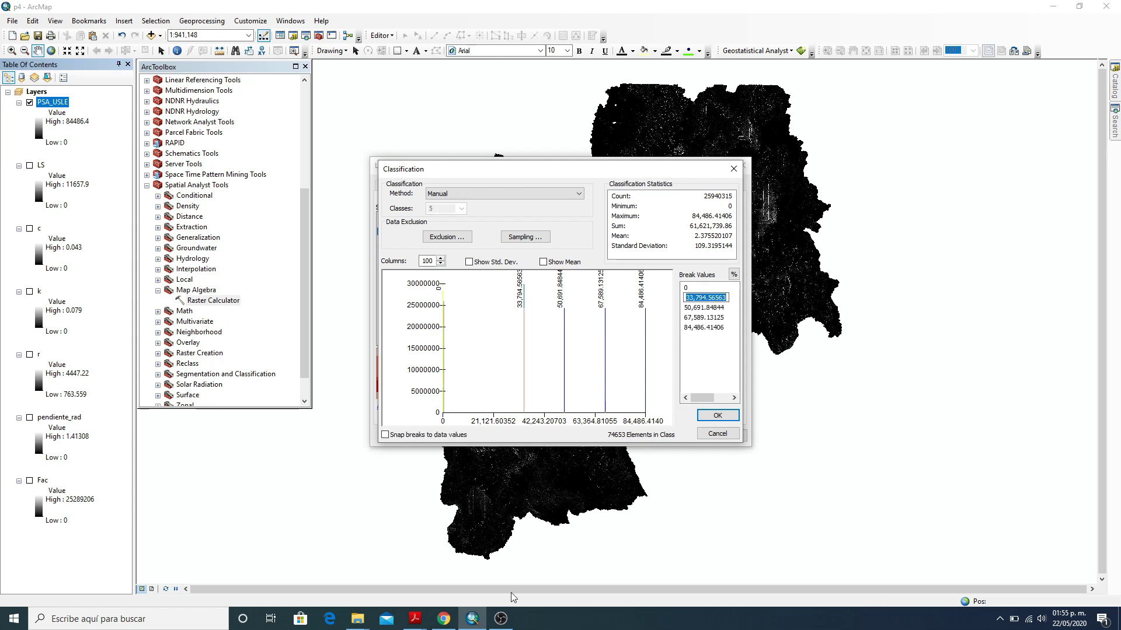
{"action": "type", "text": "10"}
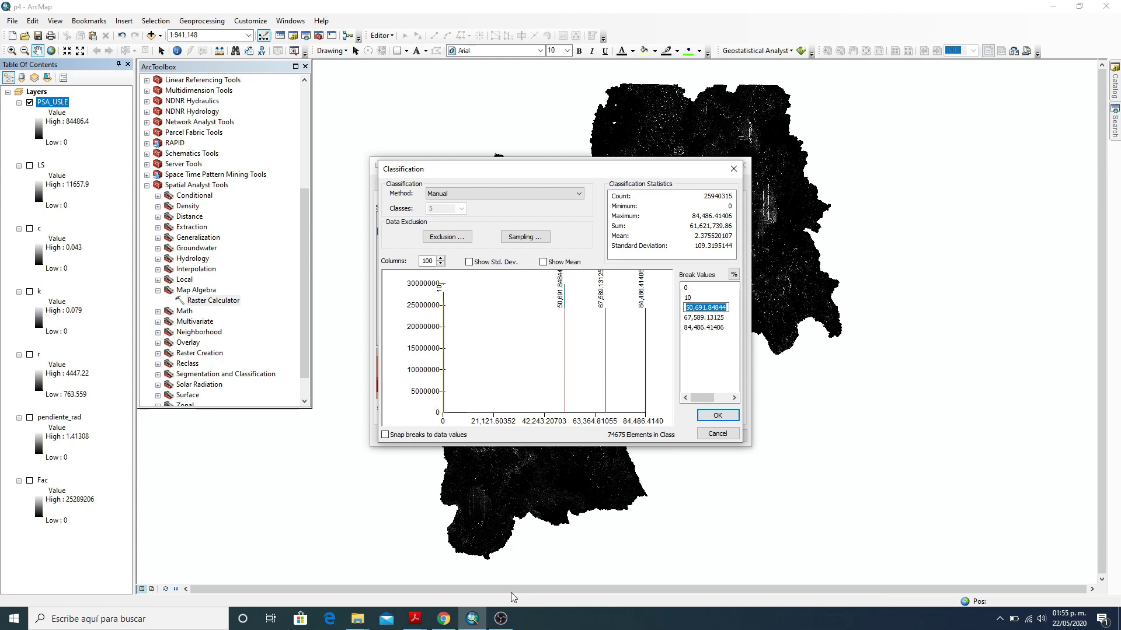
{"action": "type", "text": "50"}
{"action": "key", "text": "Return"}
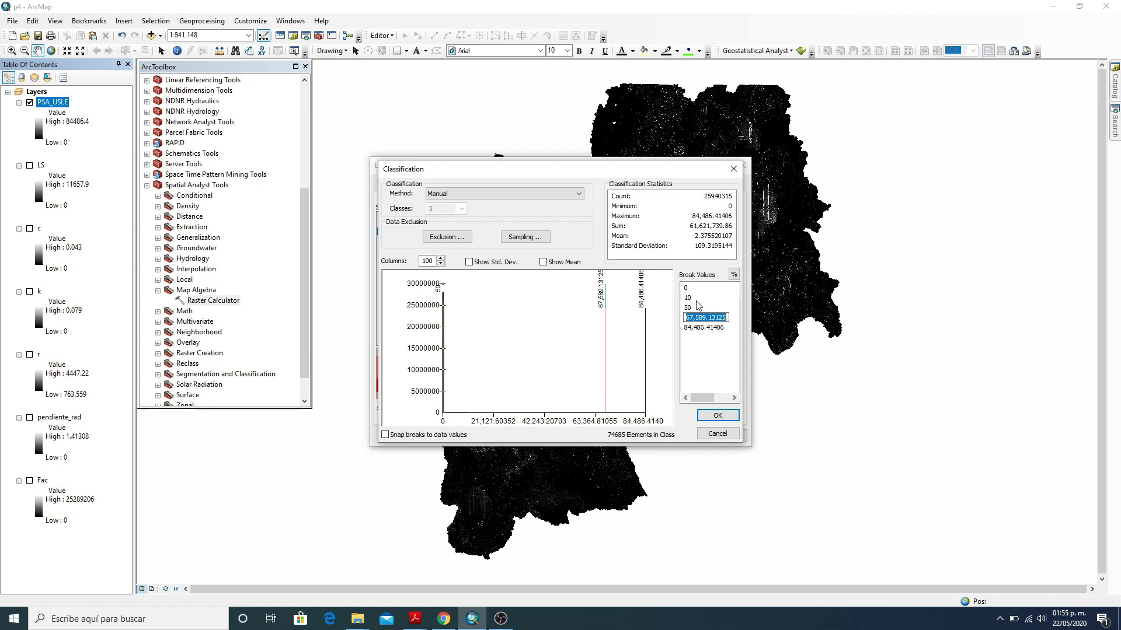
{"action": "type", "text": "200"}
{"action": "key", "text": "Return"}
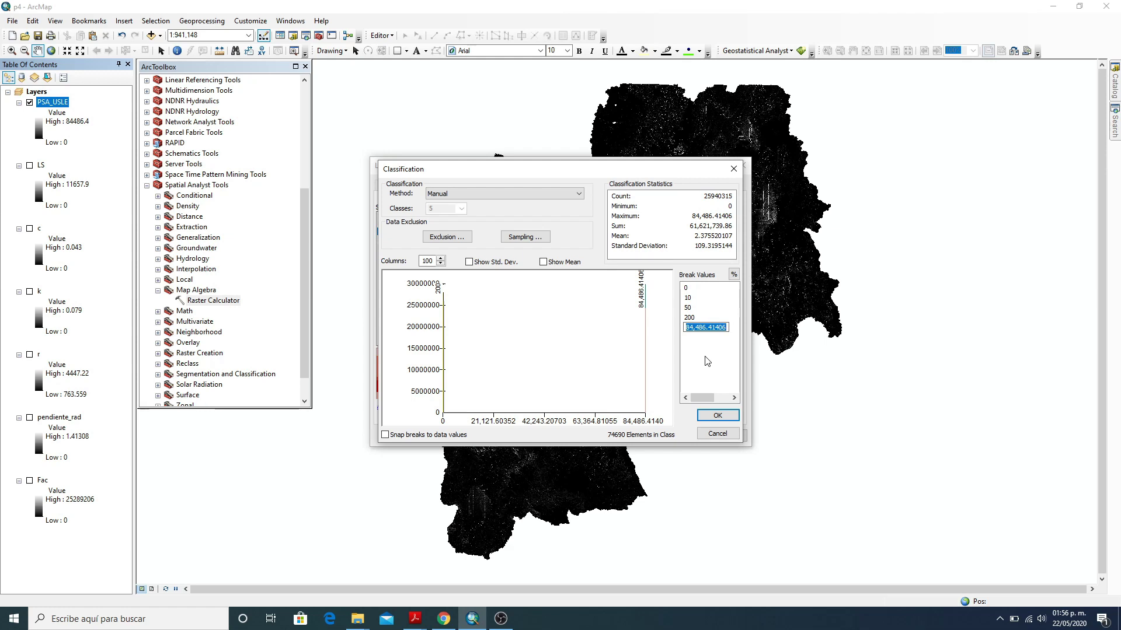
{"action": "left_click", "coordinate": [715, 417]}
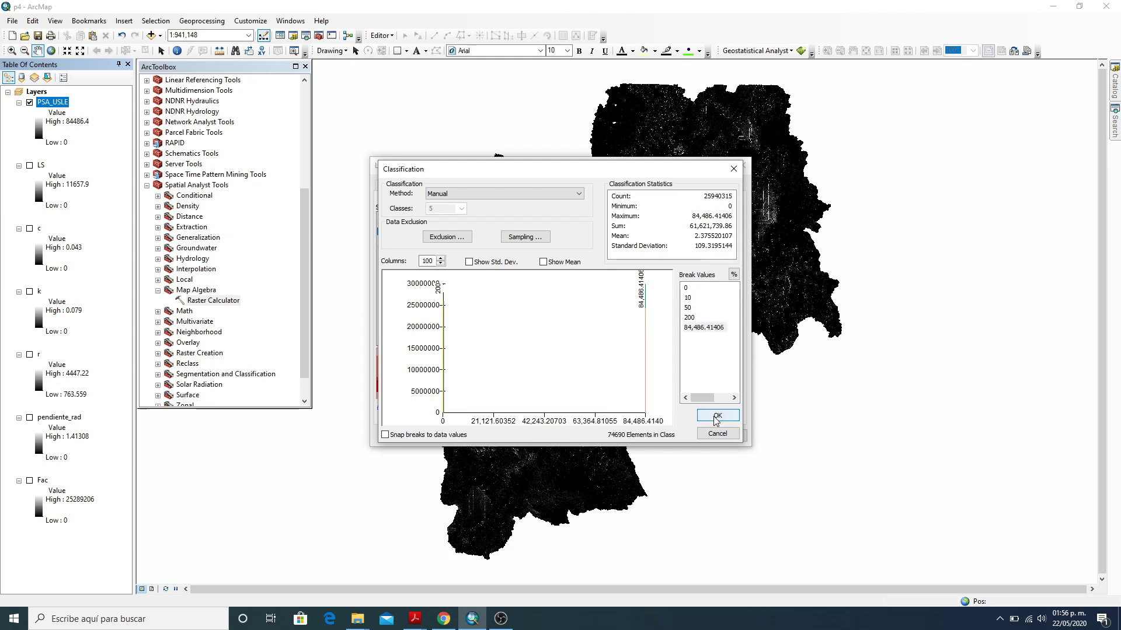
{"action": "left_click", "coordinate": [716, 416]}
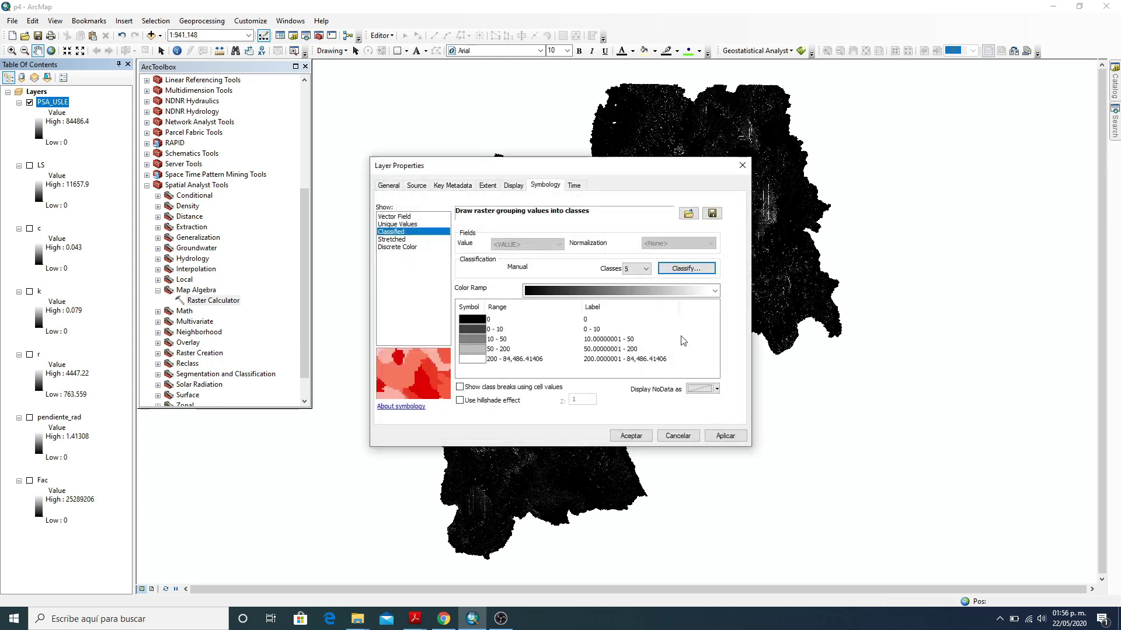
Step: Assign the green-yellow-red color ramp to the PSA_USLE classes
{"action": "left_click", "coordinate": [714, 294]}
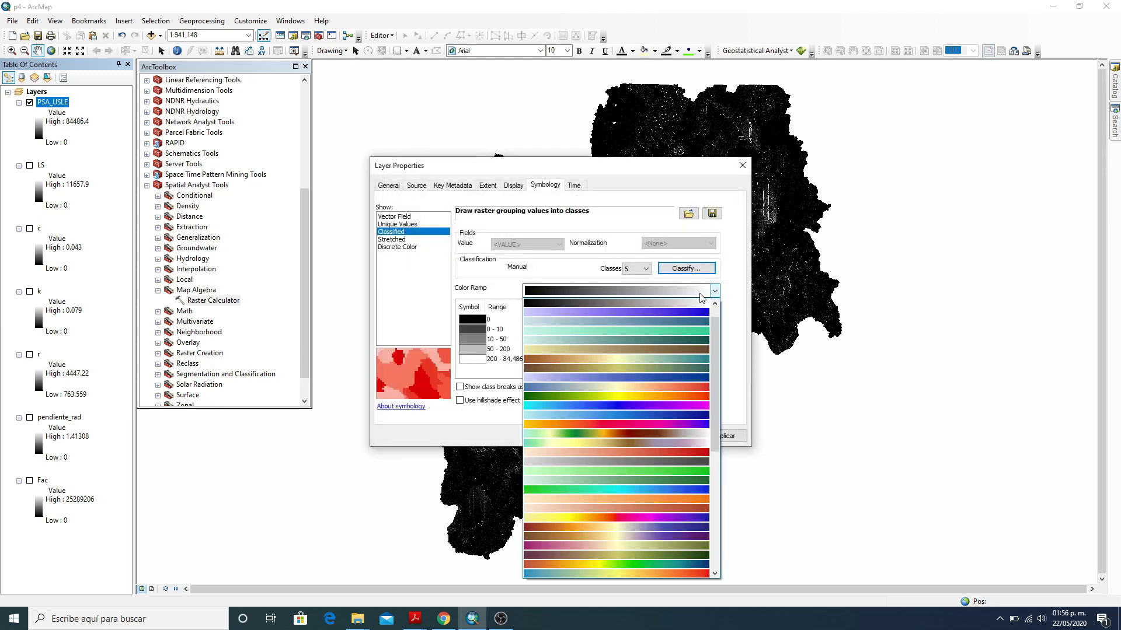
{"action": "left_click", "coordinate": [633, 398]}
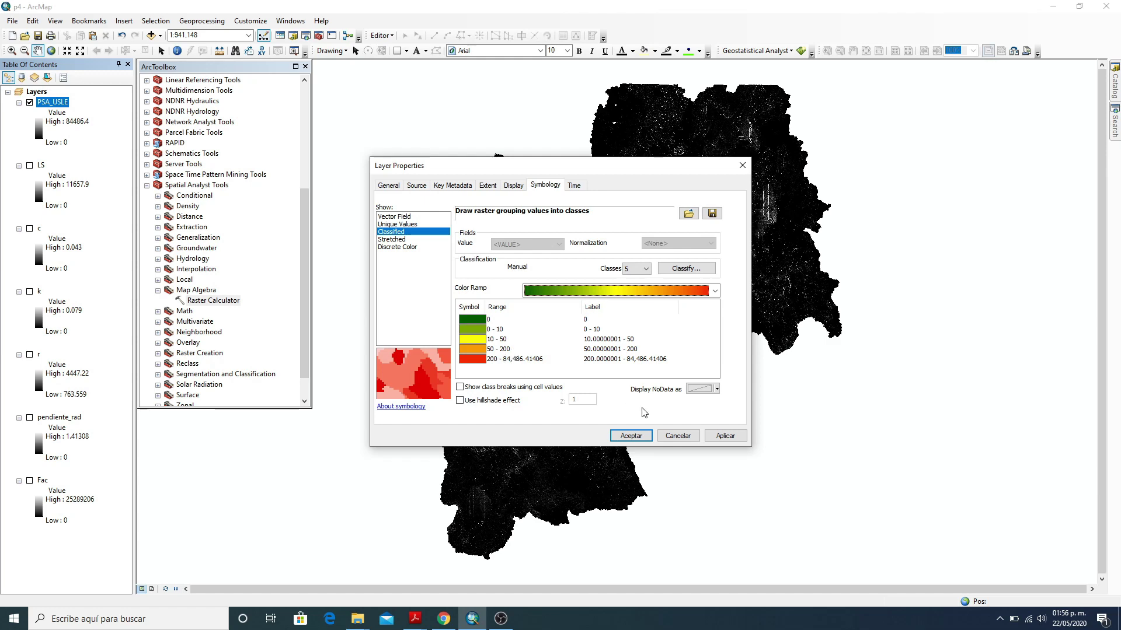
Step: Apply the classified symbology and set the soil loss layer's legend heading to "ton ha<SUP>-1</SUP> año<SUP>-1</SUP>"
{"action": "left_click", "coordinate": [631, 436]}
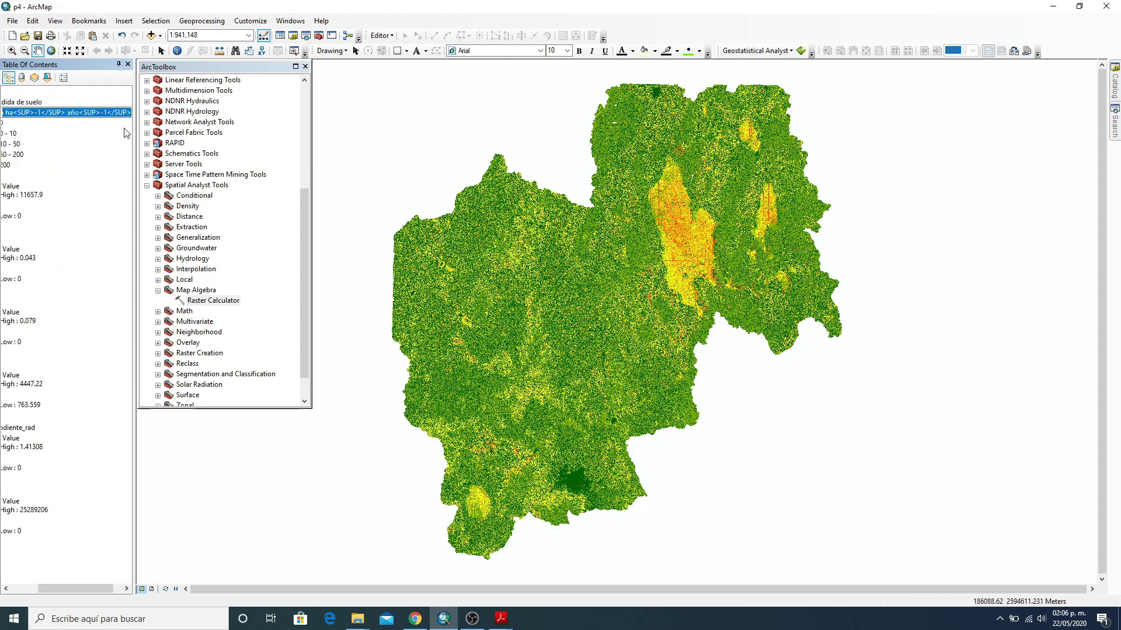
{"action": "left_click", "coordinate": [96, 115]}
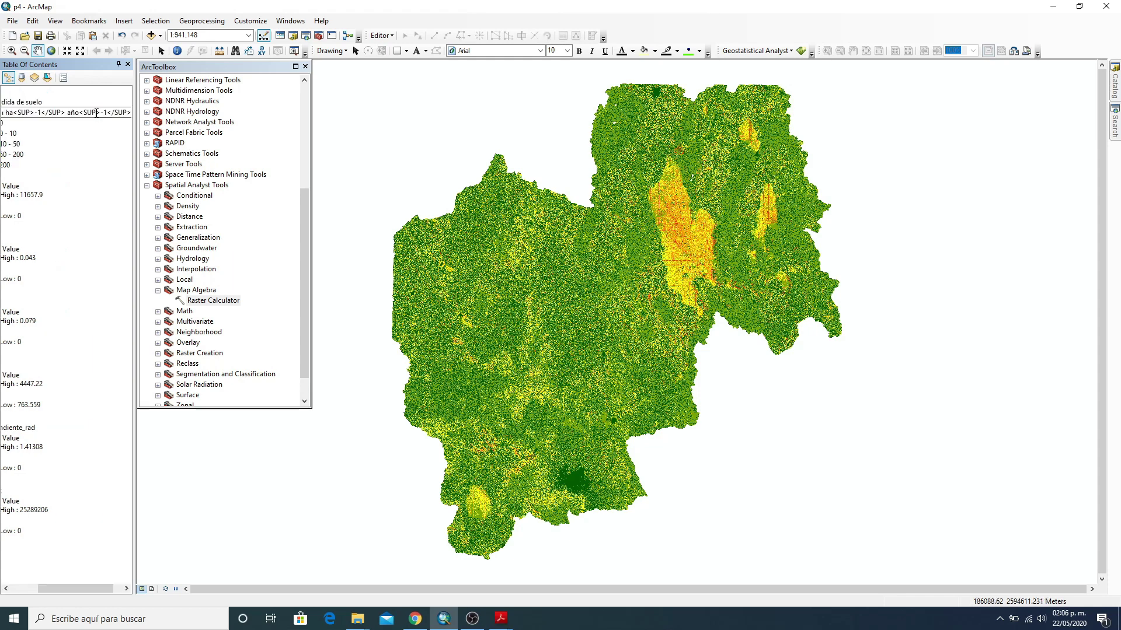
{"action": "left_click_drag", "start_coordinate": [96, 115], "coordinate": [100, 115]}
{"action": "key", "text": "Return"}
{"action": "left_click", "coordinate": [7, 166]}
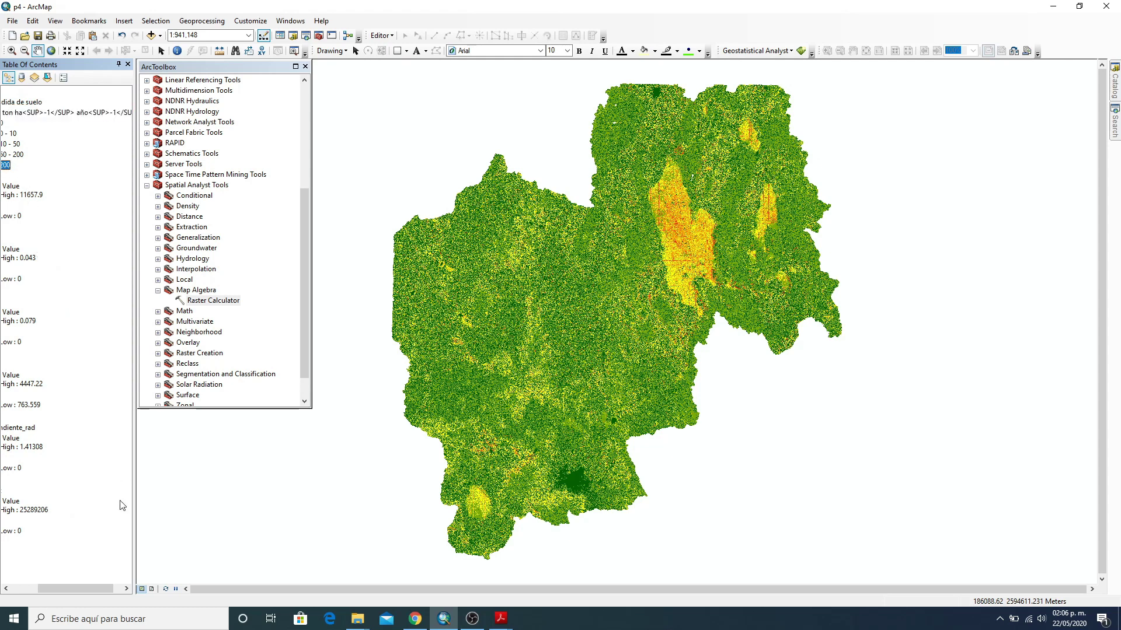
Step: Relabel the highest, red class of the Pérdida de suelo layer as ">200"
{"action": "left_click_drag", "start_coordinate": [98, 583], "coordinate": [71, 582]}
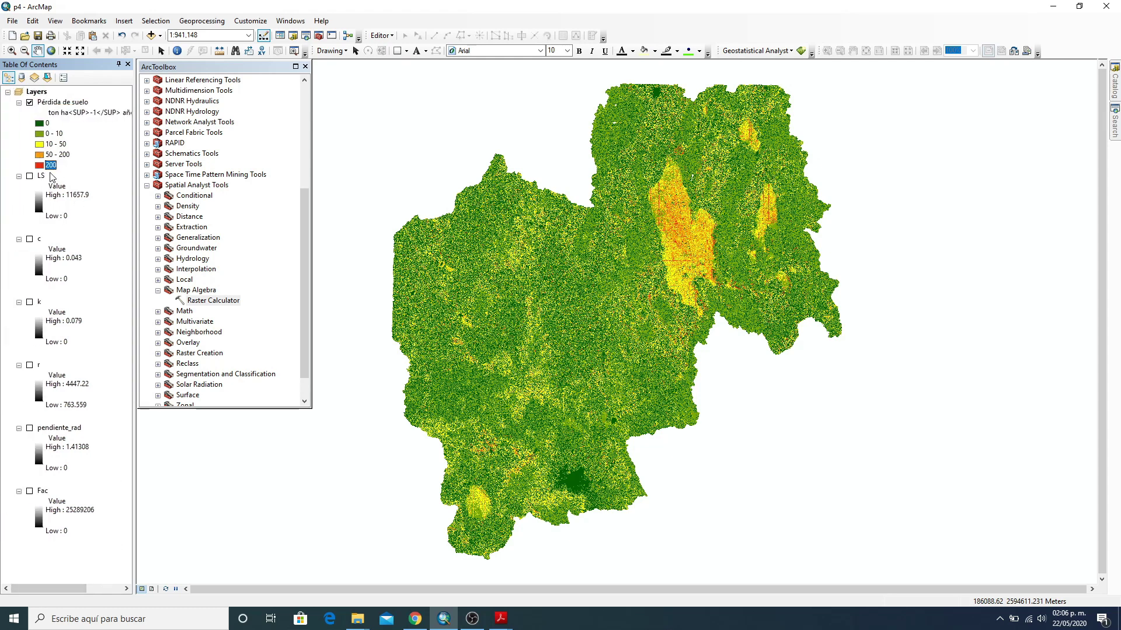
{"action": "left_click", "coordinate": [51, 167]}
{"action": "type", "text": ">"}
{"action": "key", "text": "Return"}
{"action": "left_click", "coordinate": [23, 146]}
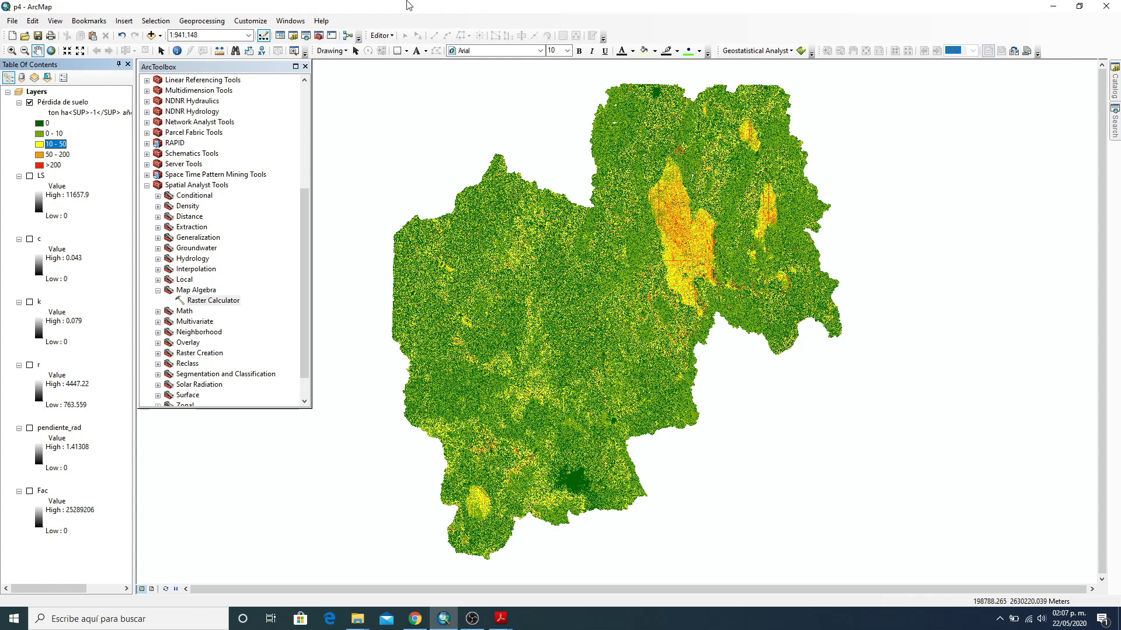
Step: Switch to the layout view and insert a one-column legend for the Pérdida de suelo layer with its legend title removed
{"action": "left_click", "coordinate": [126, 21]}
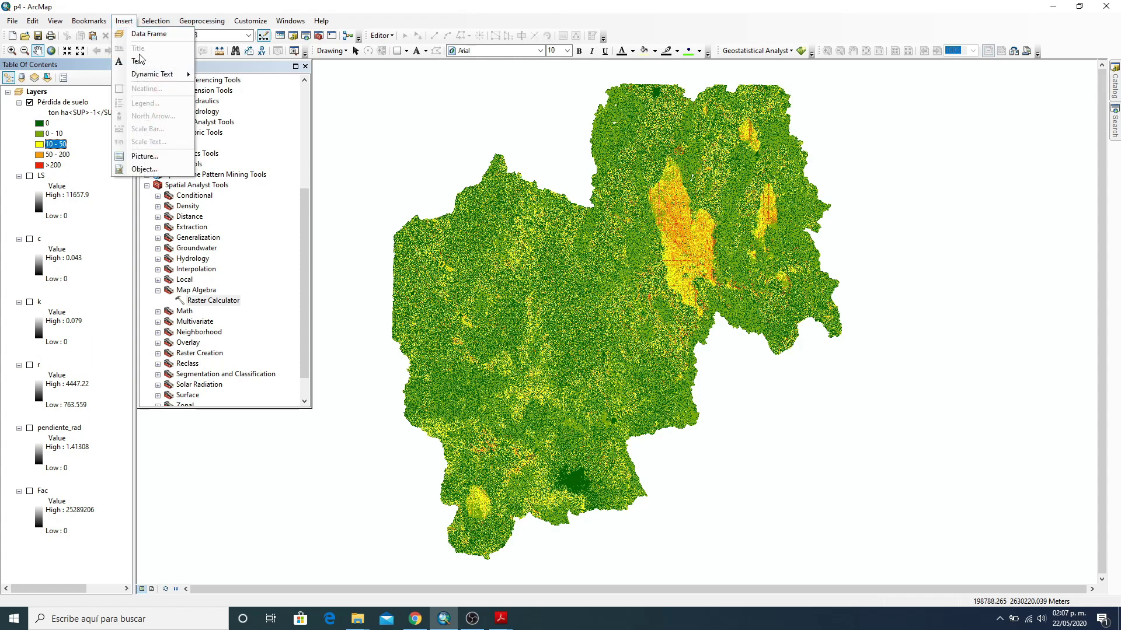
{"action": "left_click", "coordinate": [152, 589]}
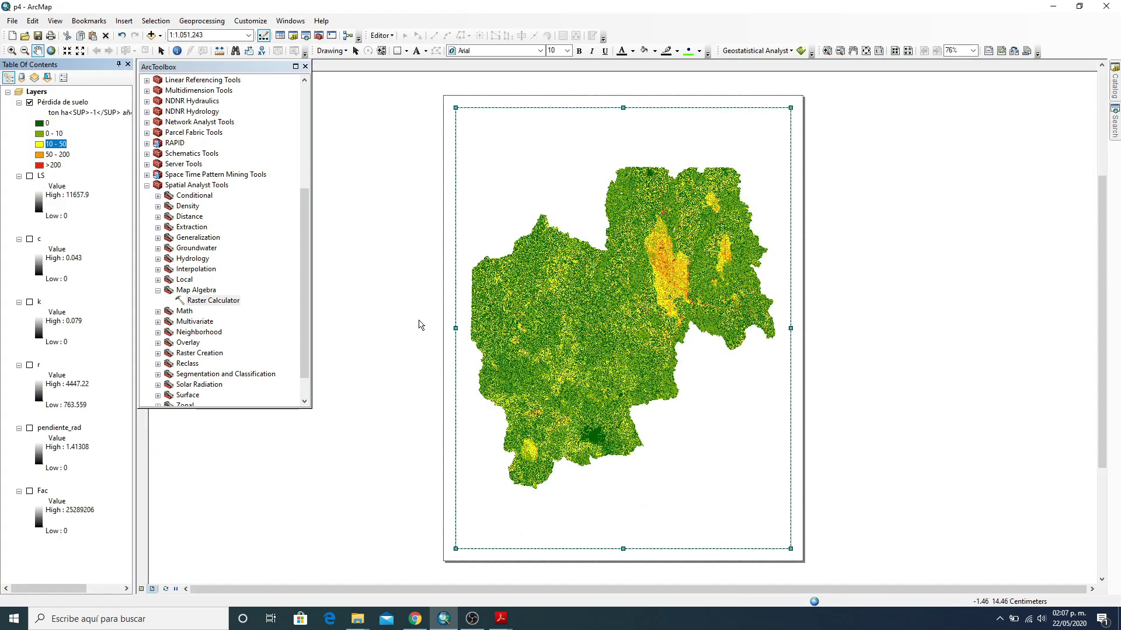
{"action": "left_click", "coordinate": [124, 22]}
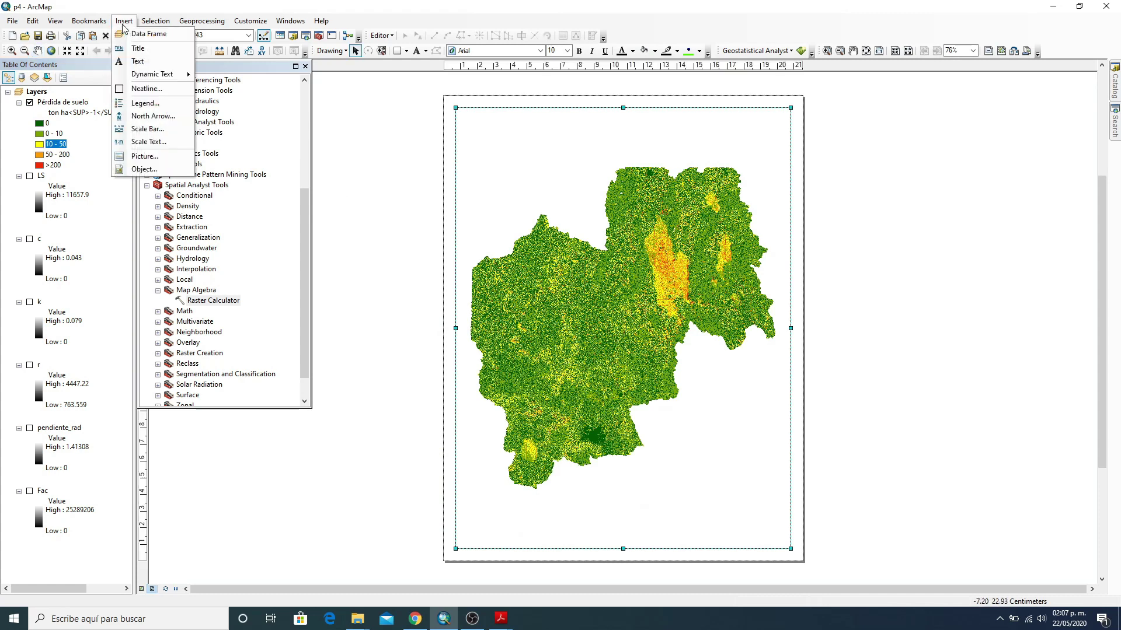
{"action": "left_click", "coordinate": [145, 103]}
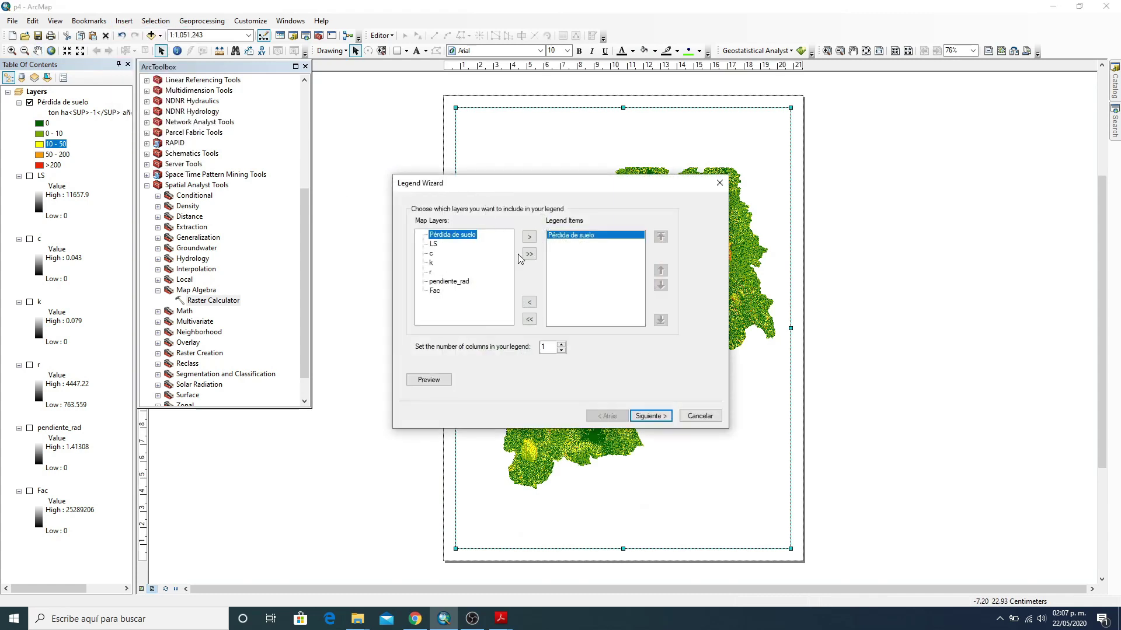
{"action": "left_click", "coordinate": [649, 416]}
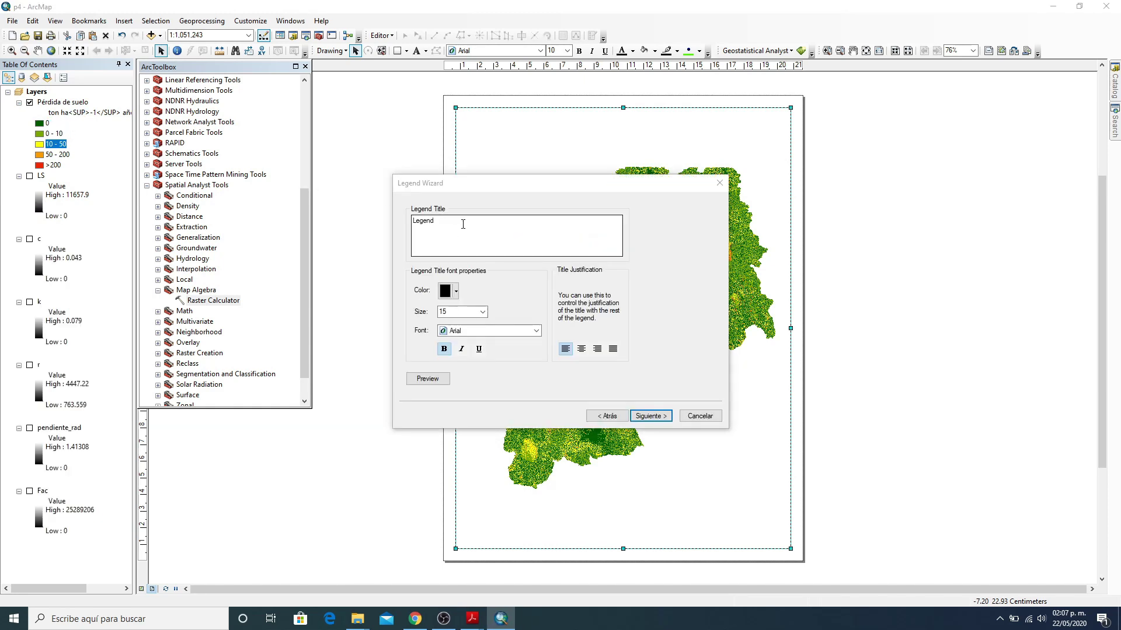
{"action": "double_click", "coordinate": [462, 224]}
{"action": "key", "text": "BackSpace"}
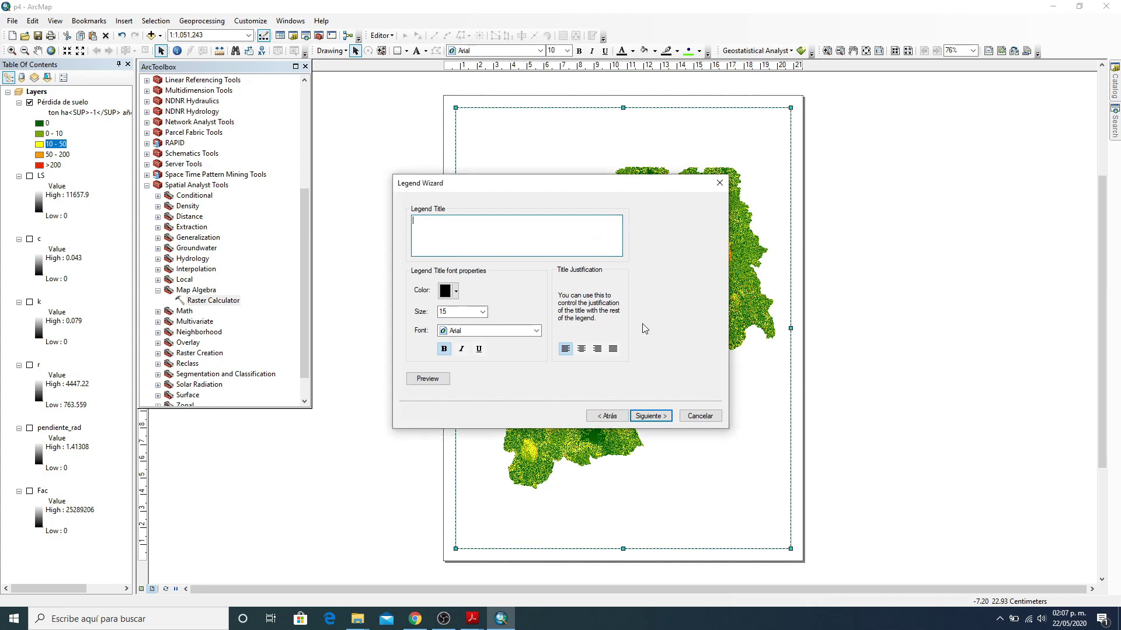
{"action": "left_click", "coordinate": [651, 416]}
{"action": "left_click", "coordinate": [652, 416]}
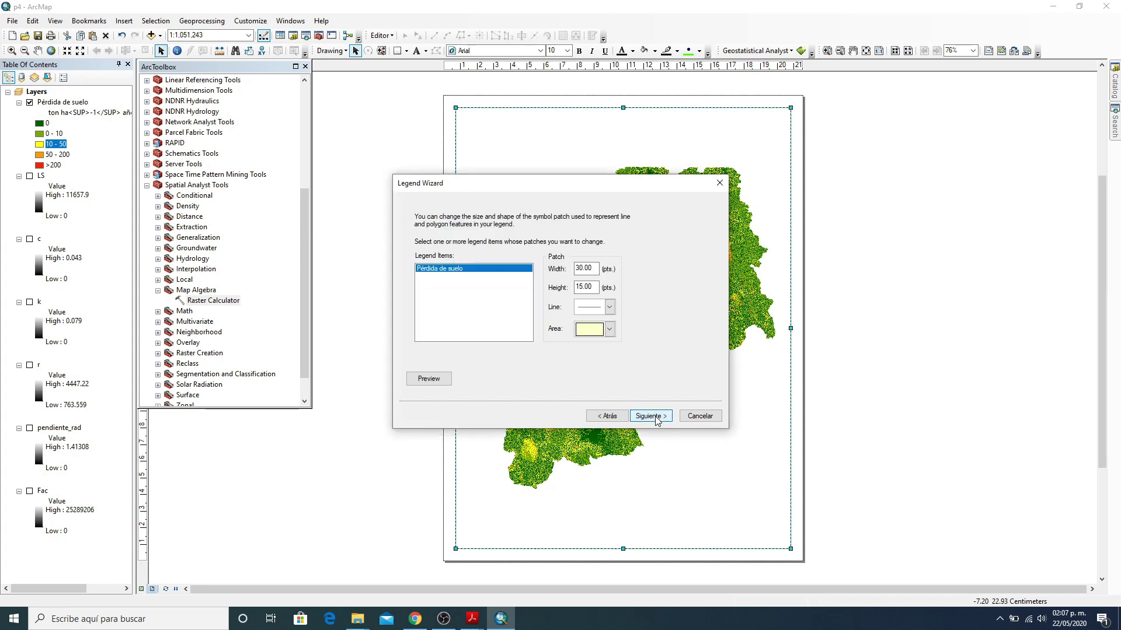
{"action": "left_click", "coordinate": [651, 416]}
{"action": "left_click", "coordinate": [651, 417]}
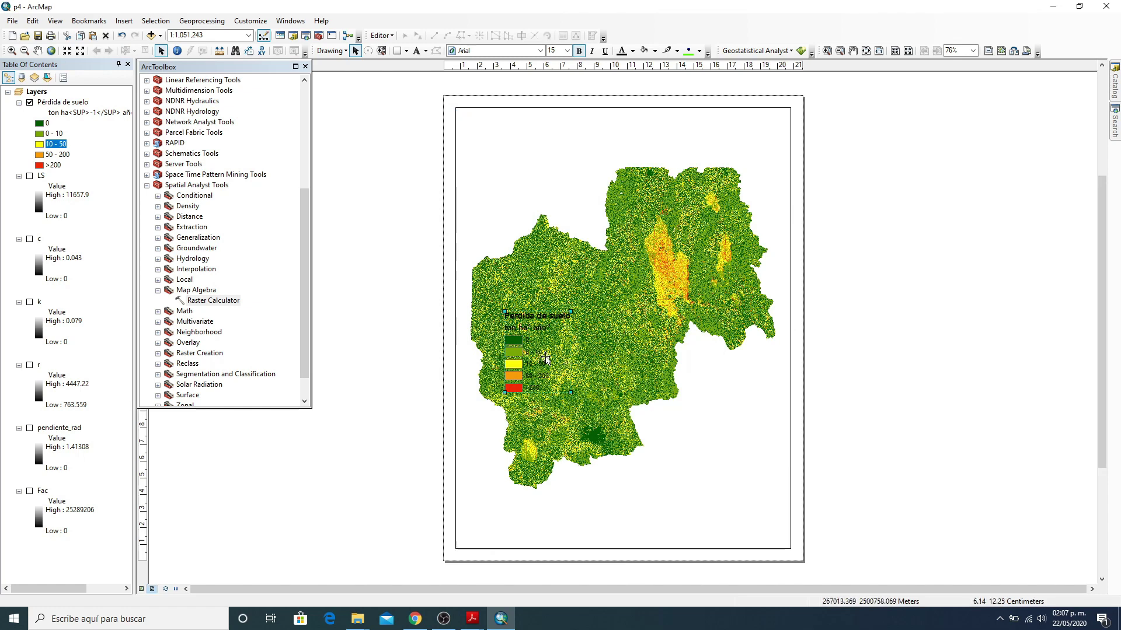
Step: Place the legend in the blank upper-left corner of the map page, clear of the raster, and check its text up close
{"action": "left_click_drag", "start_coordinate": [546, 361], "coordinate": [524, 186]}
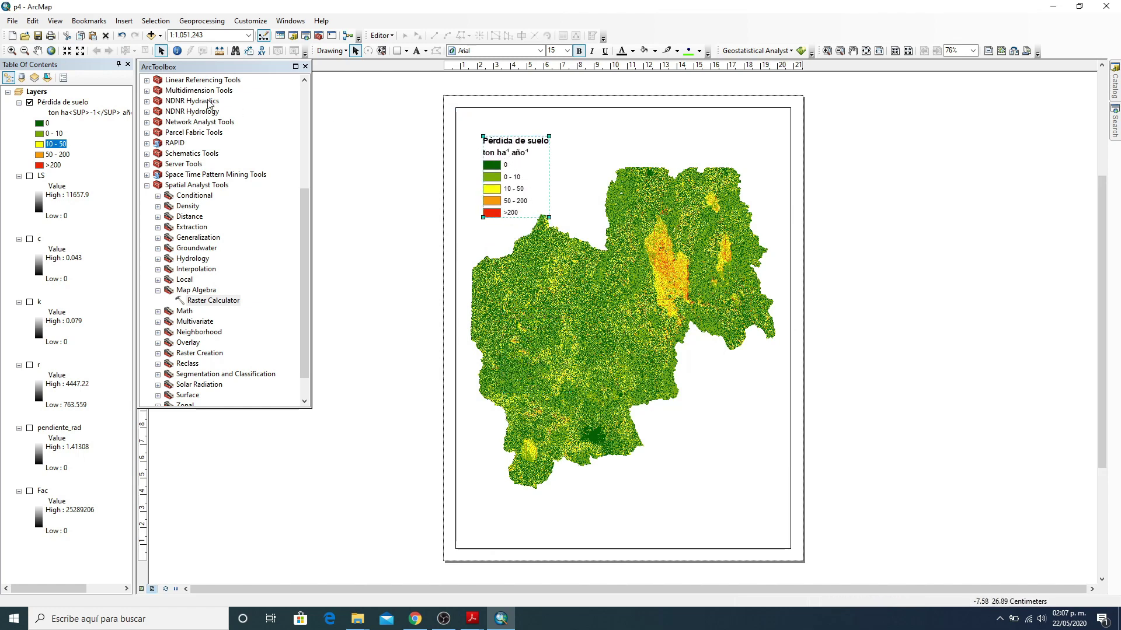
{"action": "left_click", "coordinate": [826, 51]}
{"action": "left_click_drag", "start_coordinate": [469, 125], "coordinate": [574, 226]}
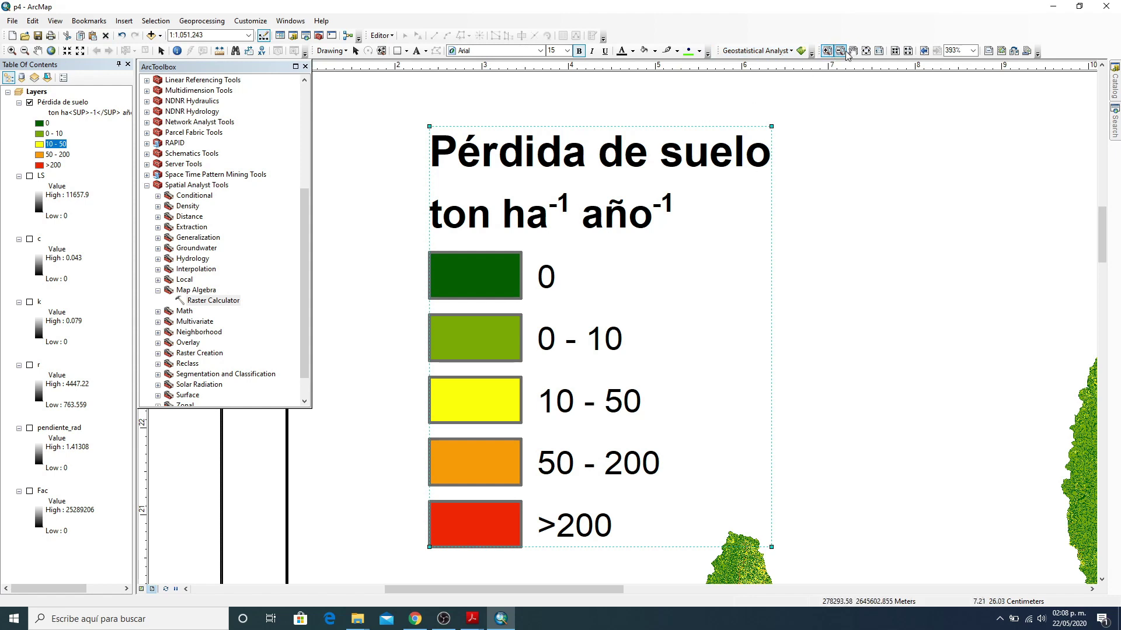
{"action": "left_click", "coordinate": [866, 51]}
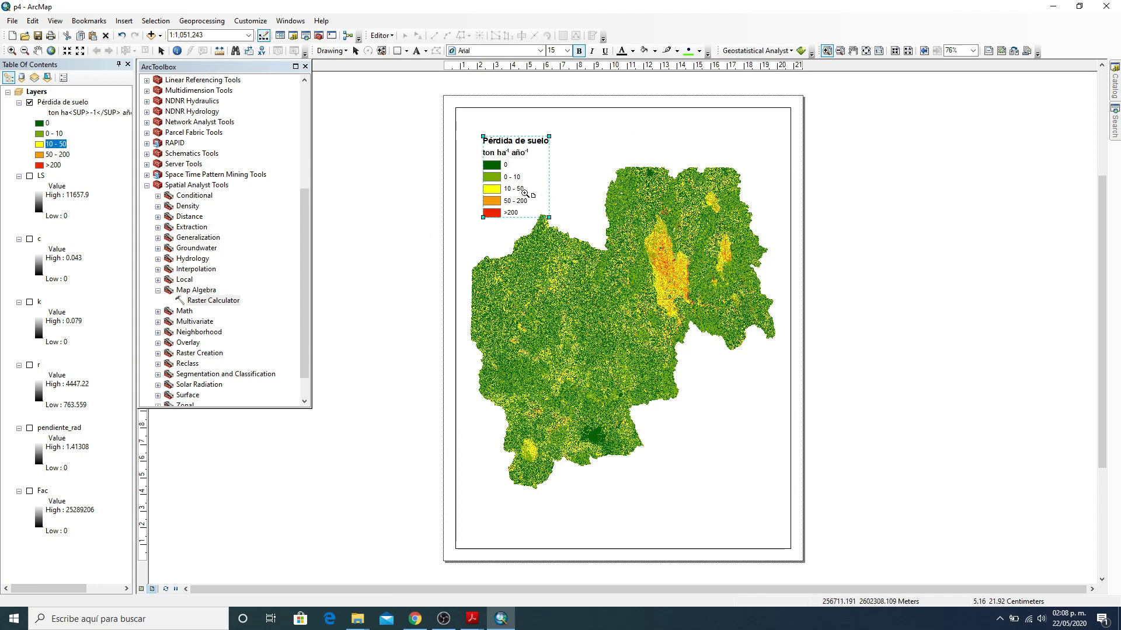
{"action": "left_click", "coordinate": [355, 51]}
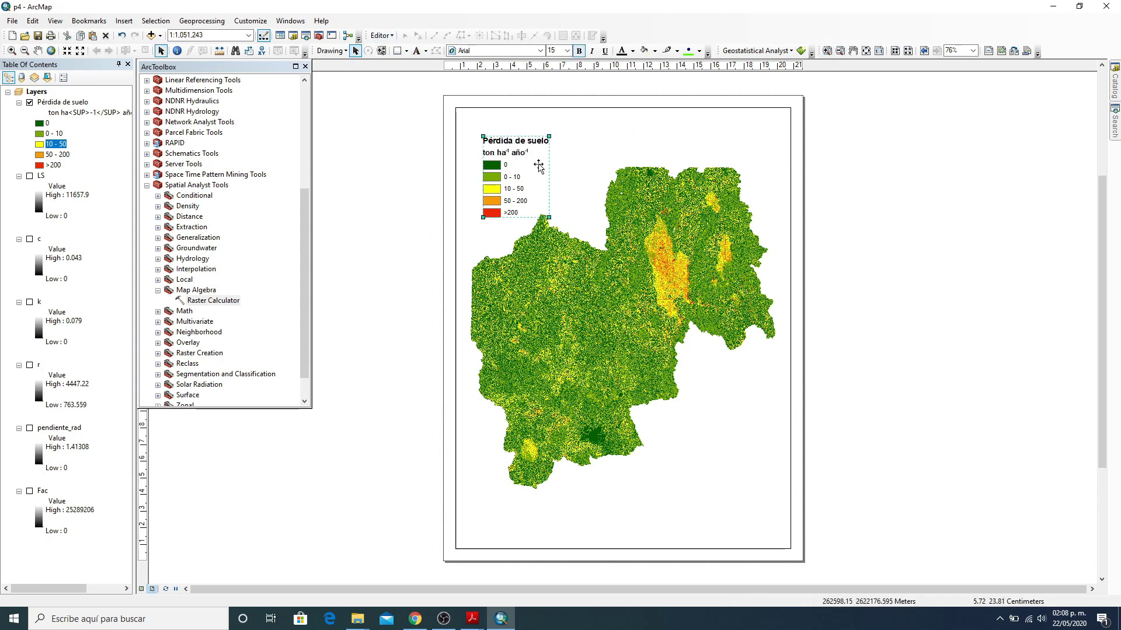
{"action": "left_click_drag", "start_coordinate": [538, 166], "coordinate": [530, 151]}
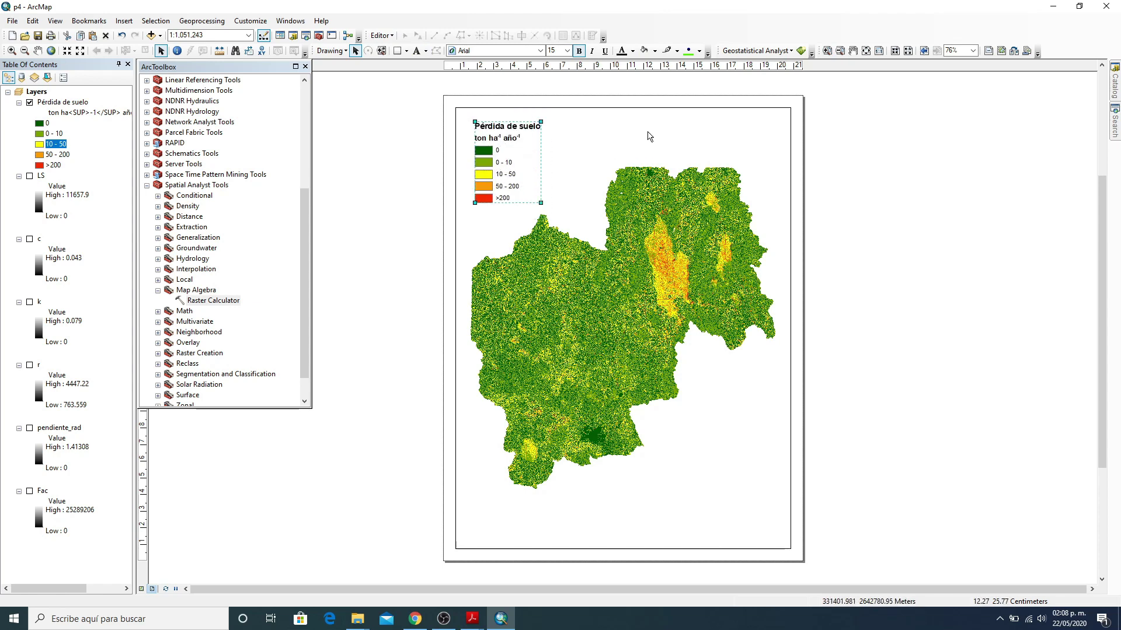